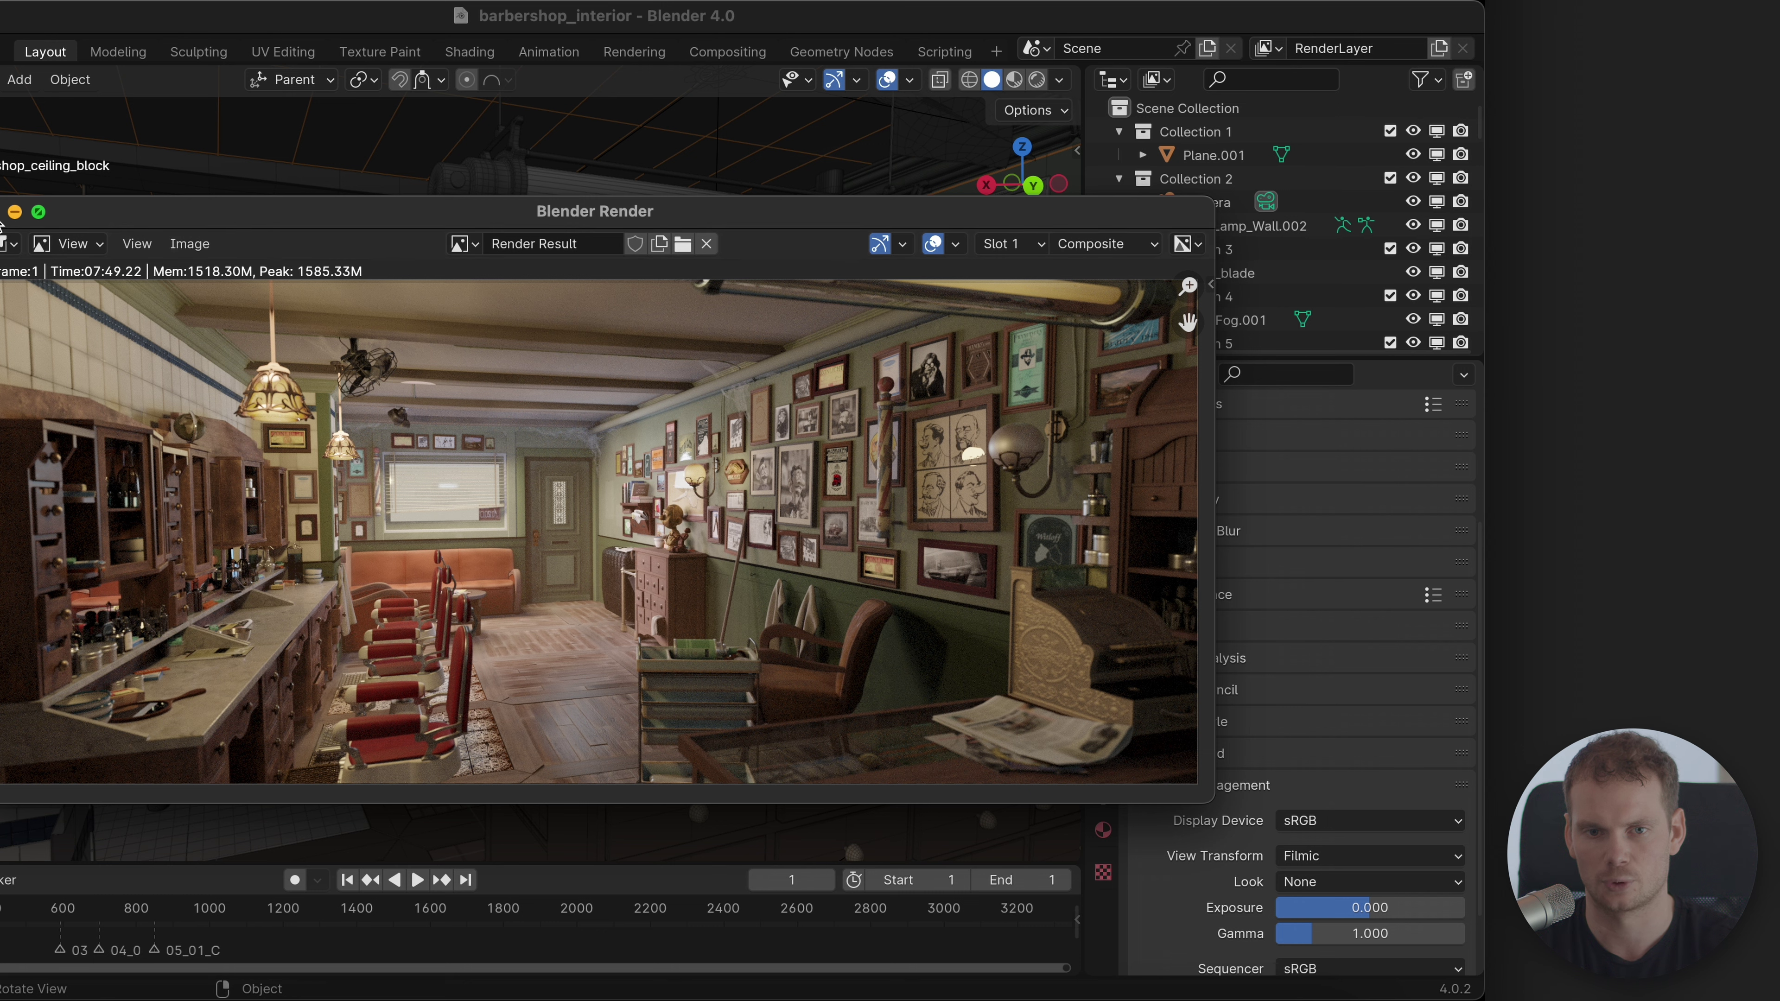
Step: Close the render window, and switch the scene's view transform to Standard and back to Filmic
{"action": "key", "text": "Escape"}
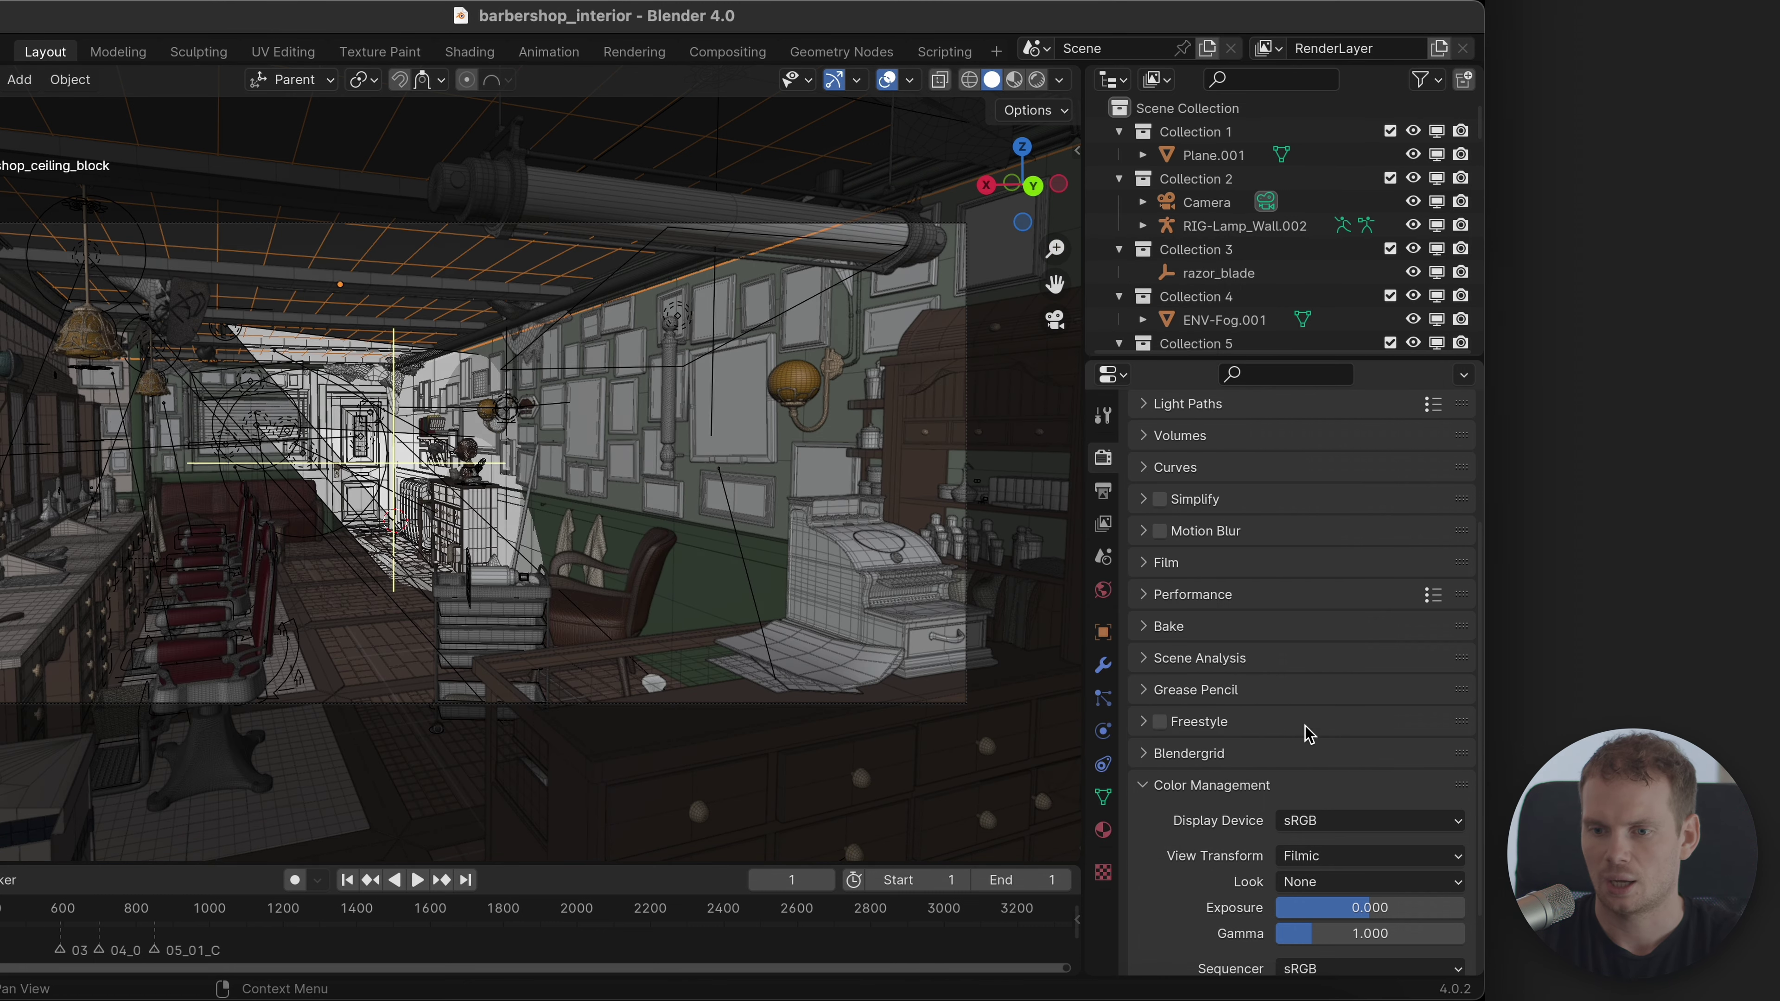
{"action": "scroll", "coordinate": [1267, 507], "scroll_direction": "down", "scroll_amount": 3}
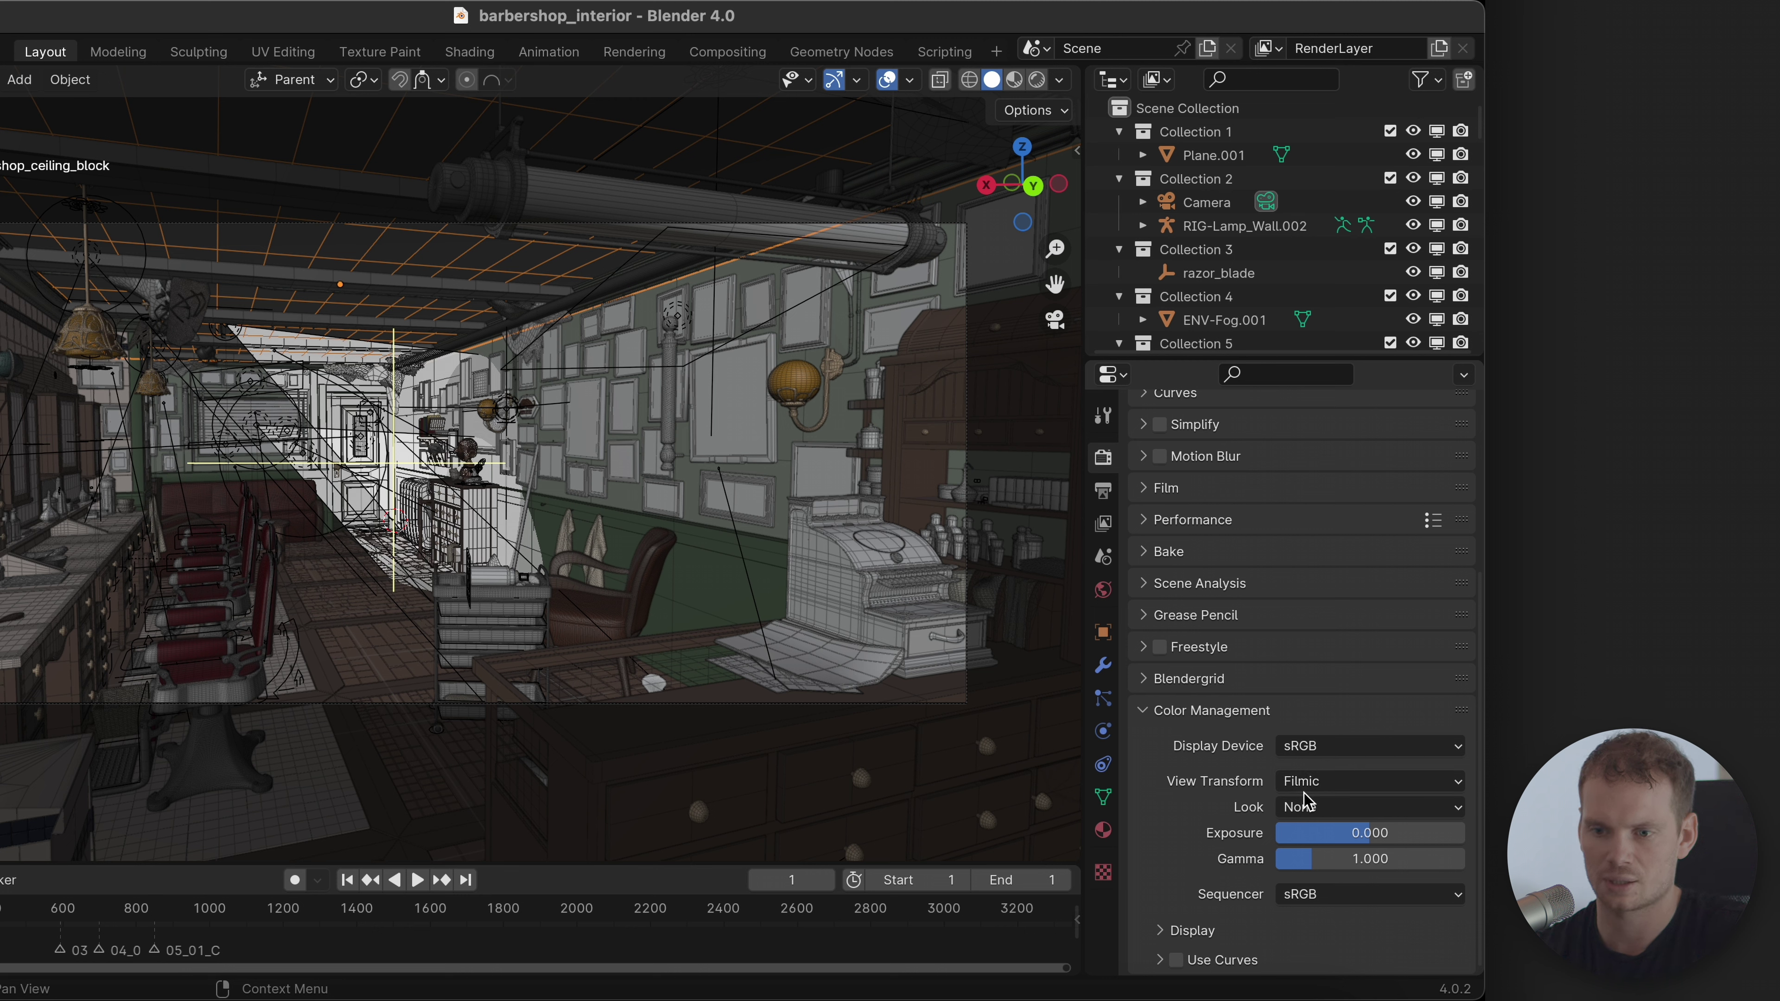
{"action": "left_click", "coordinate": [1356, 784]}
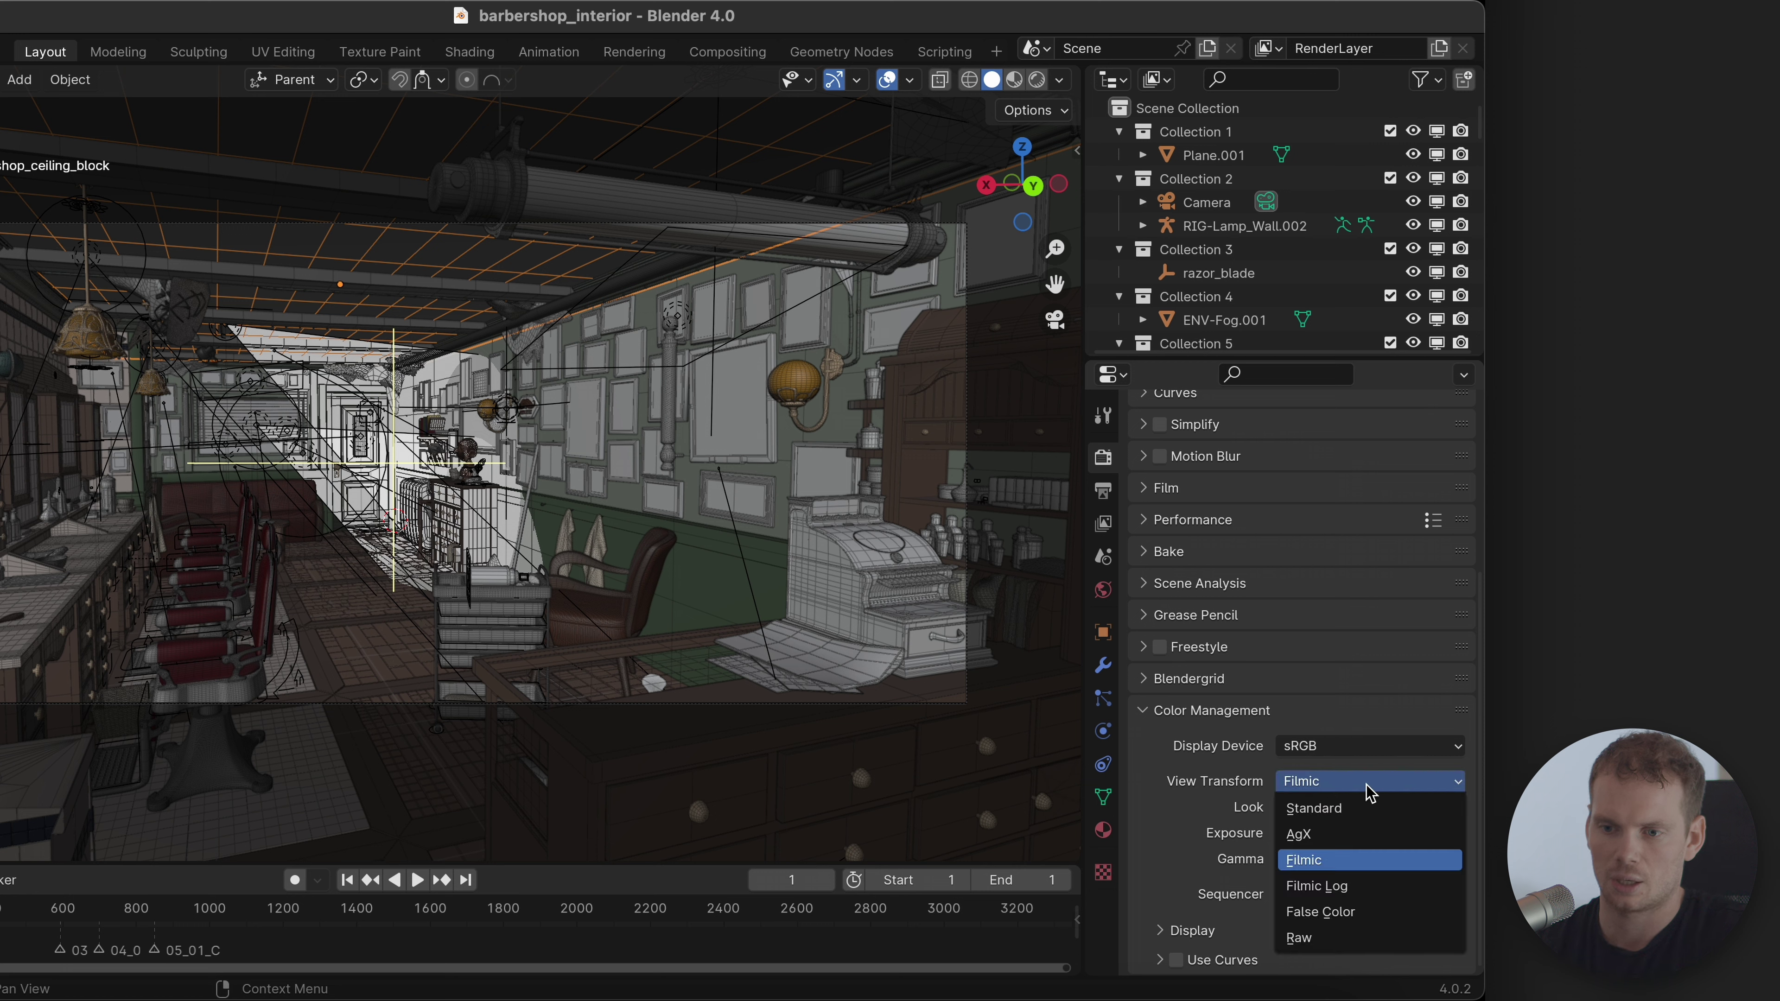
{"action": "left_click", "coordinate": [1366, 810]}
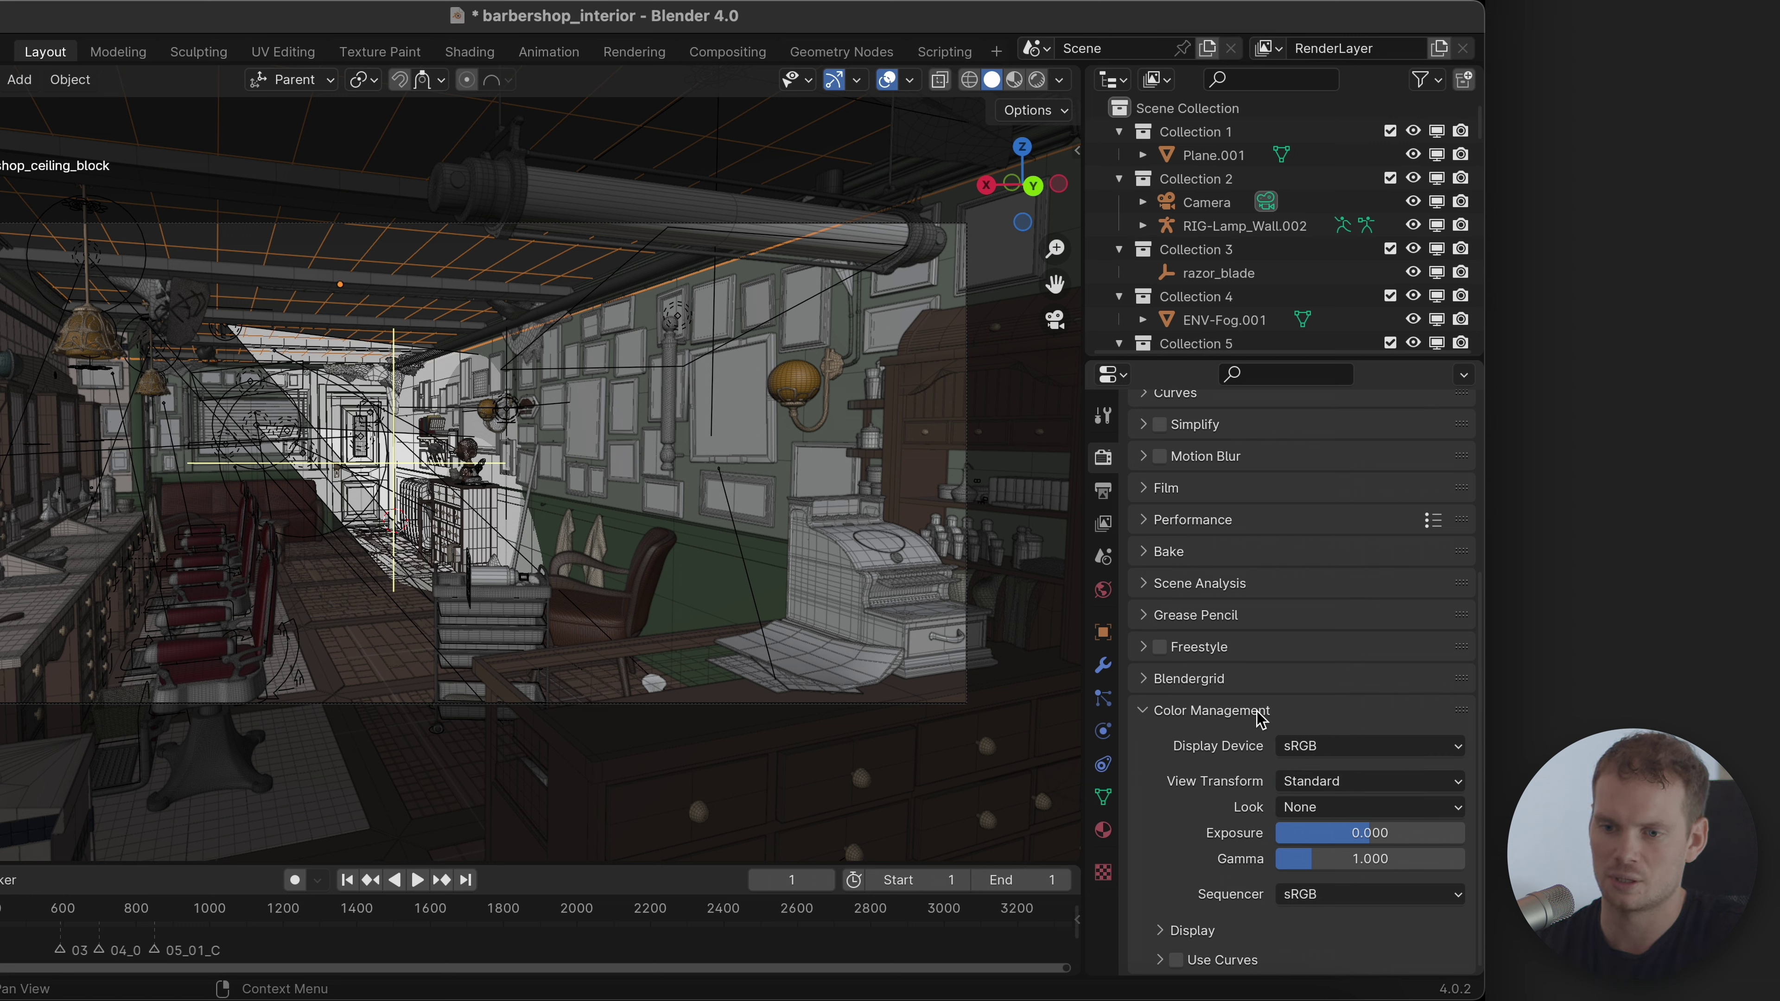
{"action": "left_click", "coordinate": [1315, 780]}
{"action": "left_click", "coordinate": [1321, 816]}
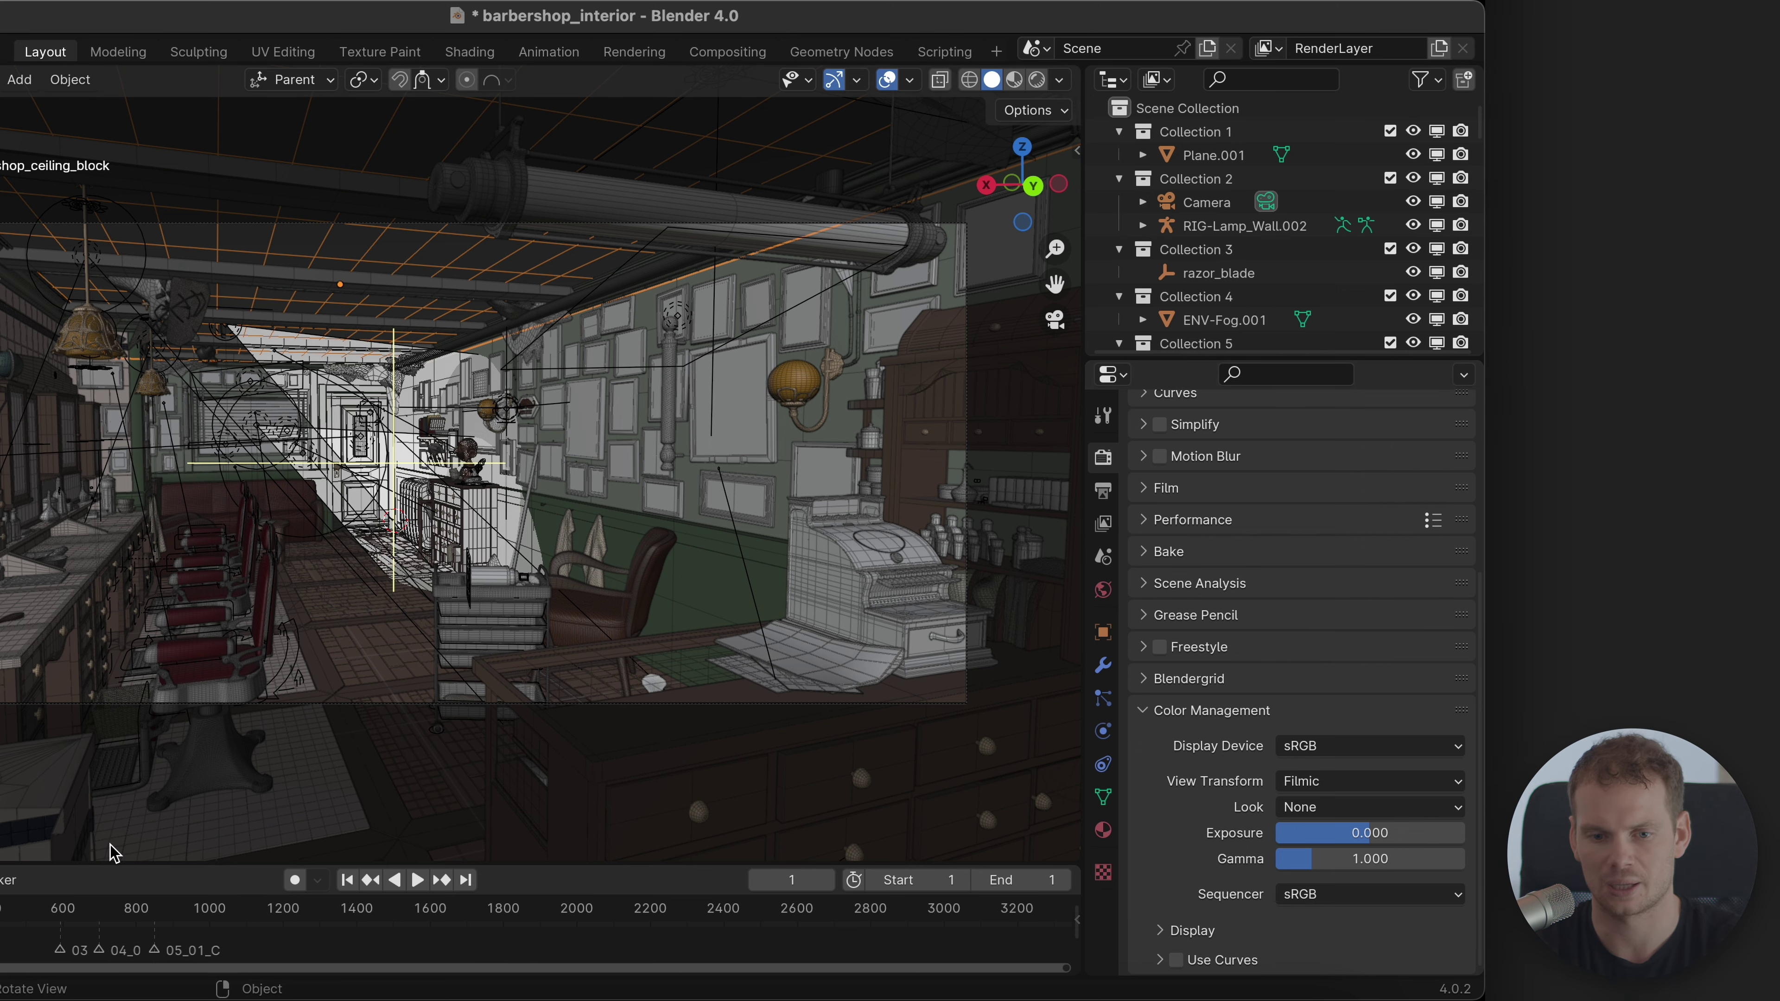
Step: Switch to the Blender 4.0 Manual in Safari and skim the Color Management page
{"action": "left_click", "coordinate": [54, 992]}
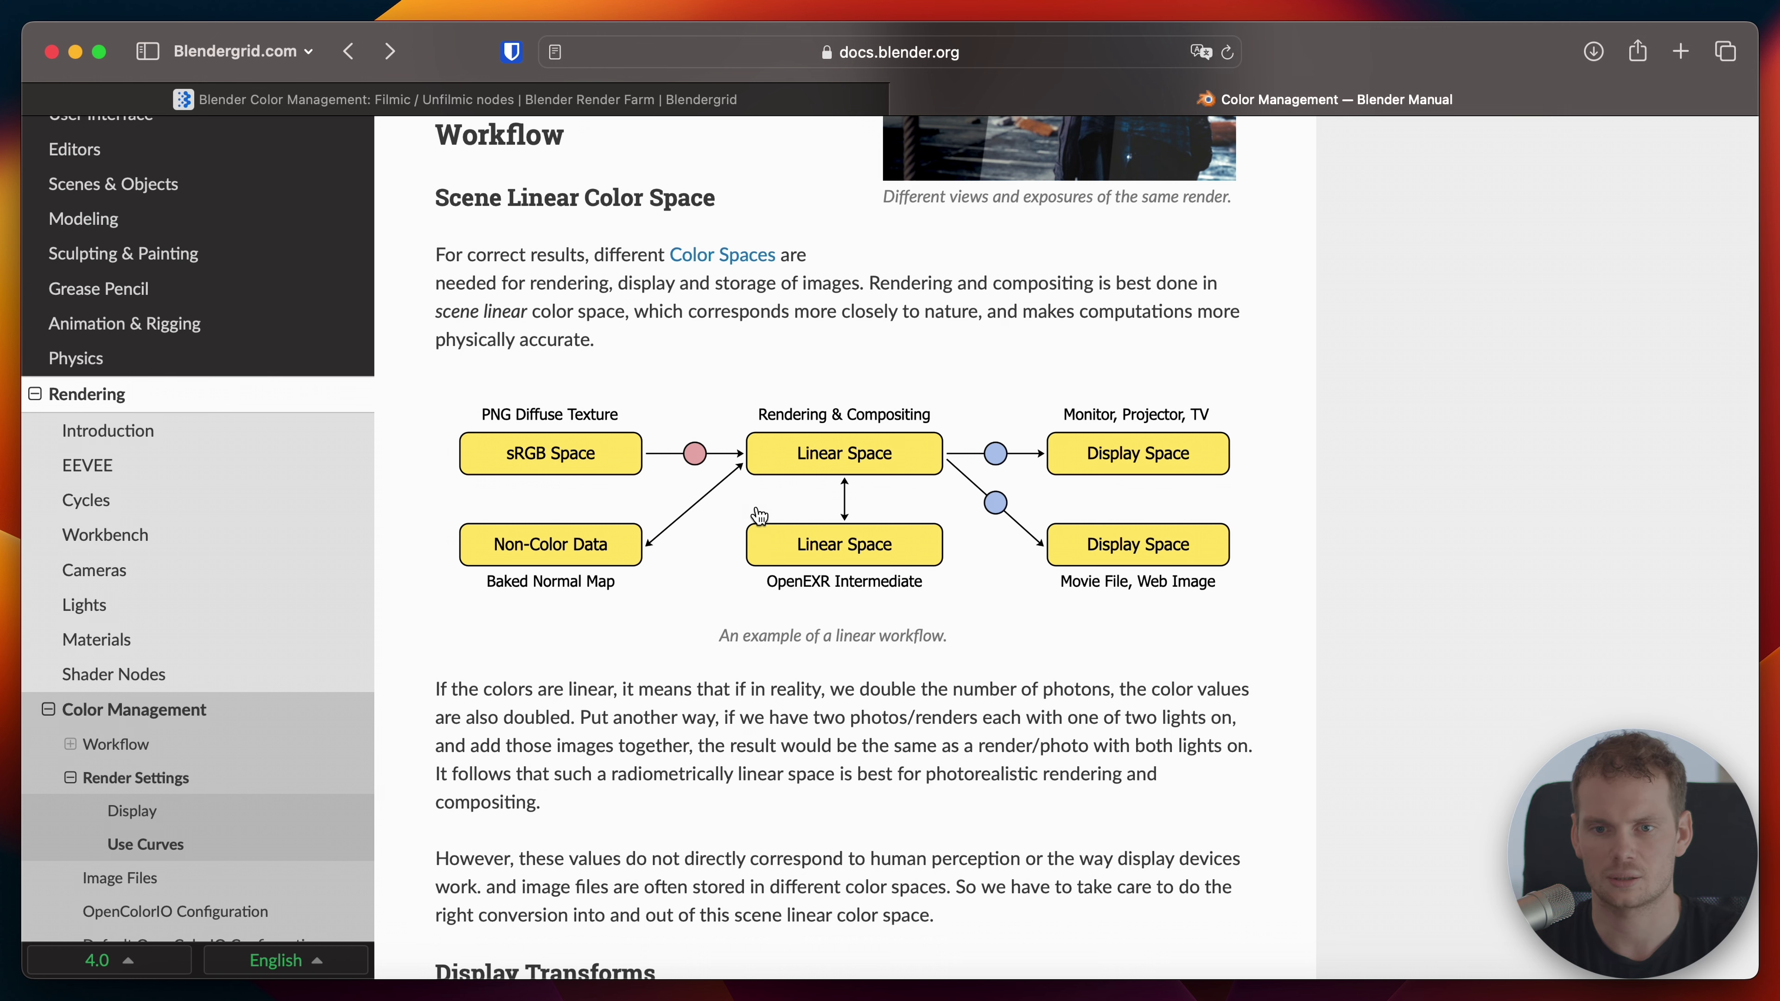
{"action": "scroll", "coordinate": [697, 282], "scroll_direction": "up", "scroll_amount": 7}
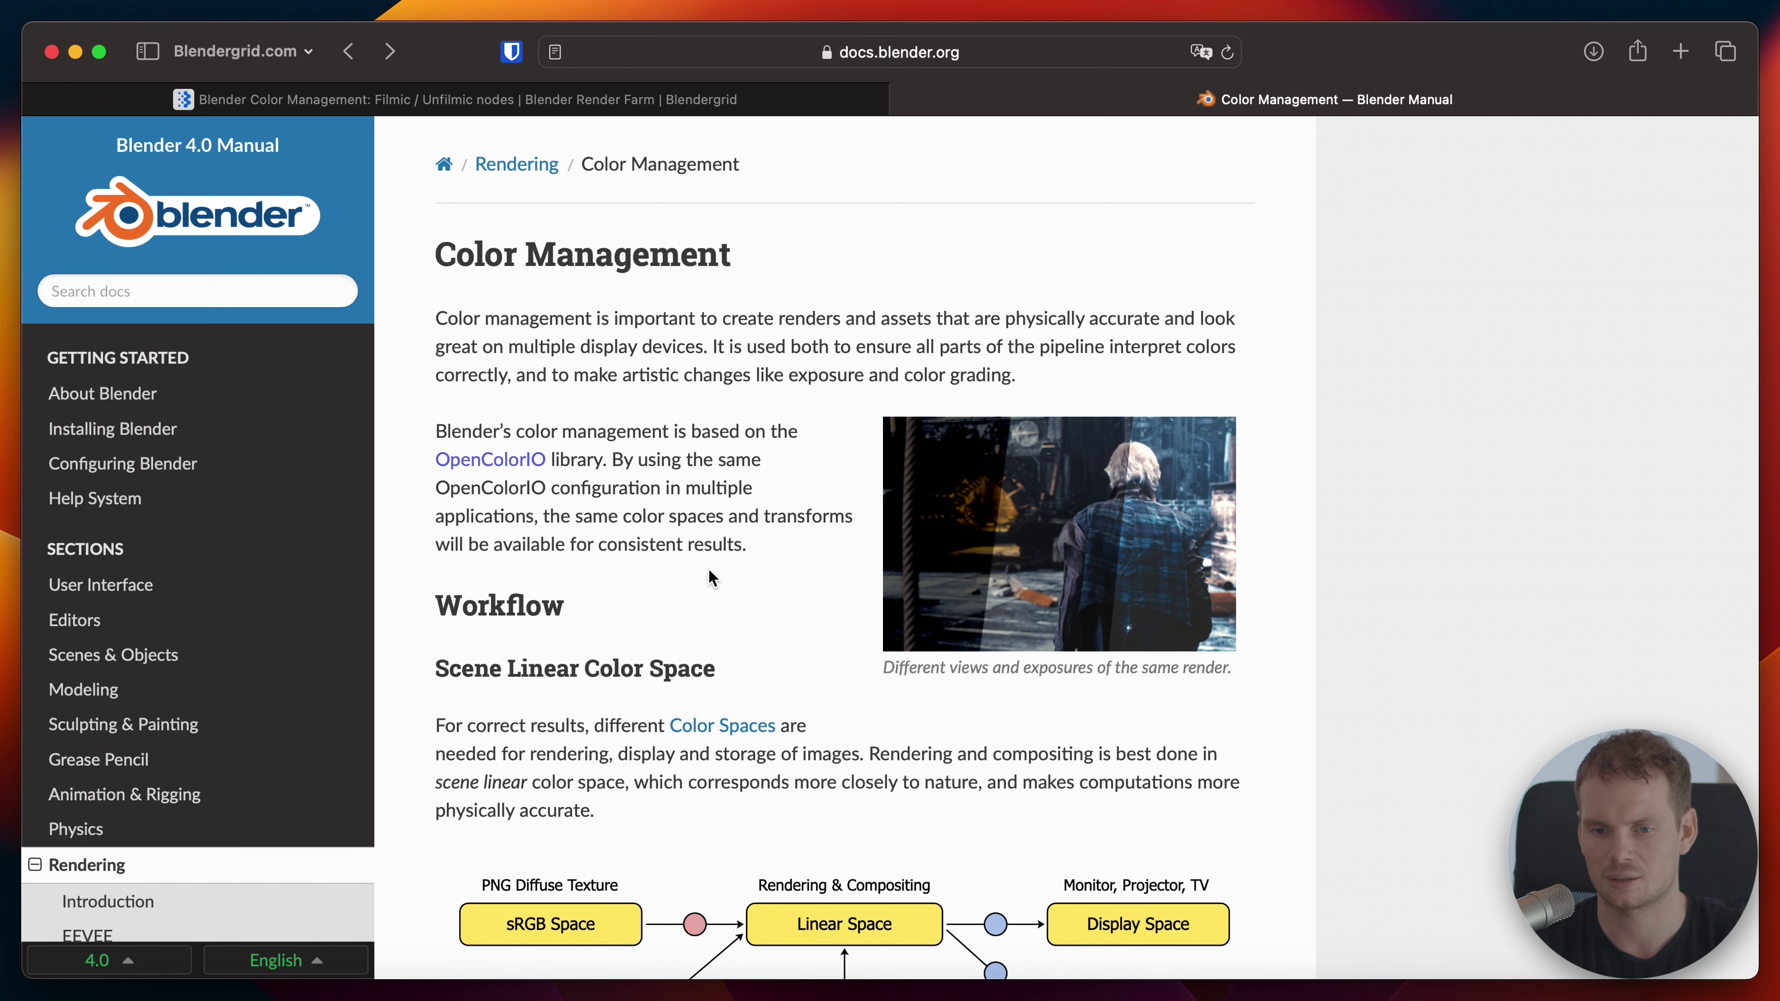
{"action": "scroll", "coordinate": [708, 570], "scroll_direction": "down", "scroll_amount": 5}
{"action": "scroll", "coordinate": [708, 569], "scroll_direction": "down", "scroll_amount": 3}
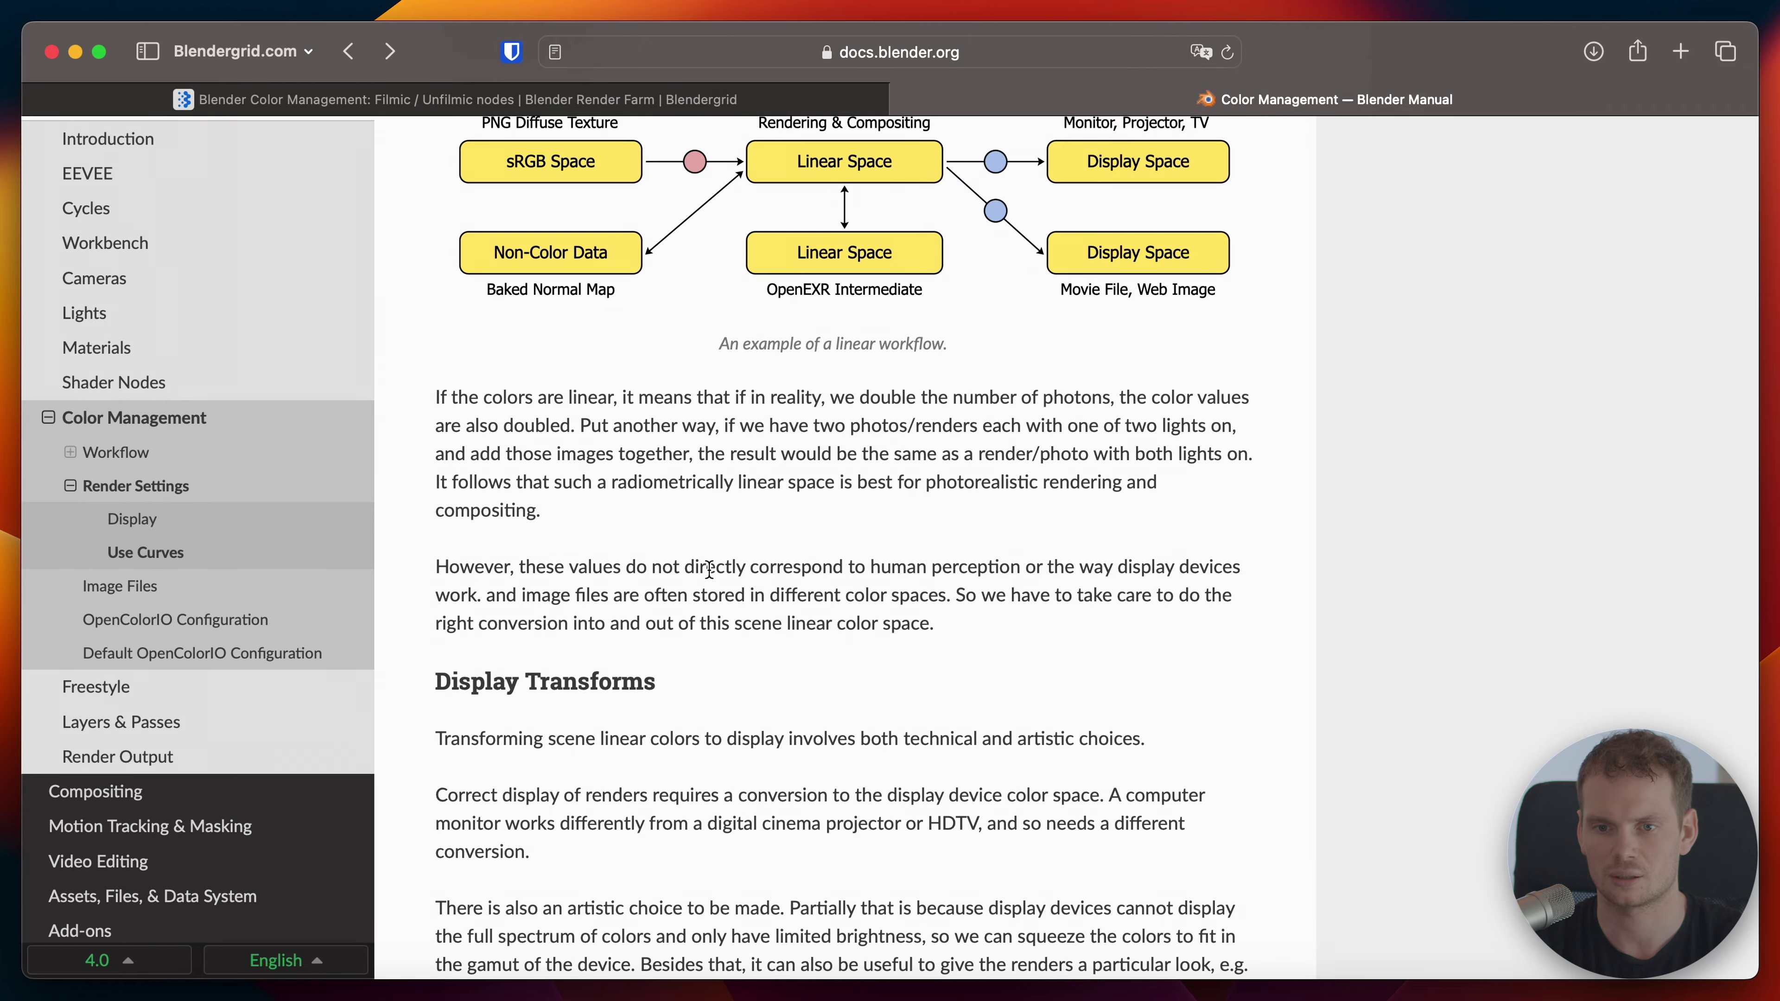
{"action": "scroll", "coordinate": [709, 570], "scroll_direction": "down", "scroll_amount": 8}
{"action": "scroll", "coordinate": [711, 579], "scroll_direction": "up", "scroll_amount": 15}
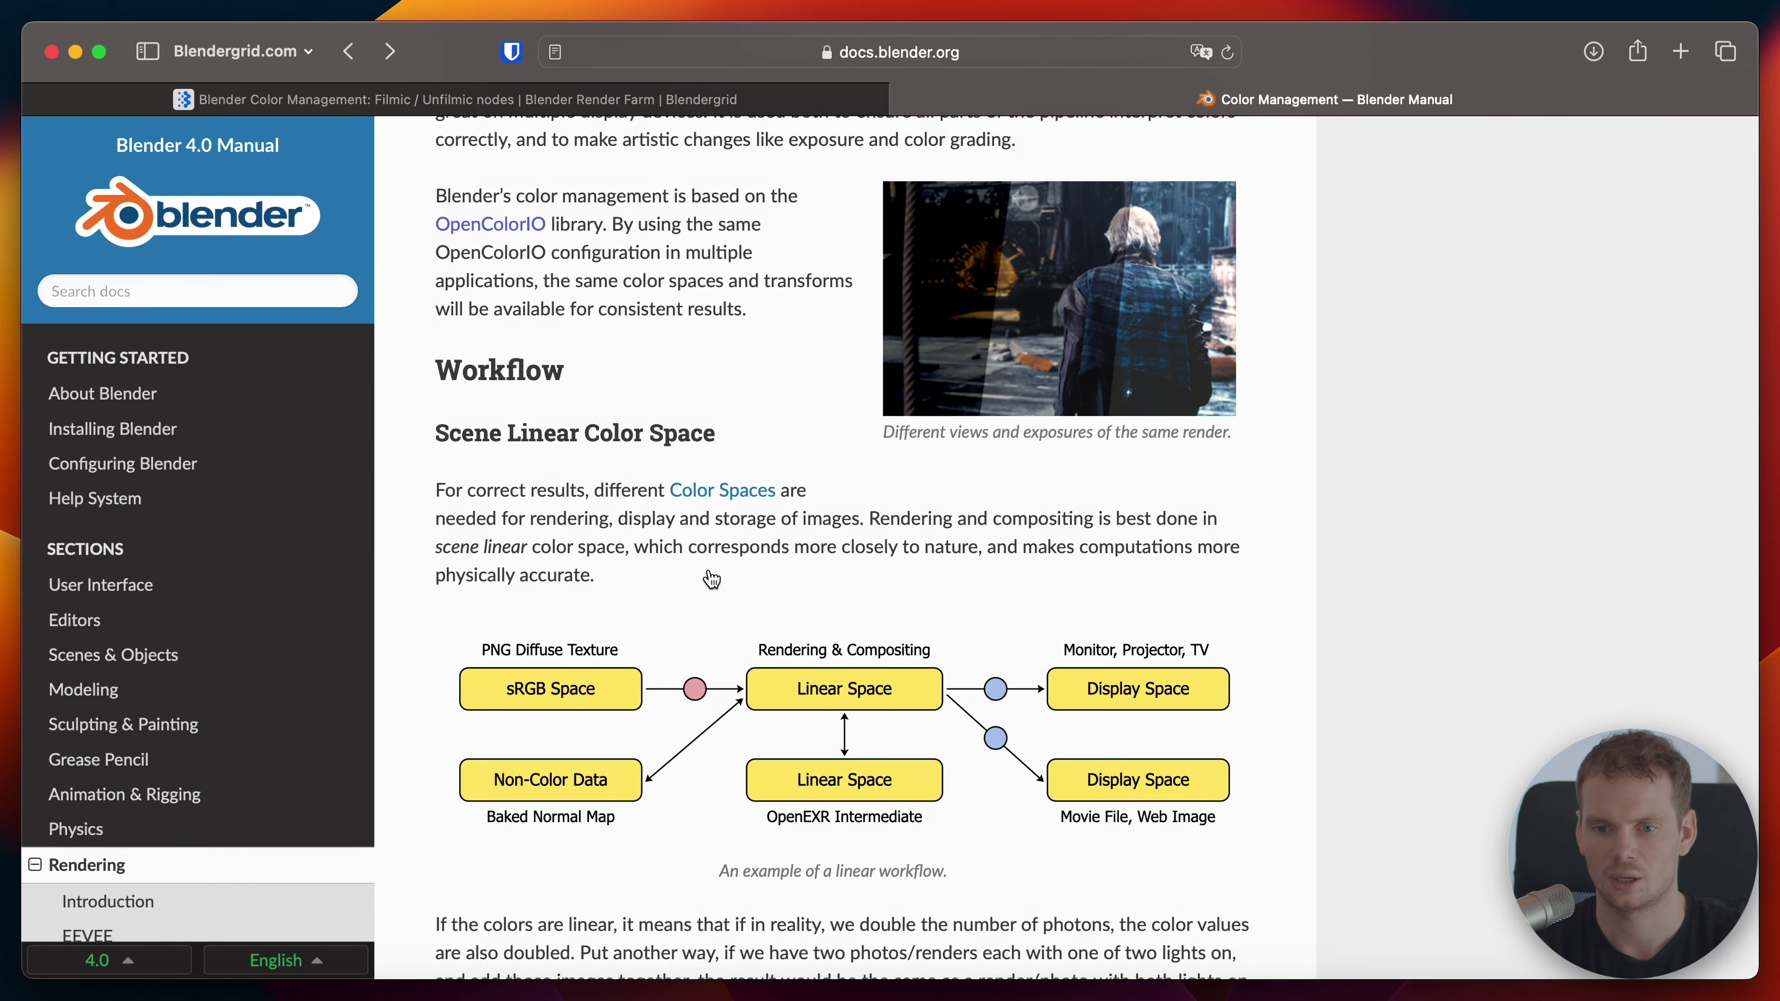
{"action": "scroll", "coordinate": [709, 572], "scroll_direction": "up", "scroll_amount": 3}
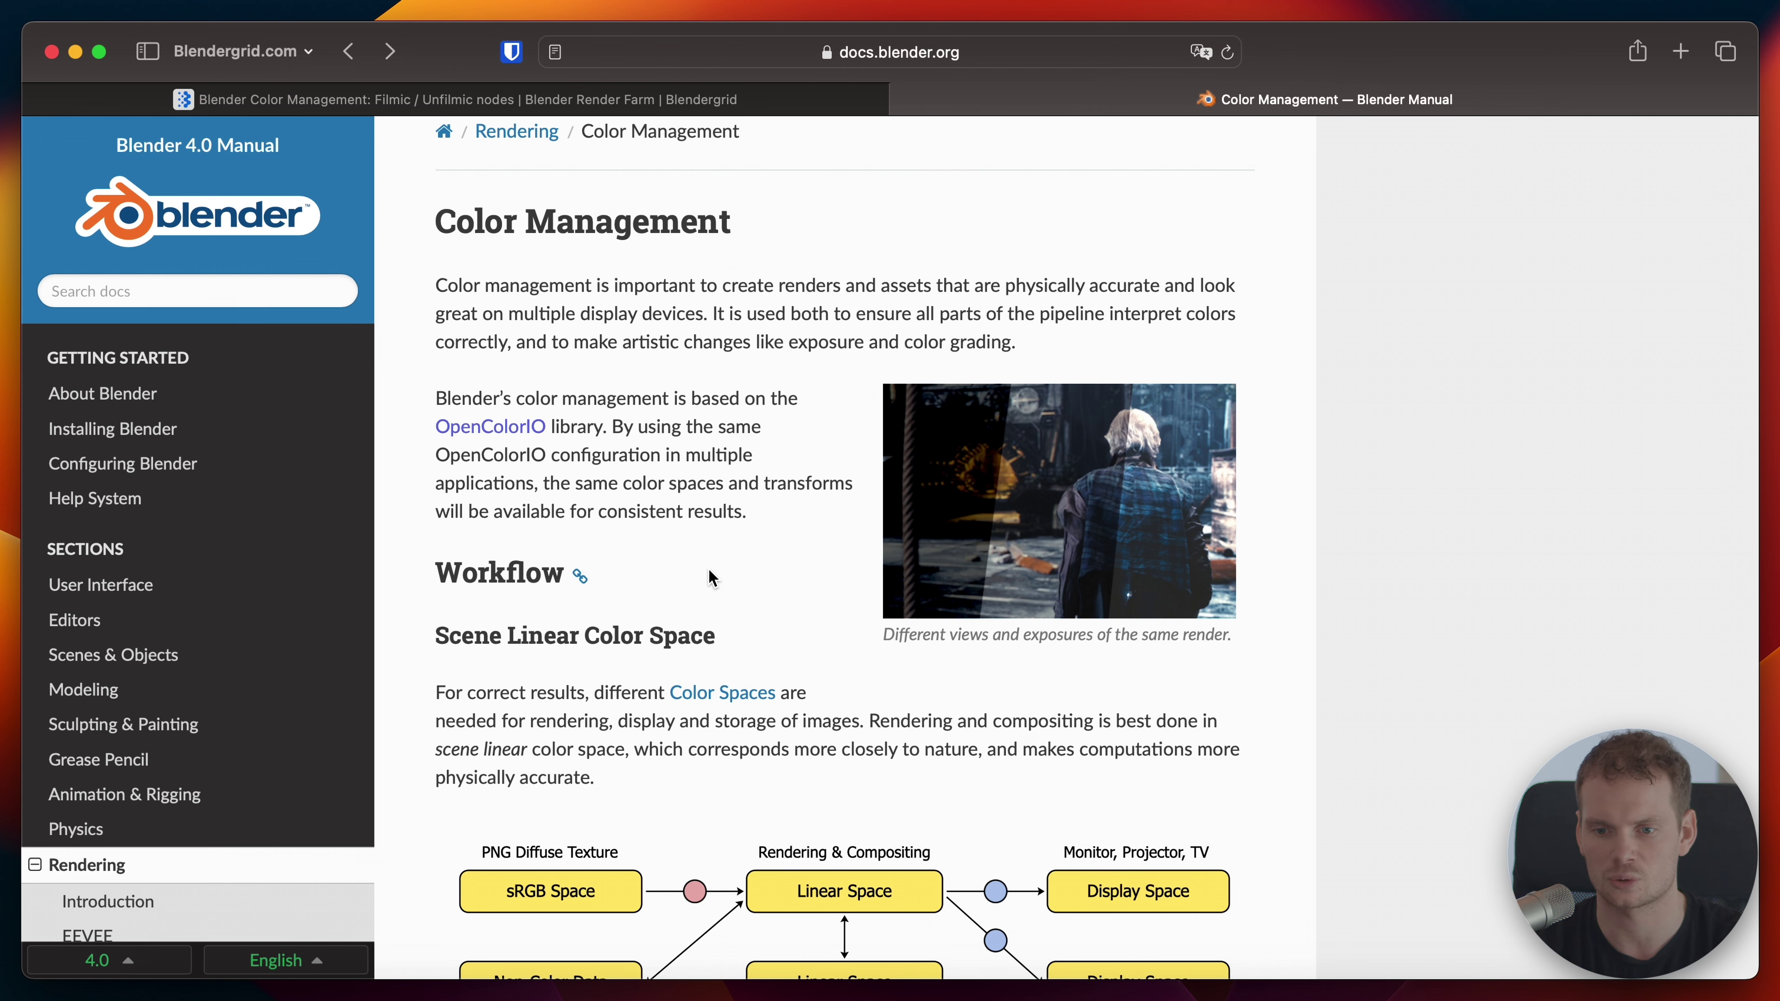
Step: Examine the linear workflow diagram in the manual's Scene Linear Color Space section, from input textures to display outputs
{"action": "scroll", "coordinate": [711, 578], "scroll_direction": "down", "scroll_amount": 3}
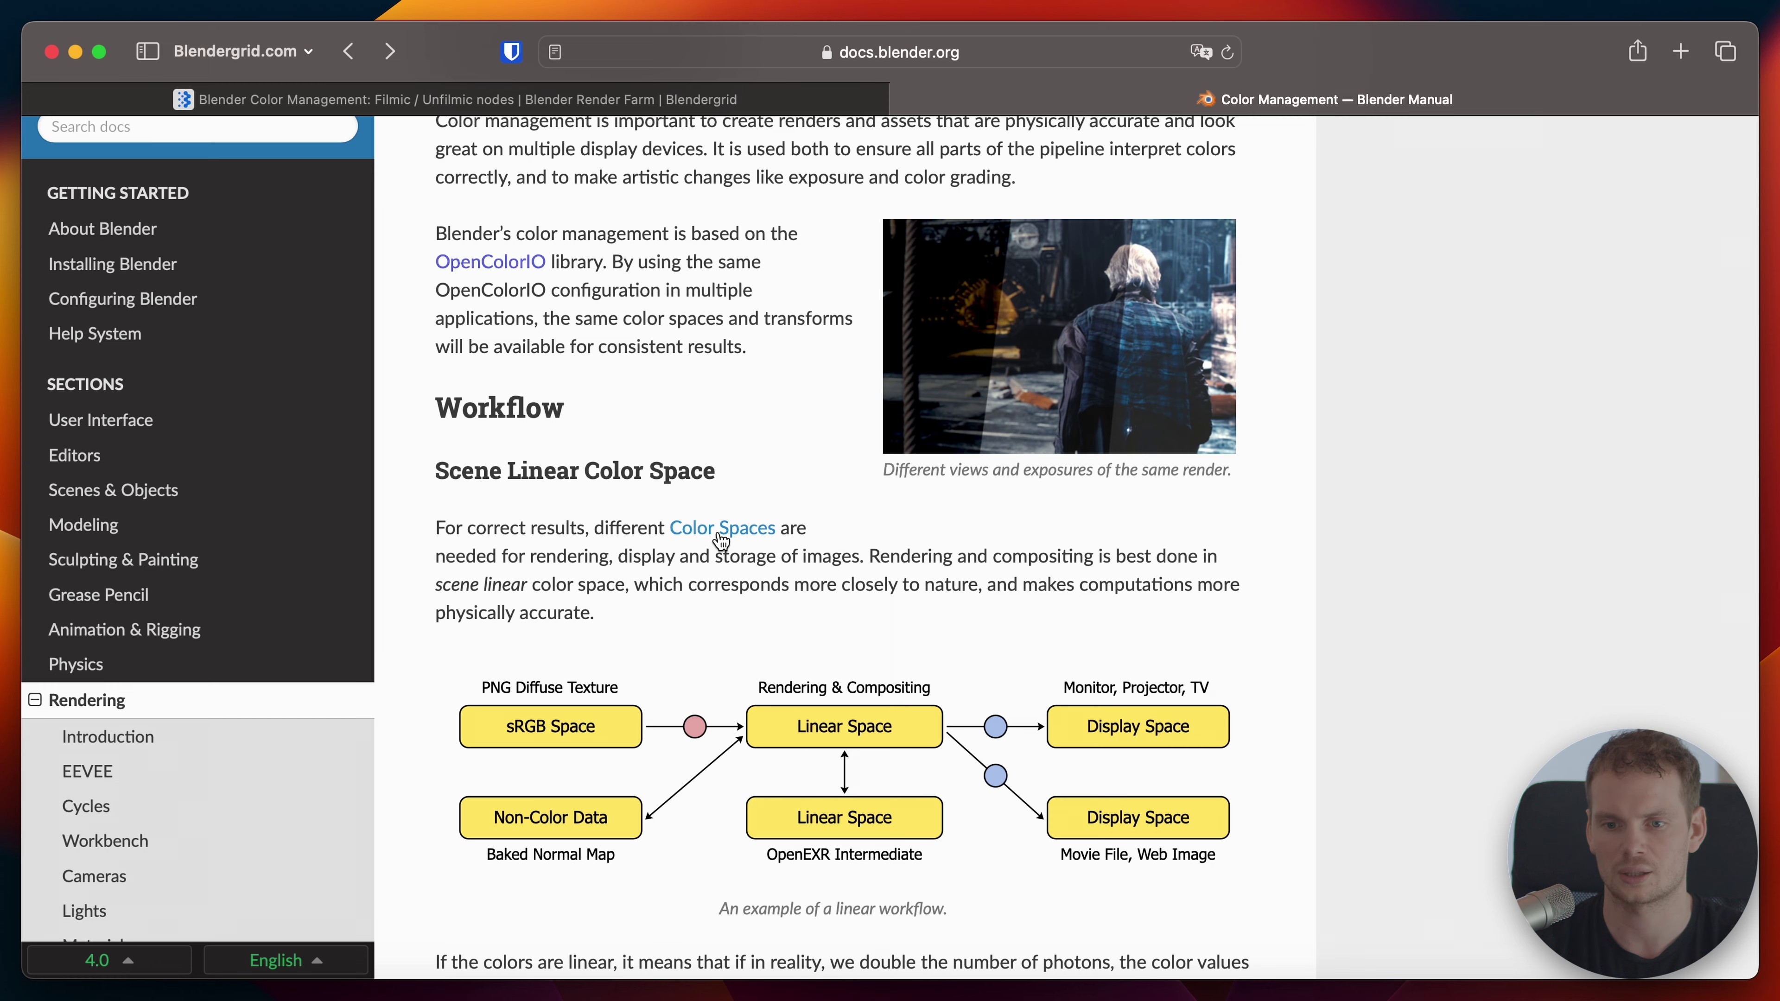
{"action": "scroll", "coordinate": [720, 540], "scroll_direction": "down", "scroll_amount": 1}
{"action": "scroll", "coordinate": [720, 540], "scroll_direction": "up", "scroll_amount": 3}
{"action": "scroll", "coordinate": [701, 523], "scroll_direction": "down", "scroll_amount": 5}
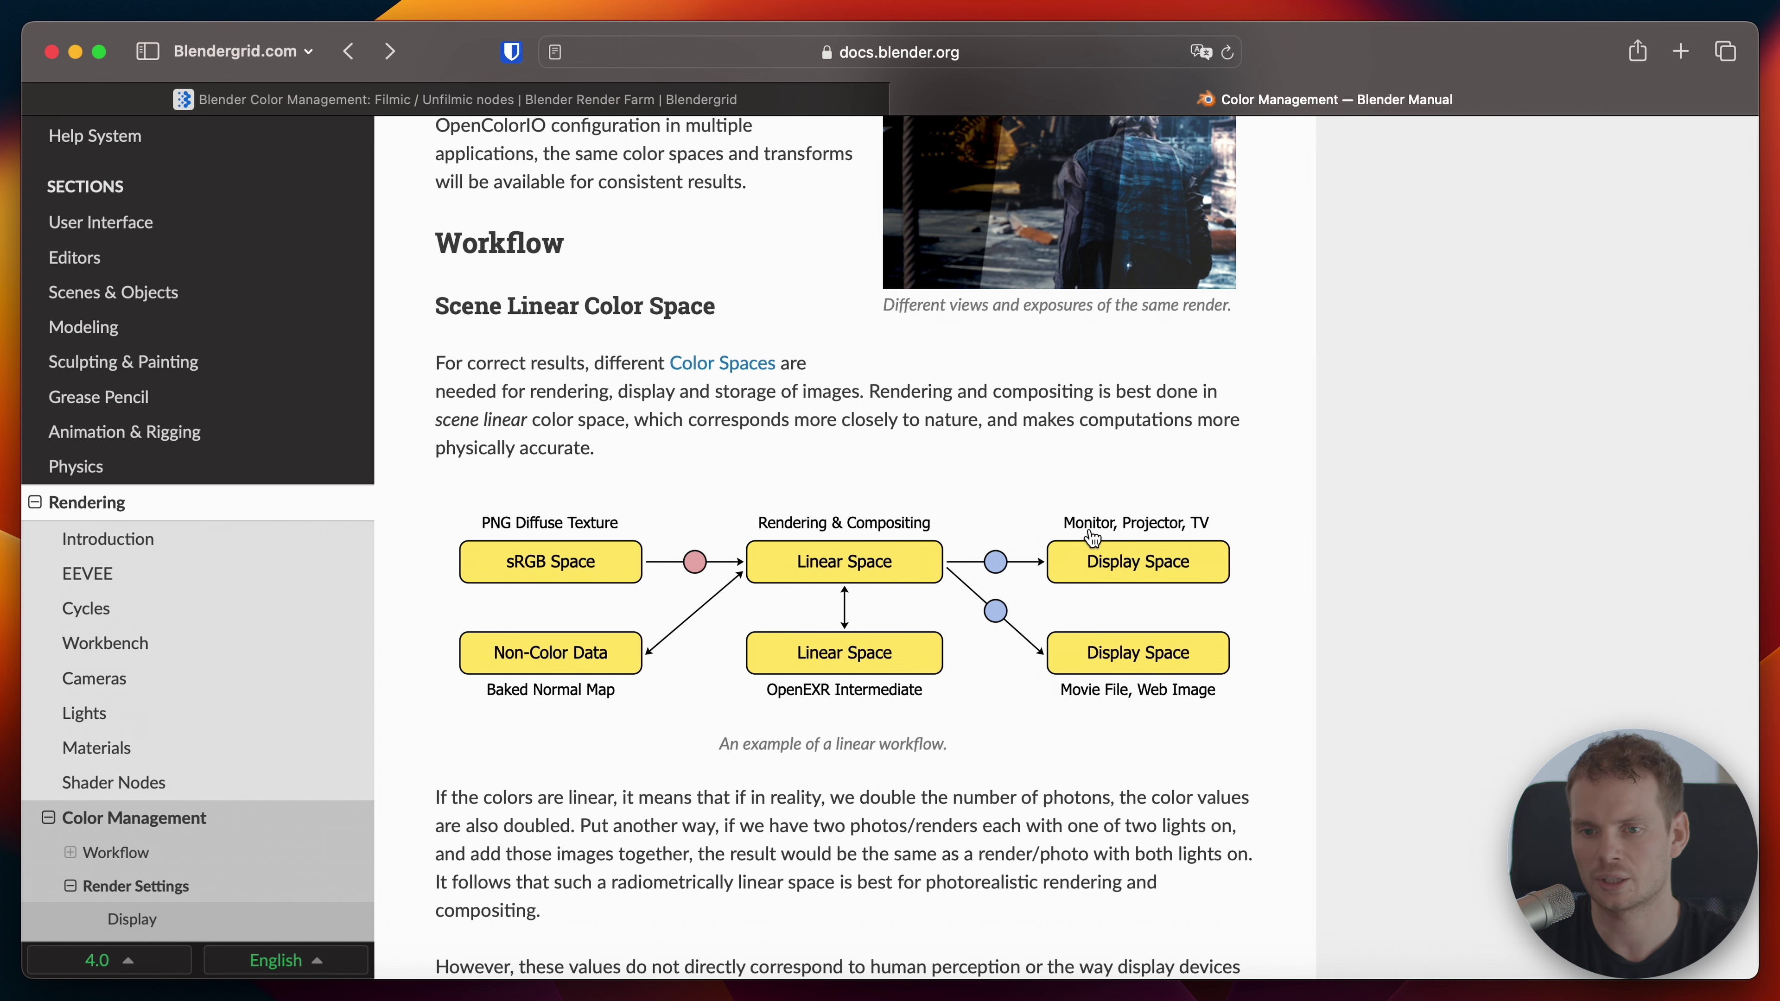
{"action": "left_click", "coordinate": [1054, 586], "text": "super"}
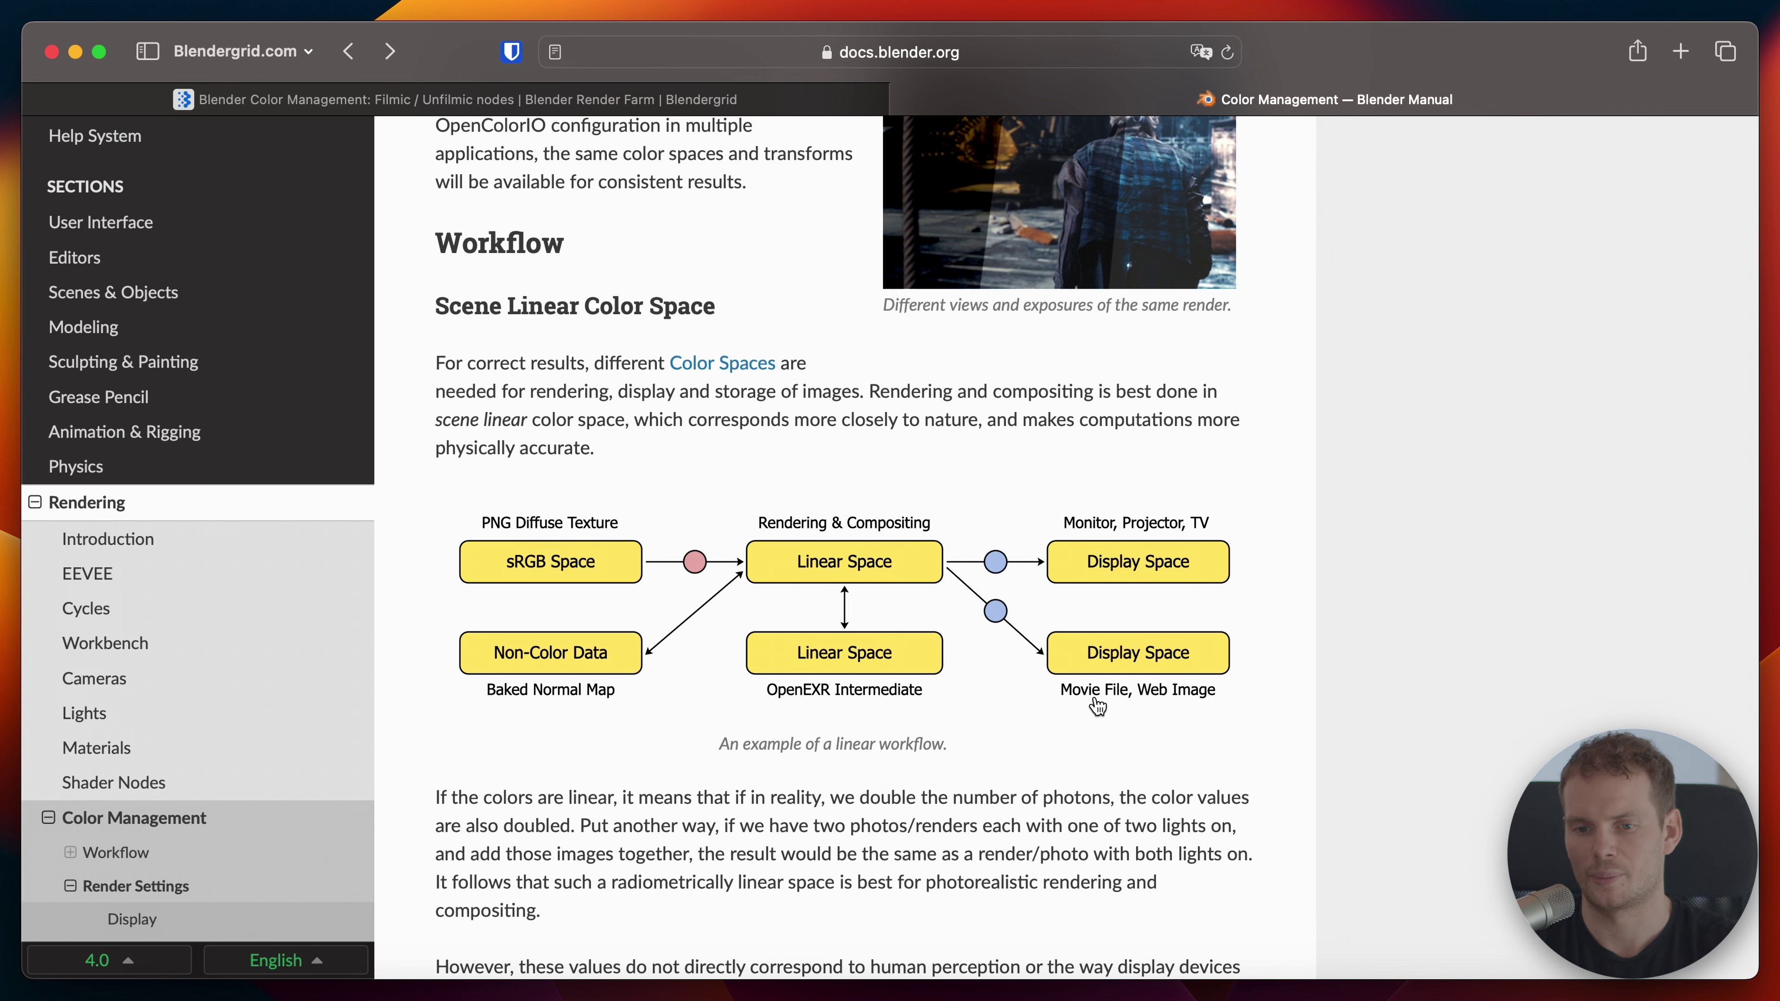
{"action": "left_click", "coordinate": [854, 699]}
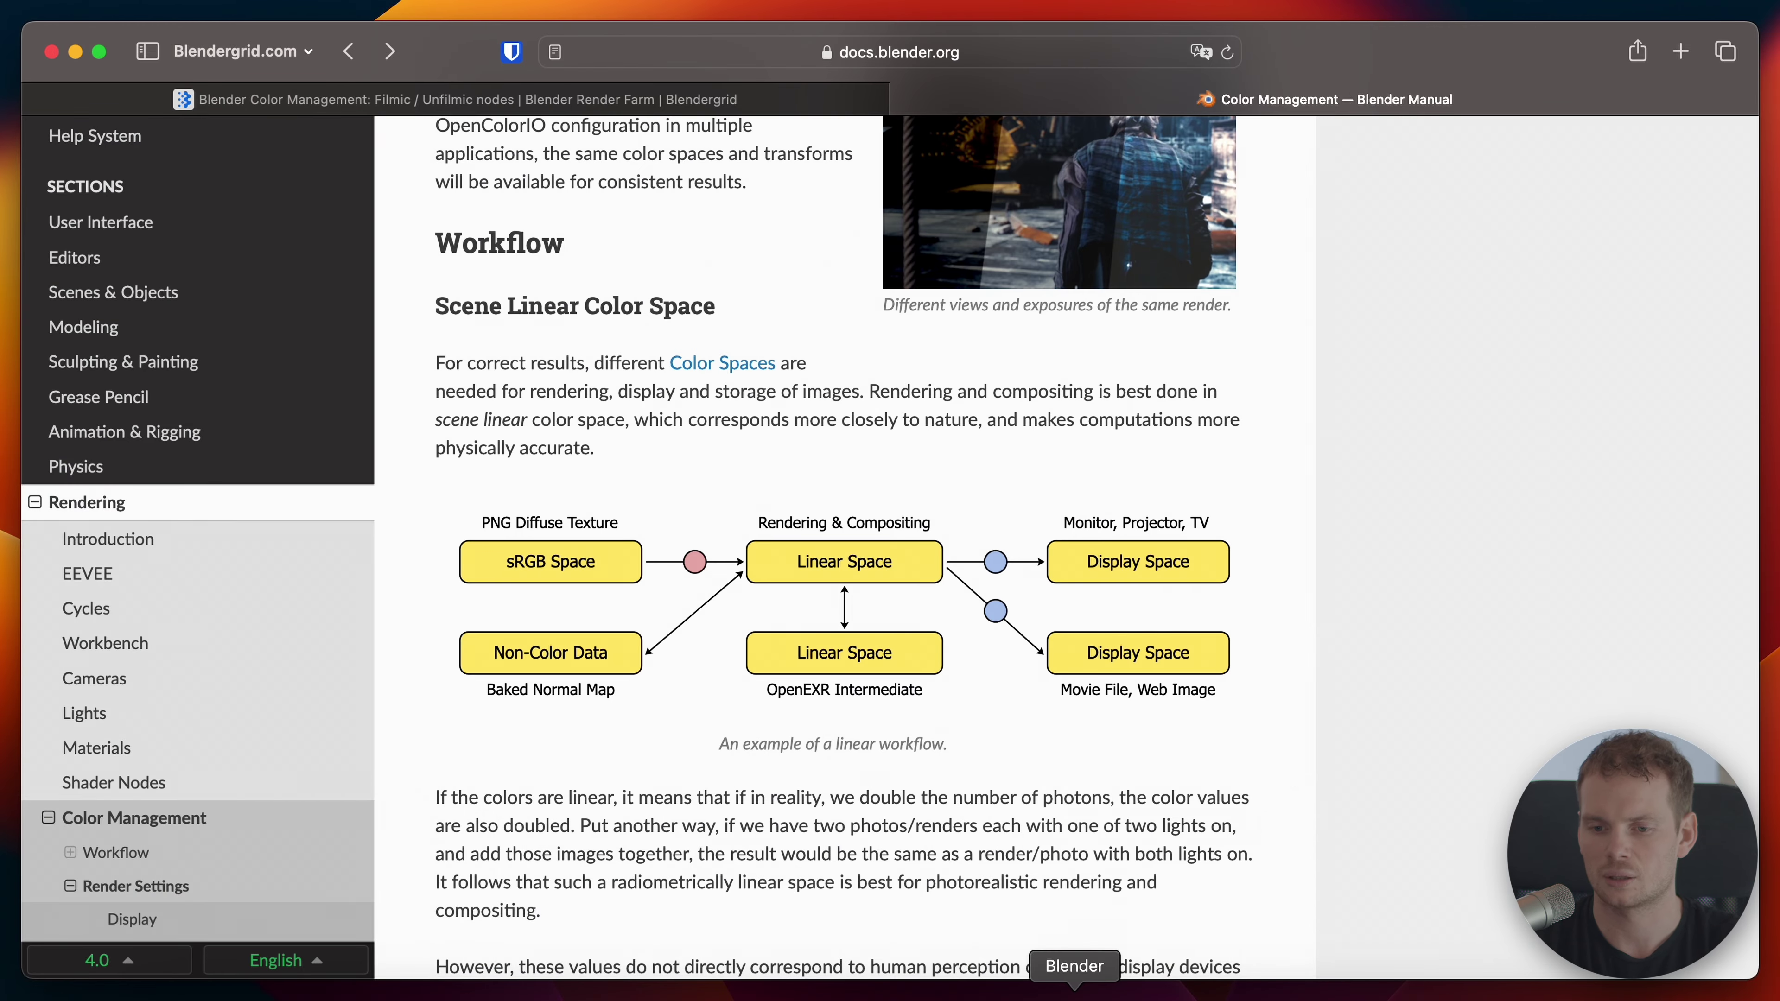
Step: Switch back to Blender and view the available View Transform options for the scene
{"action": "left_click", "coordinate": [1075, 990]}
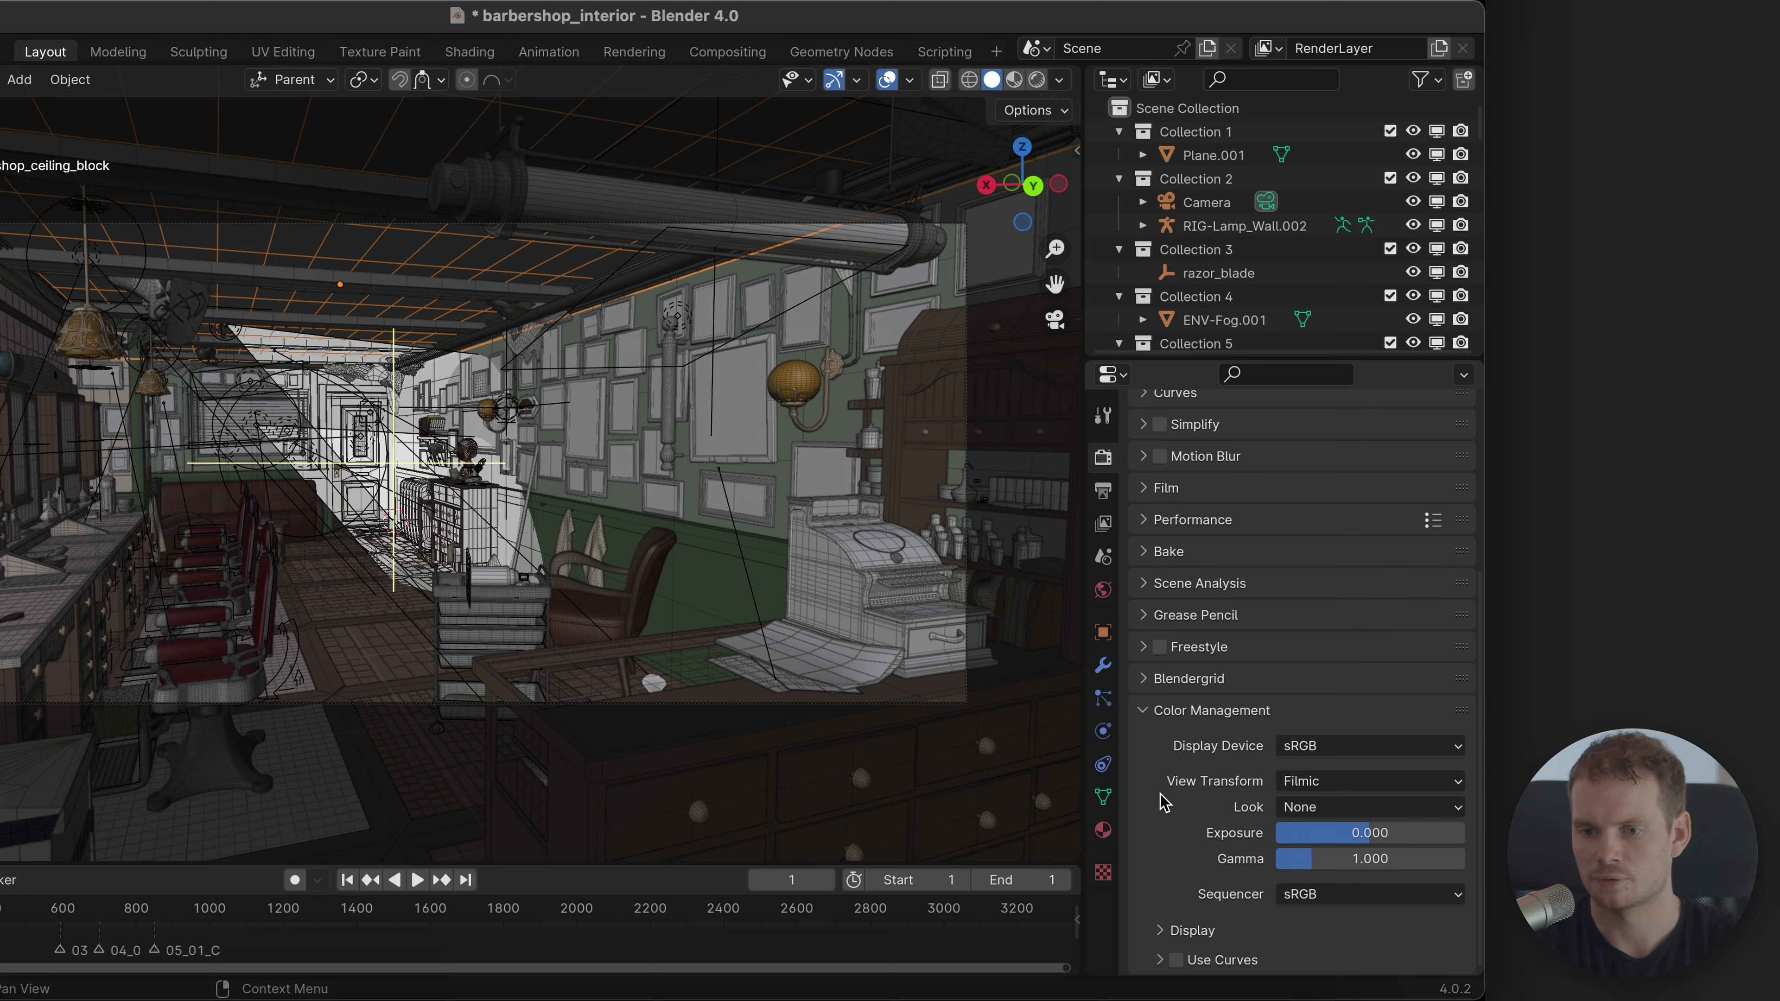
{"action": "left_click", "coordinate": [1327, 783]}
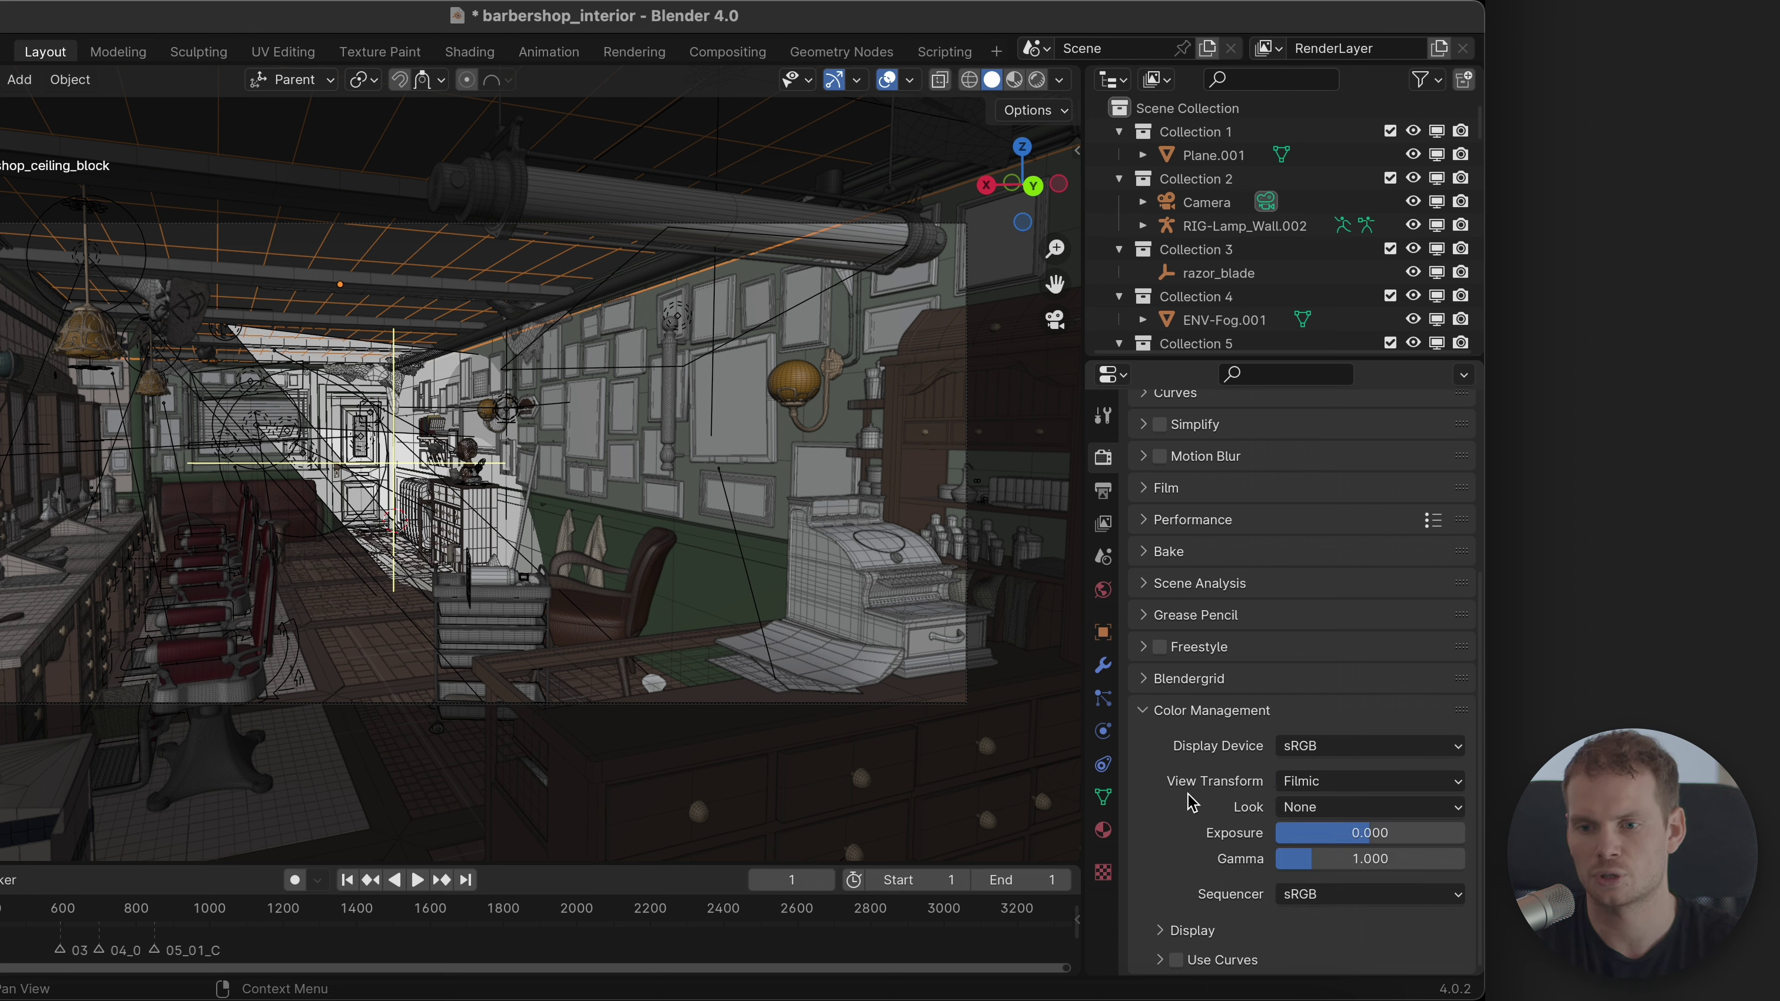
{"action": "left_click", "coordinate": [1307, 781]}
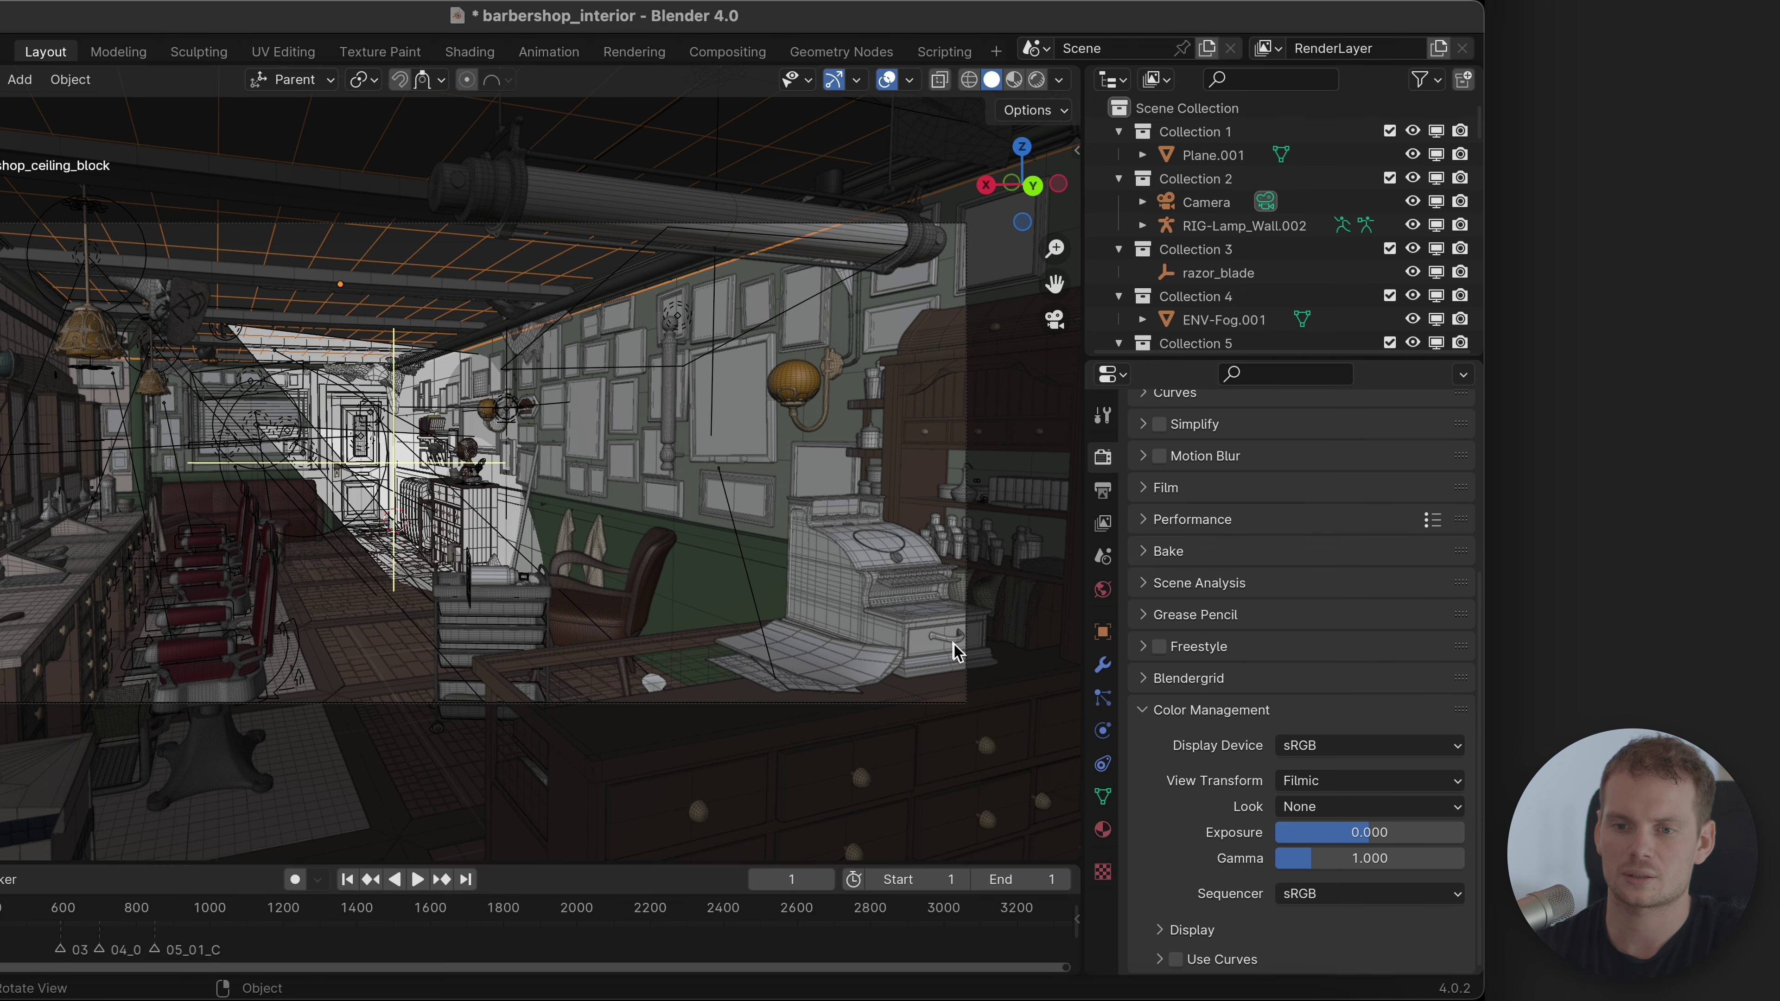
Step: Show the output properties, collapse the Frame Range settings, and review the available output file formats
{"action": "left_click", "coordinate": [1103, 491]}
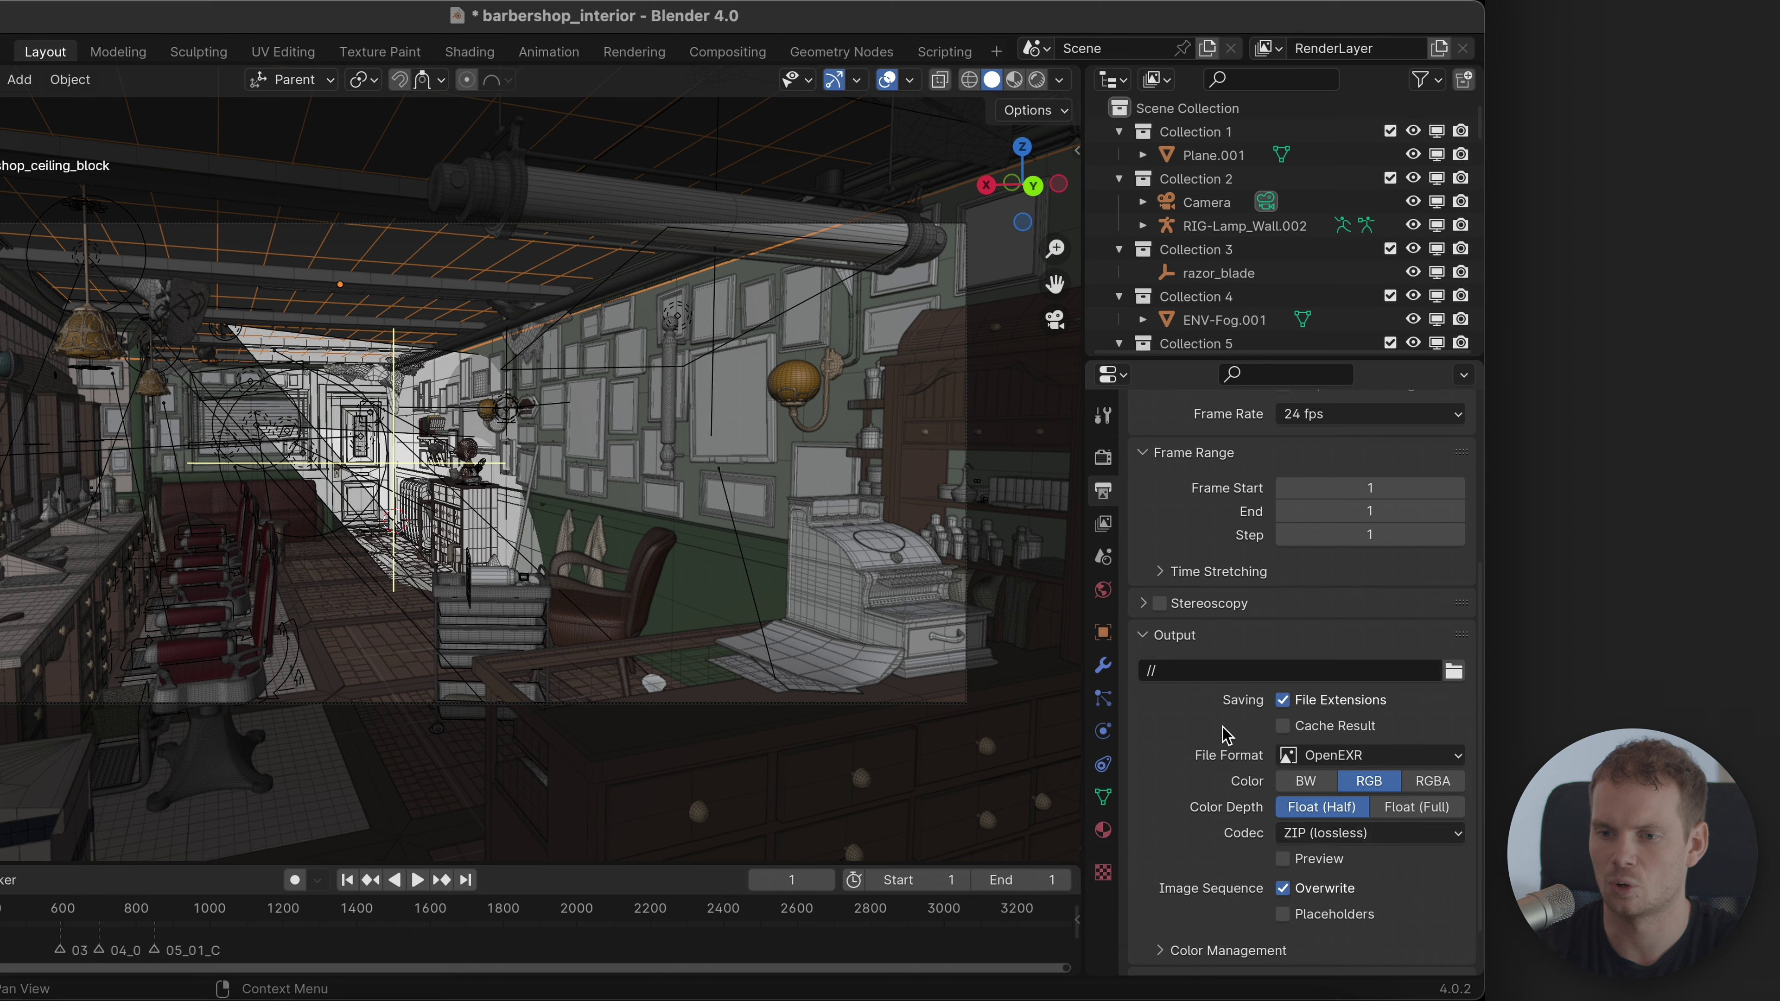
{"action": "left_click", "coordinate": [1326, 758]}
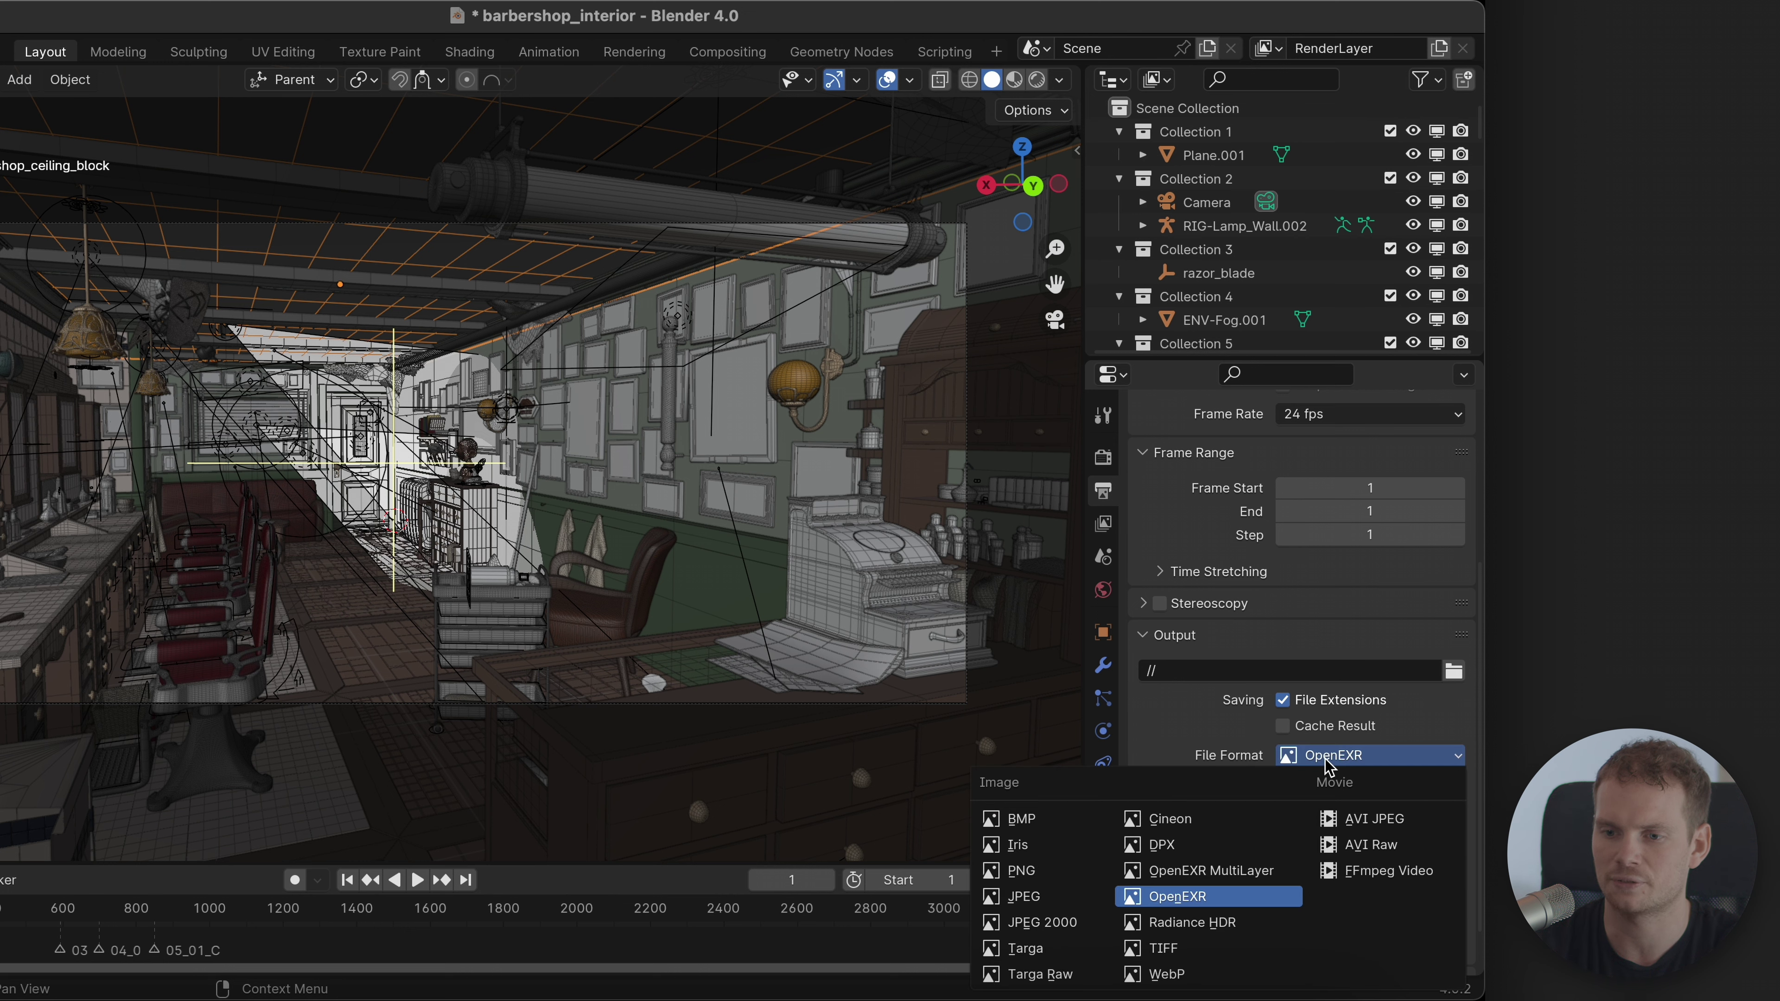
{"action": "left_click", "coordinate": [1197, 760]}
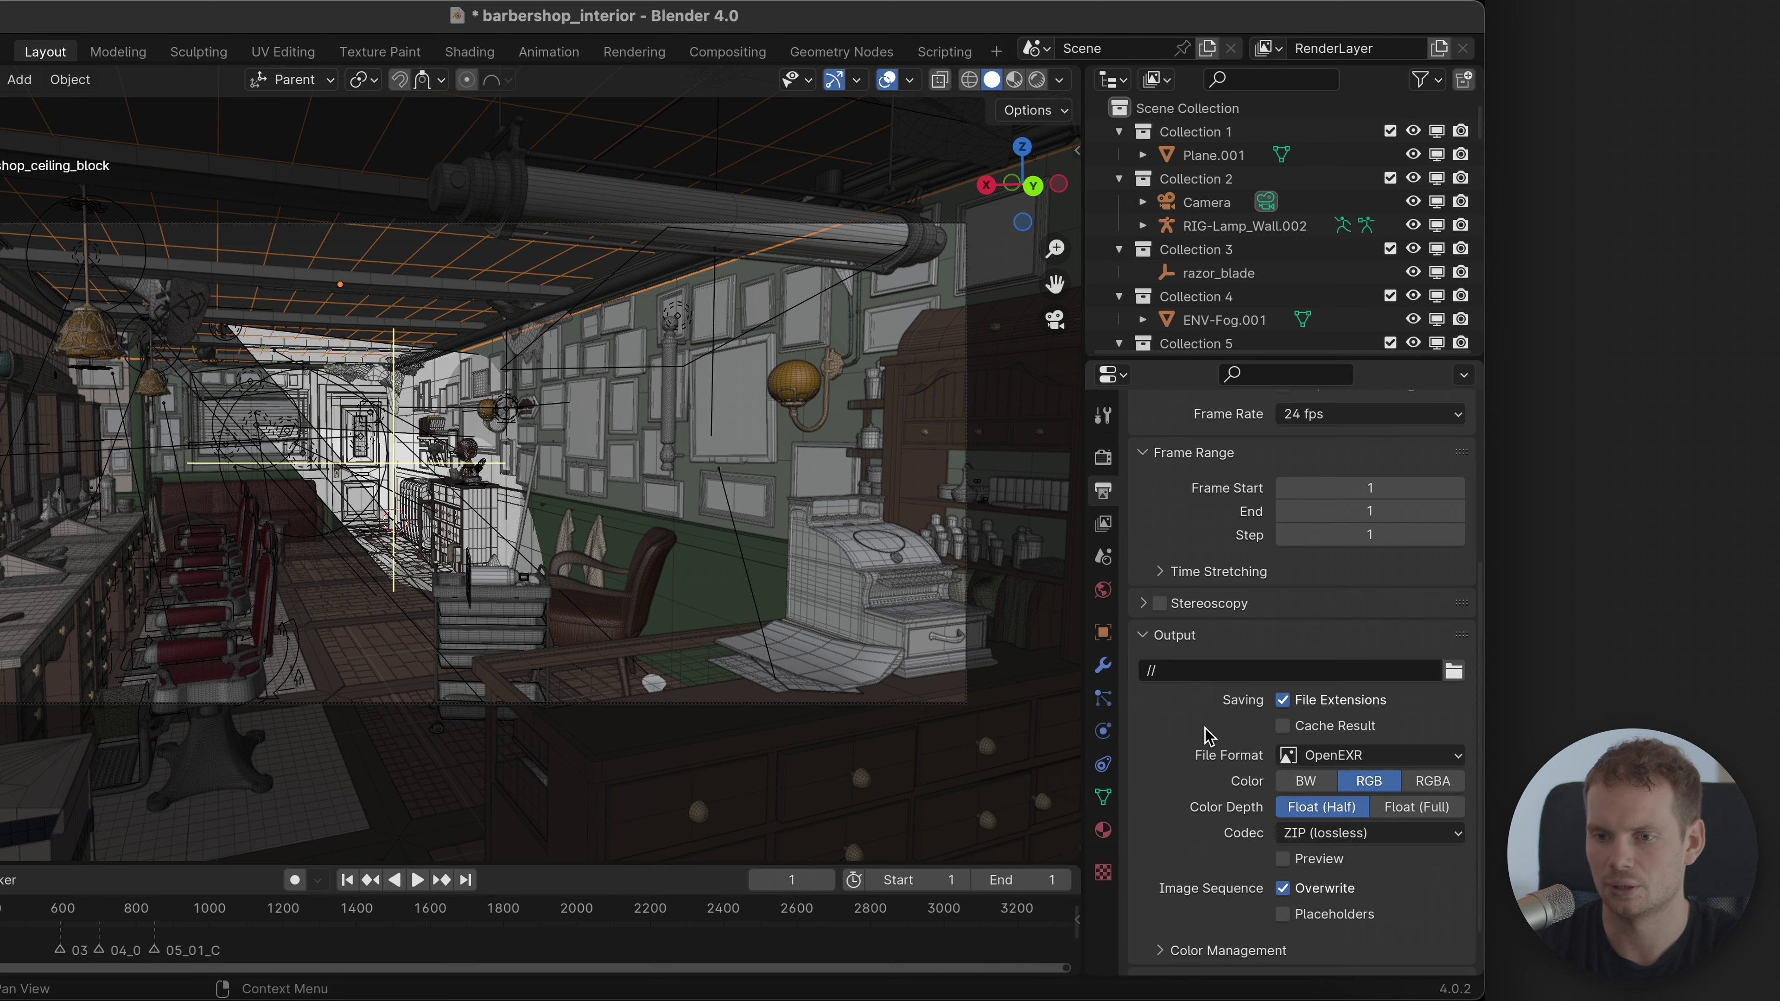
{"action": "left_click", "coordinate": [1165, 451]}
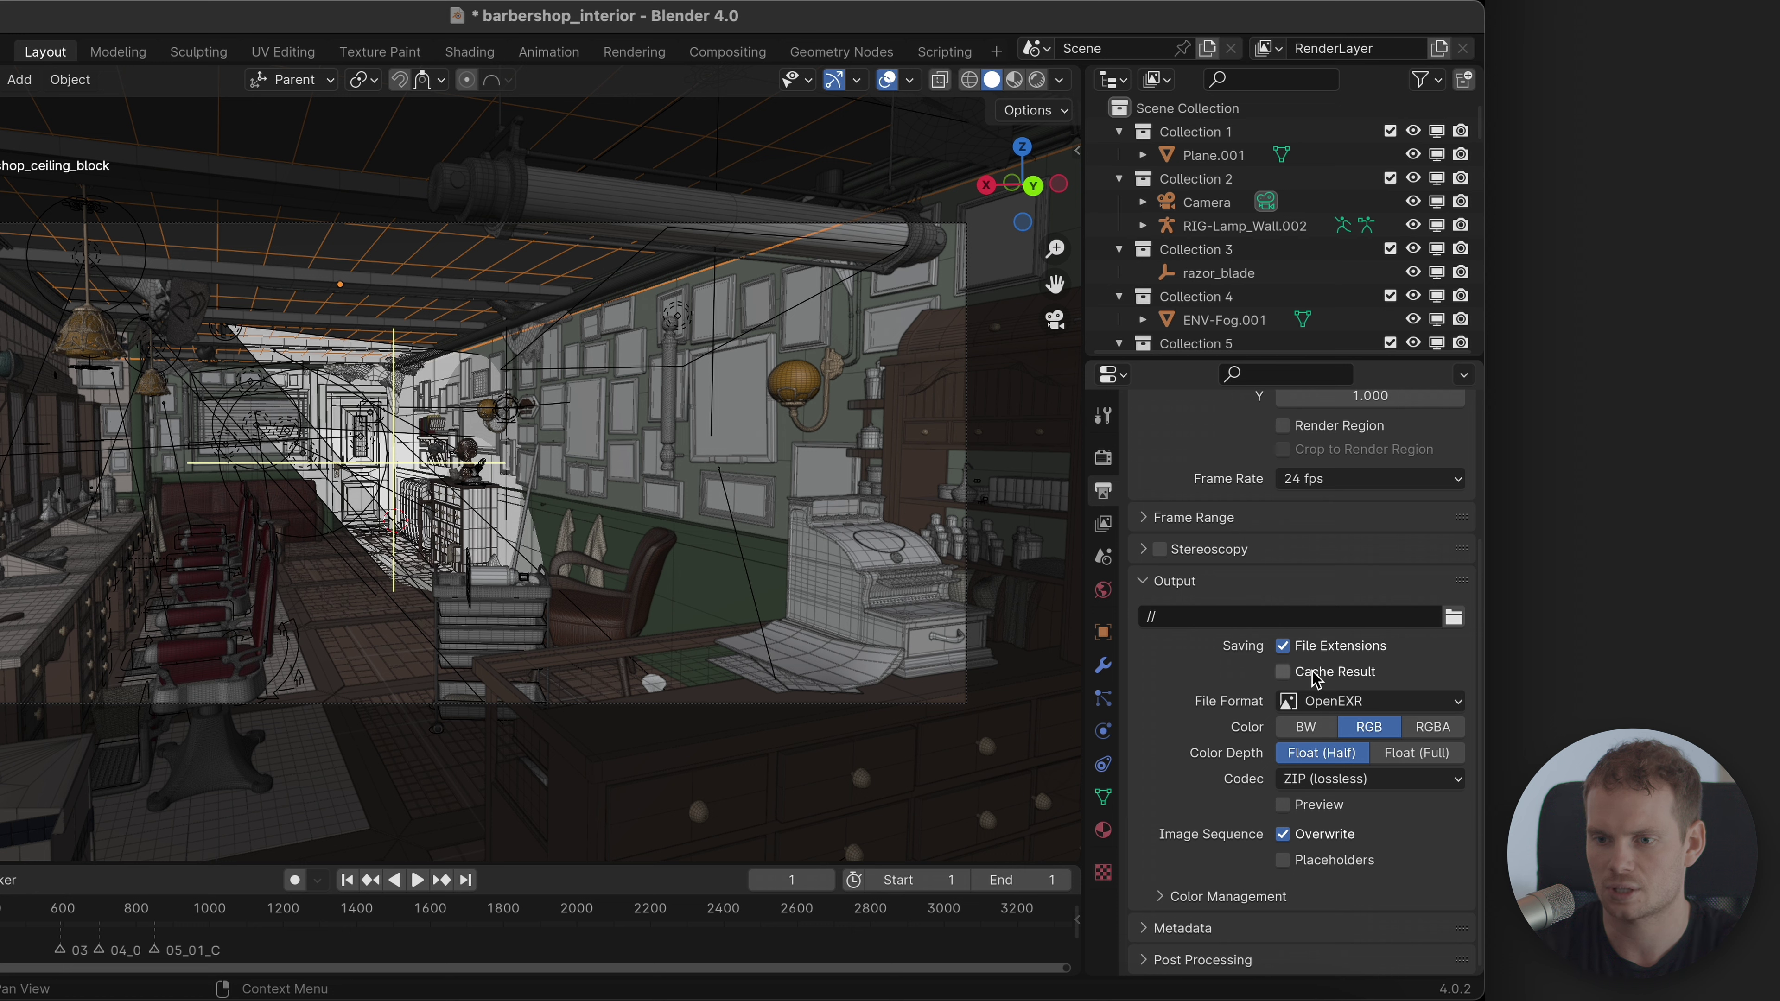
{"action": "left_click", "coordinate": [1316, 702]}
{"action": "left_click", "coordinate": [1241, 707]}
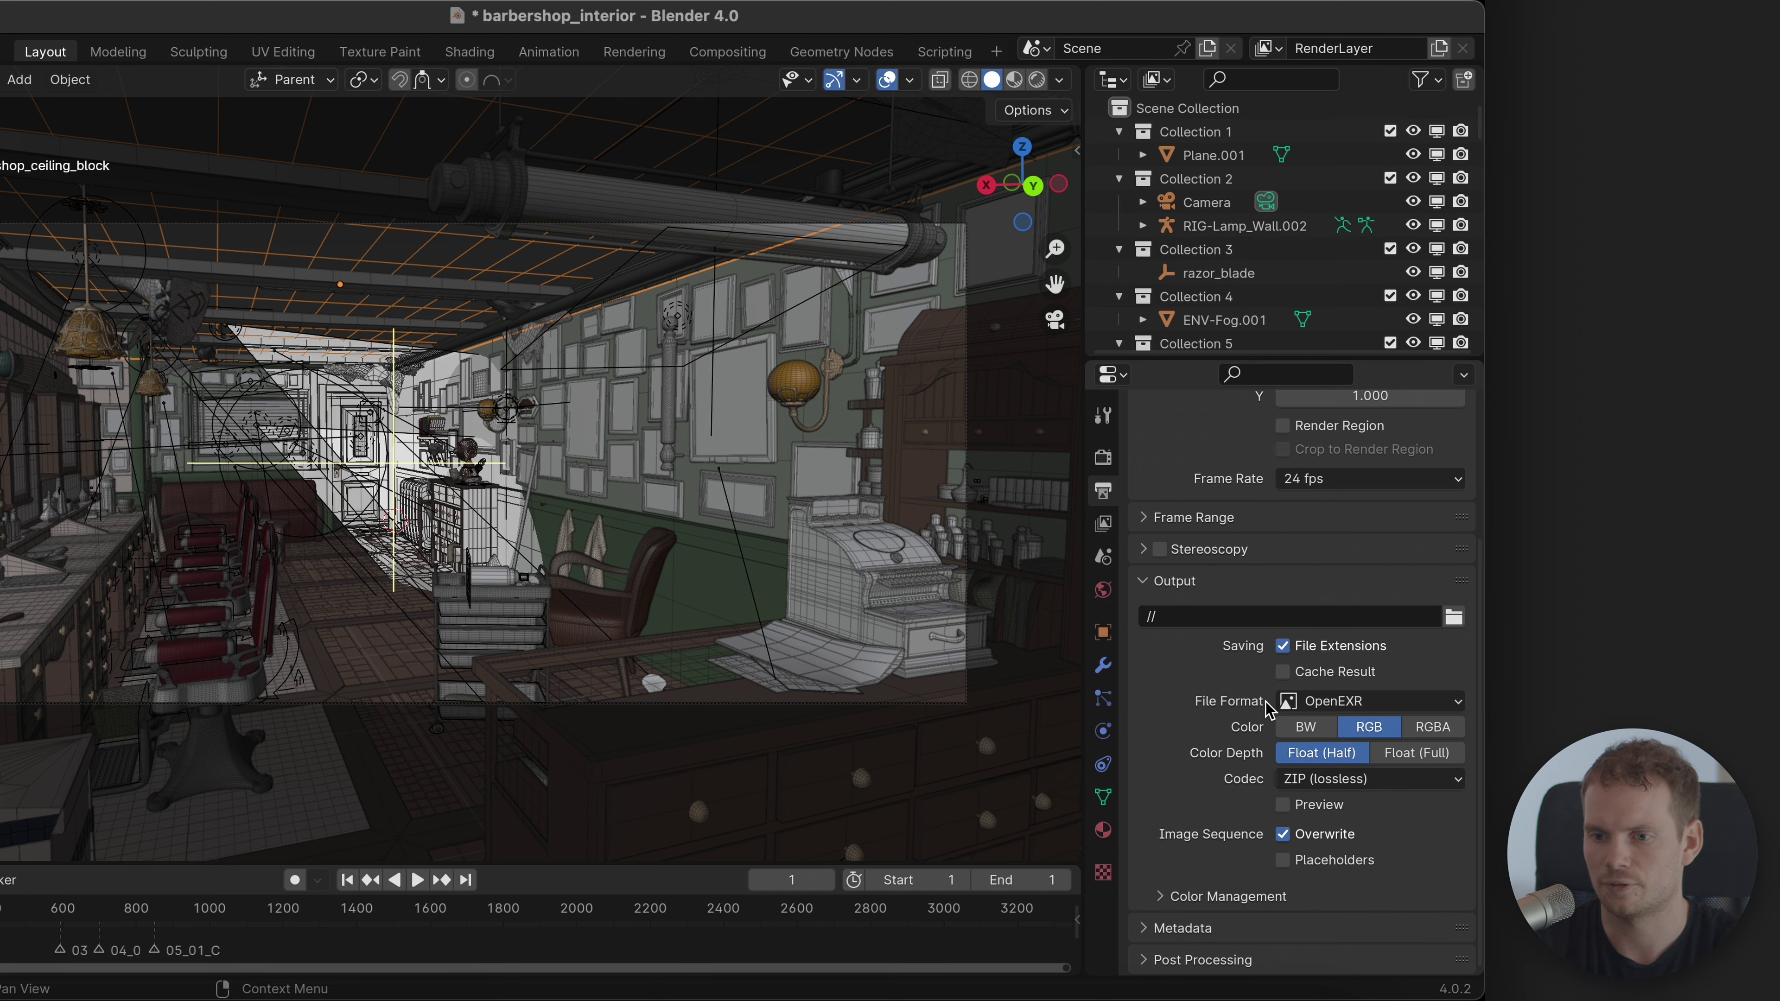
{"action": "left_click", "coordinate": [1331, 701]}
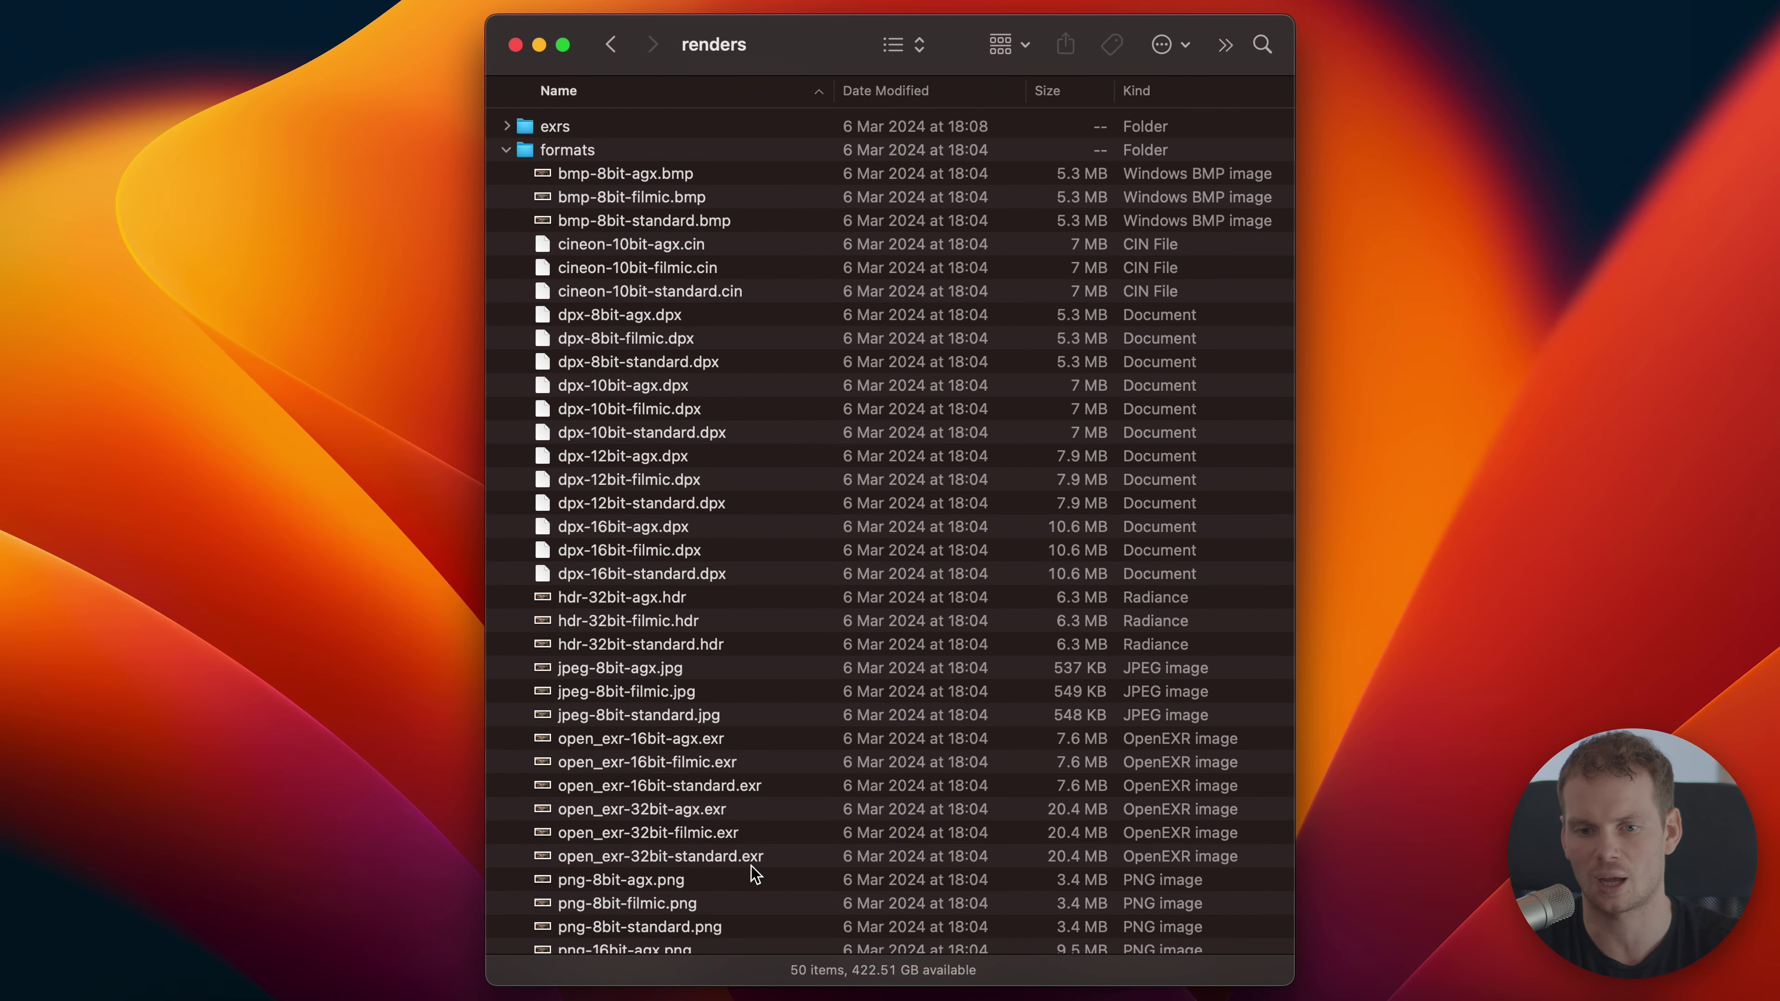
Step: Look through the test renders saved in the formats folder in Finder
{"action": "scroll", "coordinate": [751, 867], "scroll_direction": "down", "scroll_amount": 10}
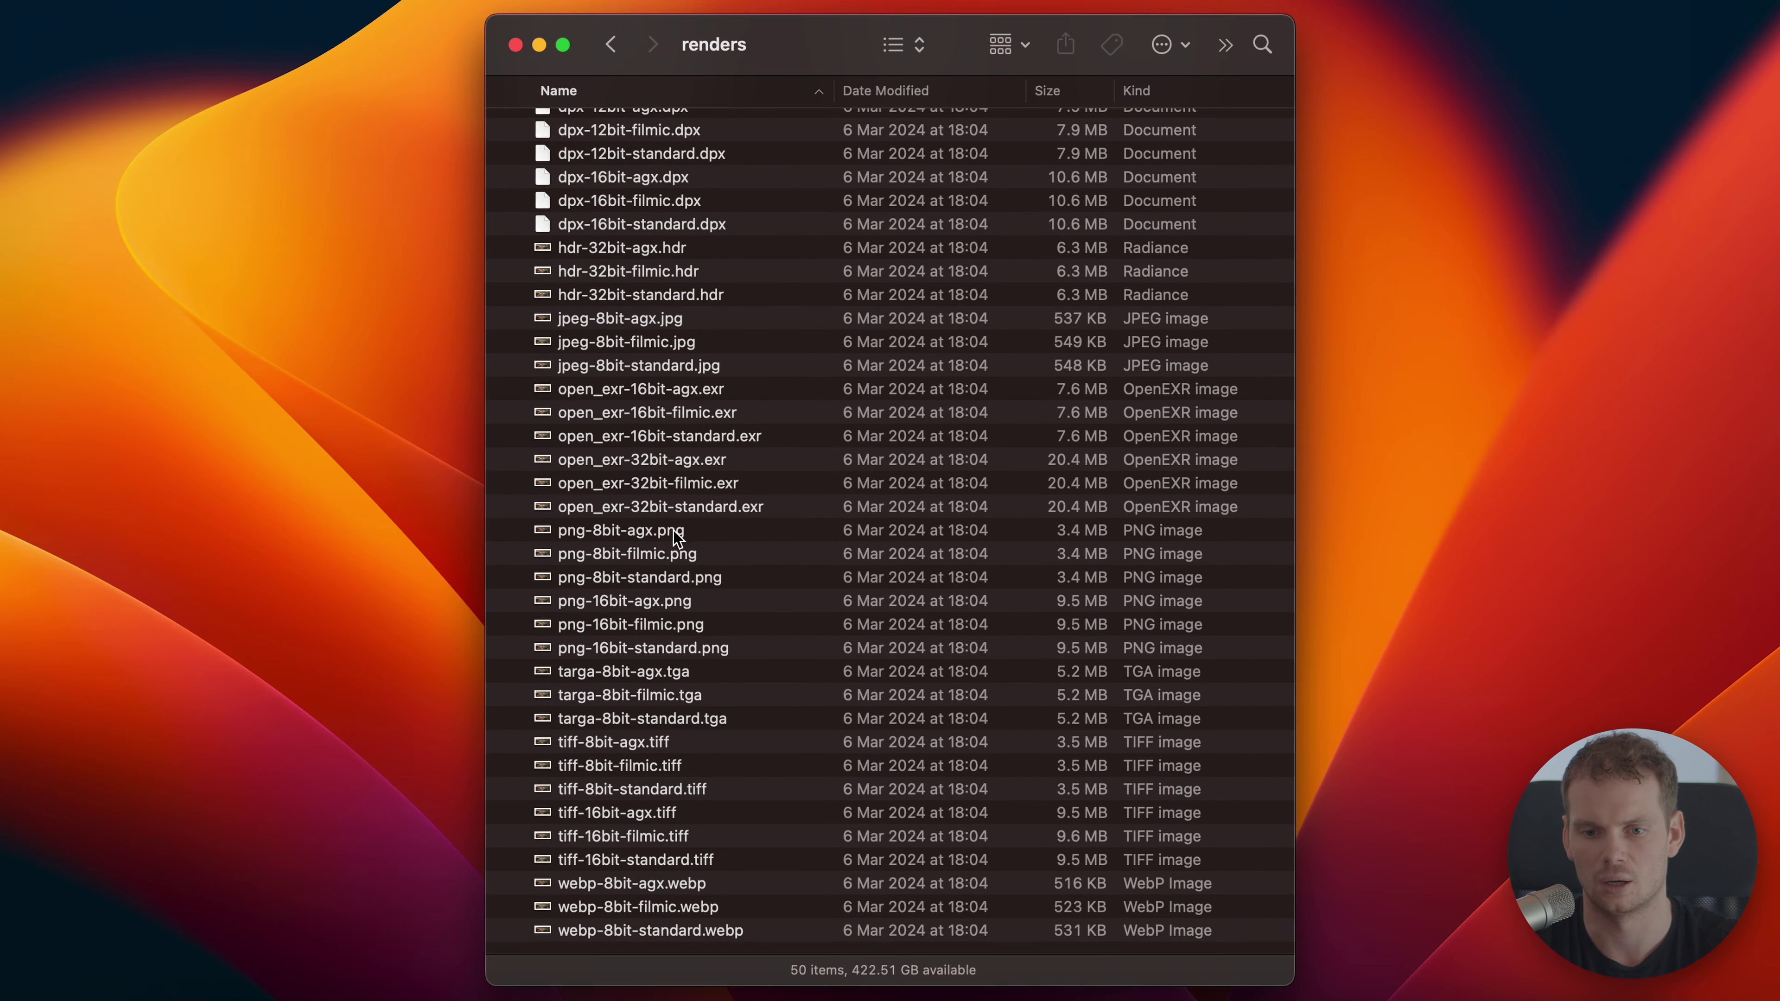
{"action": "scroll", "coordinate": [675, 539], "scroll_direction": "up", "scroll_amount": 10}
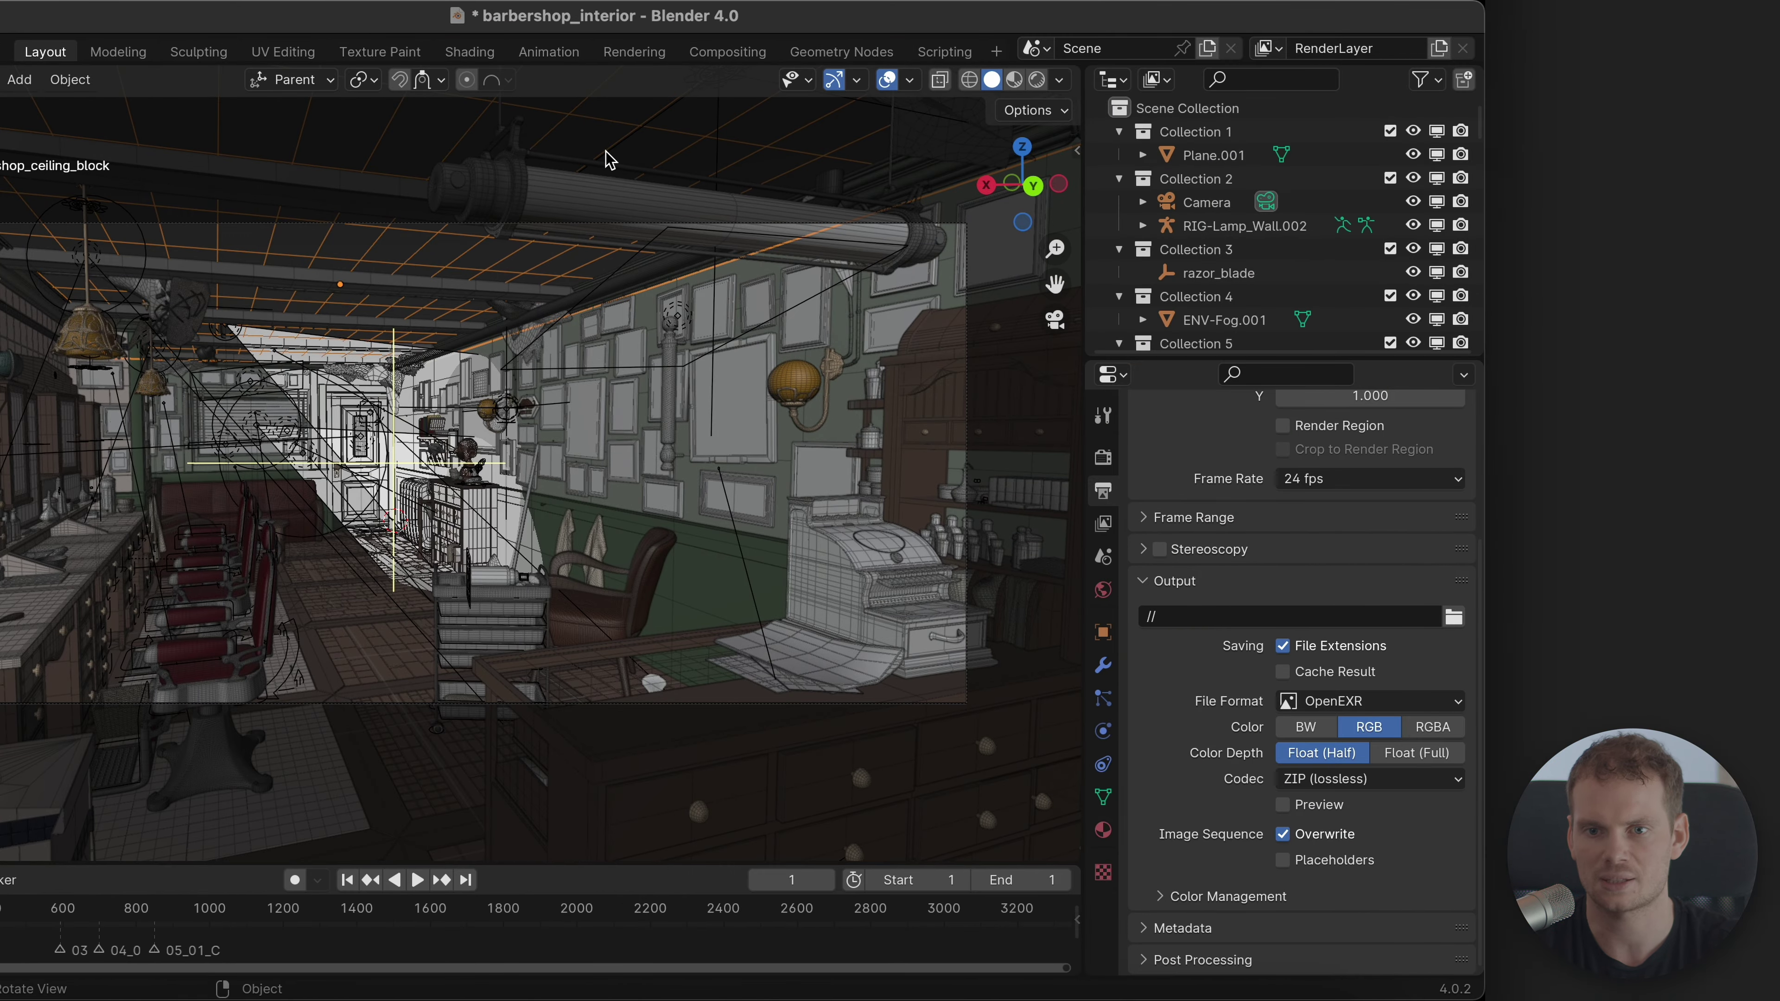
Step: Show the render result in the Rendering workspace and set the scene's view transform to Standard
{"action": "left_click", "coordinate": [635, 49]}
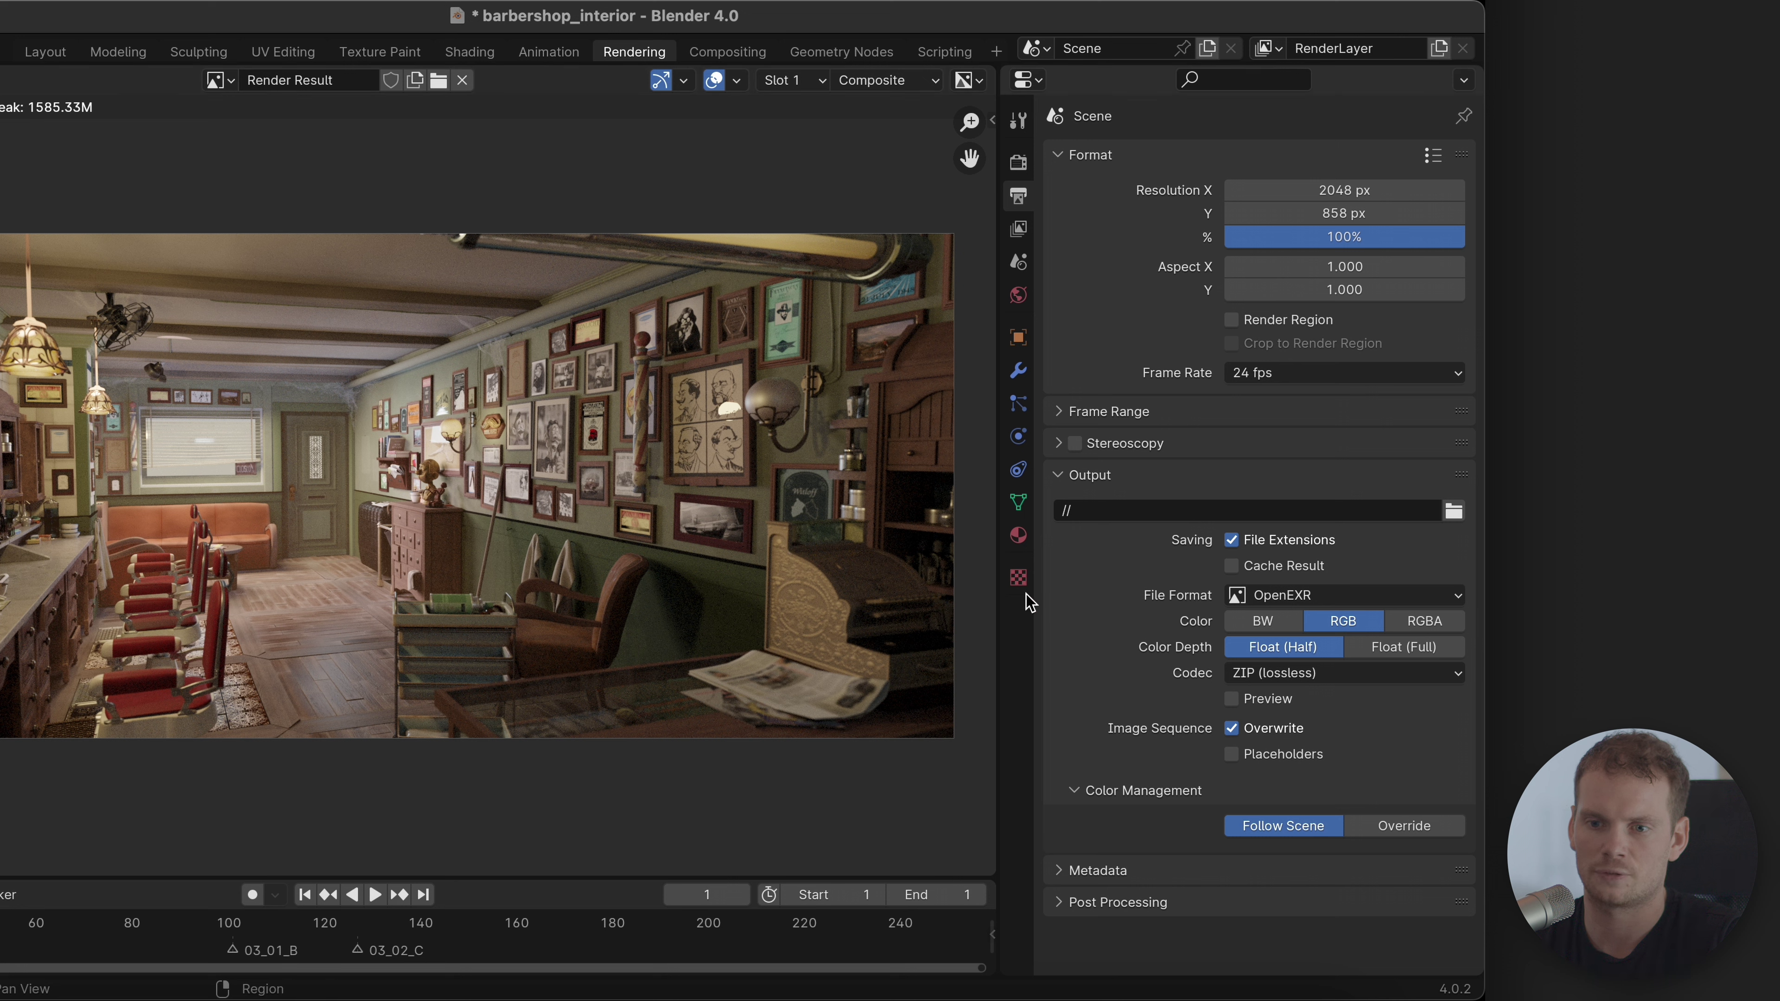
{"action": "left_click", "coordinate": [1019, 162]}
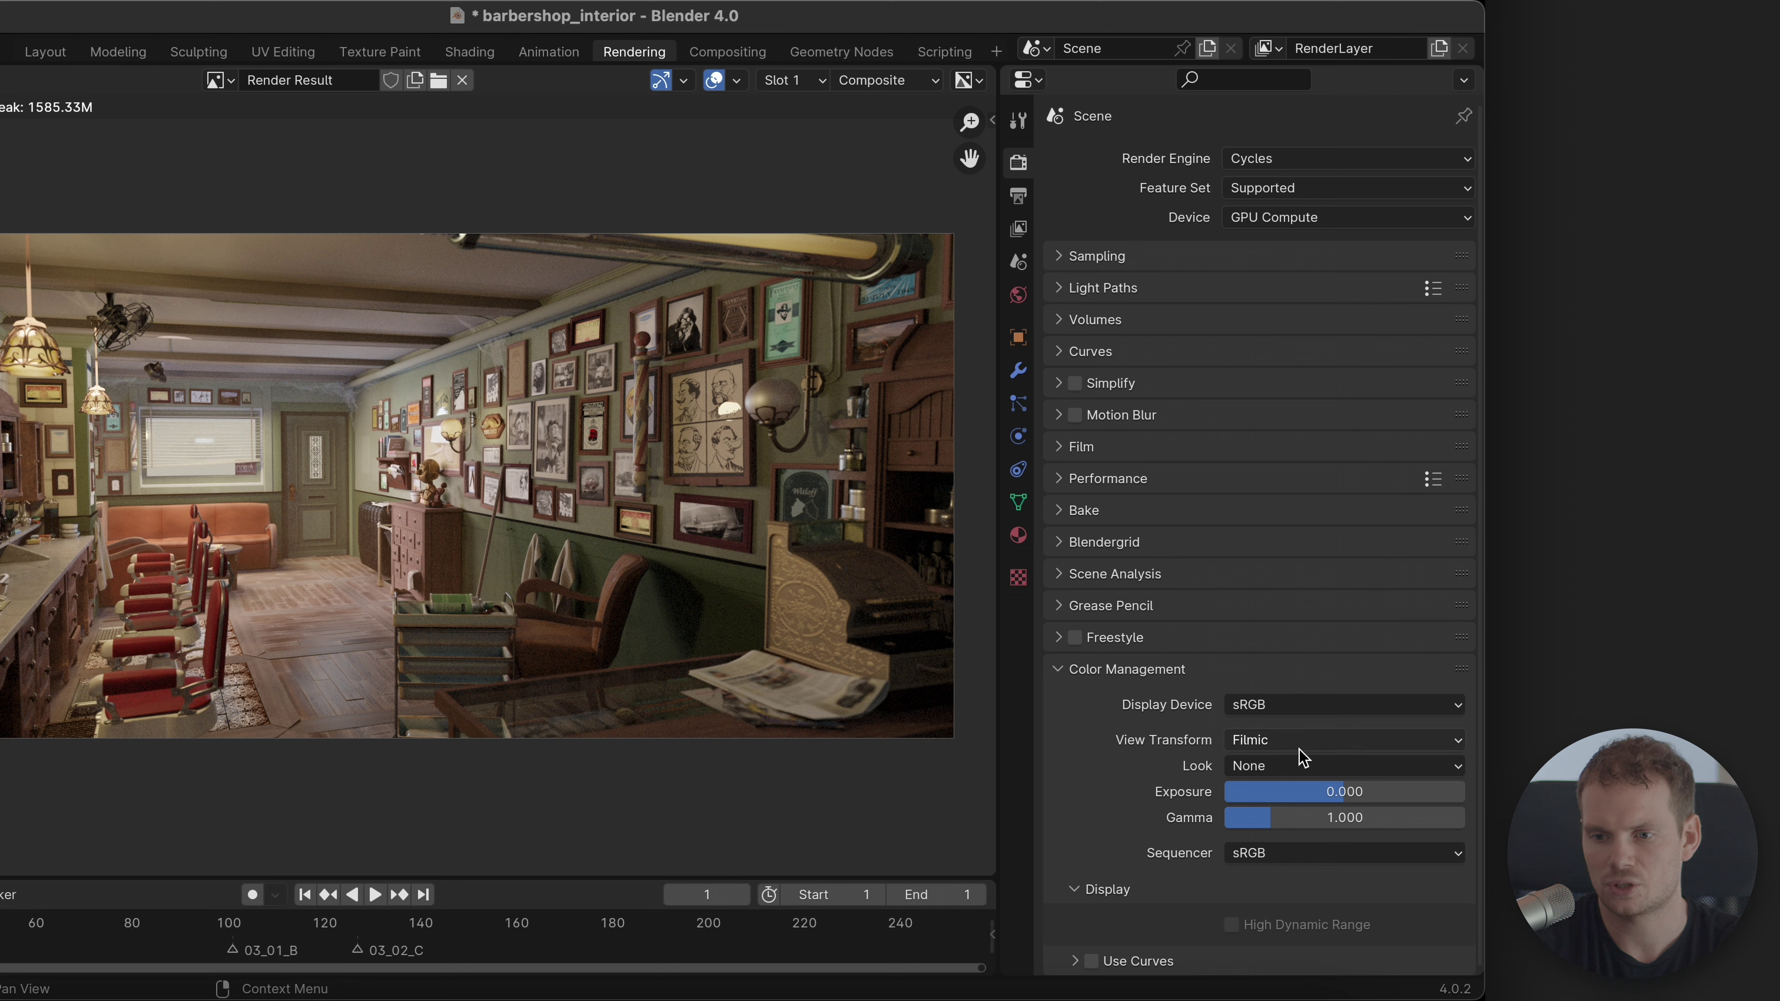
{"action": "left_click", "coordinate": [1282, 739]}
{"action": "left_click", "coordinate": [1265, 750]}
{"action": "left_click", "coordinate": [1281, 741]}
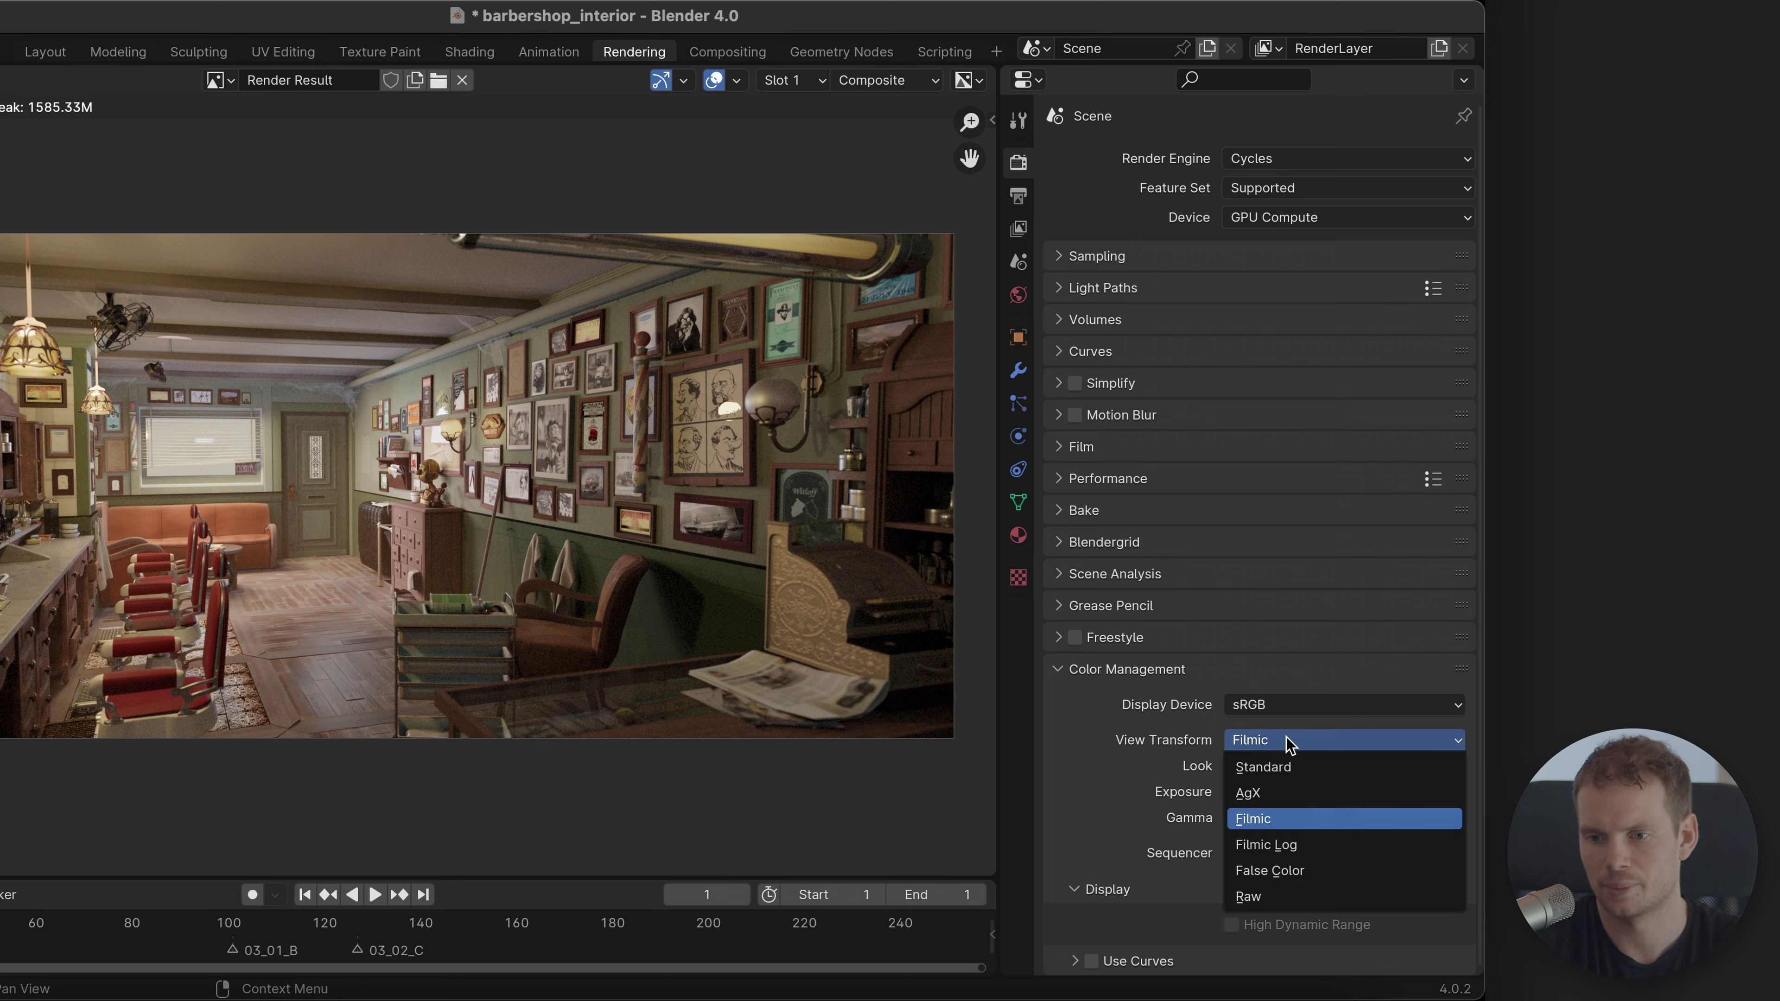
{"action": "left_click", "coordinate": [1288, 771]}
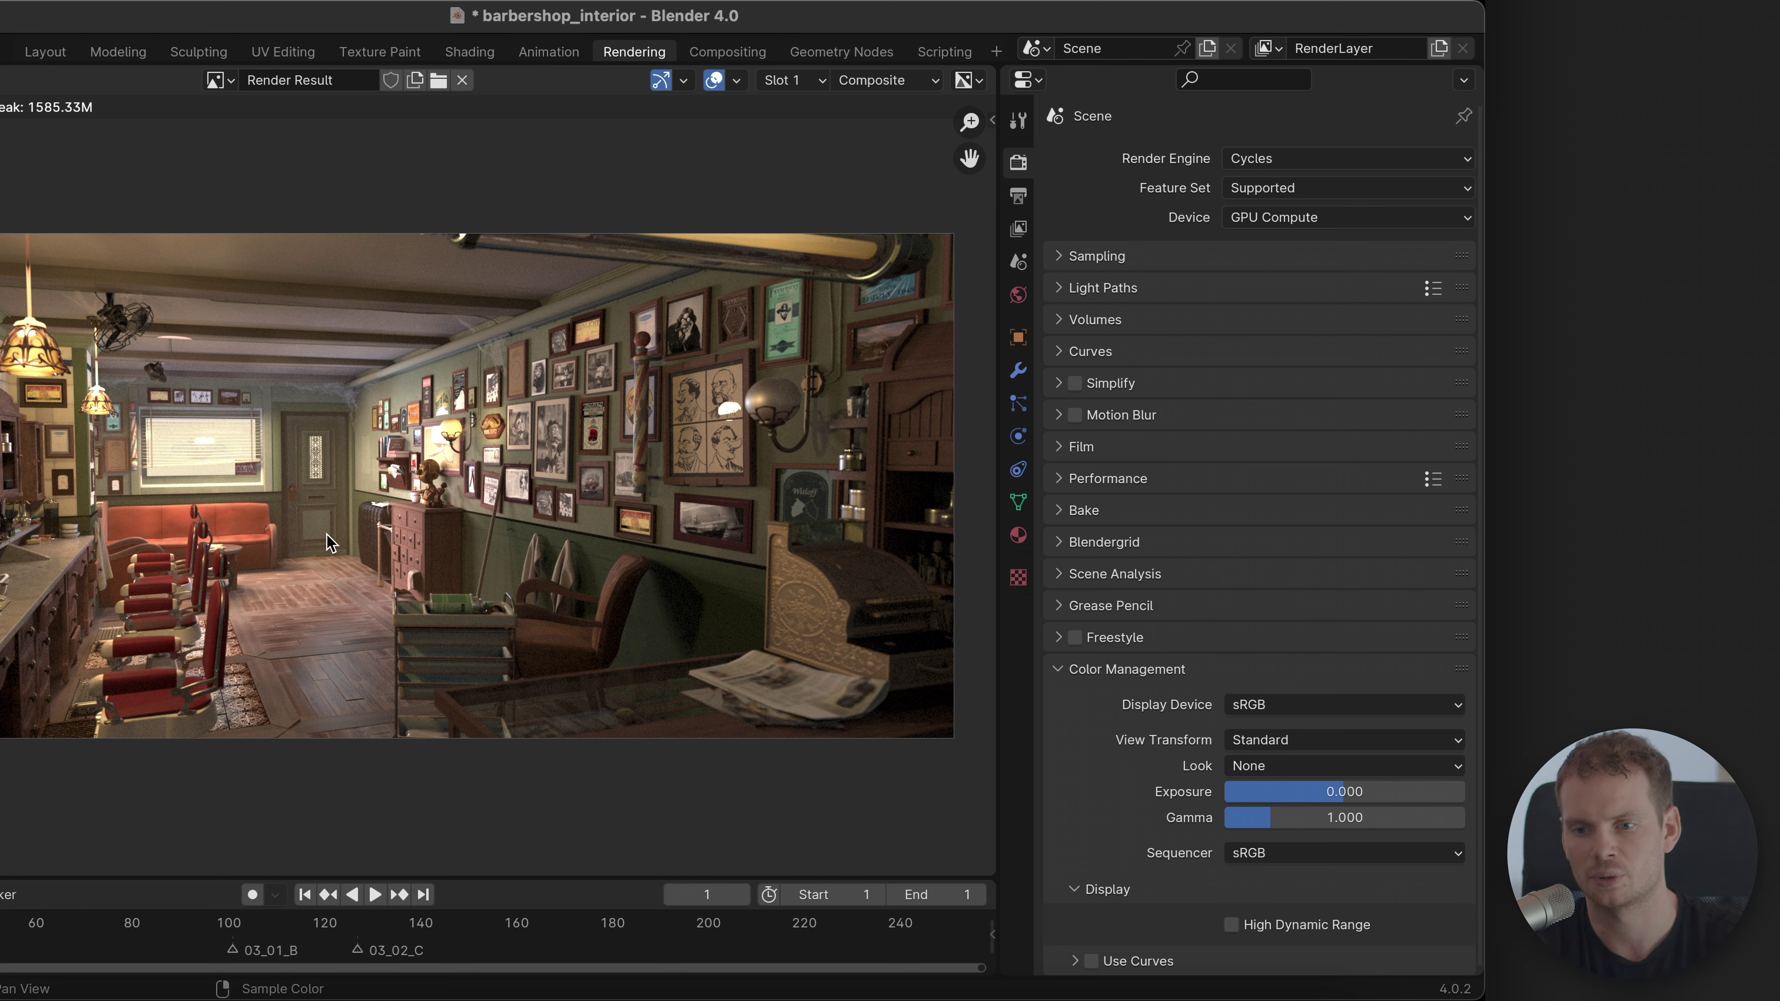
Step: Set the view transform to AgX for the render result, and switch to Finder and back to Blender
{"action": "left_click", "coordinate": [1246, 739]}
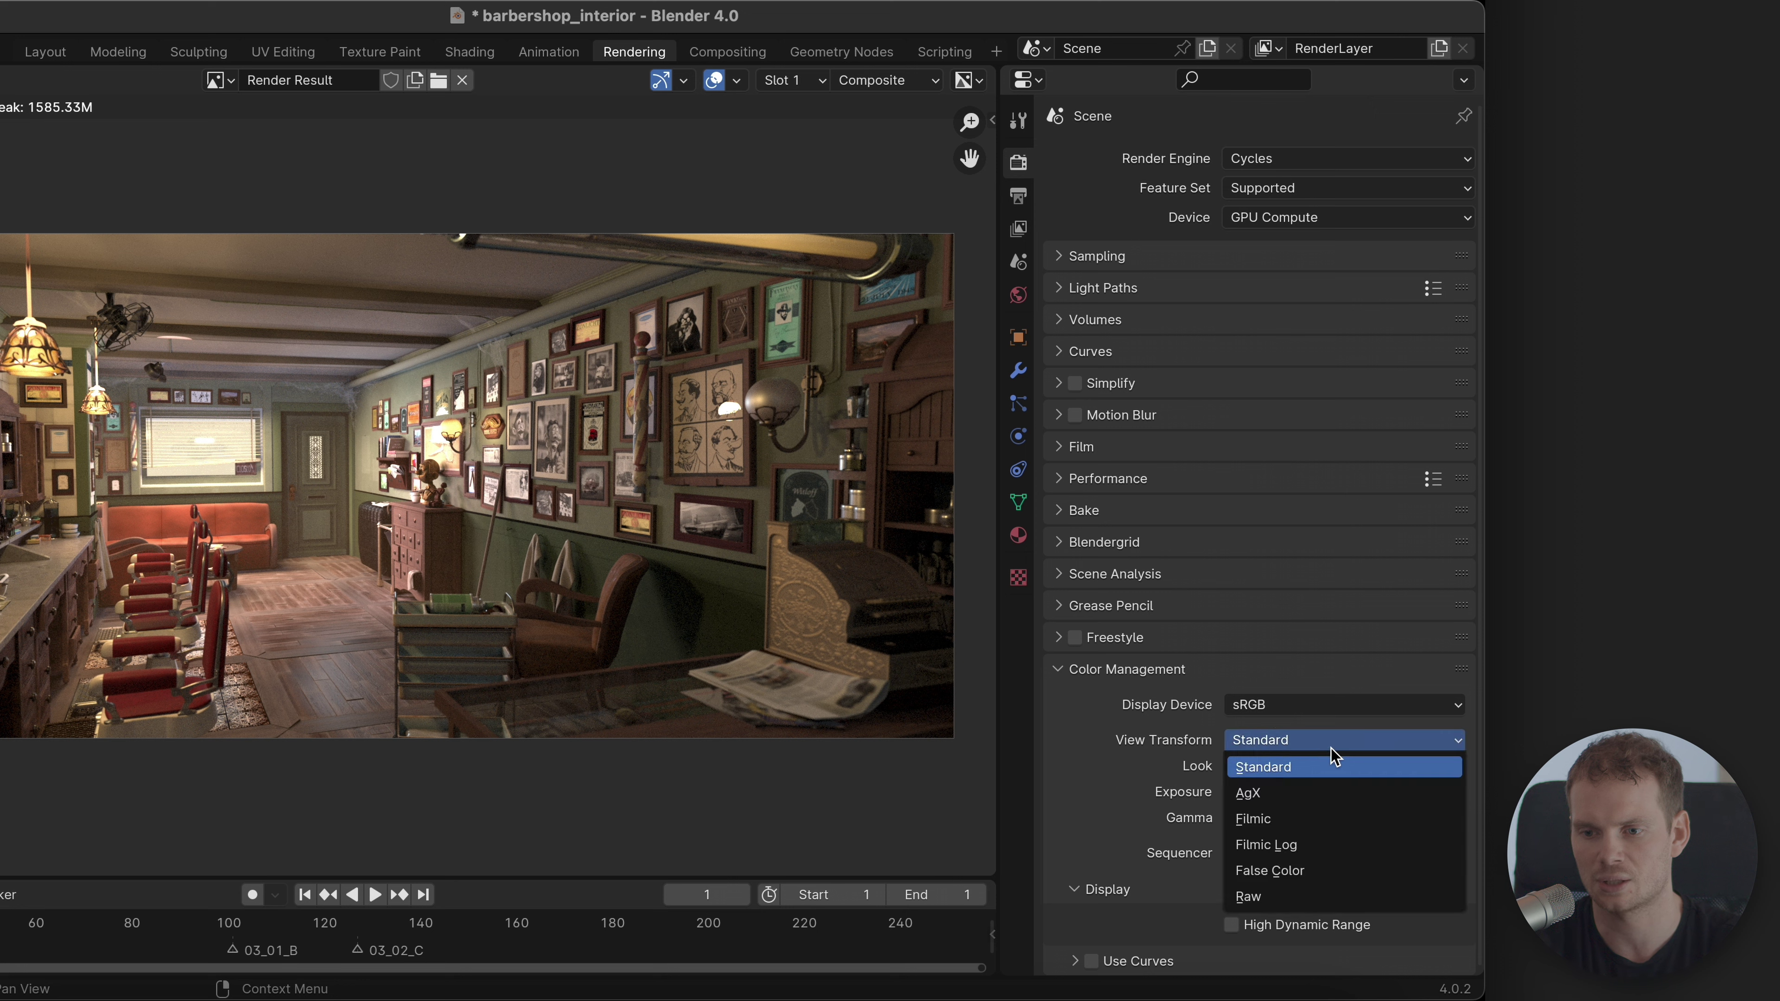
{"action": "left_click", "coordinate": [1284, 796]}
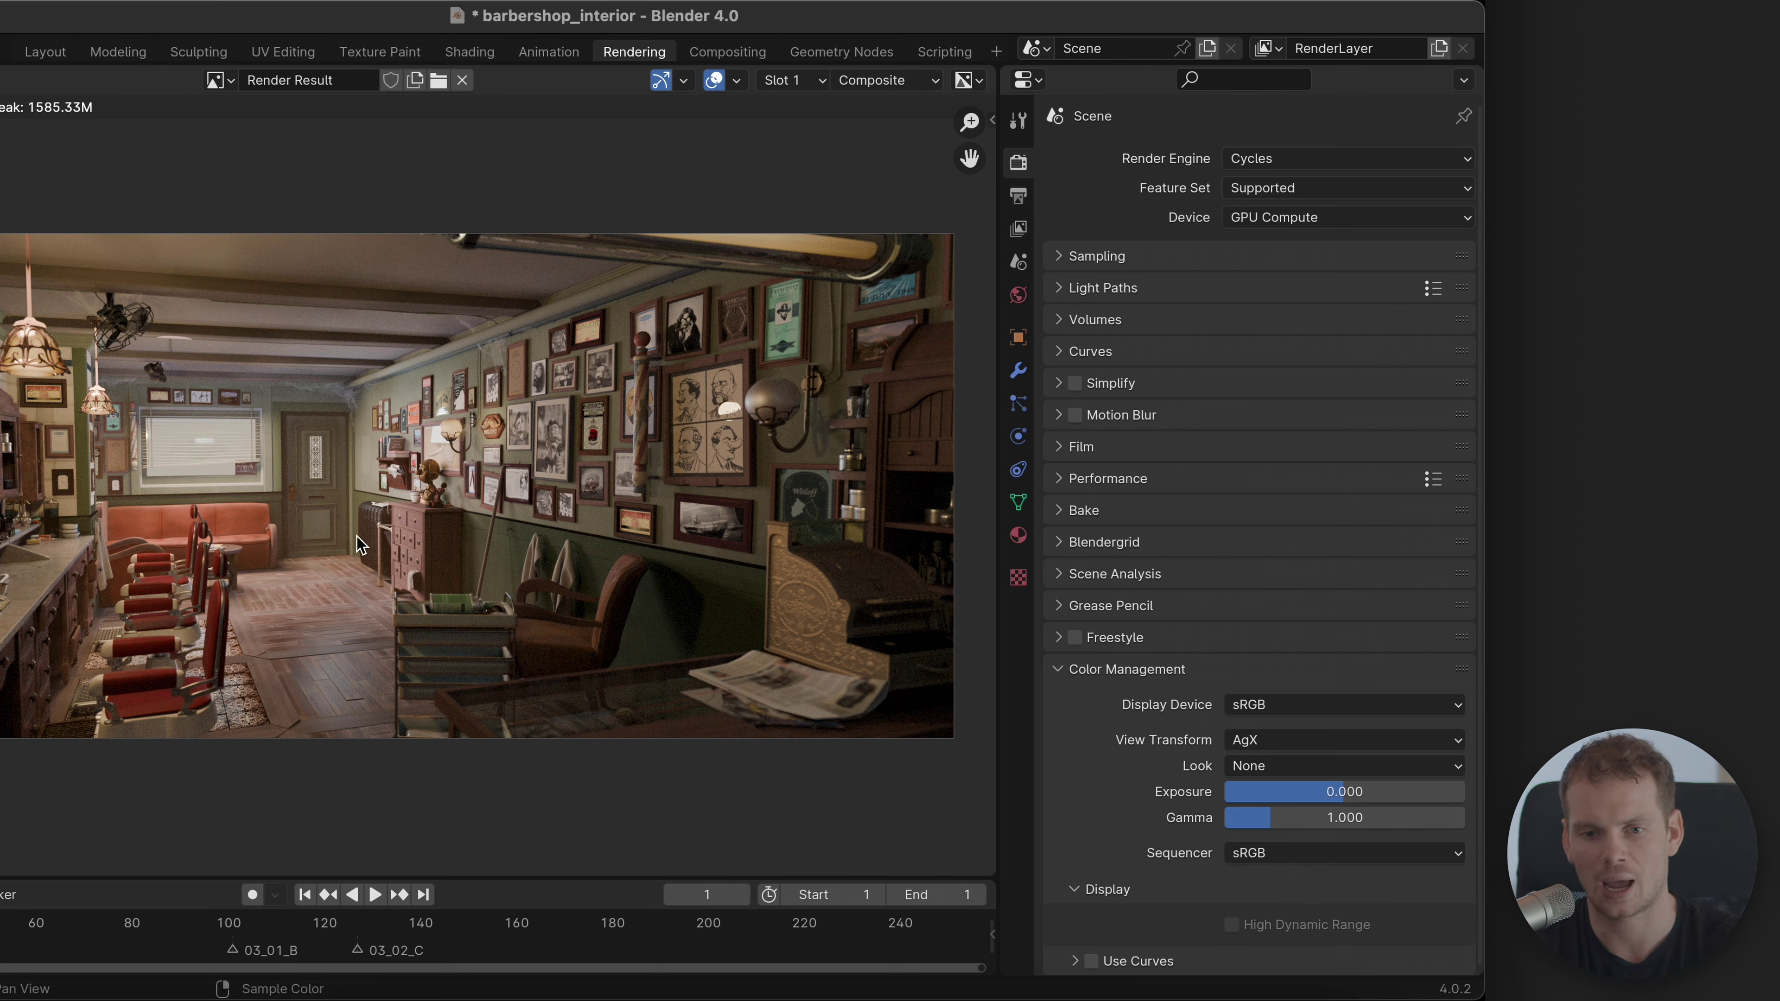
{"action": "key", "text": "super+Tab"}
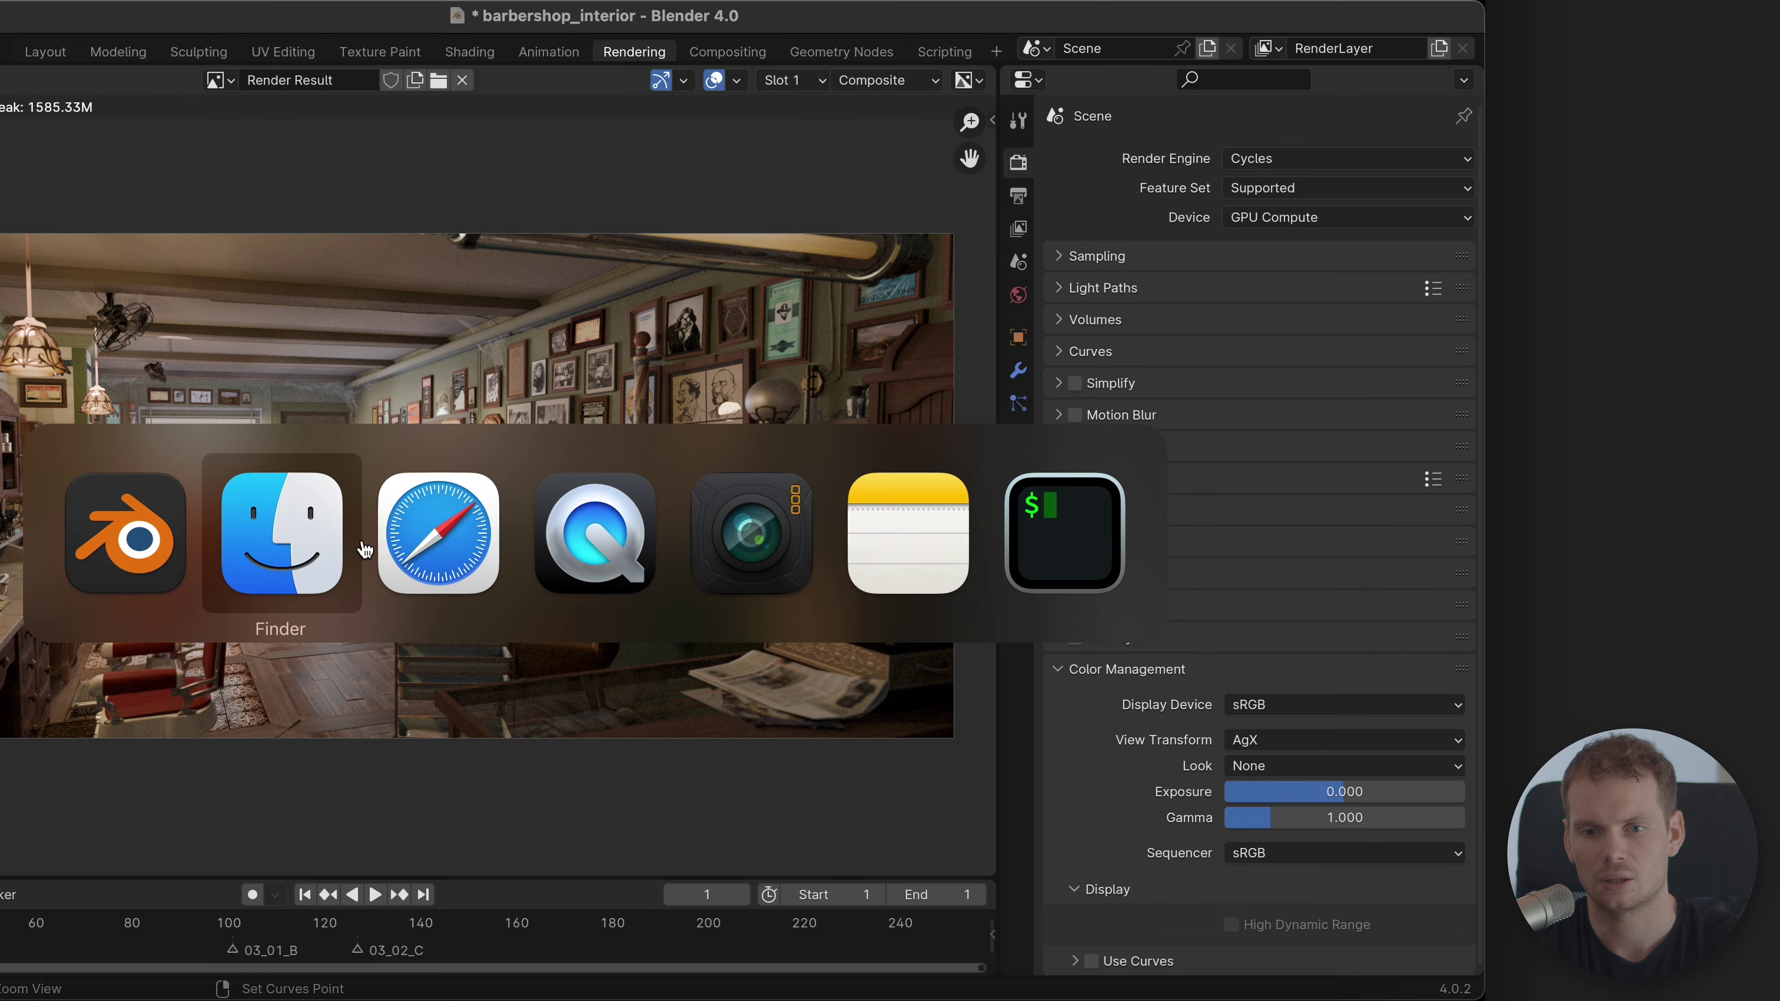
{"action": "key", "text": "super+Tab"}
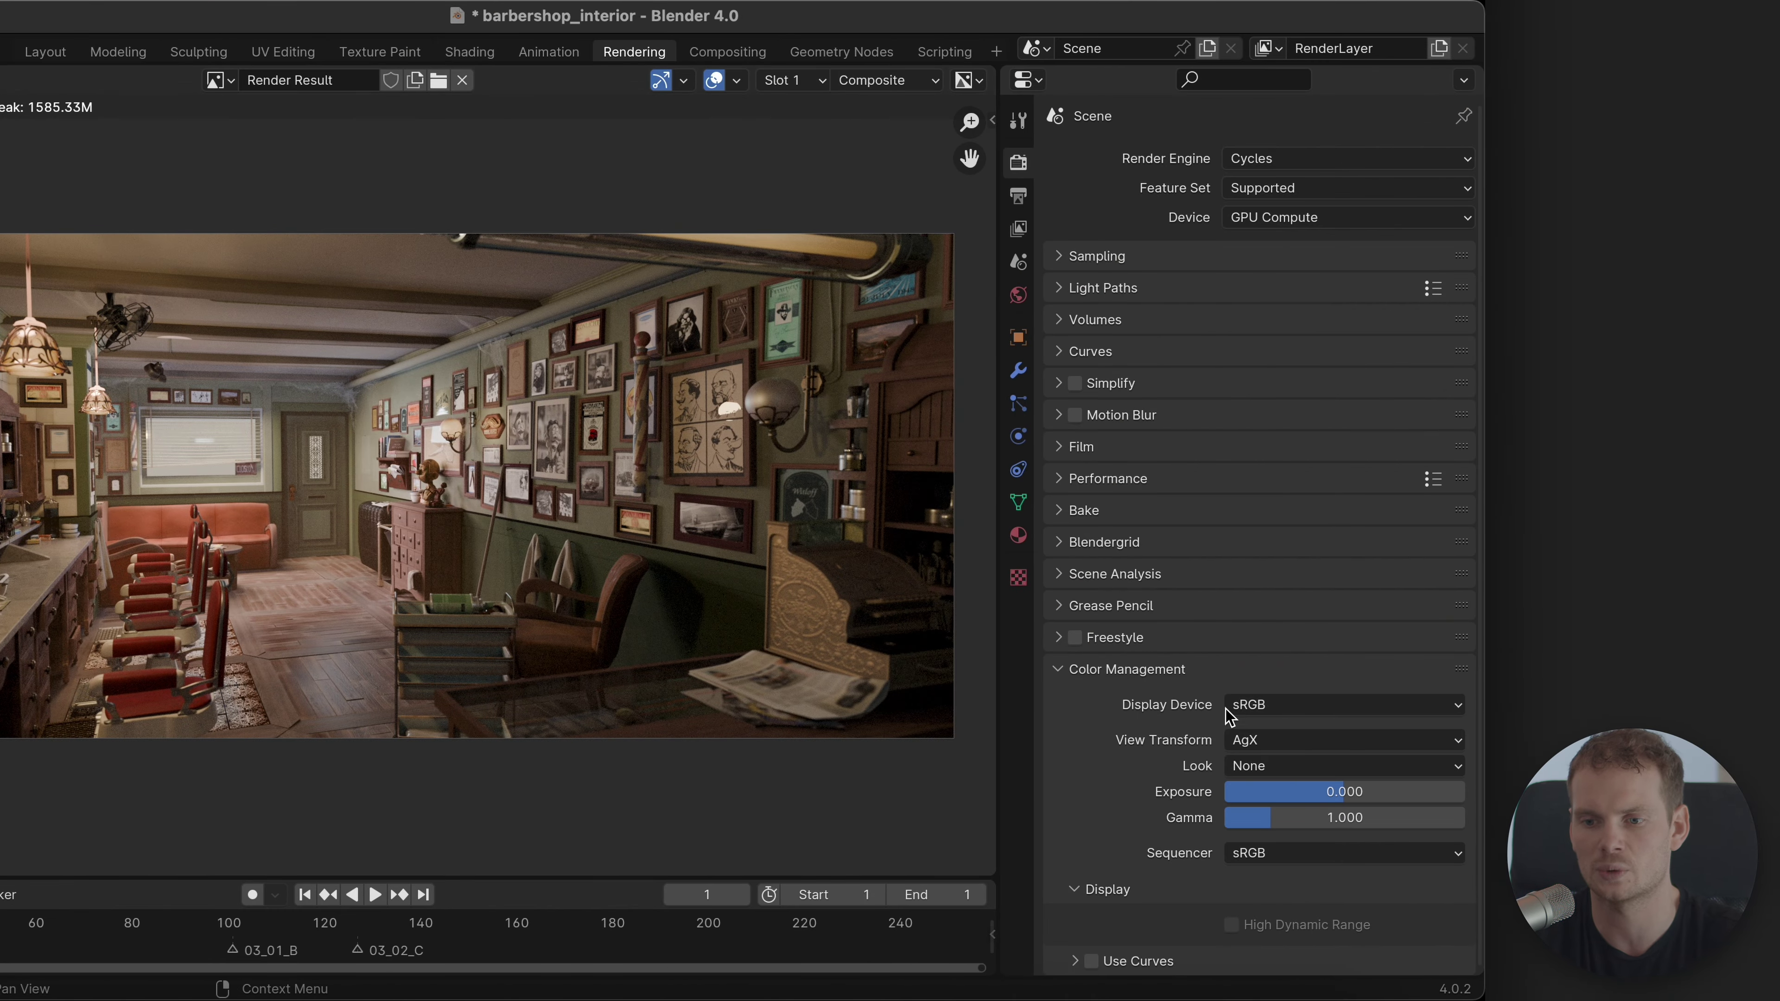
Step: Compare the render result with the Standard view transform, and set the view transform to Filmic
{"action": "left_click", "coordinate": [1289, 742]}
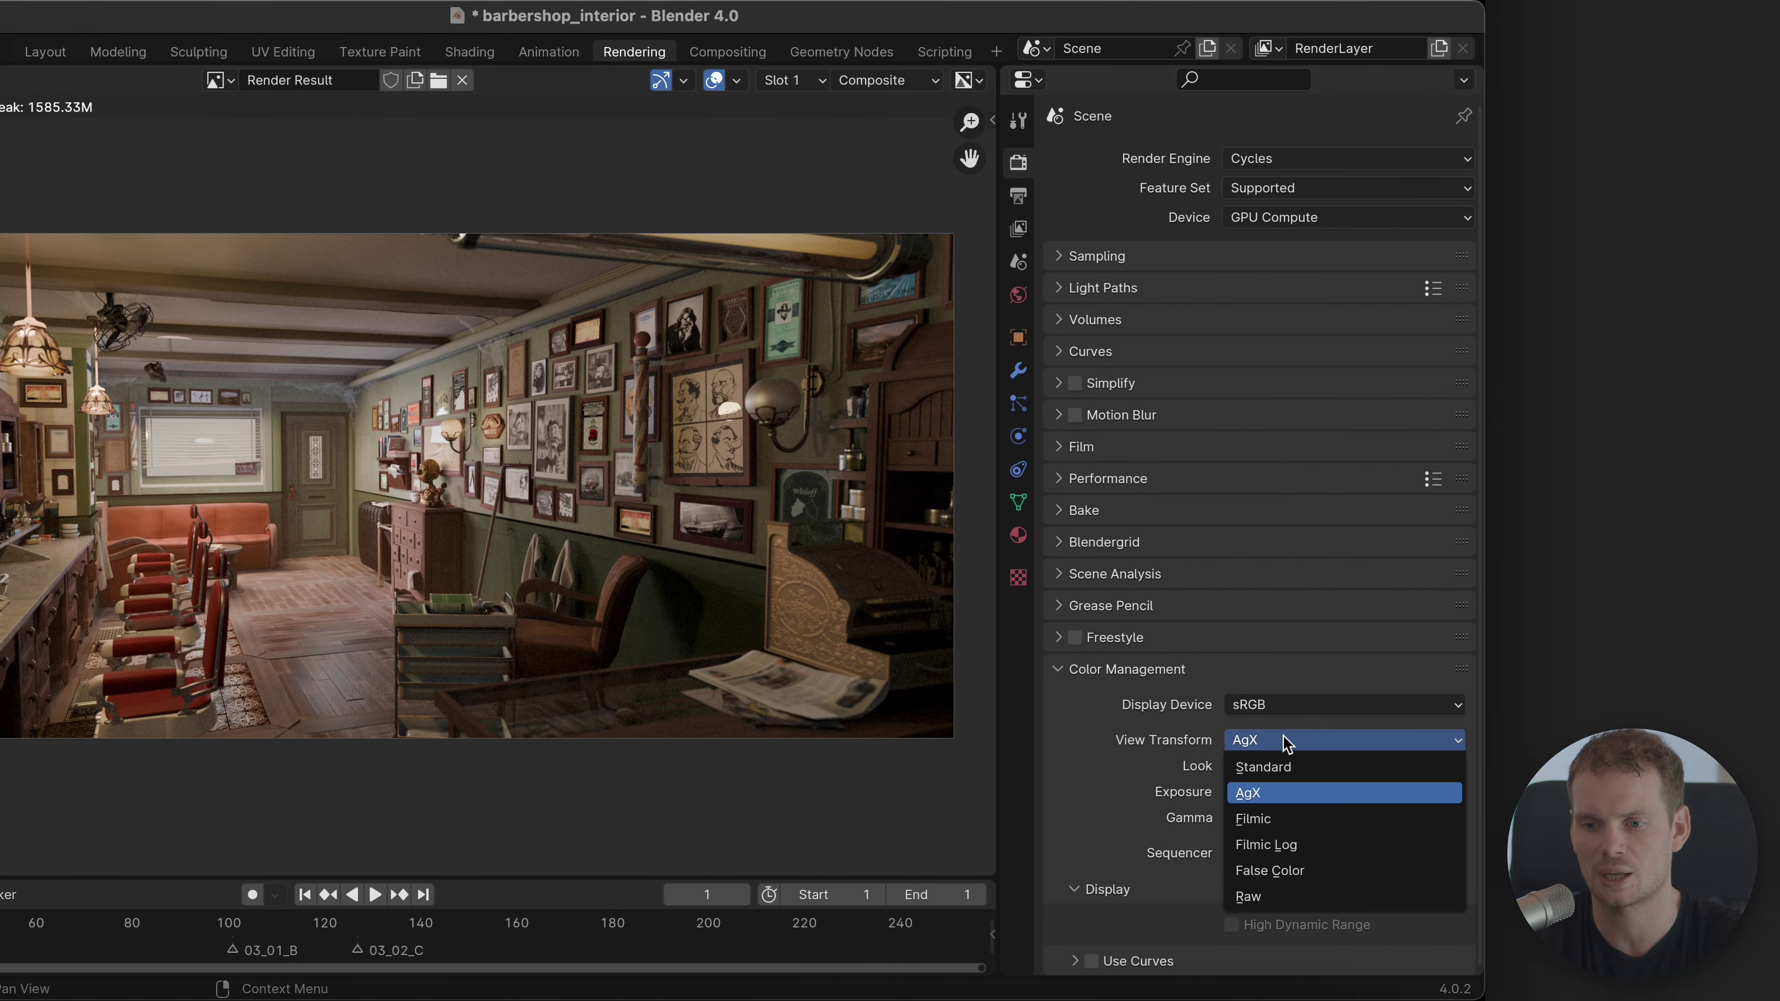
{"action": "left_click", "coordinate": [1285, 766]}
{"action": "left_click", "coordinate": [1301, 745]}
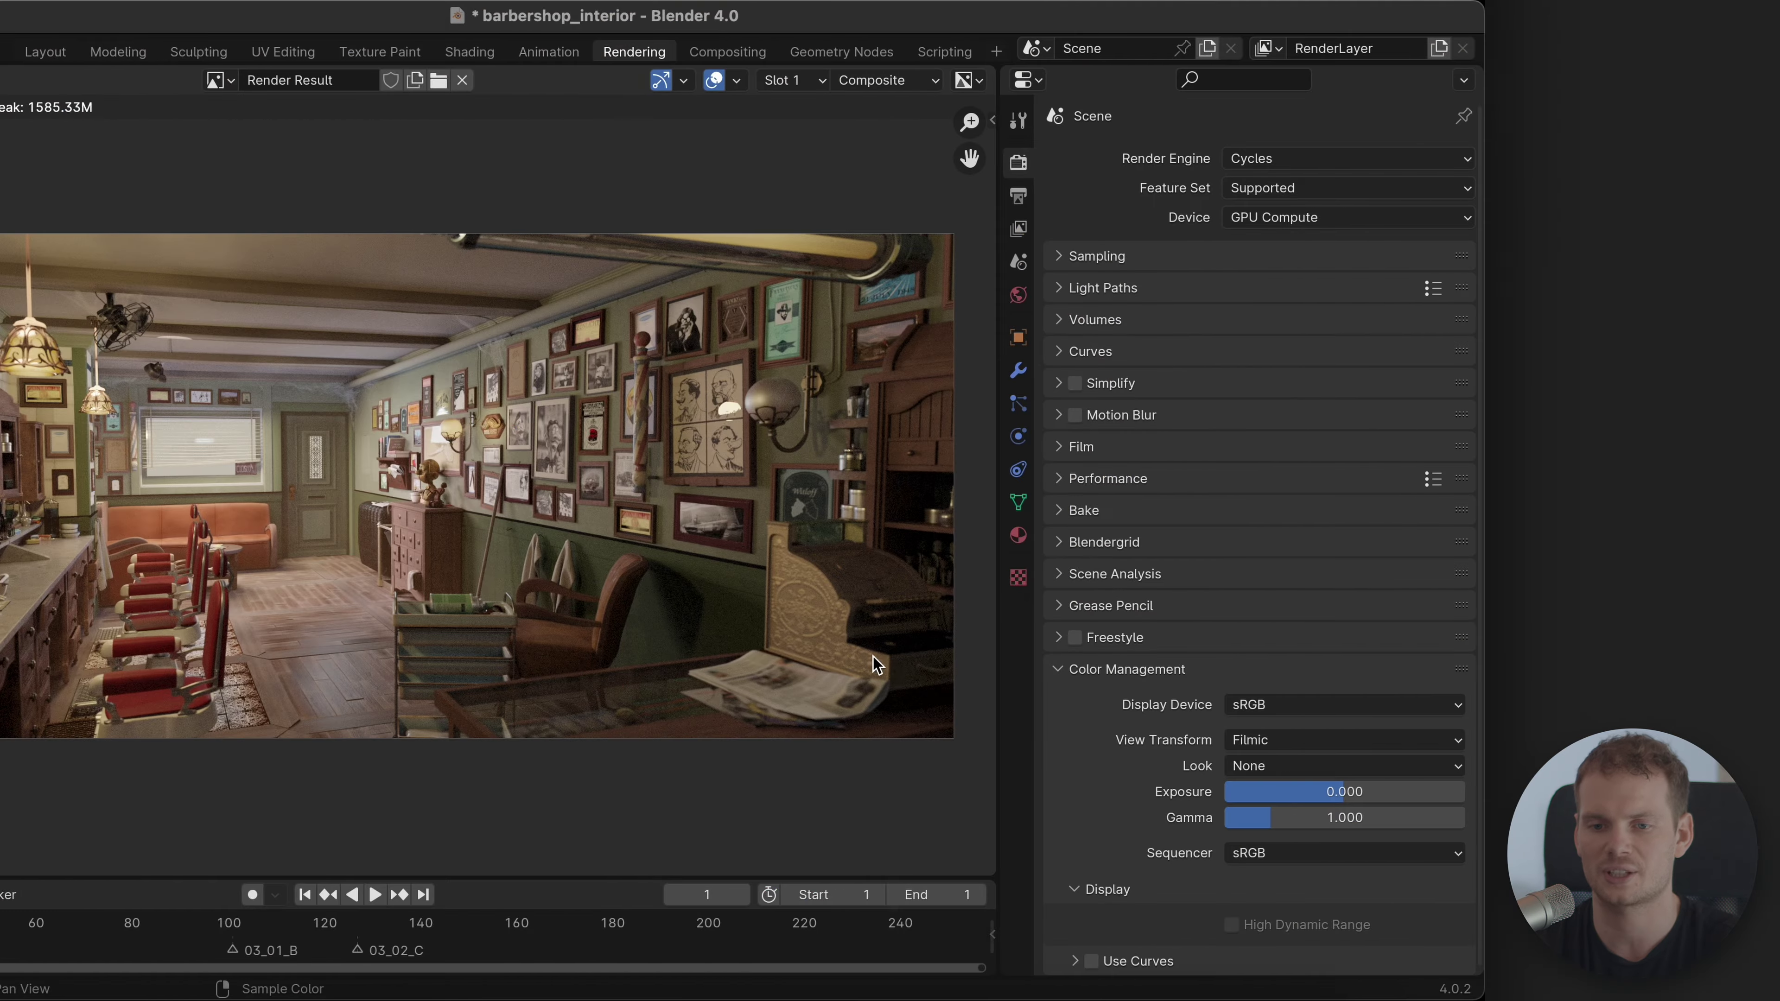
Step: Switch between the renders folder in Finder and Blender, and show the available view transforms for the scene
{"action": "key", "text": "super+Tab"}
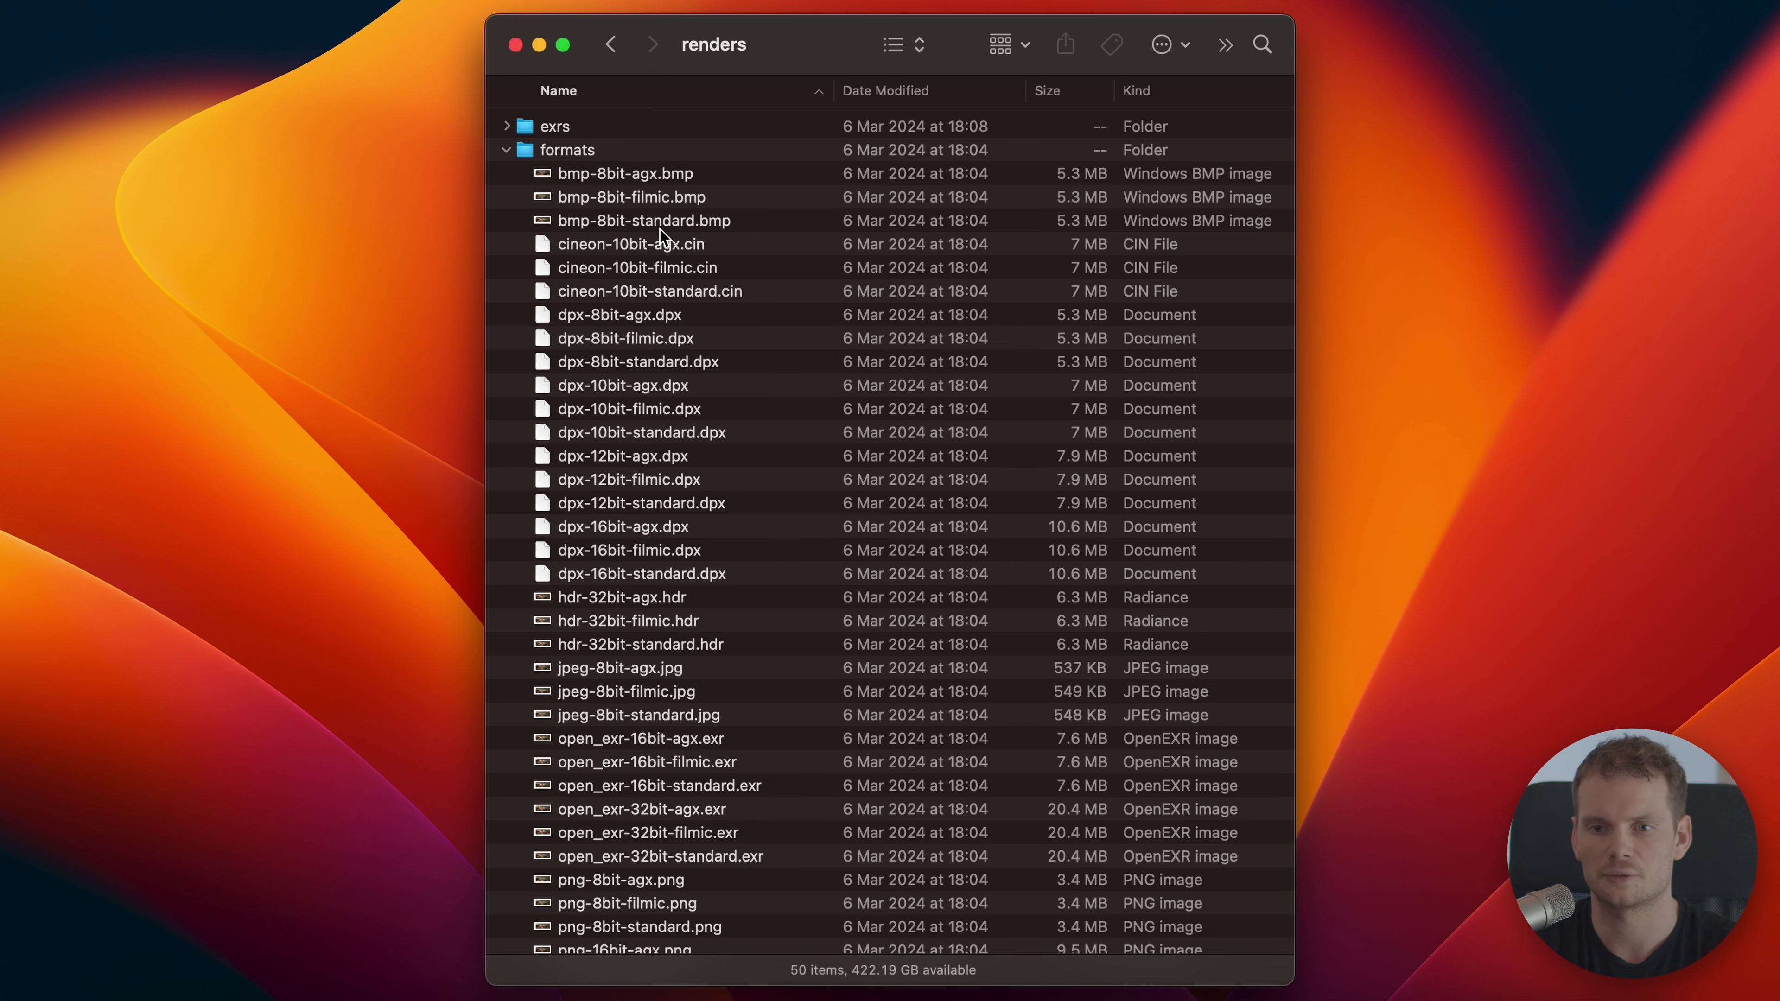
{"action": "key", "text": "super+Tab"}
{"action": "key", "text": "super+Tab"}
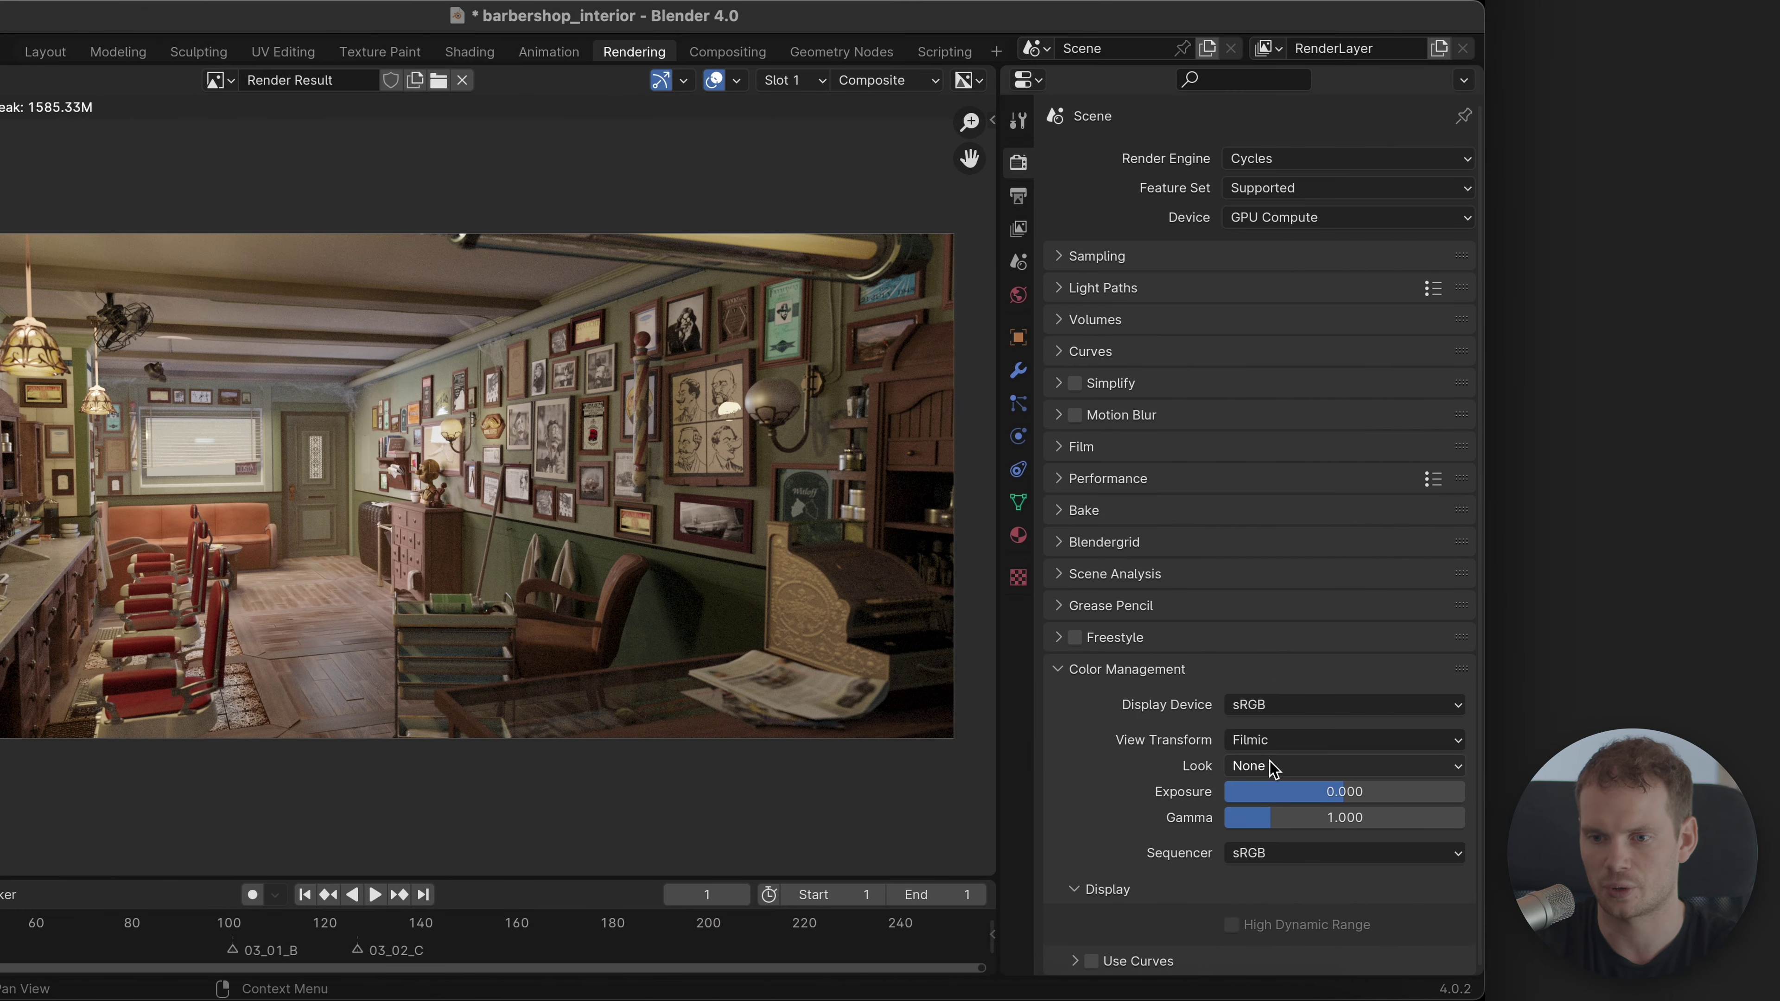
{"action": "left_click", "coordinate": [1298, 739]}
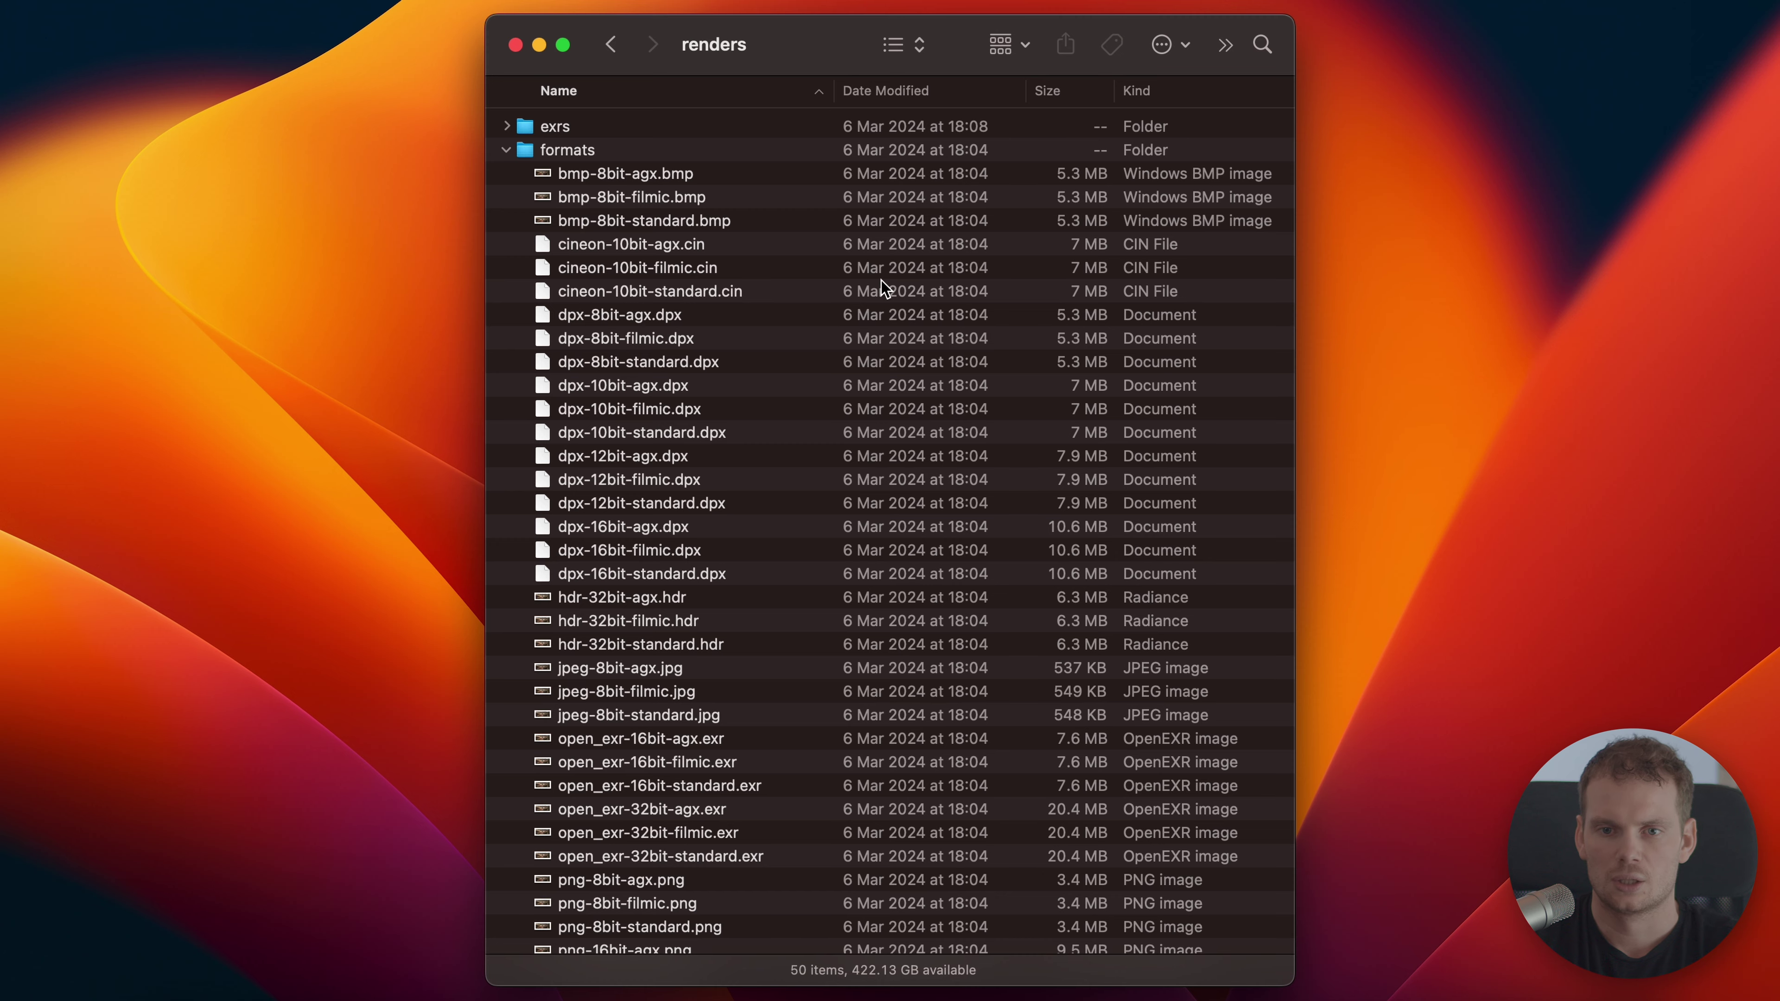
Step: Preview the 8-bit BMP renders in Finder's formats folder and compare the AgX version with the Standard one
{"action": "left_click", "coordinate": [660, 179]}
{"action": "key", "text": "space"}
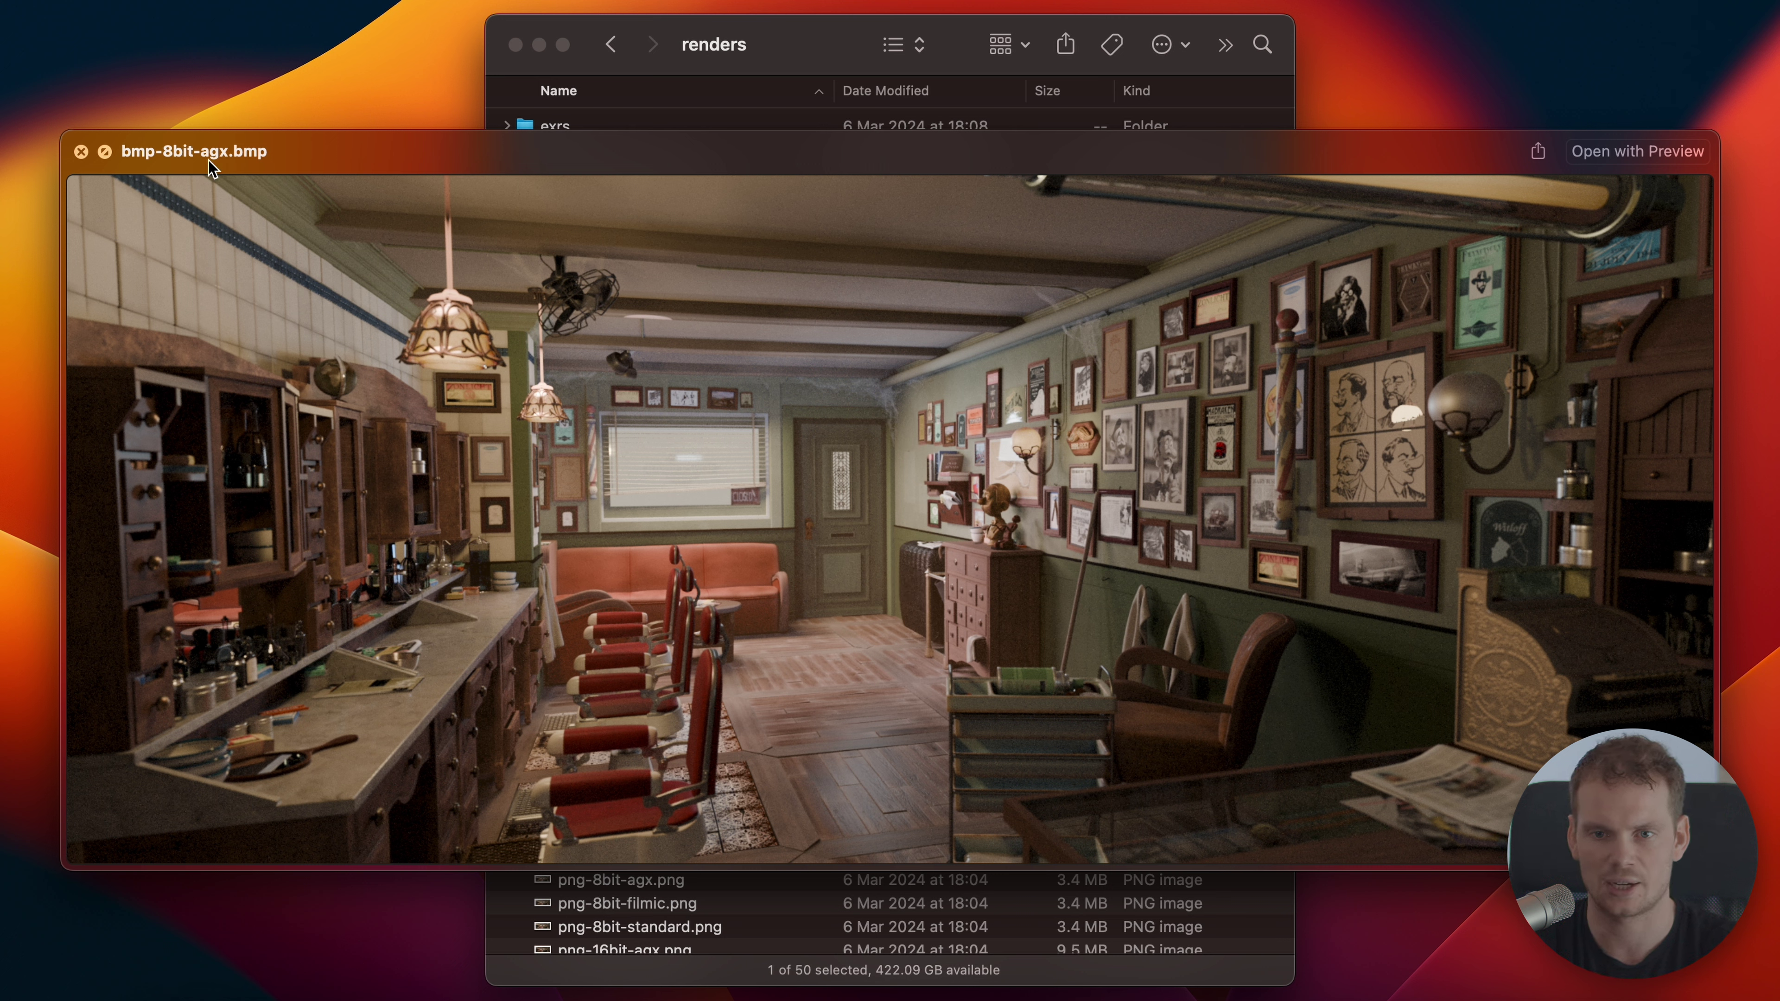
{"action": "key", "text": "Down"}
{"action": "key", "text": "Down"}
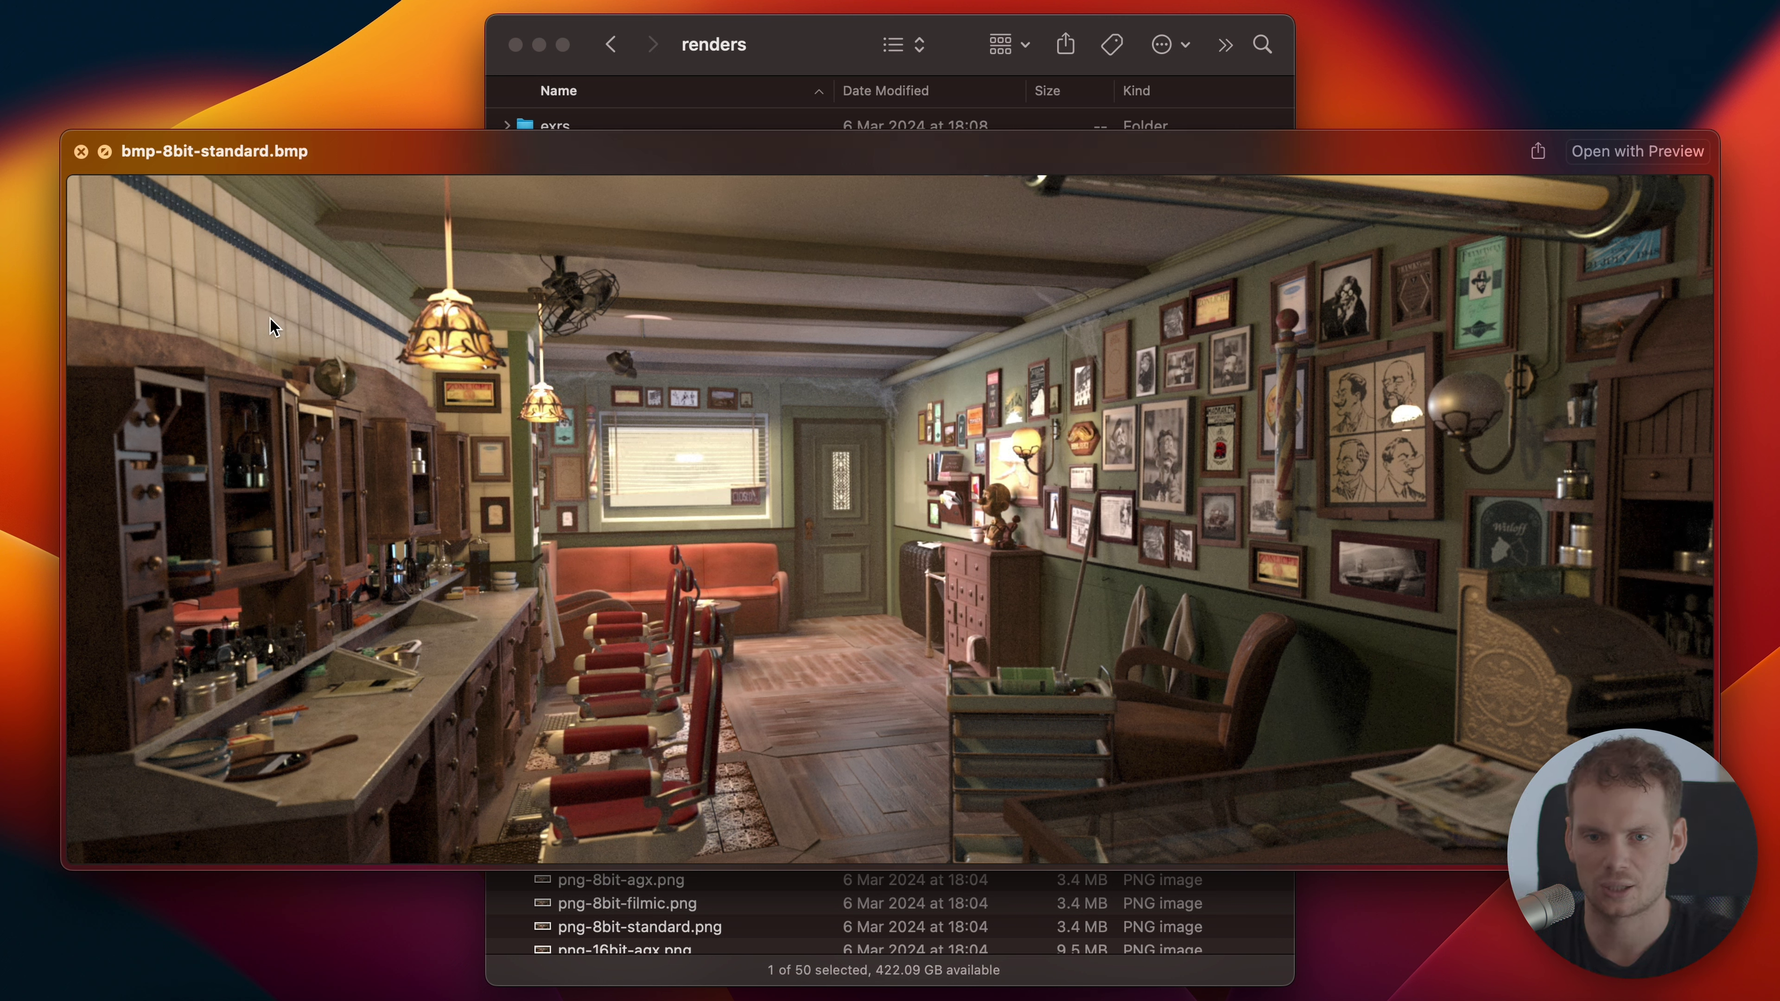
{"action": "key", "text": "Up"}
{"action": "key", "text": "Up"}
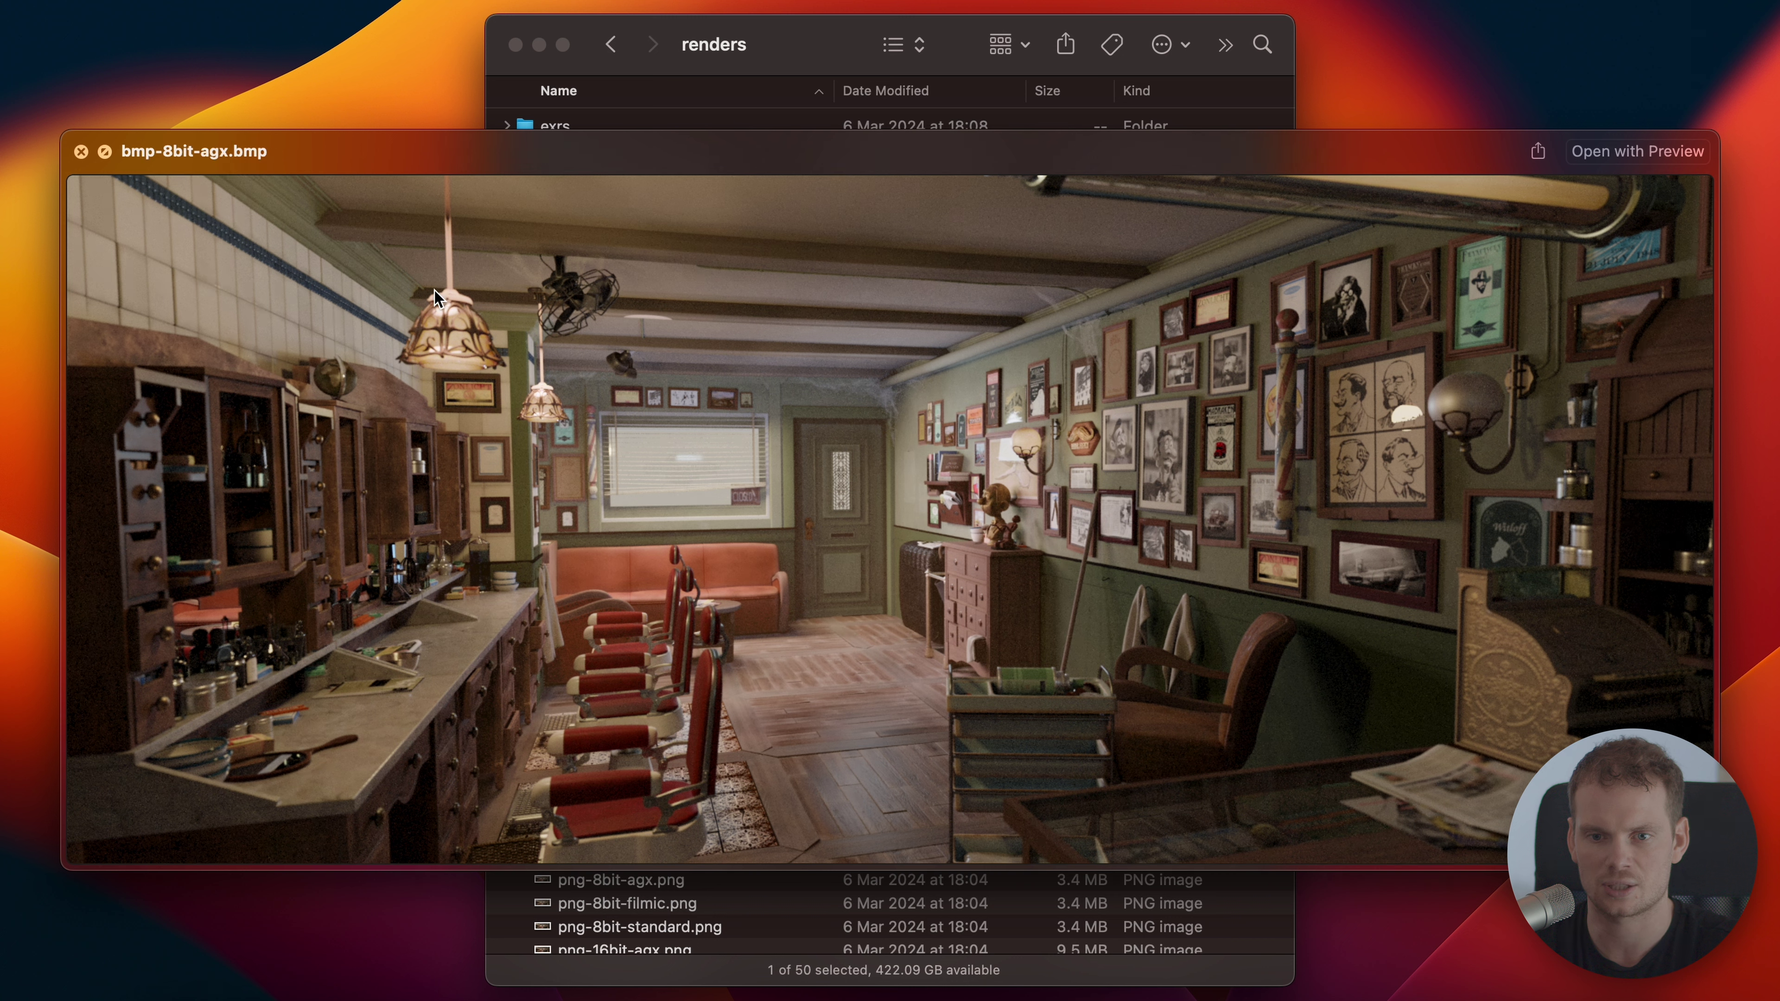
{"action": "key", "text": "Down"}
{"action": "key", "text": "Down"}
{"action": "key", "text": "Up"}
{"action": "key", "text": "Up"}
{"action": "key", "text": "Down"}
{"action": "key", "text": "Down"}
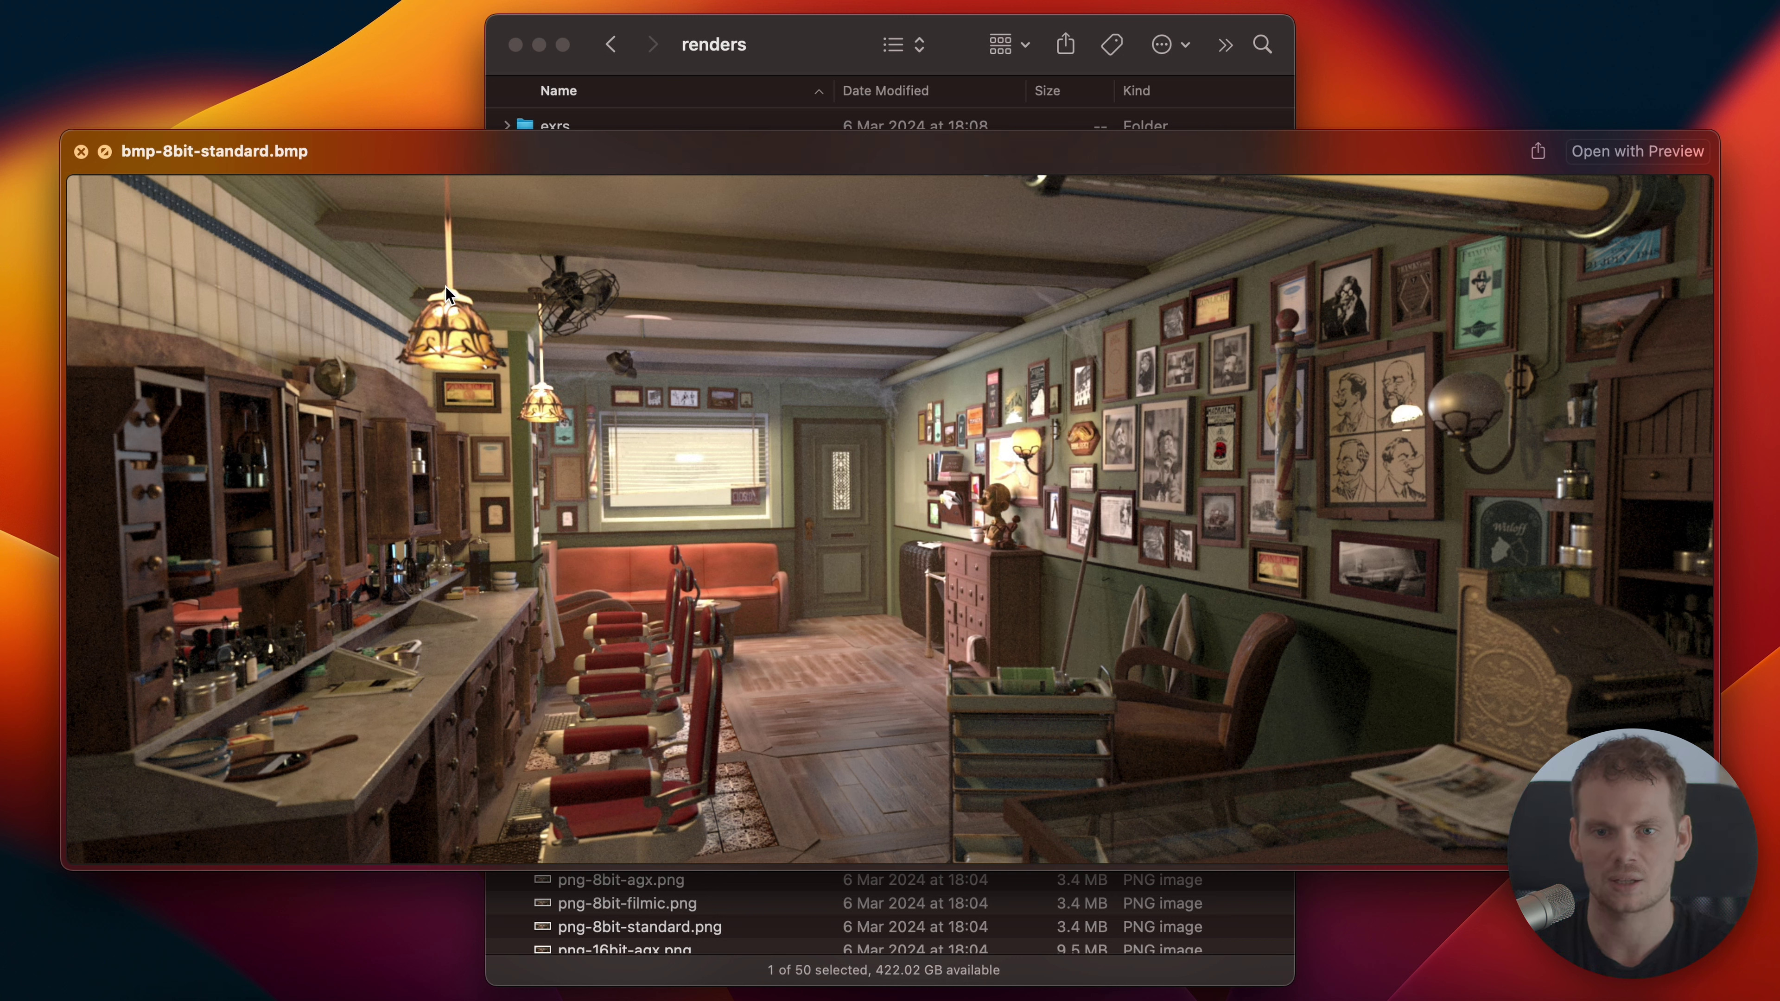
{"action": "key", "text": "space"}
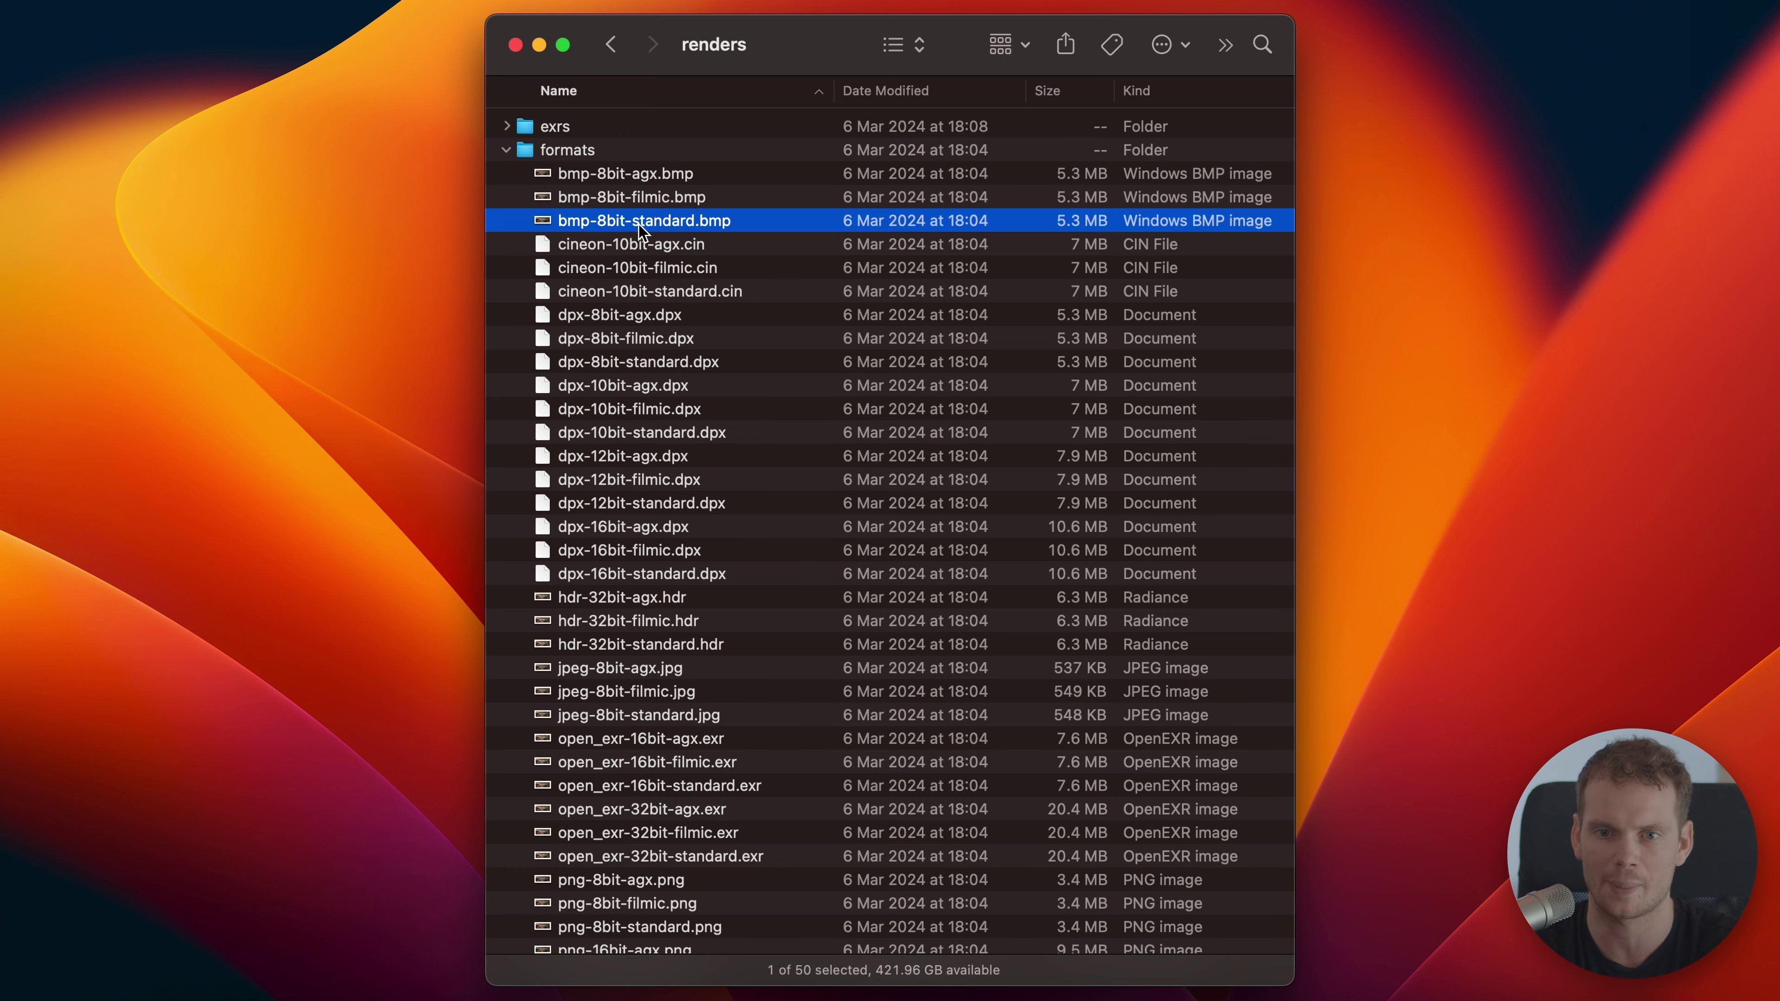
Step: Preview cineon-10bit-agx.cin in Finder, and highlight the 10-bit AgX and Standard DPX files
{"action": "key", "text": "super+Tab"}
{"action": "key", "text": "super+Tab"}
{"action": "key", "text": "super+Tab"}
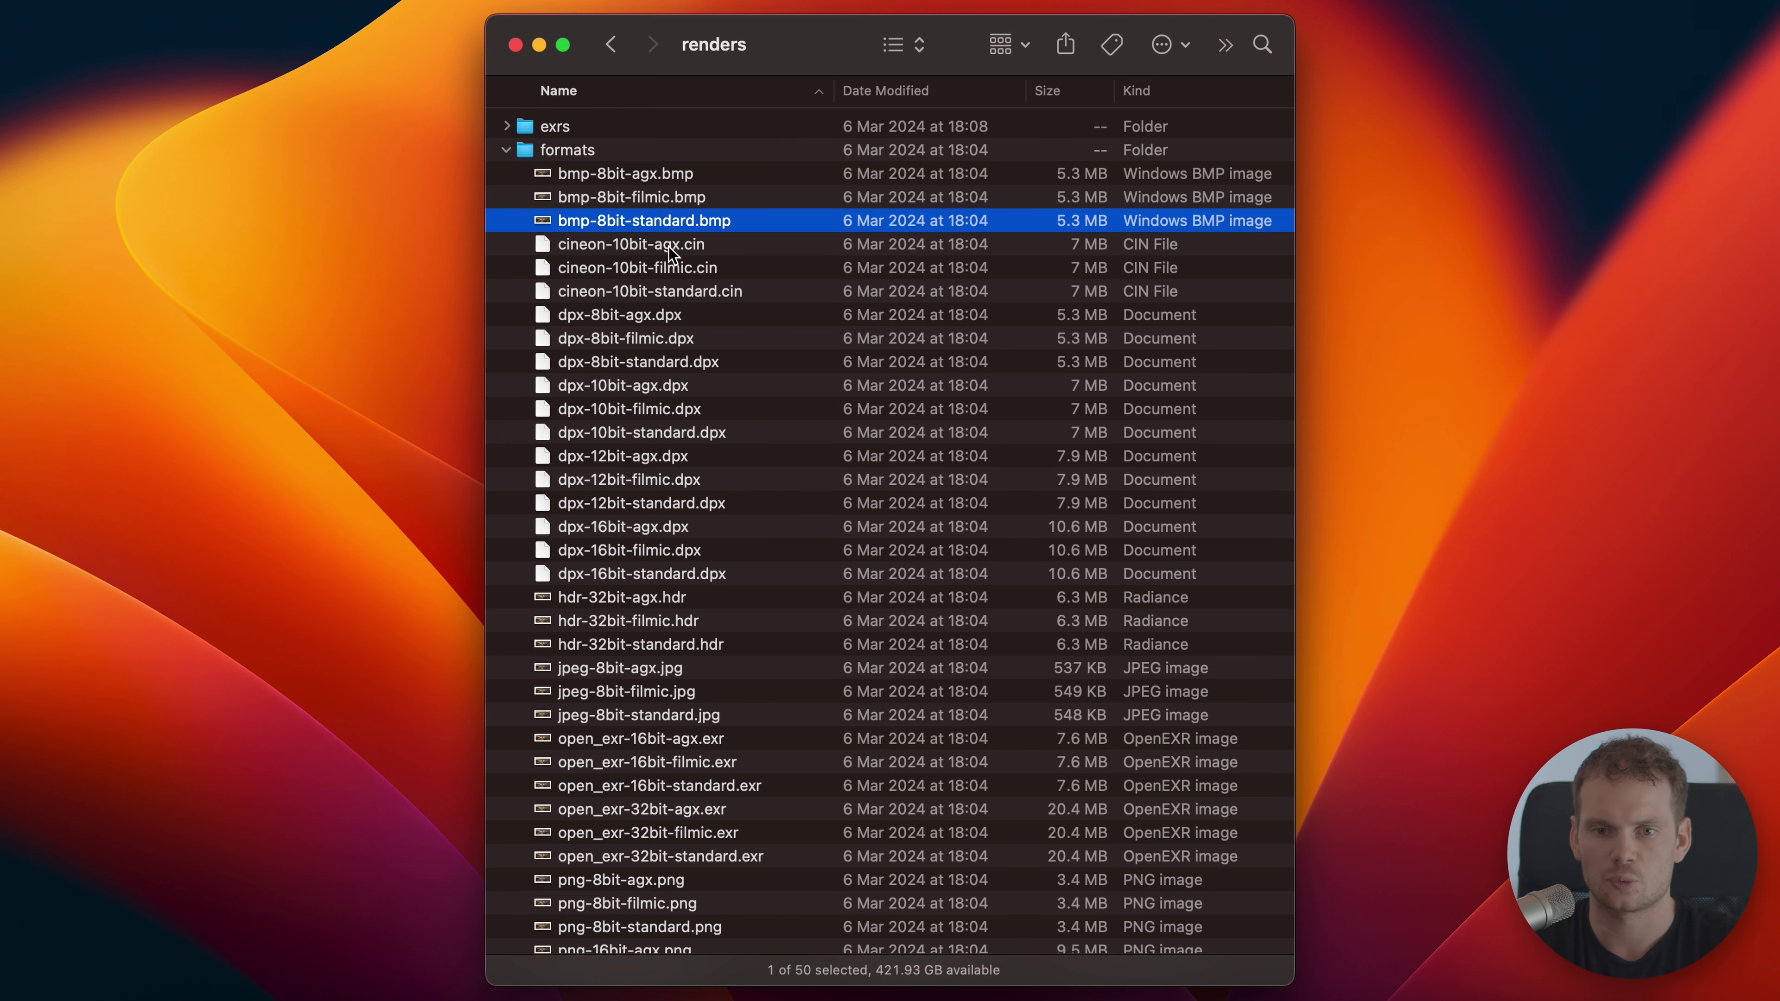
{"action": "left_click", "coordinate": [668, 244]}
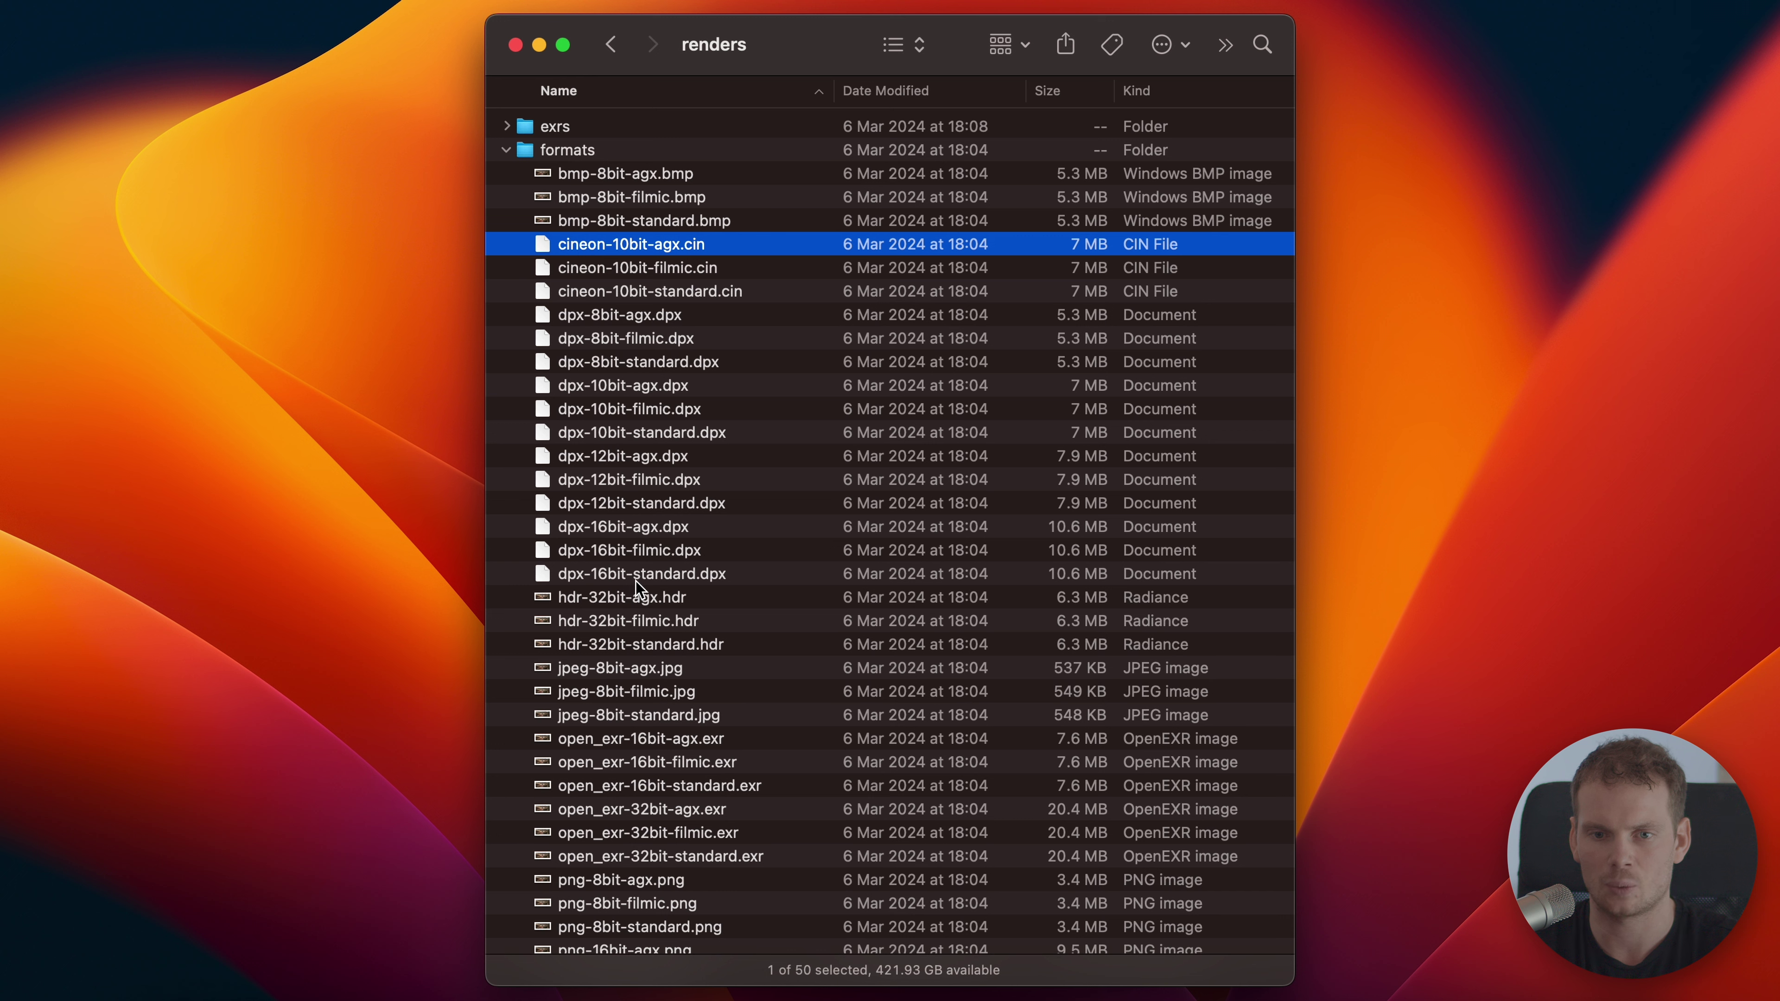
{"action": "key", "text": "space"}
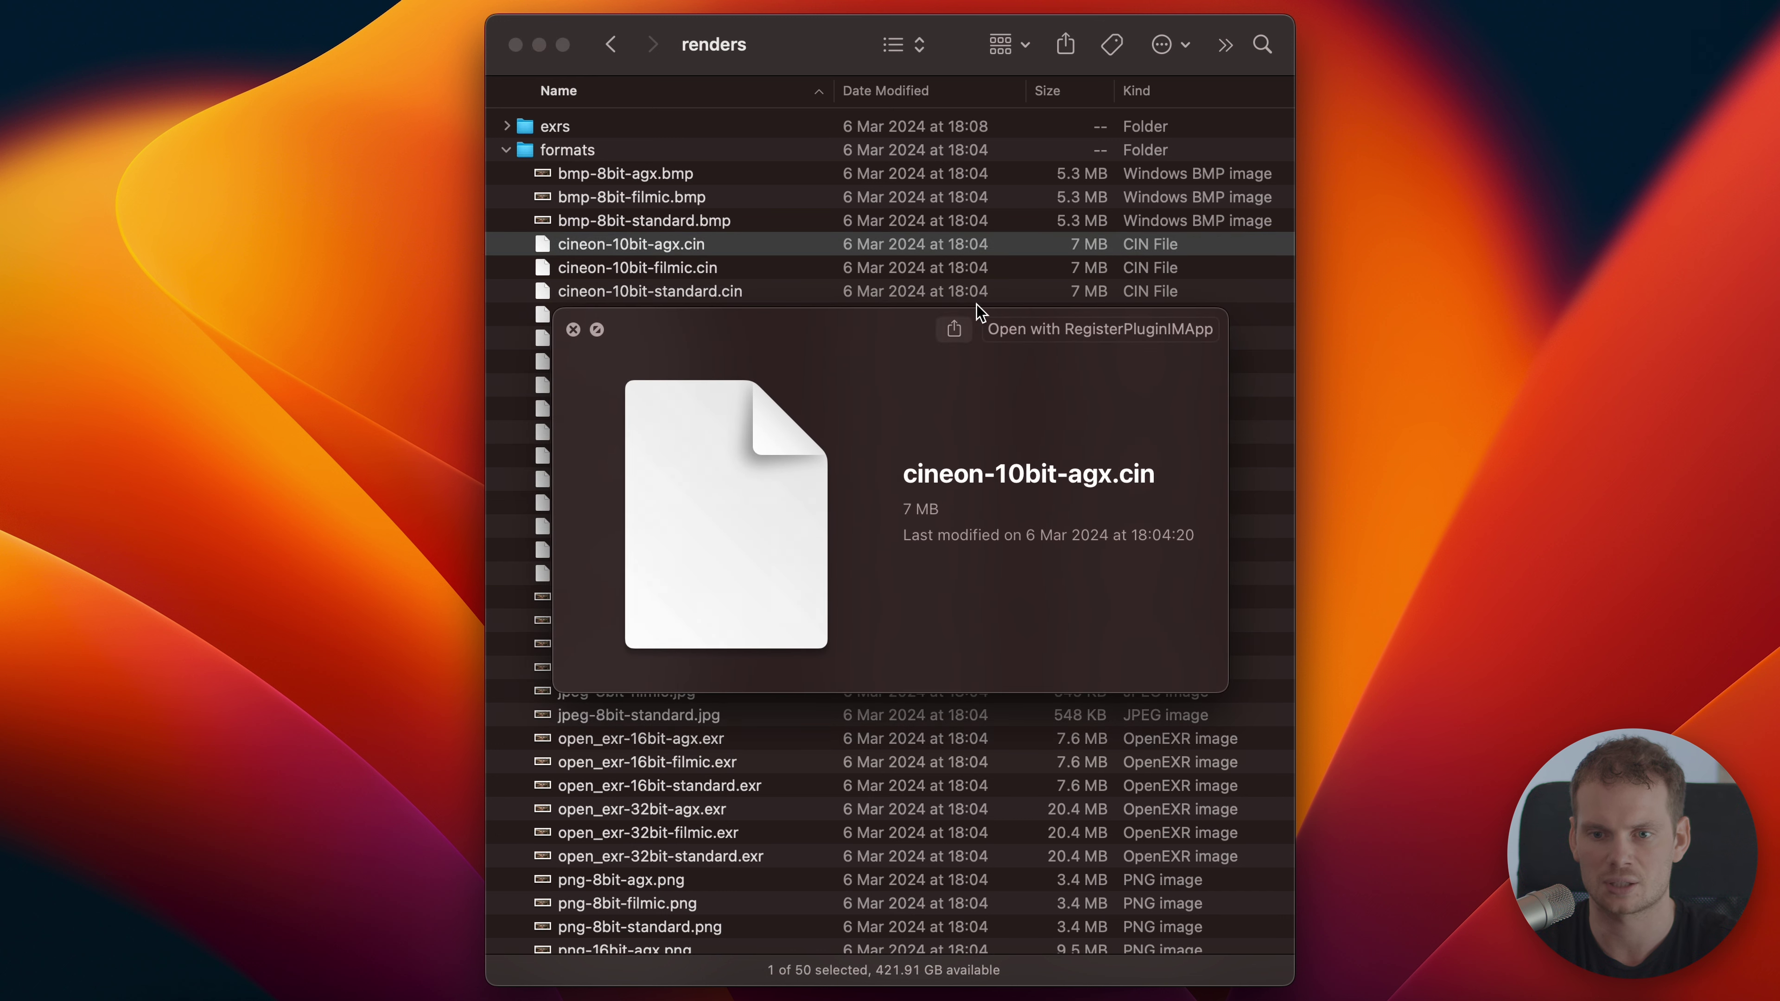
{"action": "key", "text": "space"}
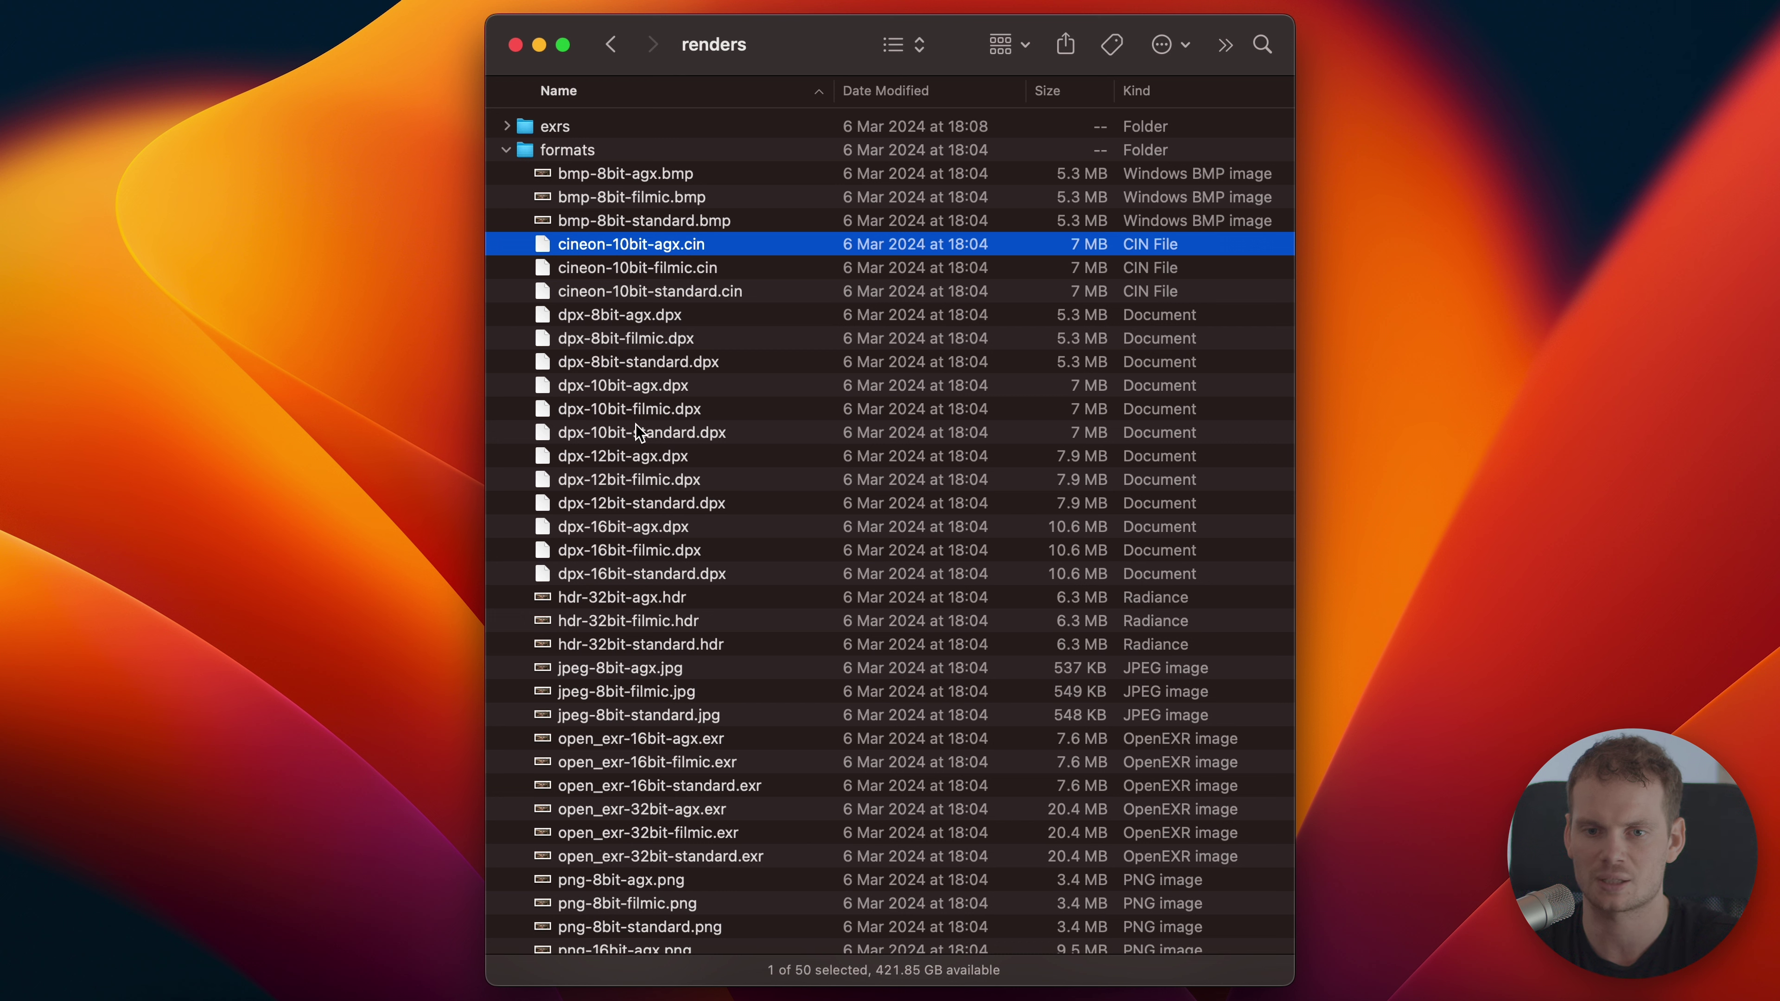
{"action": "left_click", "coordinate": [679, 389]}
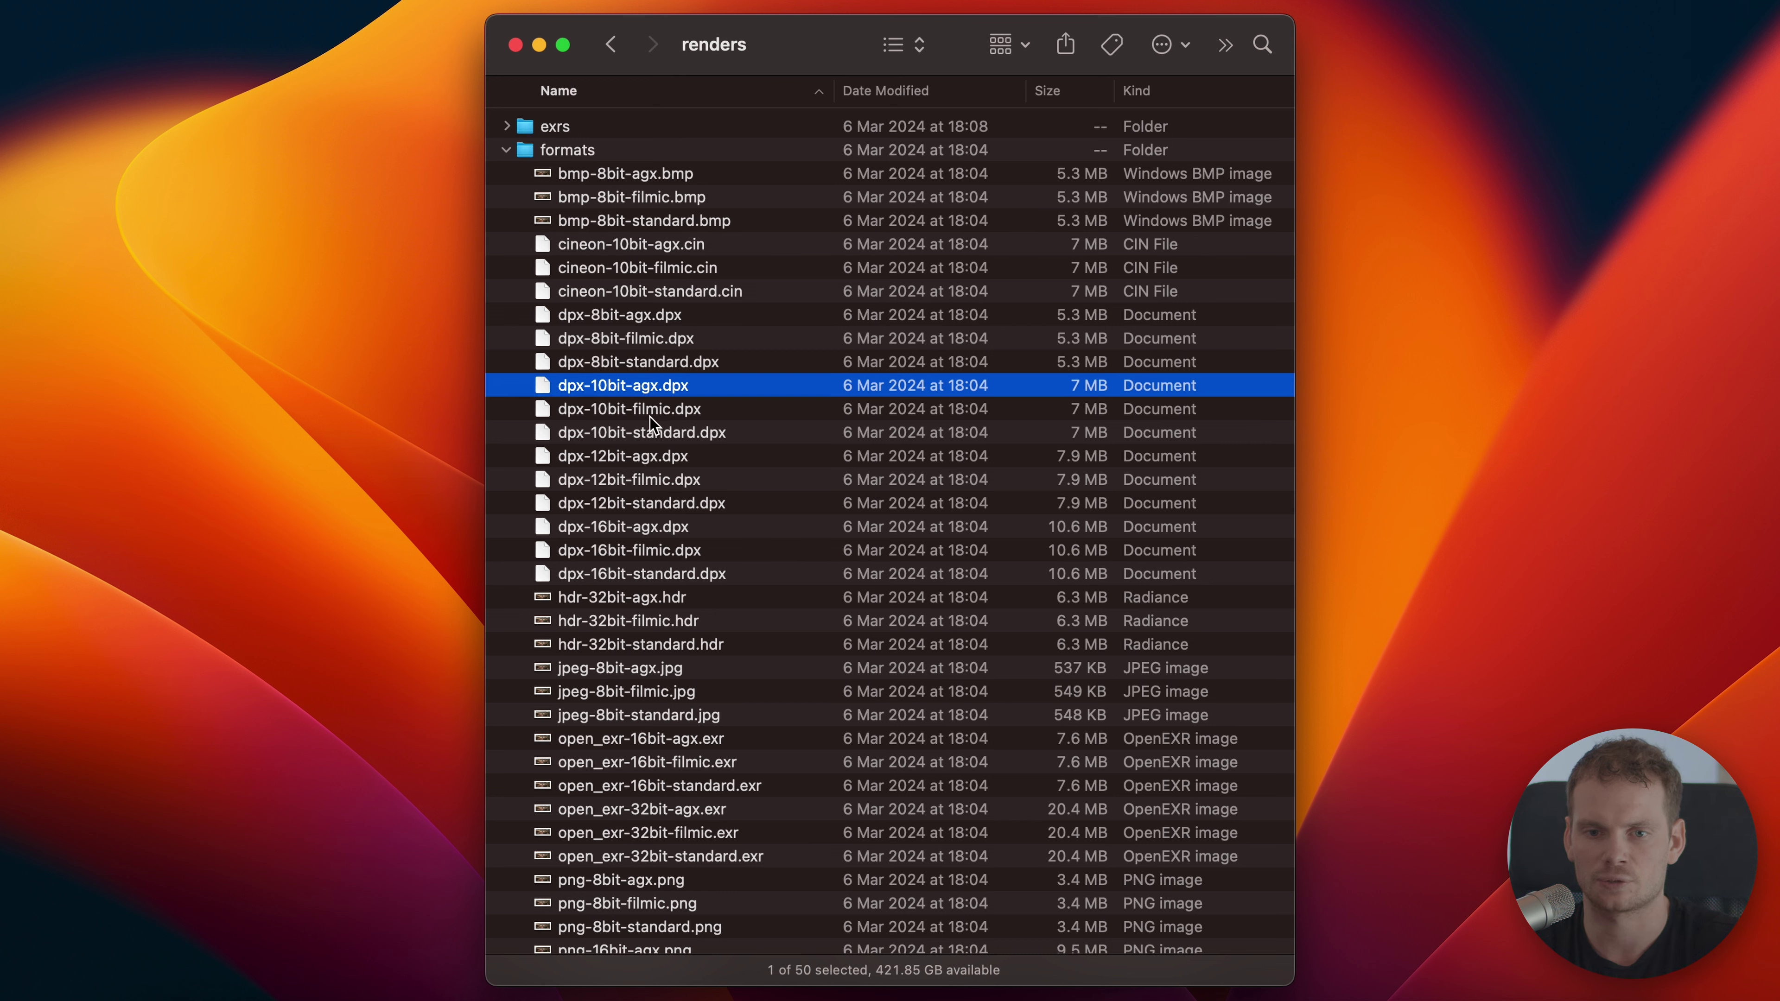
{"action": "left_click", "coordinate": [664, 439]}
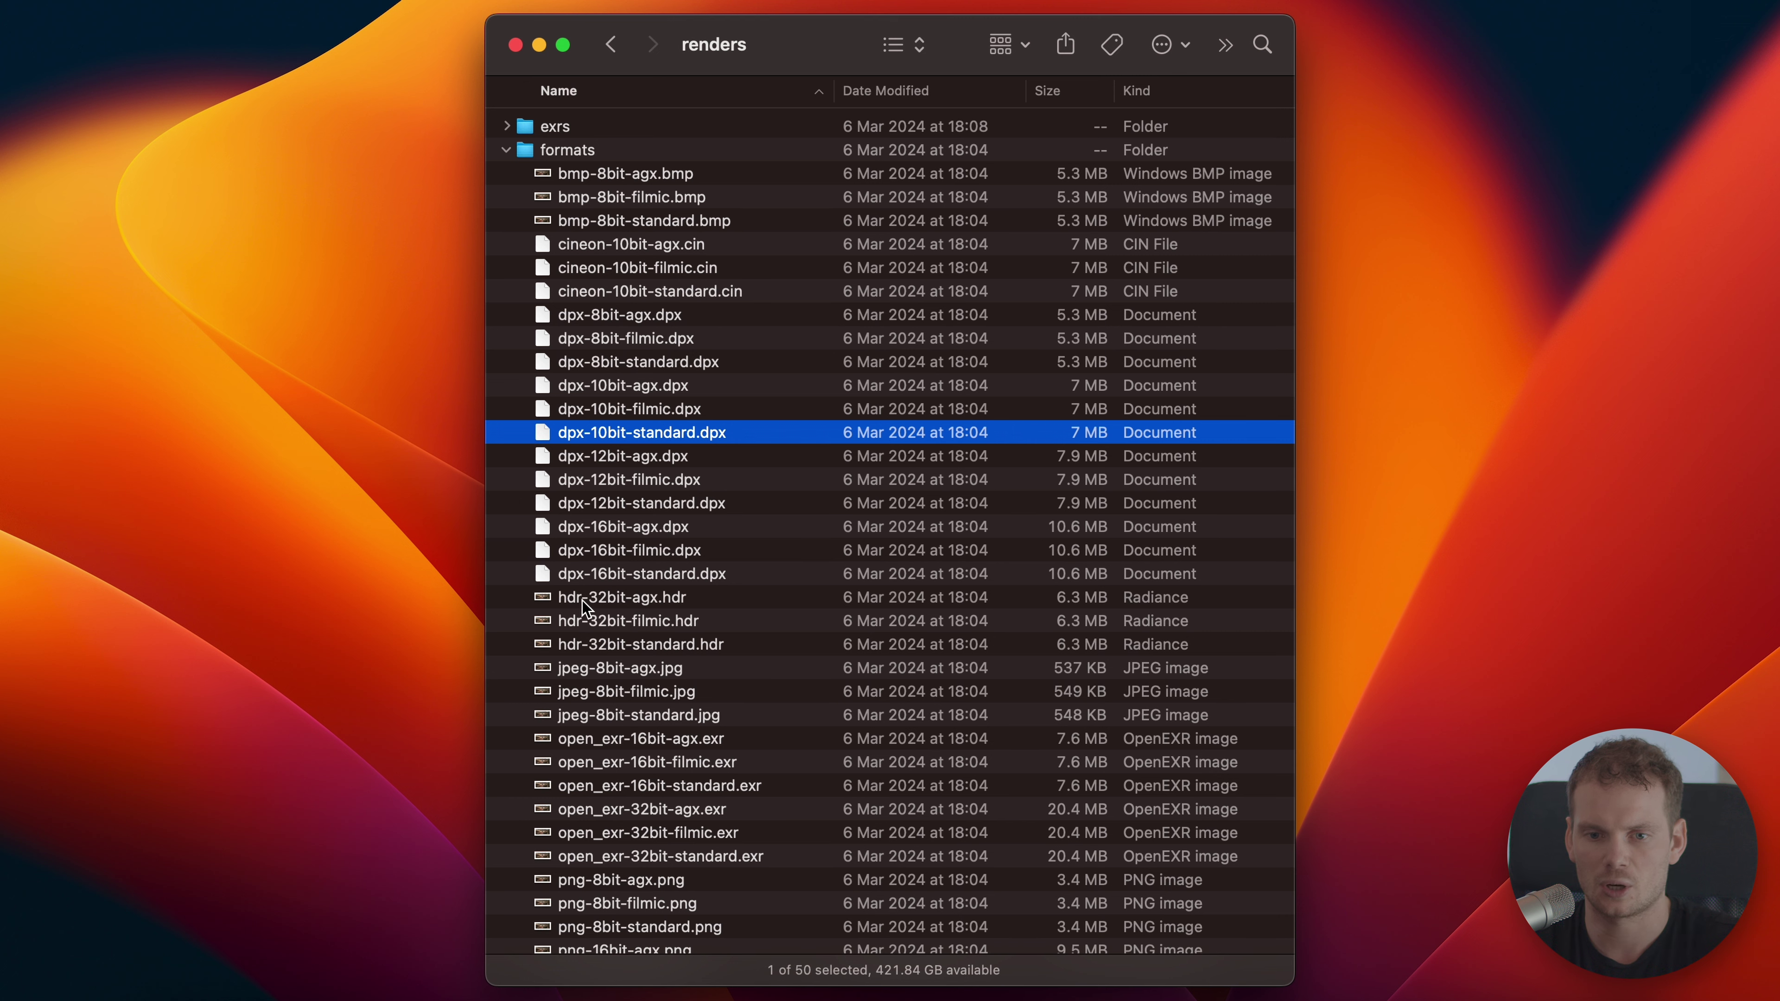
Step: Preview the 32-bit HDR renders and compare their AgX, Filmic and Standard versions
{"action": "left_click", "coordinate": [646, 602]}
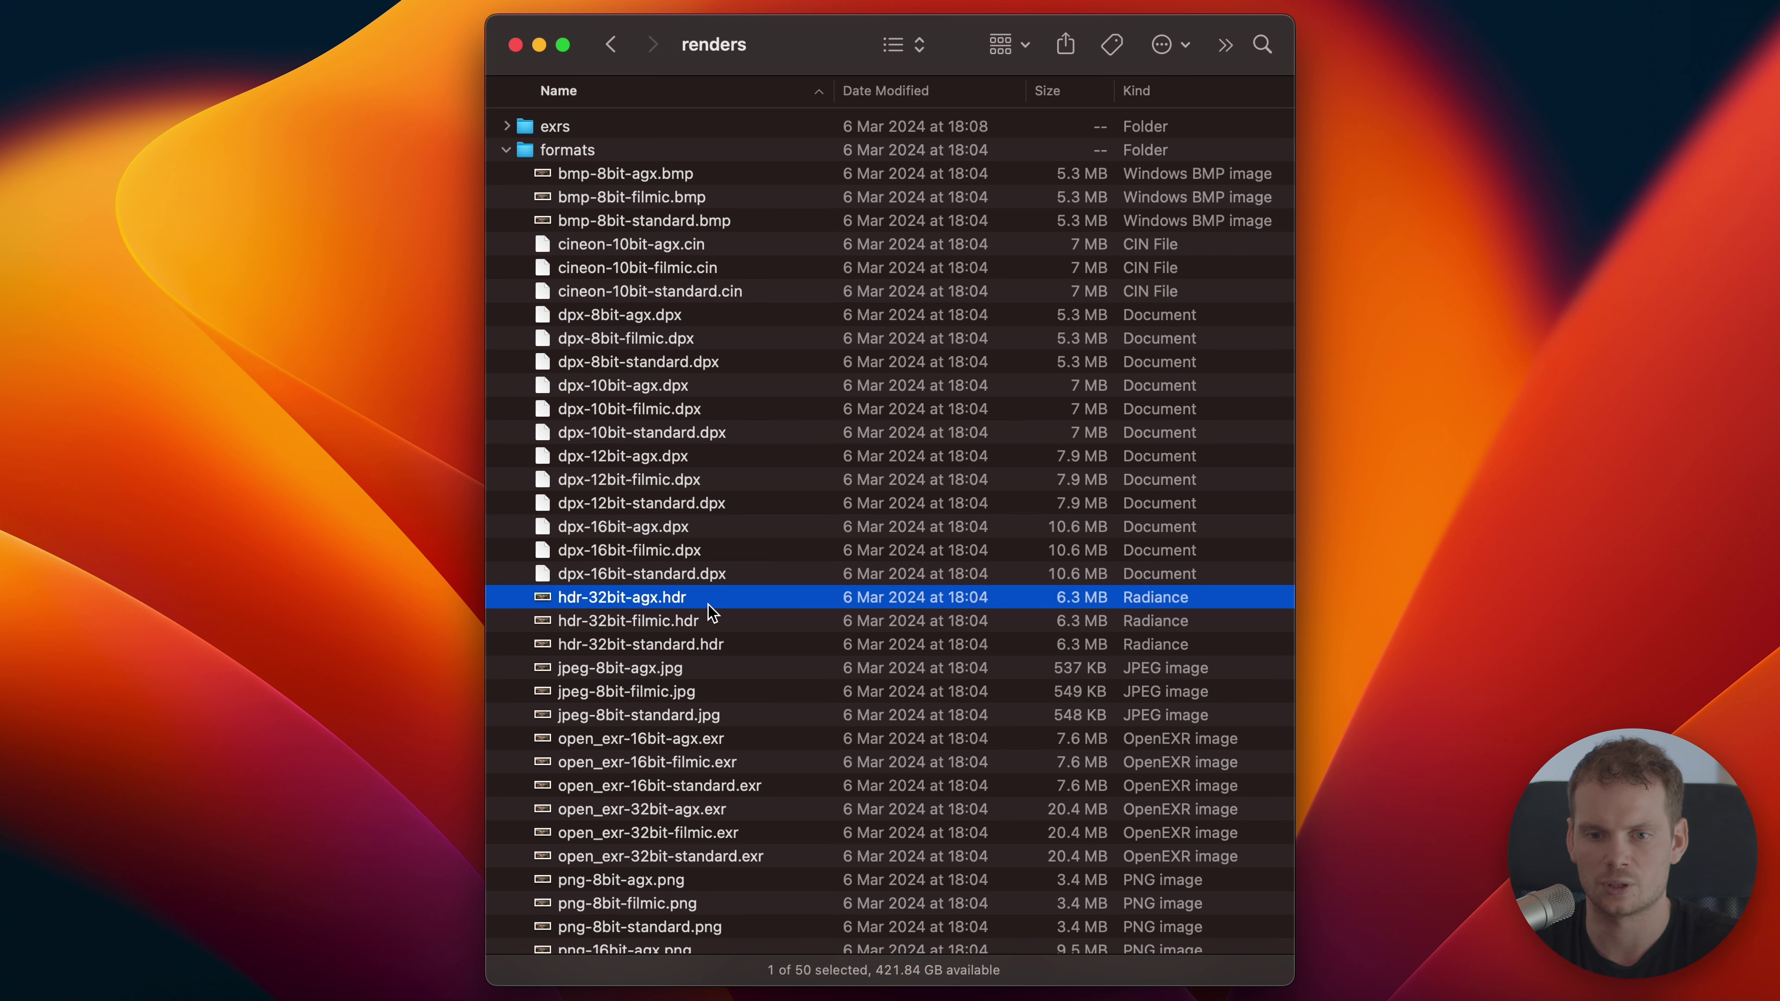
{"action": "key", "text": "space"}
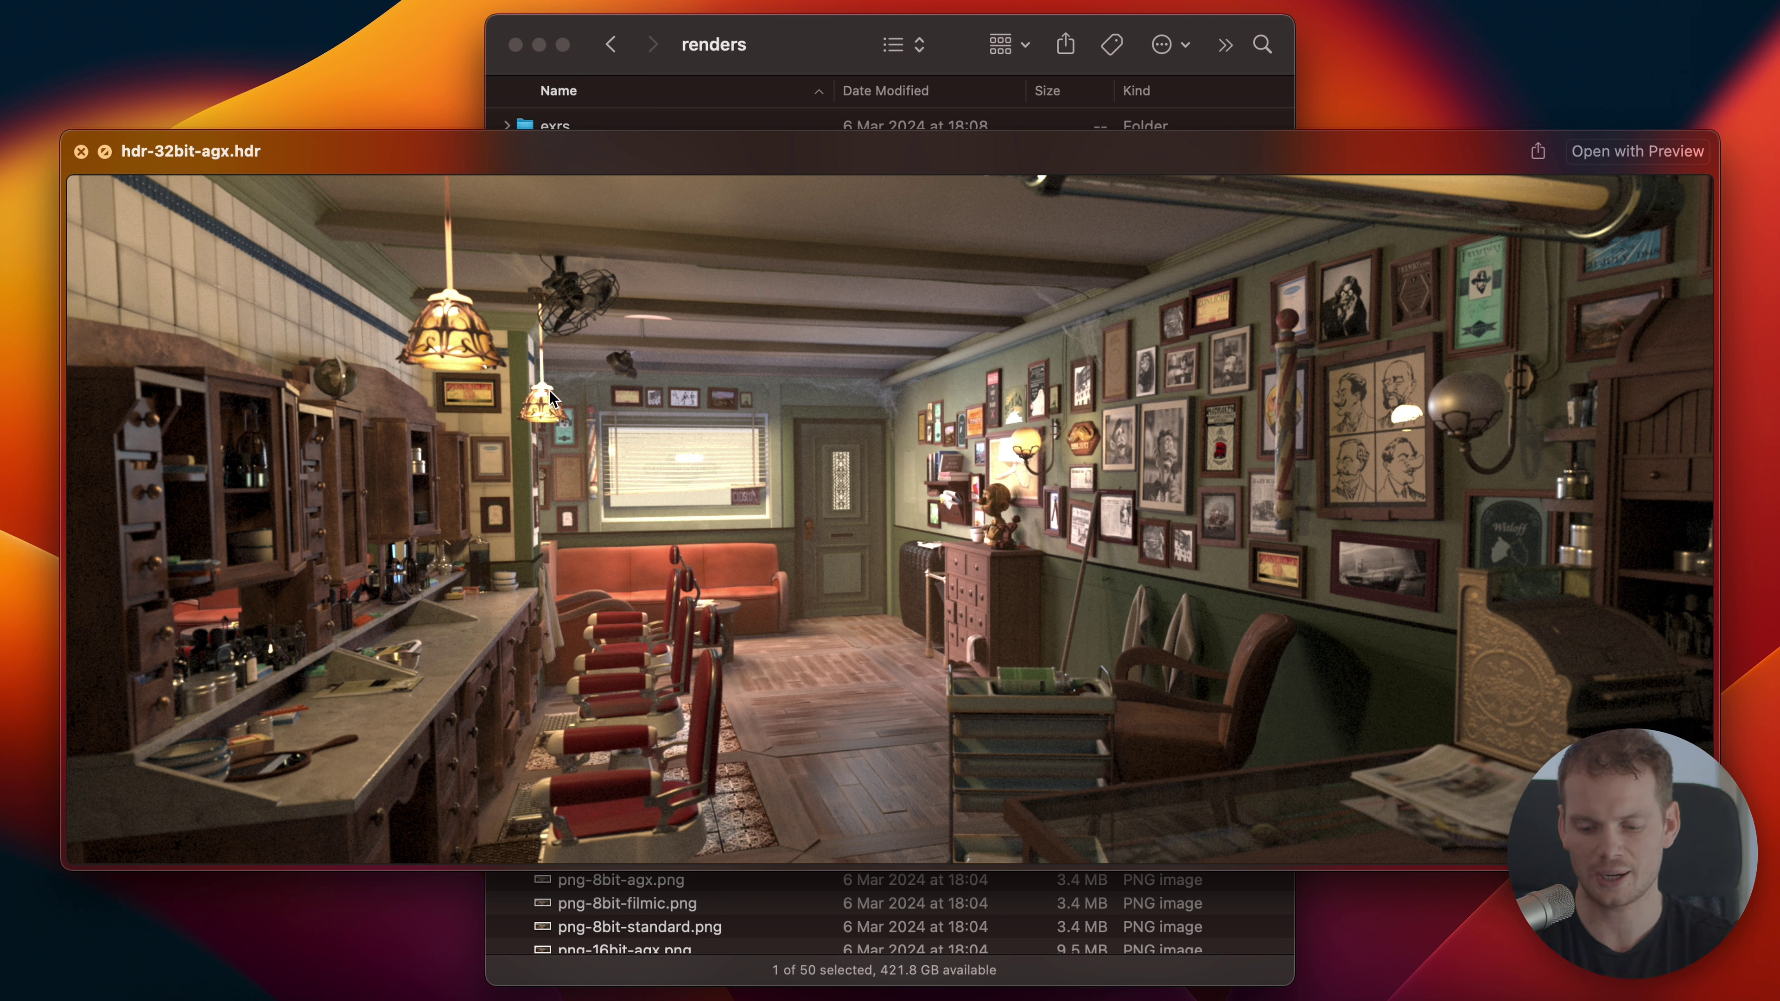
{"action": "key", "text": "Down"}
{"action": "key", "text": "Down"}
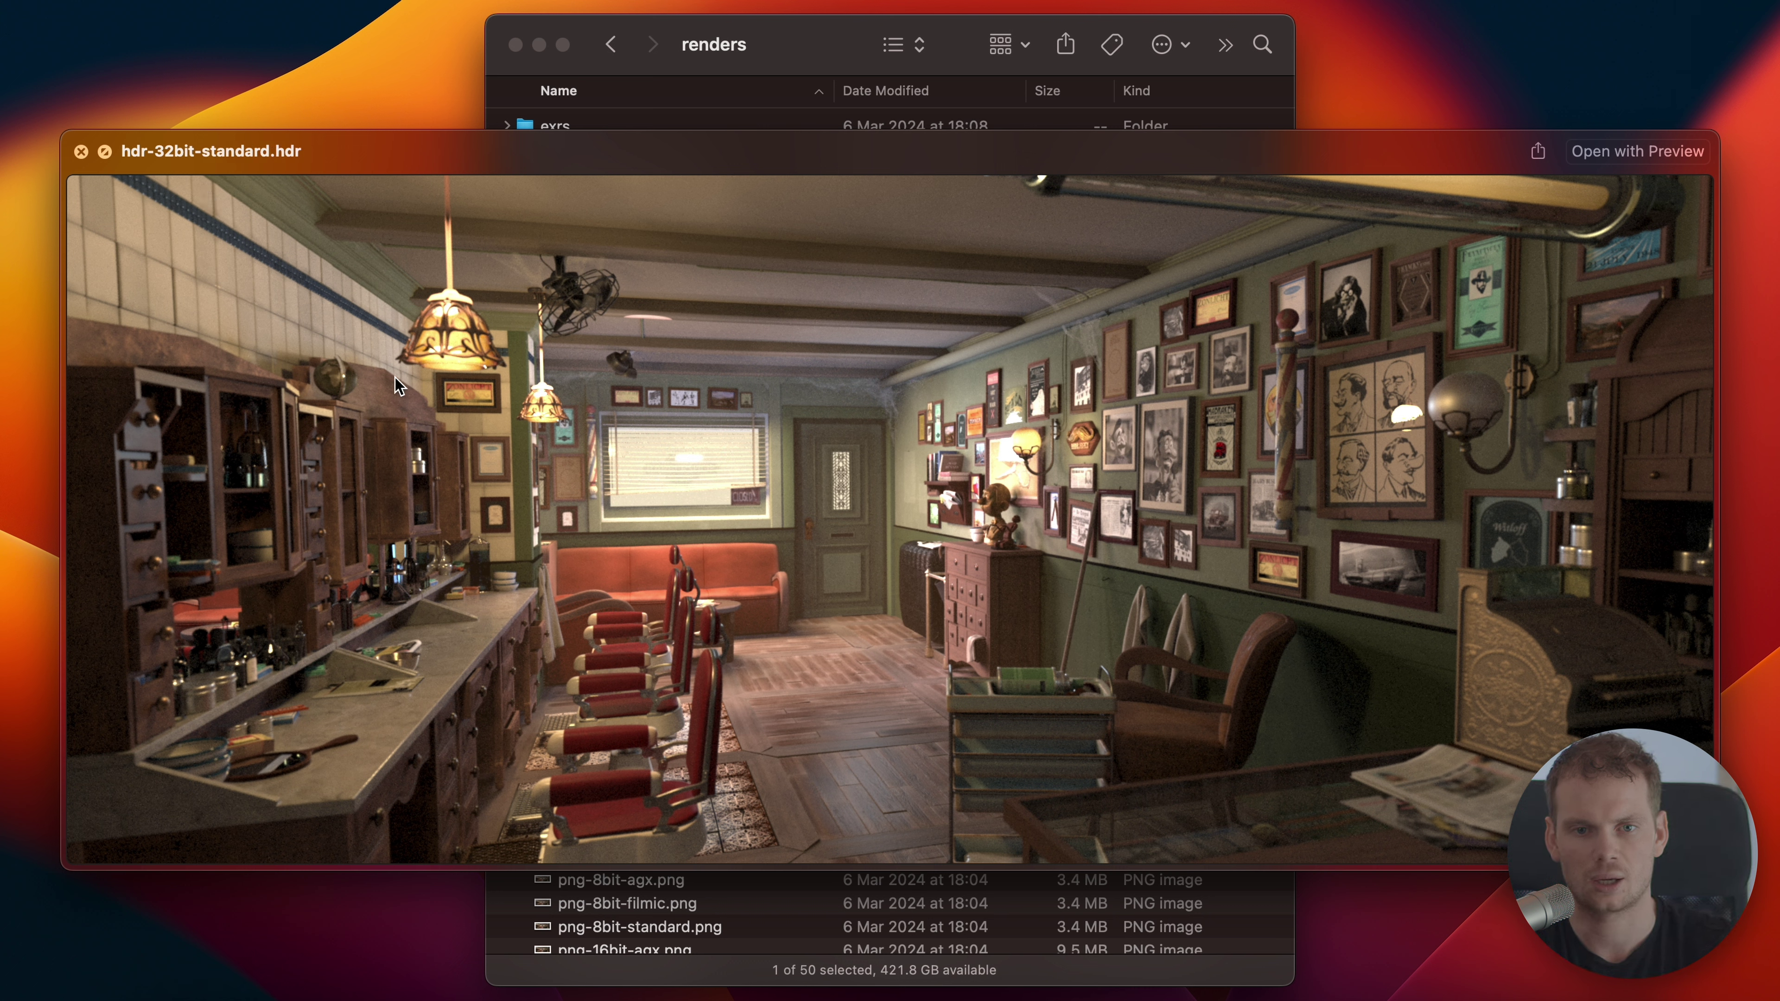
{"action": "key", "text": "Up"}
{"action": "key", "text": "Up"}
{"action": "key", "text": "space"}
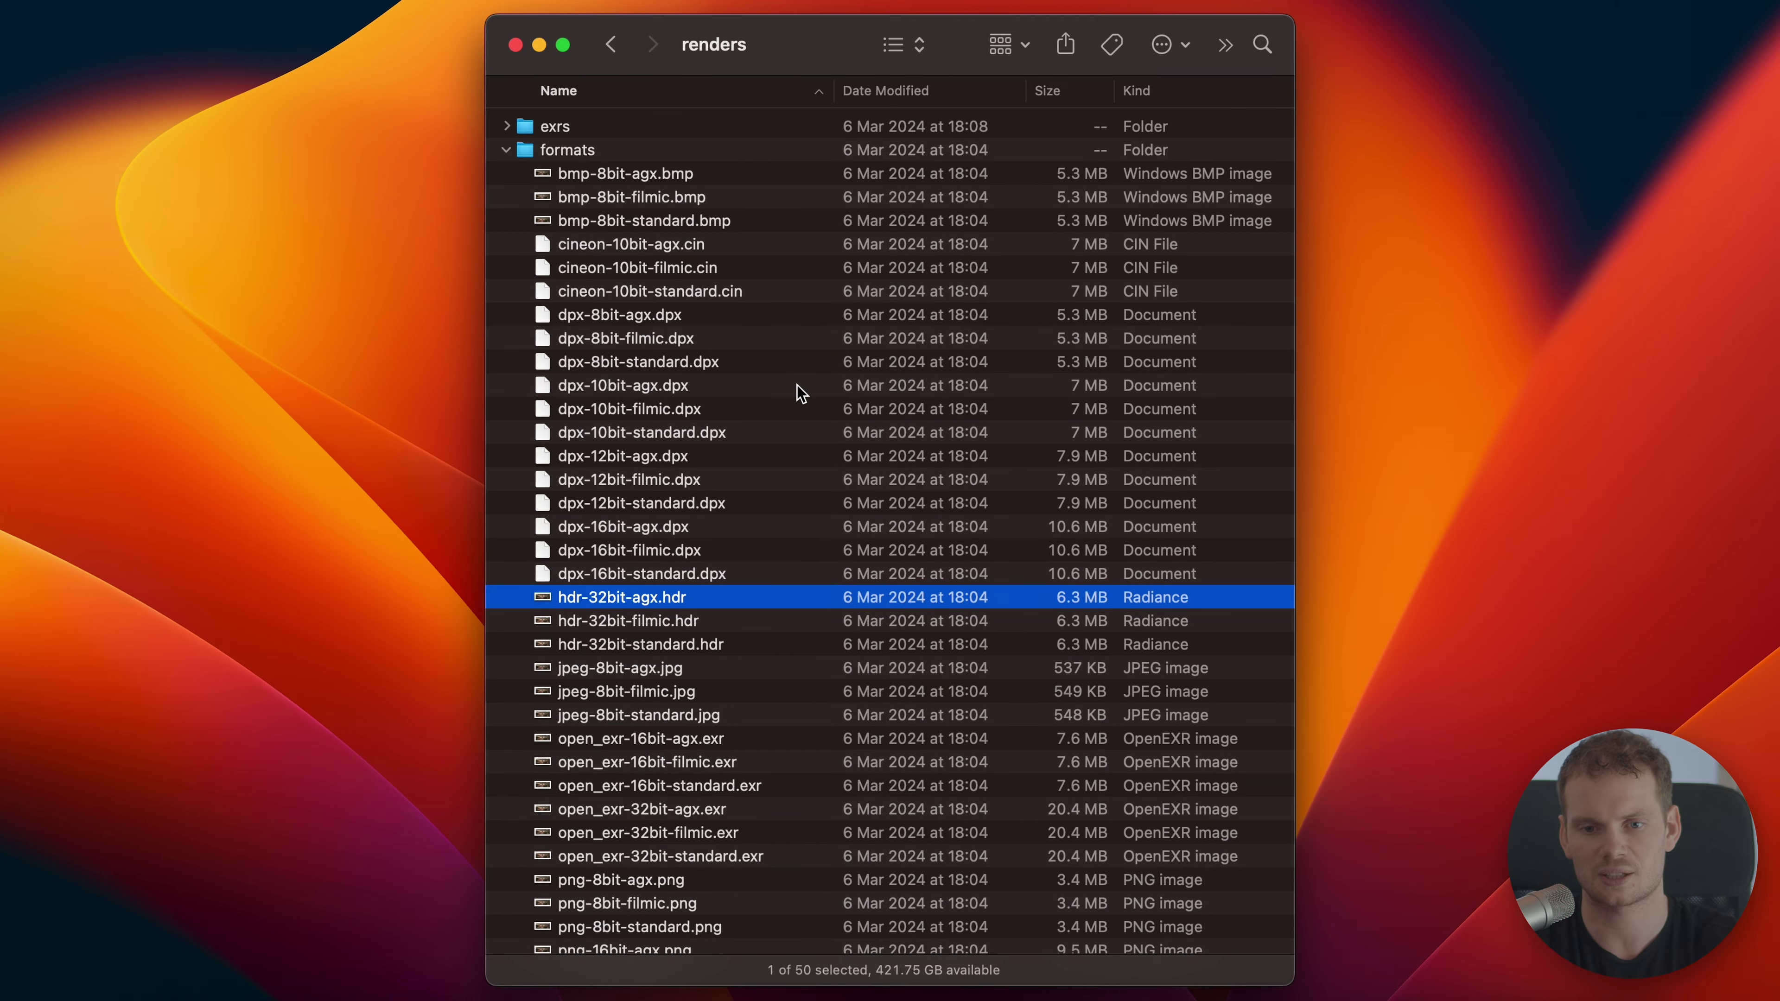
Step: Review the linear workflow diagram in the Blender manual and Blender's Color Management settings, and return to the HDR files in Finder
{"action": "key", "text": "super+Tab"}
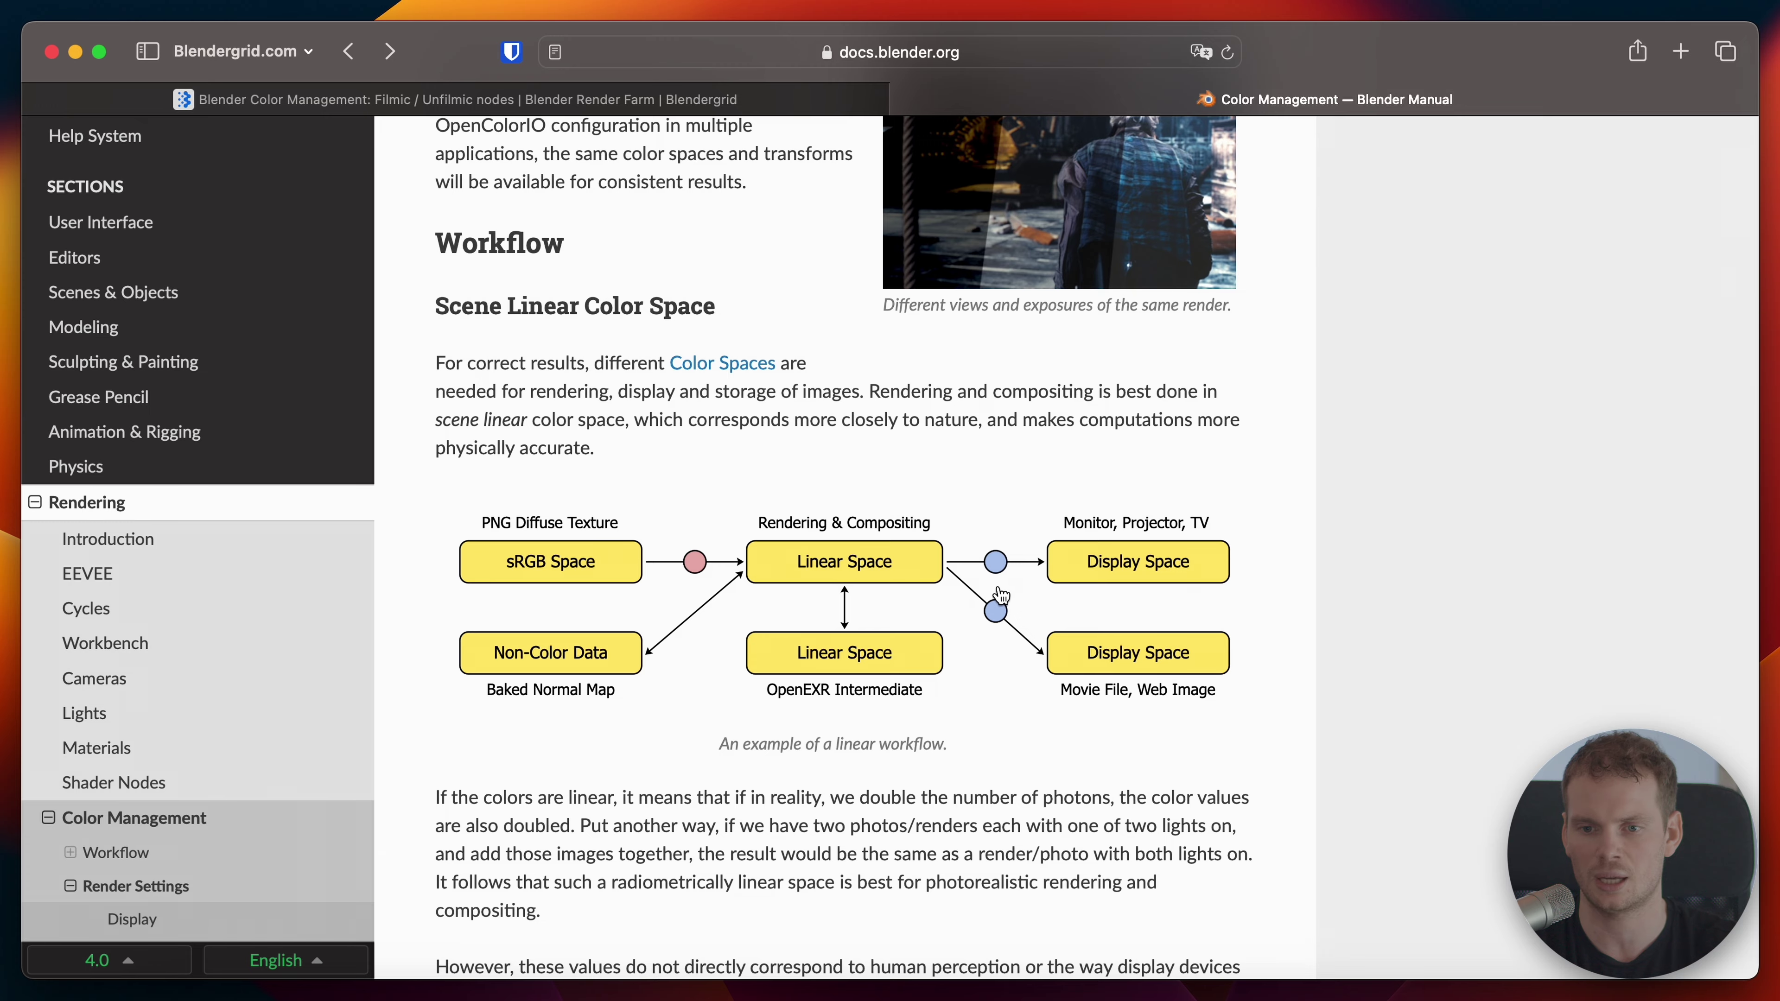
{"action": "key", "text": "super+Tab"}
{"action": "key", "text": "super+Tab"}
{"action": "key", "text": "super+Tab"}
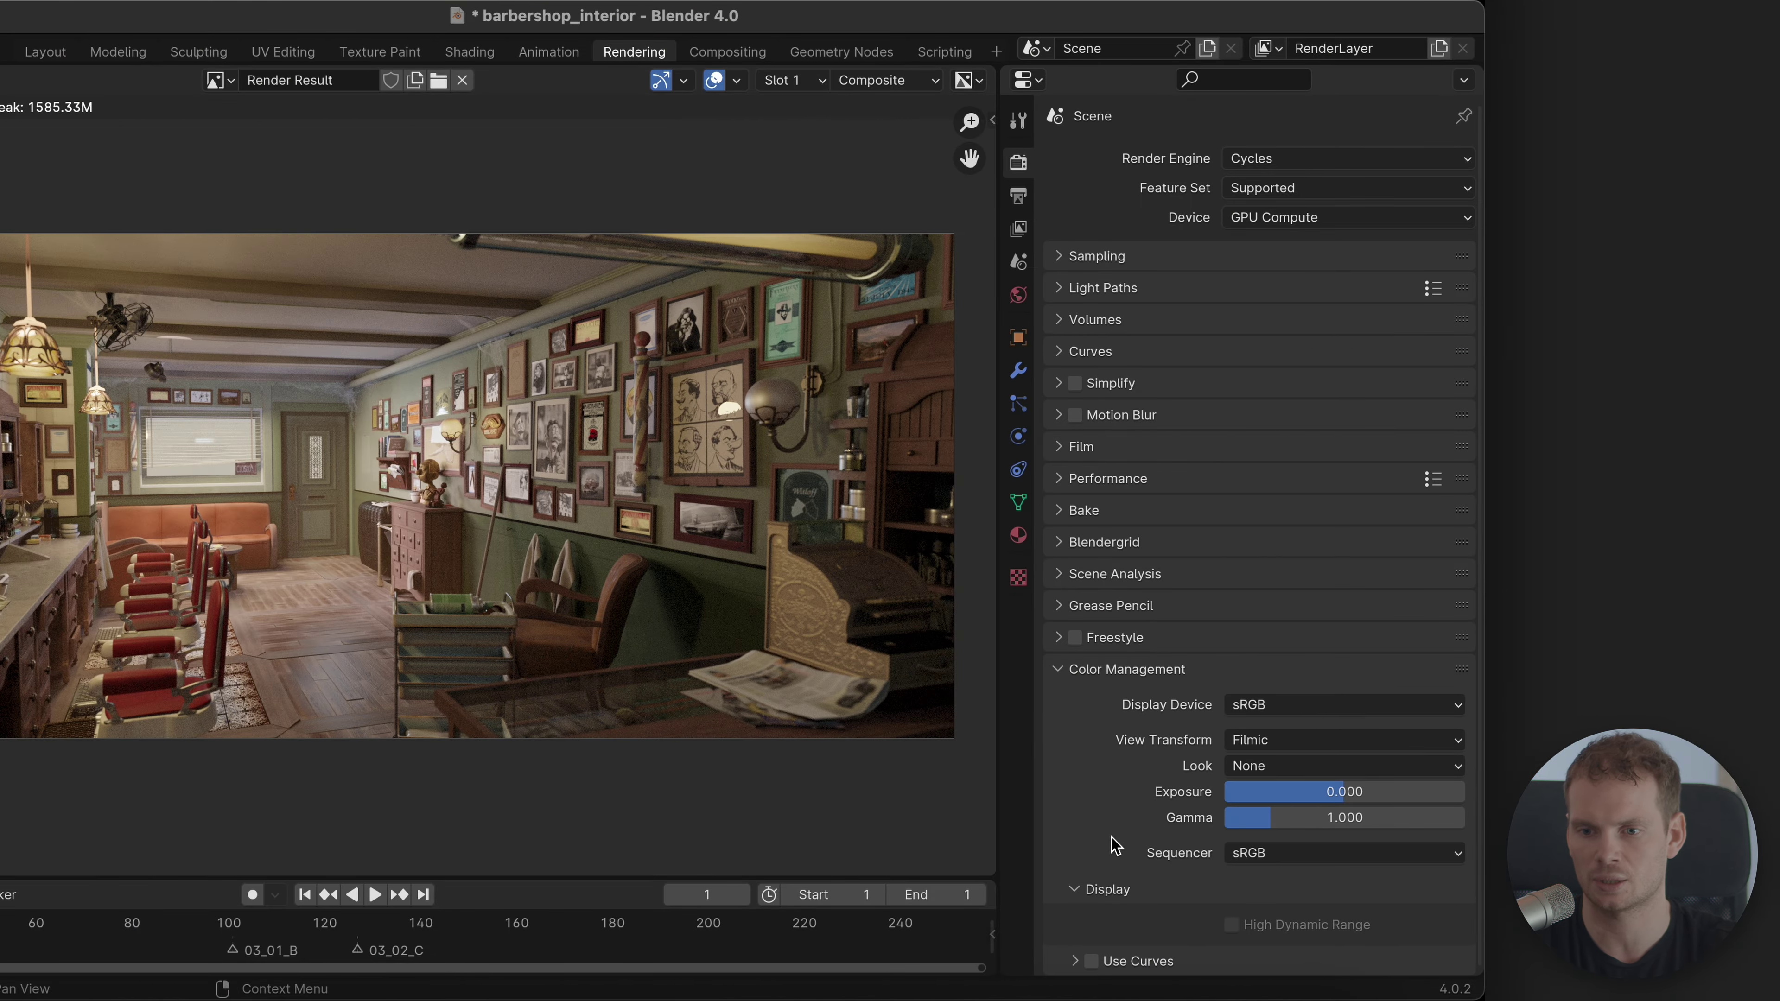
{"action": "key", "text": "super+Tab"}
{"action": "key", "text": "super+Tab"}
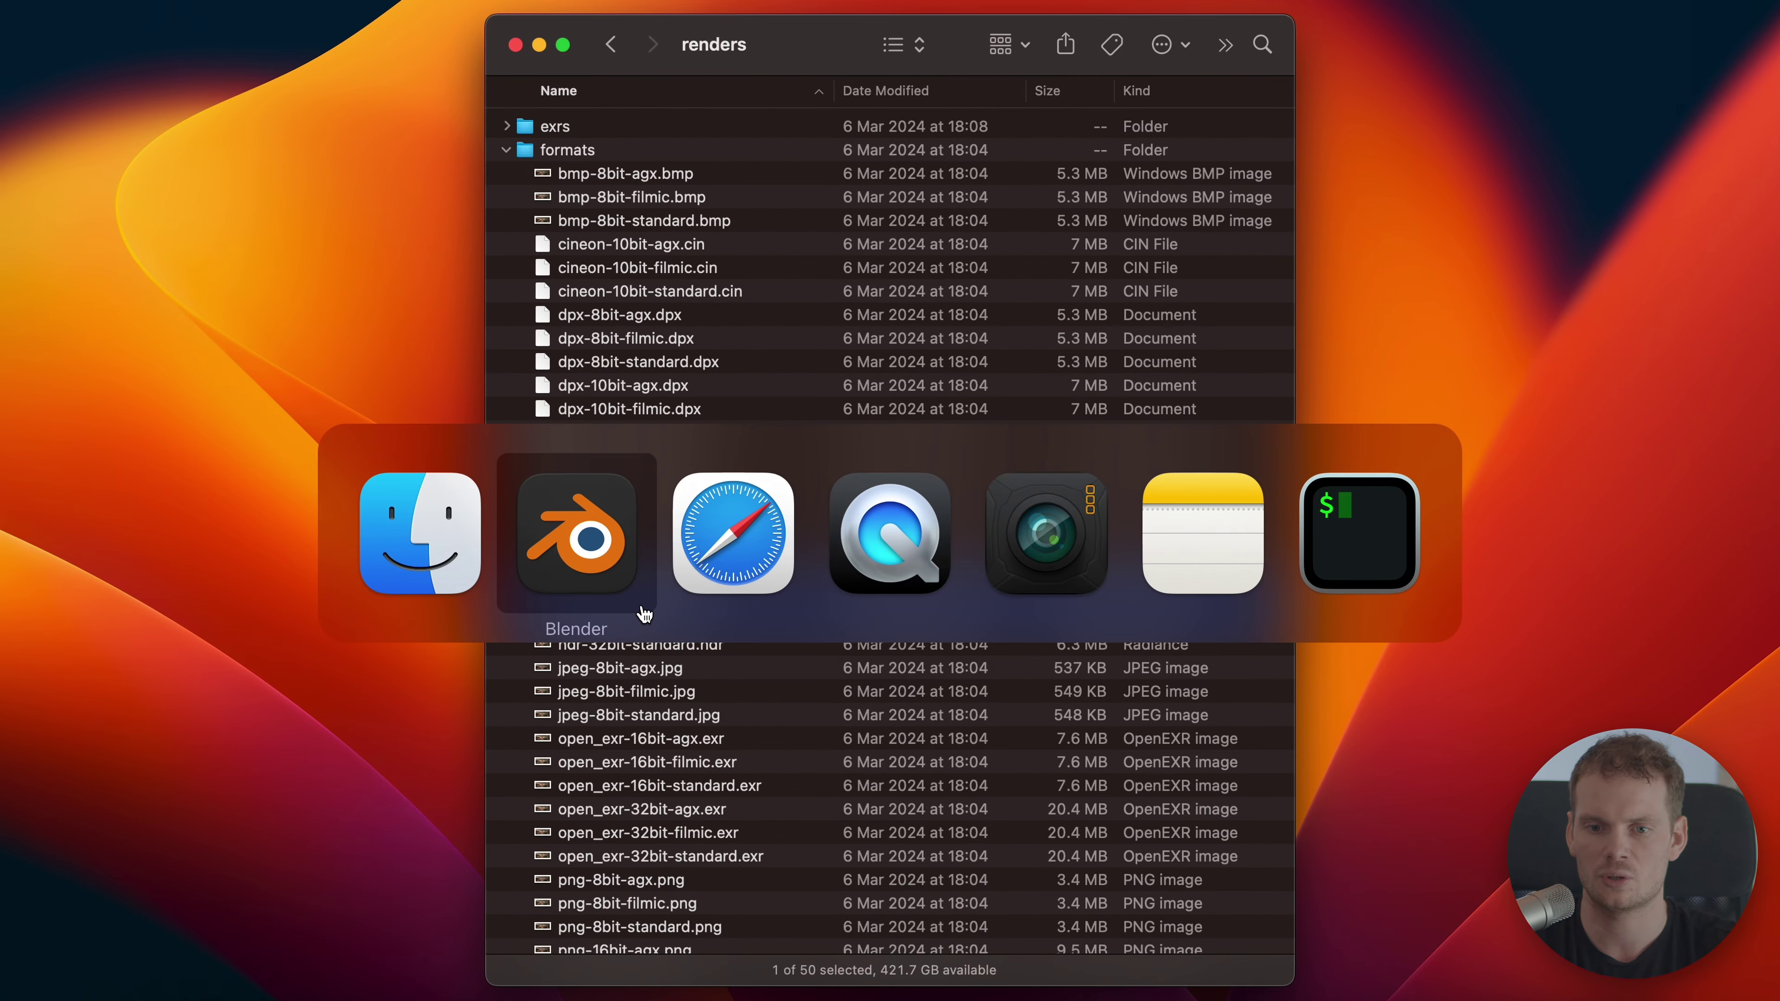
{"action": "left_click", "coordinate": [707, 603]}
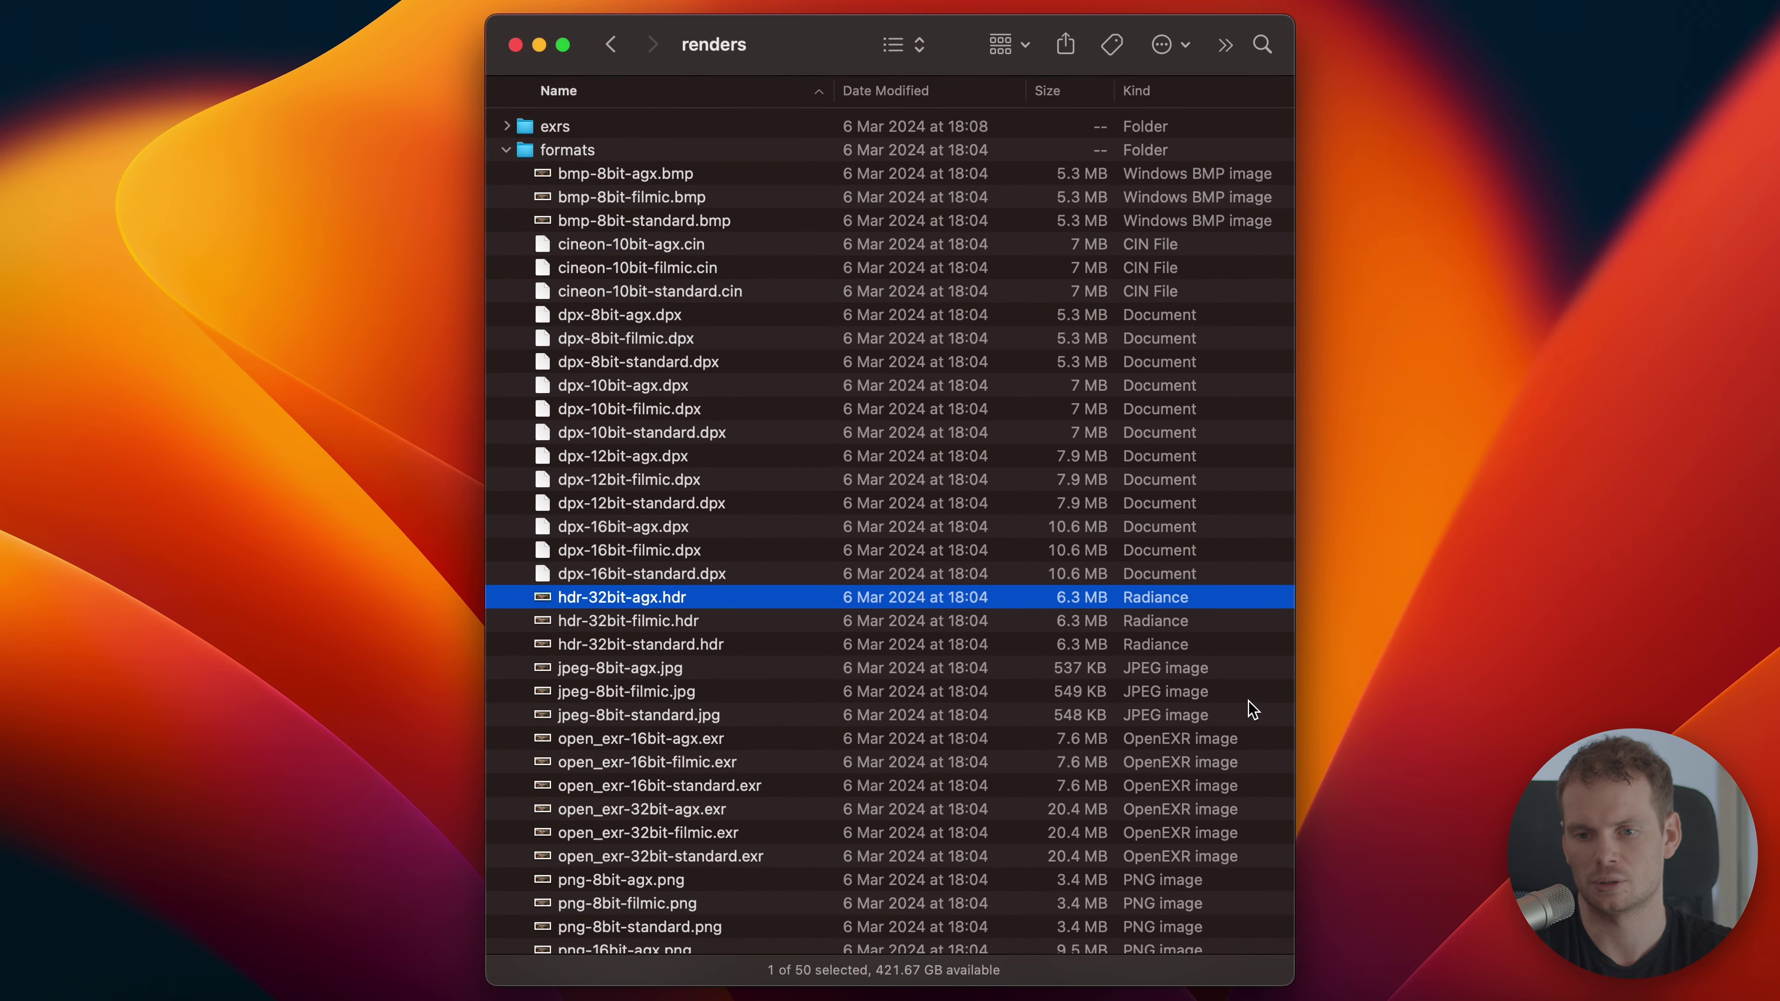
{"action": "key", "text": "super+Tab"}
{"action": "key", "text": "Tab"}
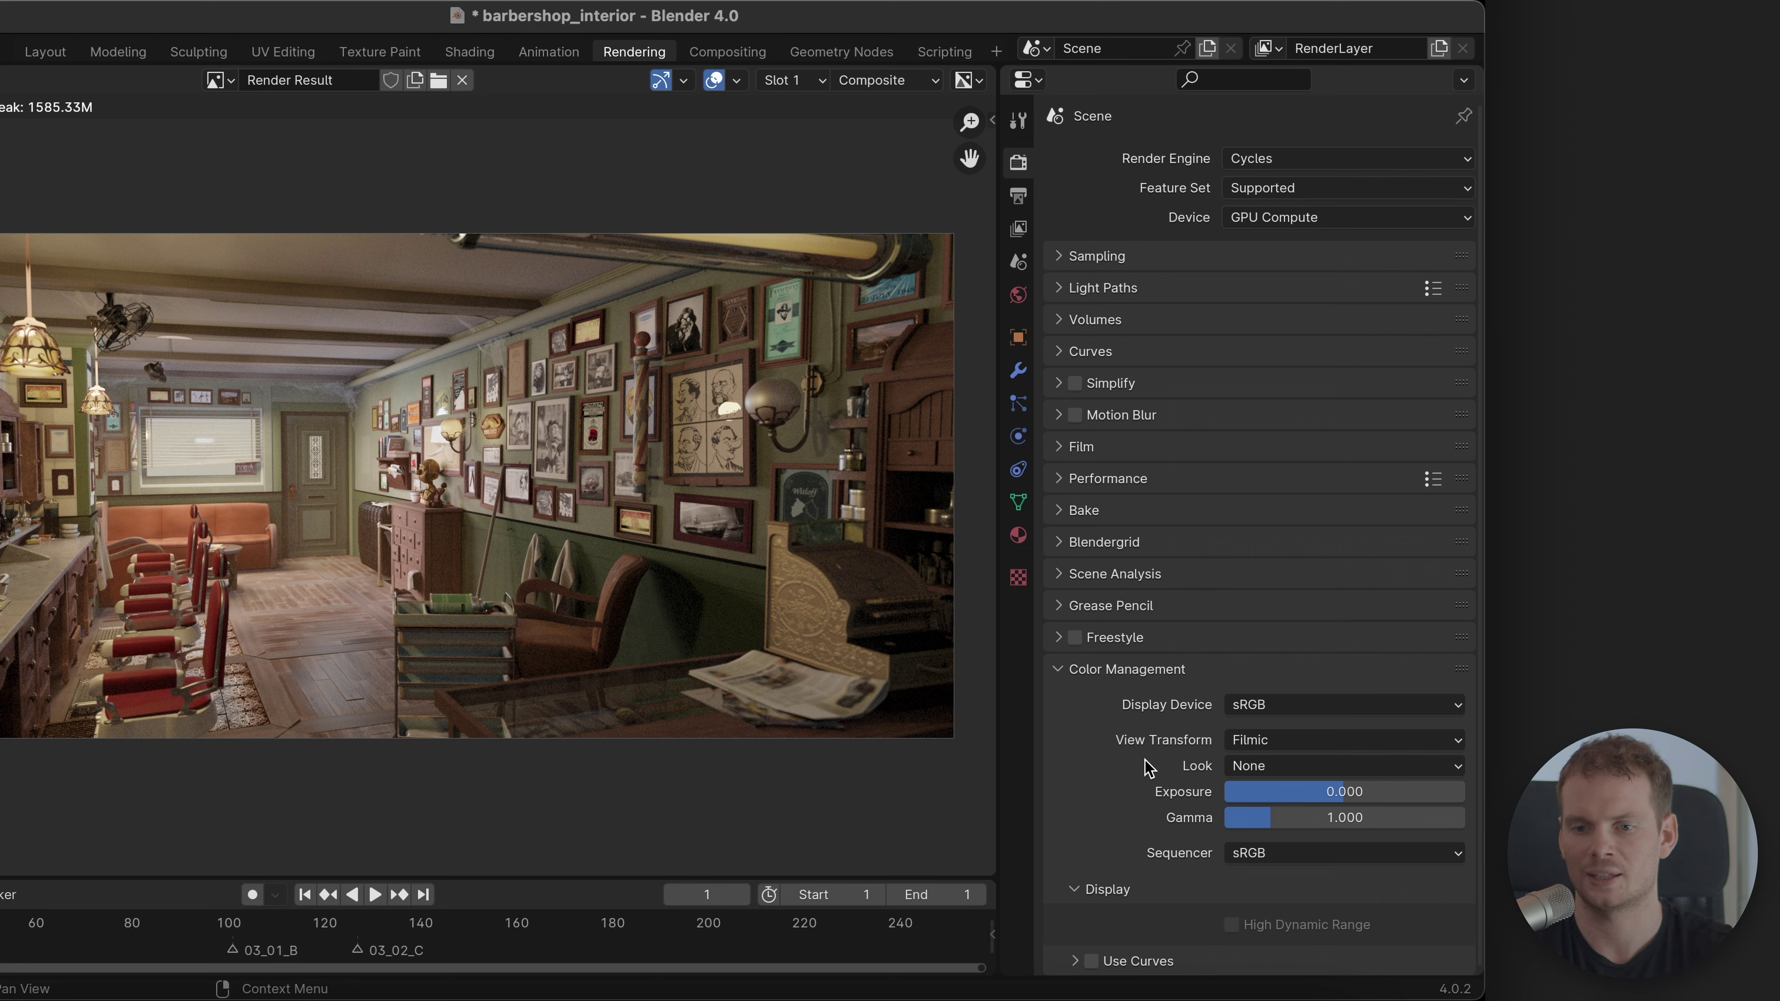
{"action": "key", "text": "super+Tab"}
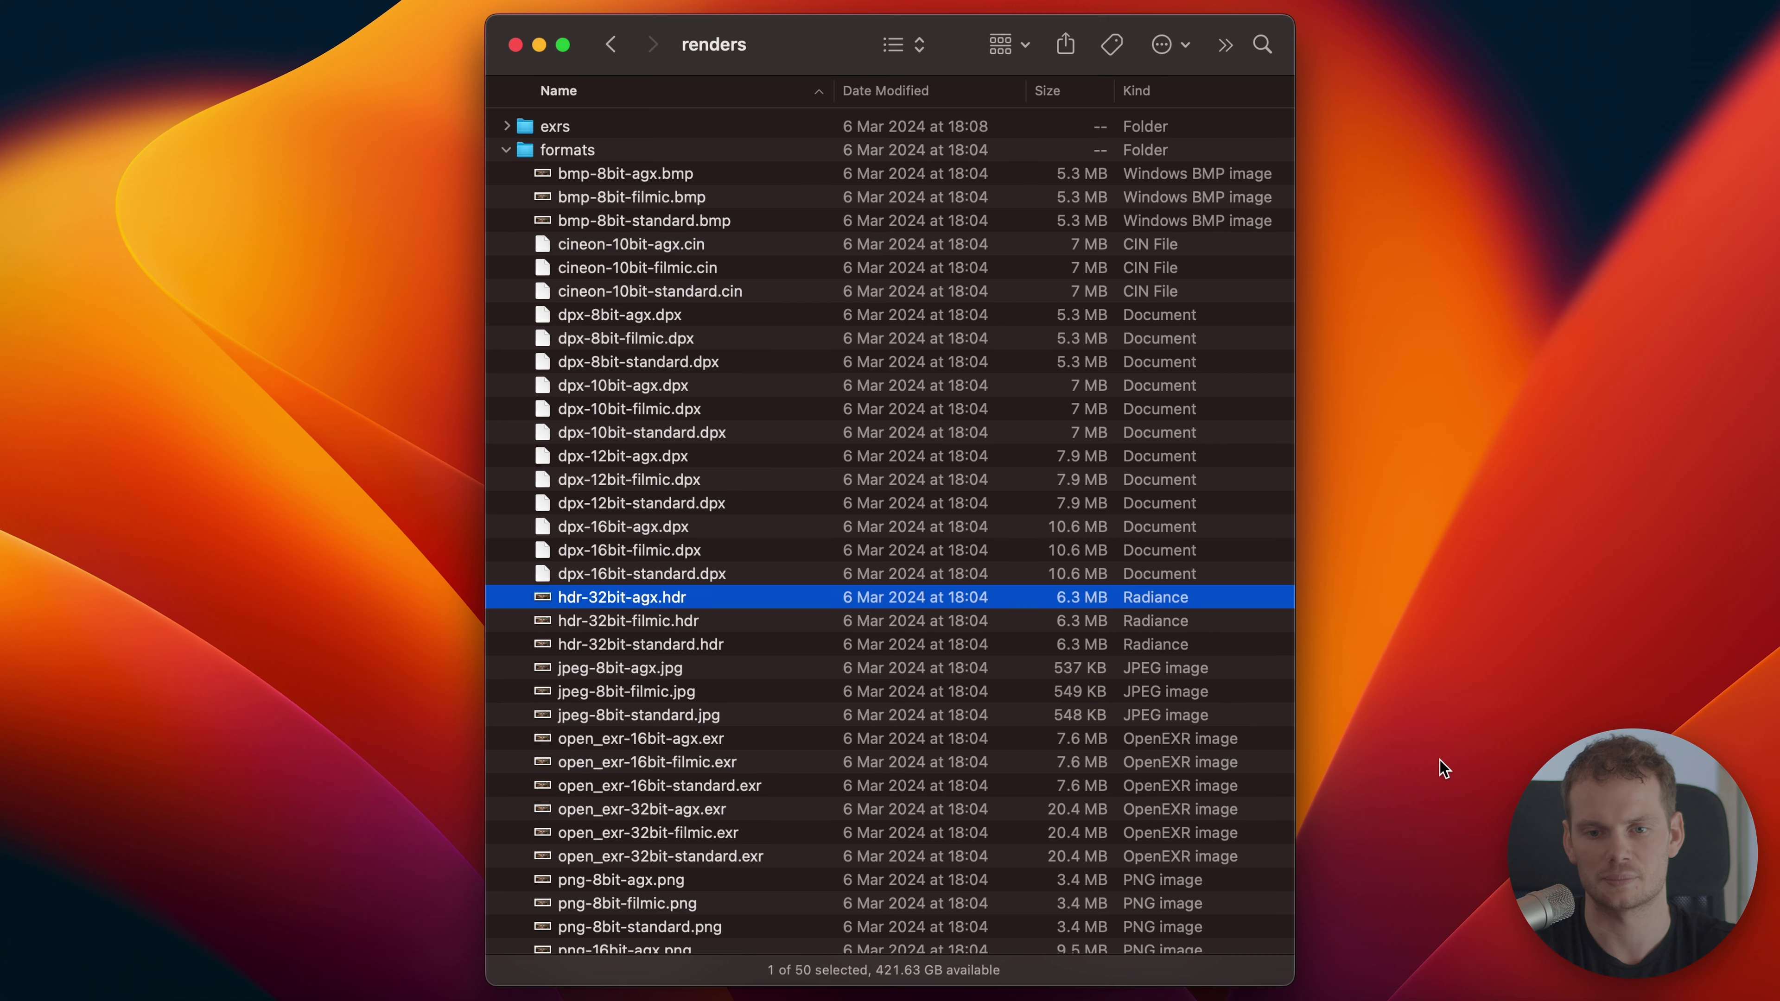
Step: Preview the 8-bit JPEG renders and compare their AgX, Filmic and Standard versions
{"action": "key", "text": "Down"}
{"action": "key", "text": "Down"}
{"action": "key", "text": "Down"}
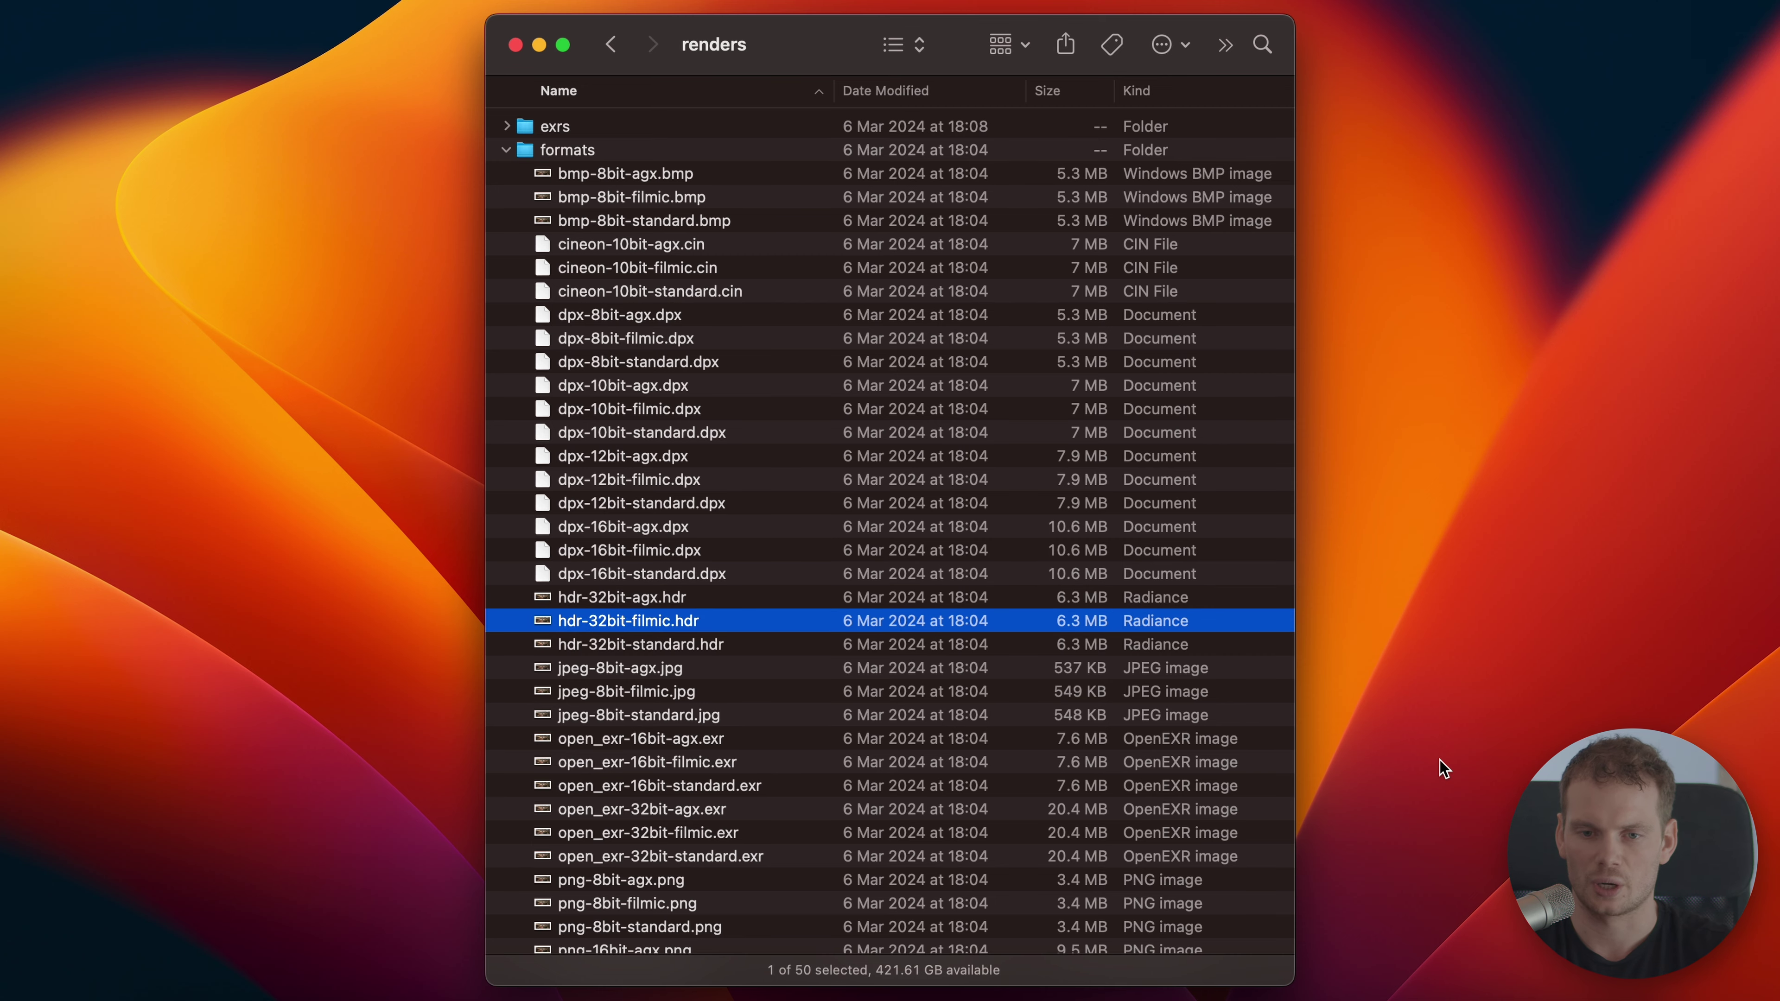
{"action": "key", "text": "space"}
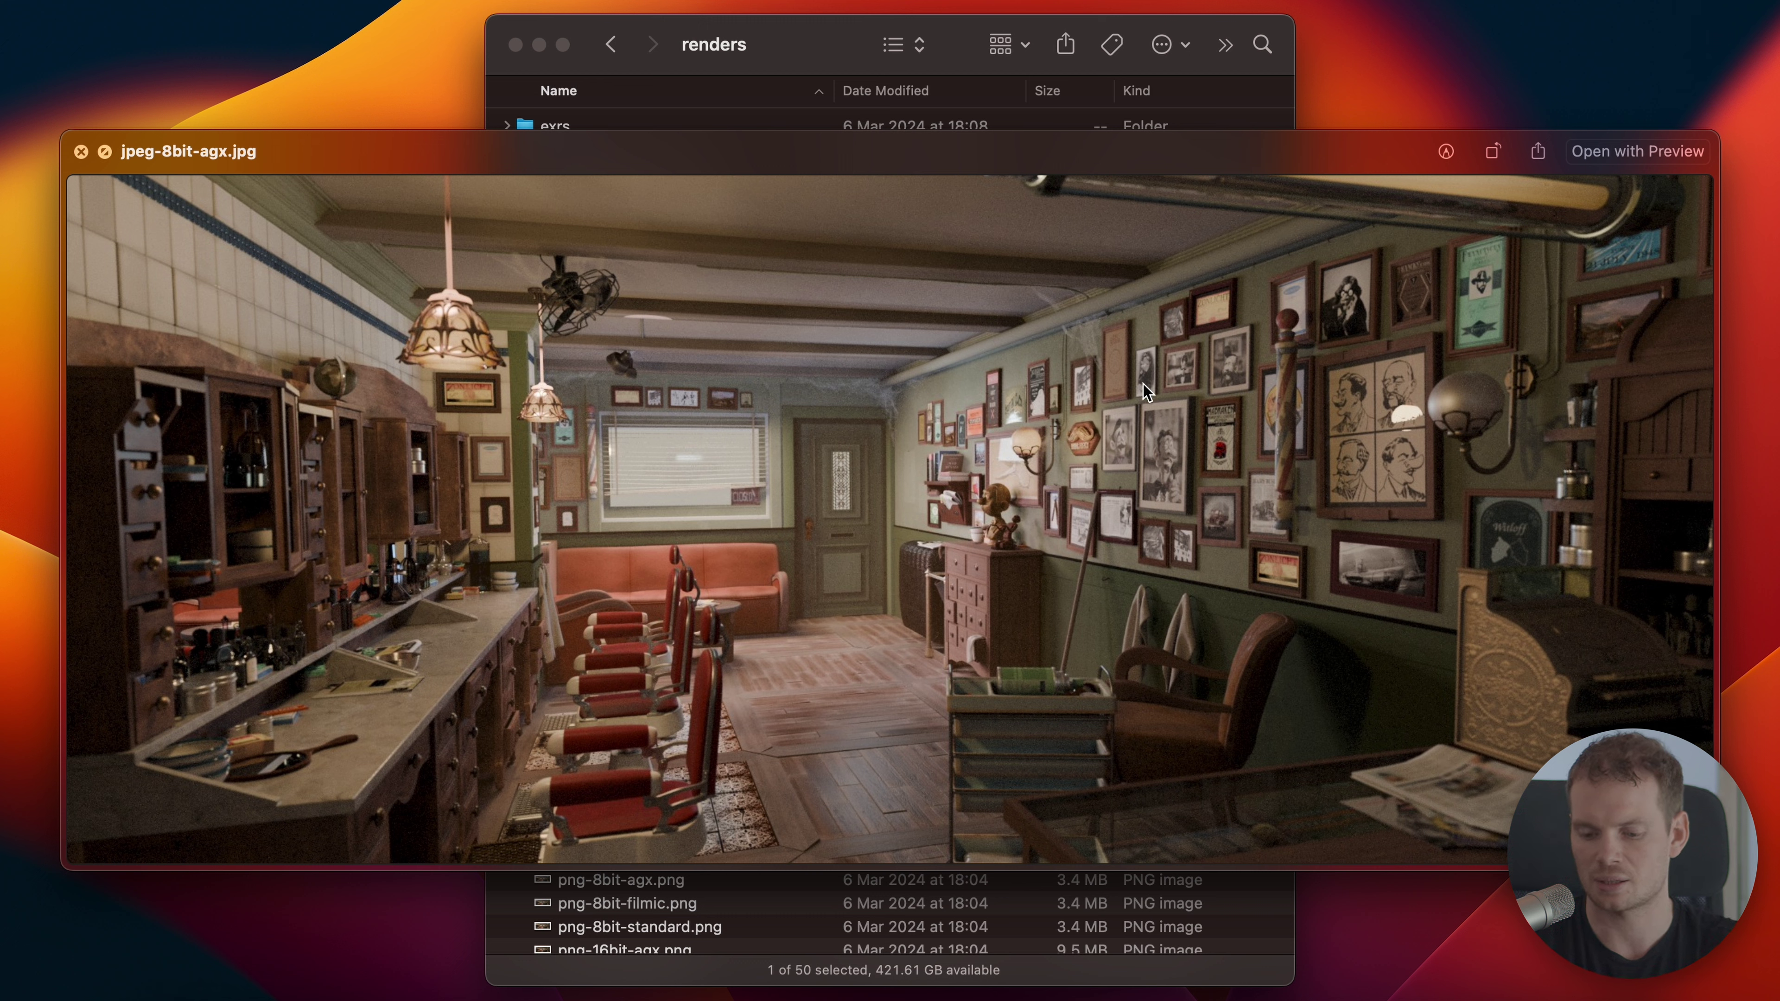
{"action": "key", "text": "Down"}
{"action": "key", "text": "Down"}
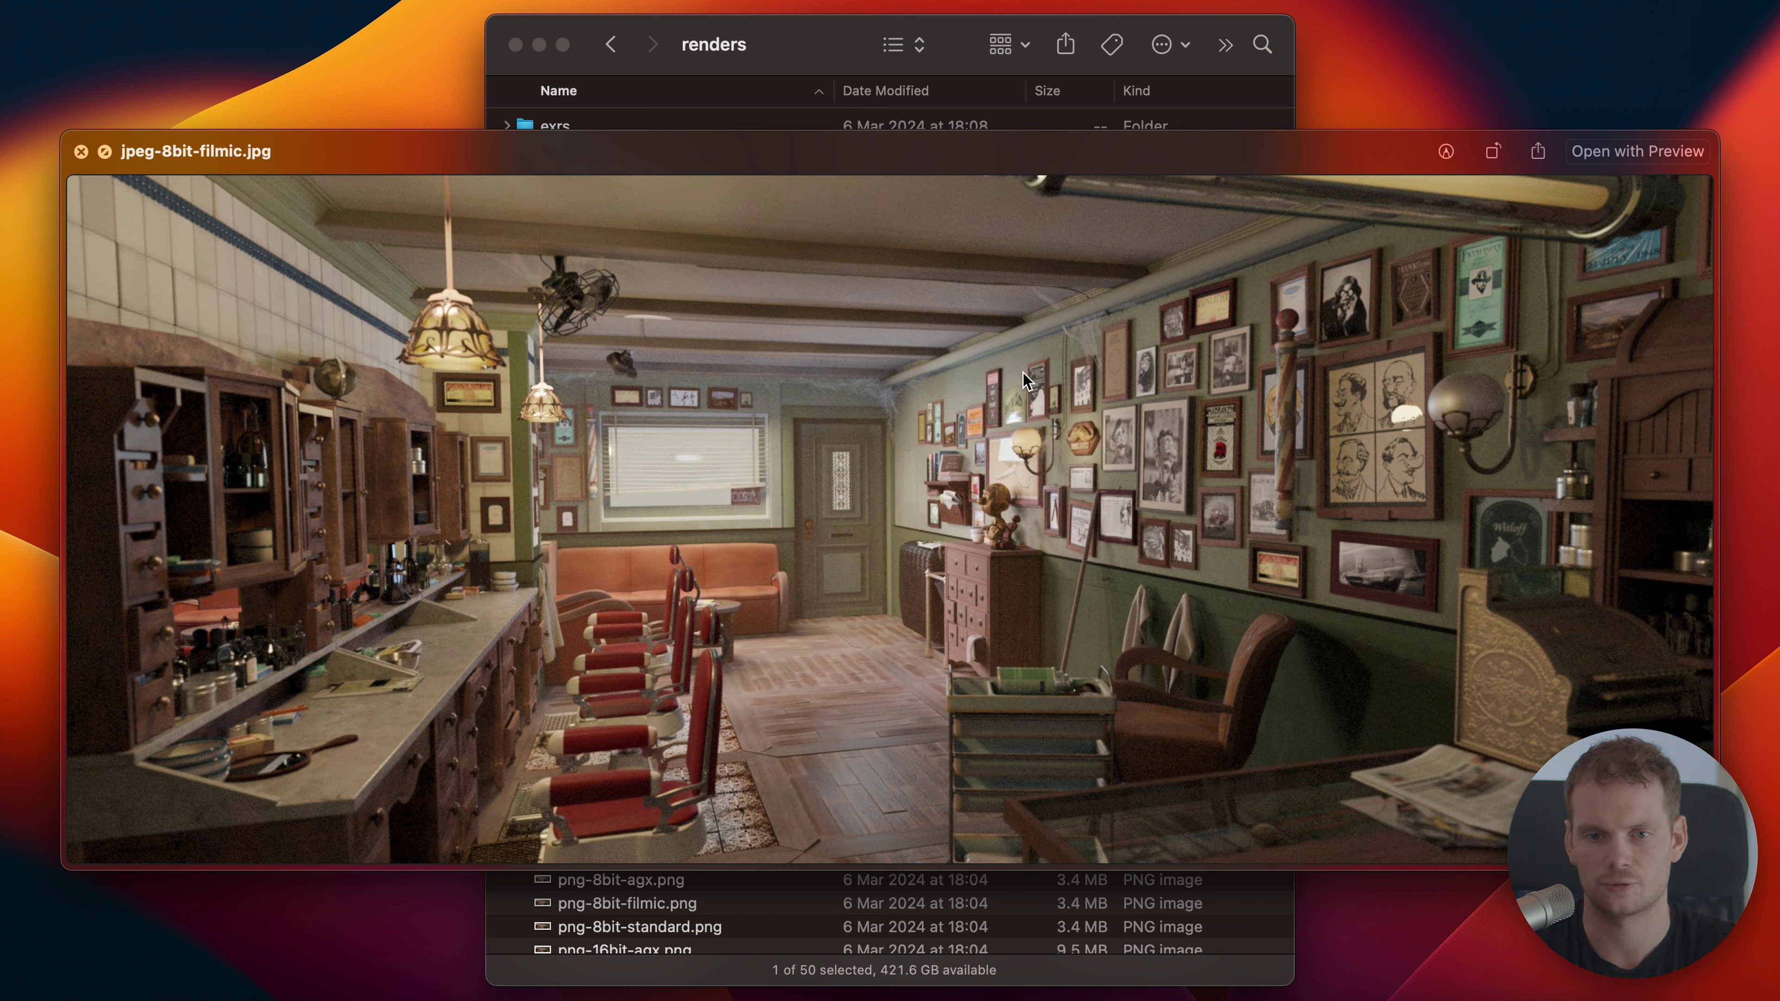
{"action": "key", "text": "Up"}
{"action": "key", "text": "Up"}
{"action": "key", "text": "Down"}
{"action": "key", "text": "Down"}
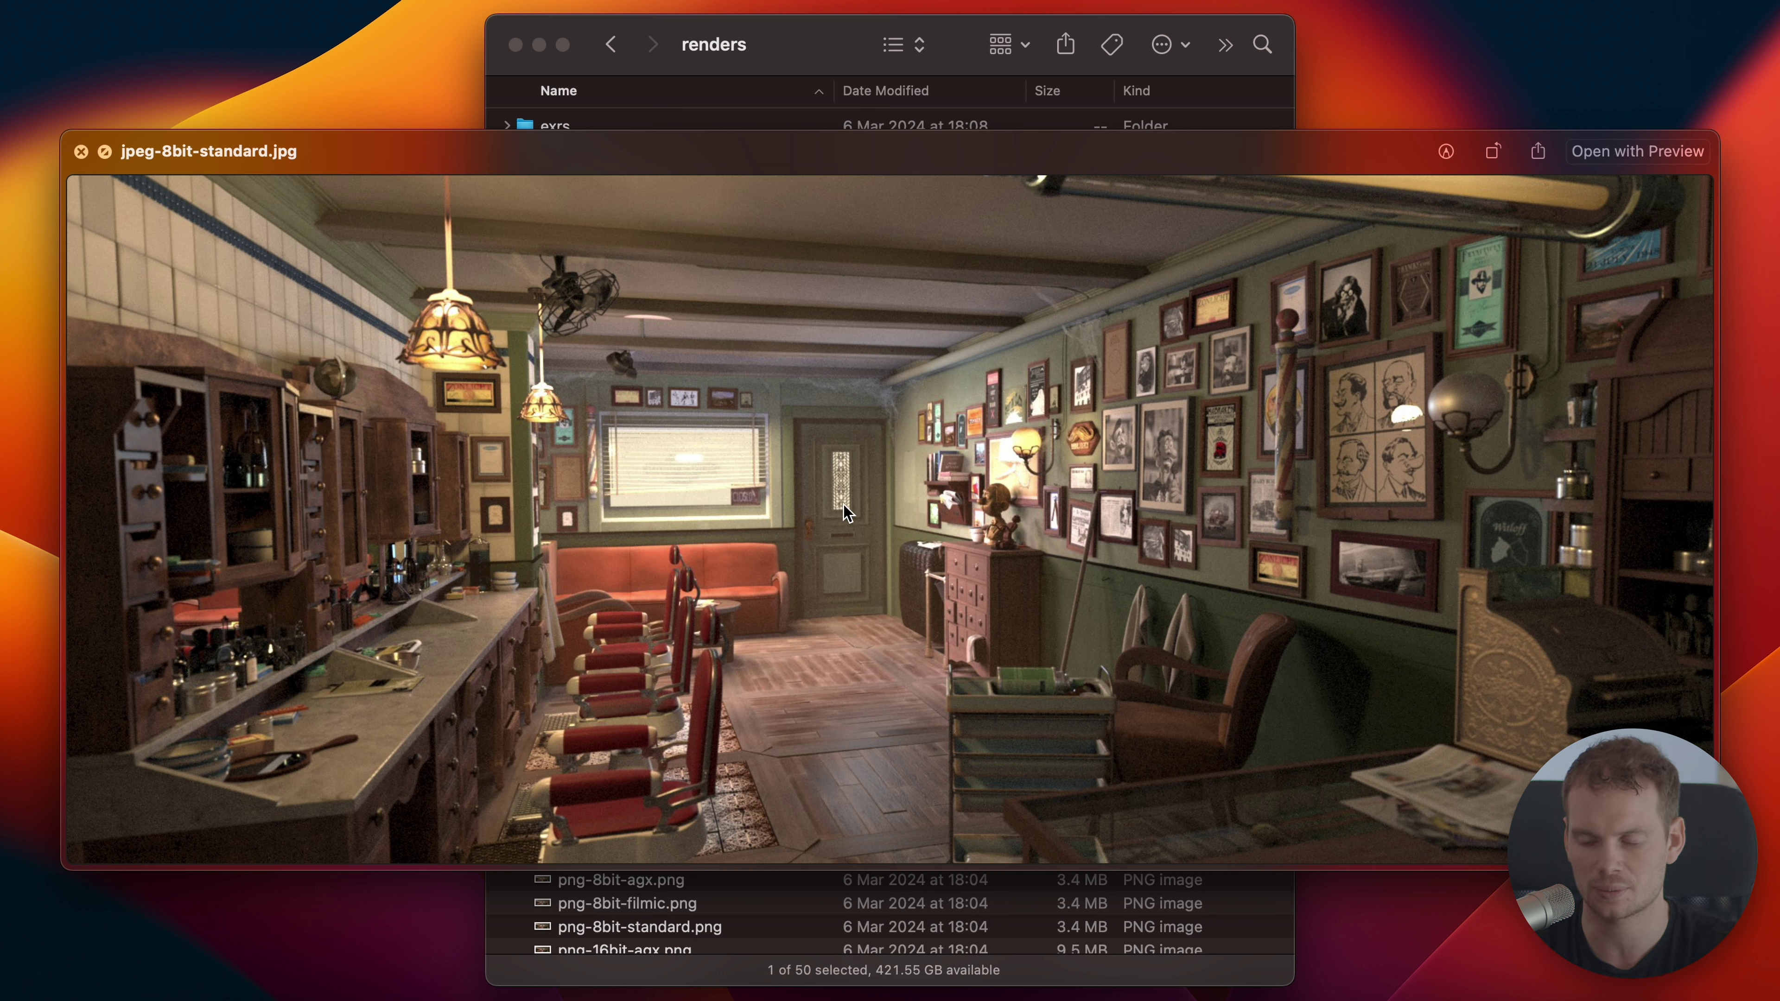
Step: Step the preview through the 16-bit and 32-bit OpenEXR renders, from open_exr-16bit-agx.exr to open_exr-32bit-standard.exr
{"action": "key", "text": "Down"}
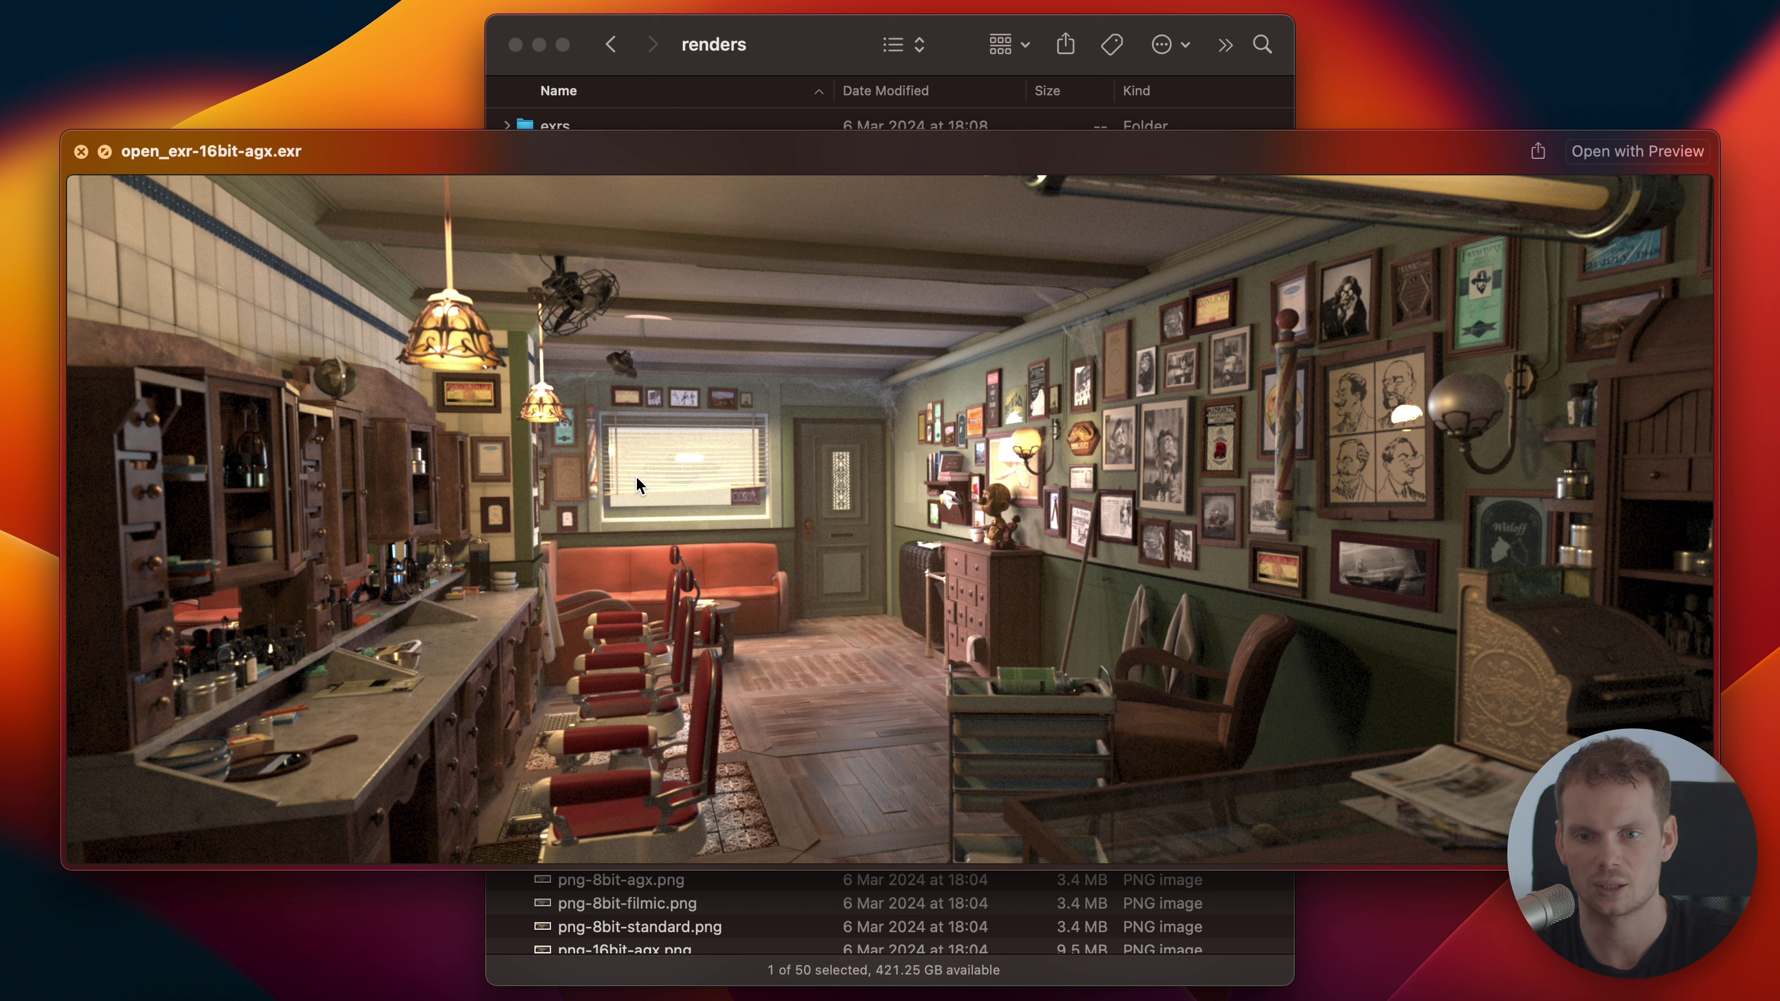
{"action": "key", "text": "Down"}
{"action": "key", "text": "Down"}
{"action": "key", "text": "Down"}
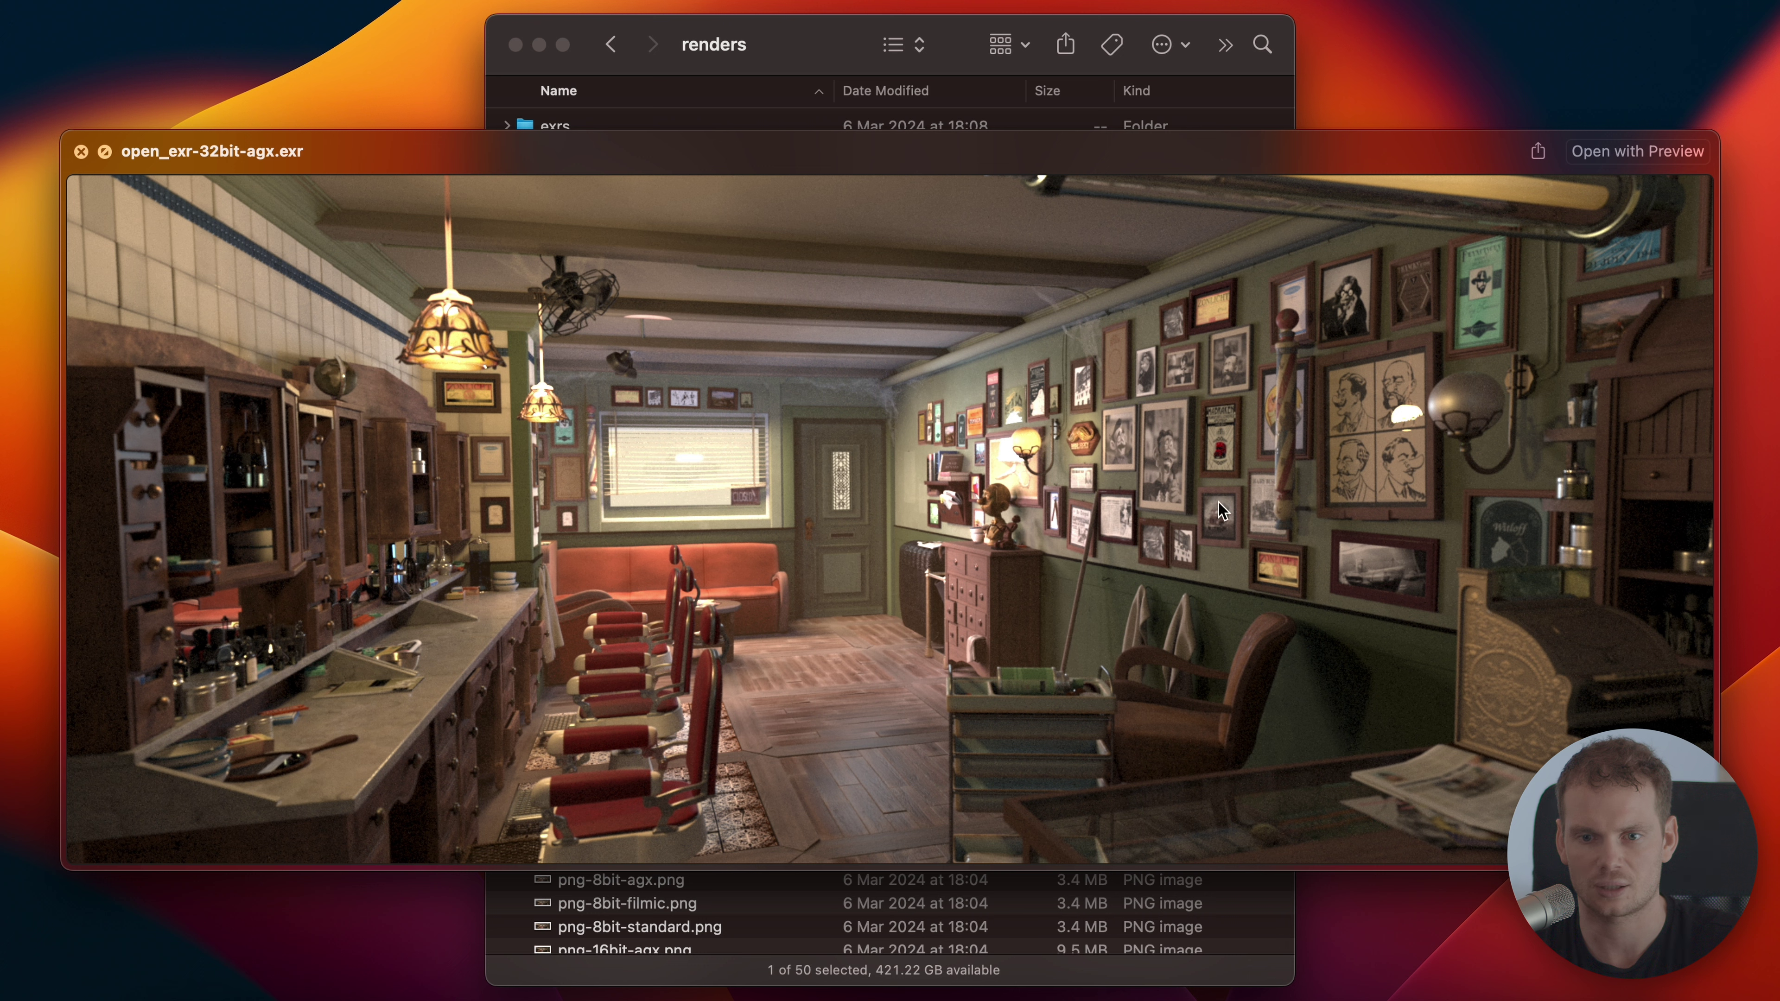
{"action": "key", "text": "Down"}
{"action": "key", "text": "Down"}
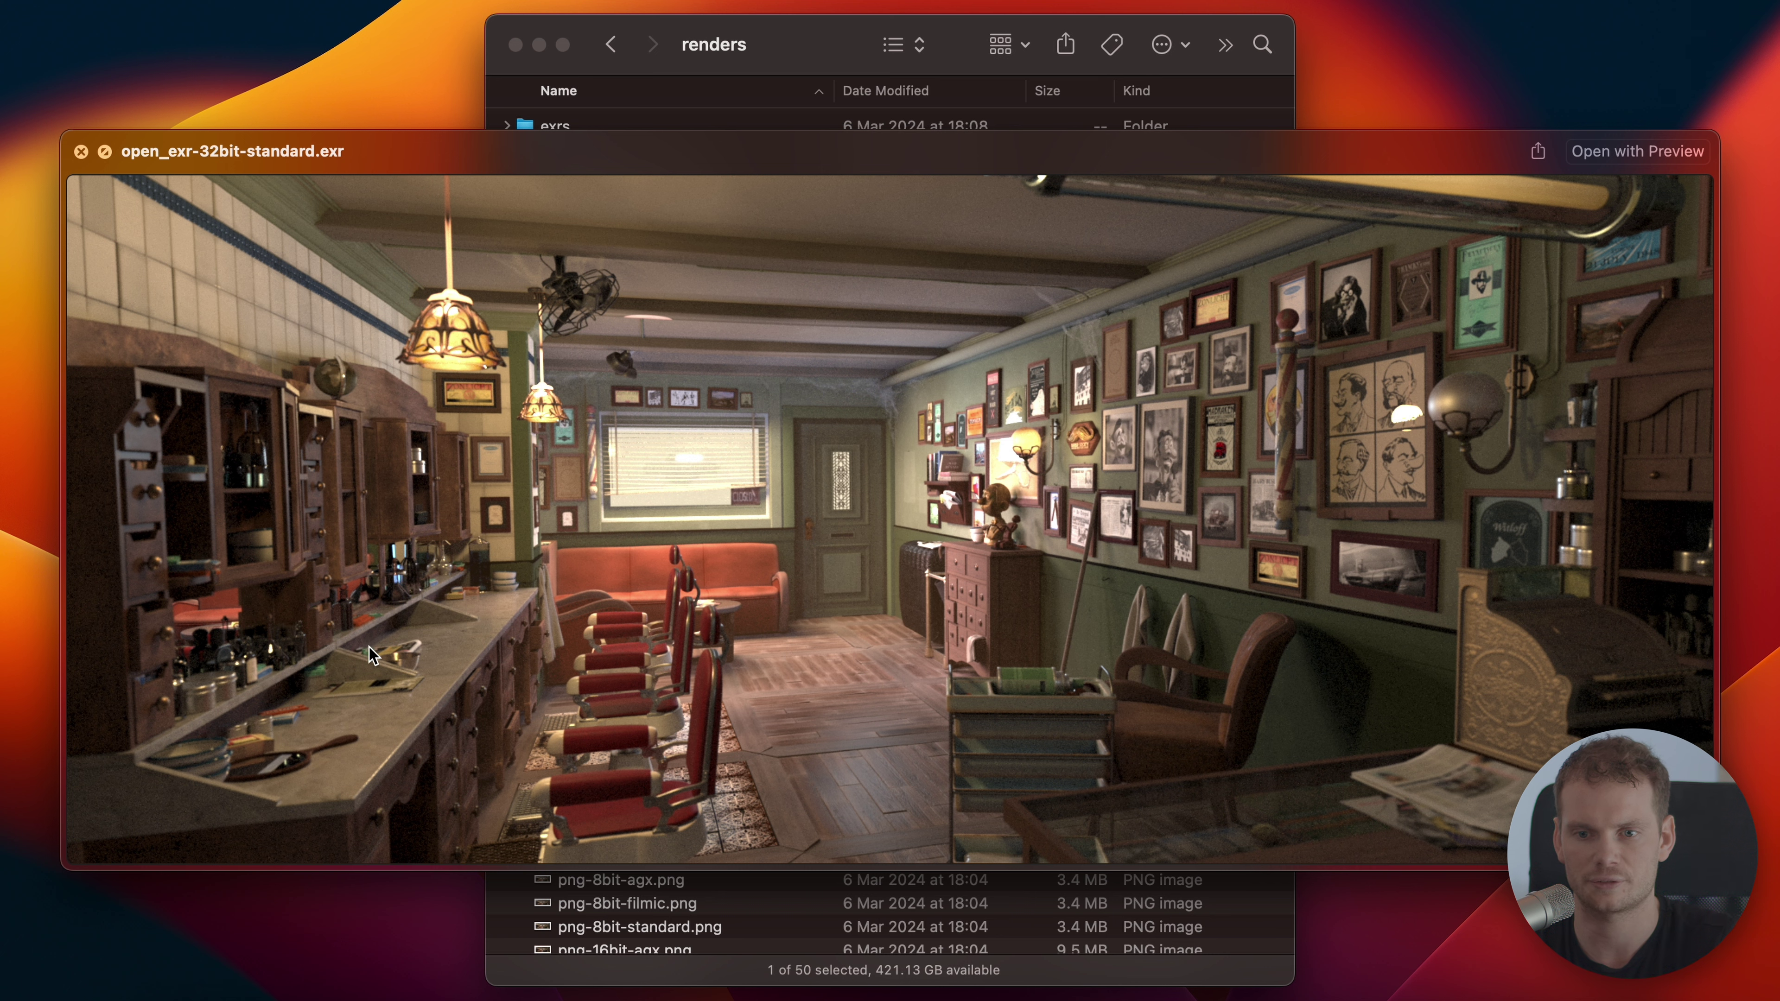
Step: Preview the 8-bit PNG renders and compare their AgX, Filmic and Standard versions
{"action": "key", "text": "Down"}
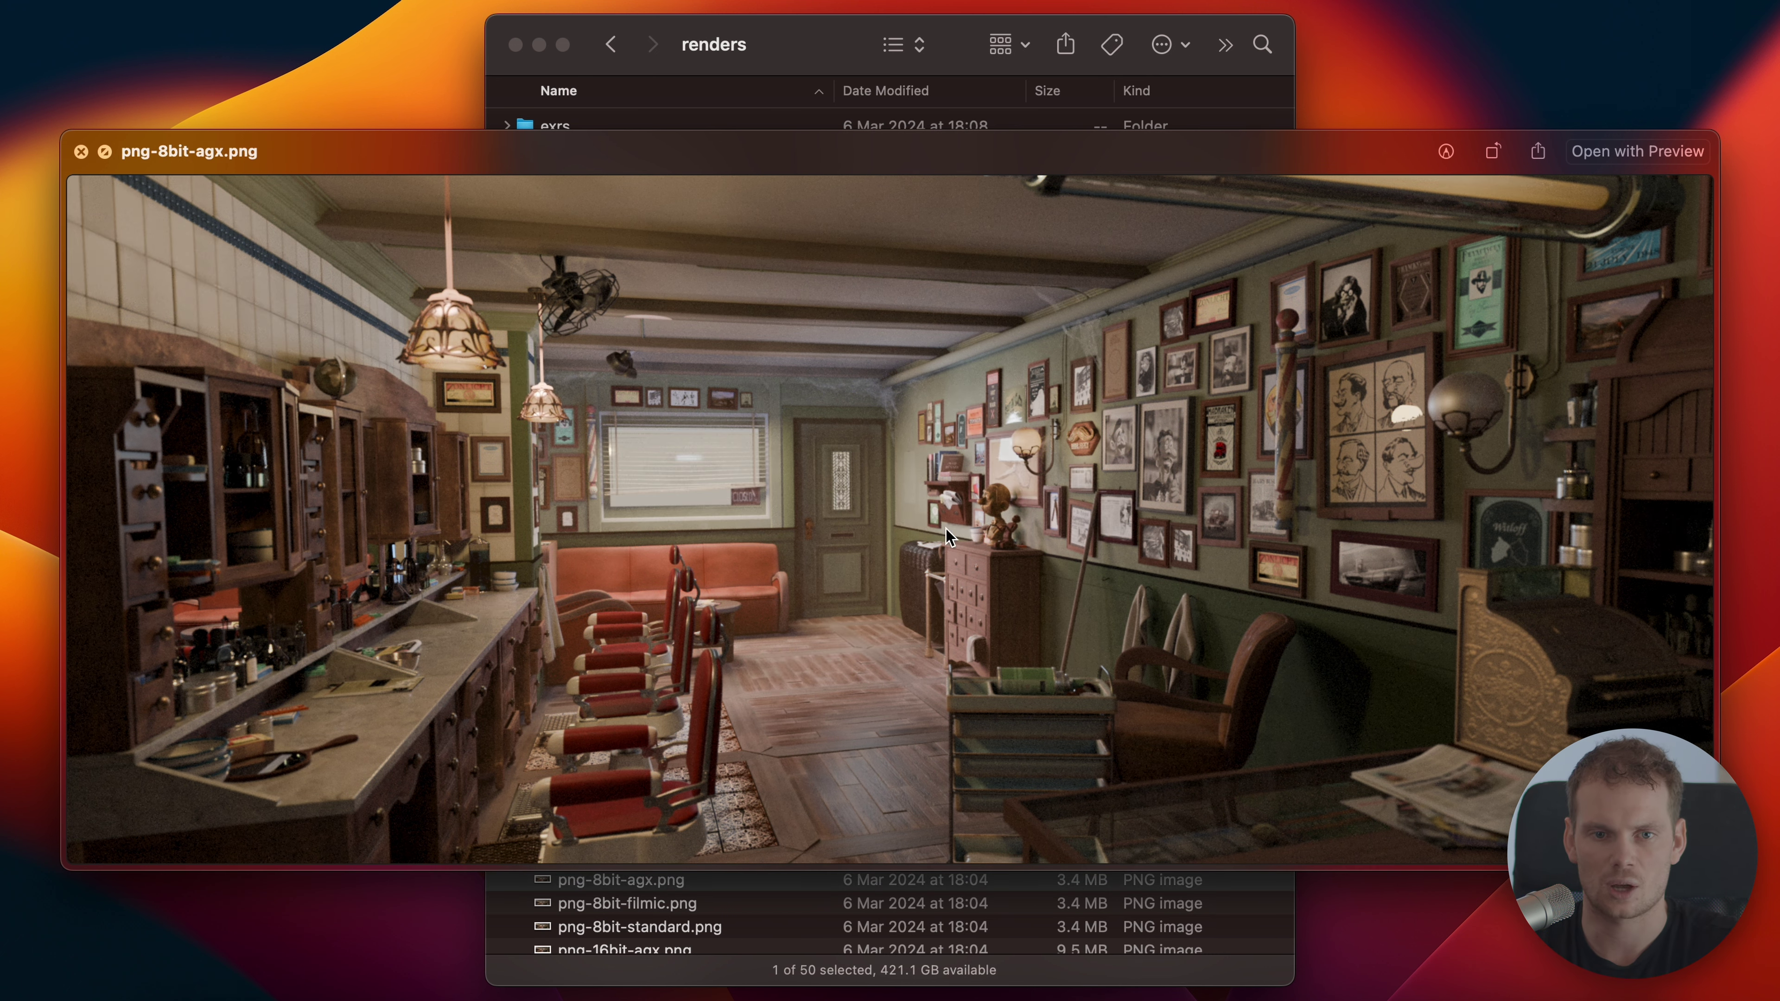
{"action": "key", "text": "space"}
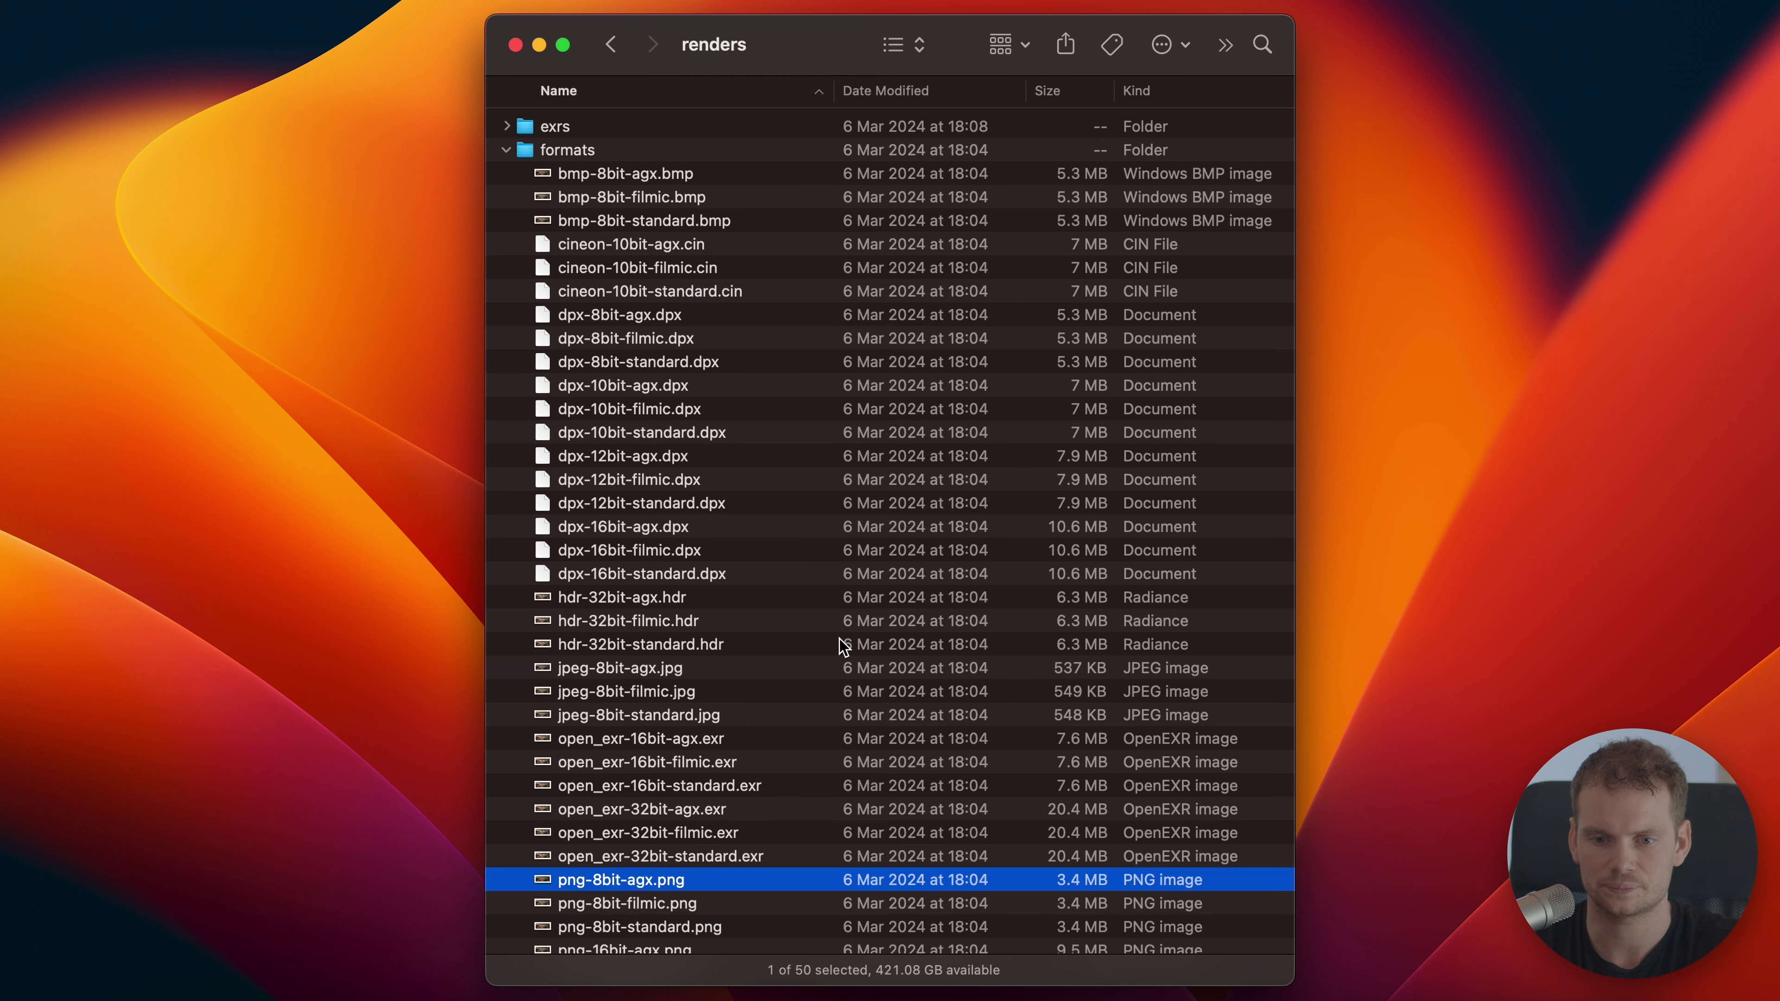
{"action": "scroll", "coordinate": [840, 639], "scroll_direction": "down", "scroll_amount": 5}
{"action": "key", "text": "space"}
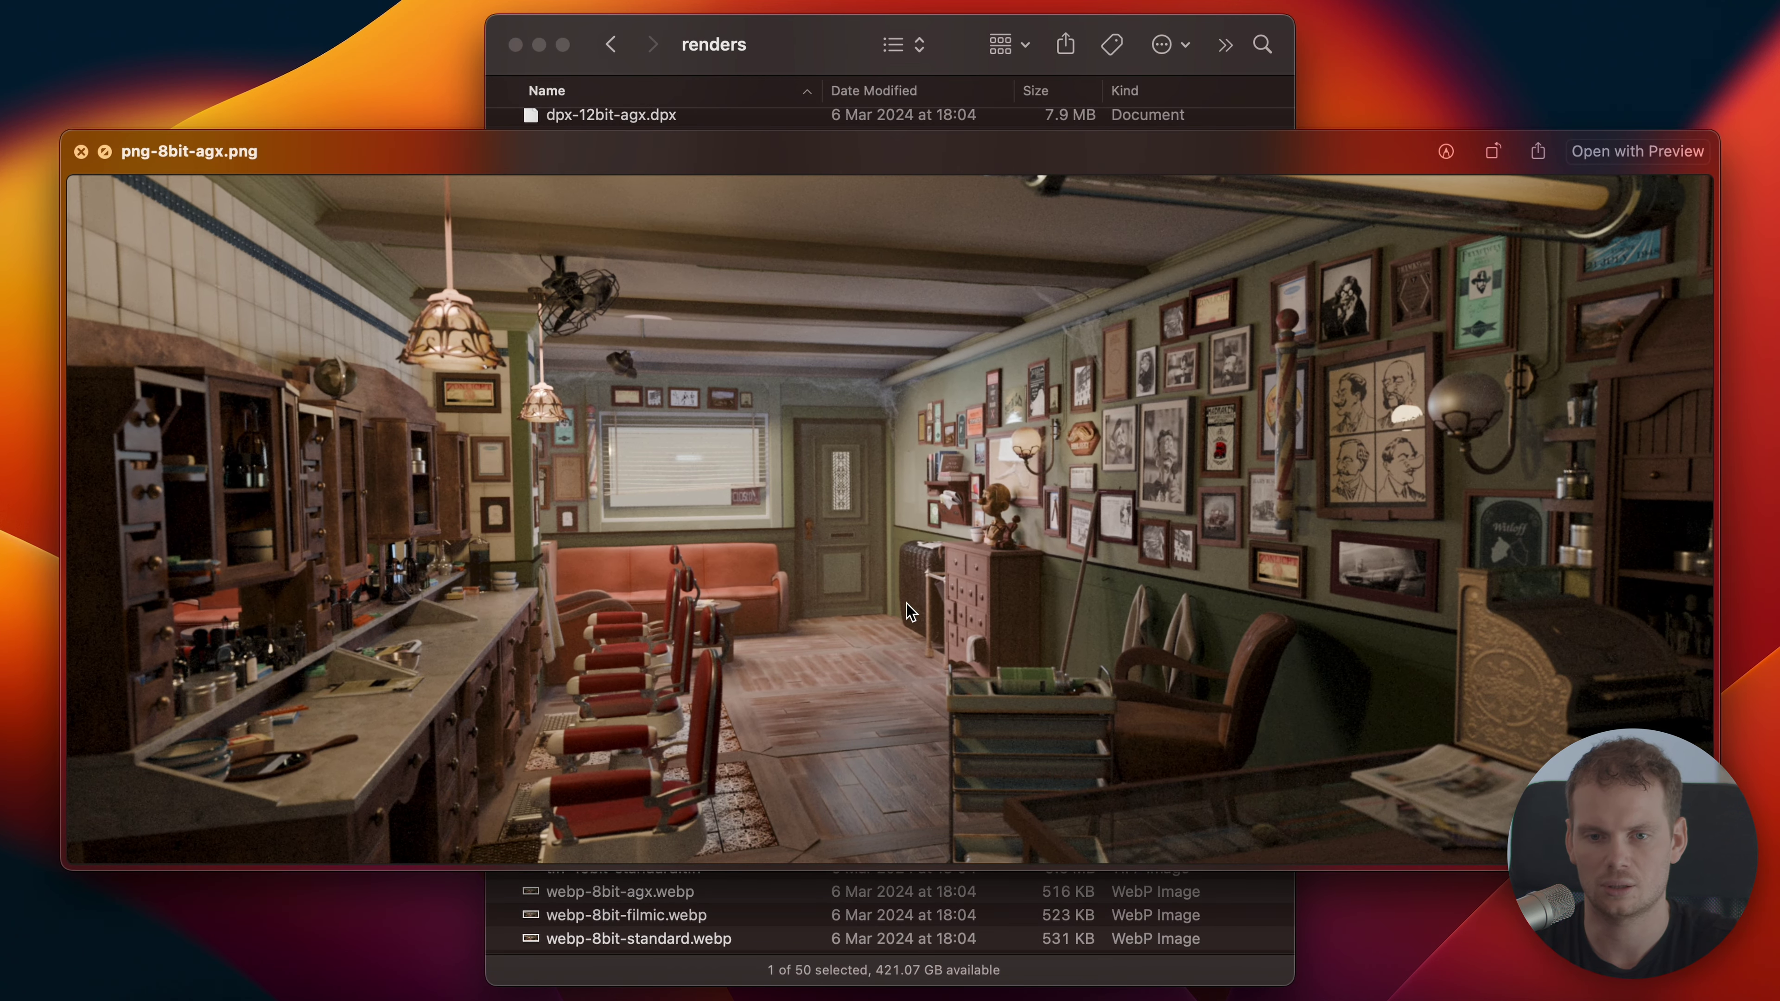
{"action": "key", "text": "Down"}
{"action": "key", "text": "Down"}
{"action": "key", "text": "Up"}
{"action": "key", "text": "Up"}
{"action": "key", "text": "Up"}
{"action": "key", "text": "Down"}
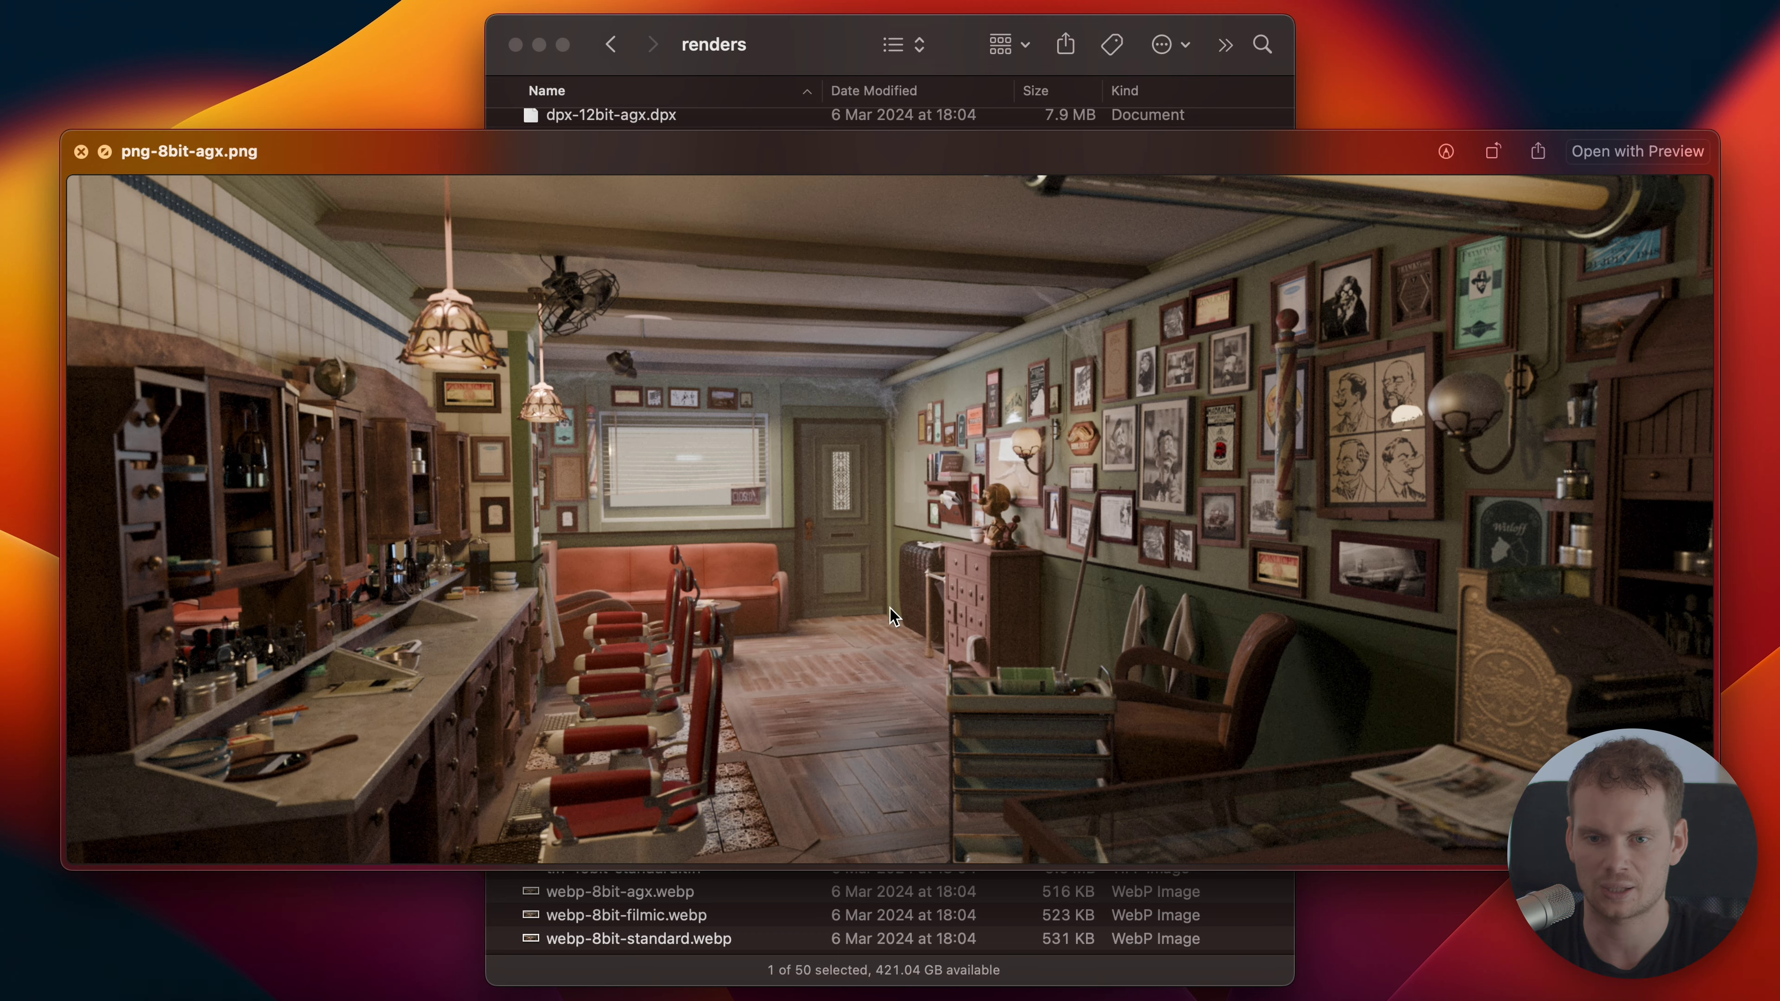
Step: Preview the 16-bit PNG renders from png-16bit-agx.png to png-16bit-standard.png
{"action": "key", "text": "space"}
{"action": "key", "text": "Down"}
{"action": "key", "text": "Down"}
{"action": "key", "text": "Down"}
{"action": "key", "text": "space"}
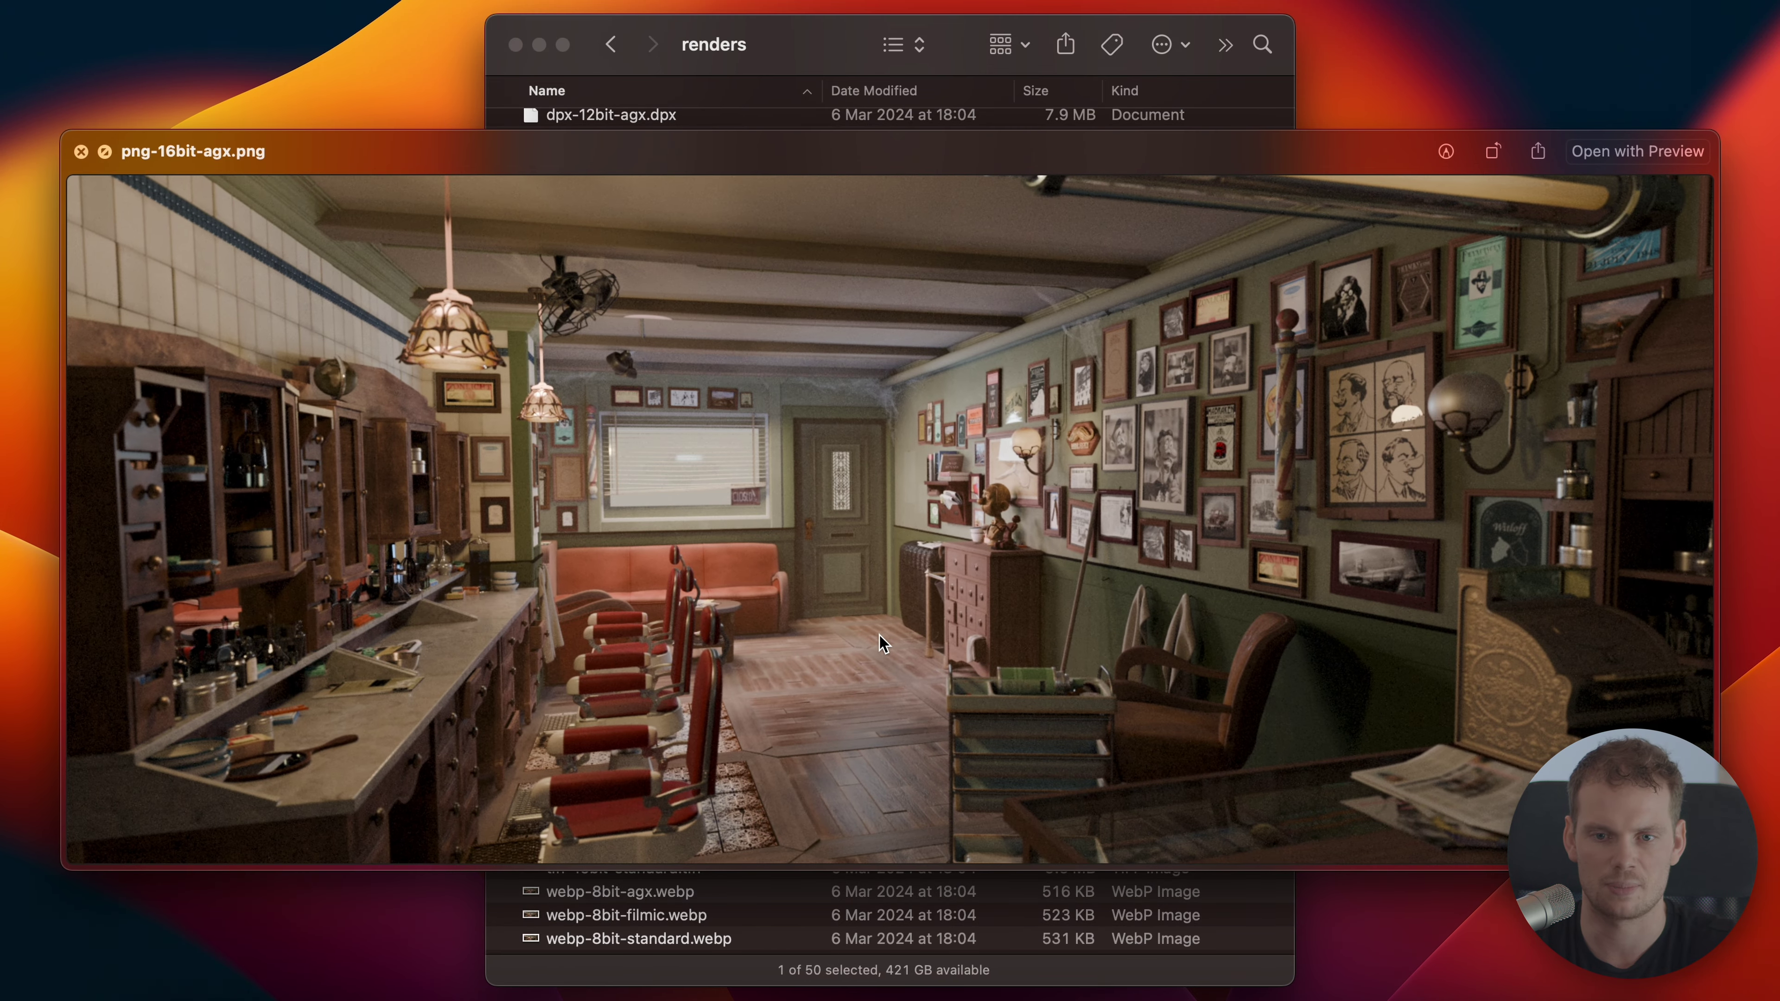
{"action": "key", "text": "Down"}
{"action": "key", "text": "Down"}
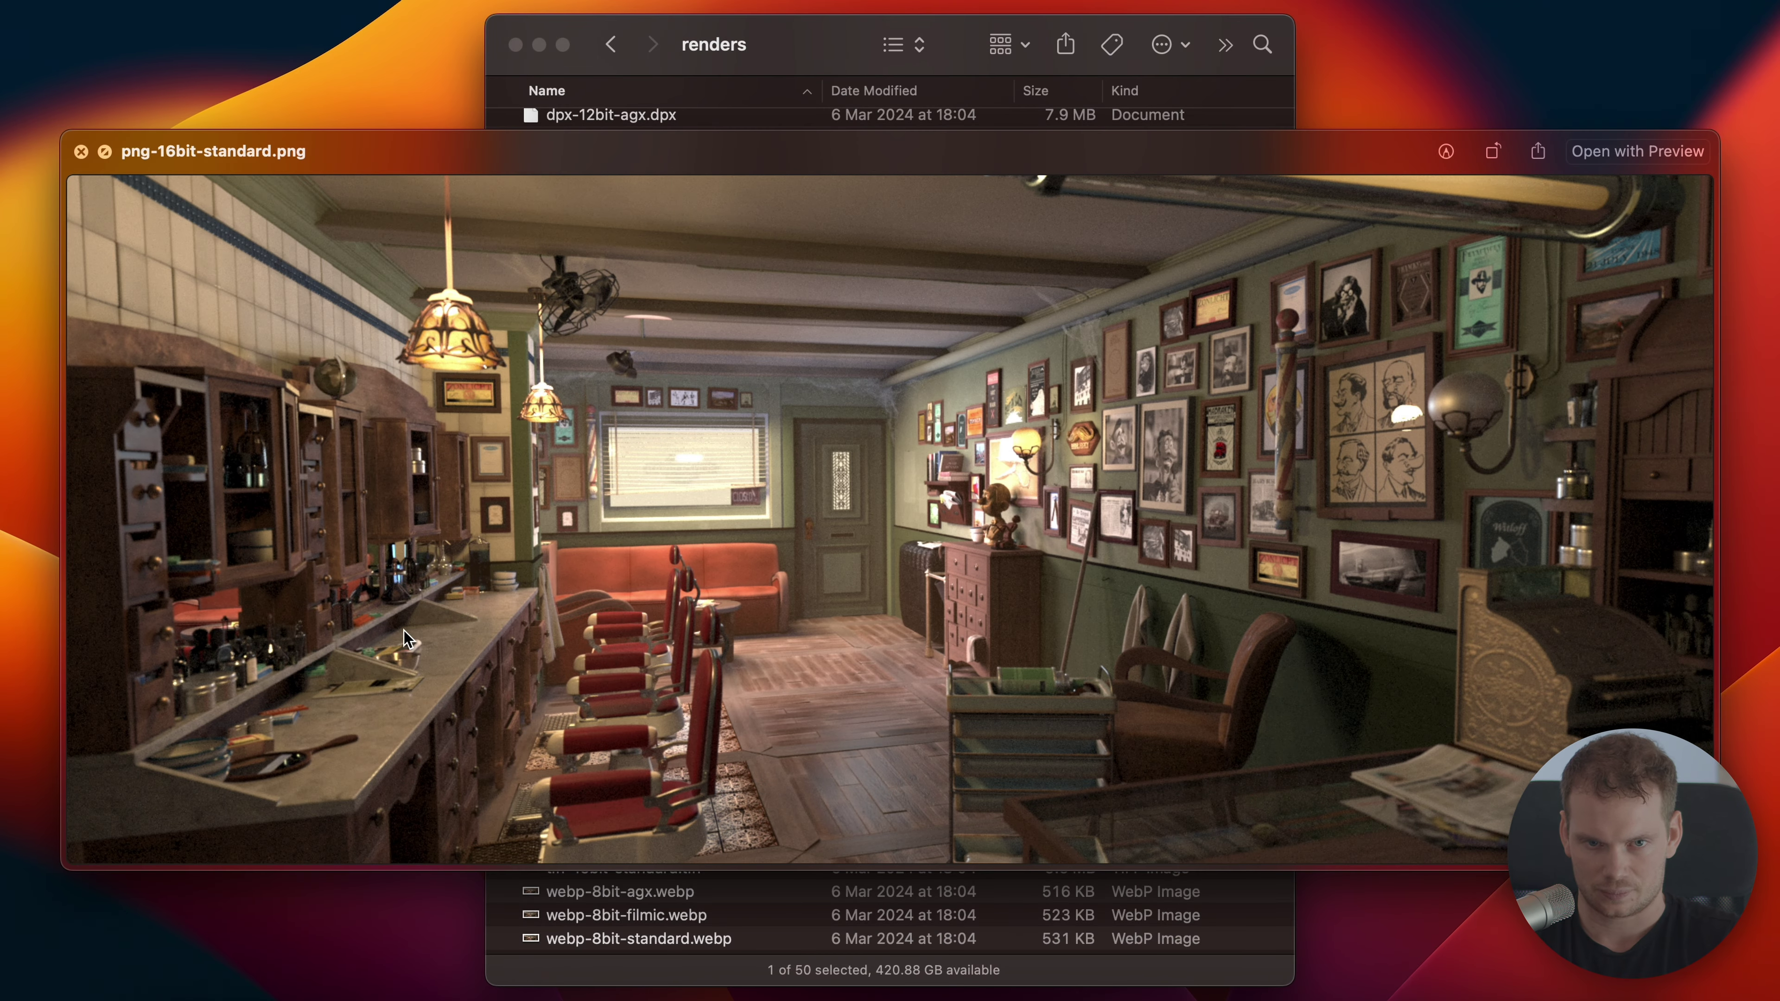
Step: Step the preview through the AgX, Filmic and Standard versions of the 8-bit Targa render
{"action": "key", "text": "Down"}
{"action": "key", "text": "Down"}
{"action": "key", "text": "Down"}
{"action": "key", "text": "Down"}
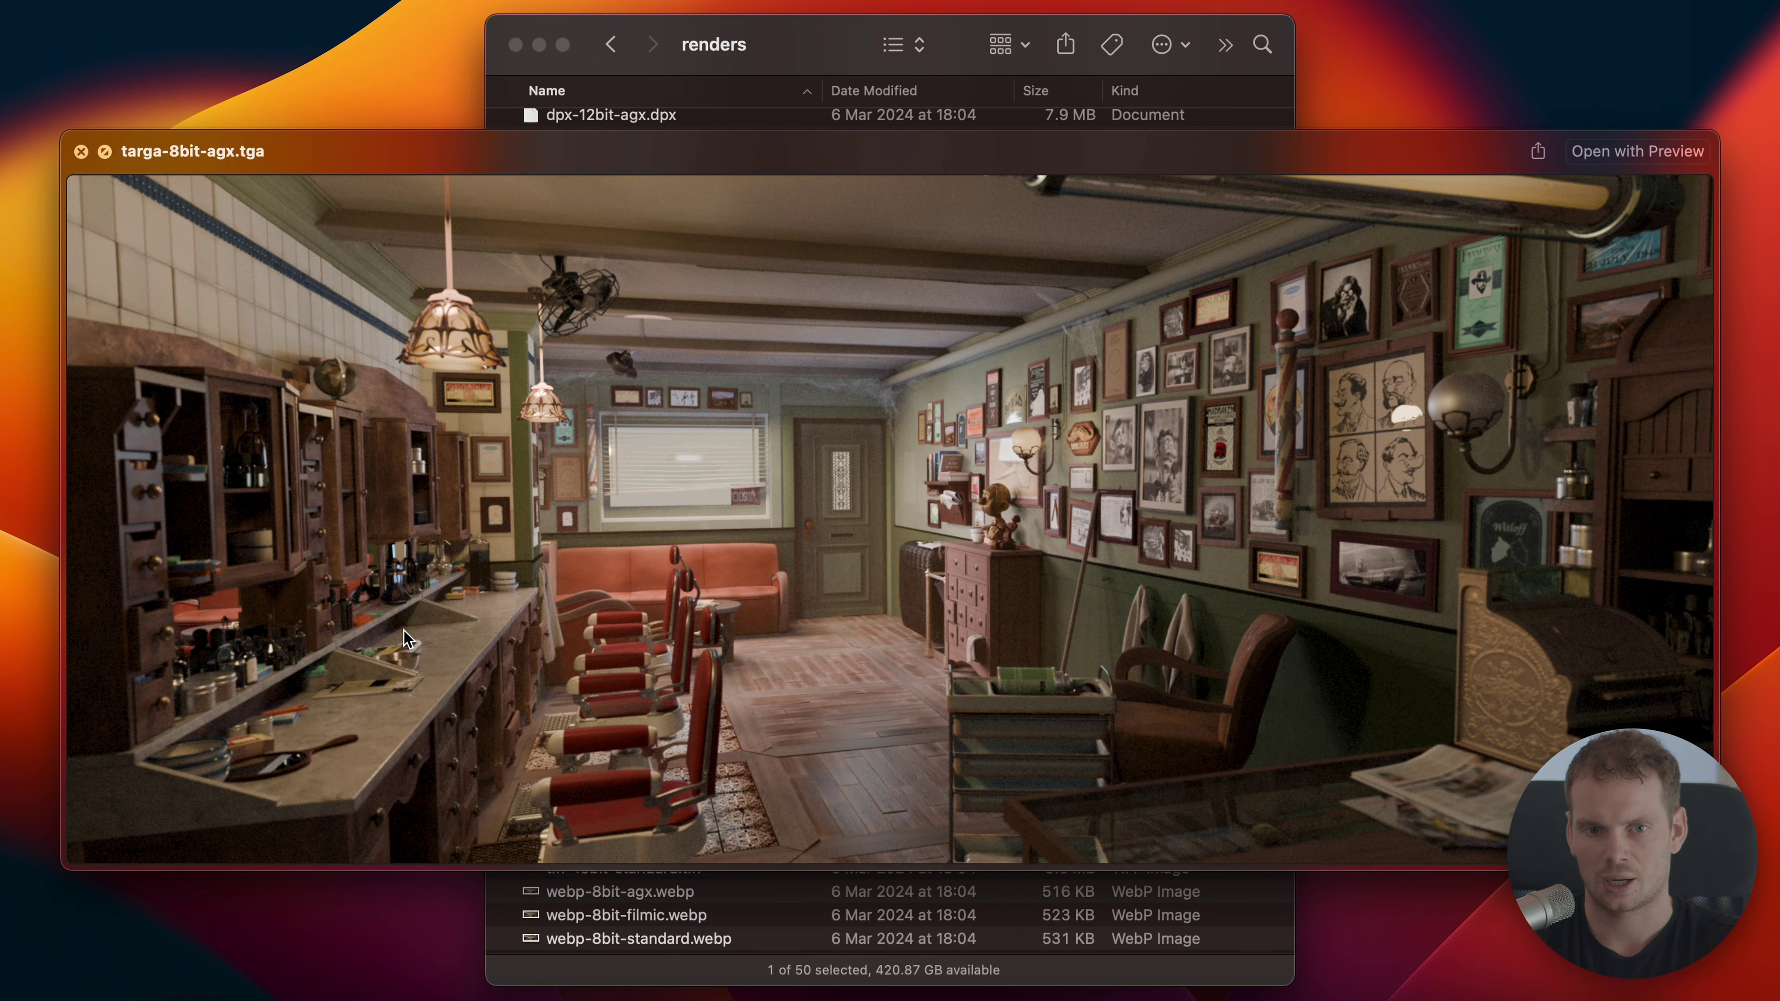
{"action": "key", "text": "Down"}
{"action": "key", "text": "Down"}
Step: Step the preview through the AgX, Filmic and Standard versions of the 8-bit and 16-bit TIFF renders
{"action": "key", "text": "Down"}
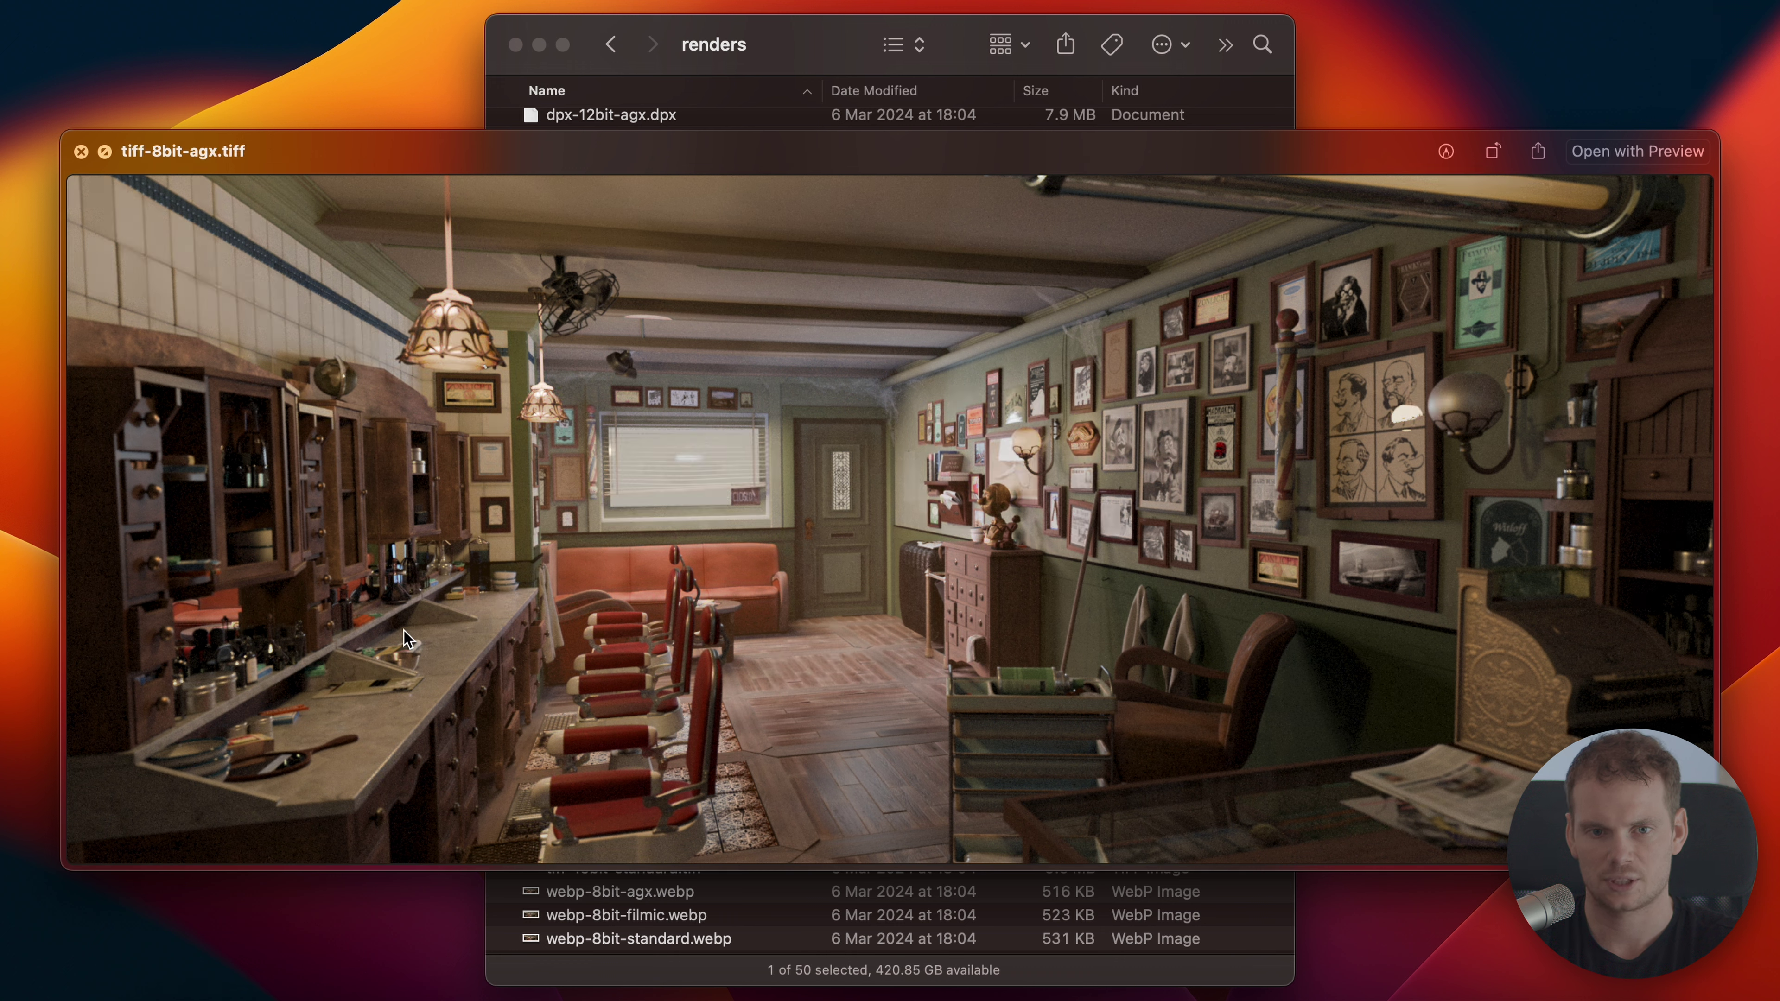
{"action": "key", "text": "Down"}
{"action": "key", "text": "Down"}
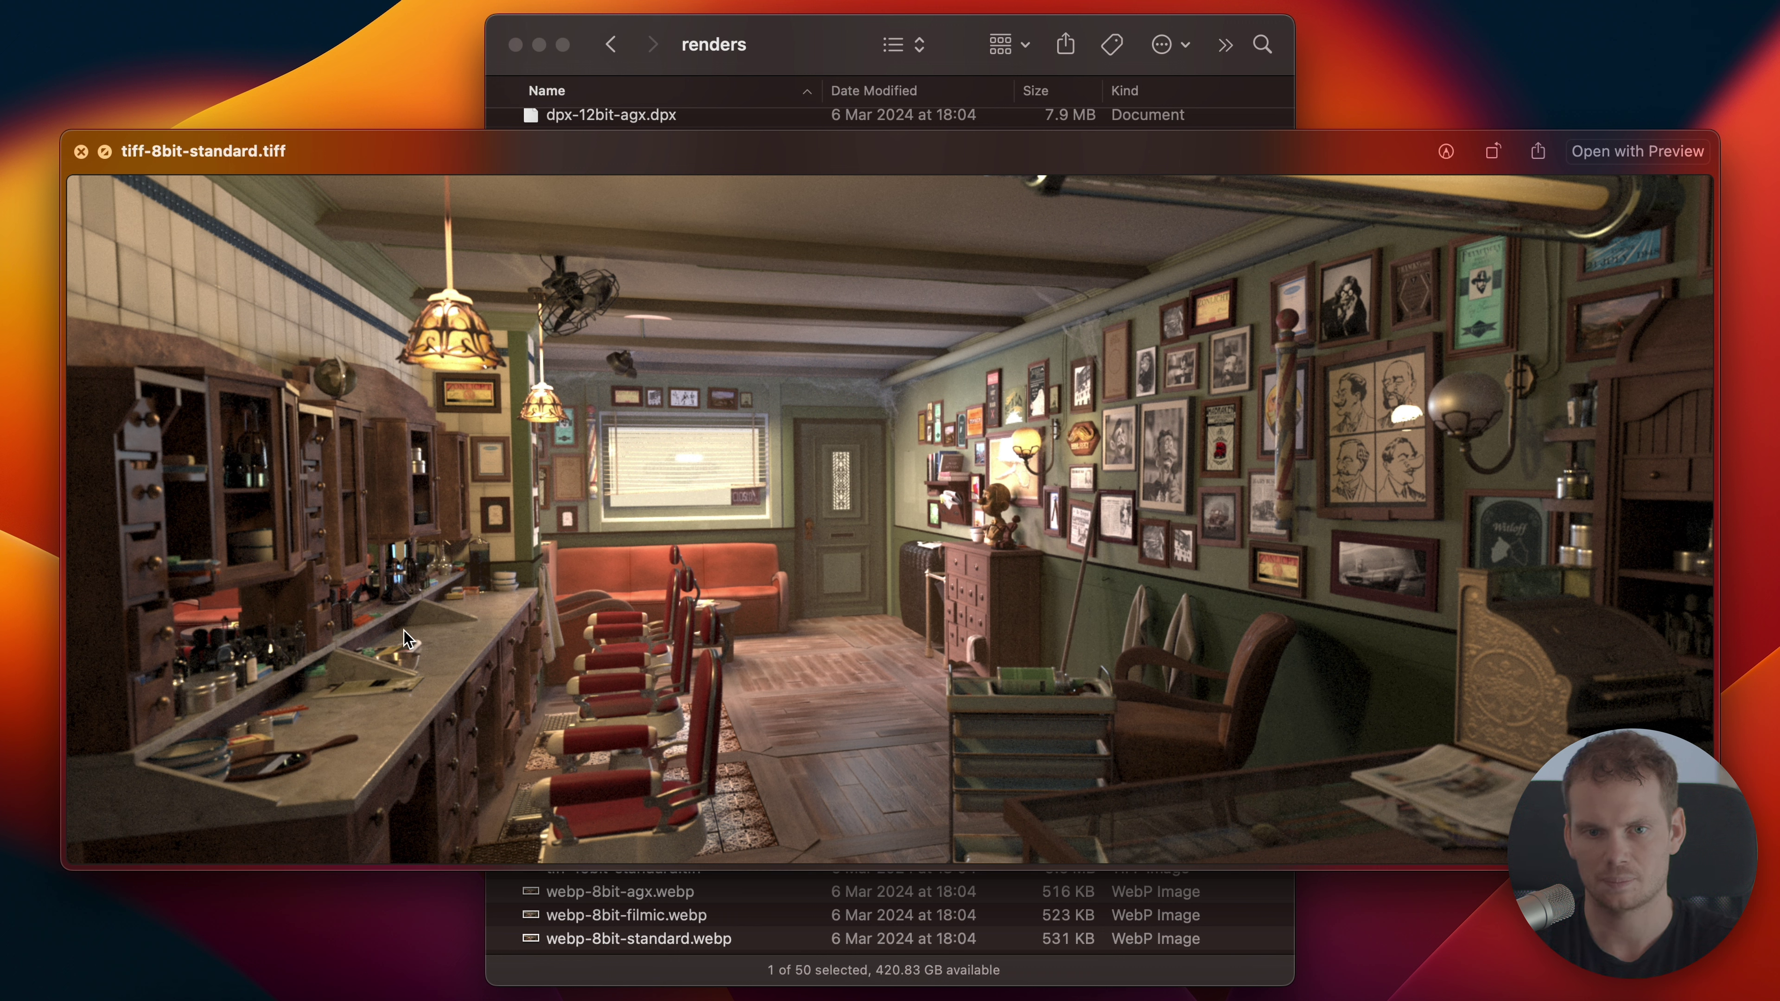
{"action": "key", "text": "Down"}
{"action": "key", "text": "Down"}
{"action": "key", "text": "Down"}
Step: Compare the AgX and Filmic versions of the 8-bit WebP render in the preview
{"action": "key", "text": "Down"}
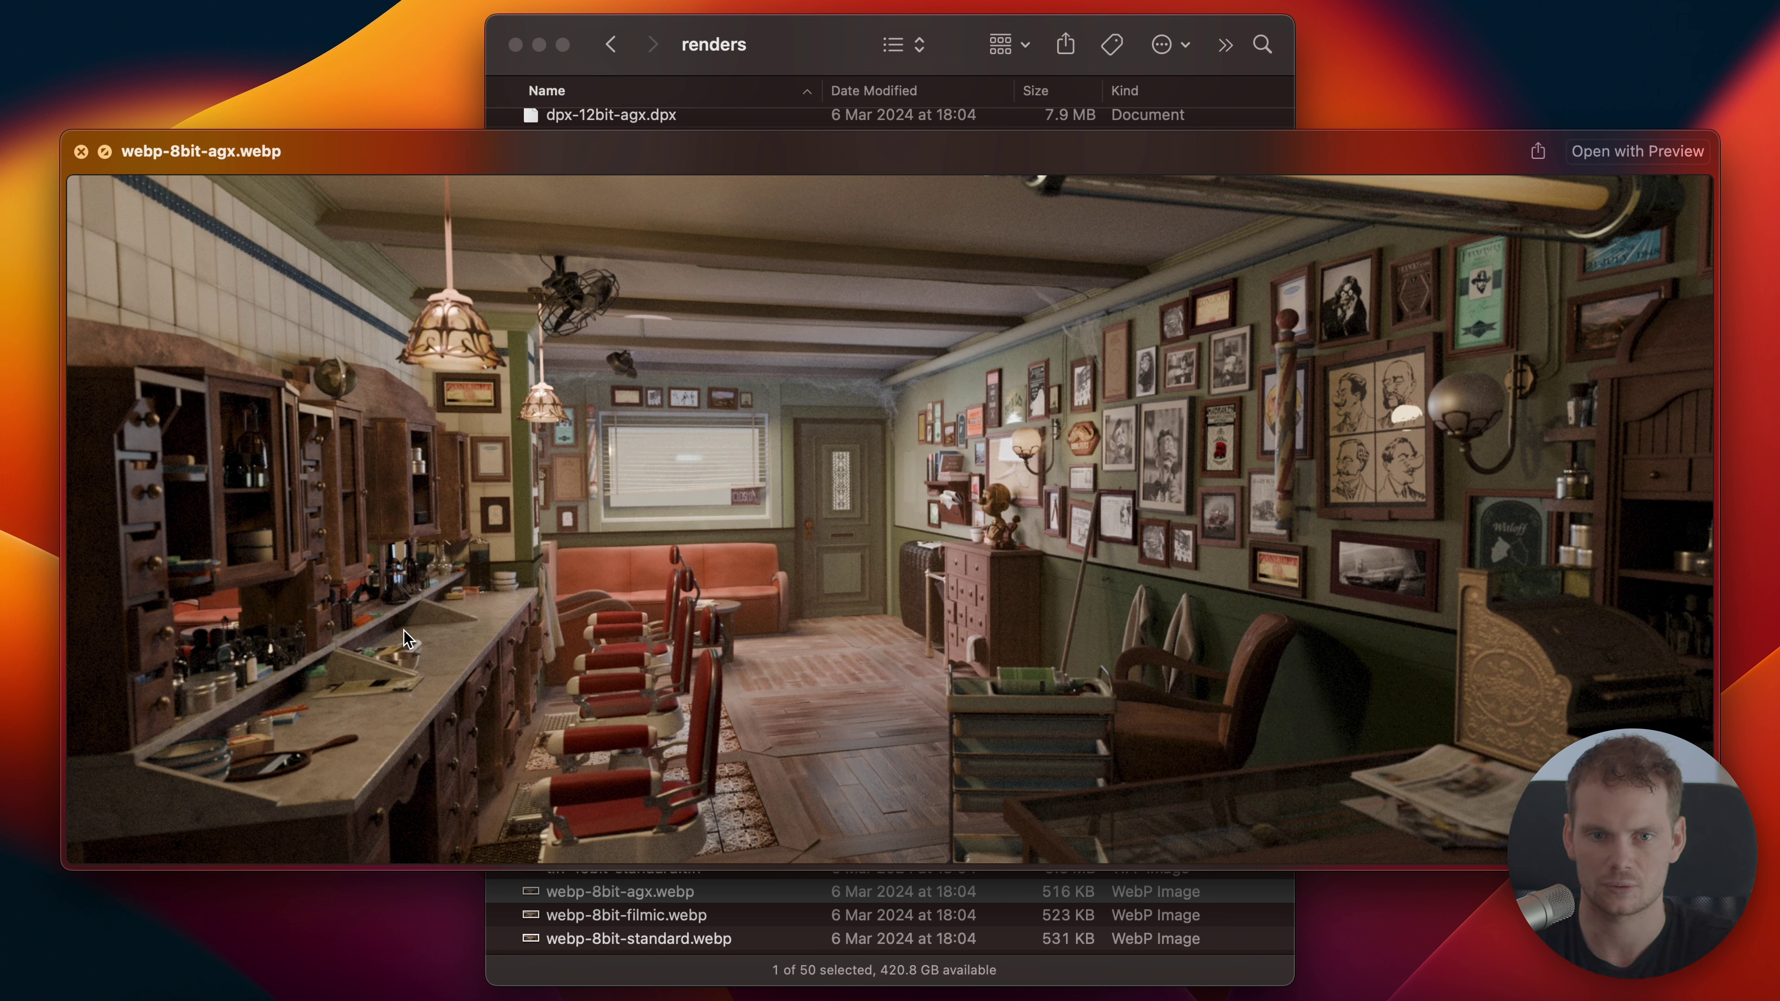
{"action": "key", "text": "Down"}
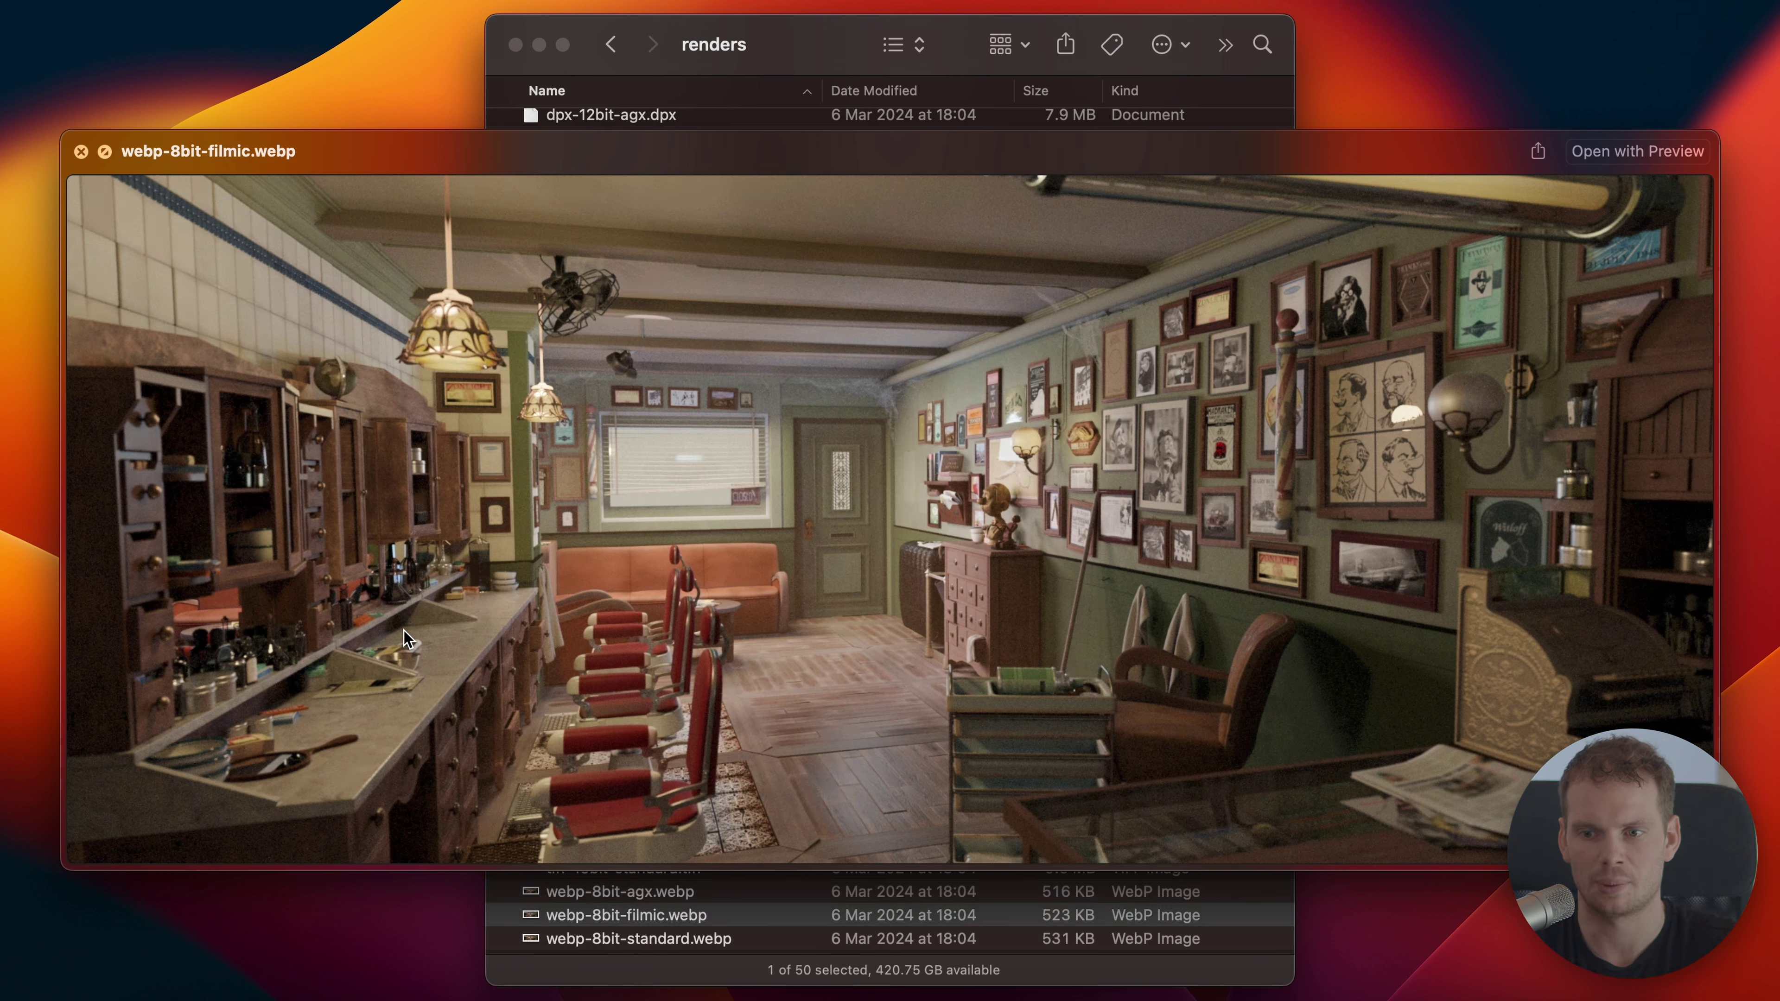
{"action": "key", "text": "Up"}
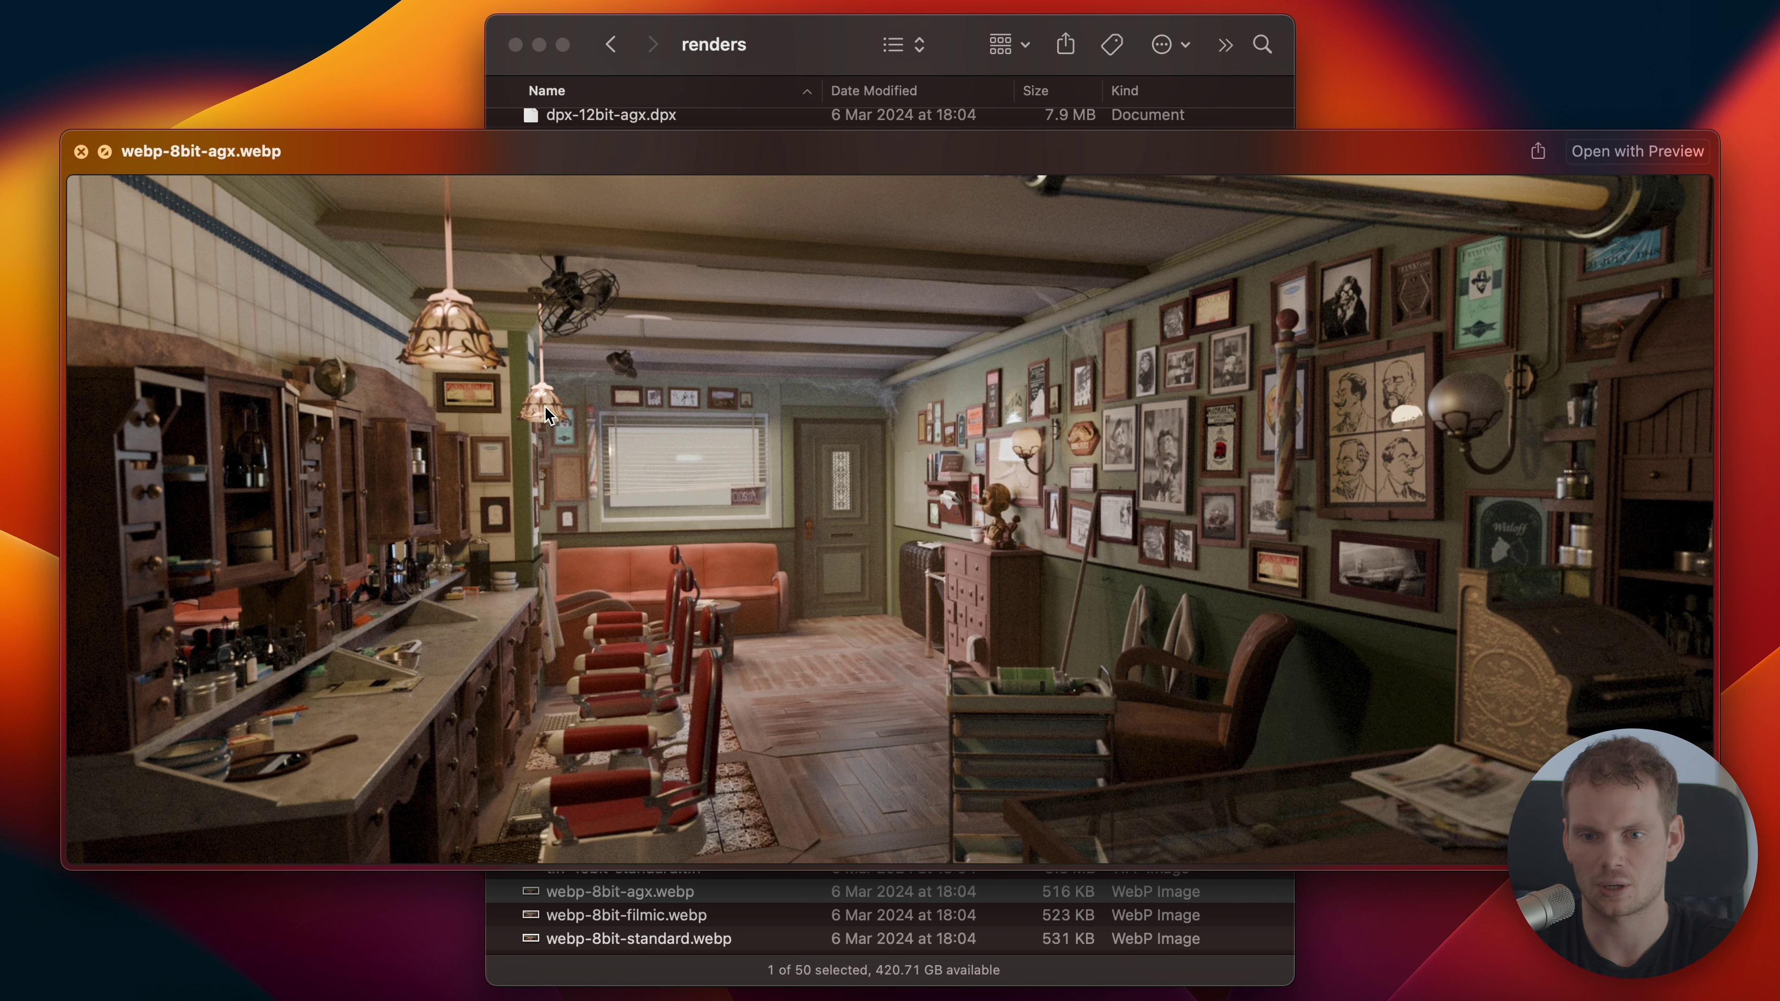
{"action": "key", "text": "Down"}
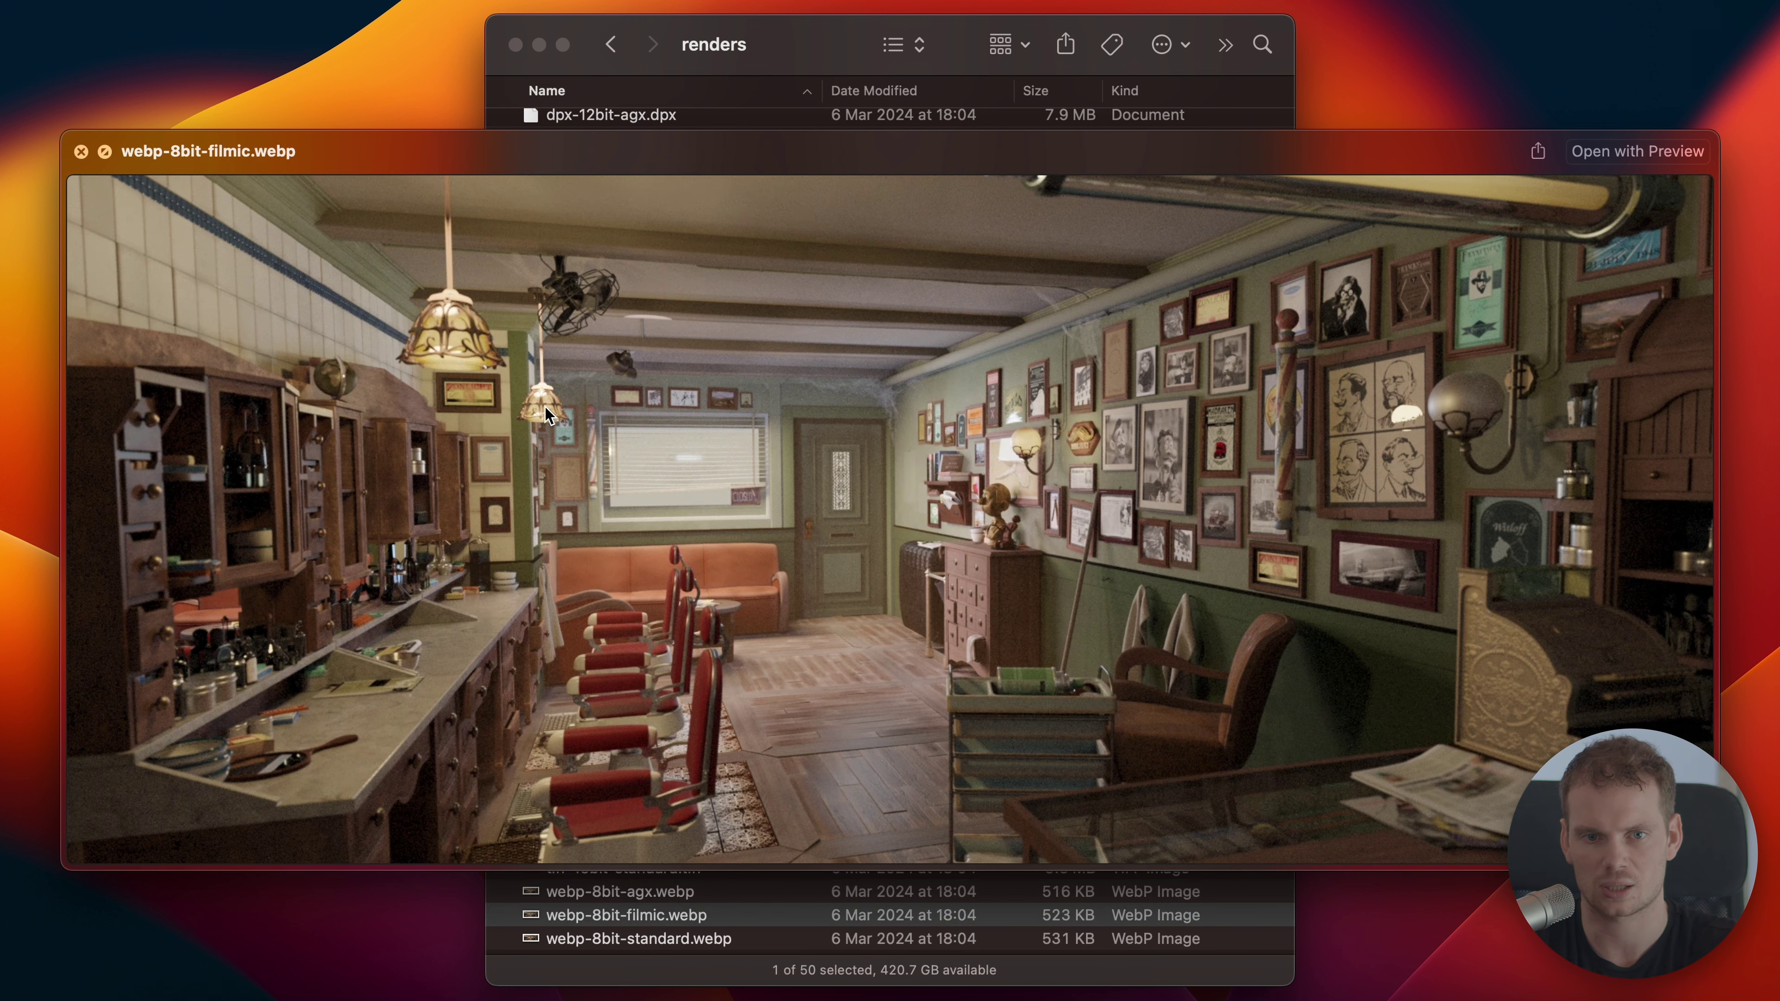
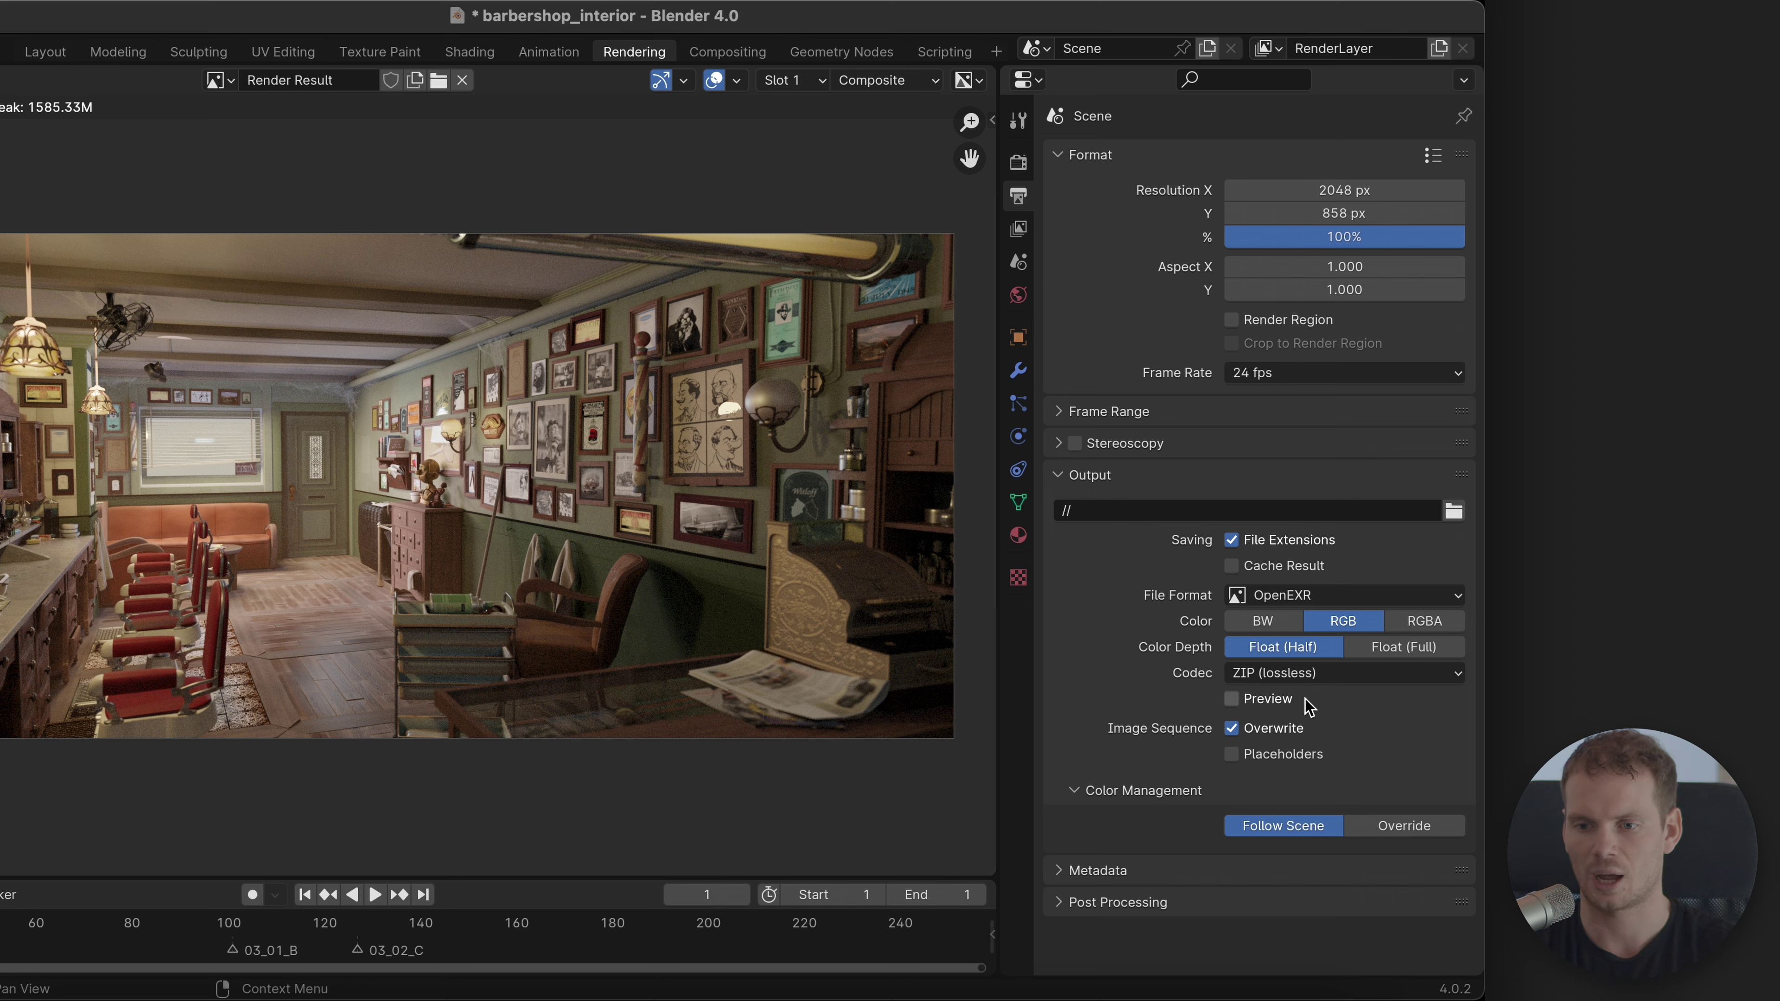
Step: Switch to Blender and check the OpenEXR codec options, trying the Float (Full) color depth and returning to Float (Half)
{"action": "left_click", "coordinate": [1280, 675]}
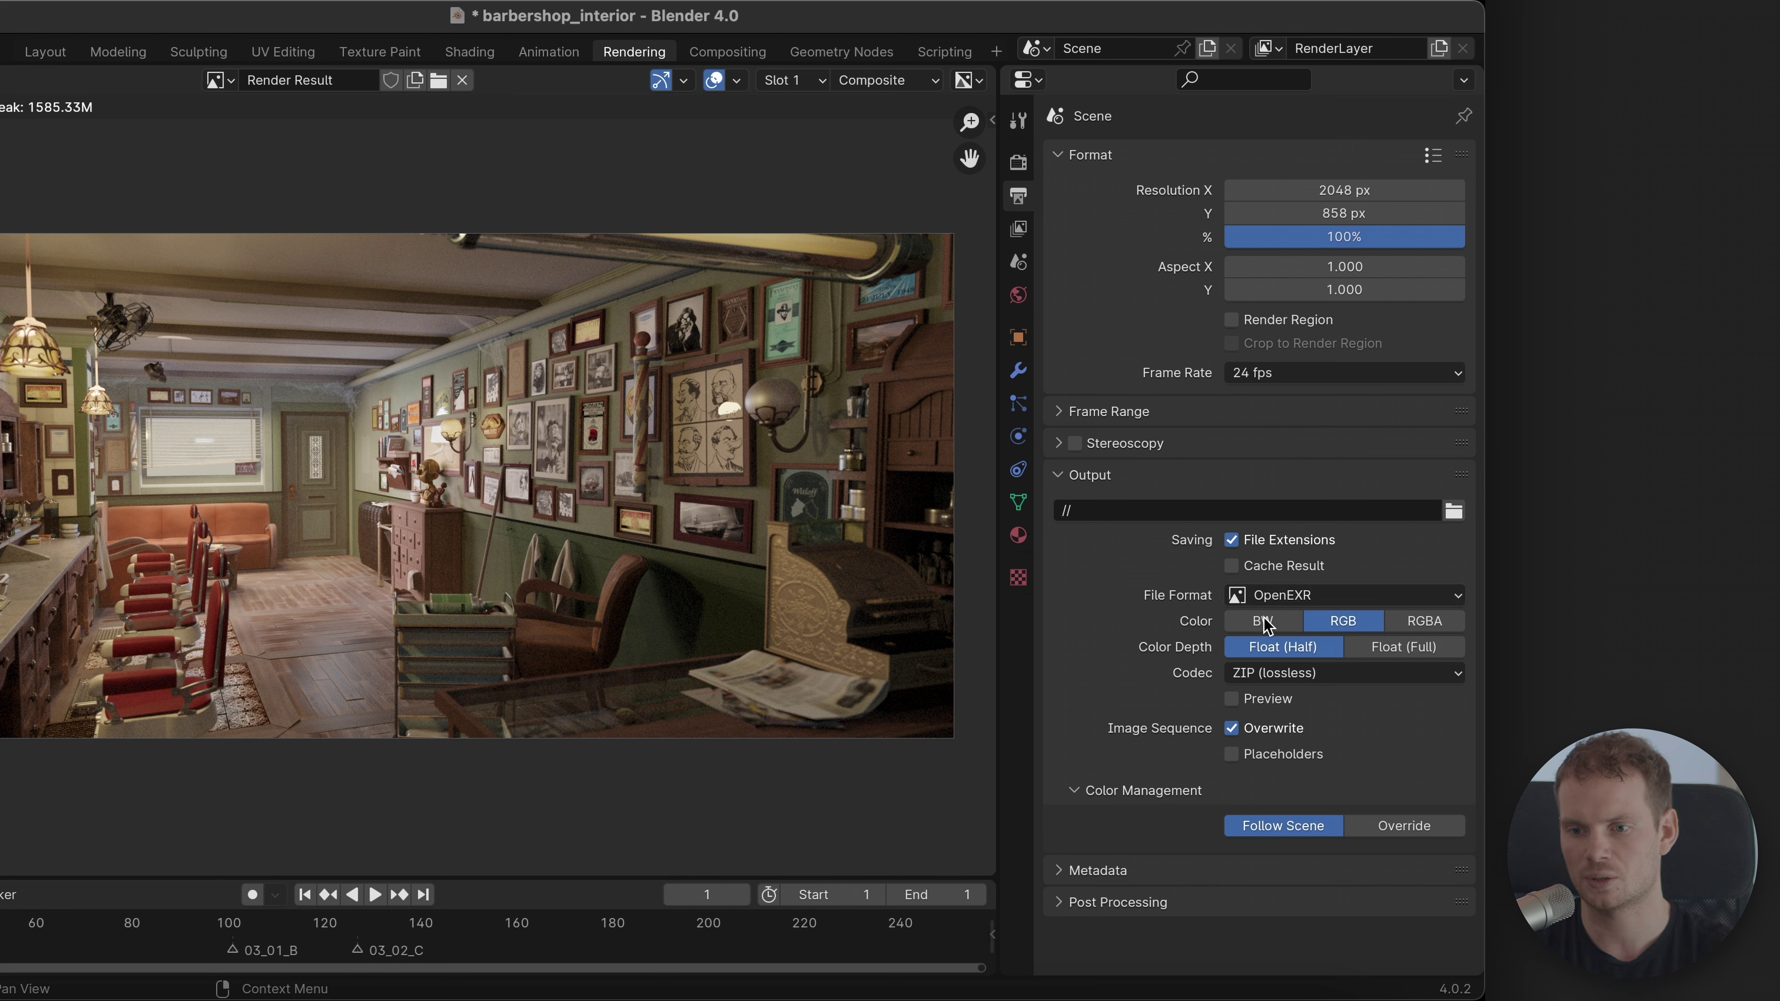
{"action": "left_click", "coordinate": [1417, 648]}
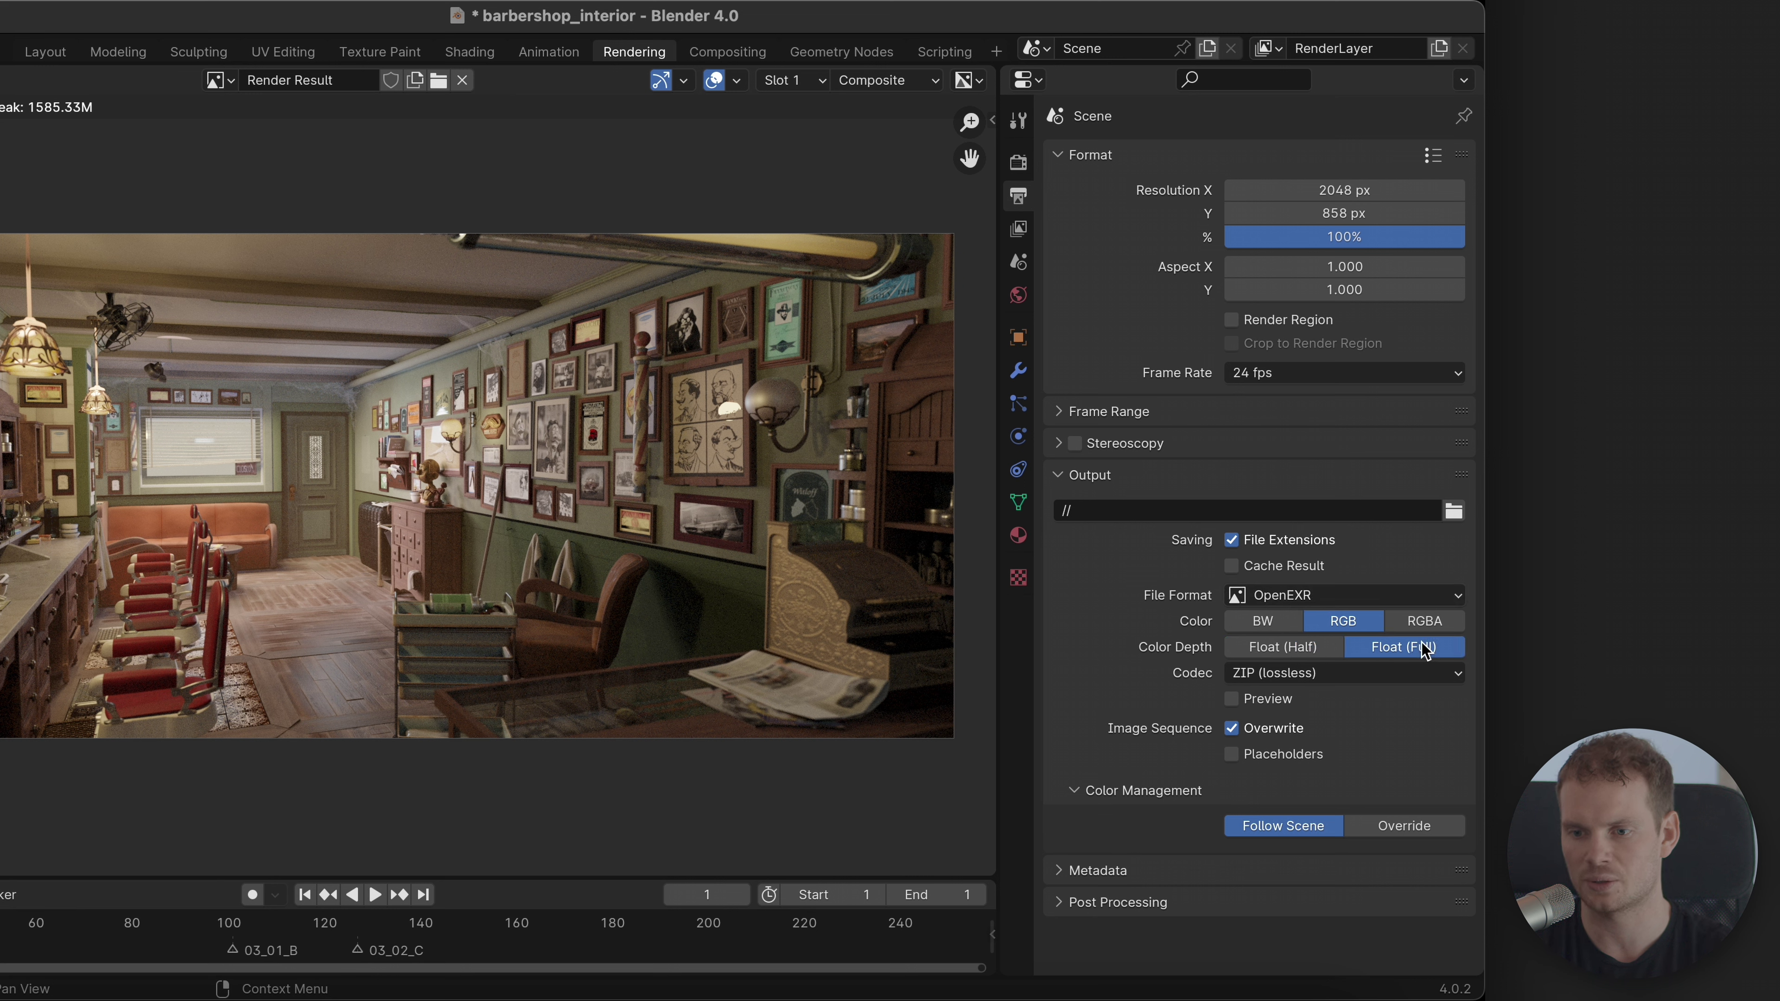
{"action": "left_click", "coordinate": [1277, 647]}
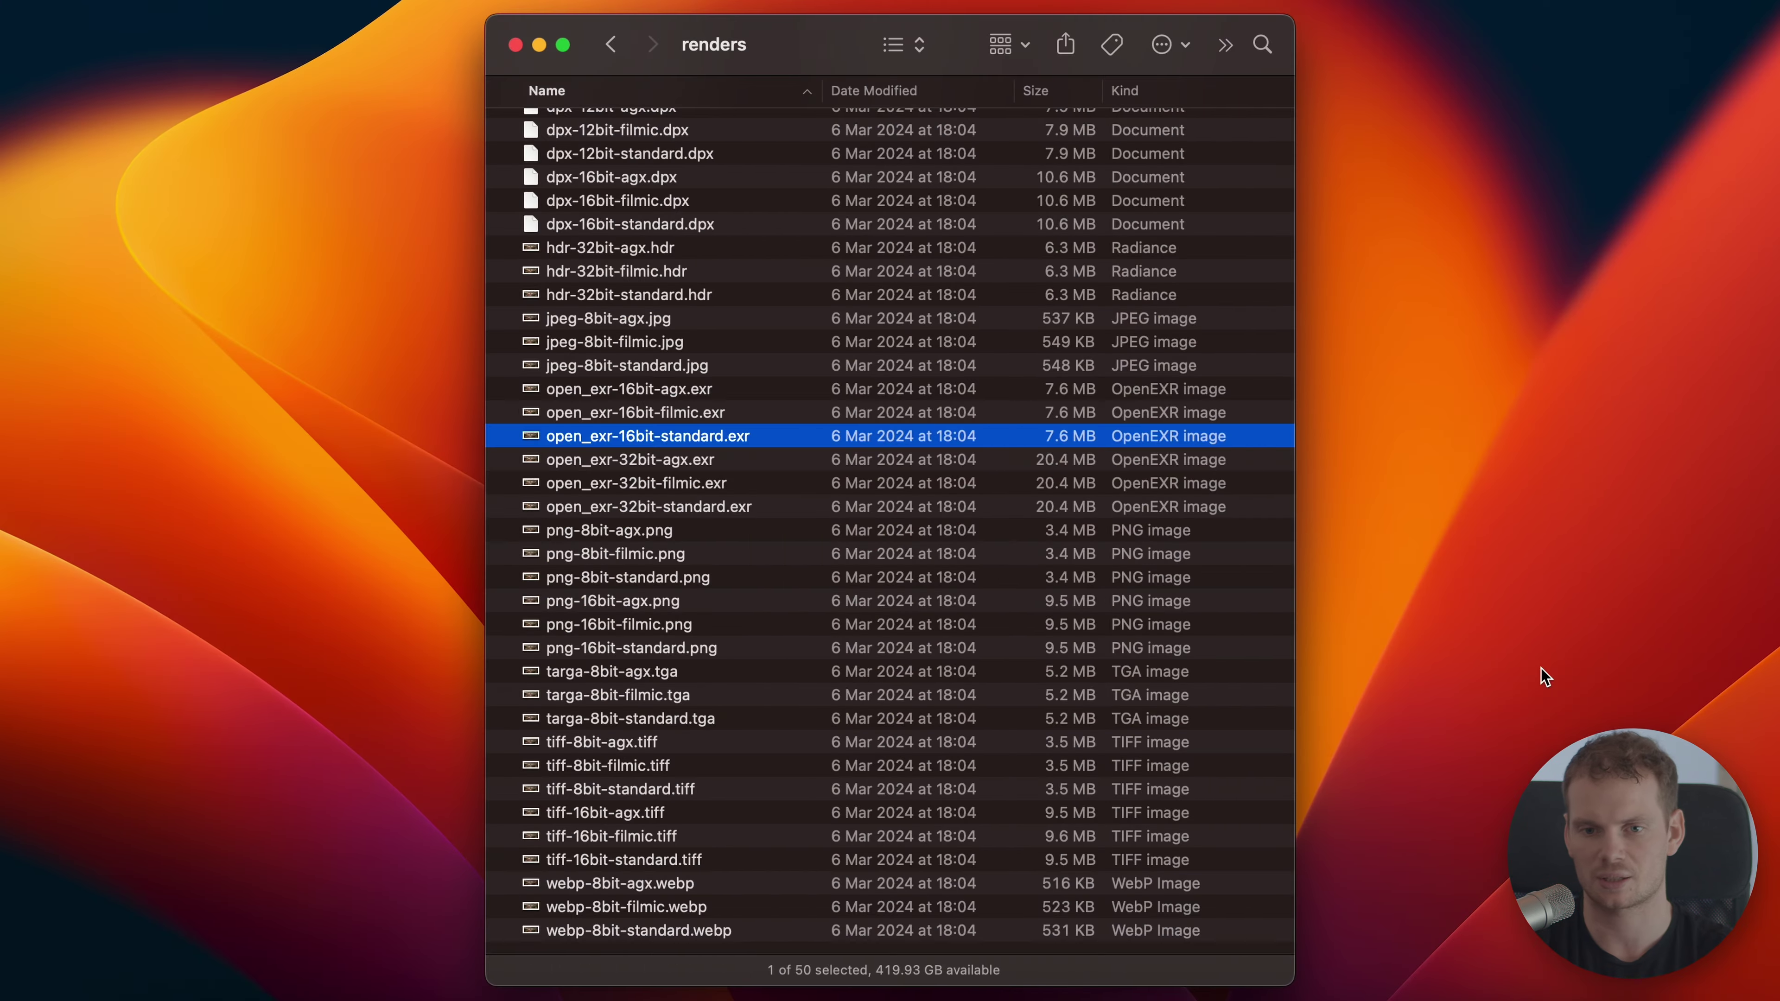
Step: Back in Finder, expand the exrs folder in place of the formats folder and preview 16bit-b44.exr
{"action": "scroll", "coordinate": [591, 317], "scroll_direction": "up", "scroll_amount": 10}
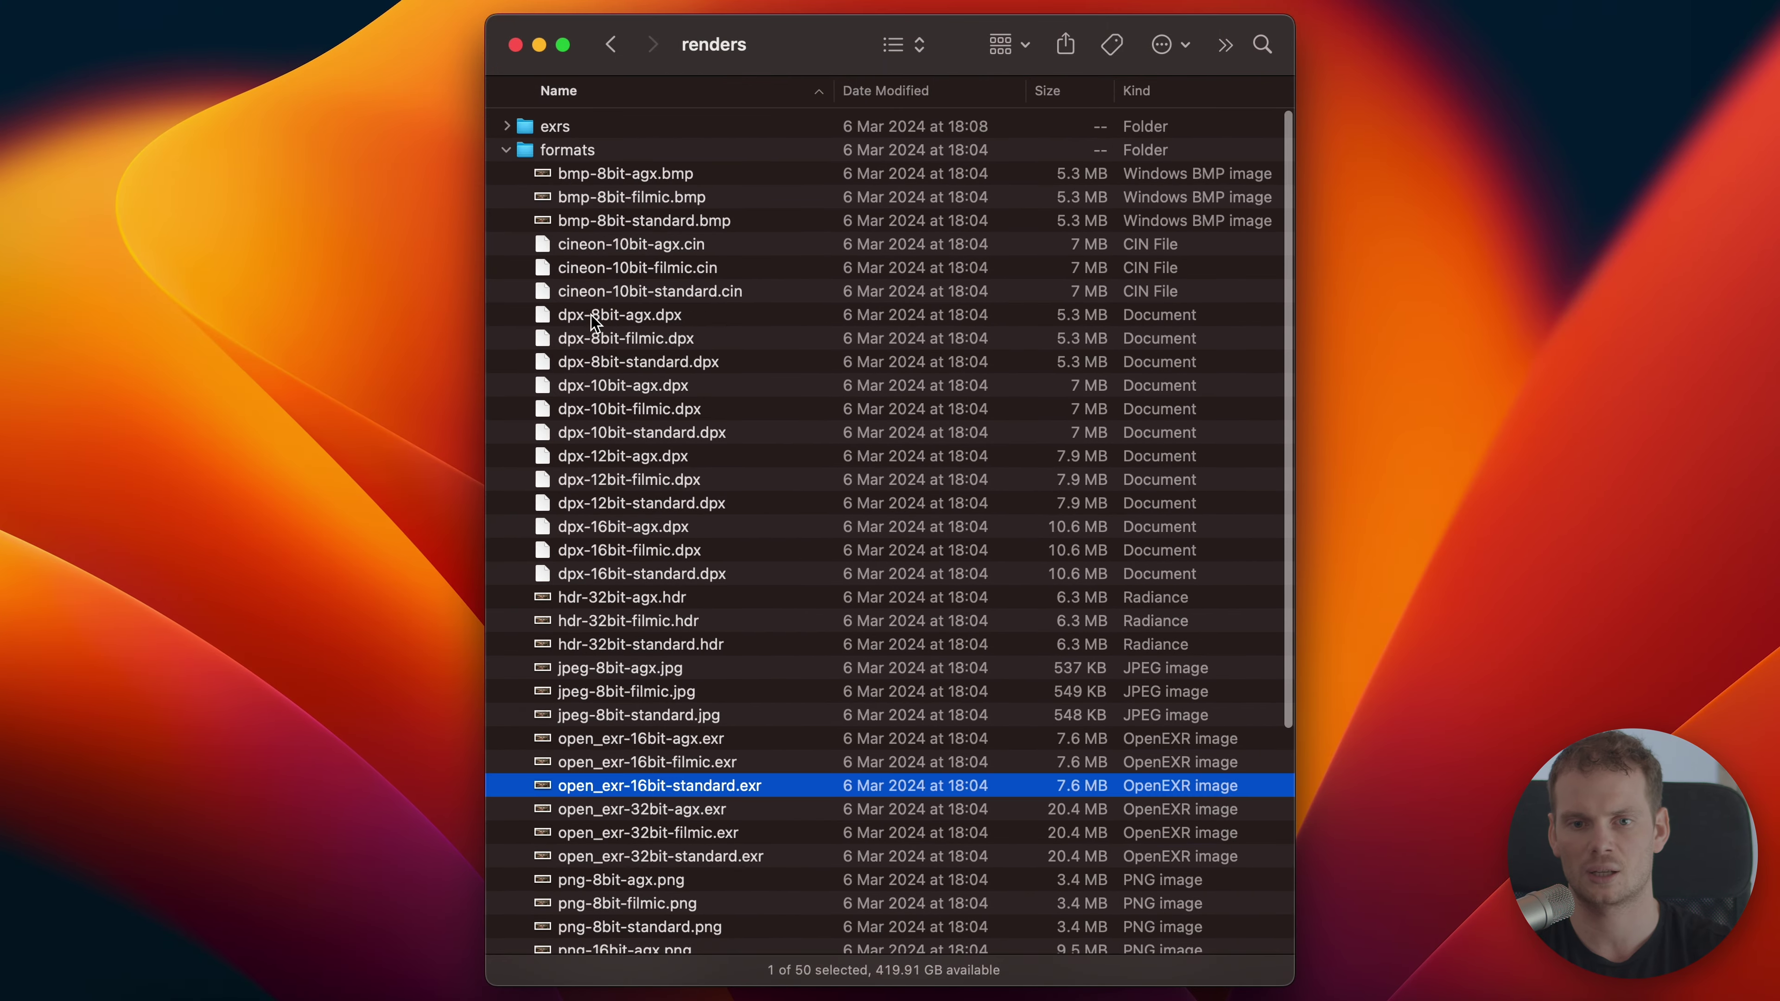
{"action": "left_click", "coordinate": [506, 150]}
{"action": "left_click", "coordinate": [507, 126]}
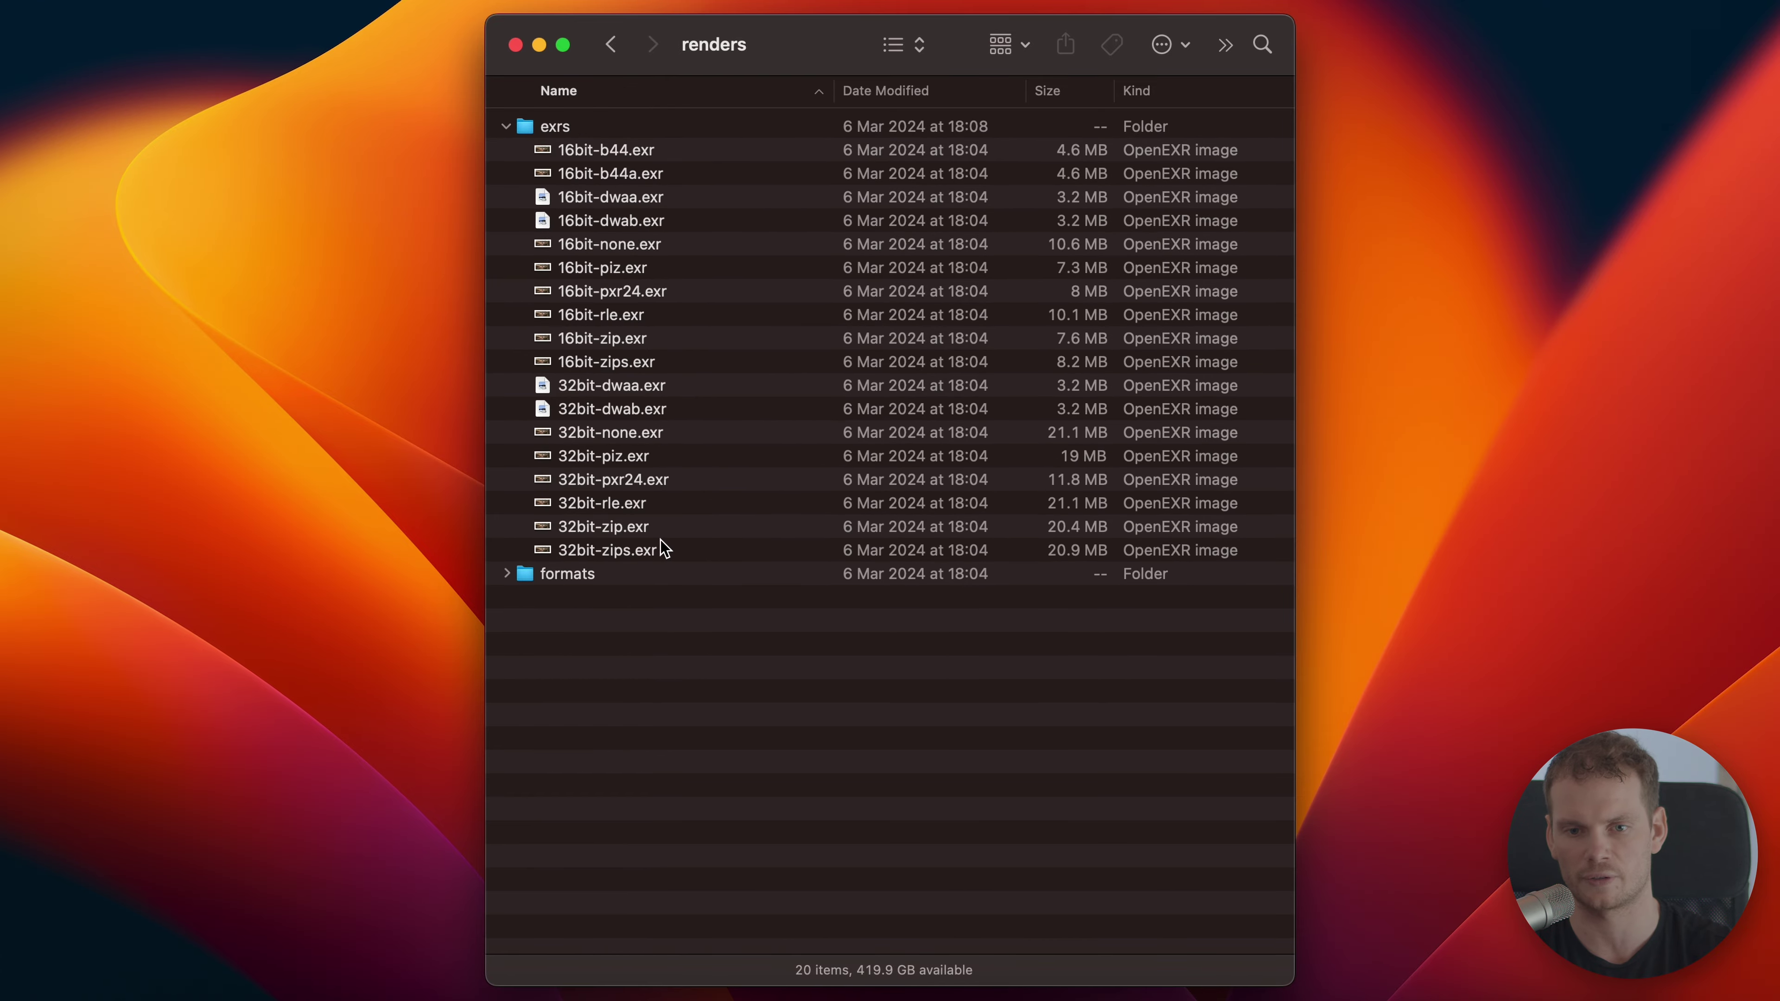
{"action": "left_click", "coordinate": [645, 158]}
{"action": "key", "text": "space"}
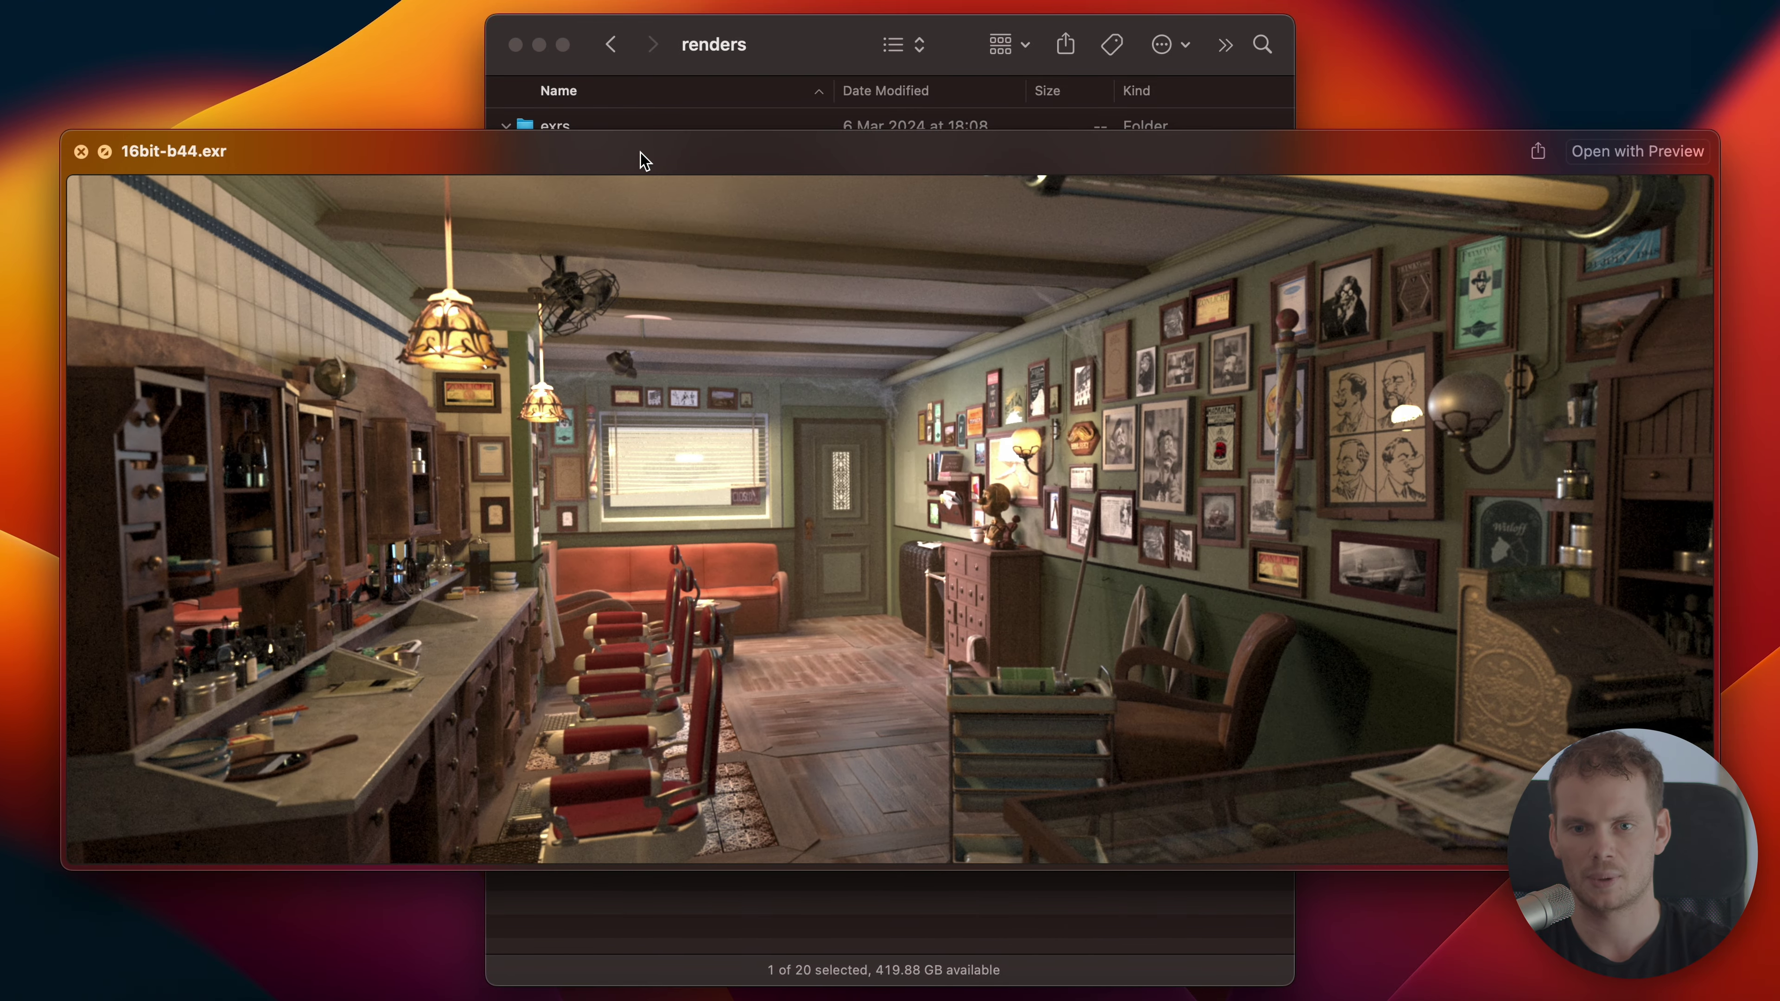
{"action": "key", "text": "space"}
{"action": "key", "text": "space"}
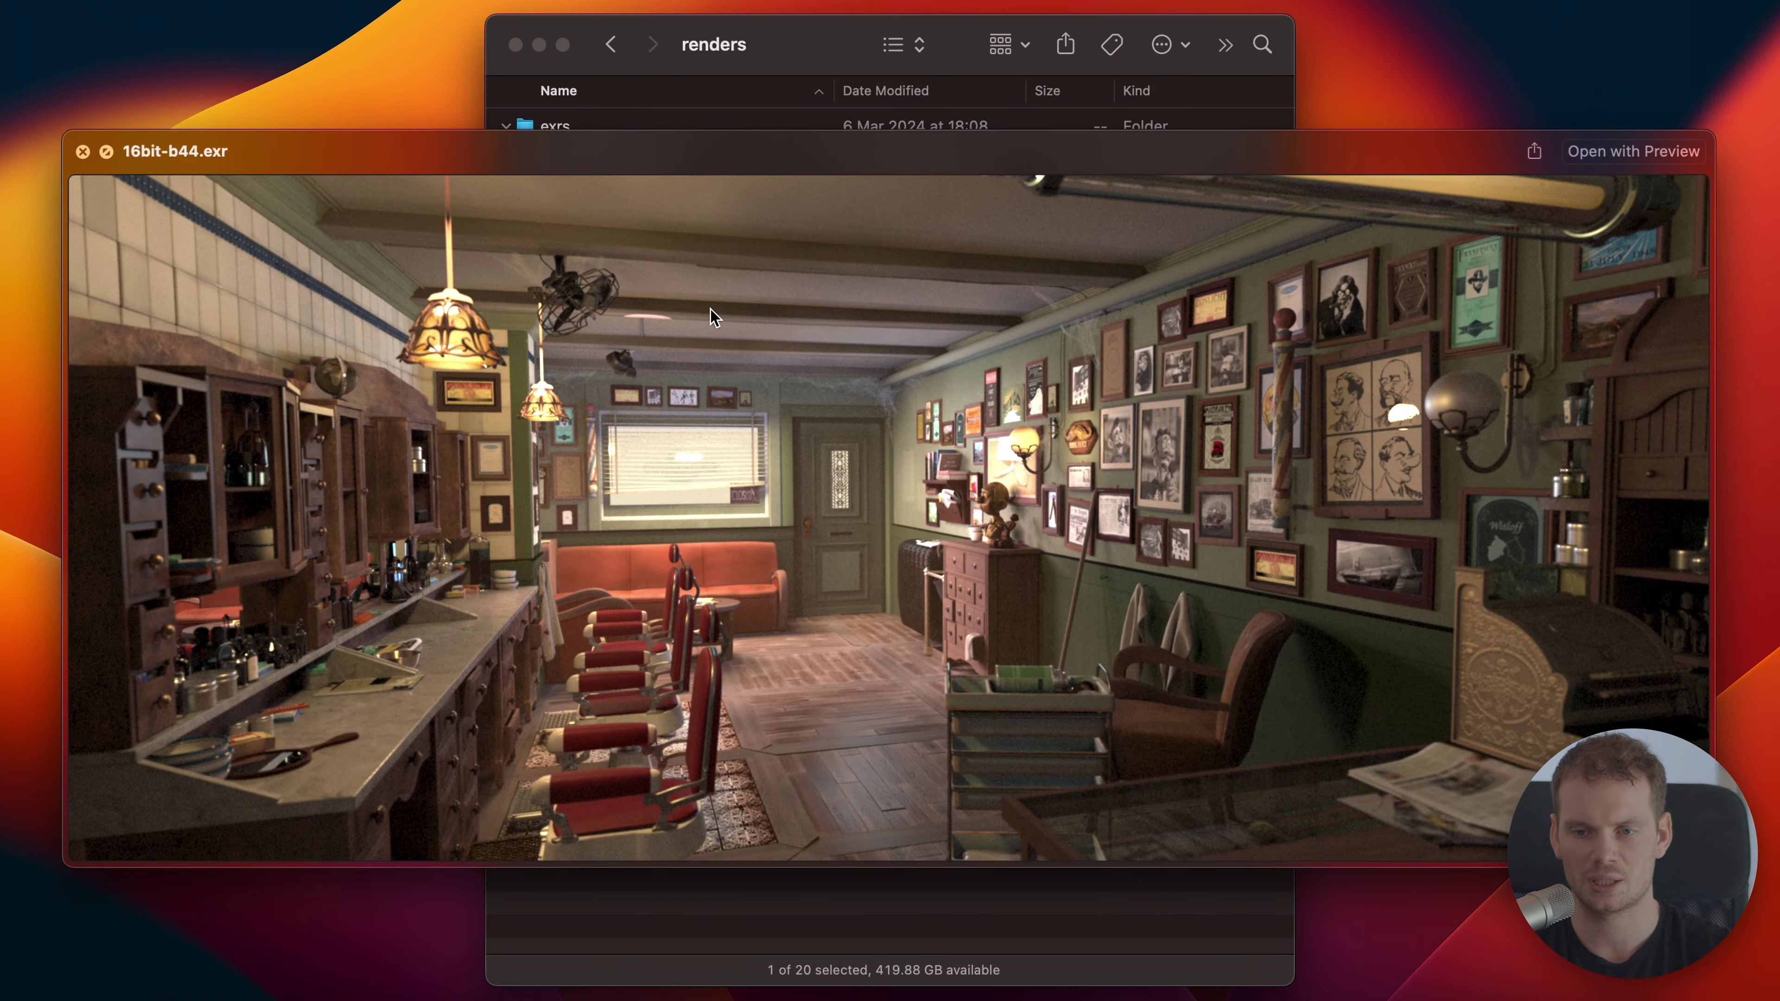
Step: Step the preview through the 16-bit EXR renders saved with the different codecs
{"action": "key", "text": "Down"}
{"action": "key", "text": "Down"}
{"action": "key", "text": "Down"}
{"action": "key", "text": "Down"}
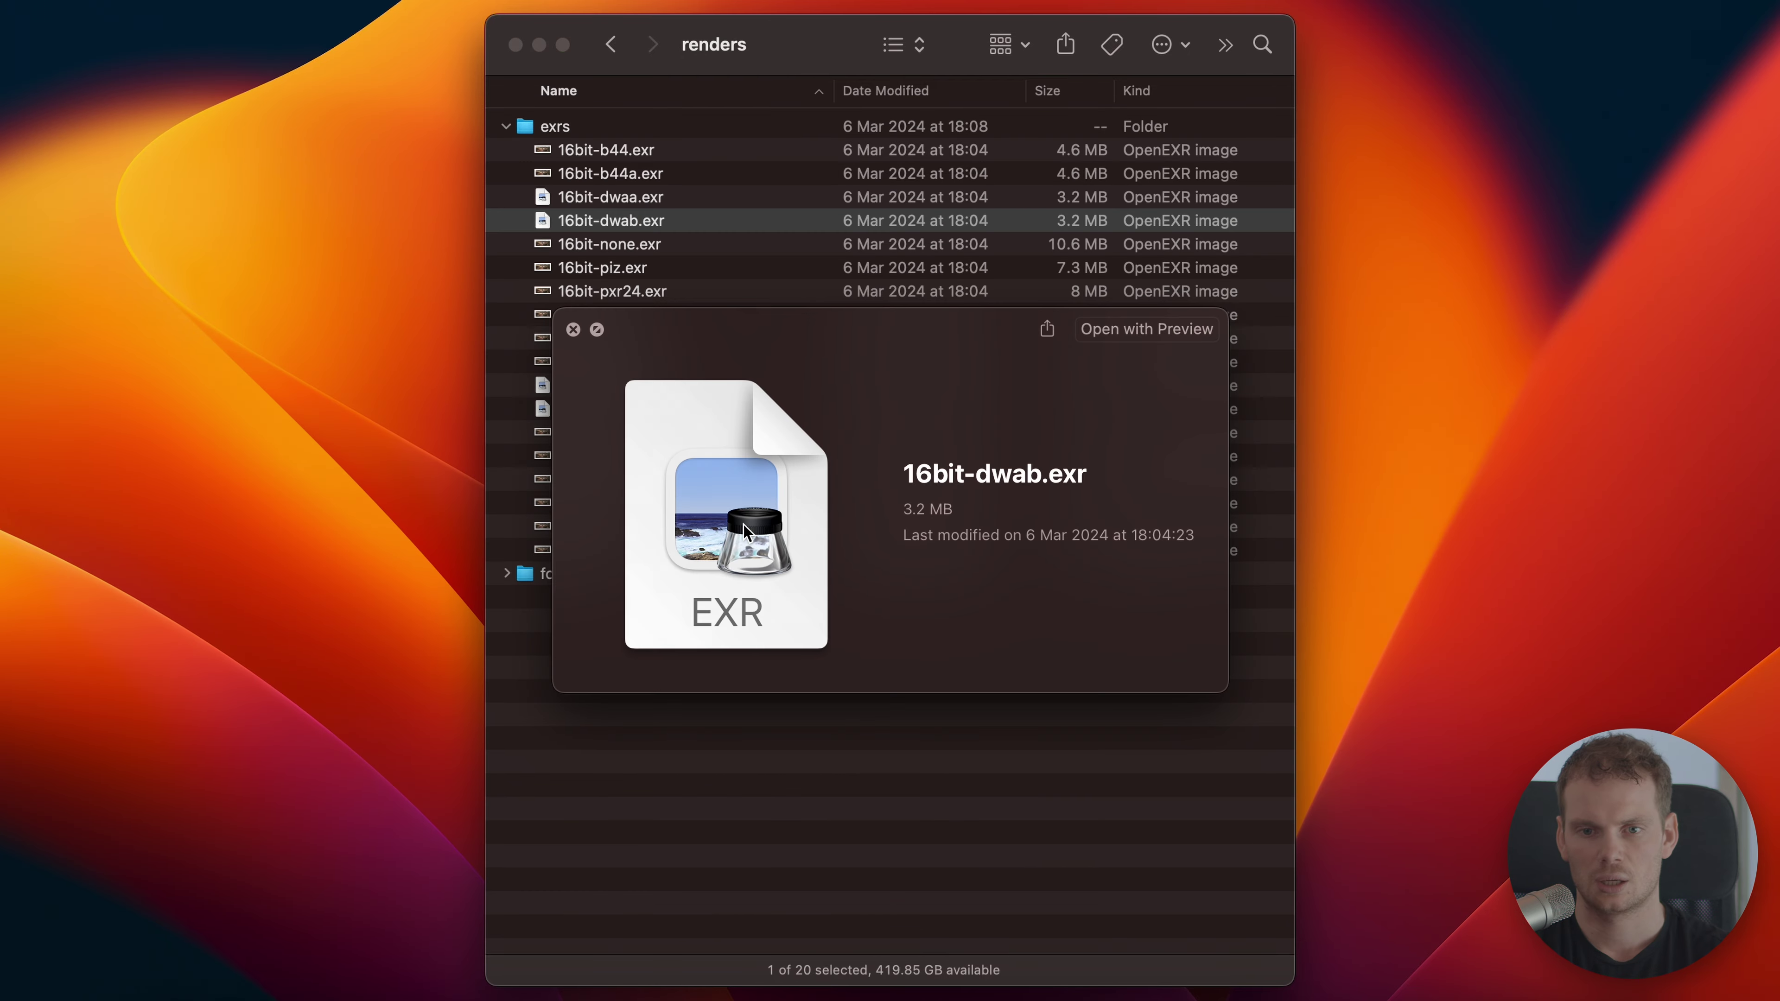
{"action": "key", "text": "Down"}
{"action": "key", "text": "Down"}
{"action": "key", "text": "Down"}
{"action": "key", "text": "Down"}
{"action": "key", "text": "Down"}
{"action": "key", "text": "Down"}
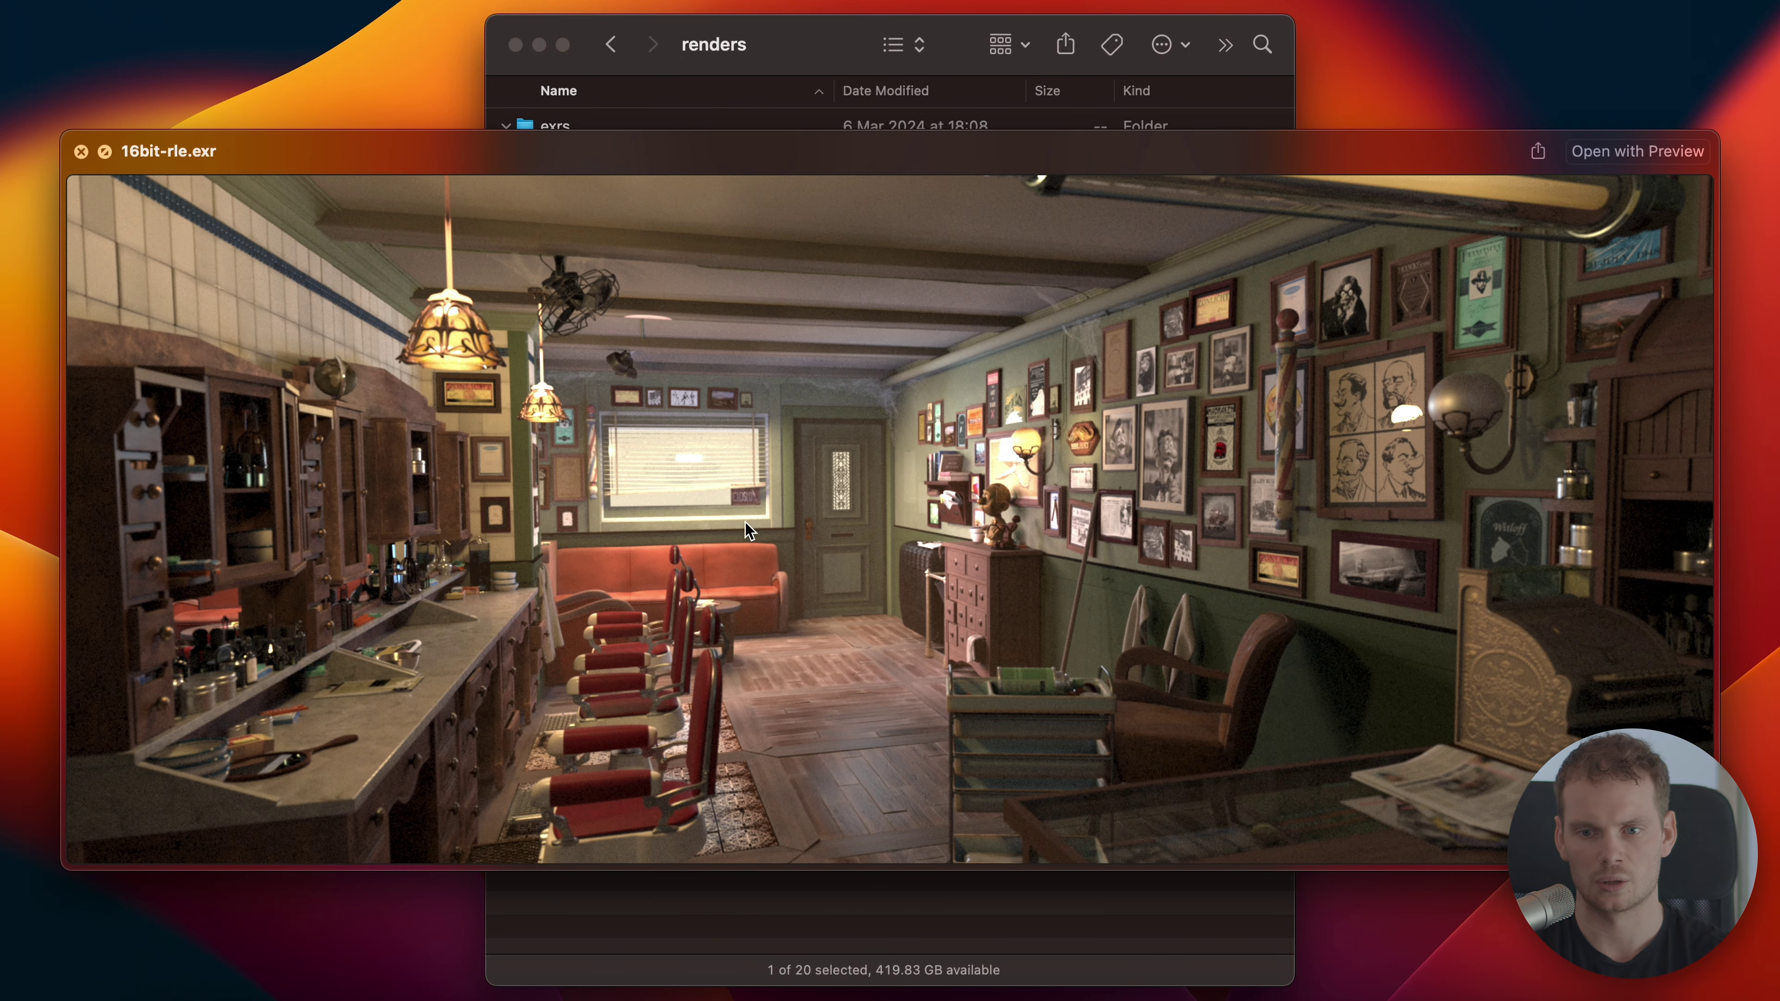
Step: Step the preview through the 32-bit EXR renders in the exrs folder and close it
{"action": "key", "text": "Down"}
{"action": "key", "text": "Down"}
{"action": "key", "text": "Down"}
{"action": "key", "text": "Down"}
{"action": "key", "text": "Down"}
{"action": "key", "text": "Down"}
{"action": "key", "text": "Down"}
{"action": "key", "text": "Down"}
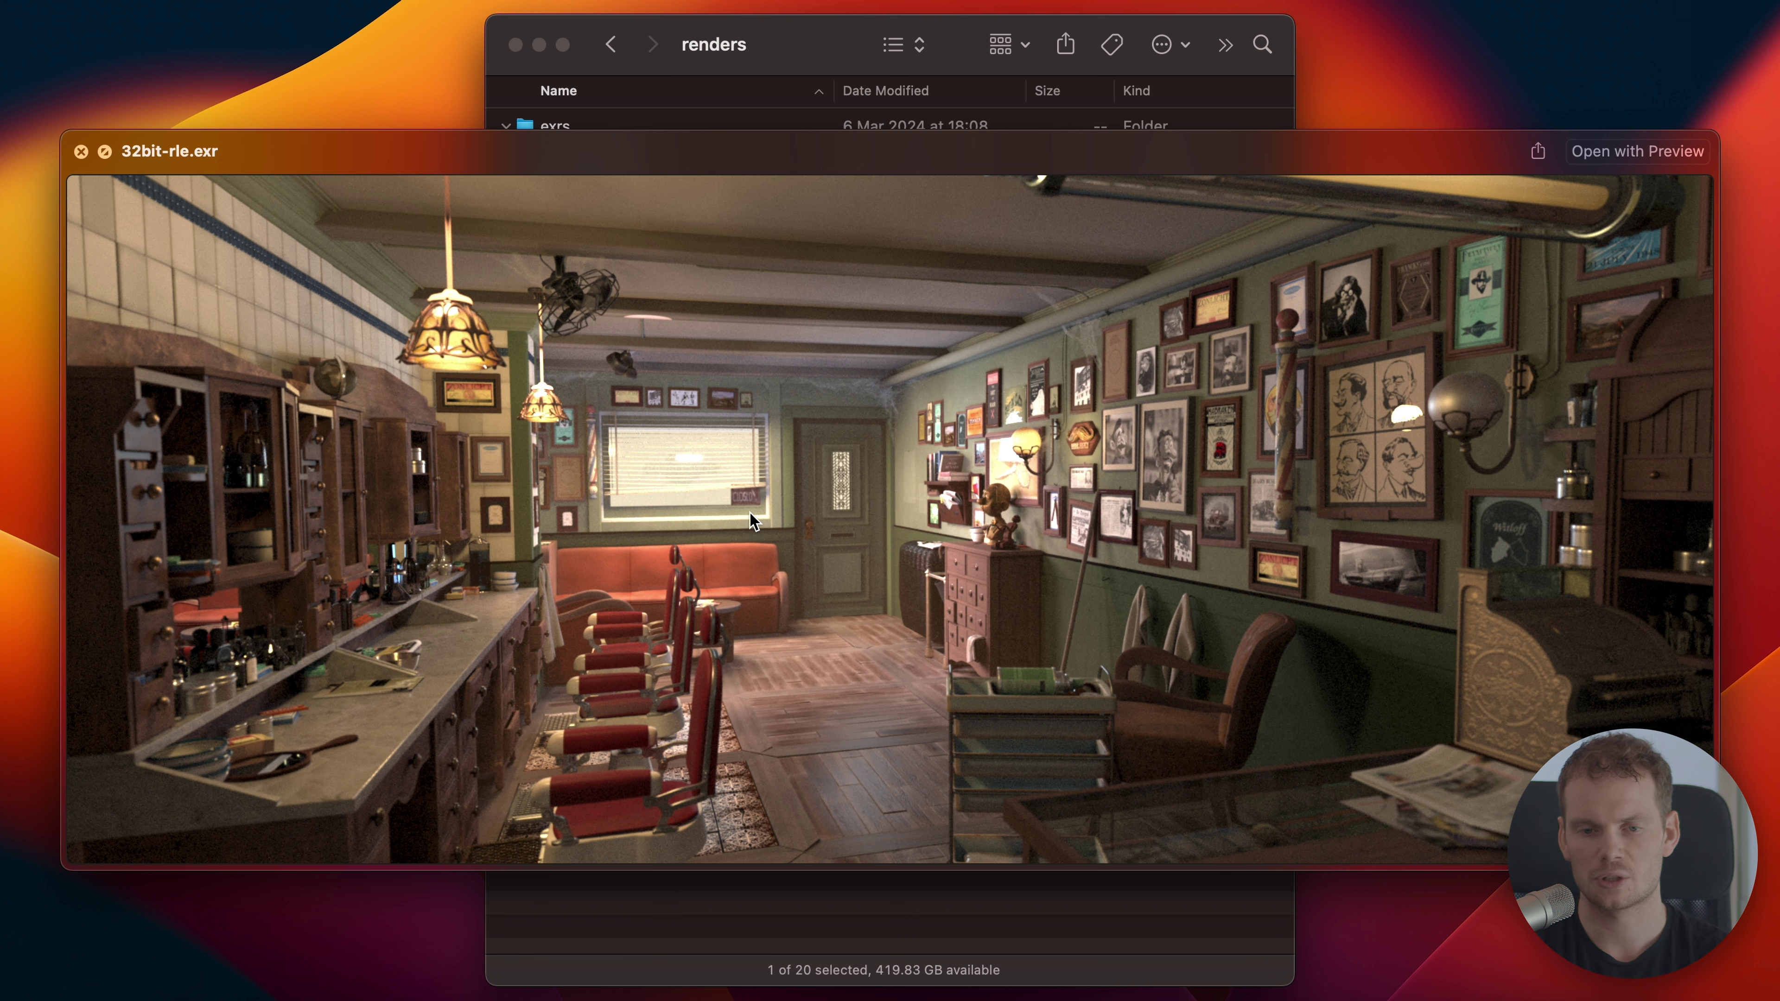
{"action": "key", "text": "space"}
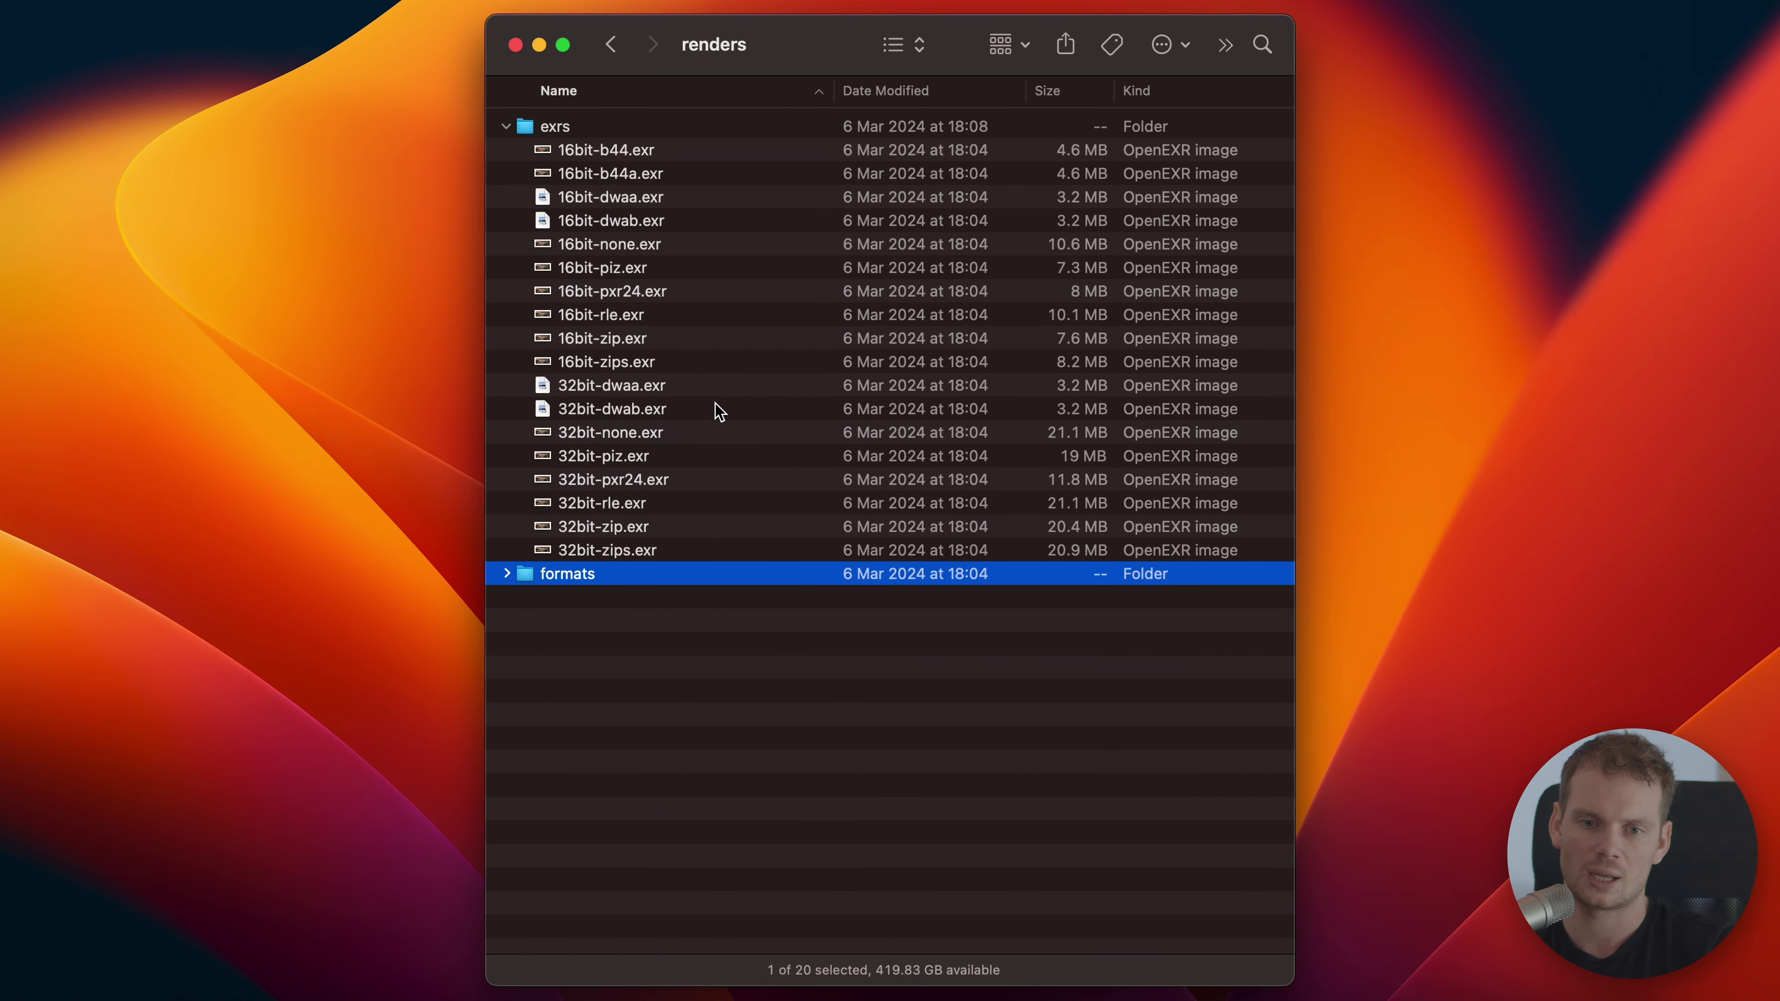
Step: Sort the files by size, largest first, and check the preview of 16bit-dwaa.exr
{"action": "left_click", "coordinate": [691, 150]}
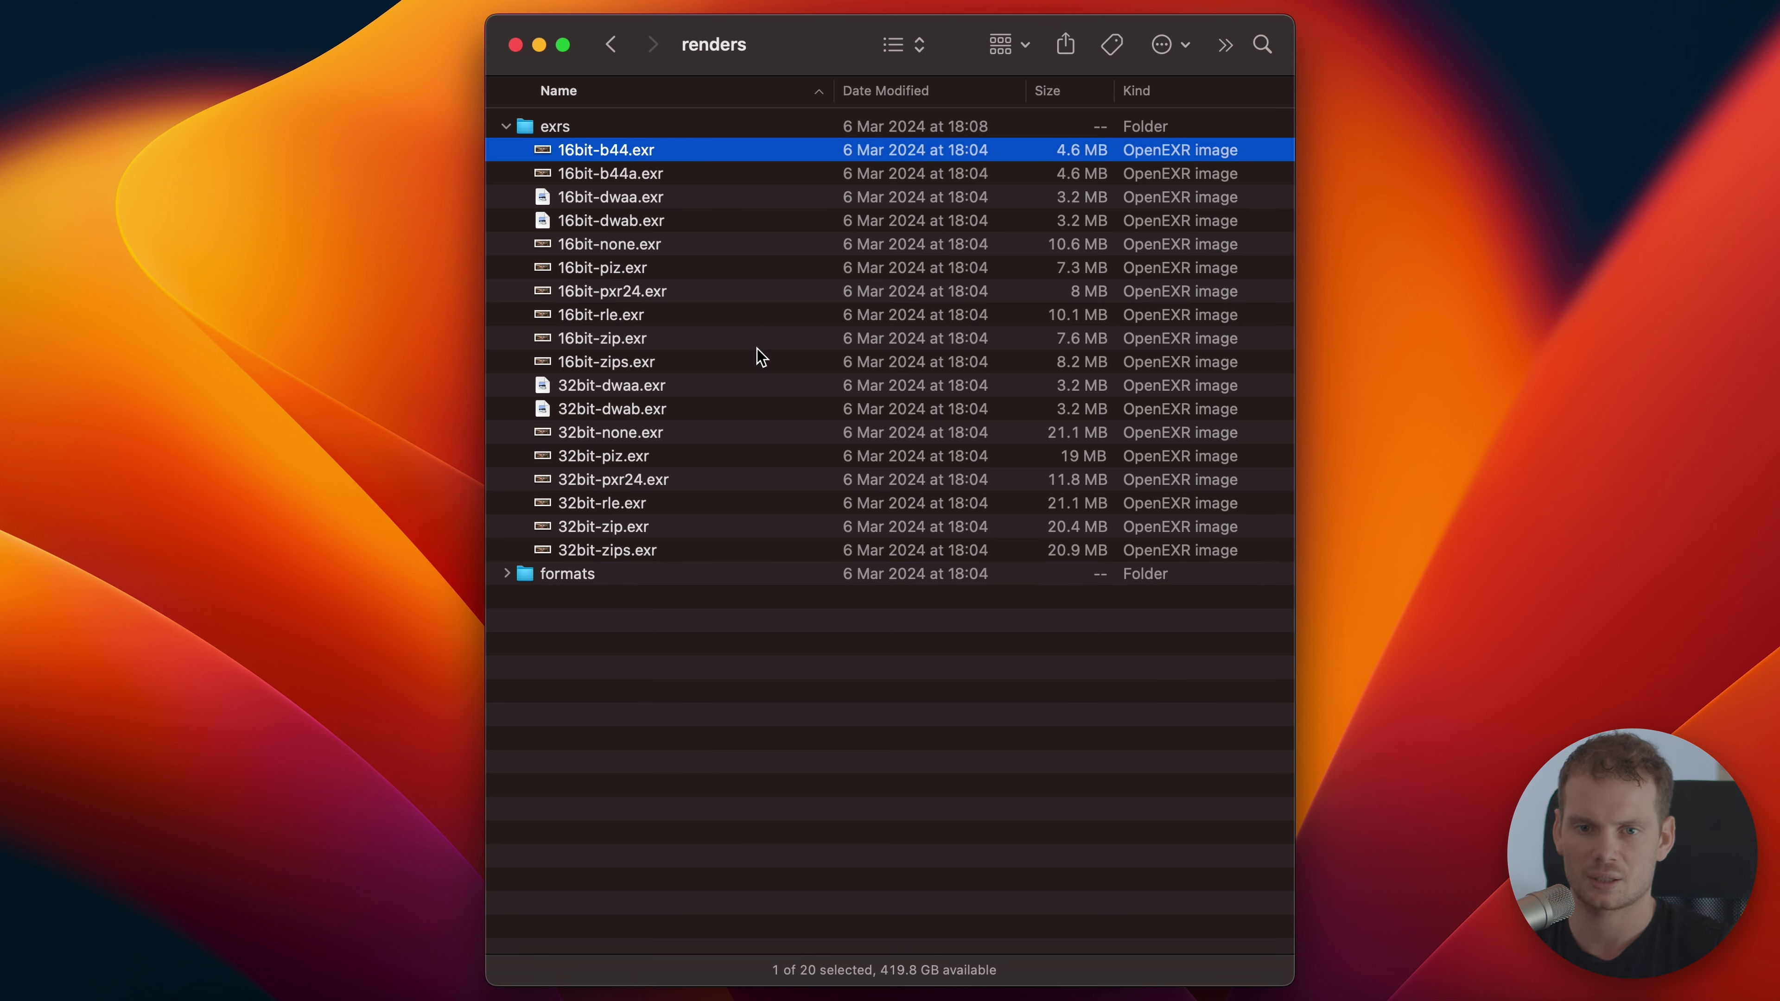
{"action": "left_click", "coordinate": [1080, 90]}
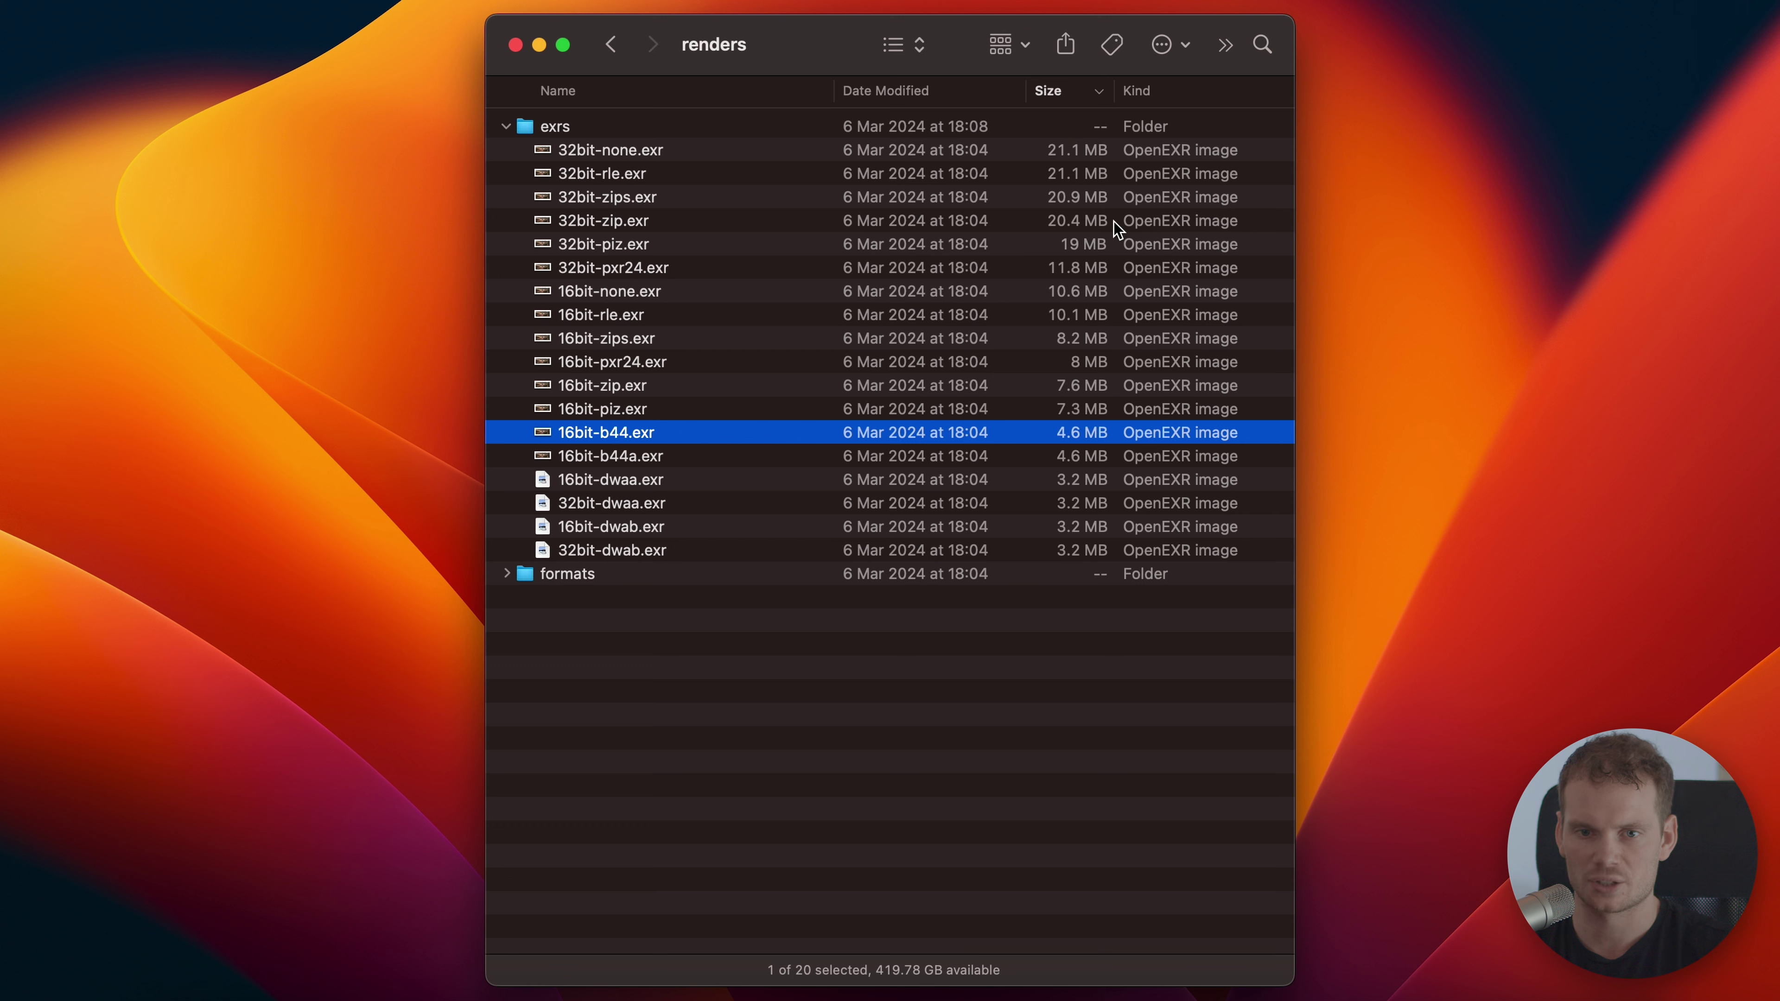
{"action": "left_click", "coordinate": [720, 484]}
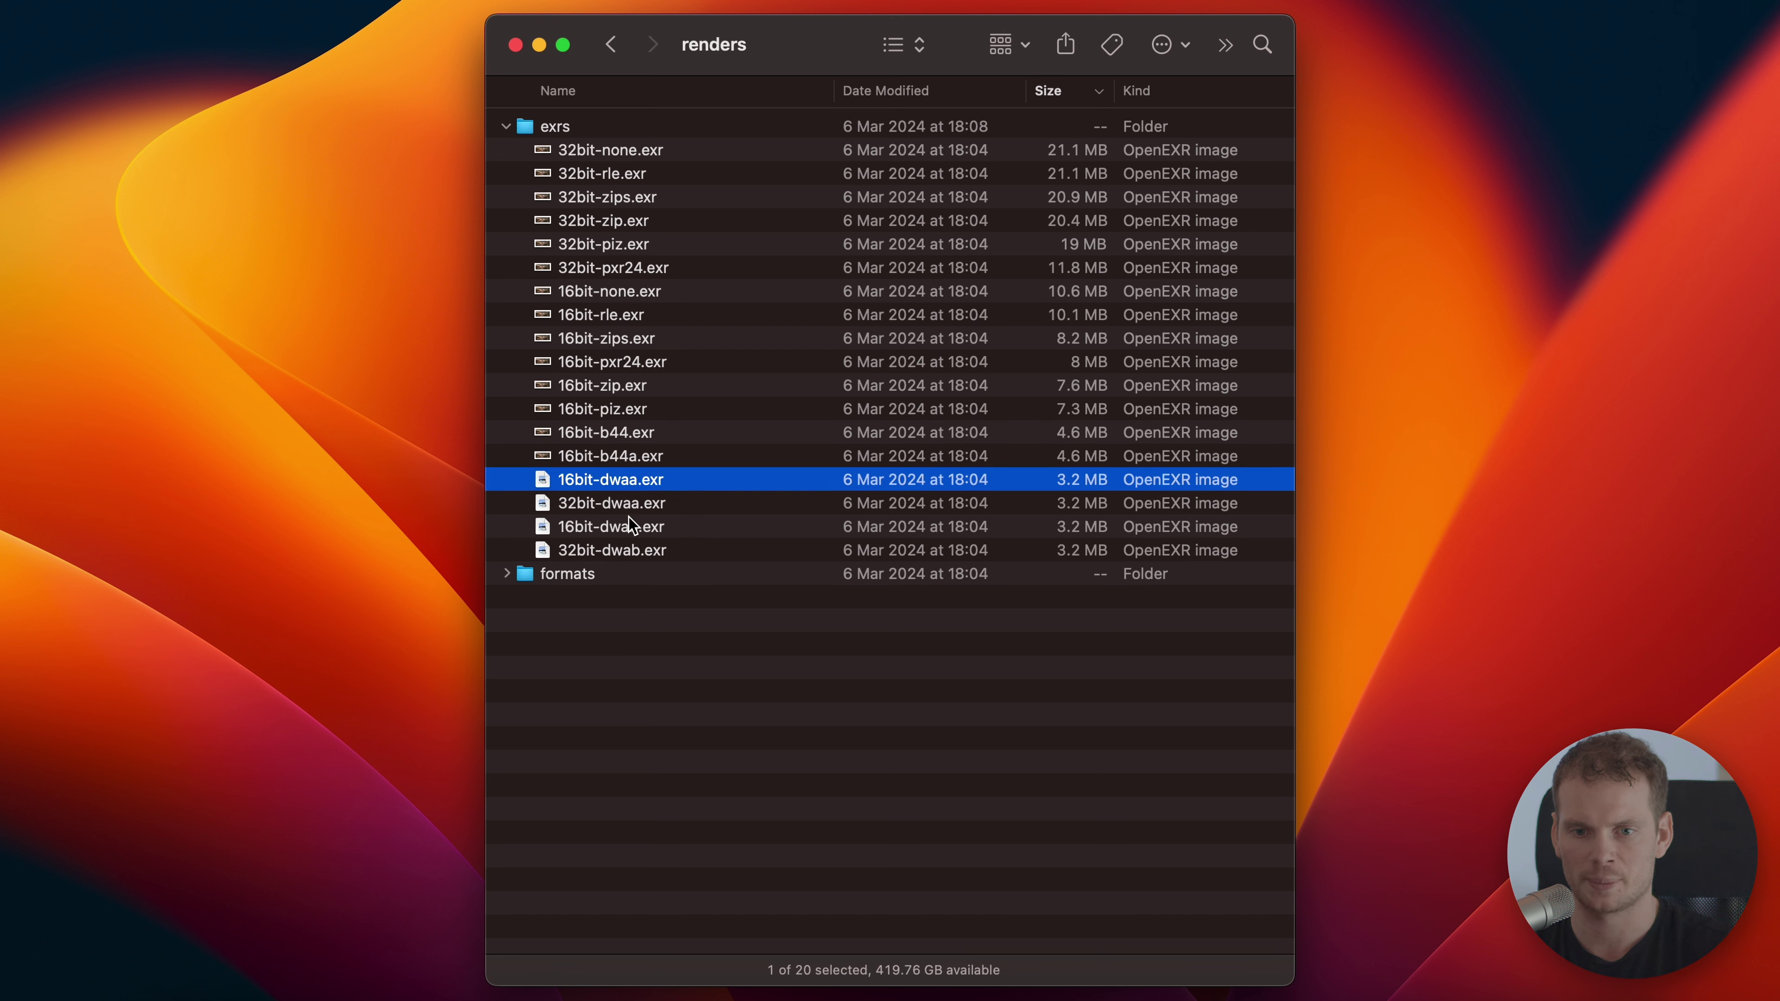
{"action": "key", "text": "space"}
{"action": "key", "text": "space"}
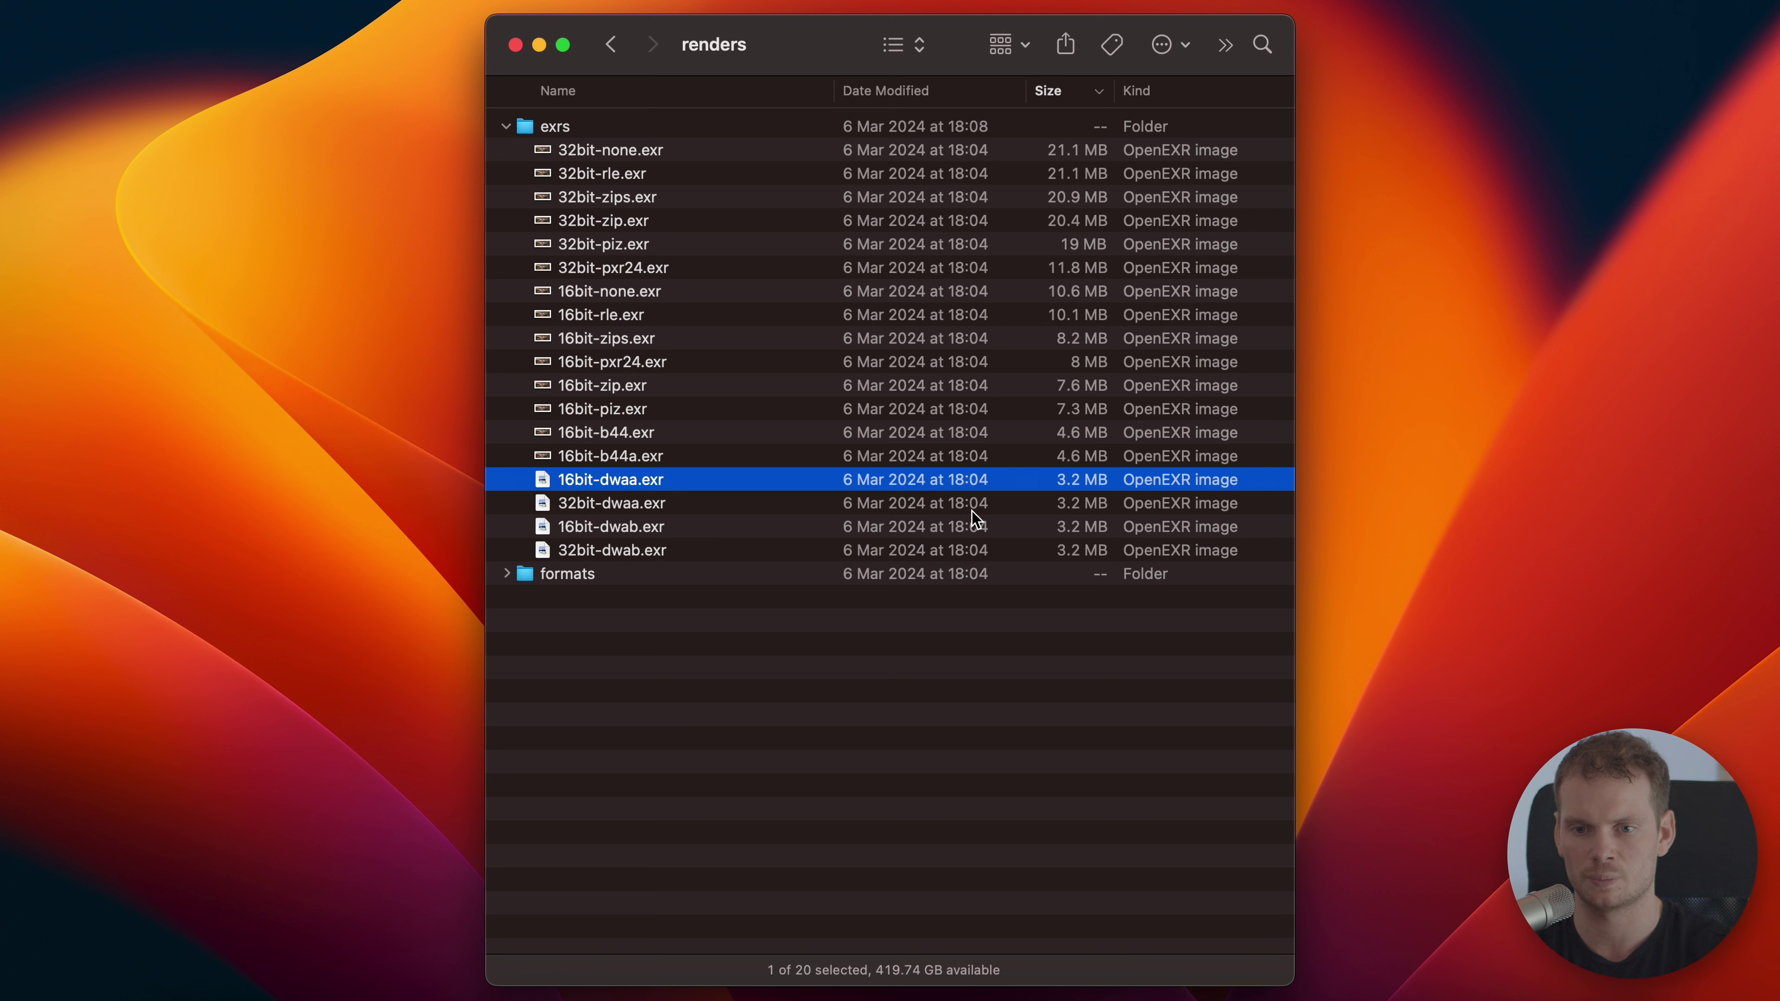
Step: Select the four DWAA and DWAB EXR files and check the OpenEXR codec options in Blender
{"action": "left_click", "coordinate": [1075, 503]}
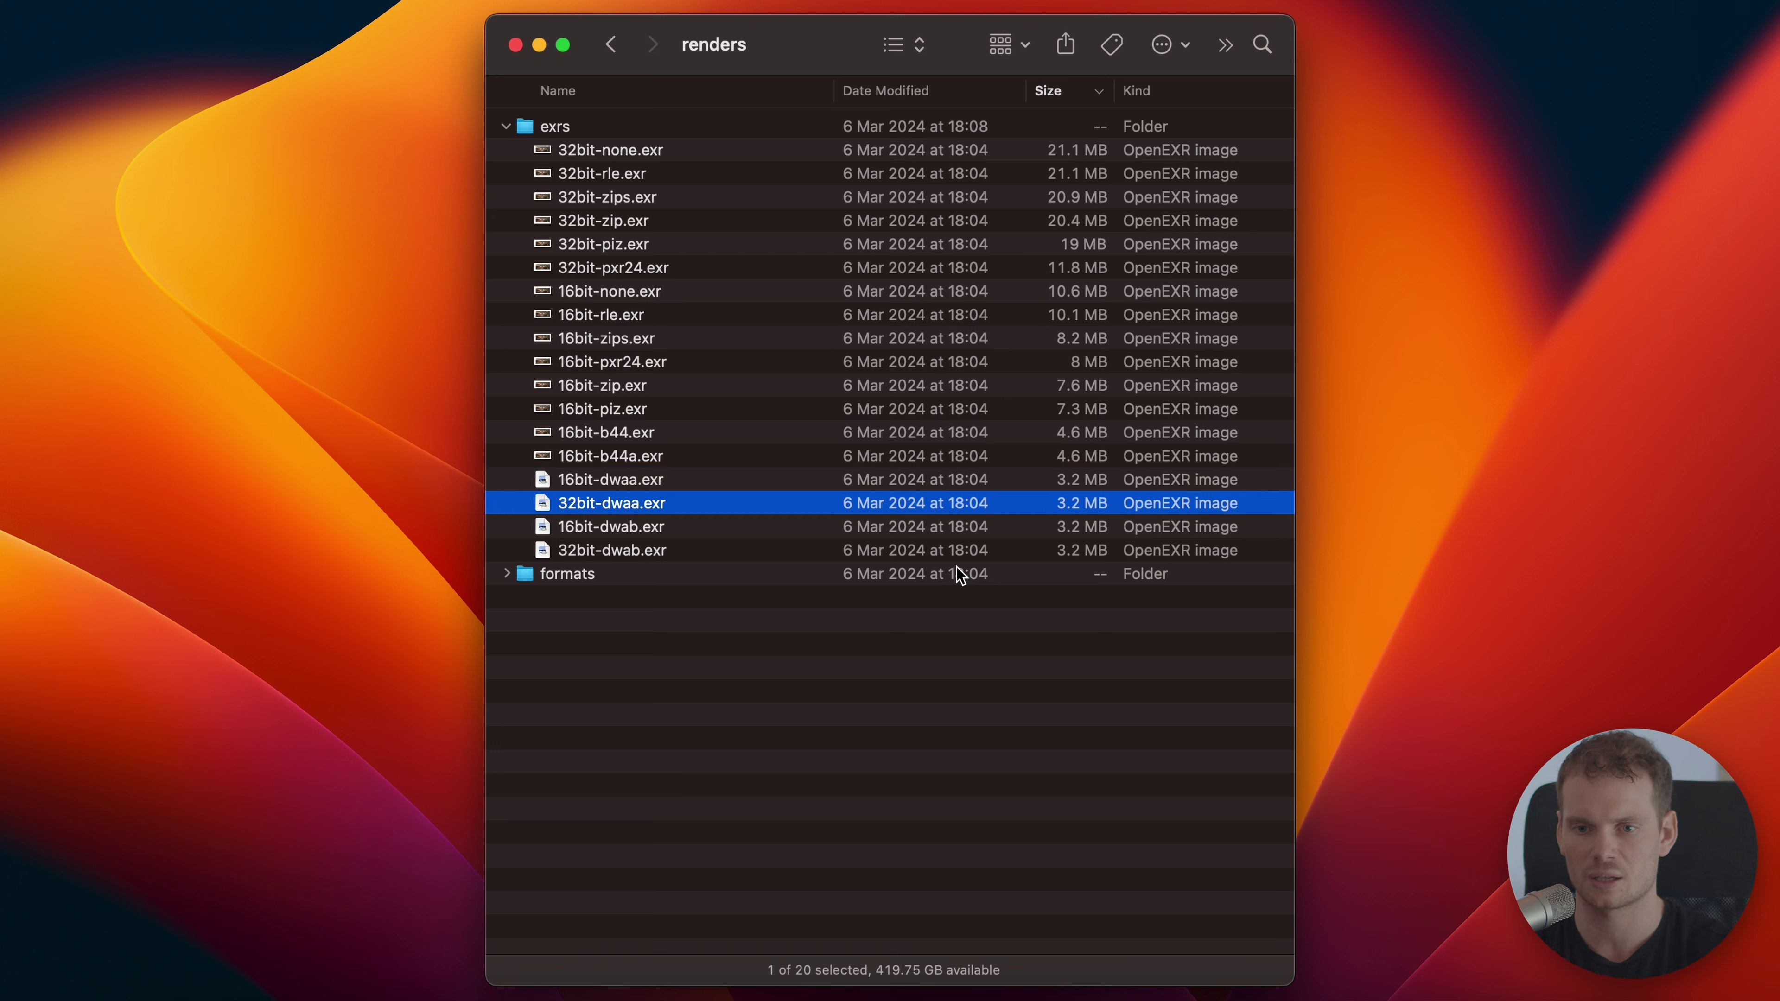
{"action": "left_click", "coordinate": [995, 551]}
{"action": "left_click", "coordinate": [1075, 490], "text": "shift"}
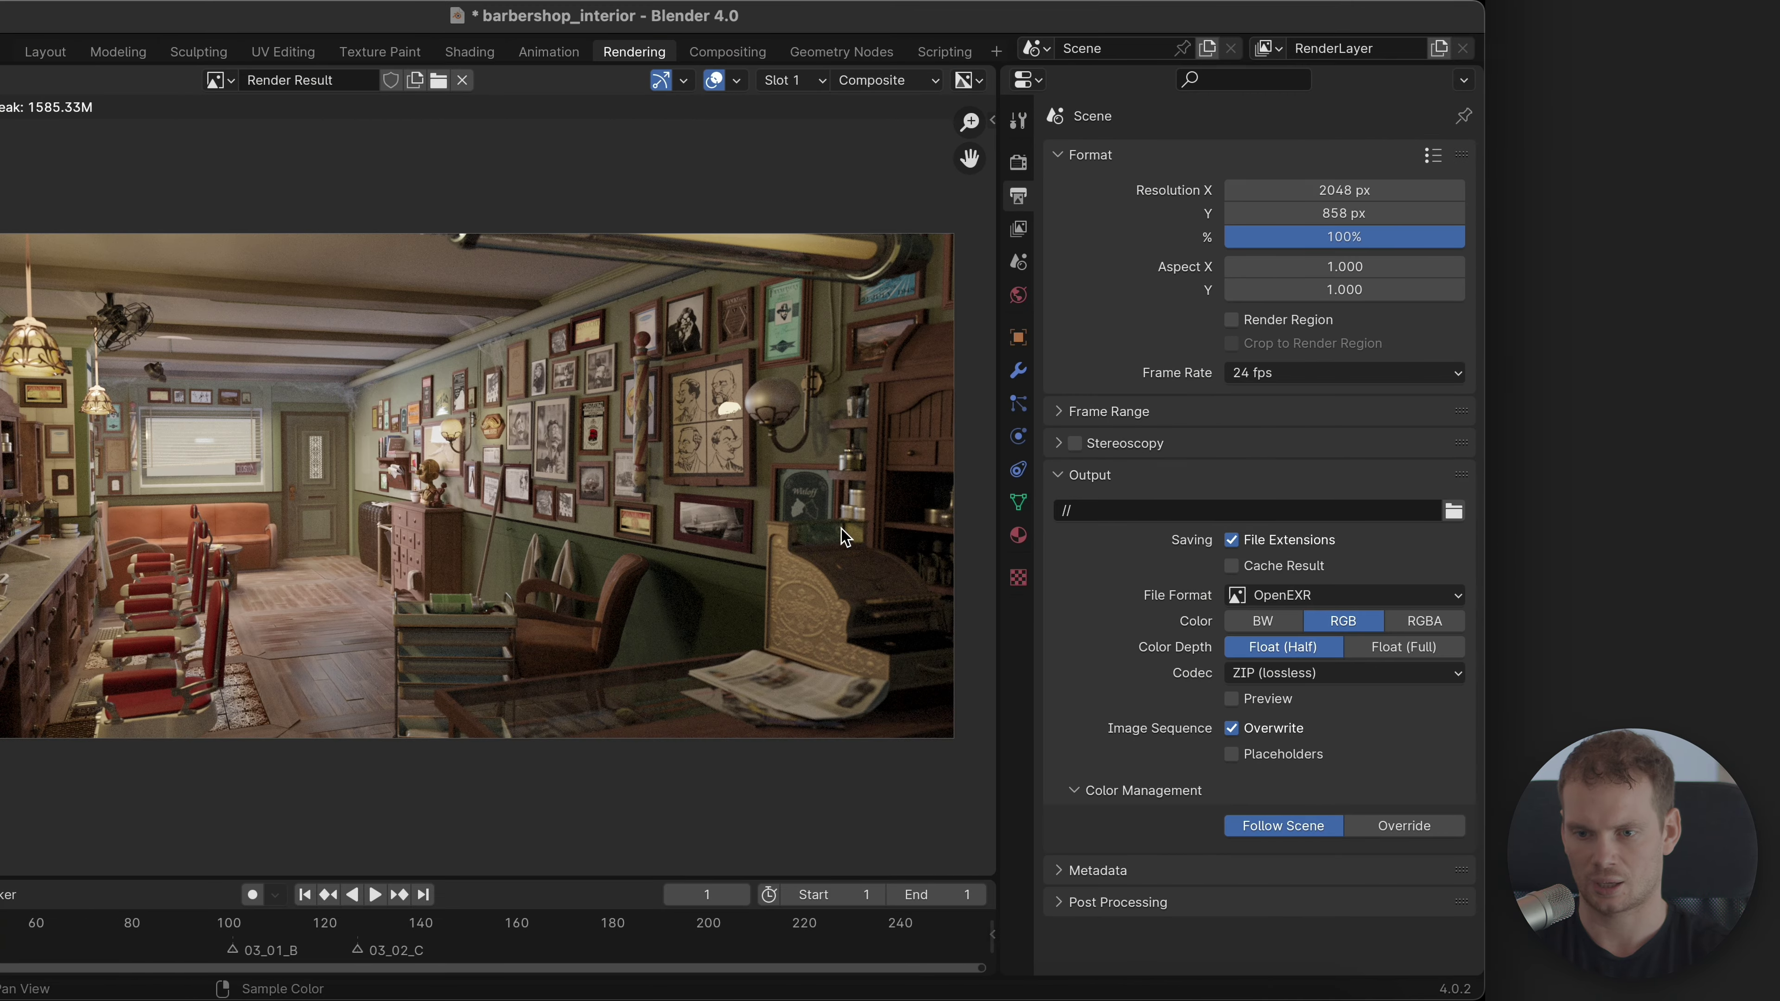
{"action": "left_click", "coordinate": [1314, 677]}
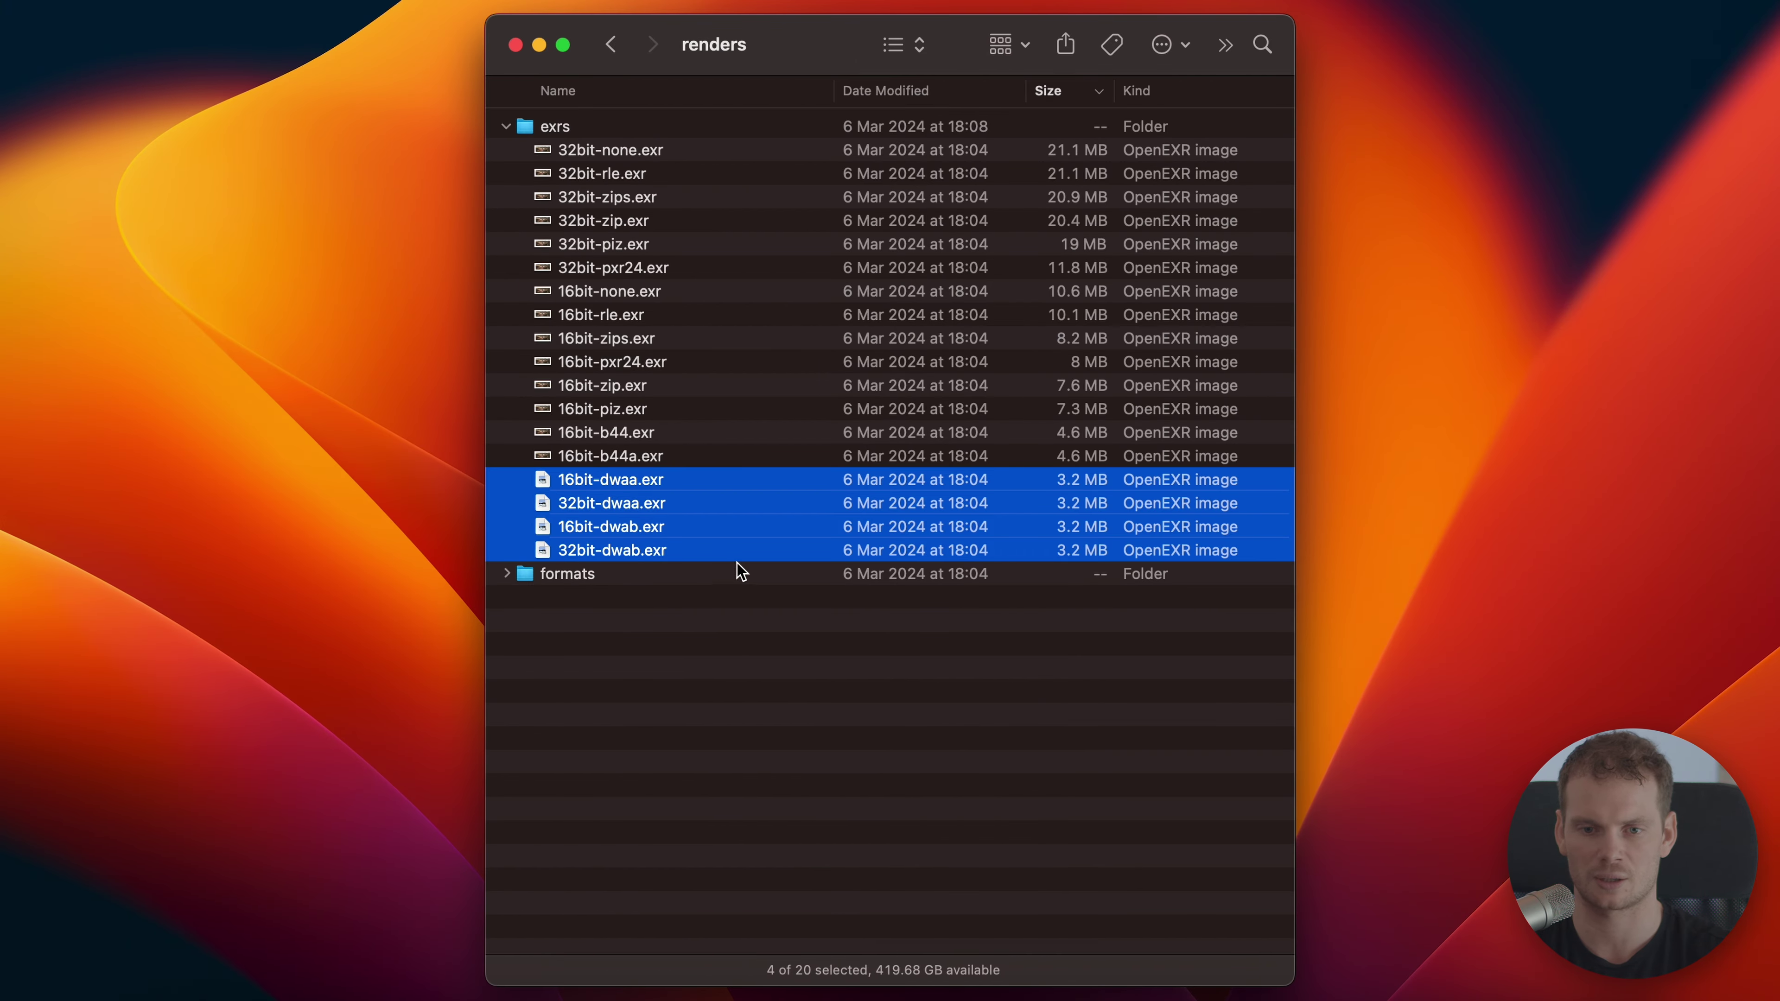
Step: Return to Finder, select 16bit-dwaa.exr, and expand the formats folder to compare file sizes across formats
{"action": "left_click", "coordinate": [743, 459]}
{"action": "left_click", "coordinate": [713, 487]}
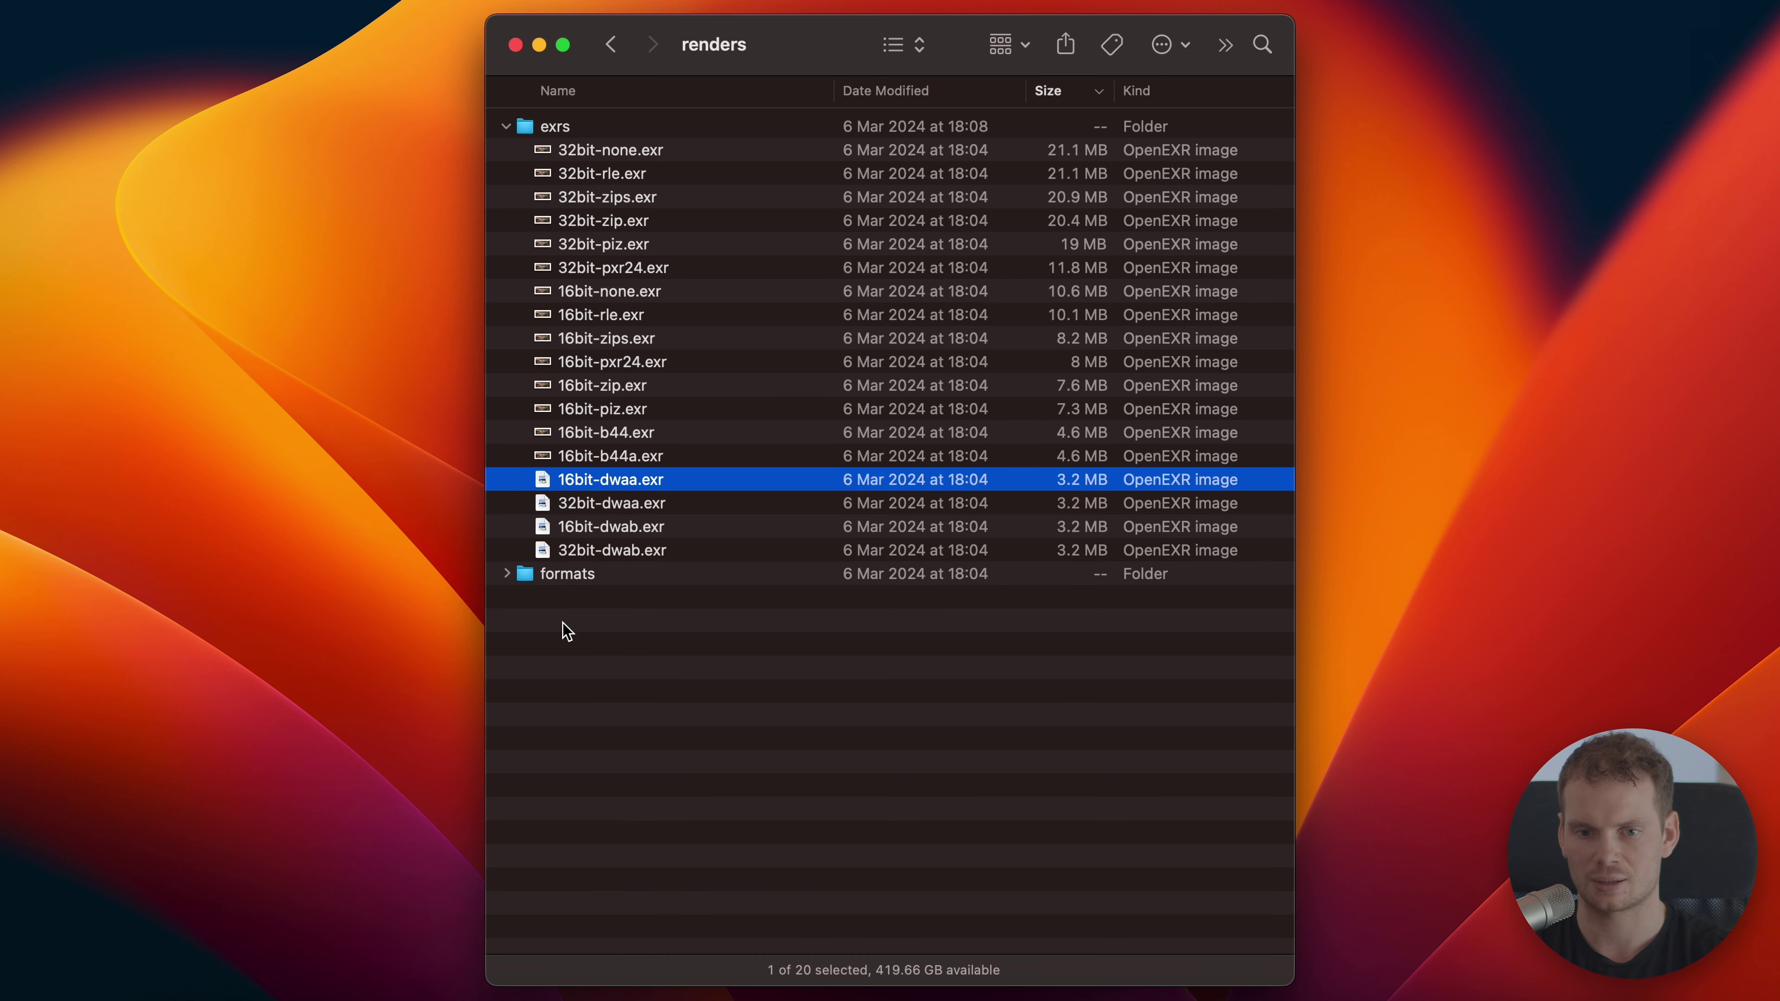
{"action": "left_click", "coordinate": [506, 574]}
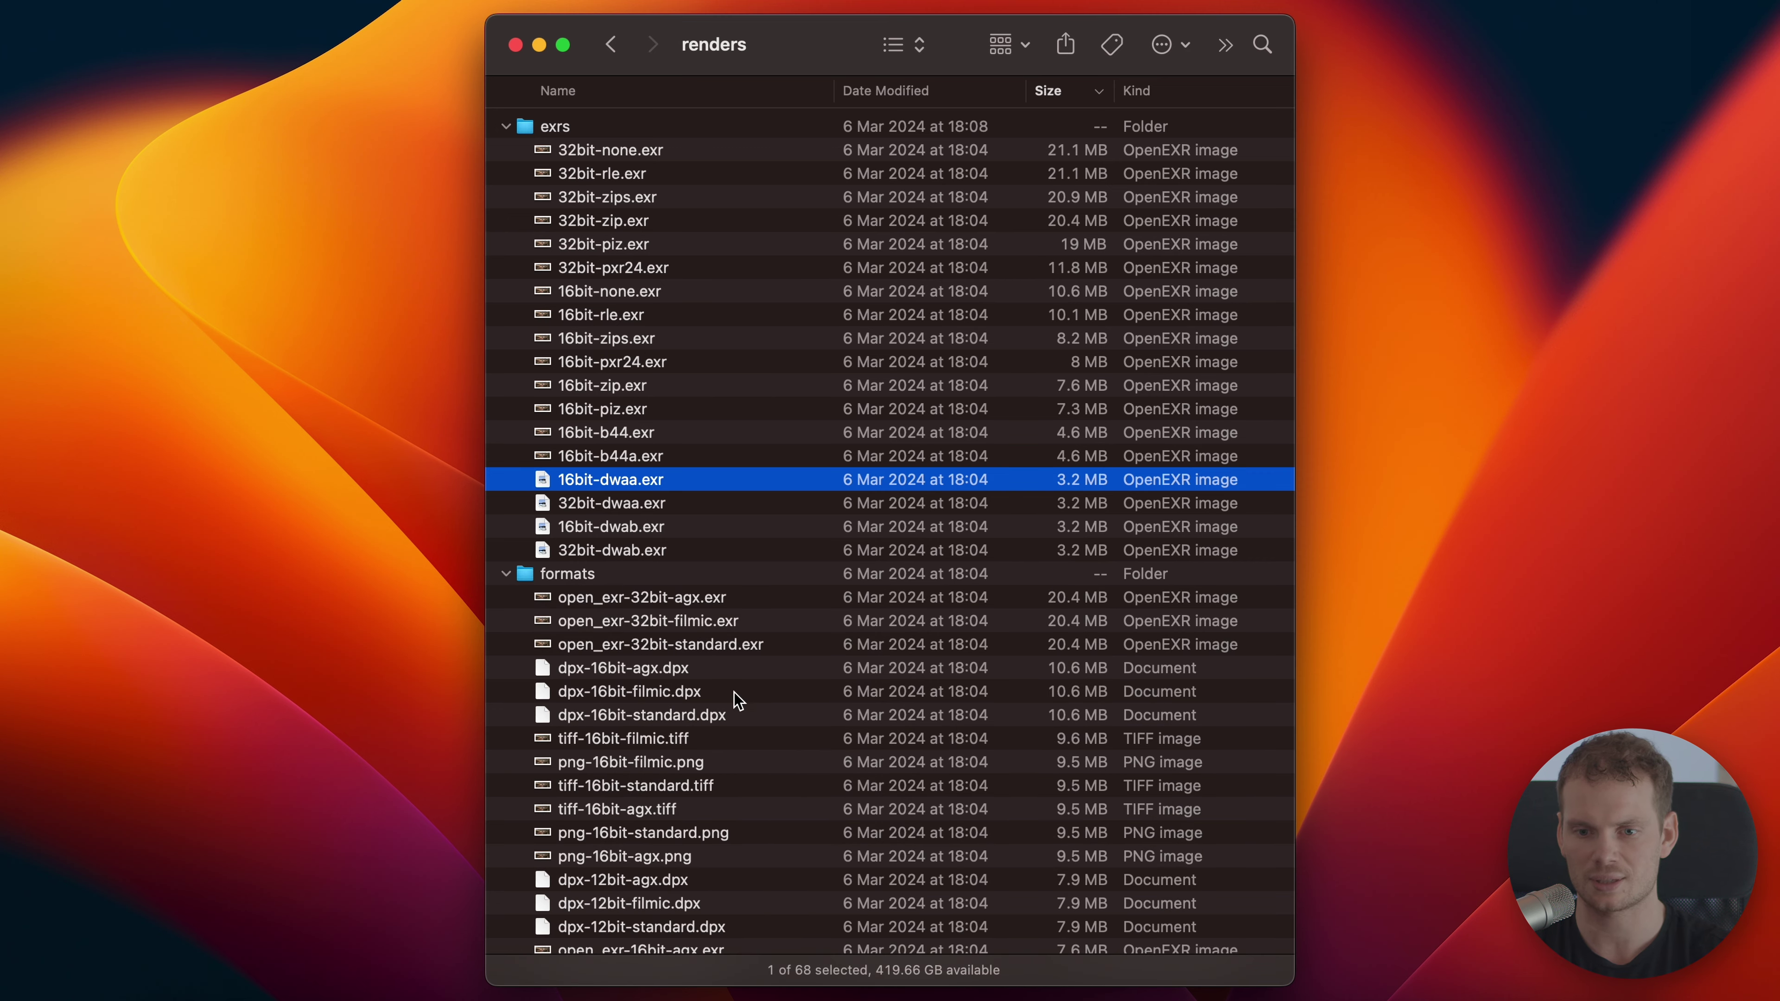
{"action": "scroll", "coordinate": [734, 698], "scroll_direction": "down", "scroll_amount": 10}
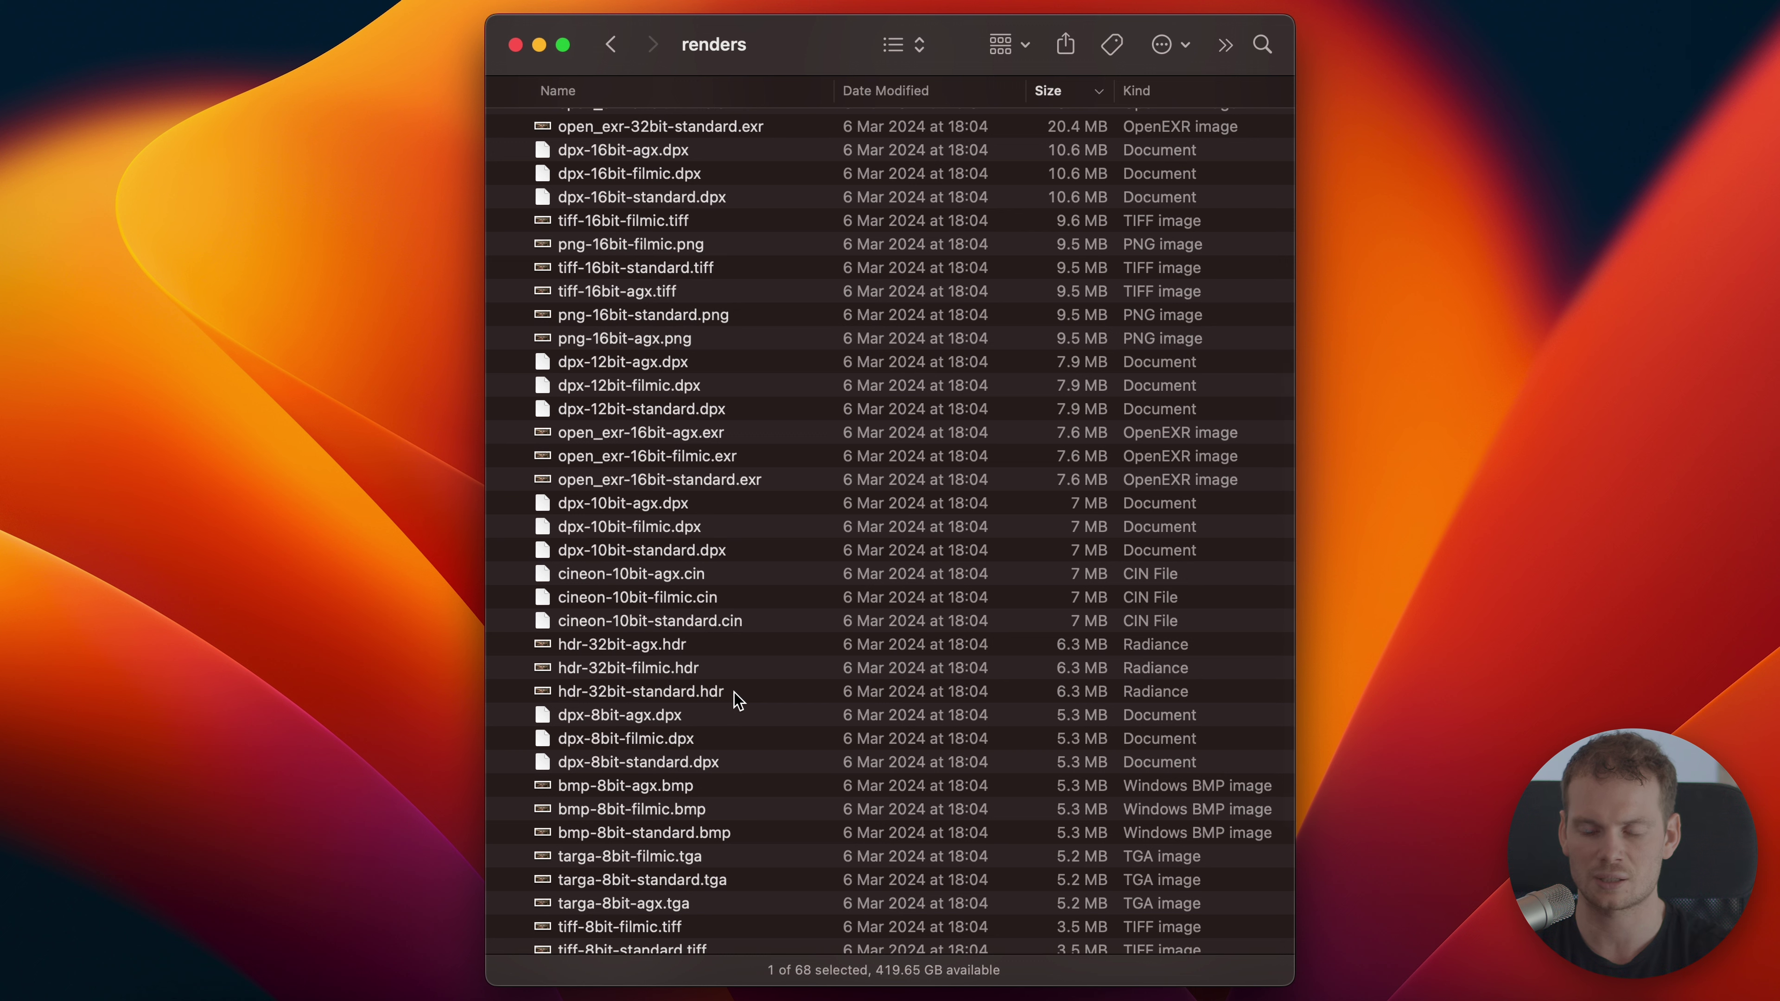
Step: Compare the file size of png-8bit-agx.png in the formats folder with that of 32bit-dwaa.exr in the exrs folder
{"action": "scroll", "coordinate": [734, 693], "scroll_direction": "down", "scroll_amount": 5}
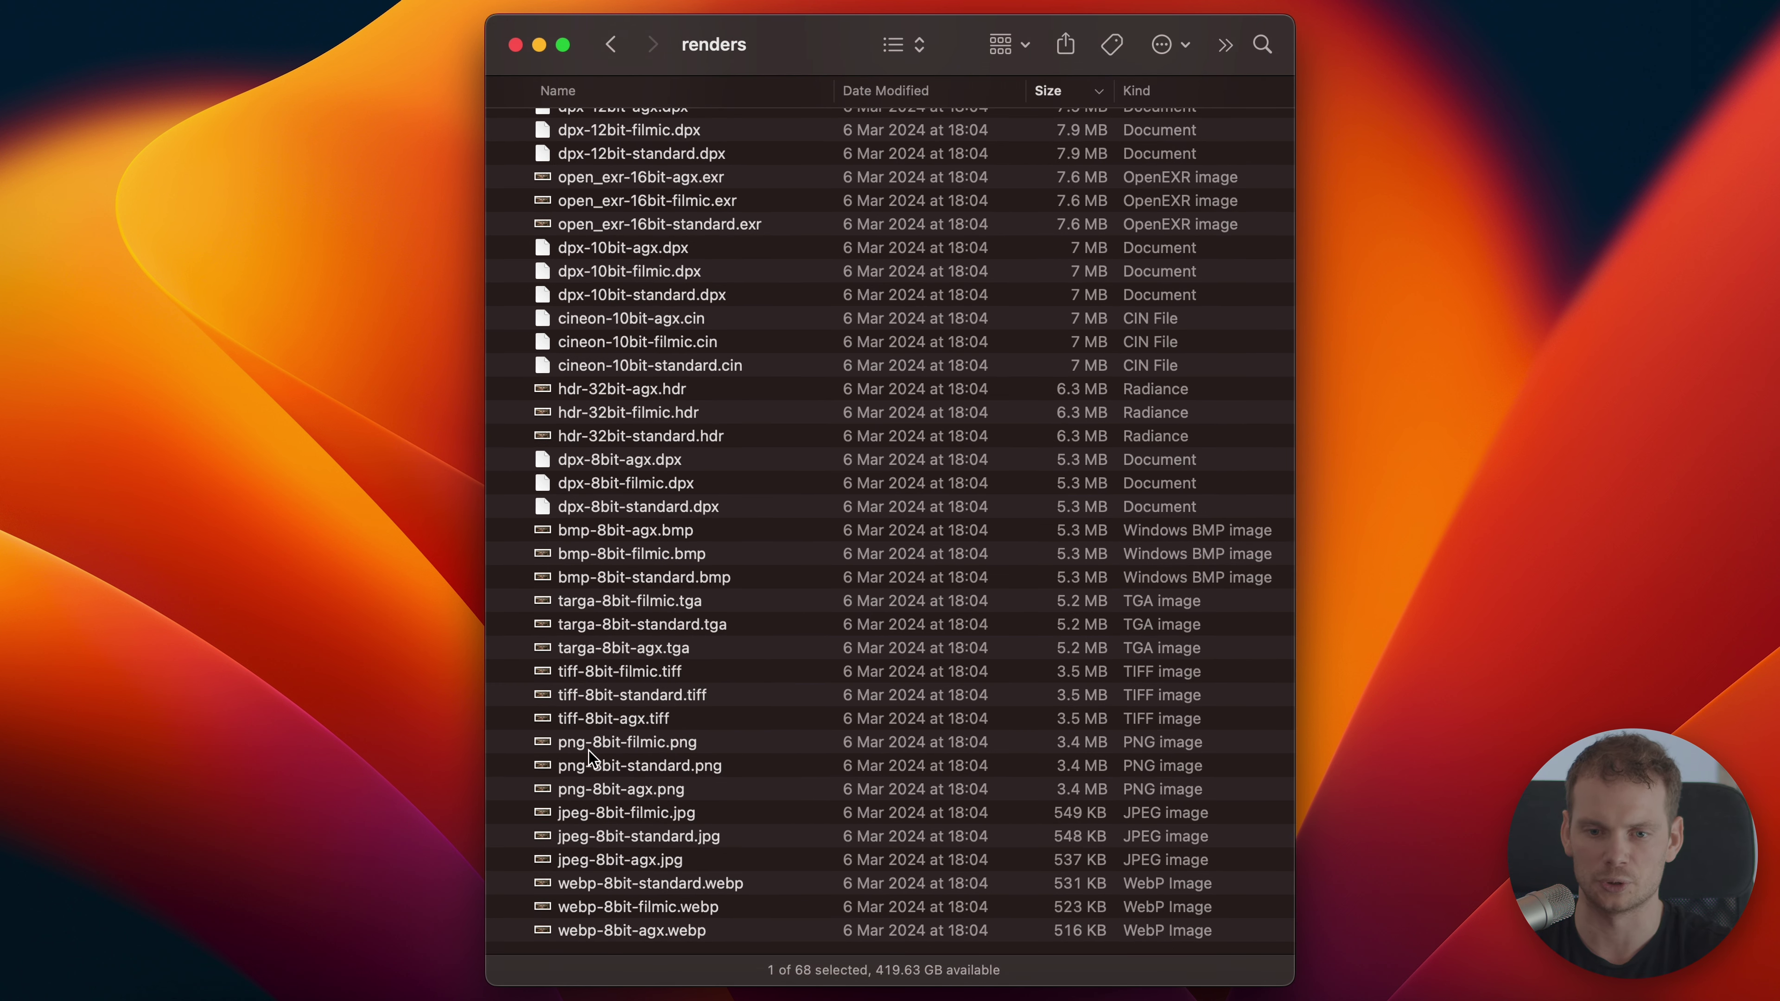
{"action": "left_click", "coordinate": [1069, 786]}
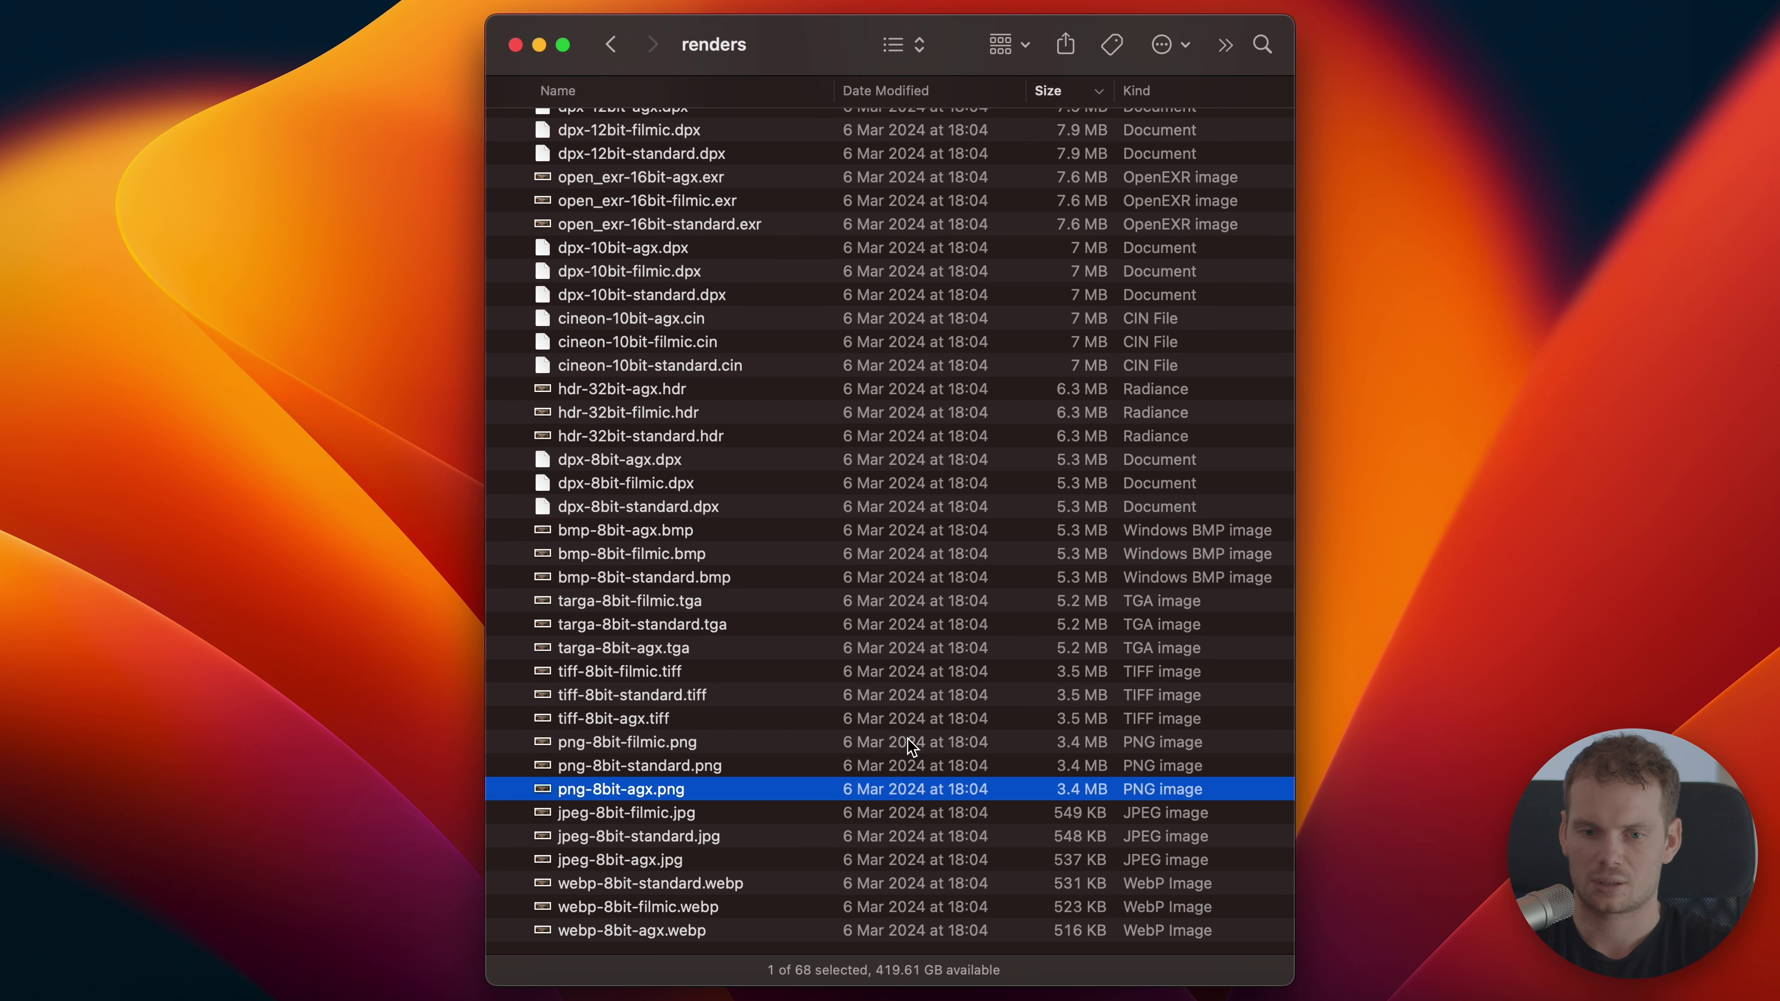
{"action": "scroll", "coordinate": [908, 742], "scroll_direction": "up", "scroll_amount": 10}
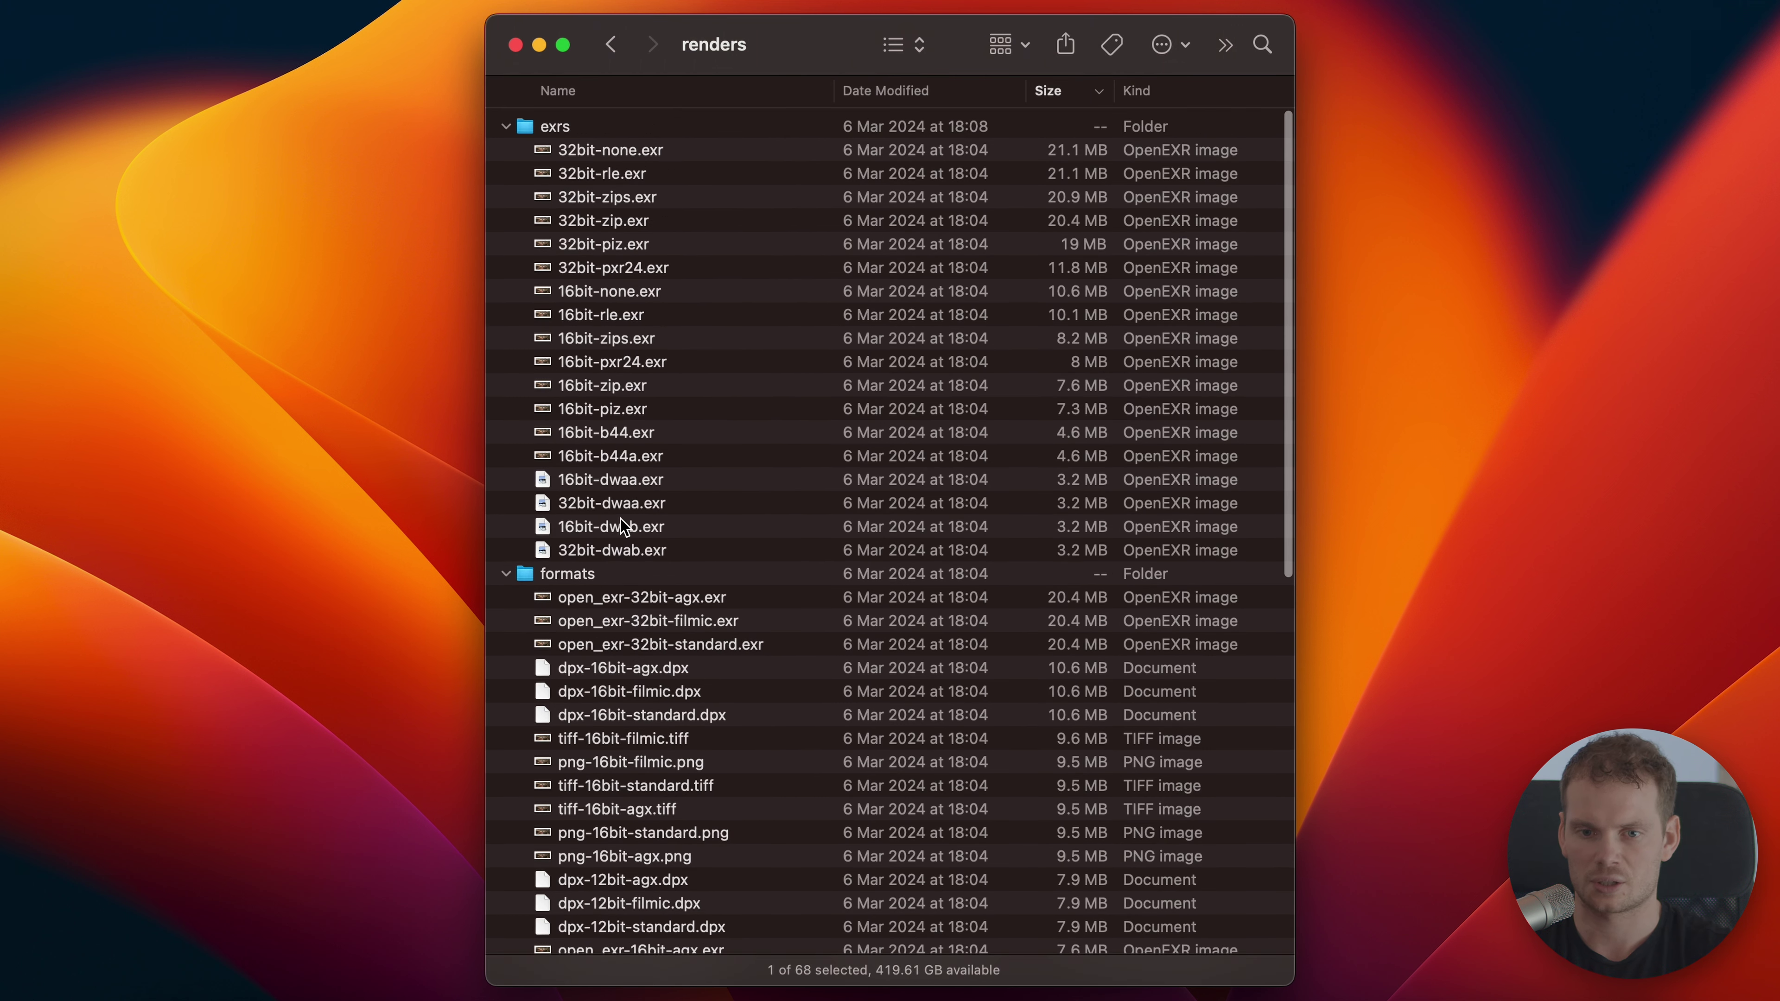
{"action": "left_click", "coordinate": [595, 499]}
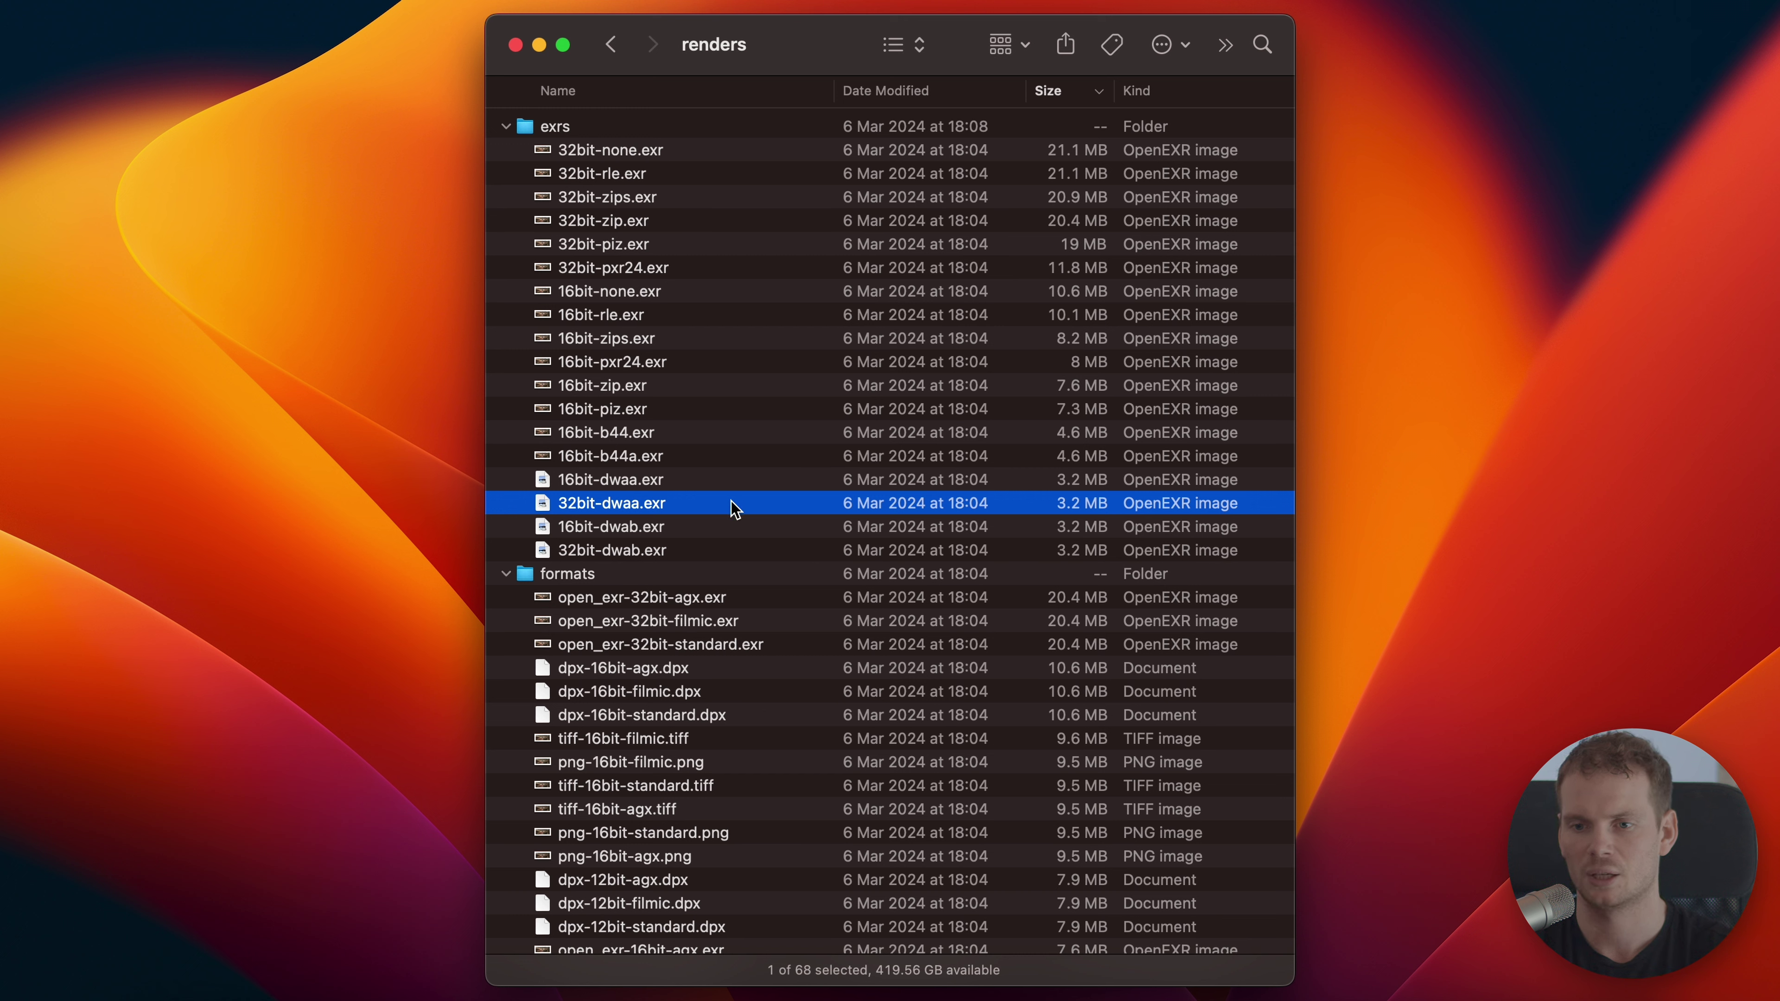
Step: Preview 16bit-b44a.exr from the exrs folder to judge its image quality, and close the preview
{"action": "left_click", "coordinate": [690, 460]}
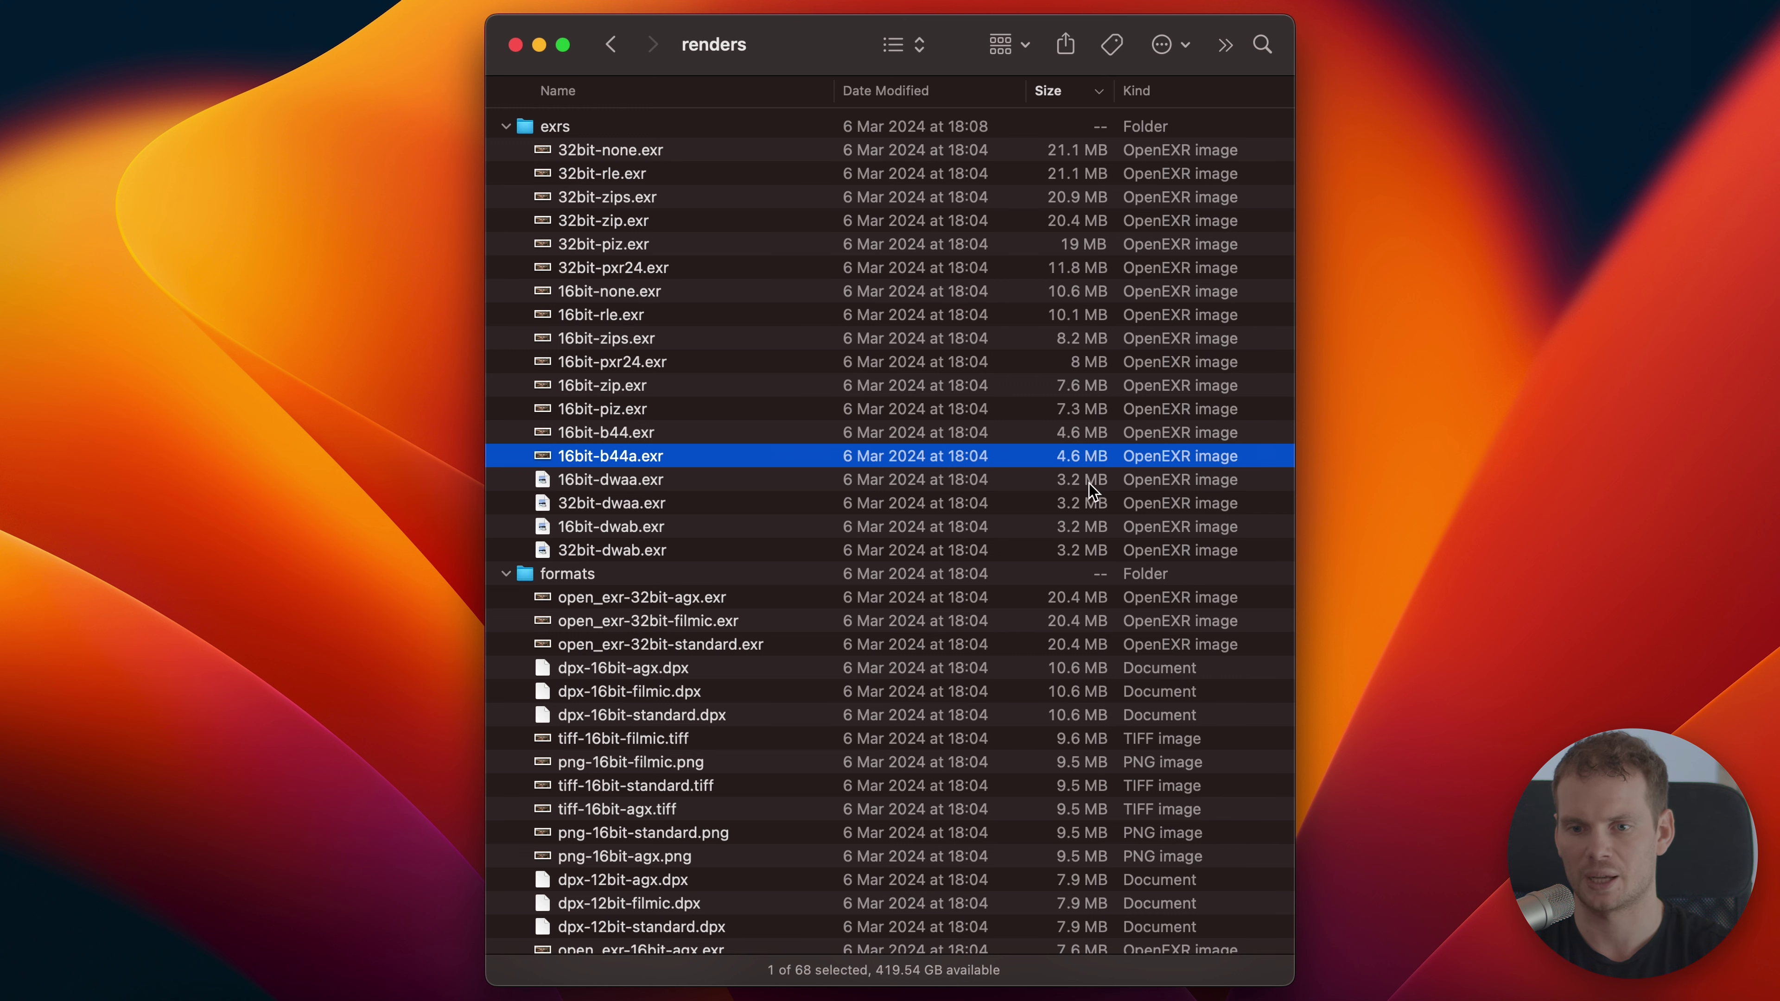
{"action": "key", "text": "space"}
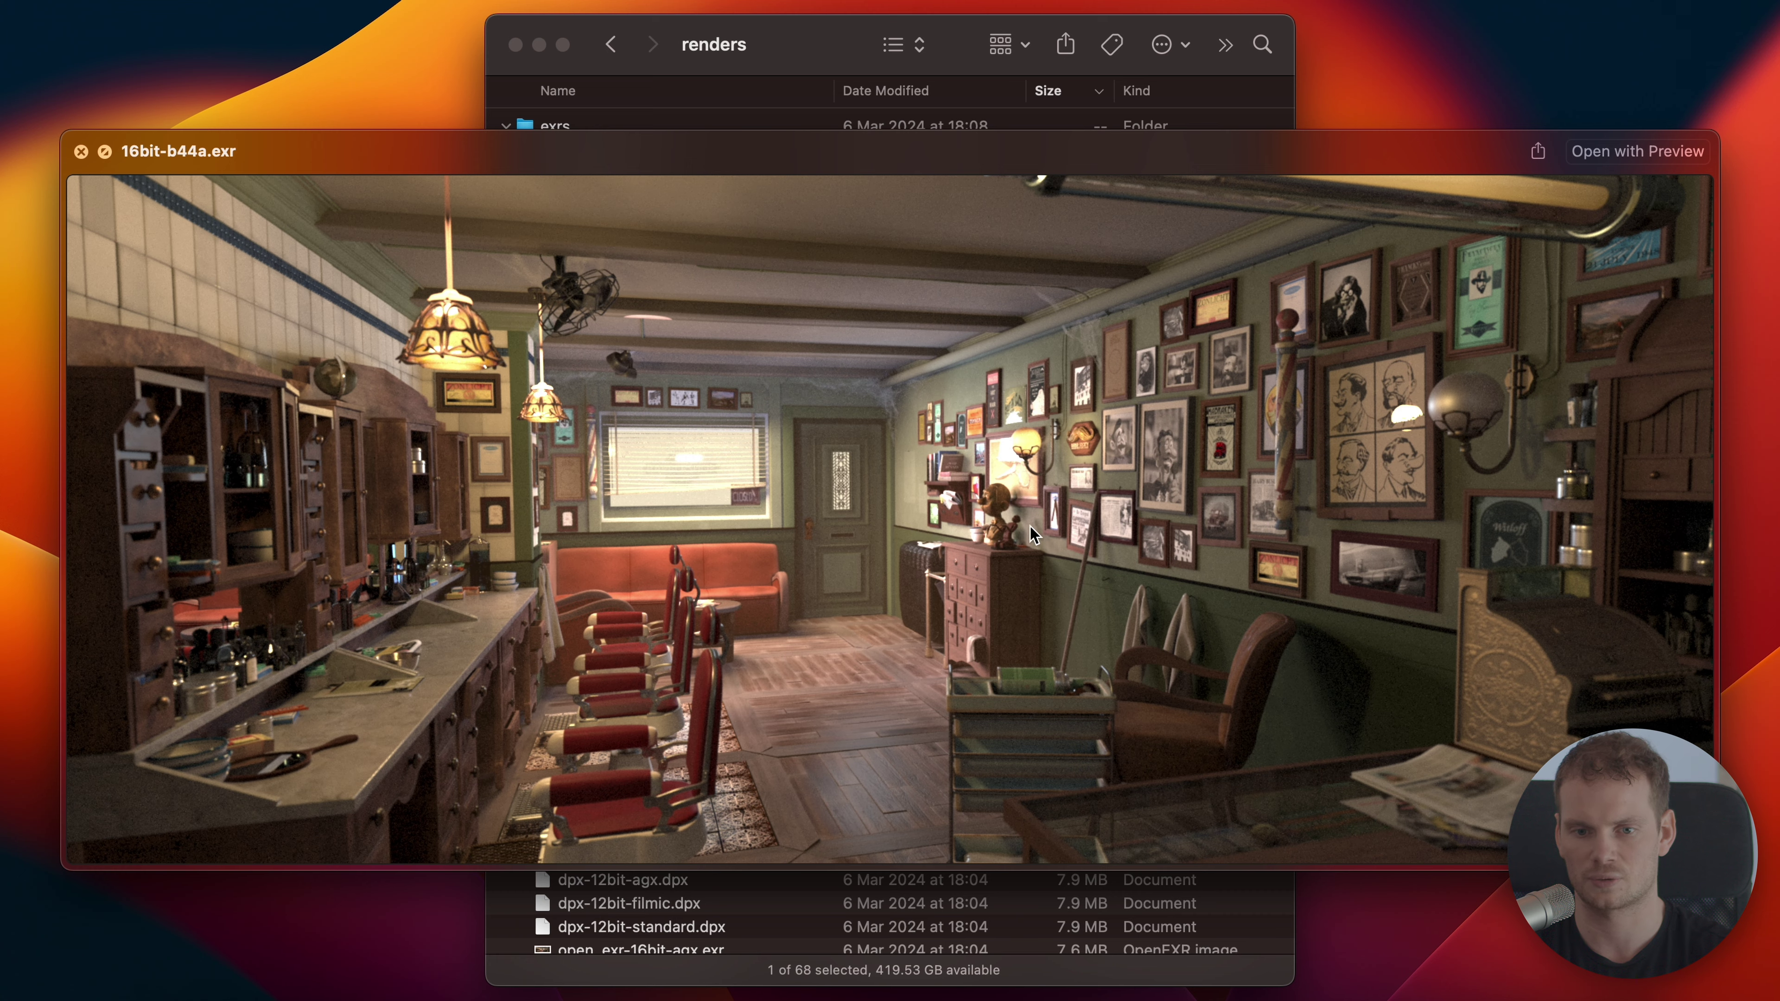
{"action": "key", "text": "space"}
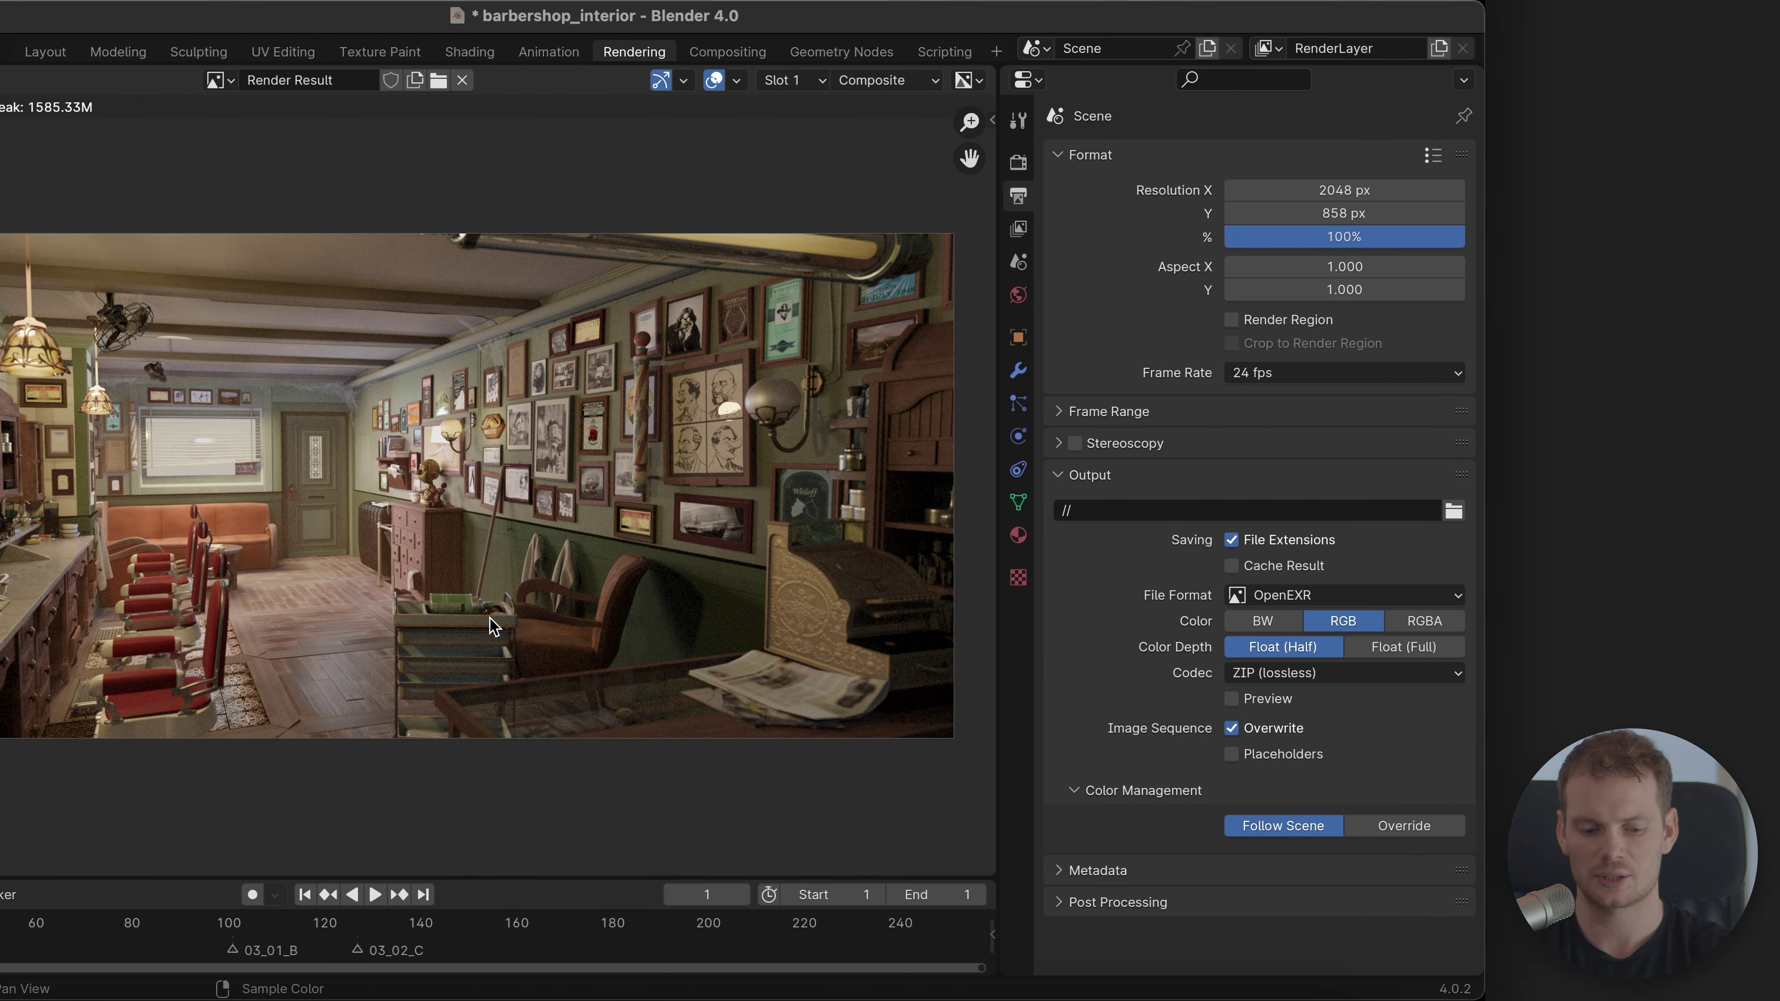
Step: Switch to Blender's Compositing workspace and move the Render Layers and Composite nodes further apart
{"action": "key", "text": "super+n"}
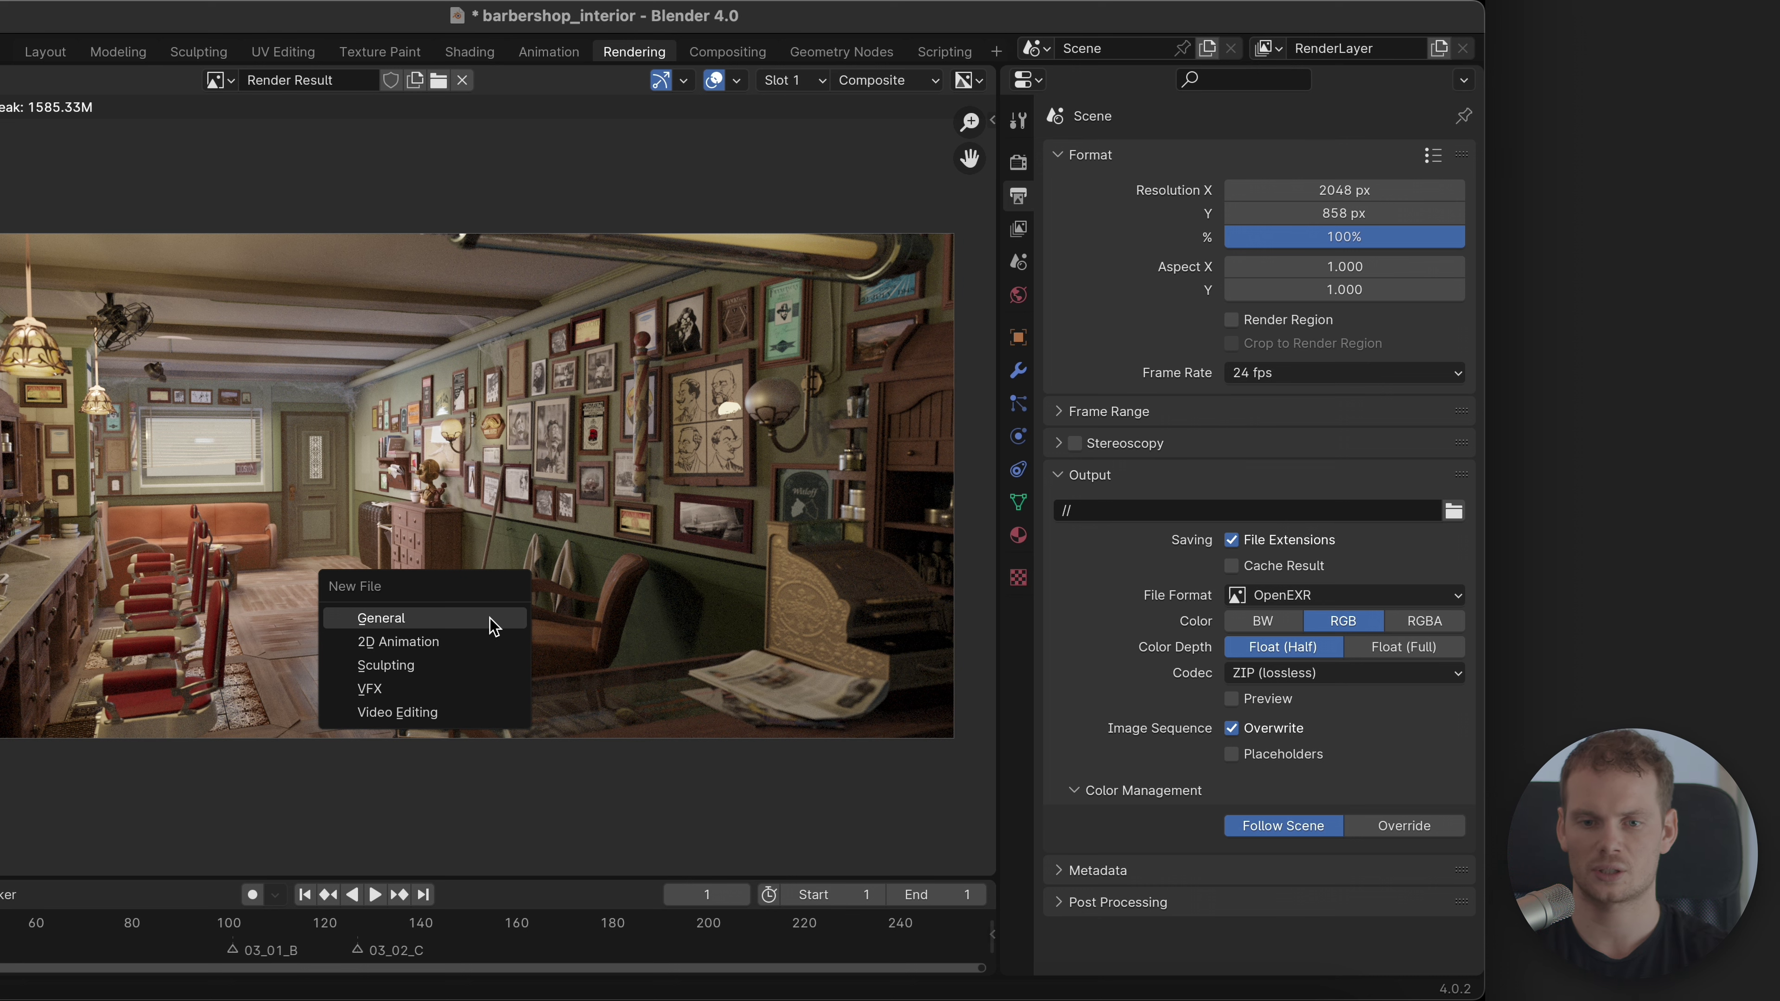
{"action": "key", "text": "Escape"}
{"action": "left_click", "coordinate": [723, 55]}
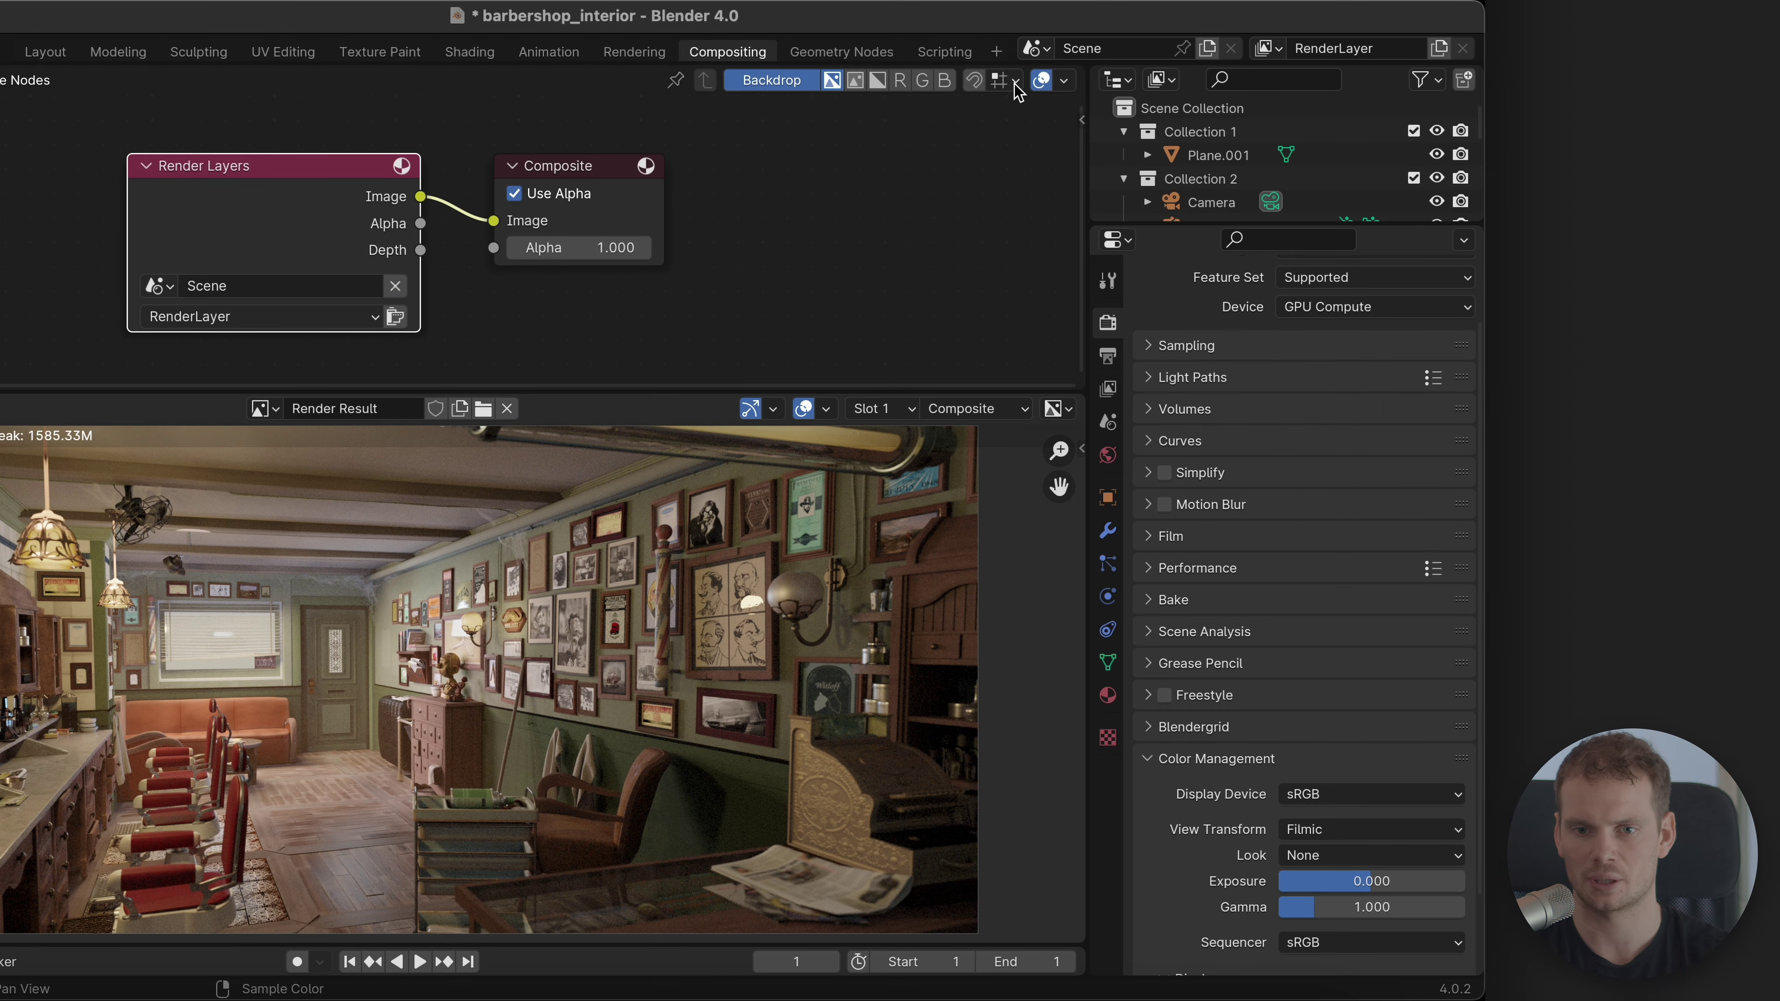
{"action": "left_click_drag", "start_coordinate": [335, 231], "coordinate": [186, 234]}
{"action": "left_click_drag", "start_coordinate": [596, 197], "coordinate": [667, 213]}
Step: Cut the link between Render Layers and Composite, reconnect the Image sockets, and enlarge the node editor area
{"action": "left_click_drag", "start_coordinate": [563, 237], "coordinate": [489, 302]}
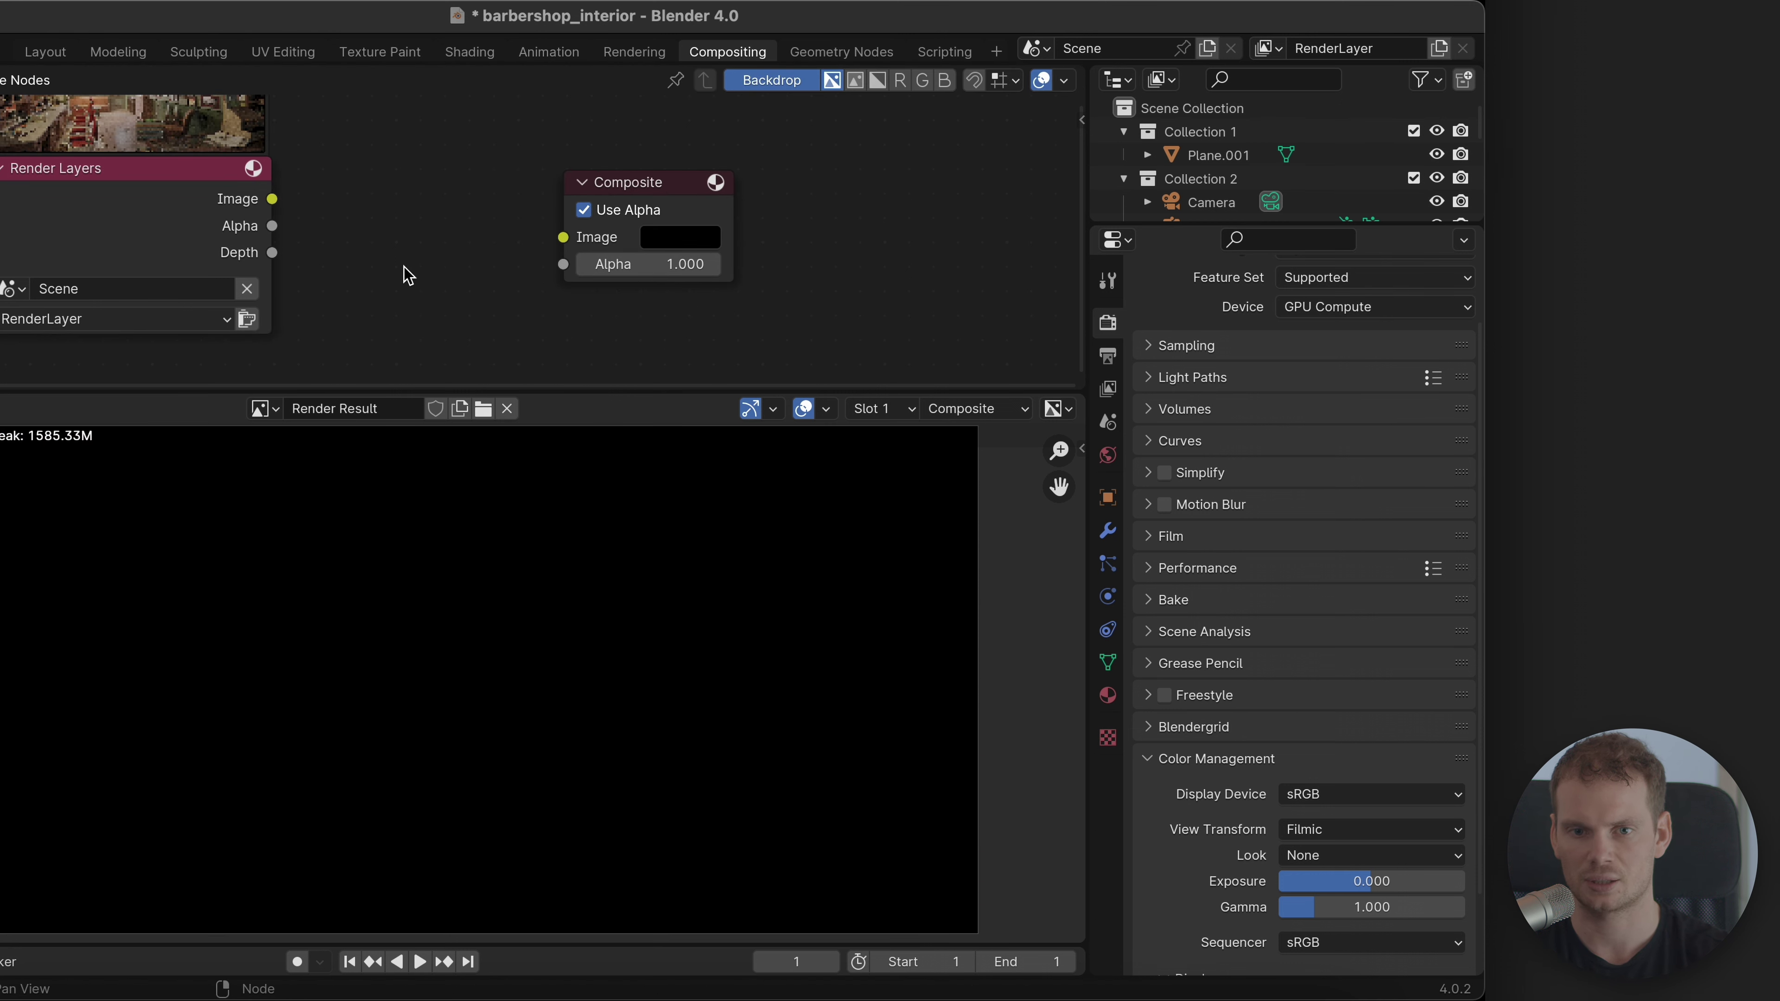
{"action": "left_click_drag", "start_coordinate": [274, 199], "coordinate": [563, 237]}
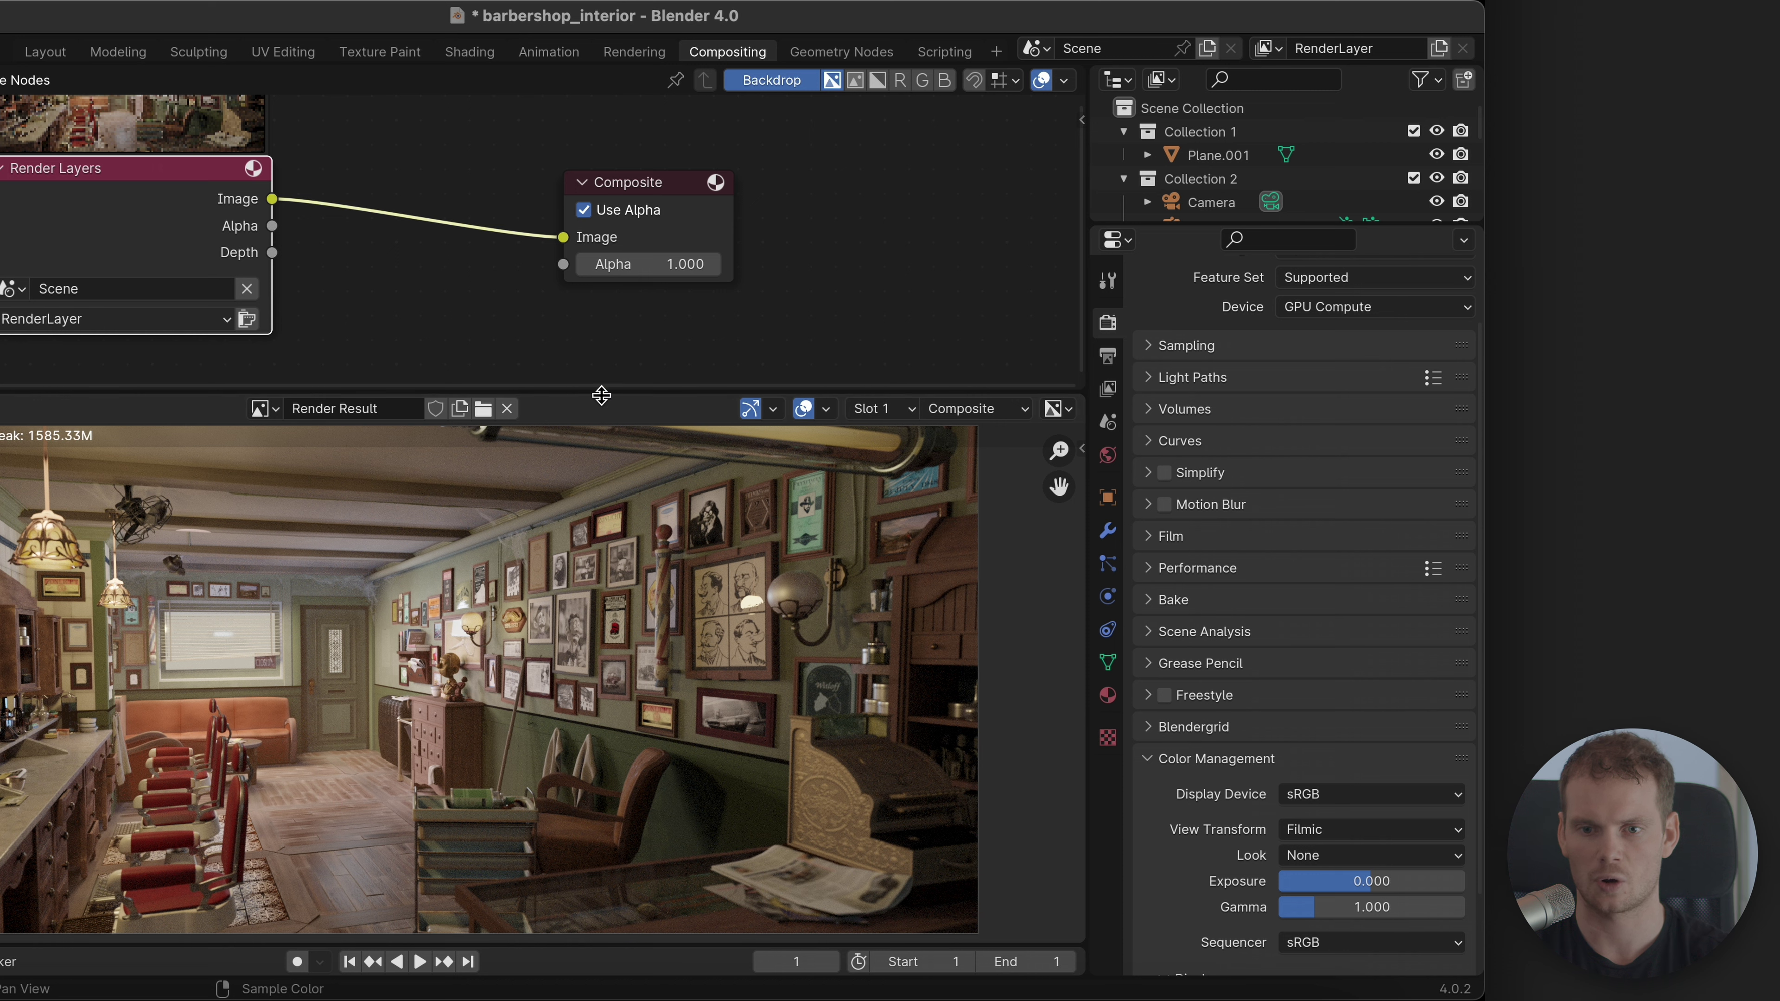
{"action": "left_click_drag", "start_coordinate": [601, 386], "coordinate": [604, 540]}
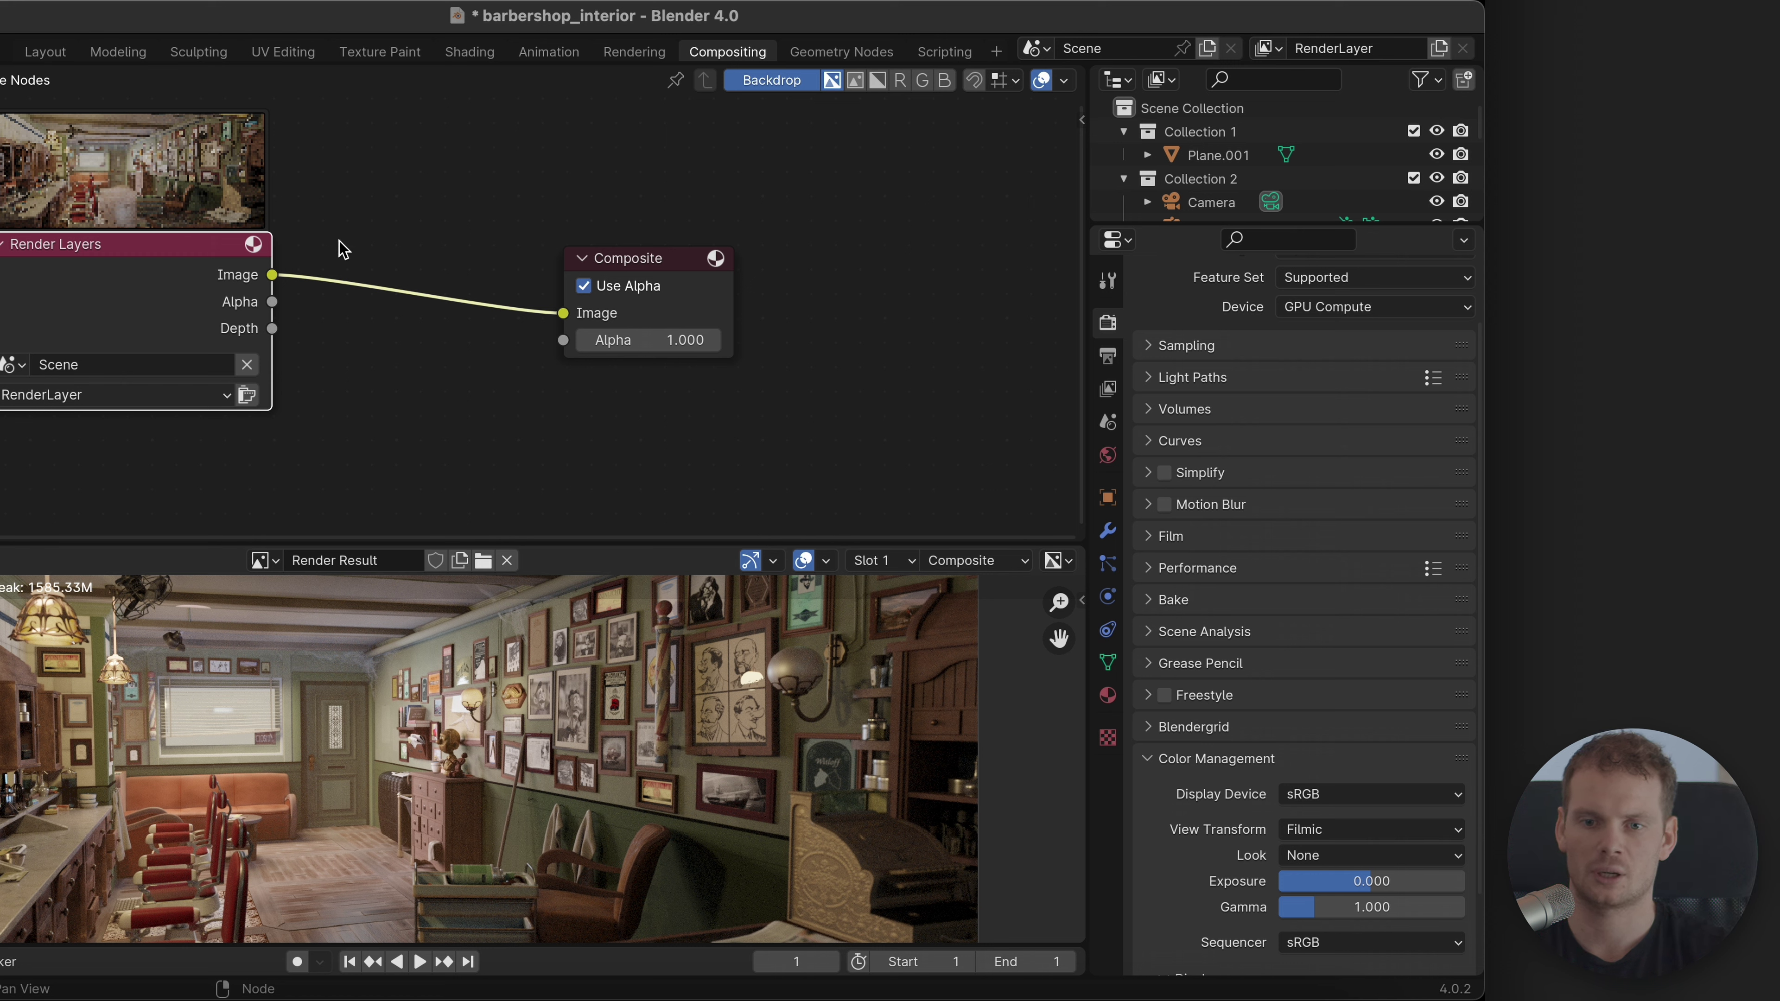
Step: Change the scene's view transform to AgX and then to Standard to compare the composited render
{"action": "left_click", "coordinate": [1342, 829]}
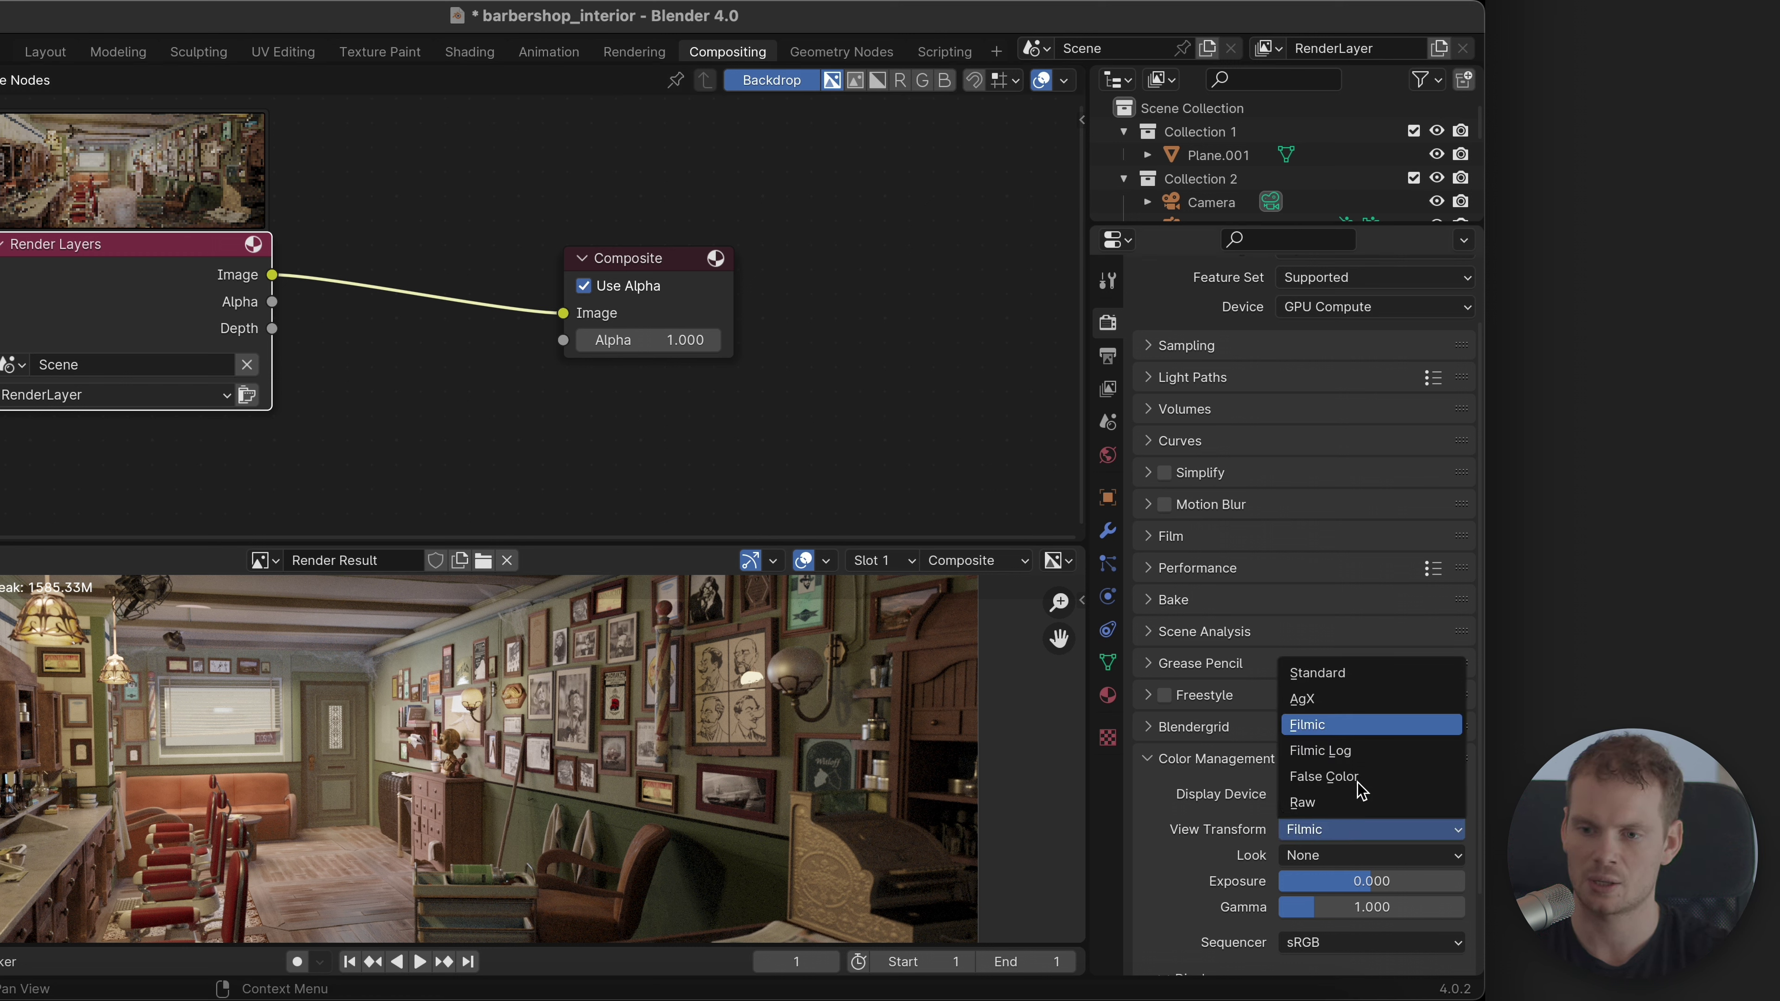
{"action": "left_click", "coordinate": [1358, 699]}
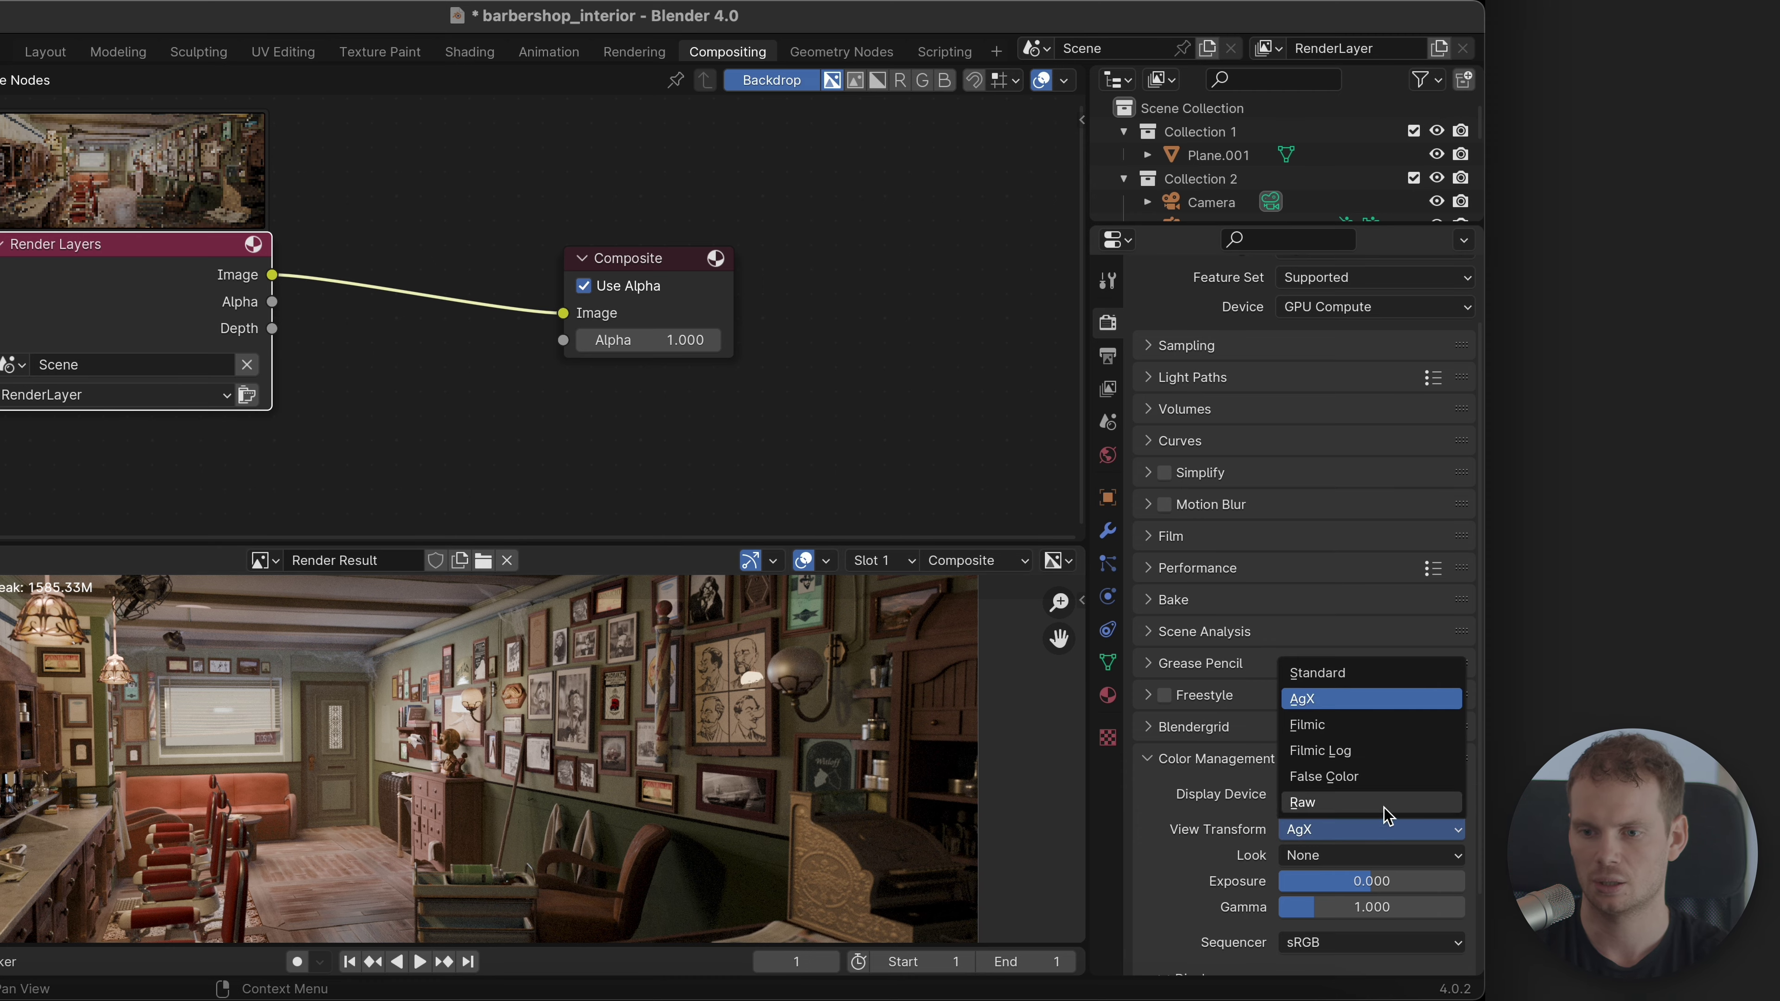
{"action": "left_click", "coordinate": [1374, 671]}
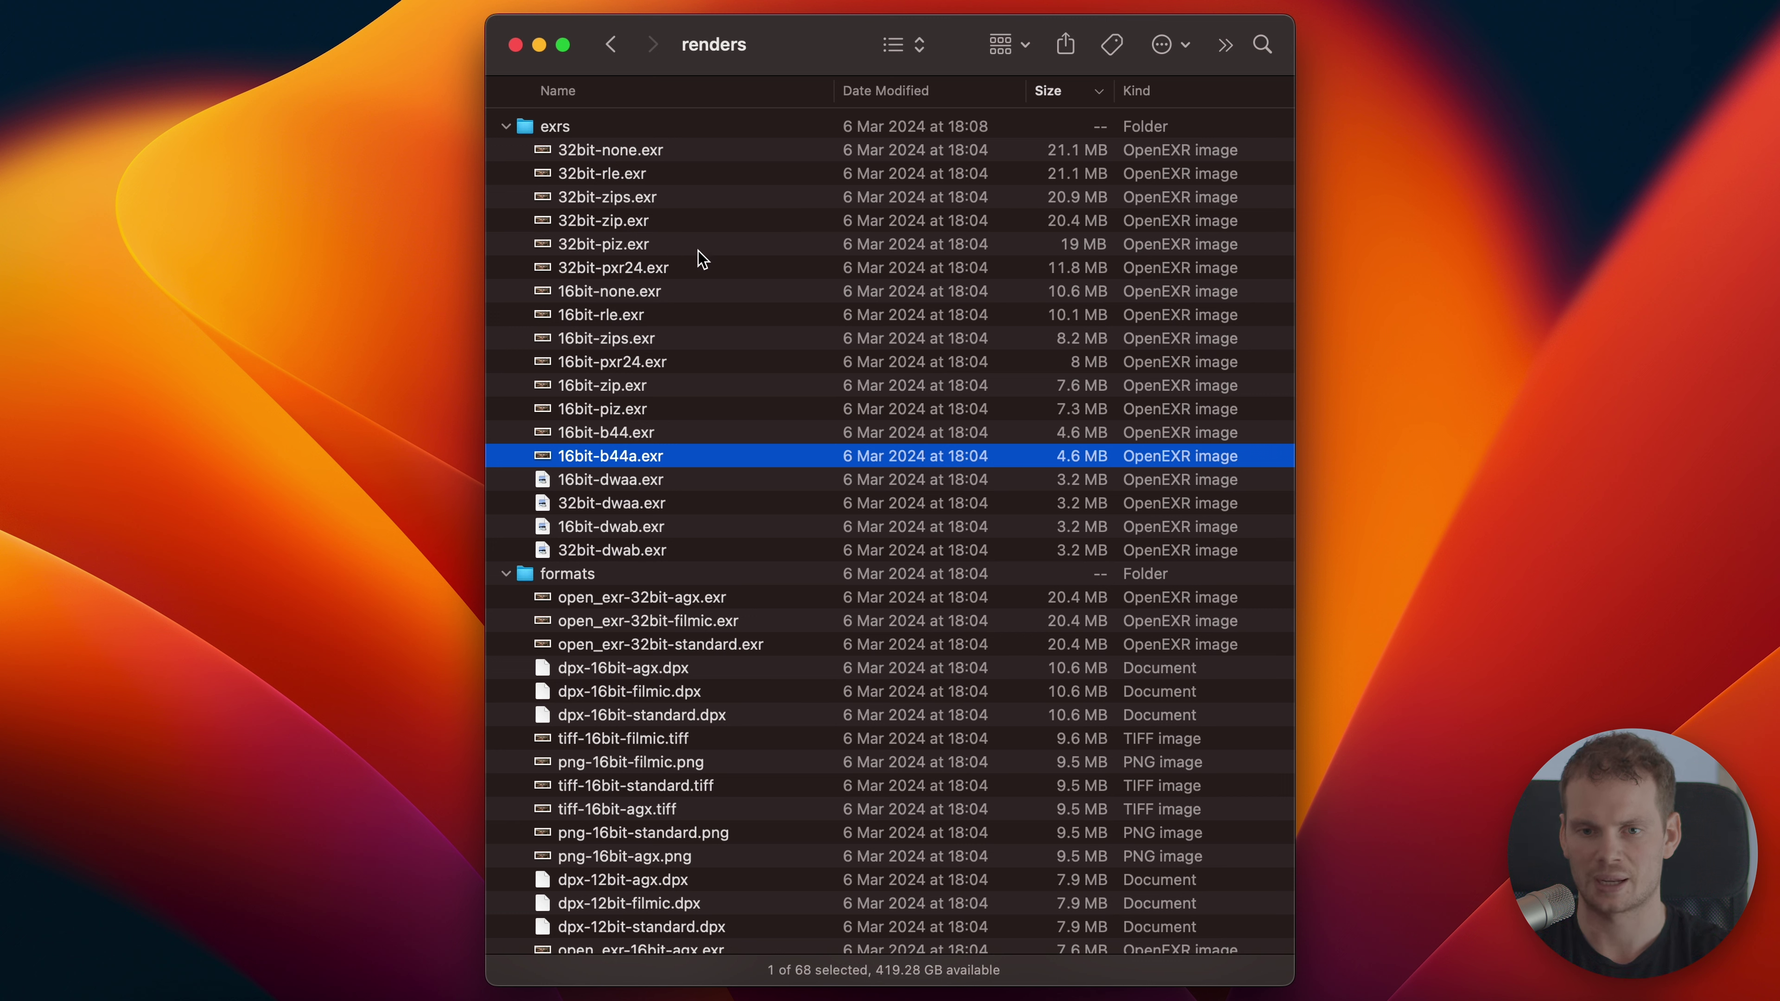
Step: Add 32bit-zip.exr from the Finder renders window to Blender's compositor as an image node below Render Layers
{"action": "left_click", "coordinate": [661, 223]}
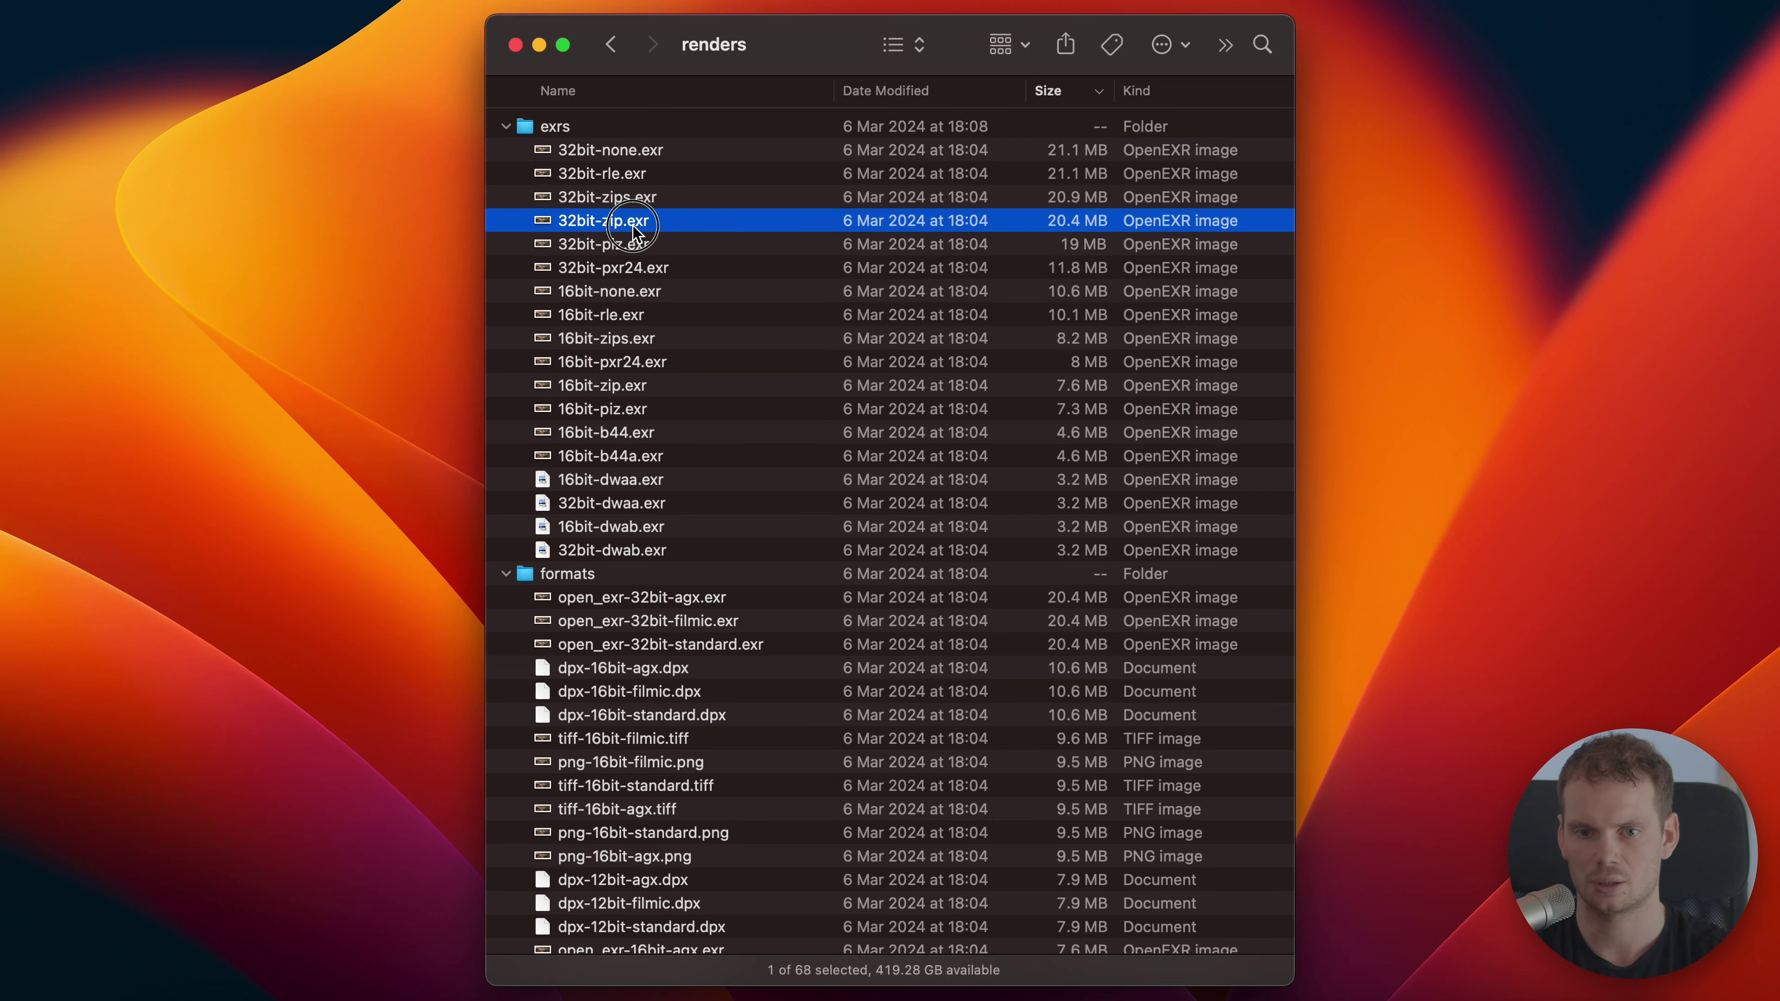
{"action": "left_click_drag", "start_coordinate": [846, 43], "coordinate": [1255, 149]}
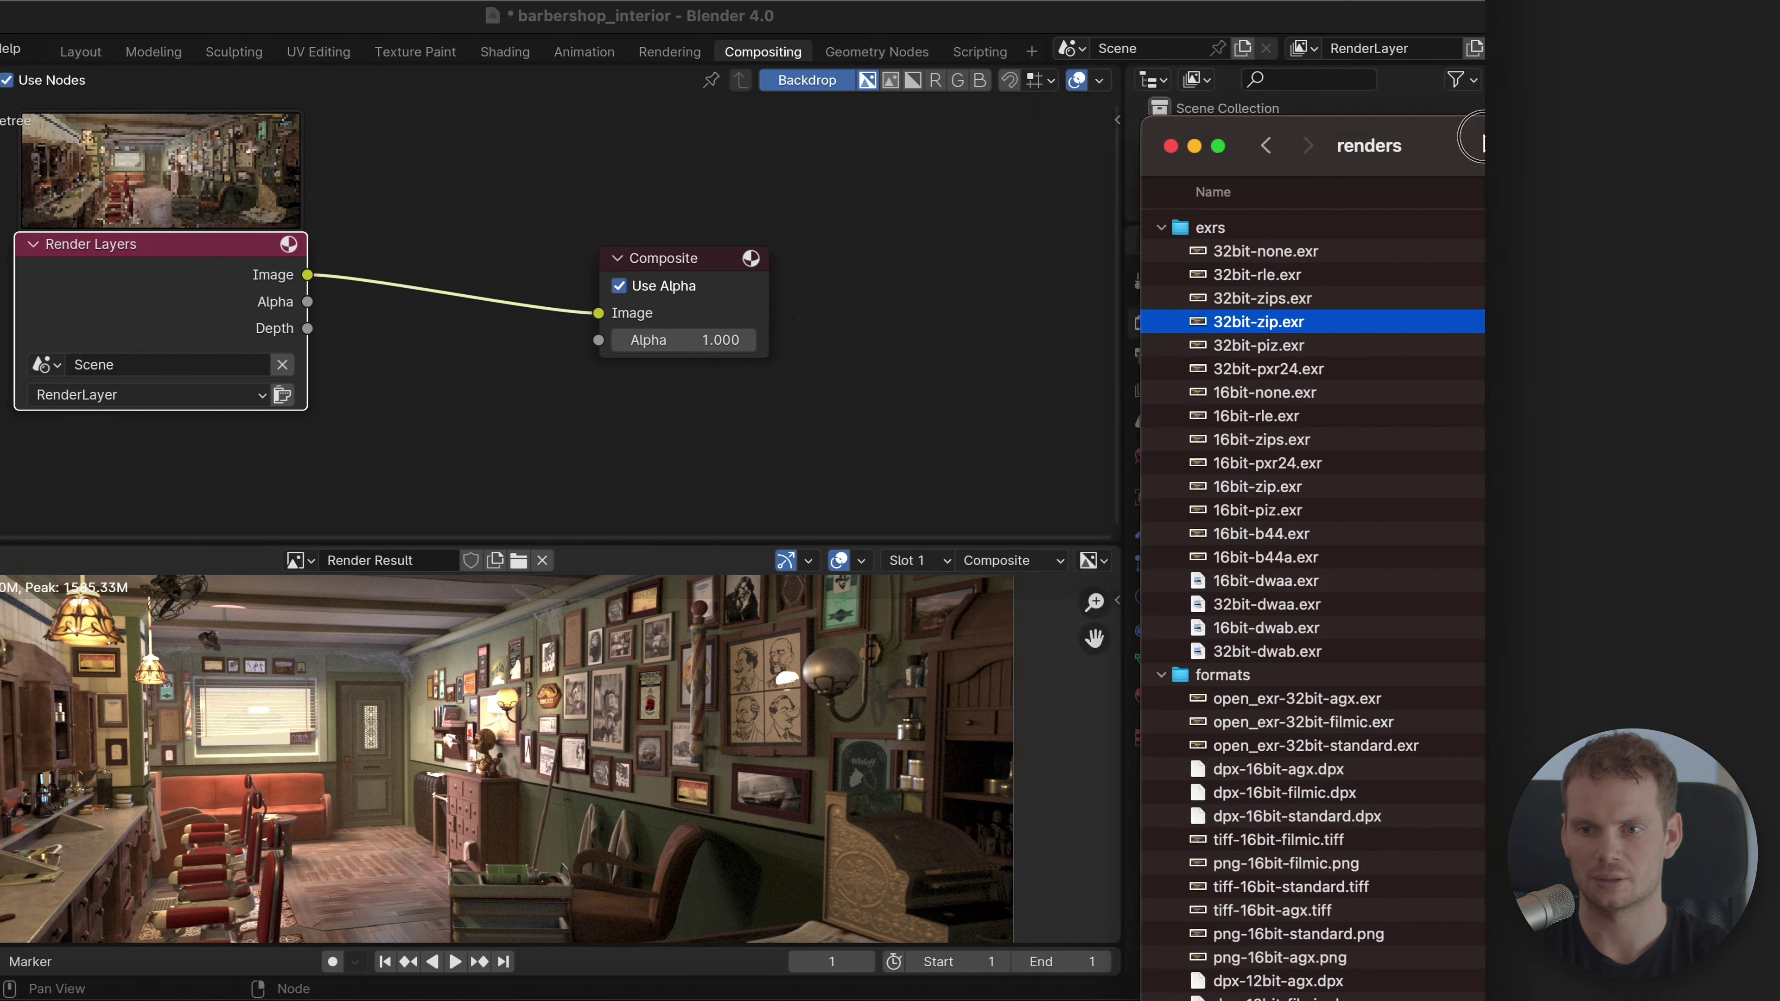
{"action": "left_click_drag", "start_coordinate": [1291, 322], "coordinate": [300, 379]}
{"action": "scroll", "coordinate": [545, 289], "scroll_direction": "down", "scroll_amount": 2}
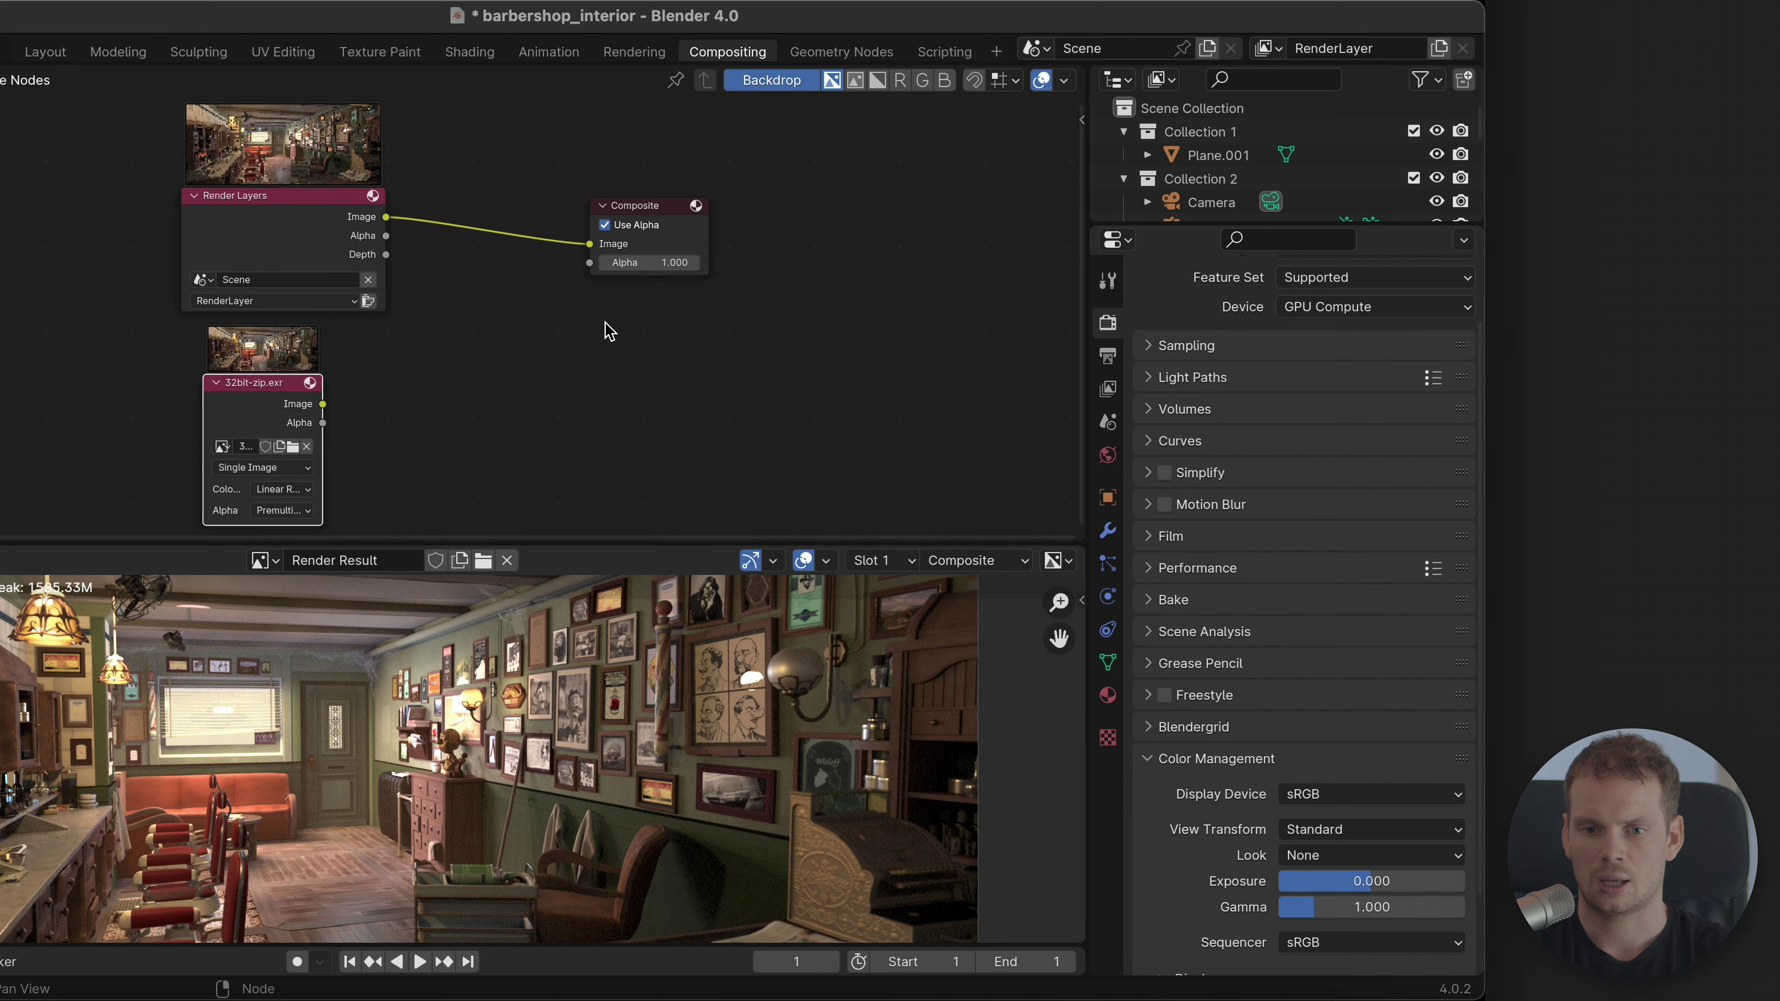
Step: Display 32bit-zip.exr in the image editor of the Rendering workspace instead of the Render Result
{"action": "left_click", "coordinate": [270, 564]}
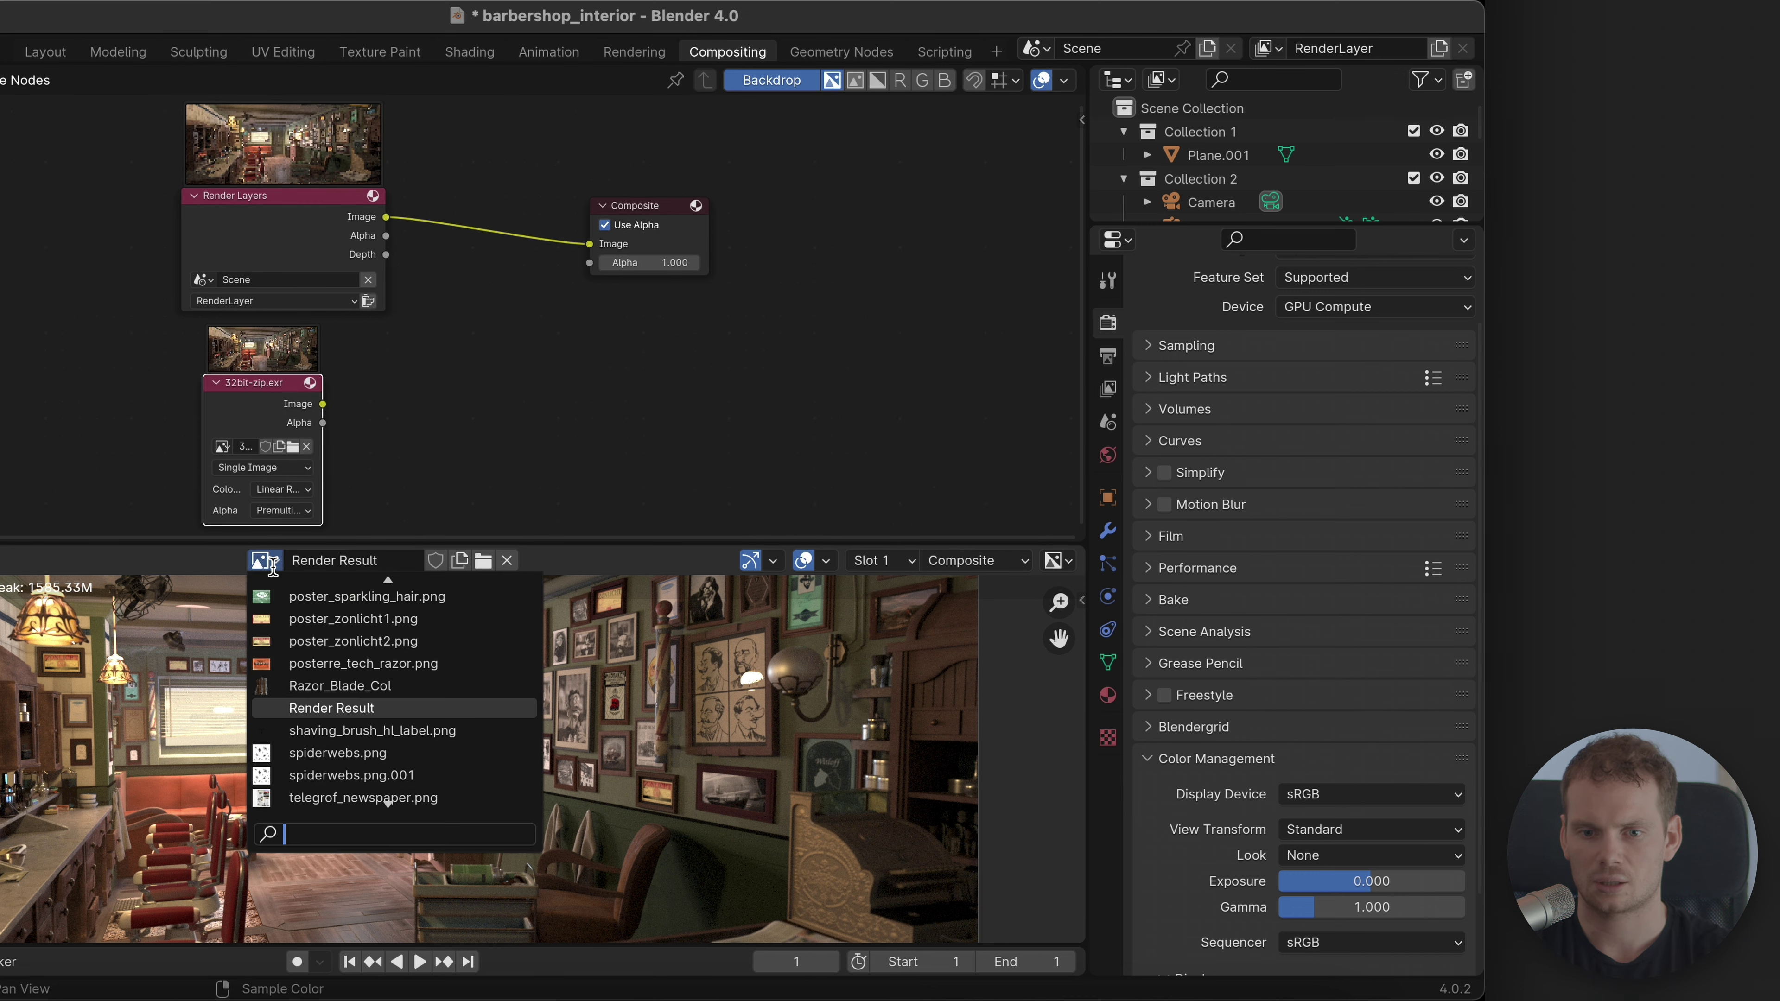
{"action": "key", "text": "Escape"}
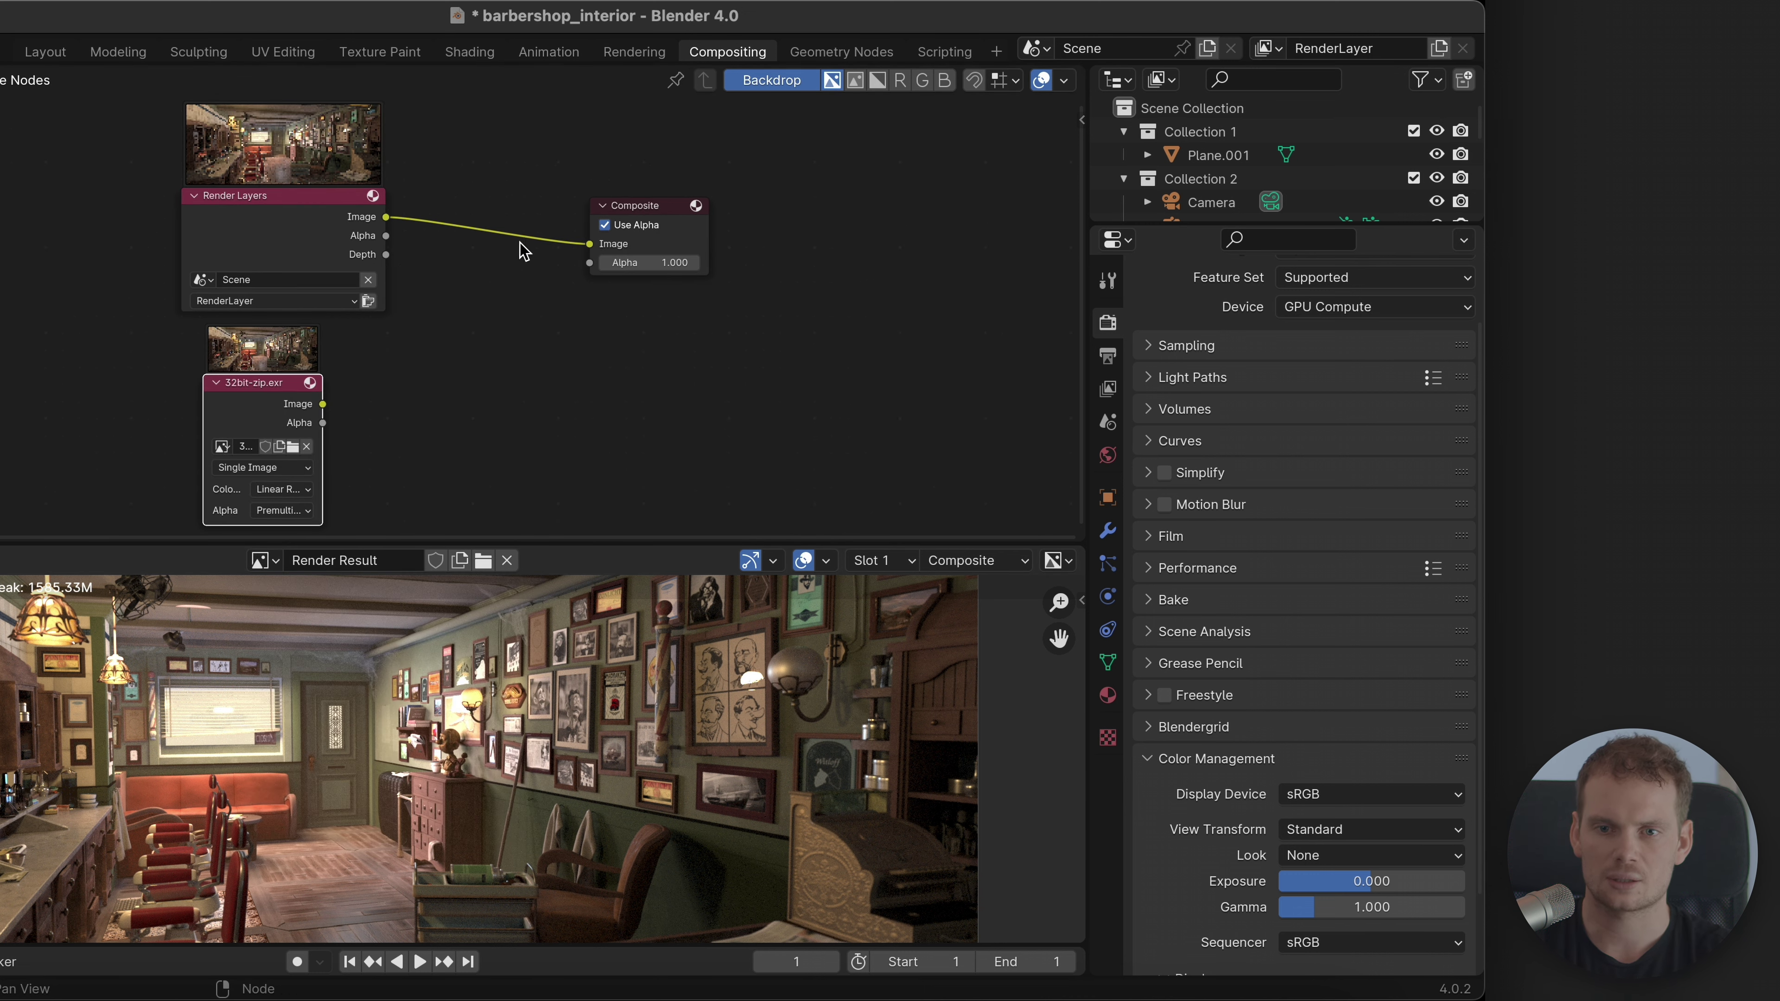
{"action": "left_click", "coordinate": [645, 56]}
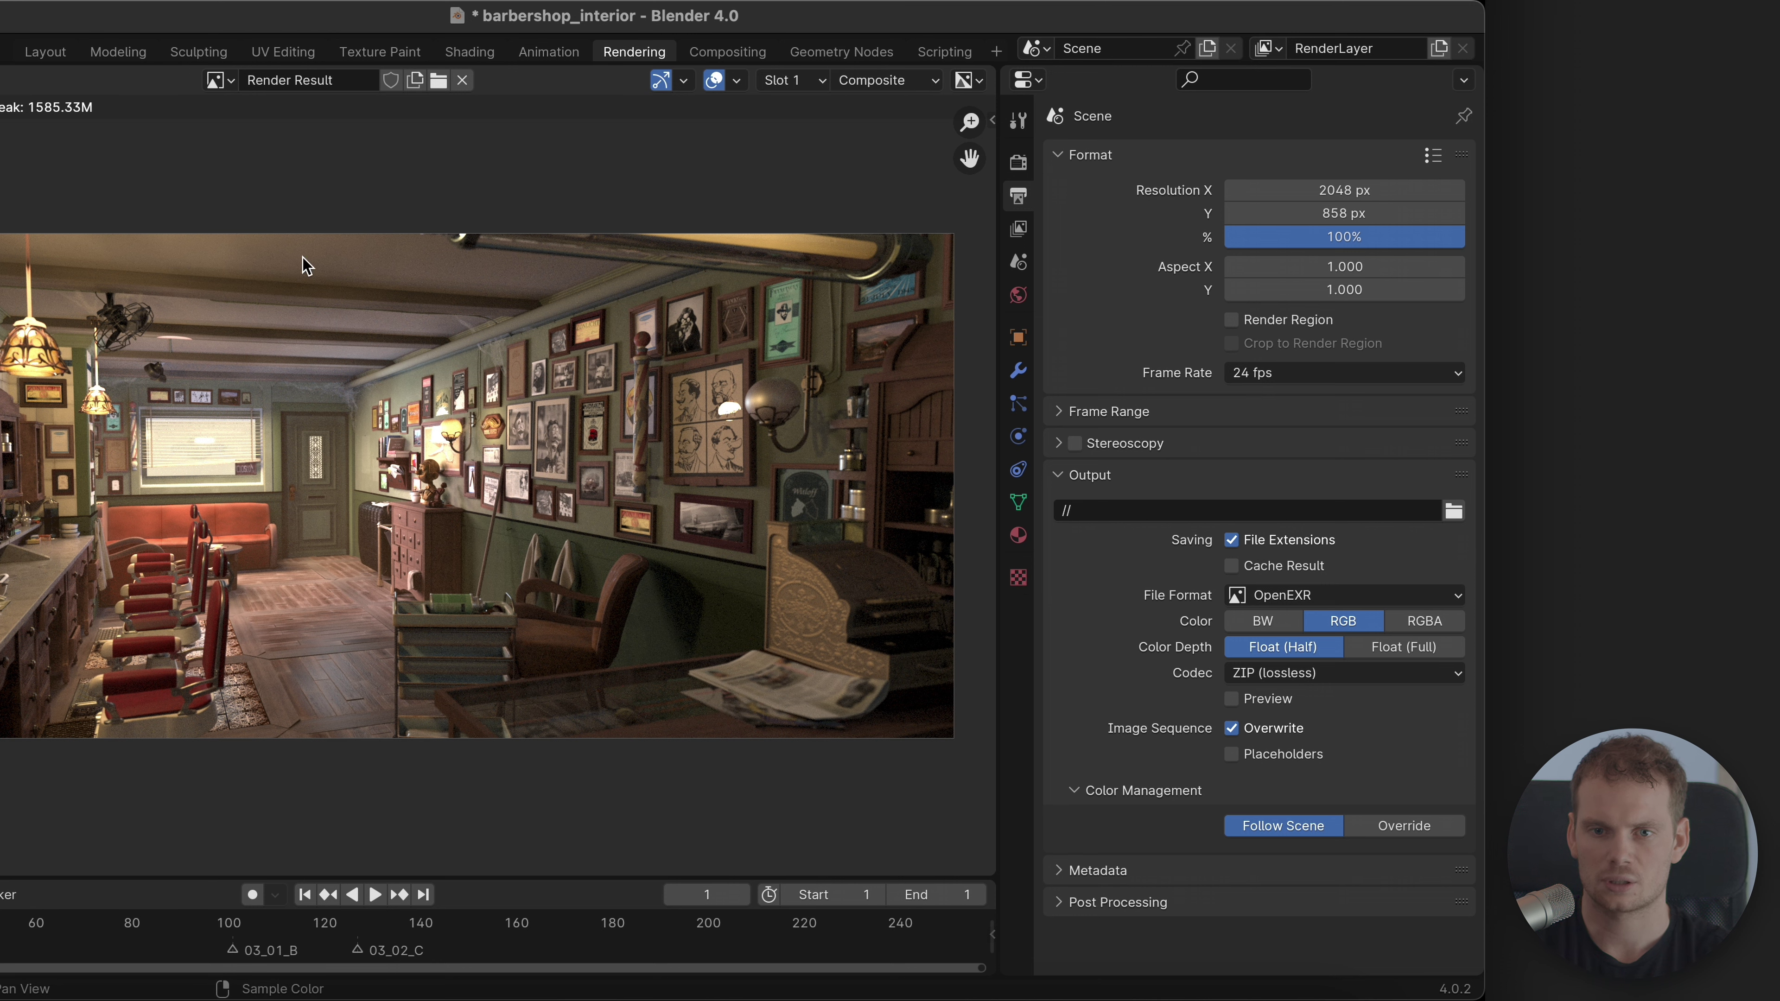
{"action": "left_click", "coordinate": [219, 80]}
{"action": "scroll", "coordinate": [291, 195], "scroll_direction": "up", "scroll_amount": 10}
{"action": "left_click", "coordinate": [293, 200]}
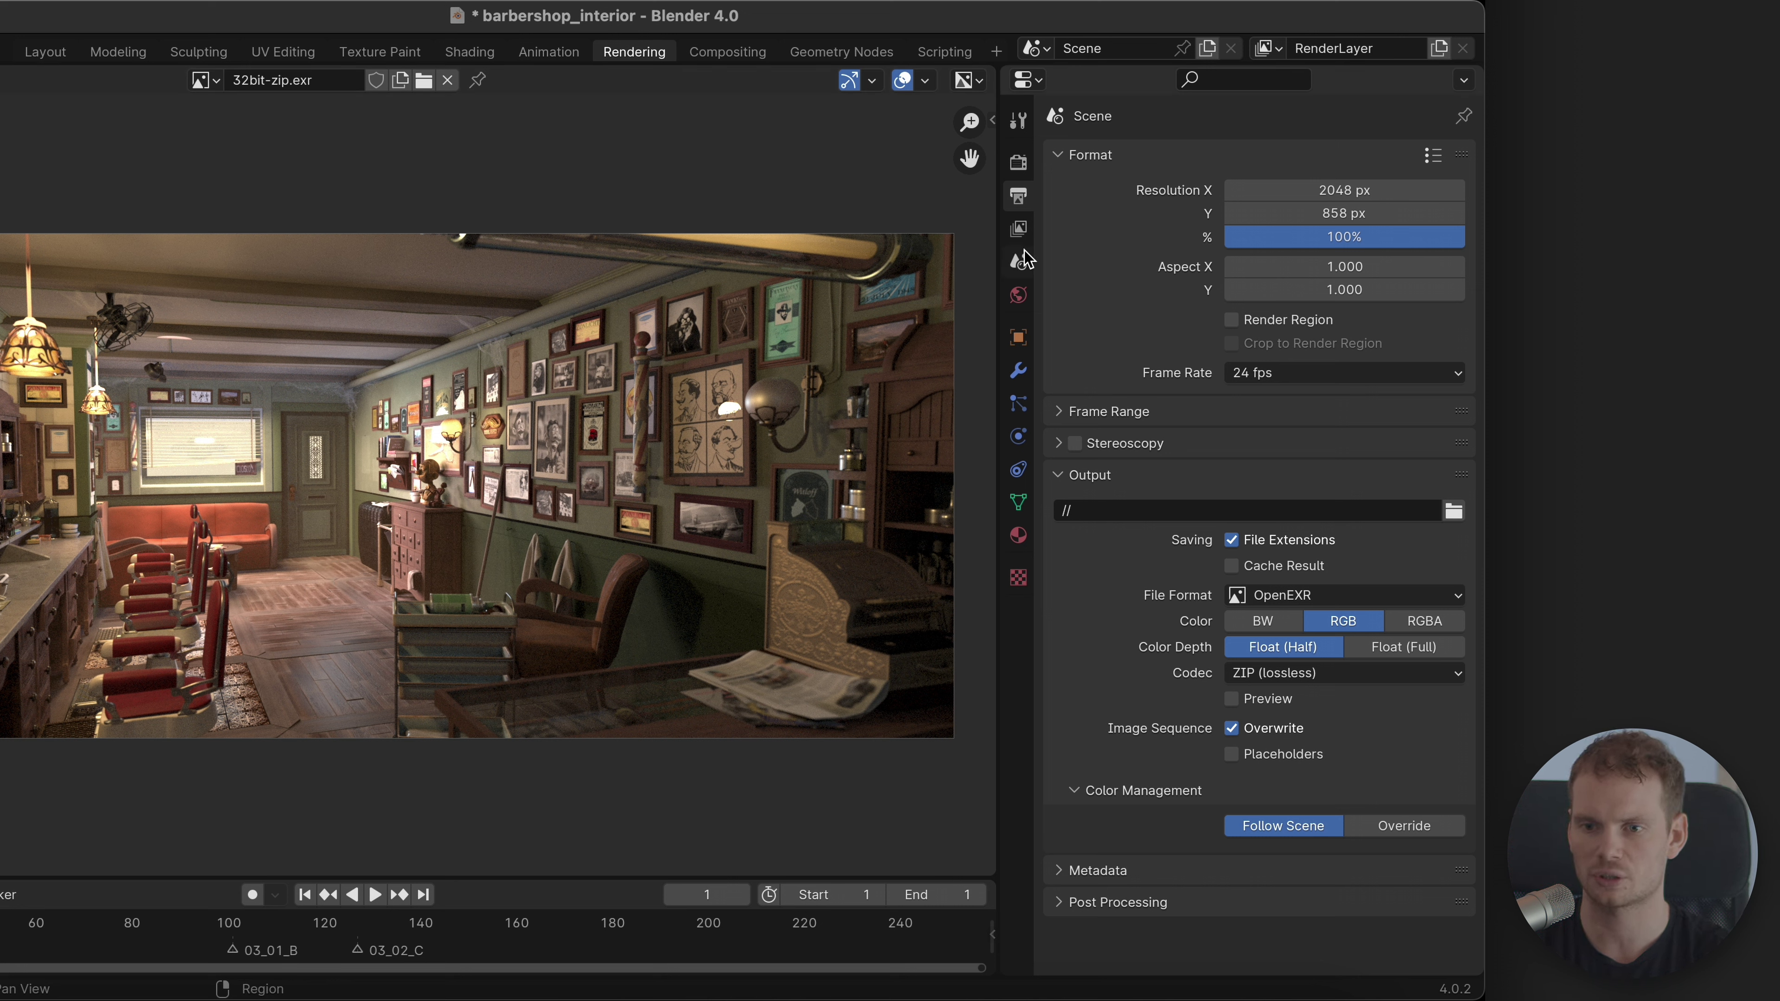
Step: Show the render settings and change the view transform to AgX and then Filmic to check the EXR's appearance
{"action": "left_click", "coordinate": [1020, 160]}
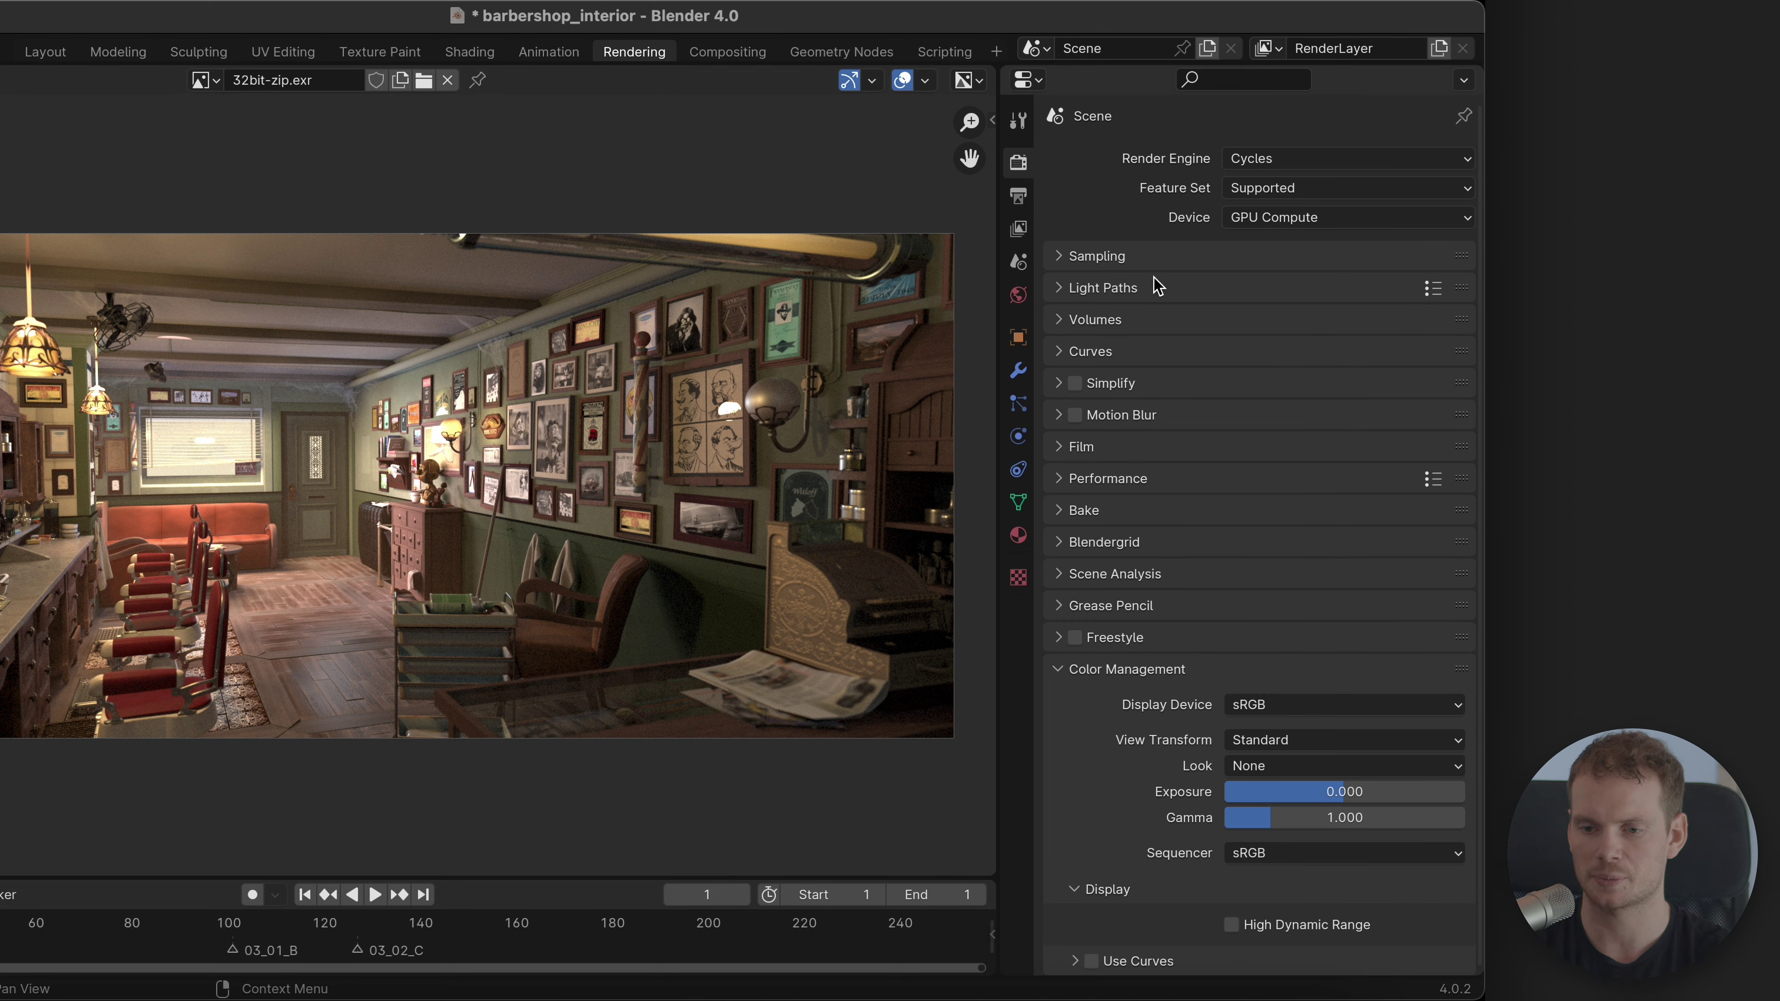
{"action": "left_click", "coordinate": [1280, 740]}
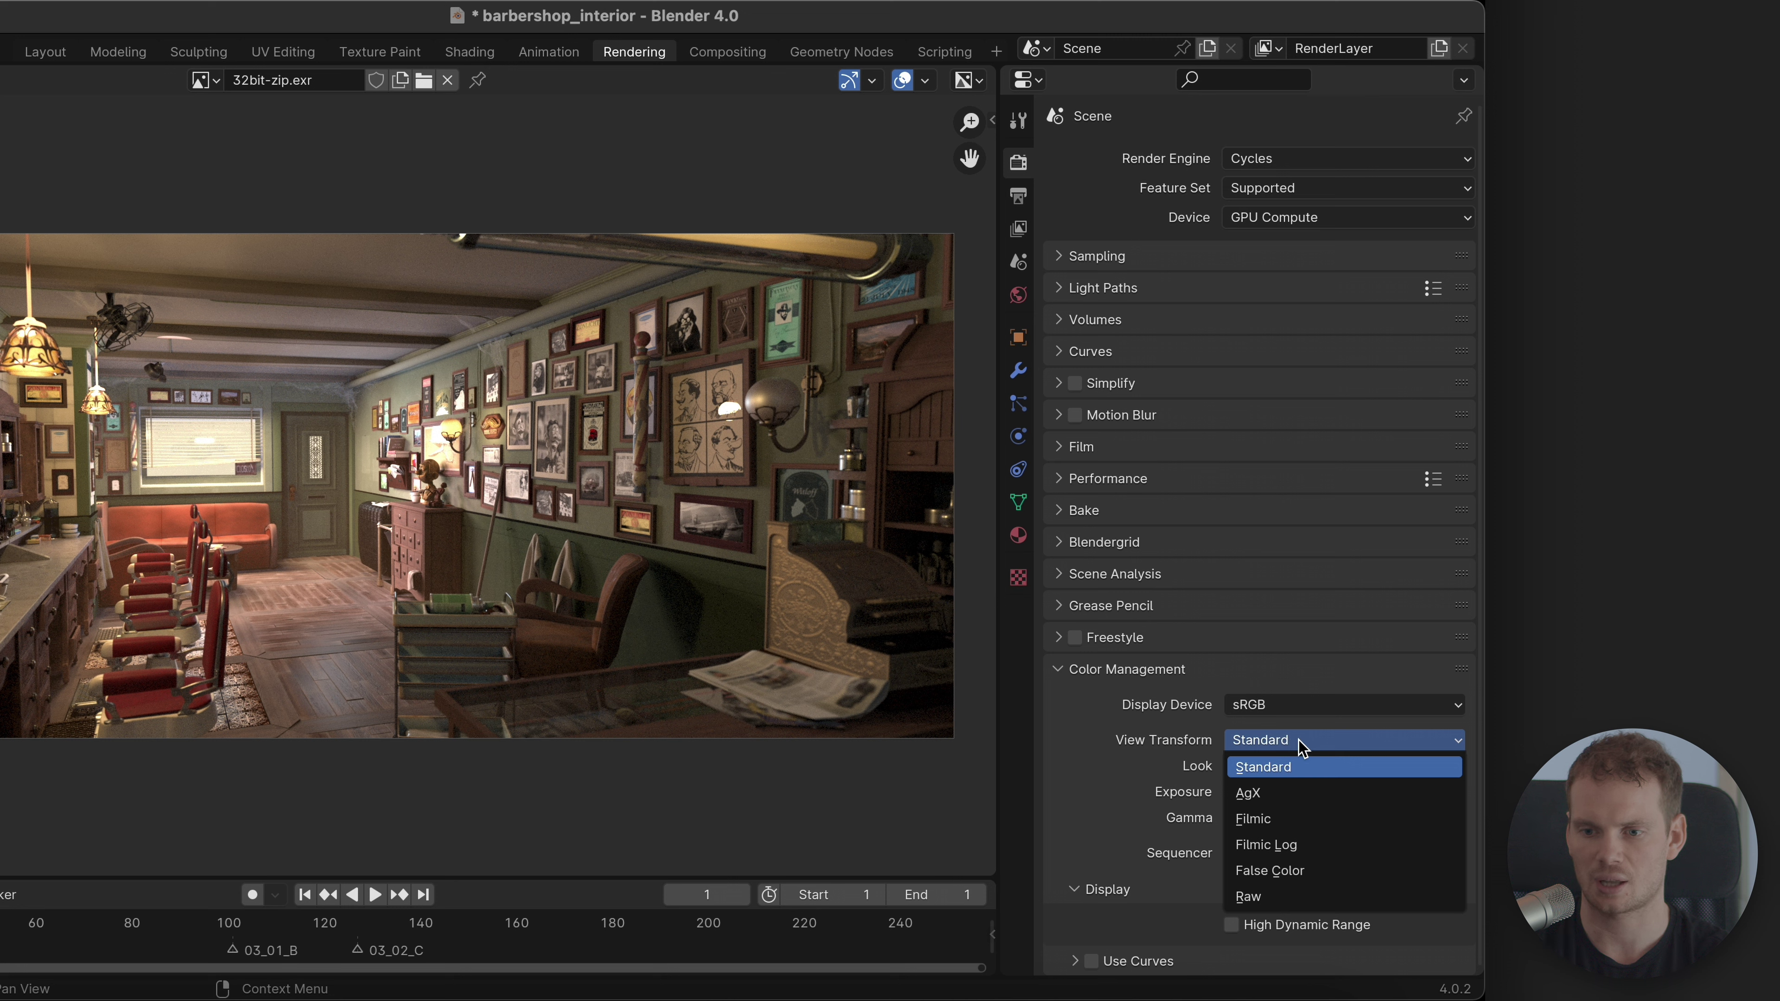
{"action": "left_click", "coordinate": [1296, 793]}
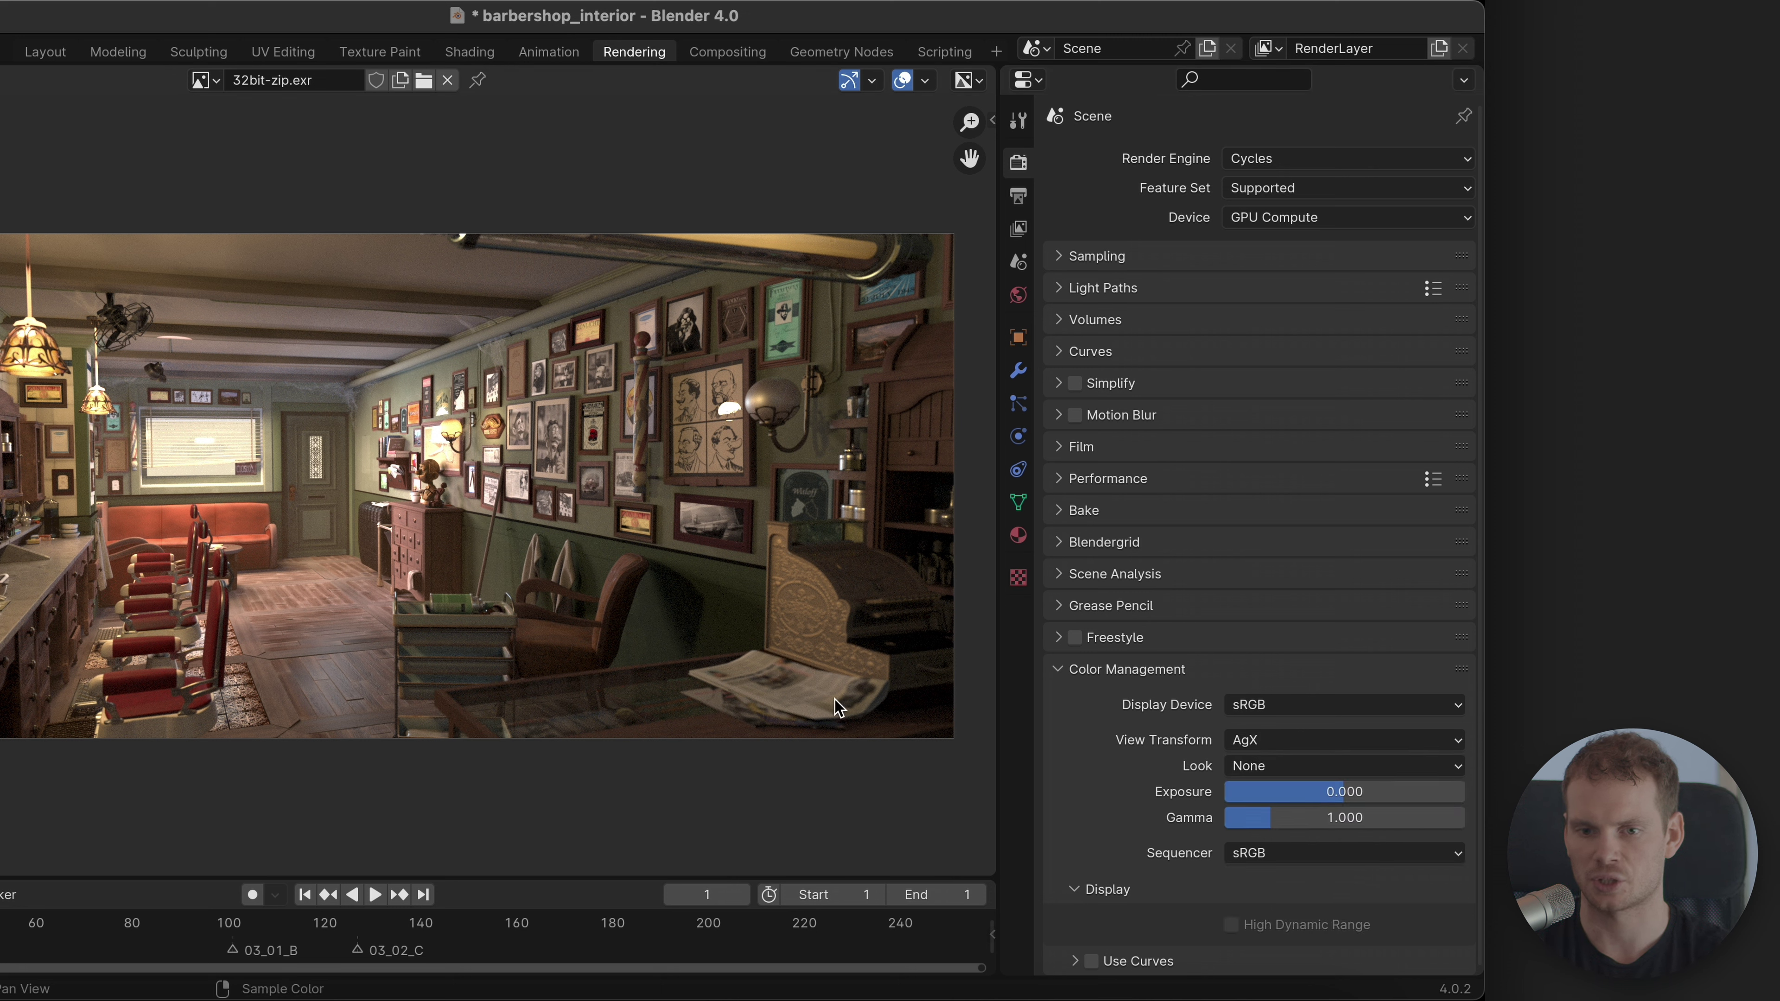
{"action": "left_click", "coordinate": [1295, 743]}
{"action": "left_click", "coordinate": [1310, 799]}
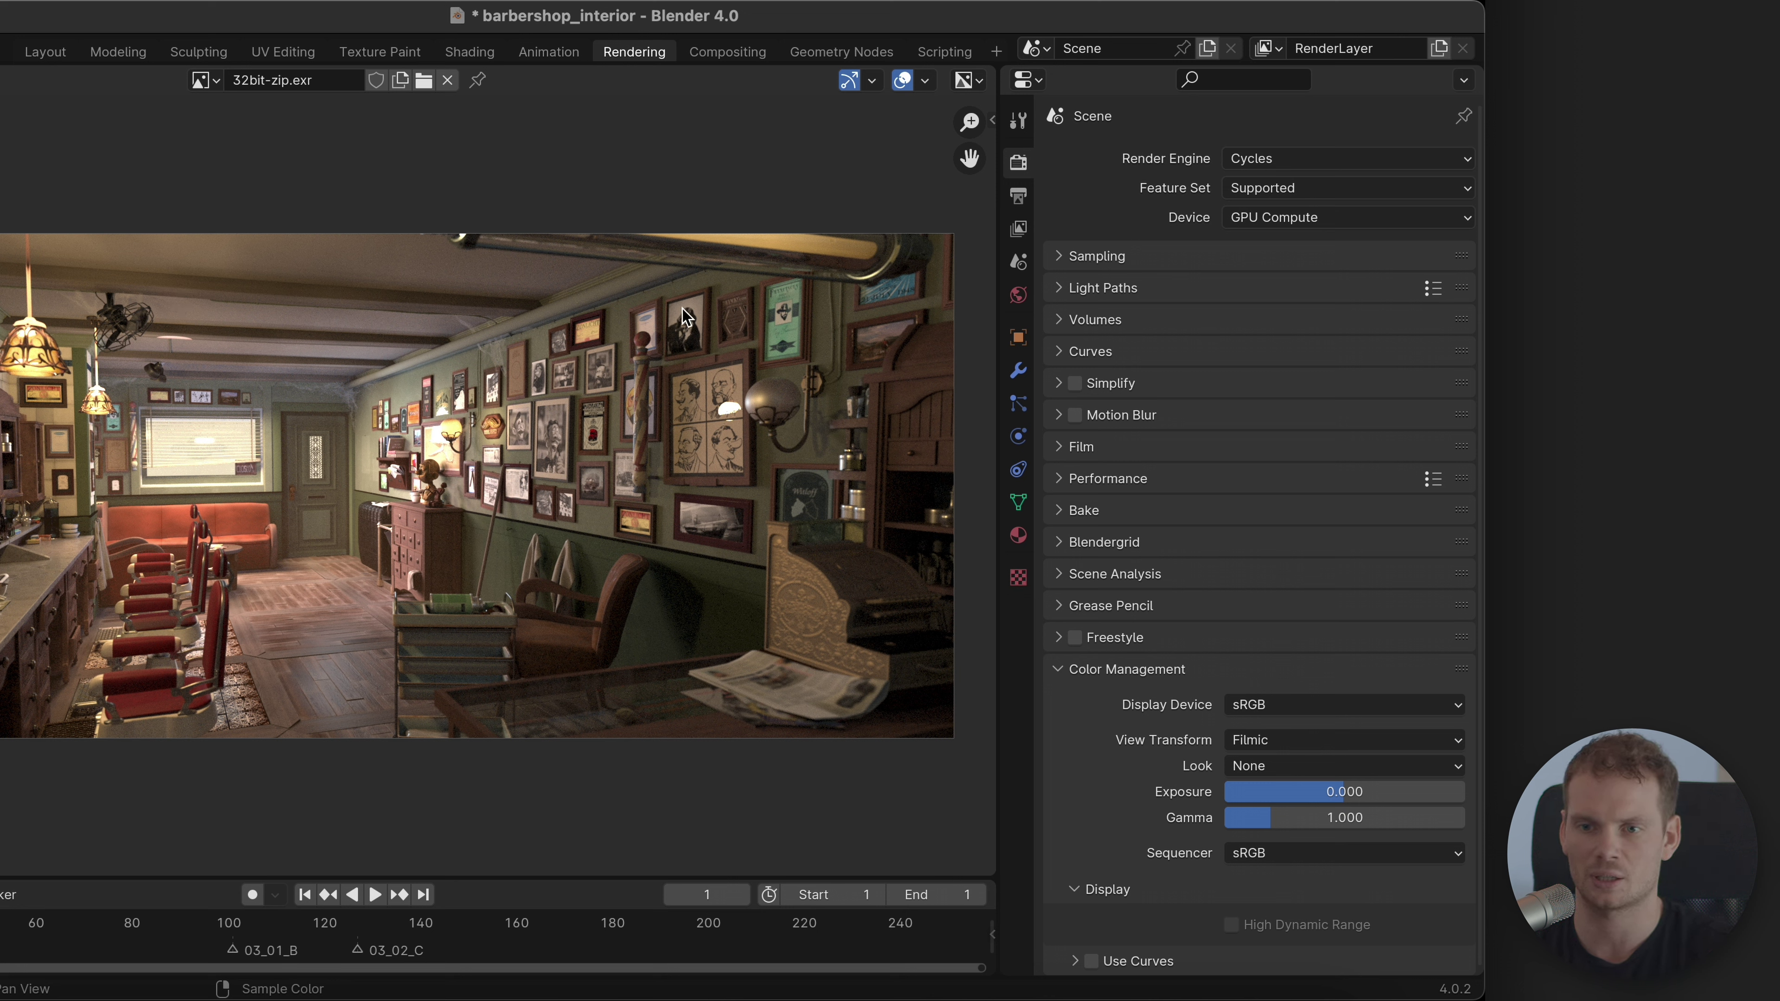
Step: Enable View as Render for 32bit-zip.exr and compare the AgX and Standard view transforms, ending on AgX
{"action": "key", "text": "n"}
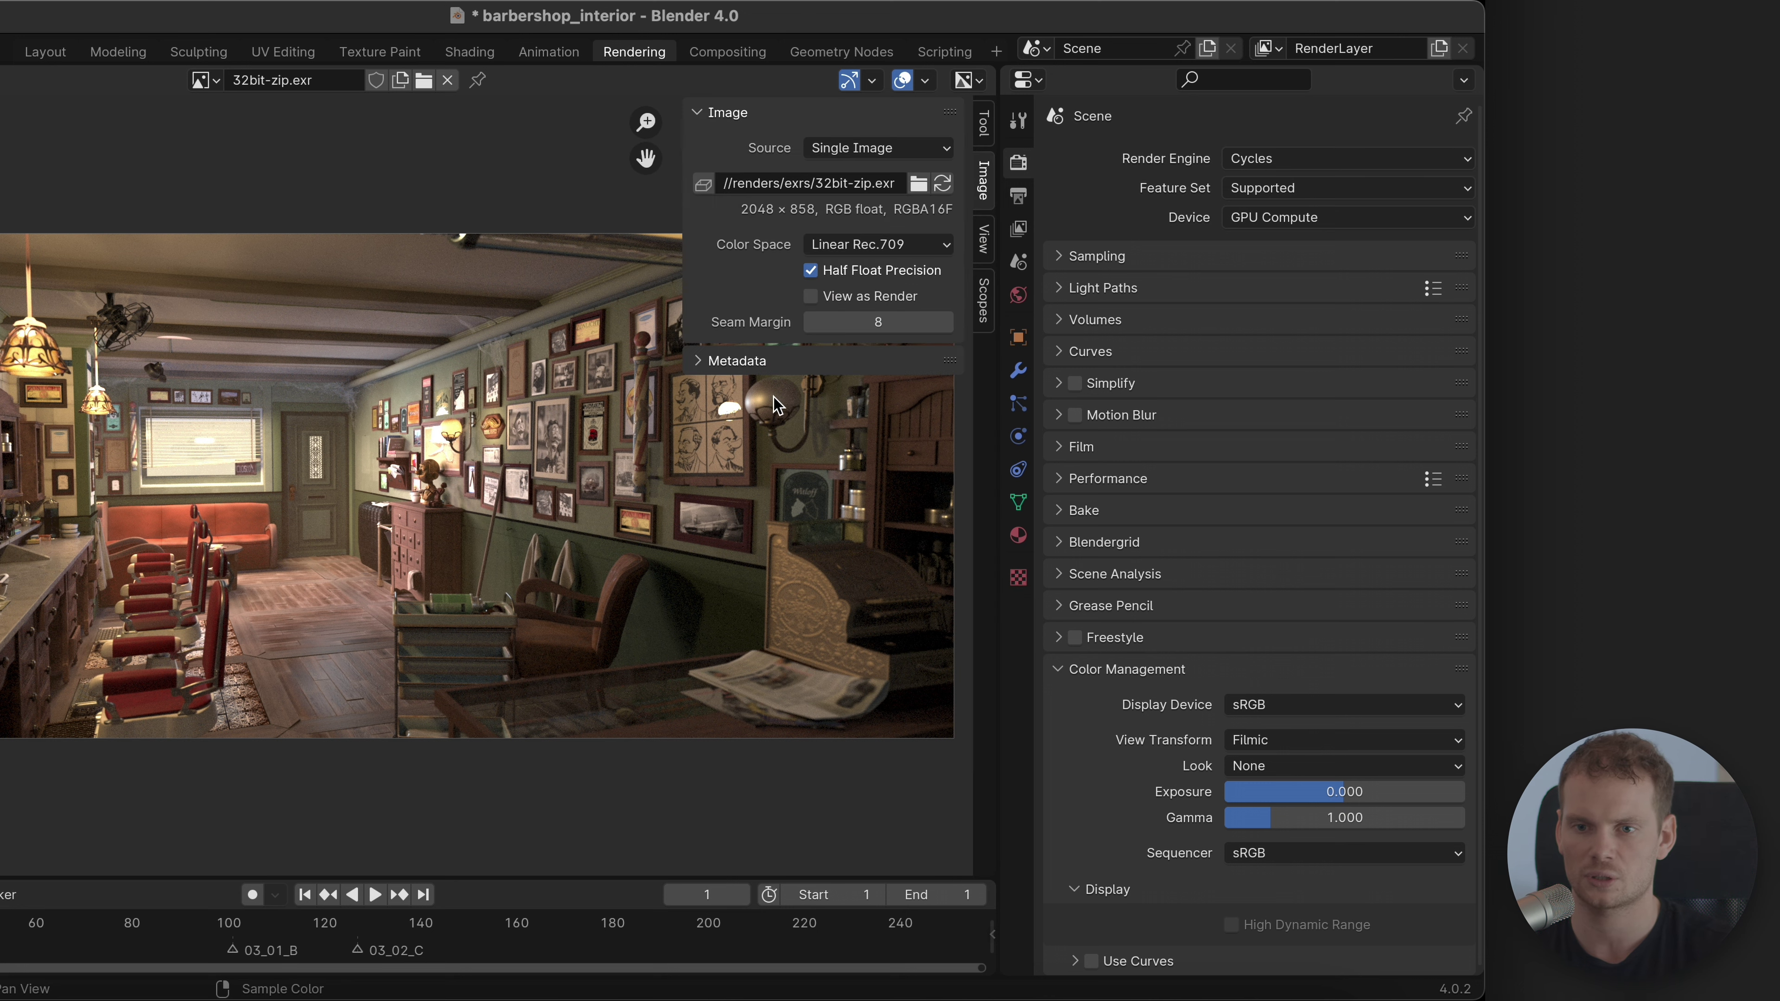
{"action": "left_click", "coordinate": [811, 296]}
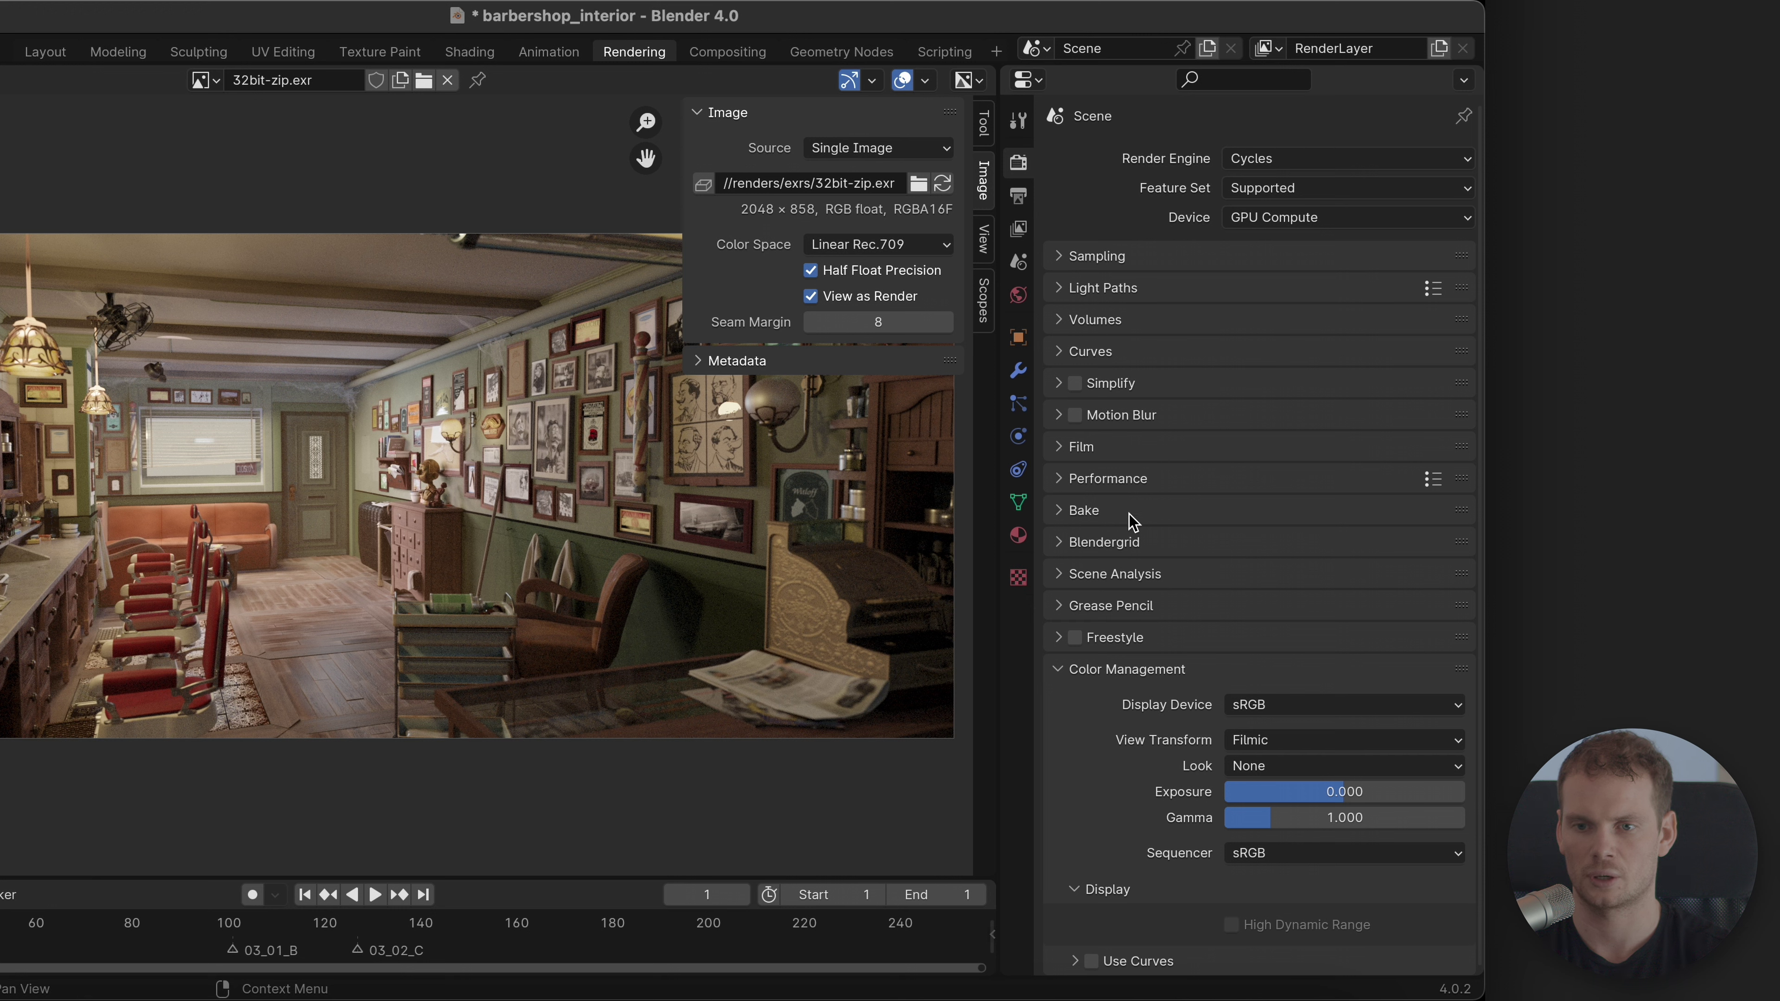
{"action": "left_click", "coordinate": [1304, 739]}
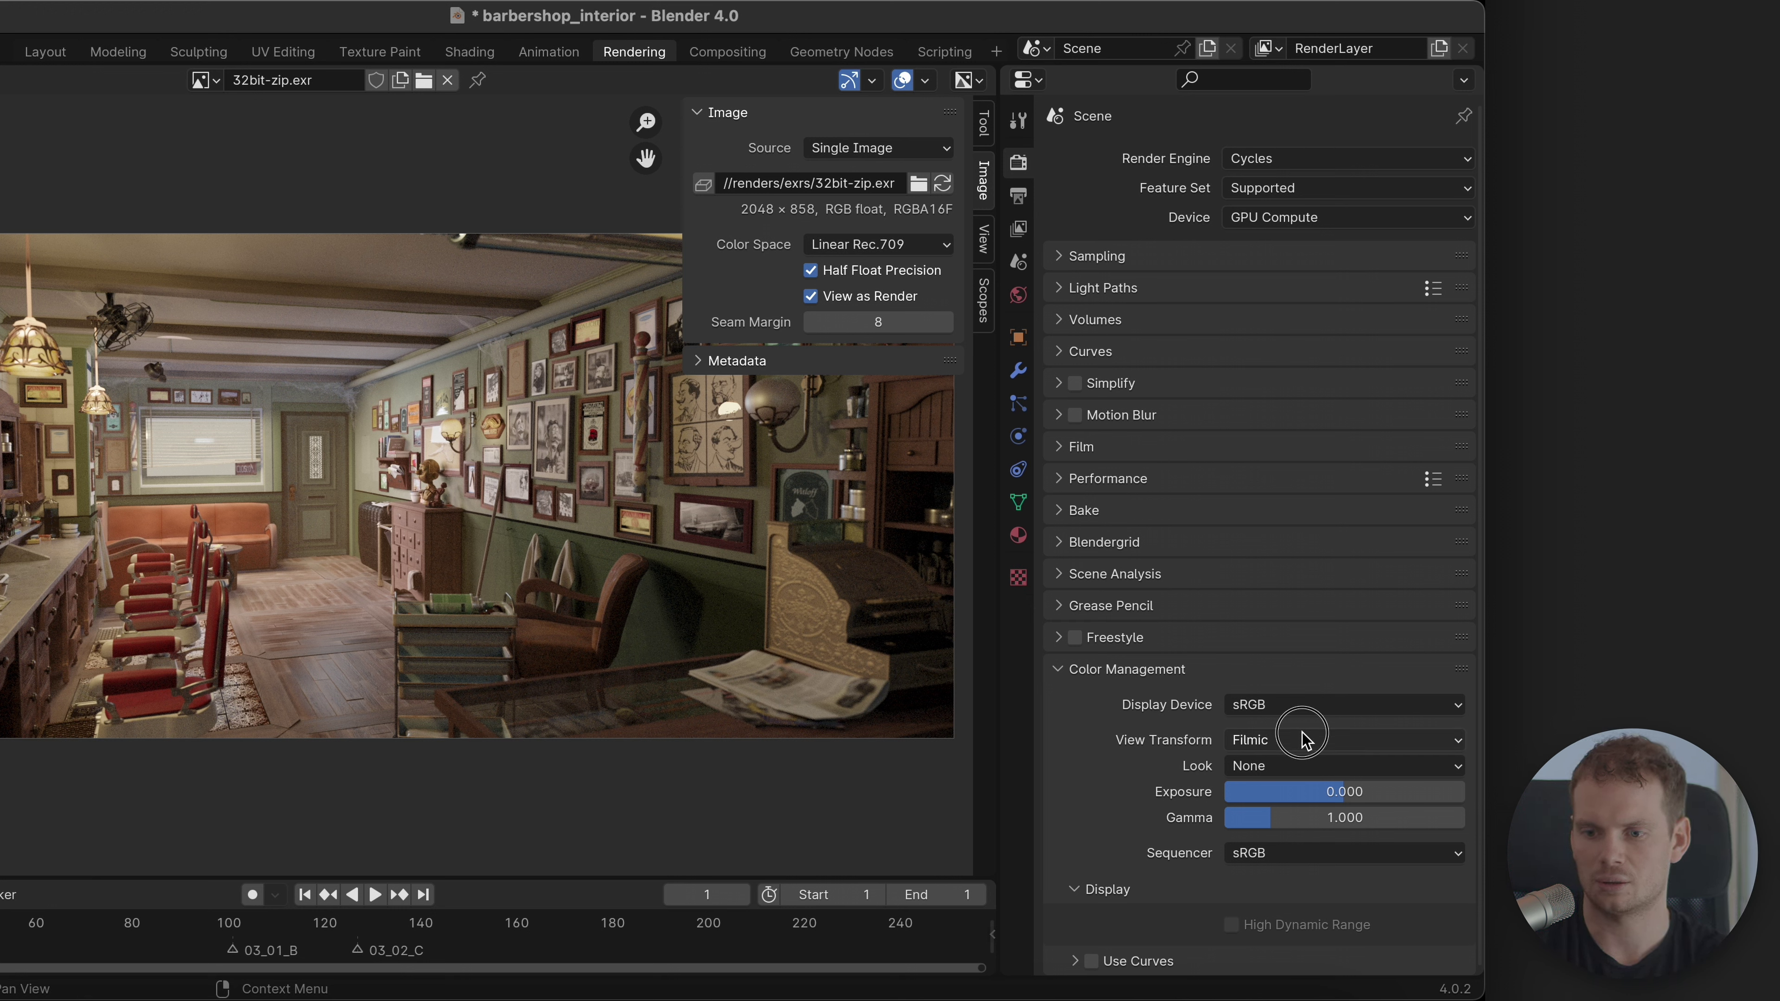
{"action": "left_click", "coordinate": [1312, 792]}
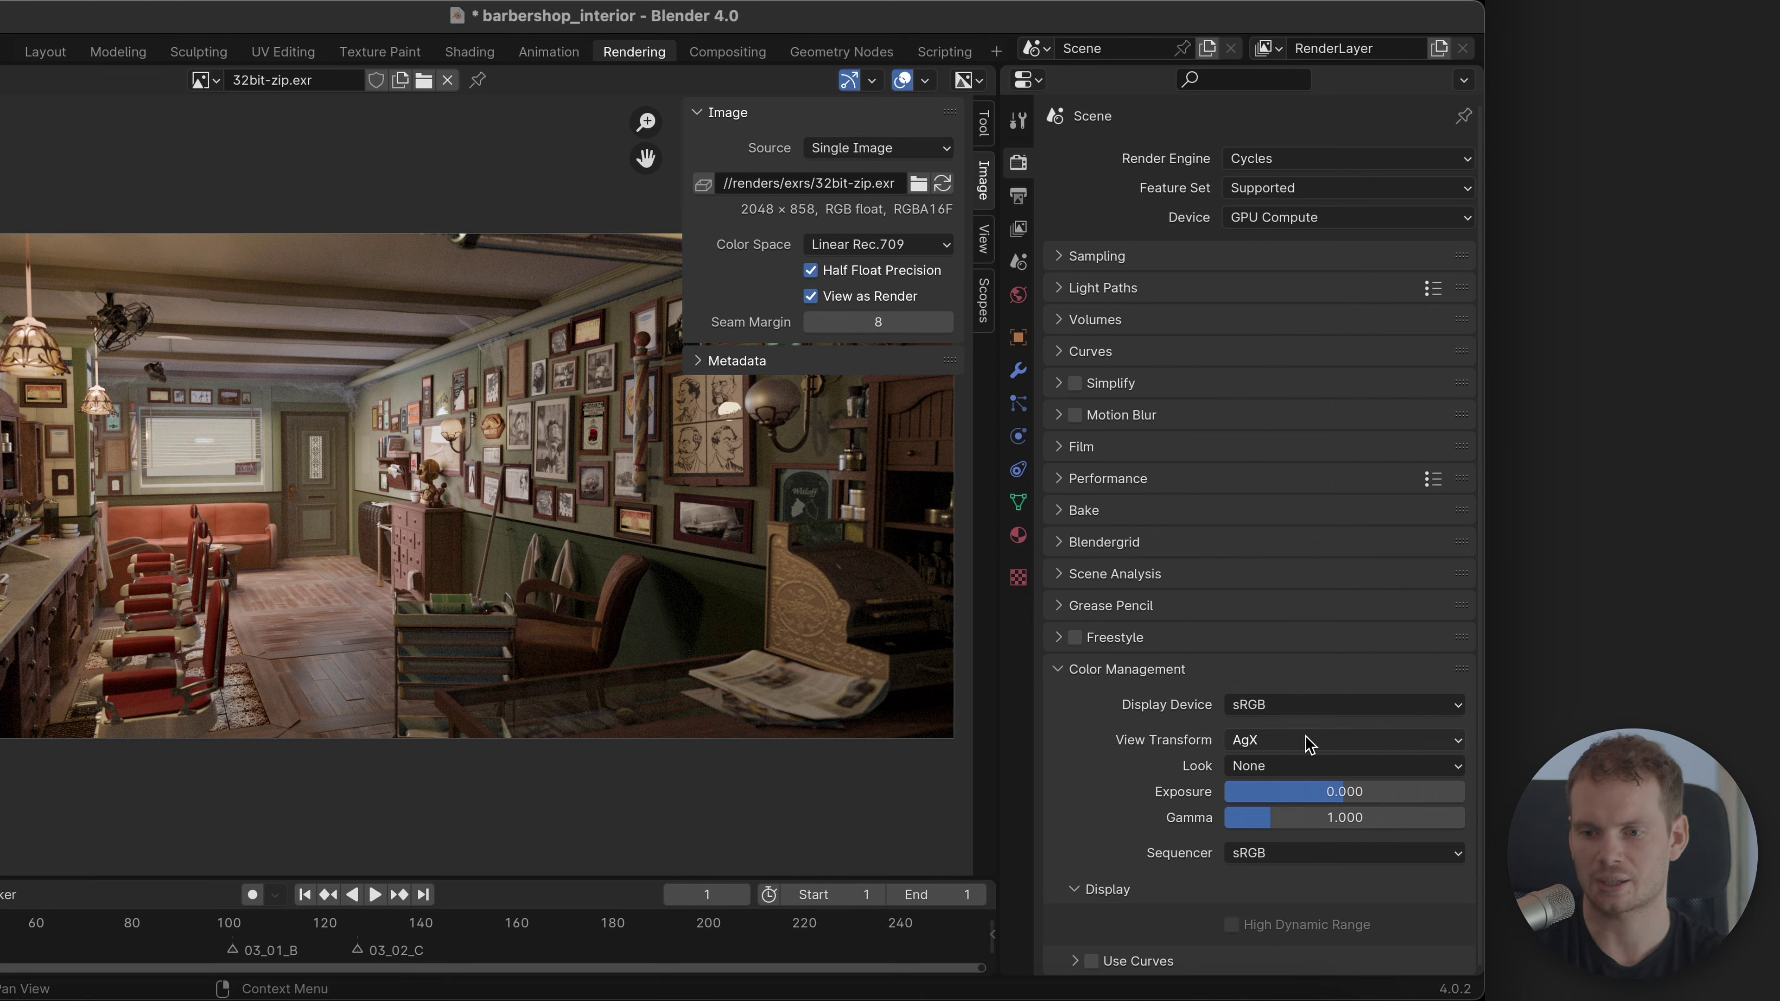
{"action": "left_click", "coordinate": [1309, 743]}
{"action": "left_click", "coordinate": [1299, 764]}
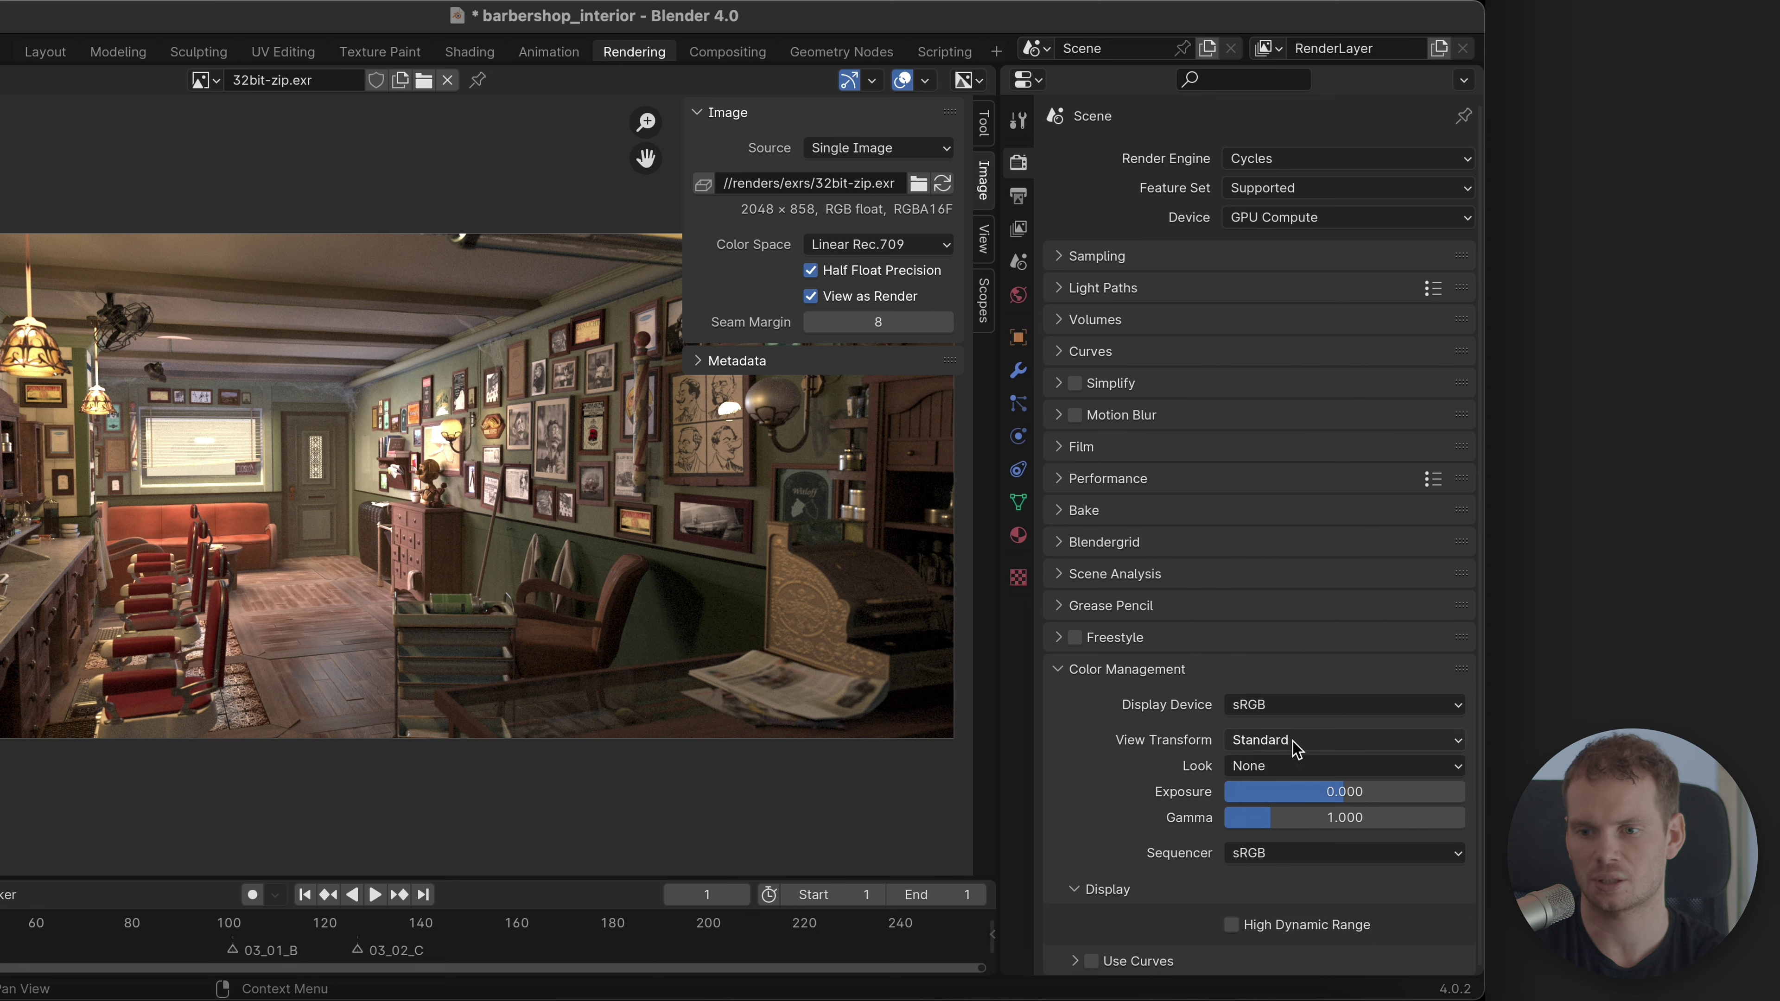
{"action": "left_click", "coordinate": [1327, 744]}
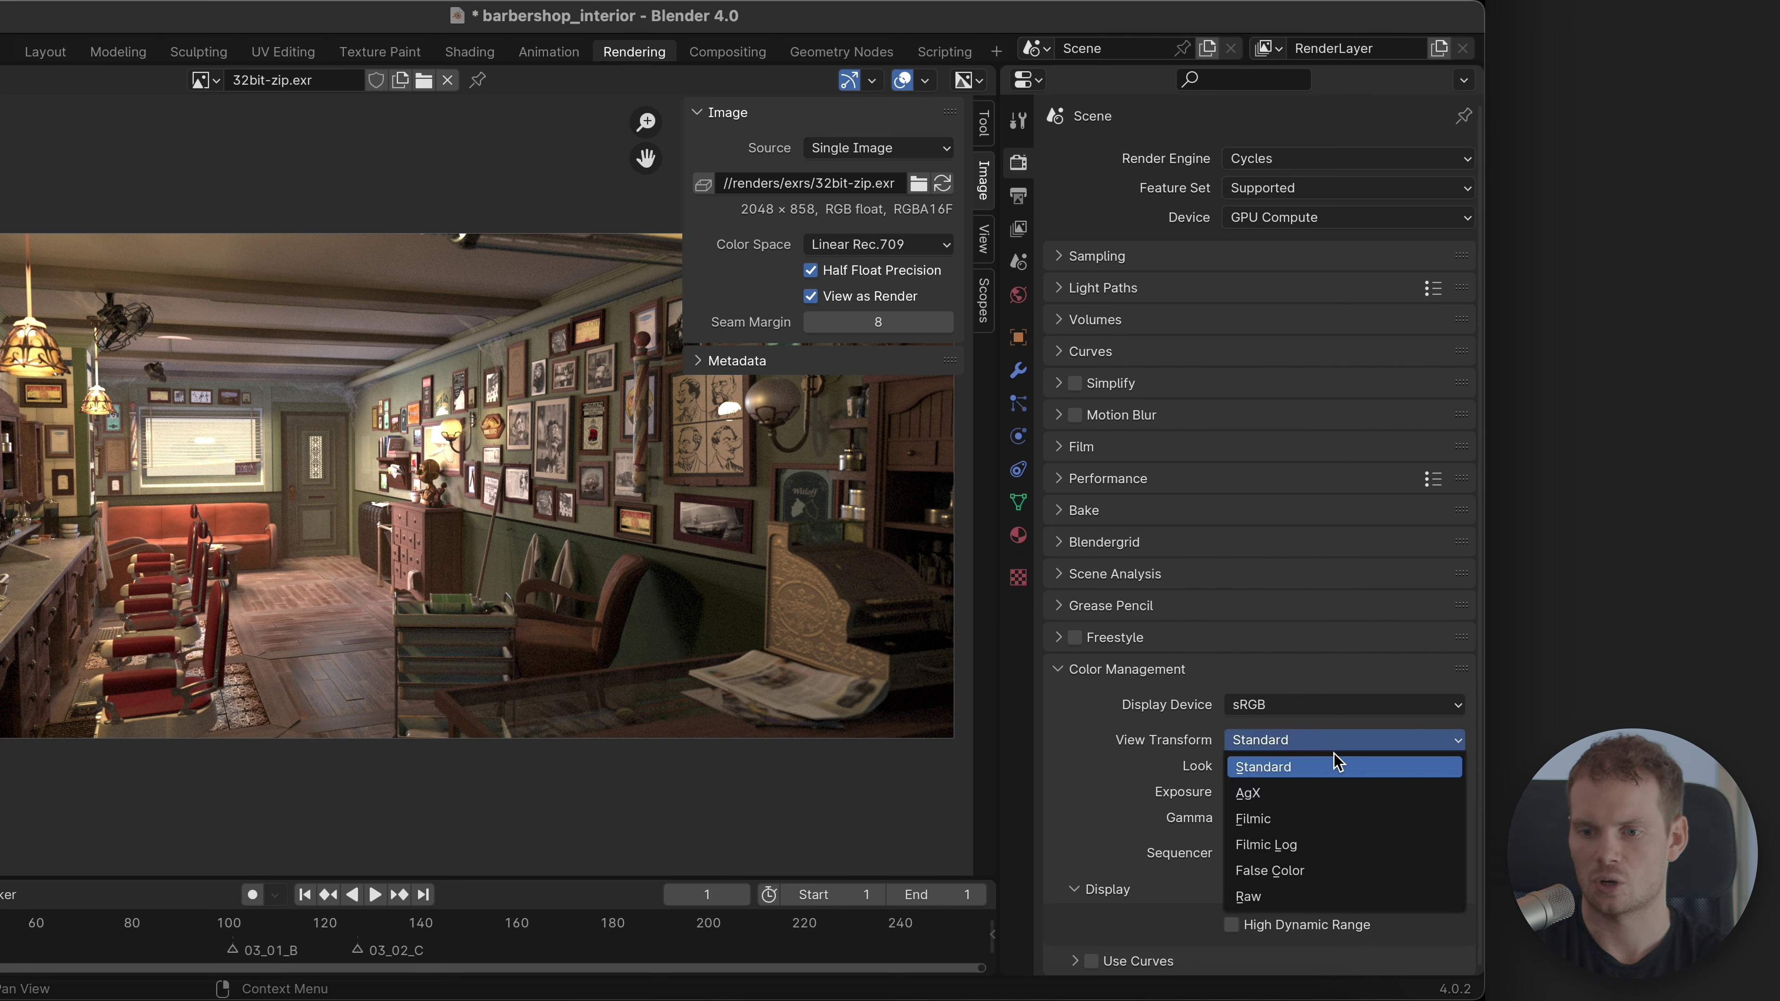
{"action": "left_click", "coordinate": [1330, 792]}
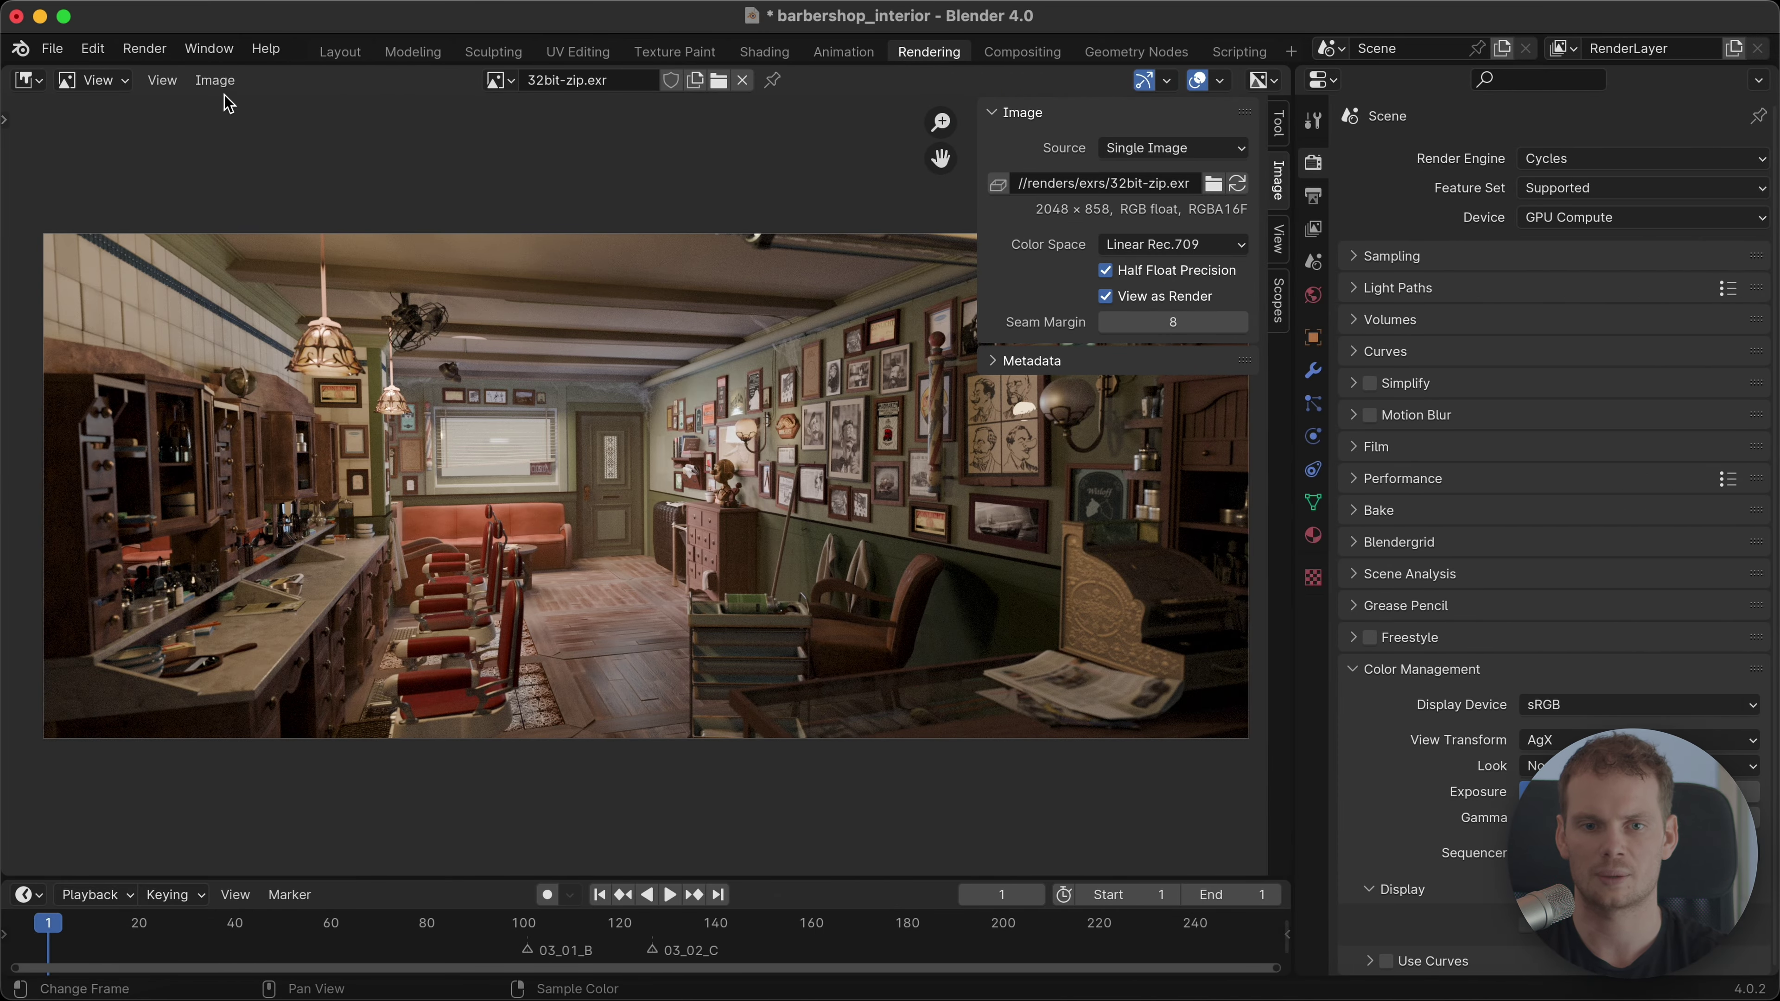
Step: Prepare to save 32bit-zip.exr under a new name as a PNG with Save As Render enabled
{"action": "left_click", "coordinate": [215, 80]}
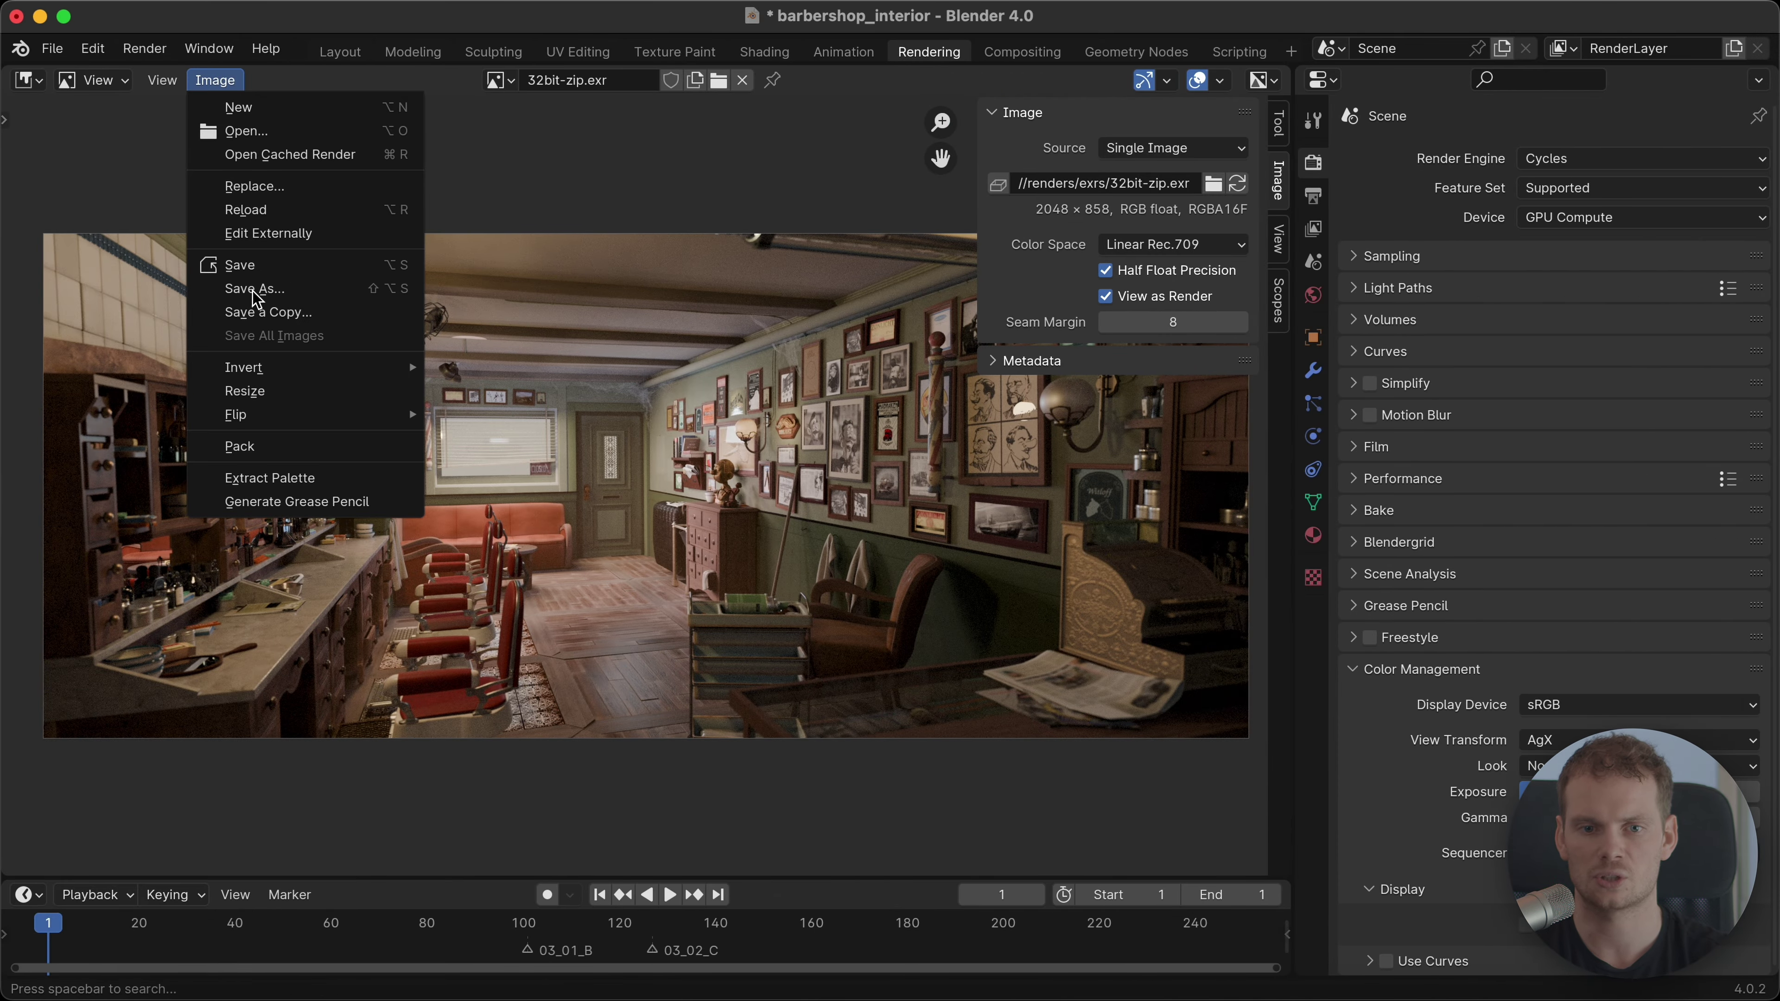
{"action": "left_click", "coordinate": [294, 292]}
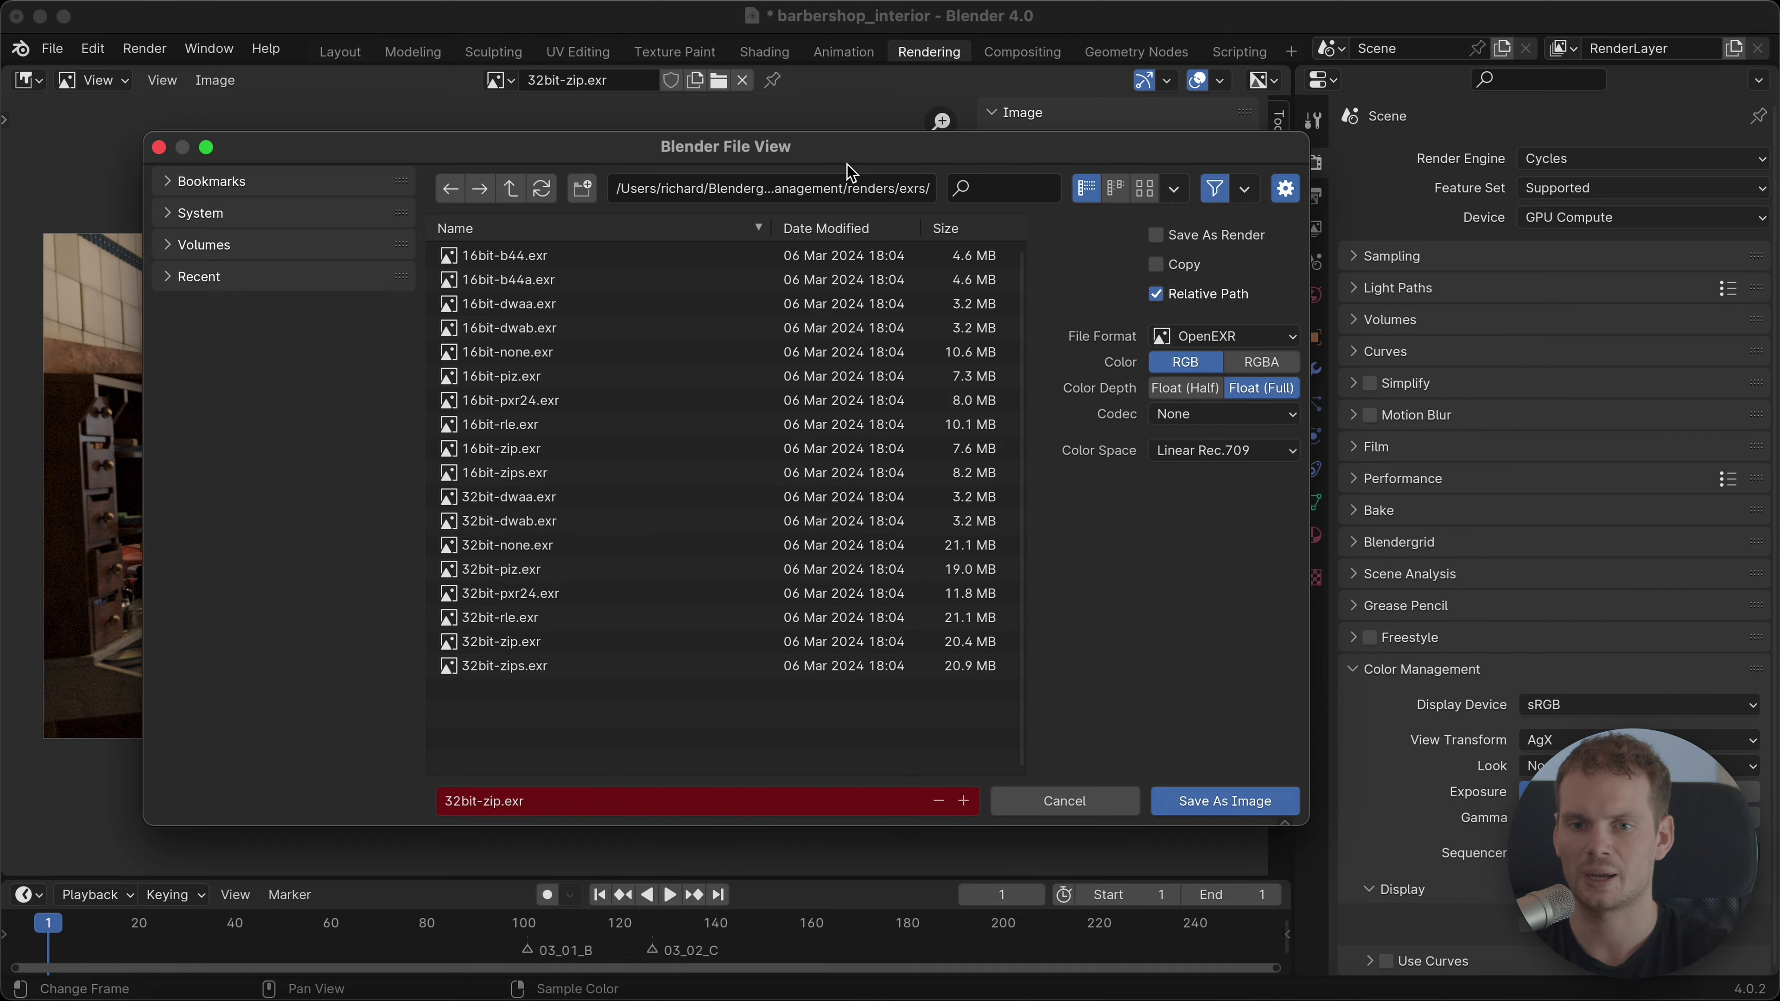
{"action": "left_click_drag", "start_coordinate": [893, 156], "coordinate": [675, 484]}
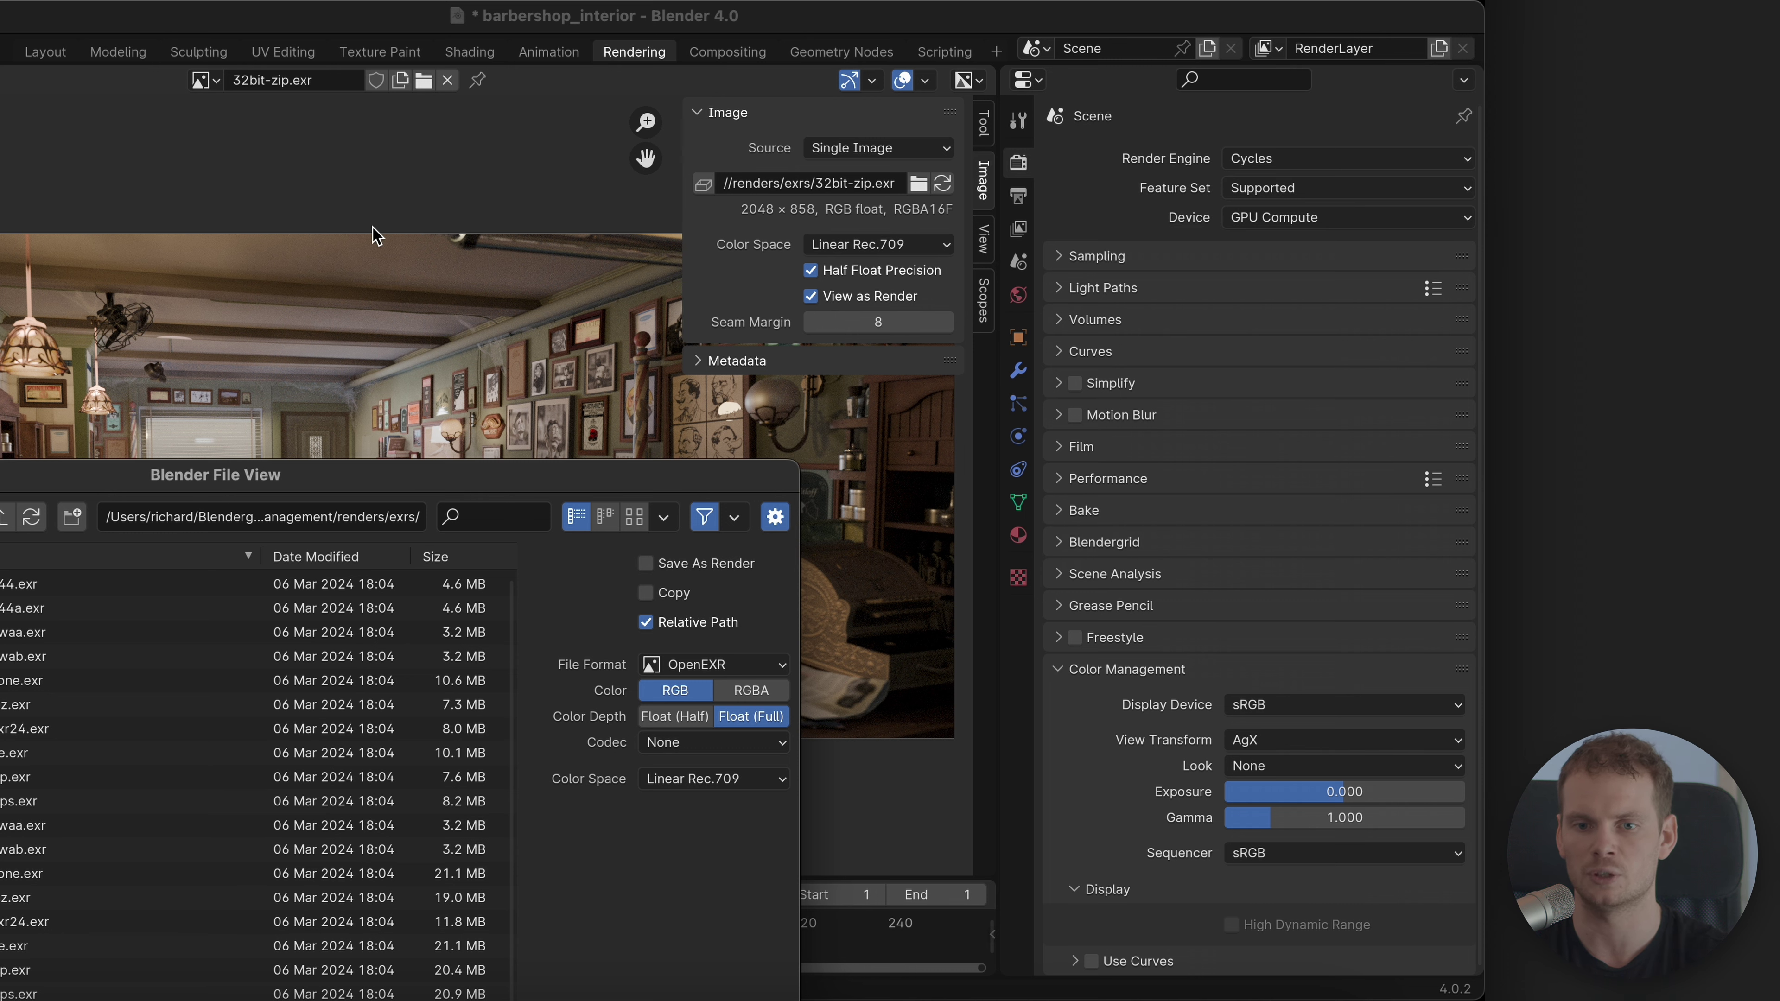
{"action": "left_click_drag", "start_coordinate": [545, 487], "coordinate": [683, 223]}
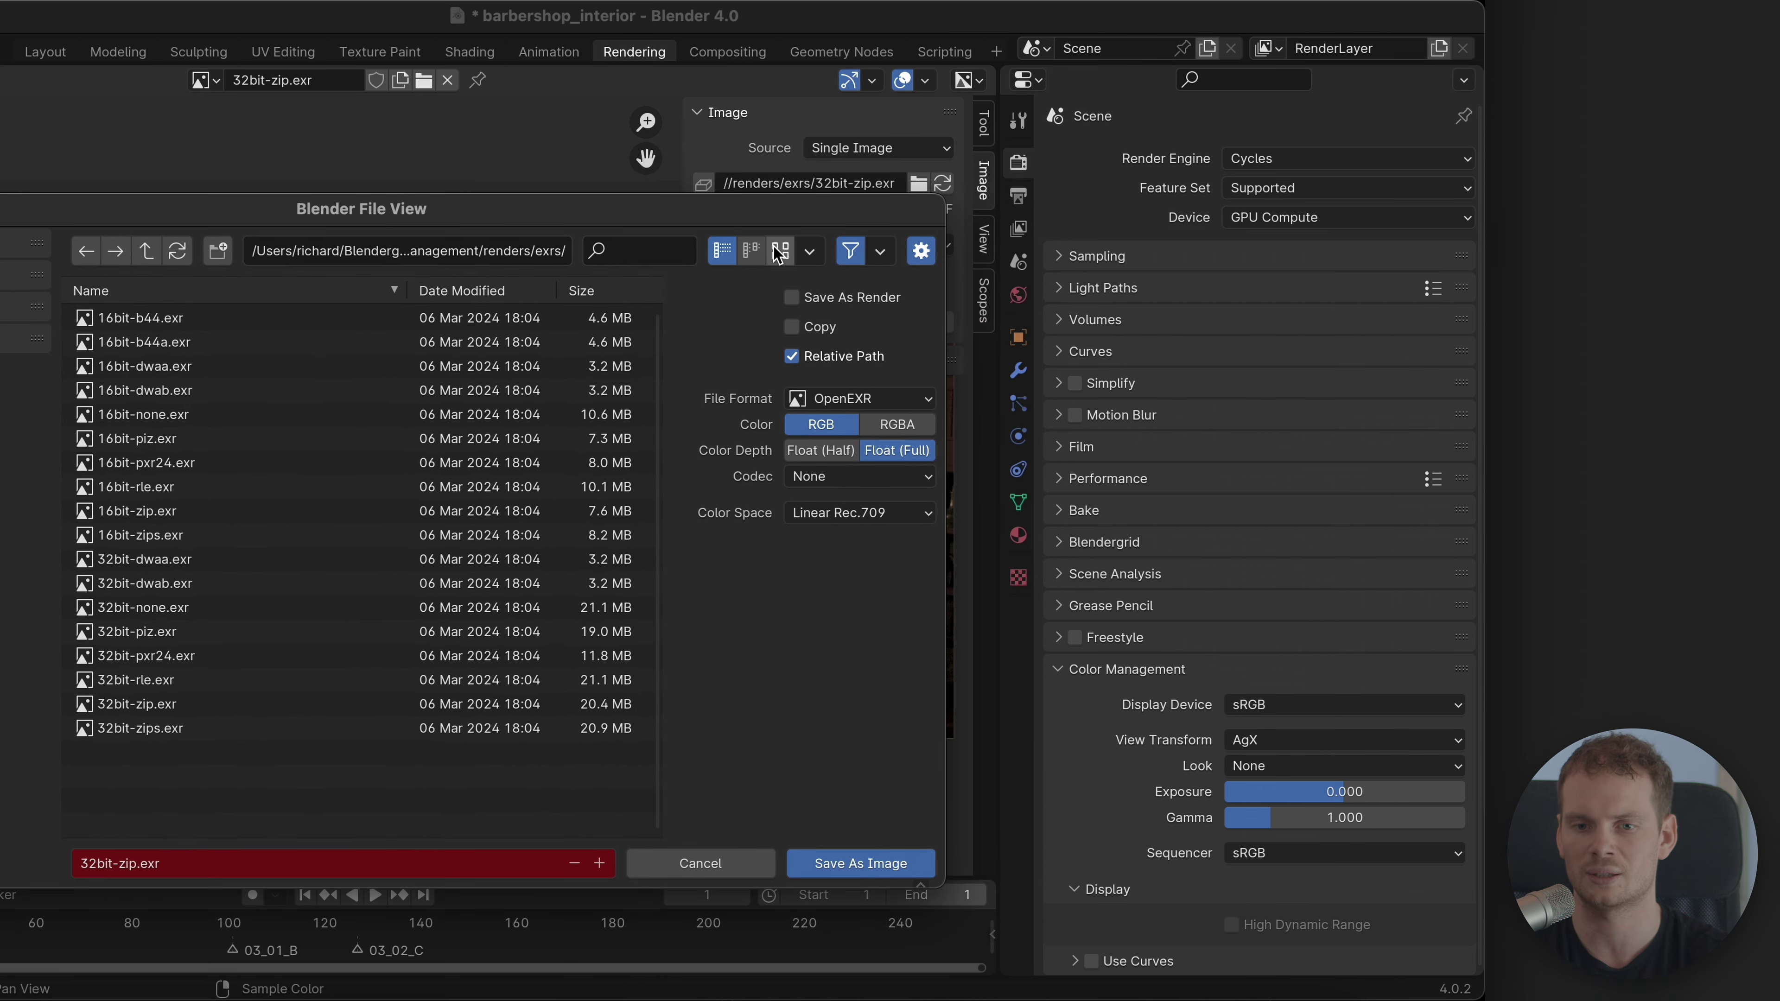
{"action": "left_click", "coordinate": [866, 399]}
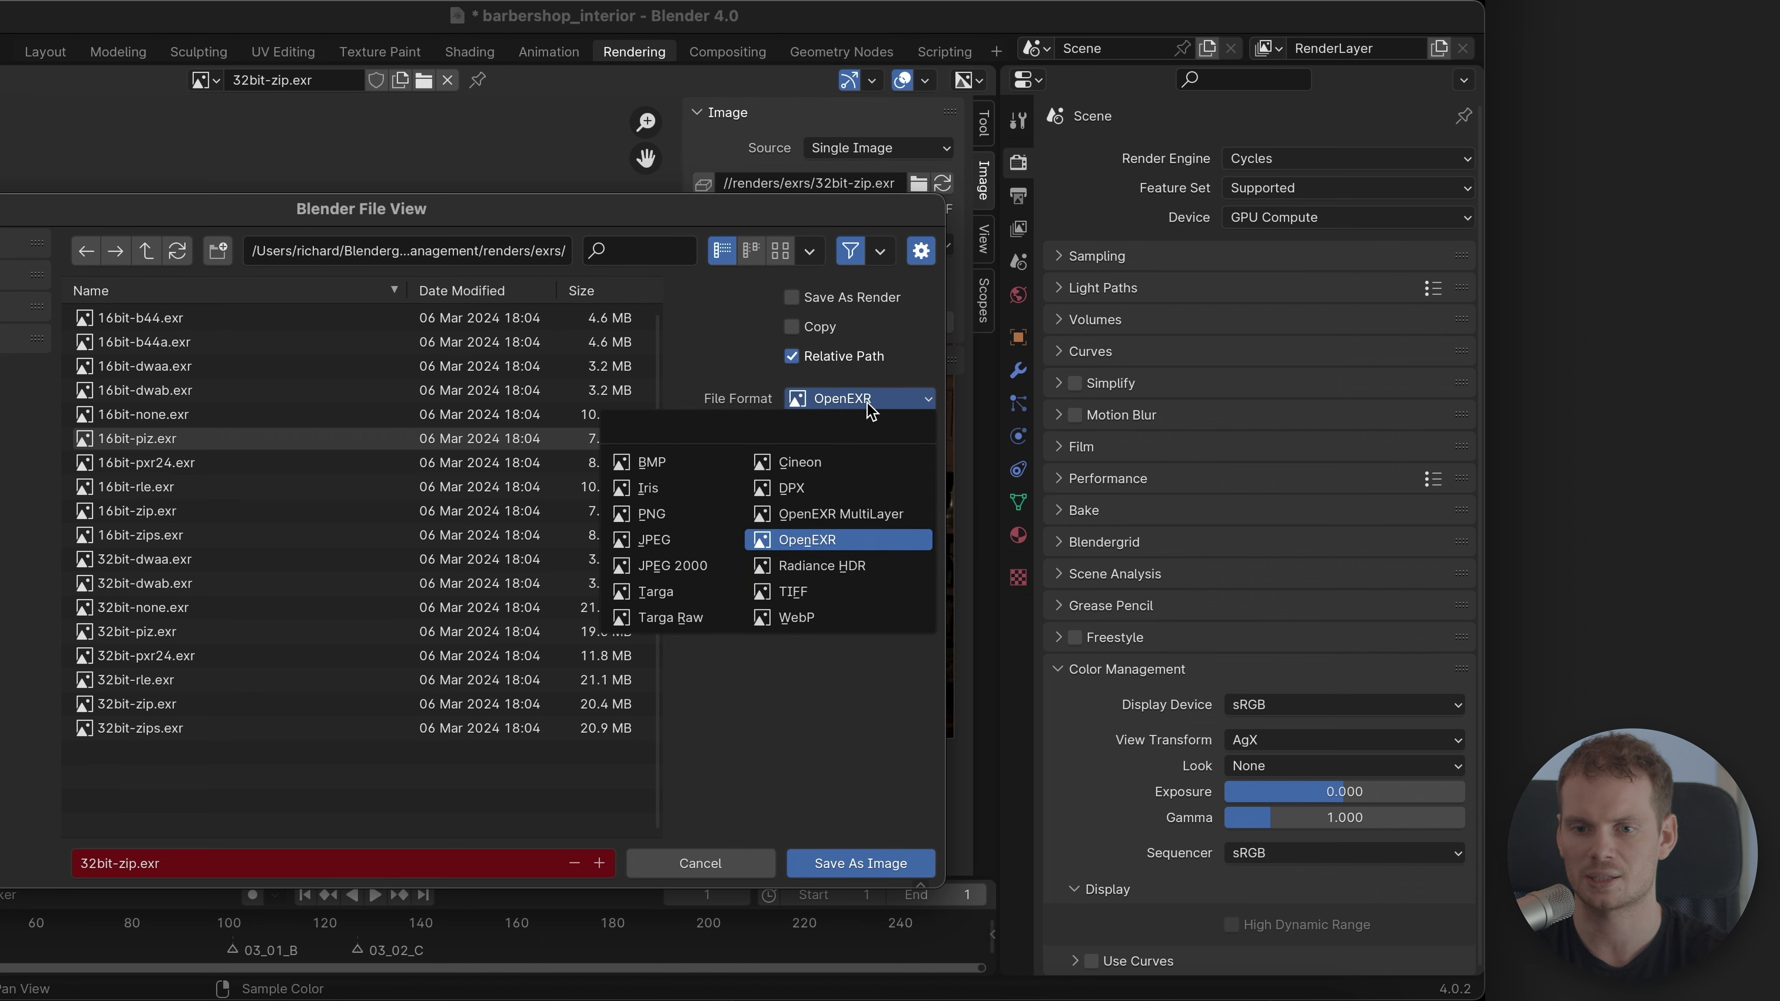
{"action": "left_click", "coordinate": [652, 514]}
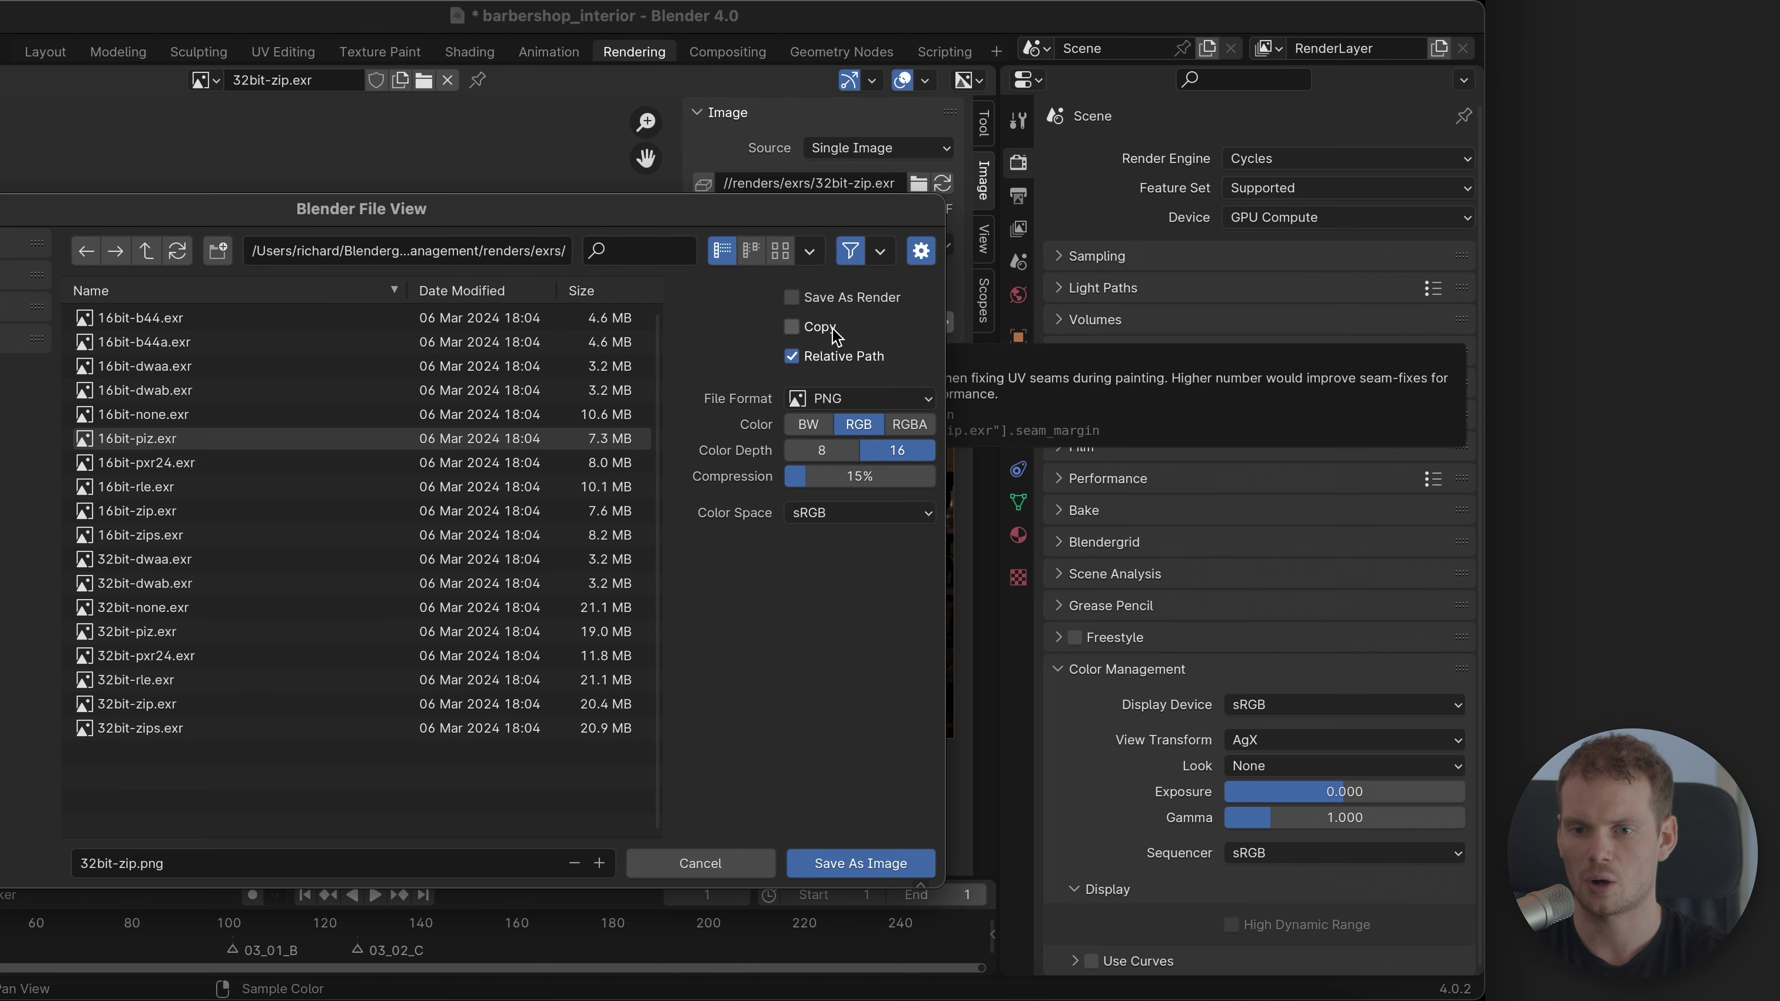
{"action": "left_click", "coordinate": [808, 288]}
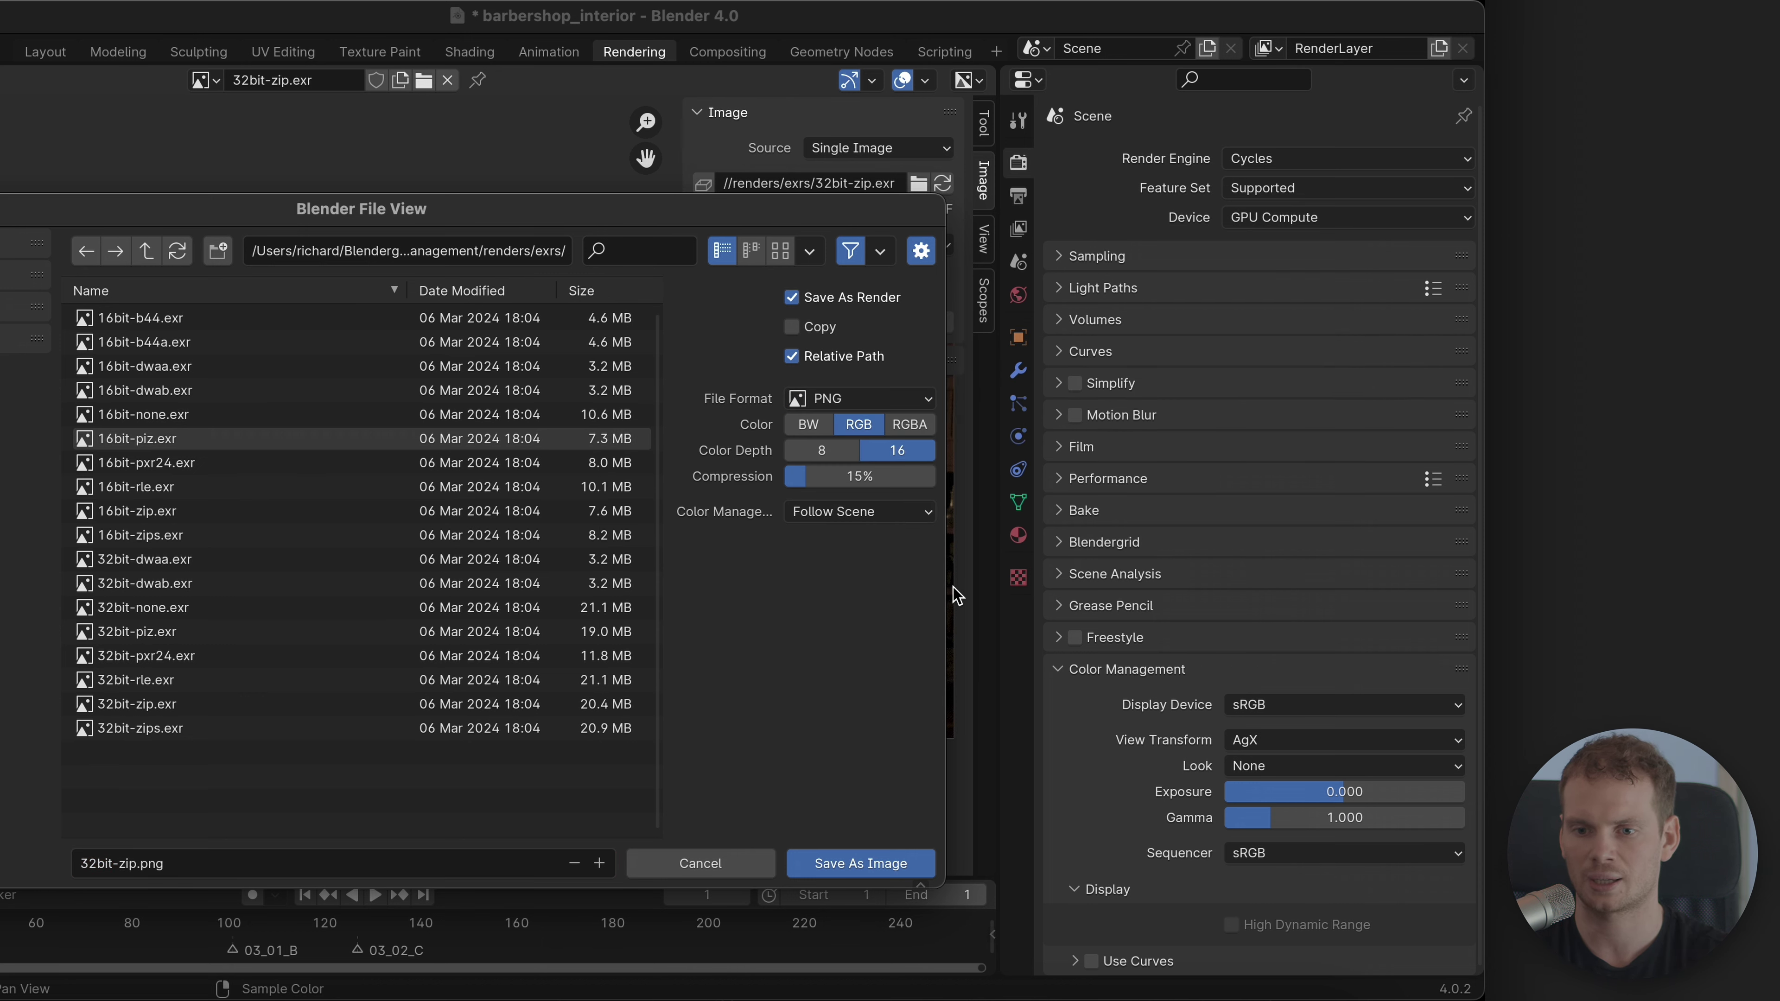
{"action": "left_click_drag", "start_coordinate": [947, 593], "coordinate": [978, 617]}
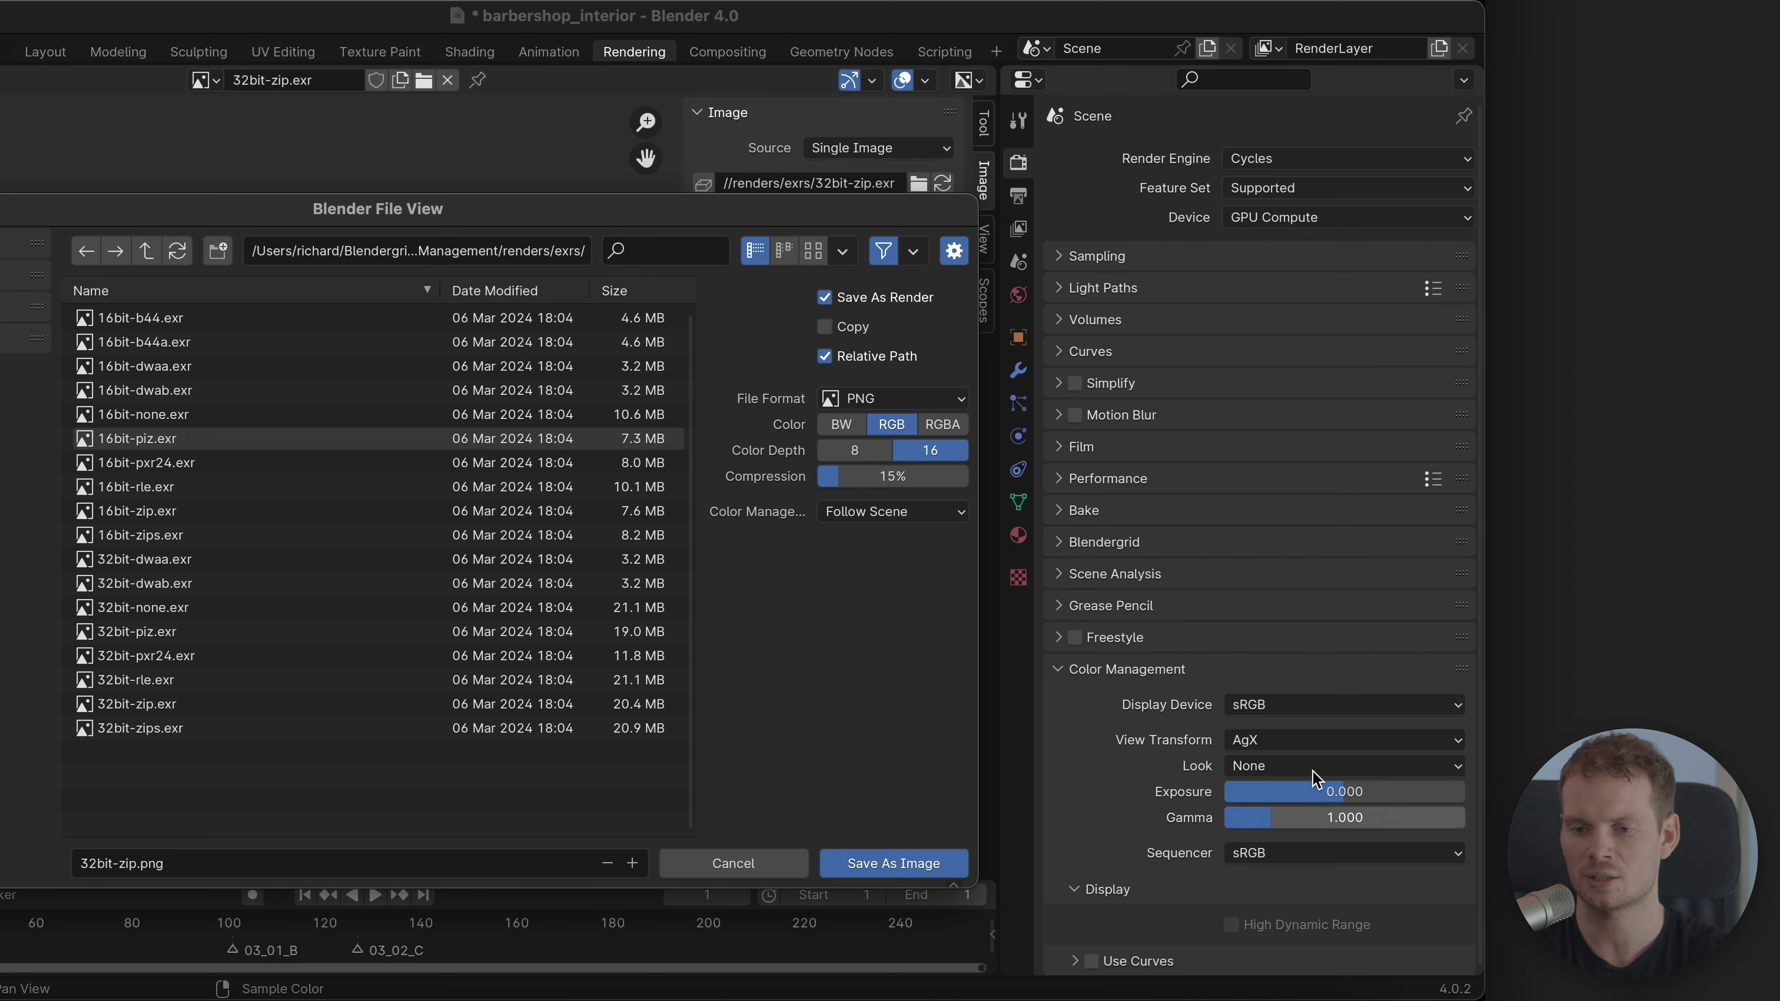
Step: Override the PNG's scene color management and review its View options, then cancel saving the image
{"action": "left_click", "coordinate": [875, 509]}
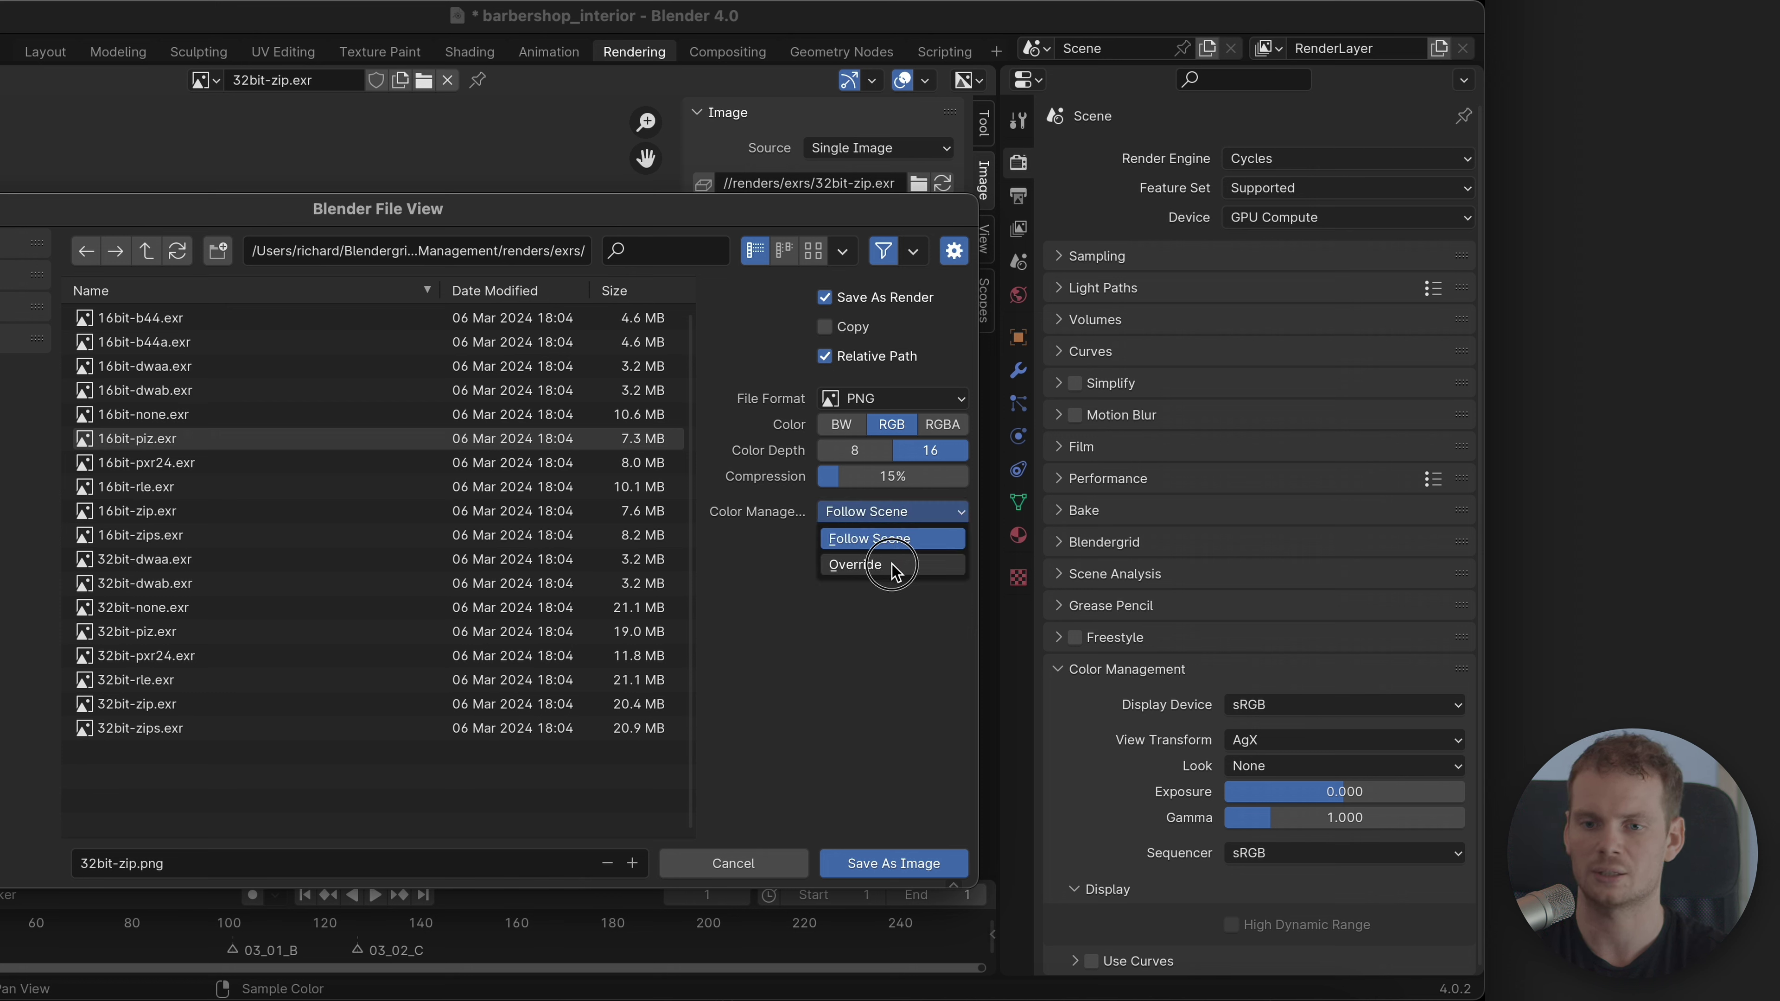
{"action": "left_click", "coordinate": [873, 559]}
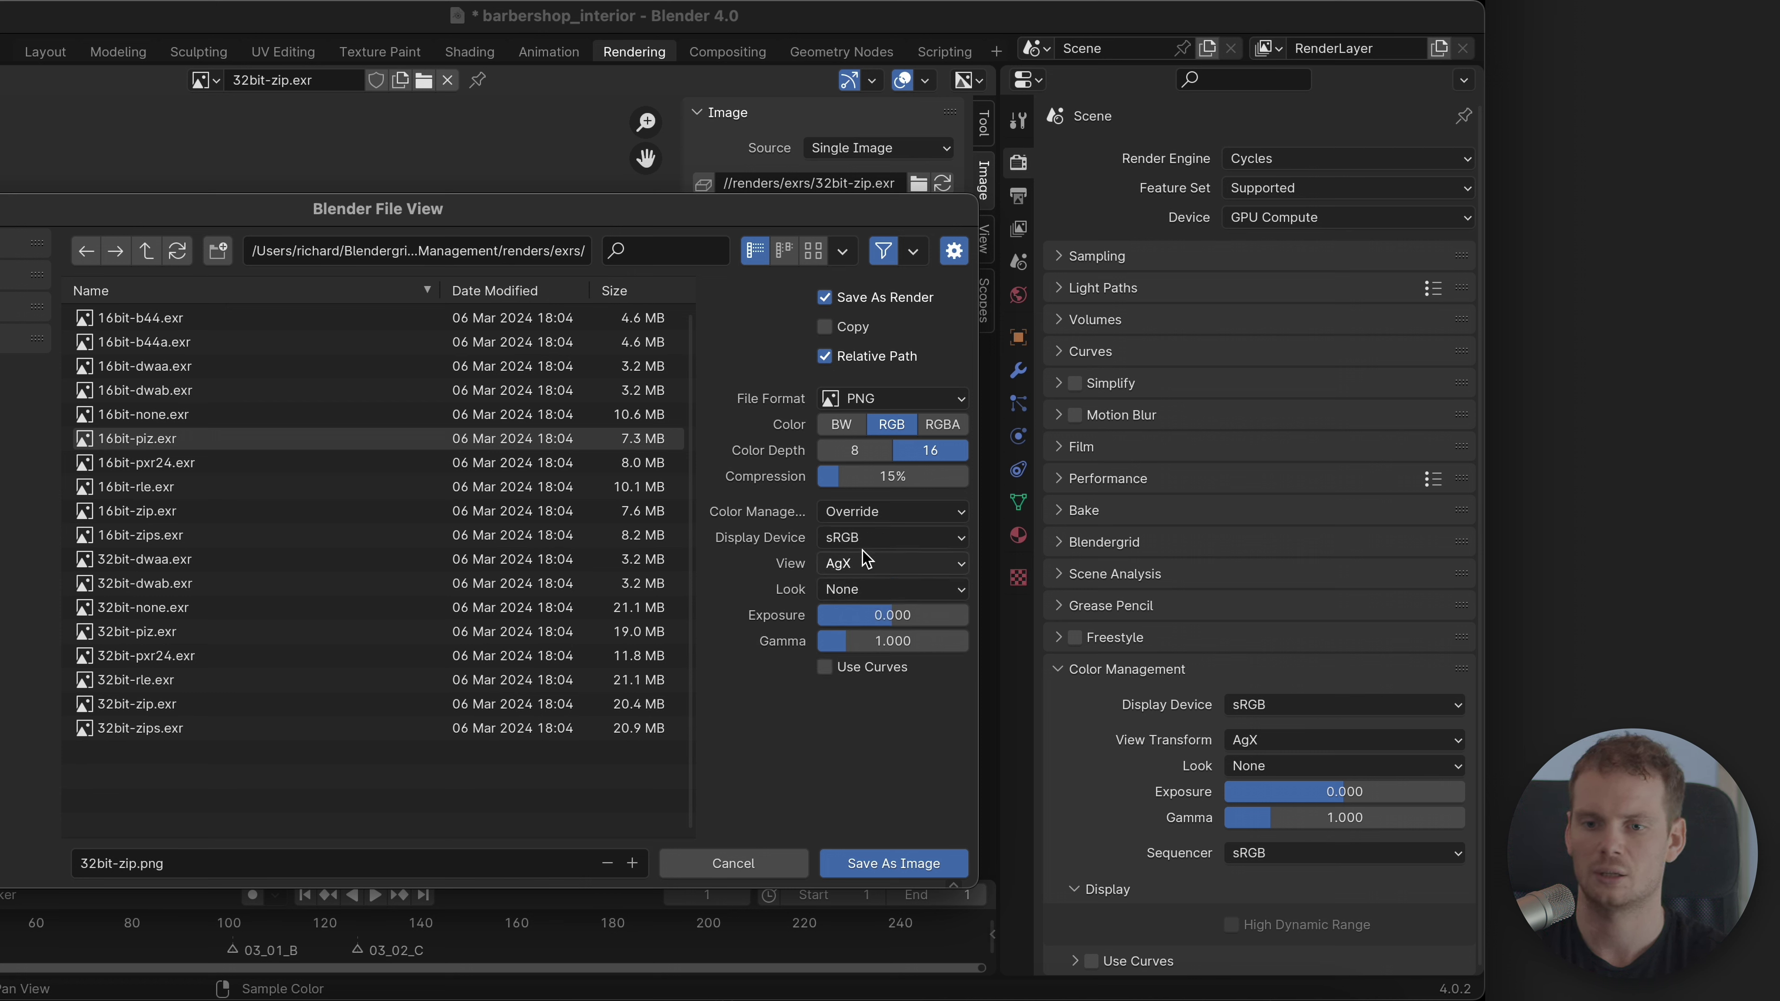
{"action": "left_click", "coordinate": [882, 566]}
{"action": "left_click", "coordinate": [918, 610]}
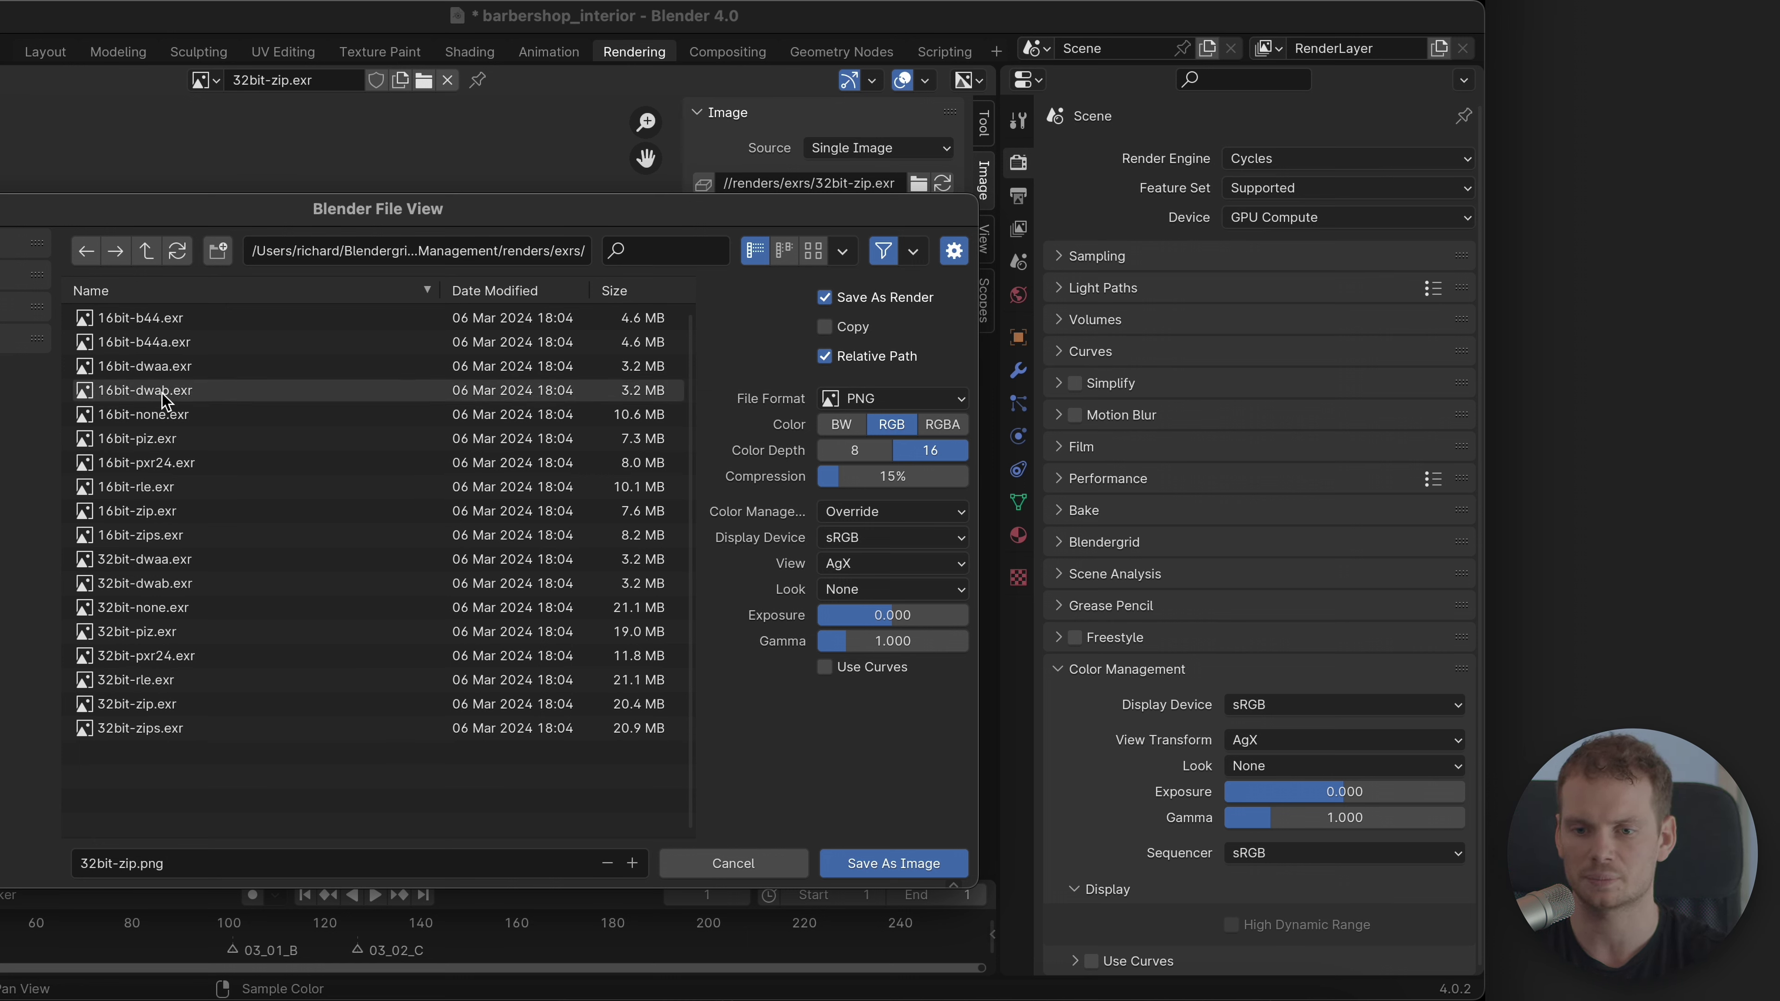
{"action": "left_click", "coordinate": [1244, 742]}
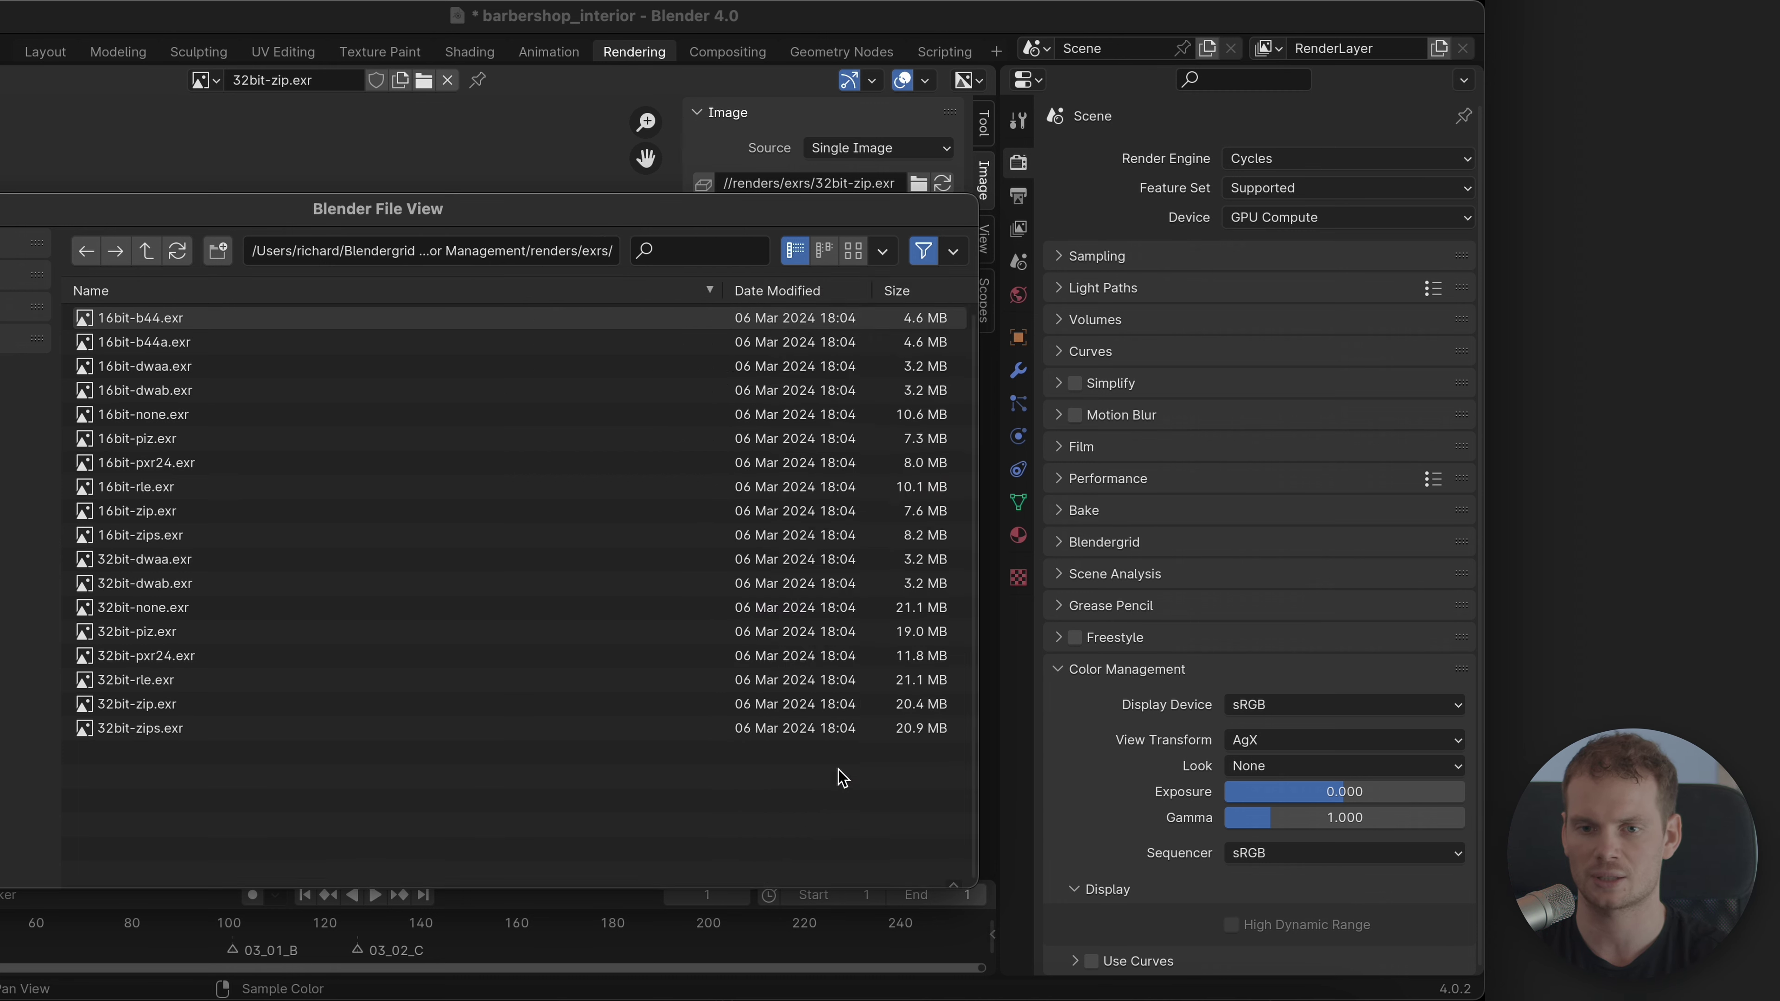
{"action": "left_click", "coordinate": [733, 863]}
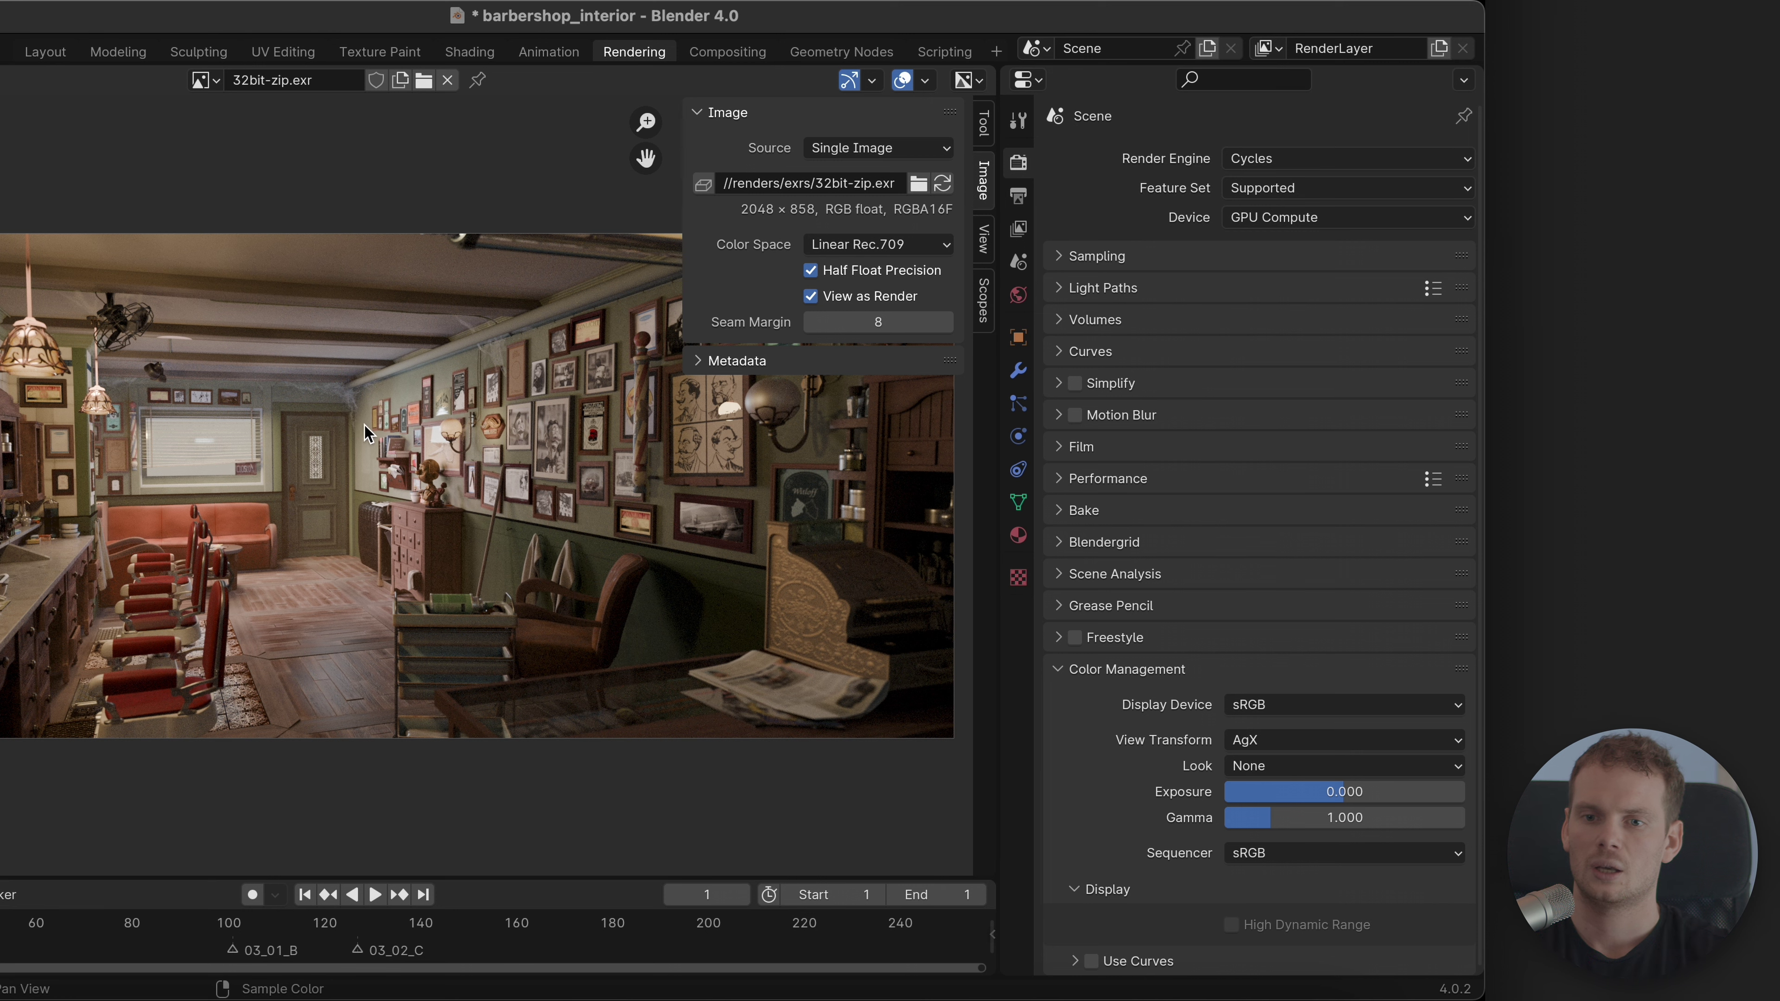
Step: Switch to the Compositing workspace and disconnect the Render Layers image from the Composite node, then undo the disconnection
{"action": "left_click", "coordinate": [728, 51]}
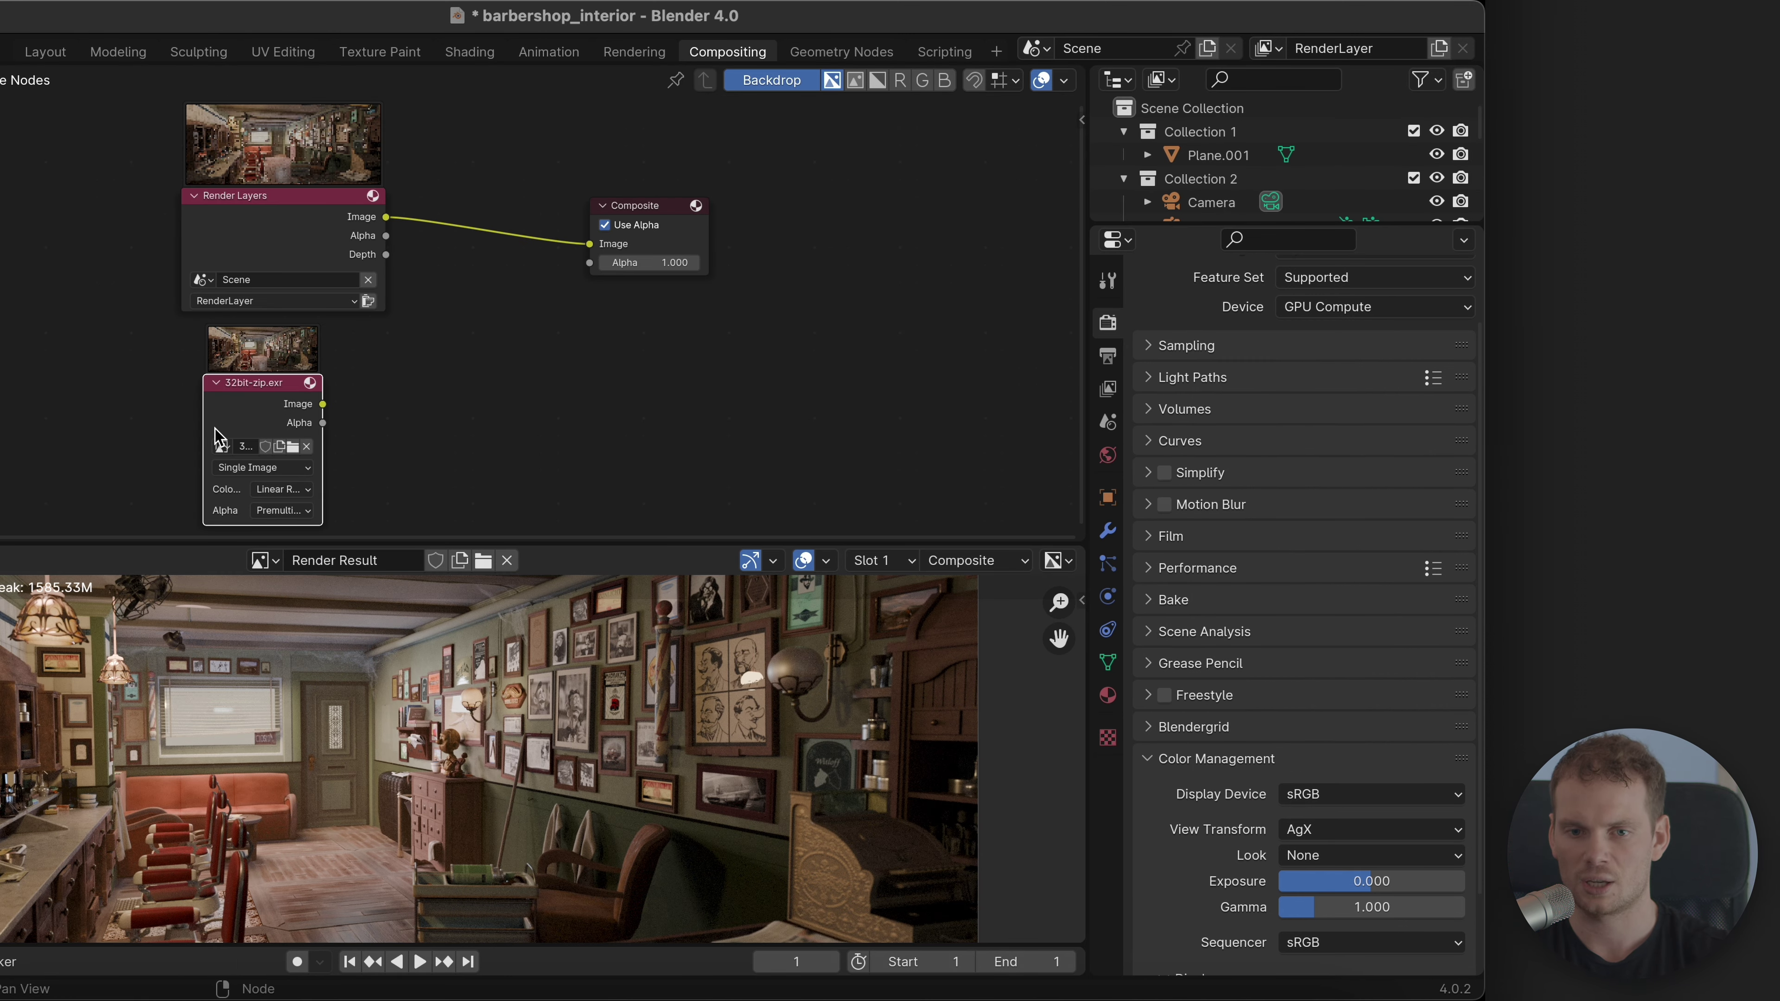
{"action": "left_click_drag", "start_coordinate": [226, 409], "coordinate": [216, 398]}
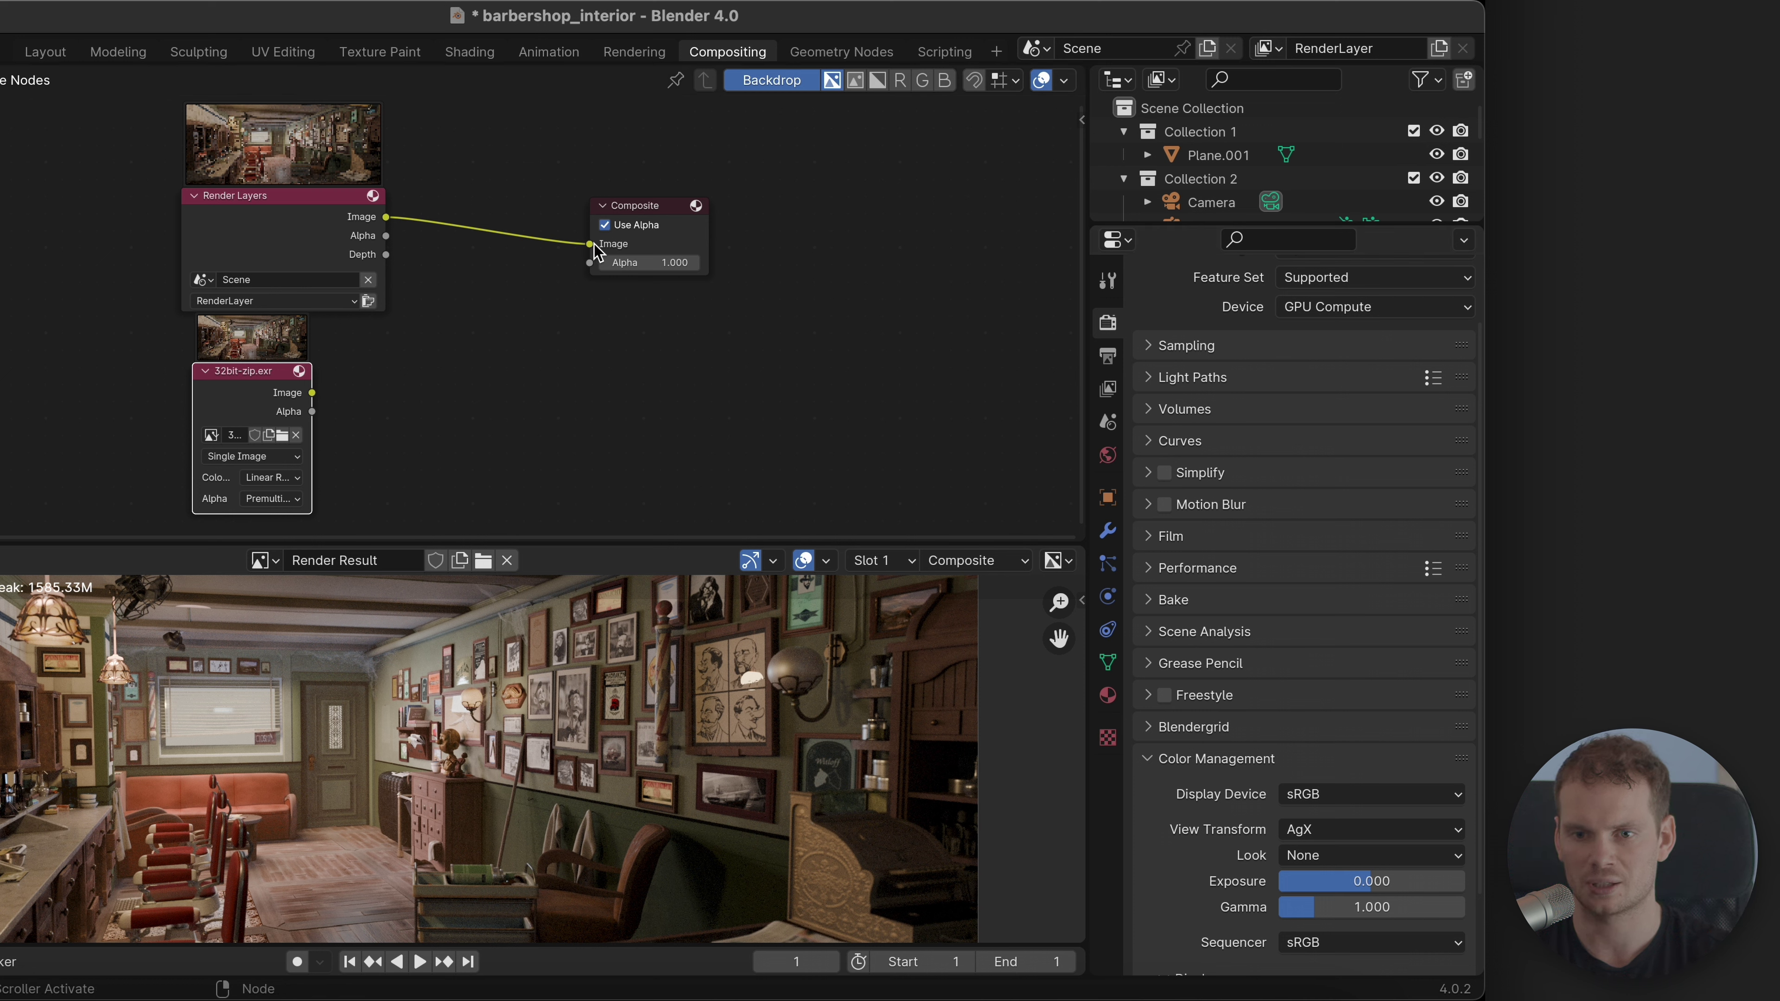
{"action": "left_click_drag", "start_coordinate": [589, 243], "coordinate": [539, 315]}
{"action": "key", "text": "ctrl+z"}
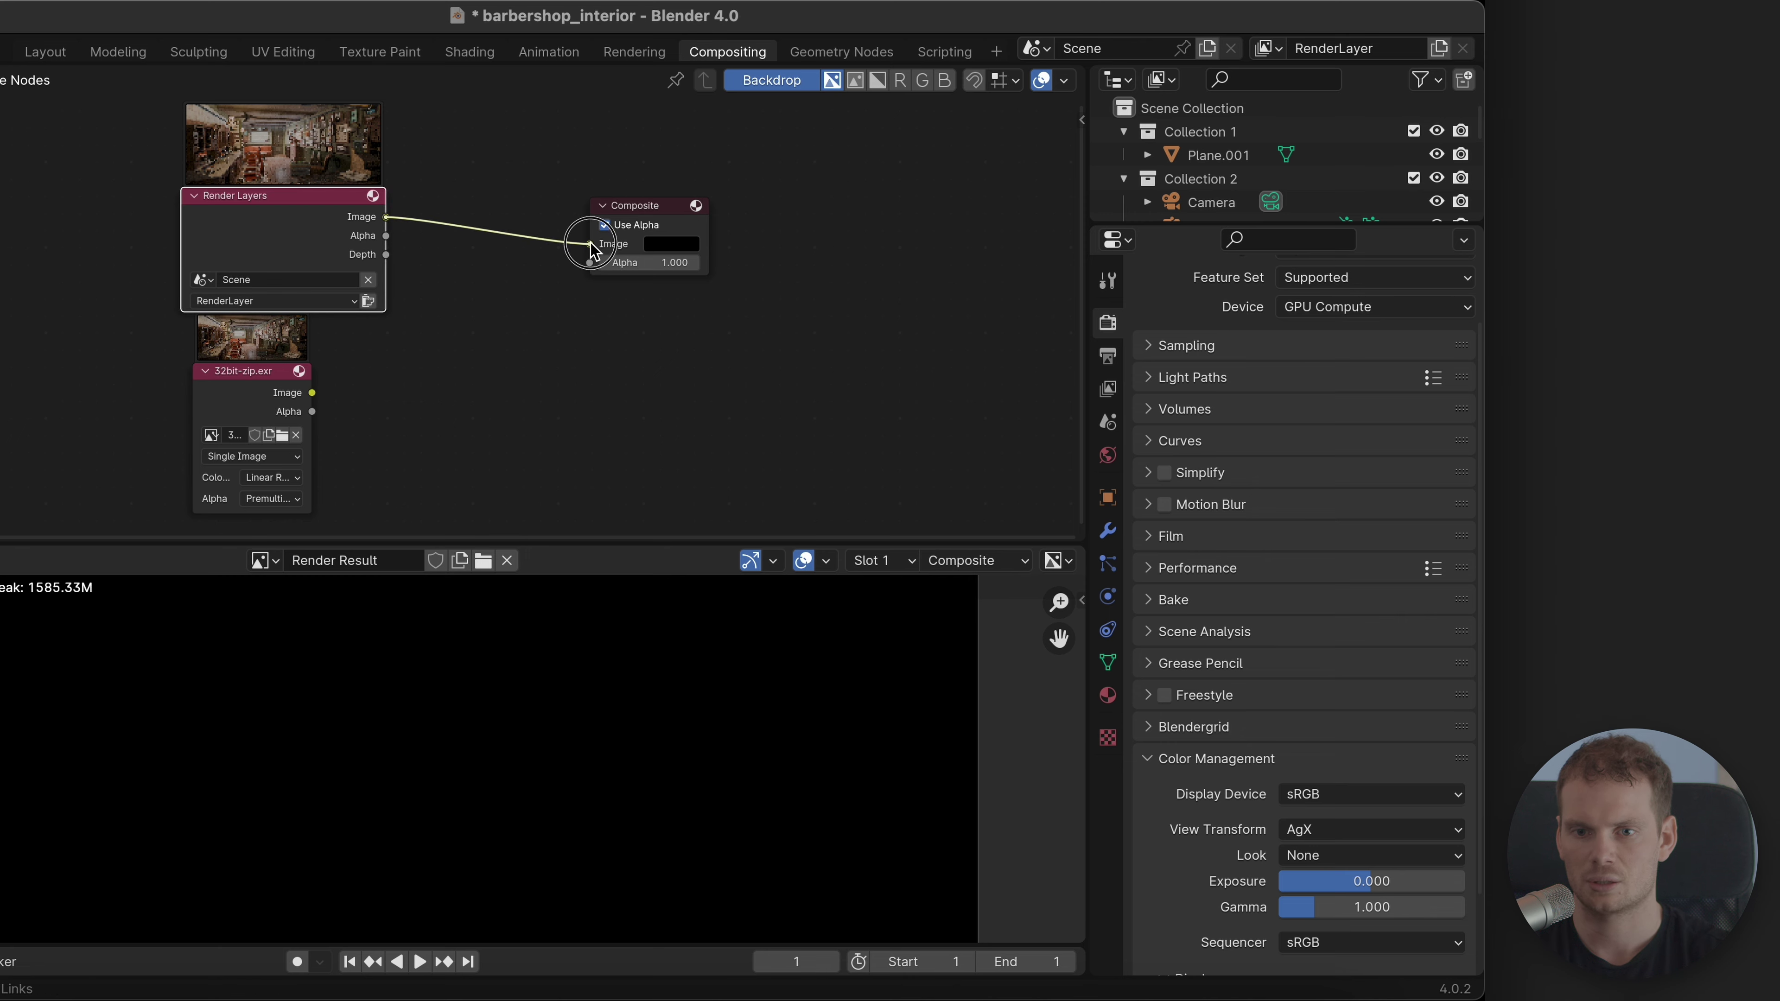
Step: Change the view transform to Filmic and then Filmic Log to check the composited Render Layers image
{"action": "left_click", "coordinate": [1365, 832]}
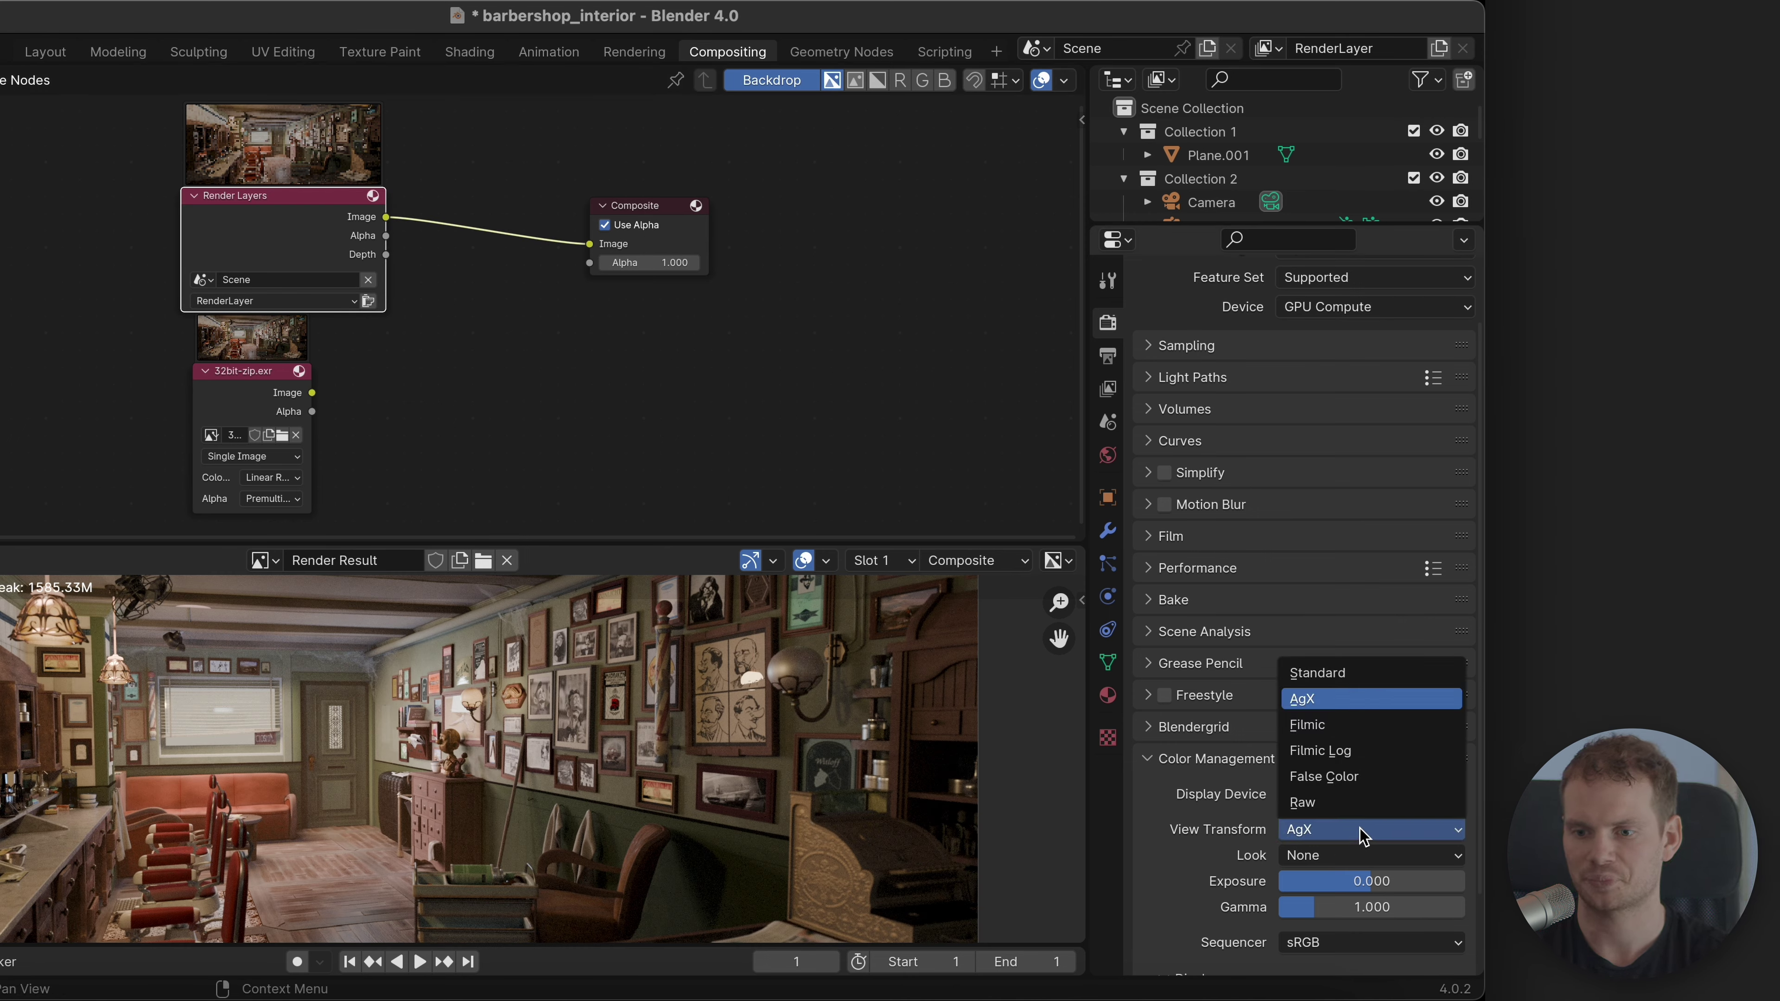
{"action": "left_click", "coordinate": [1354, 722]}
{"action": "left_click", "coordinate": [1346, 831]}
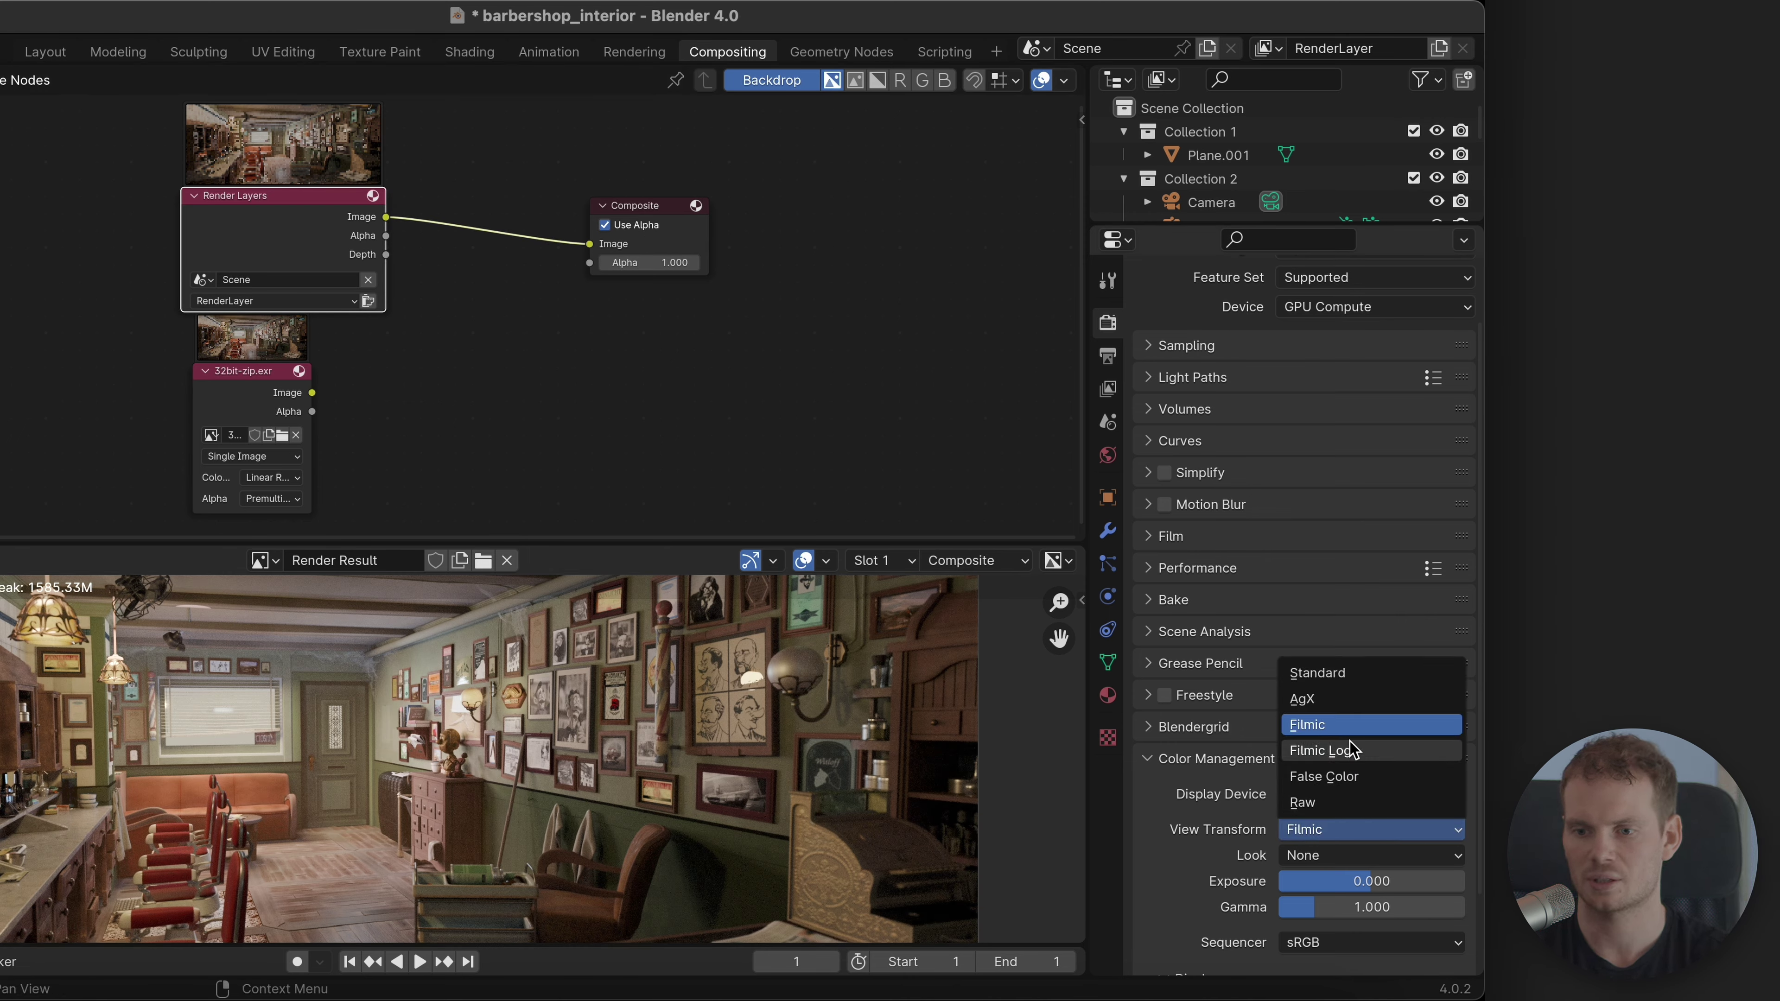
{"action": "left_click", "coordinate": [1350, 749]}
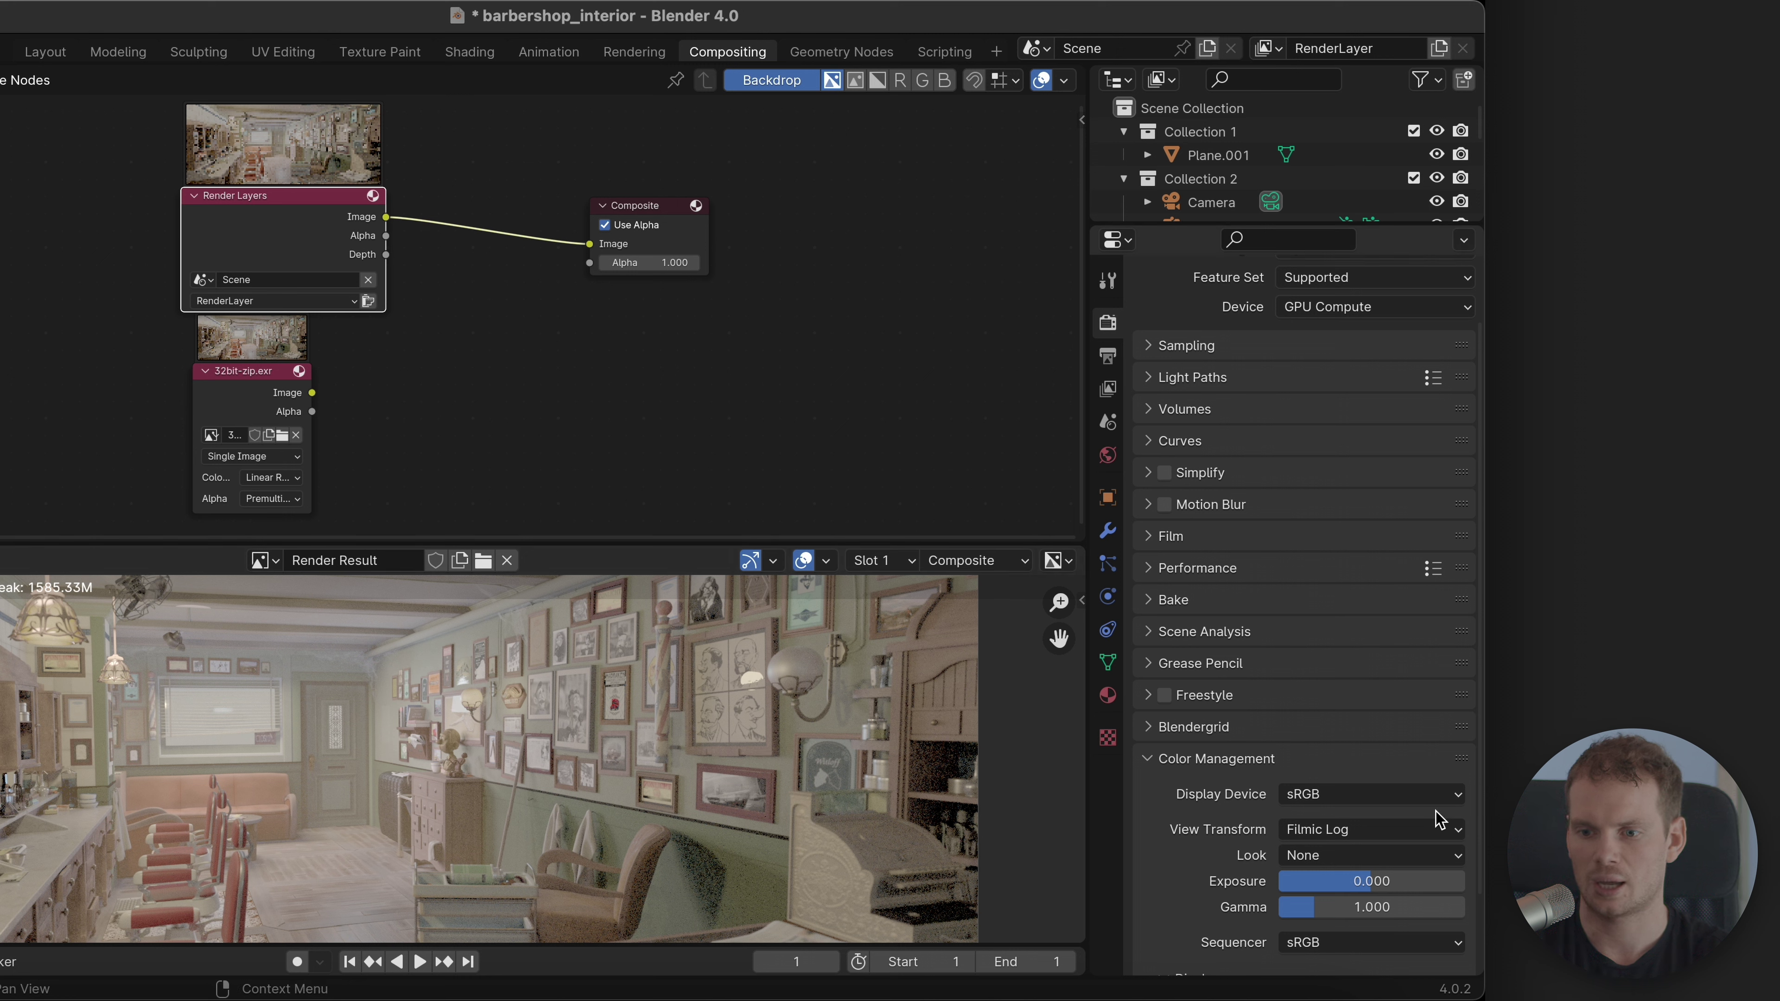
Step: Separate the Render Layers and 32bit-zip.exr nodes, and connect the EXR's image output to the Composite node
{"action": "left_click_drag", "start_coordinate": [261, 394], "coordinate": [254, 412]}
{"action": "left_click_drag", "start_coordinate": [288, 210], "coordinate": [263, 158]}
{"action": "left_click_drag", "start_coordinate": [266, 343], "coordinate": [254, 301]}
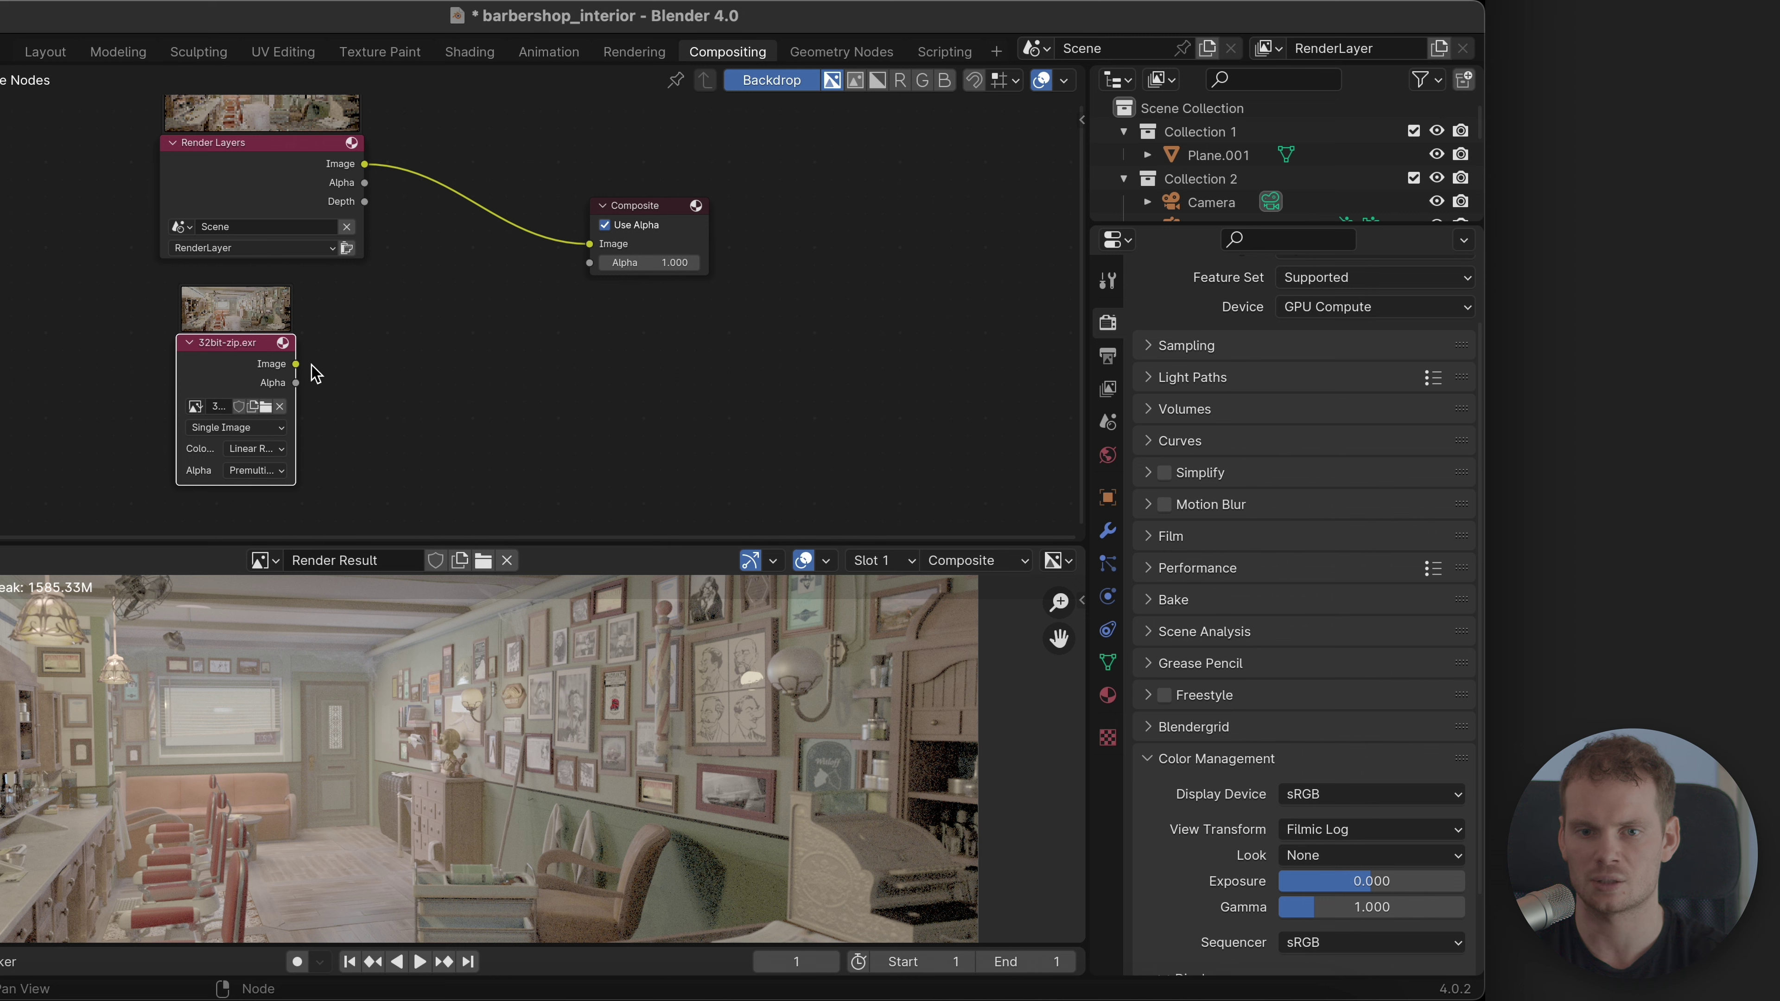
{"action": "left_click_drag", "start_coordinate": [296, 364], "coordinate": [589, 243]}
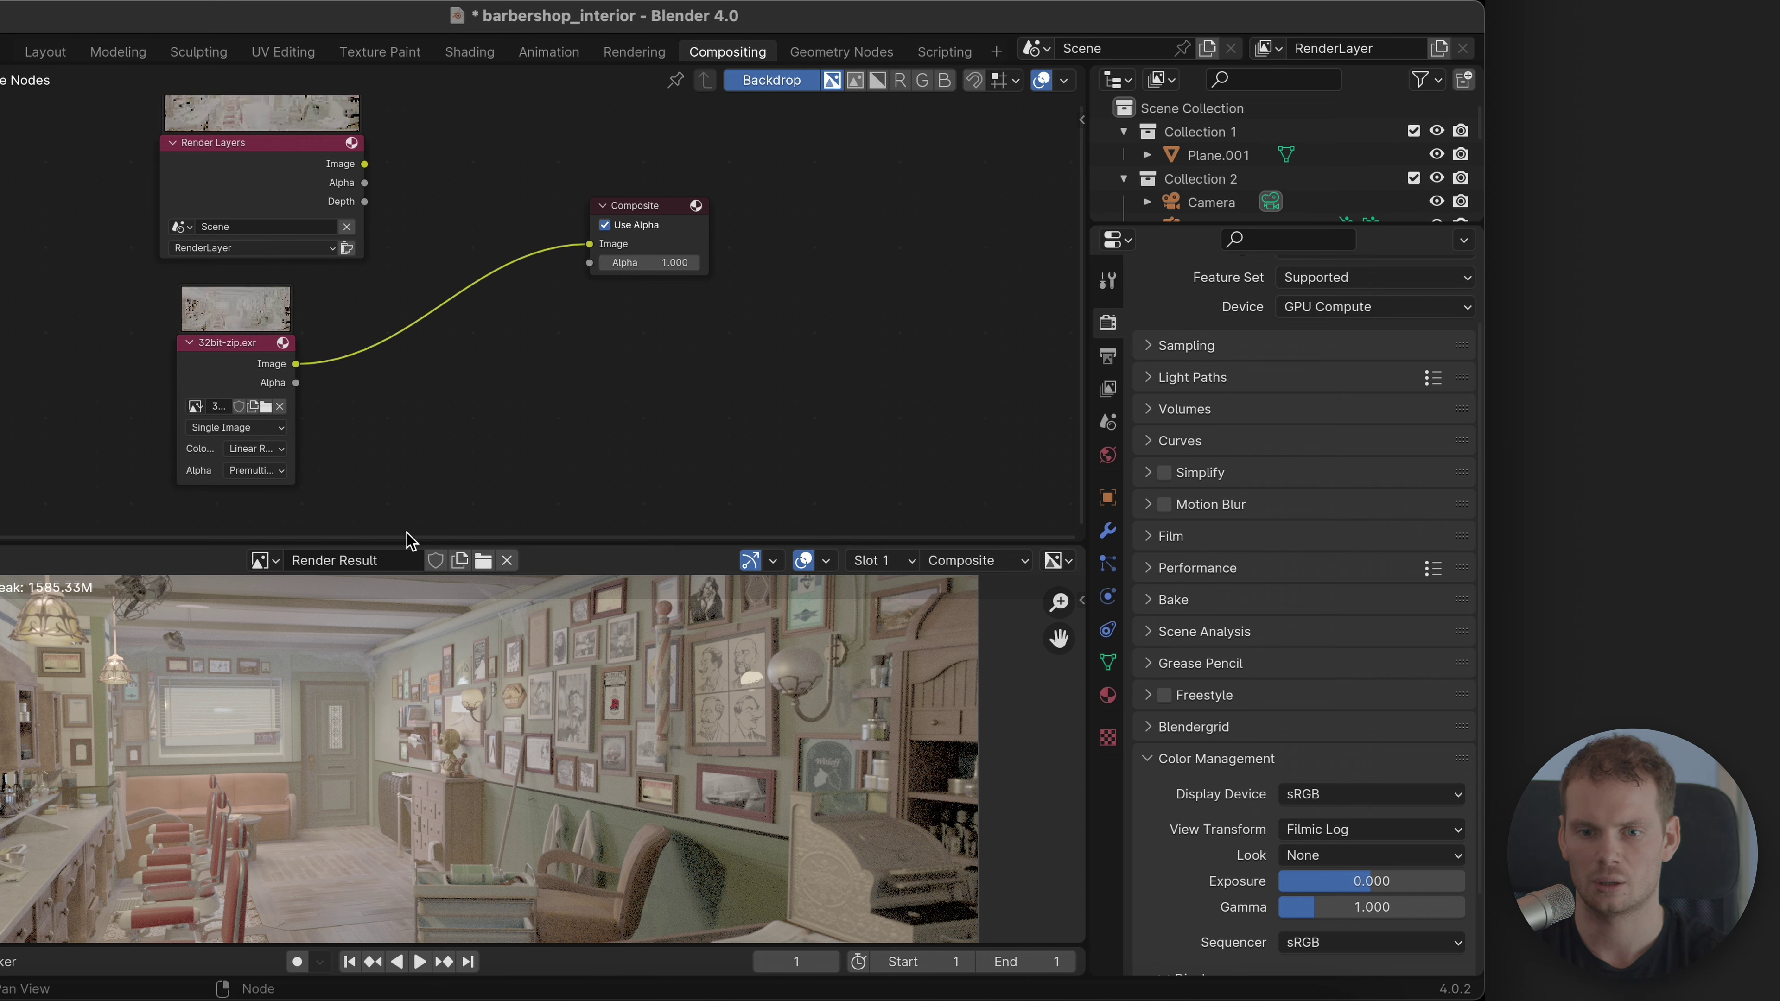
Step: Compare the Filmic, Standard and AgX view transforms on the composited EXR, ending on AgX
{"action": "left_click", "coordinate": [1332, 831]}
{"action": "left_click", "coordinate": [1340, 729]}
{"action": "left_click", "coordinate": [1330, 835]}
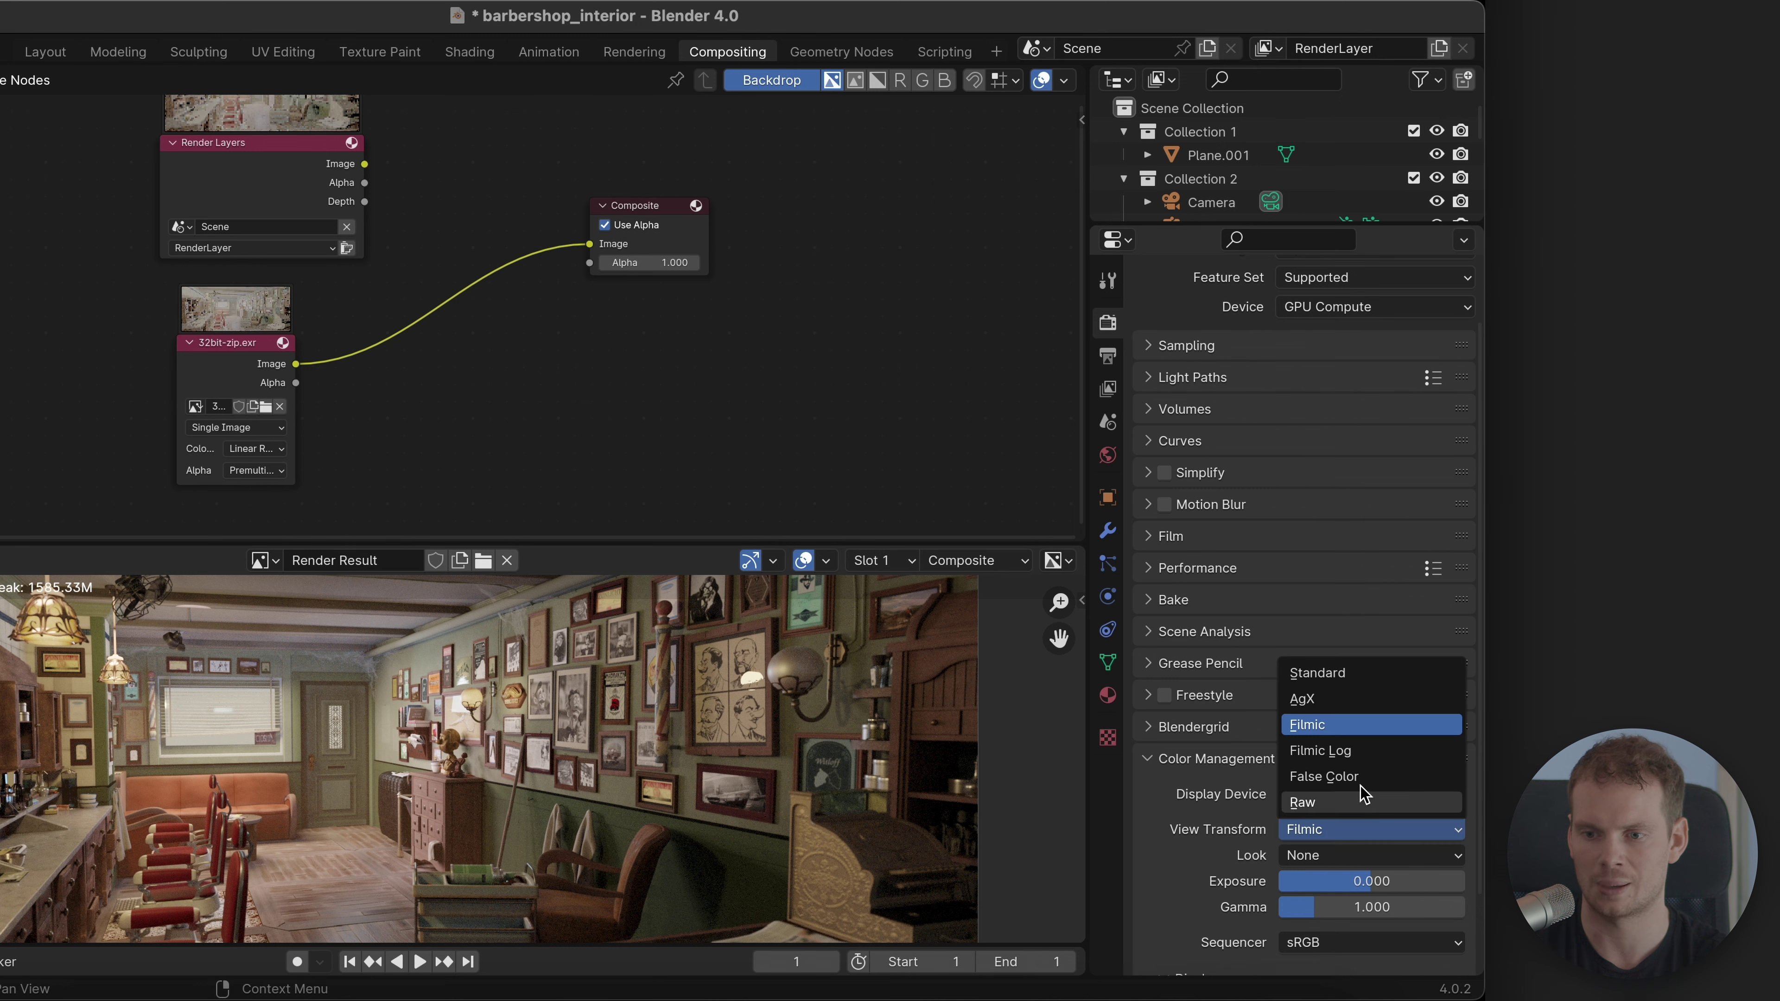
{"action": "left_click", "coordinate": [1371, 680]}
{"action": "left_click", "coordinate": [1354, 835]}
{"action": "left_click", "coordinate": [1335, 700]}
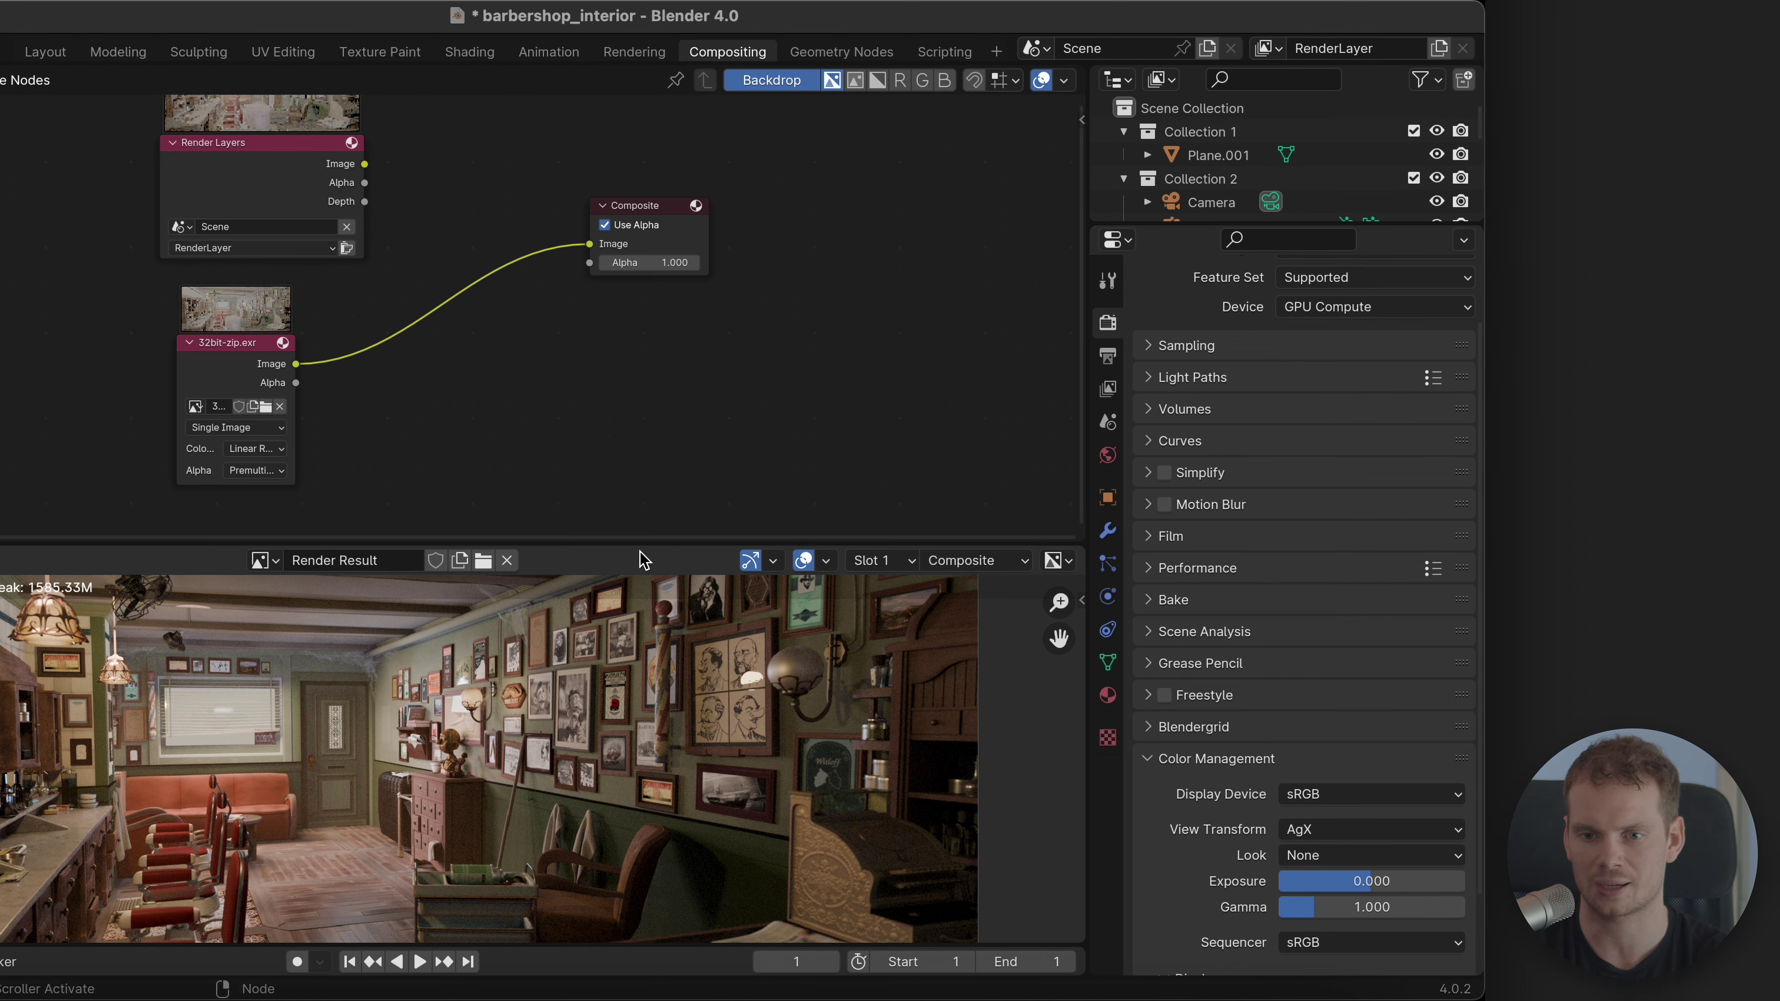
Step: Enlarge the render preview and reposition the 32bit-zip.exr node beneath Render Layers
{"action": "left_click_drag", "start_coordinate": [640, 539], "coordinate": [659, 484]}
{"action": "left_click_drag", "start_coordinate": [242, 330], "coordinate": [306, 311]}
{"action": "left_click", "coordinate": [269, 144]}
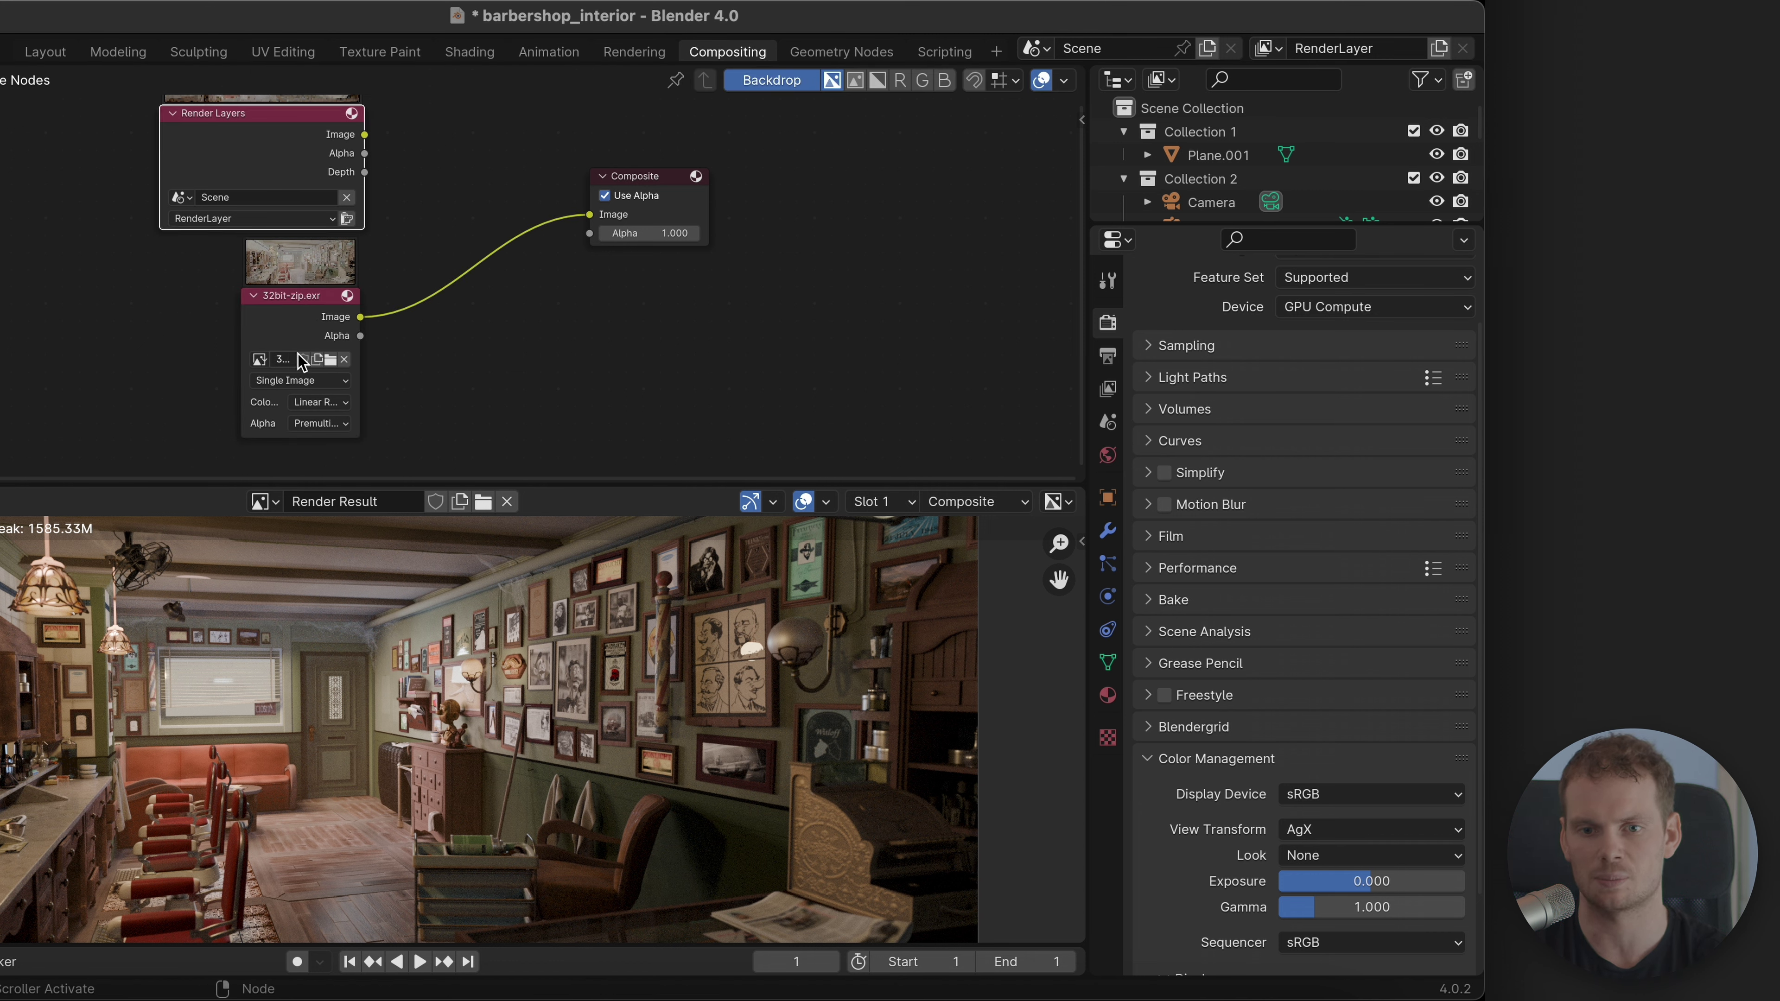
{"action": "left_click", "coordinate": [302, 322]}
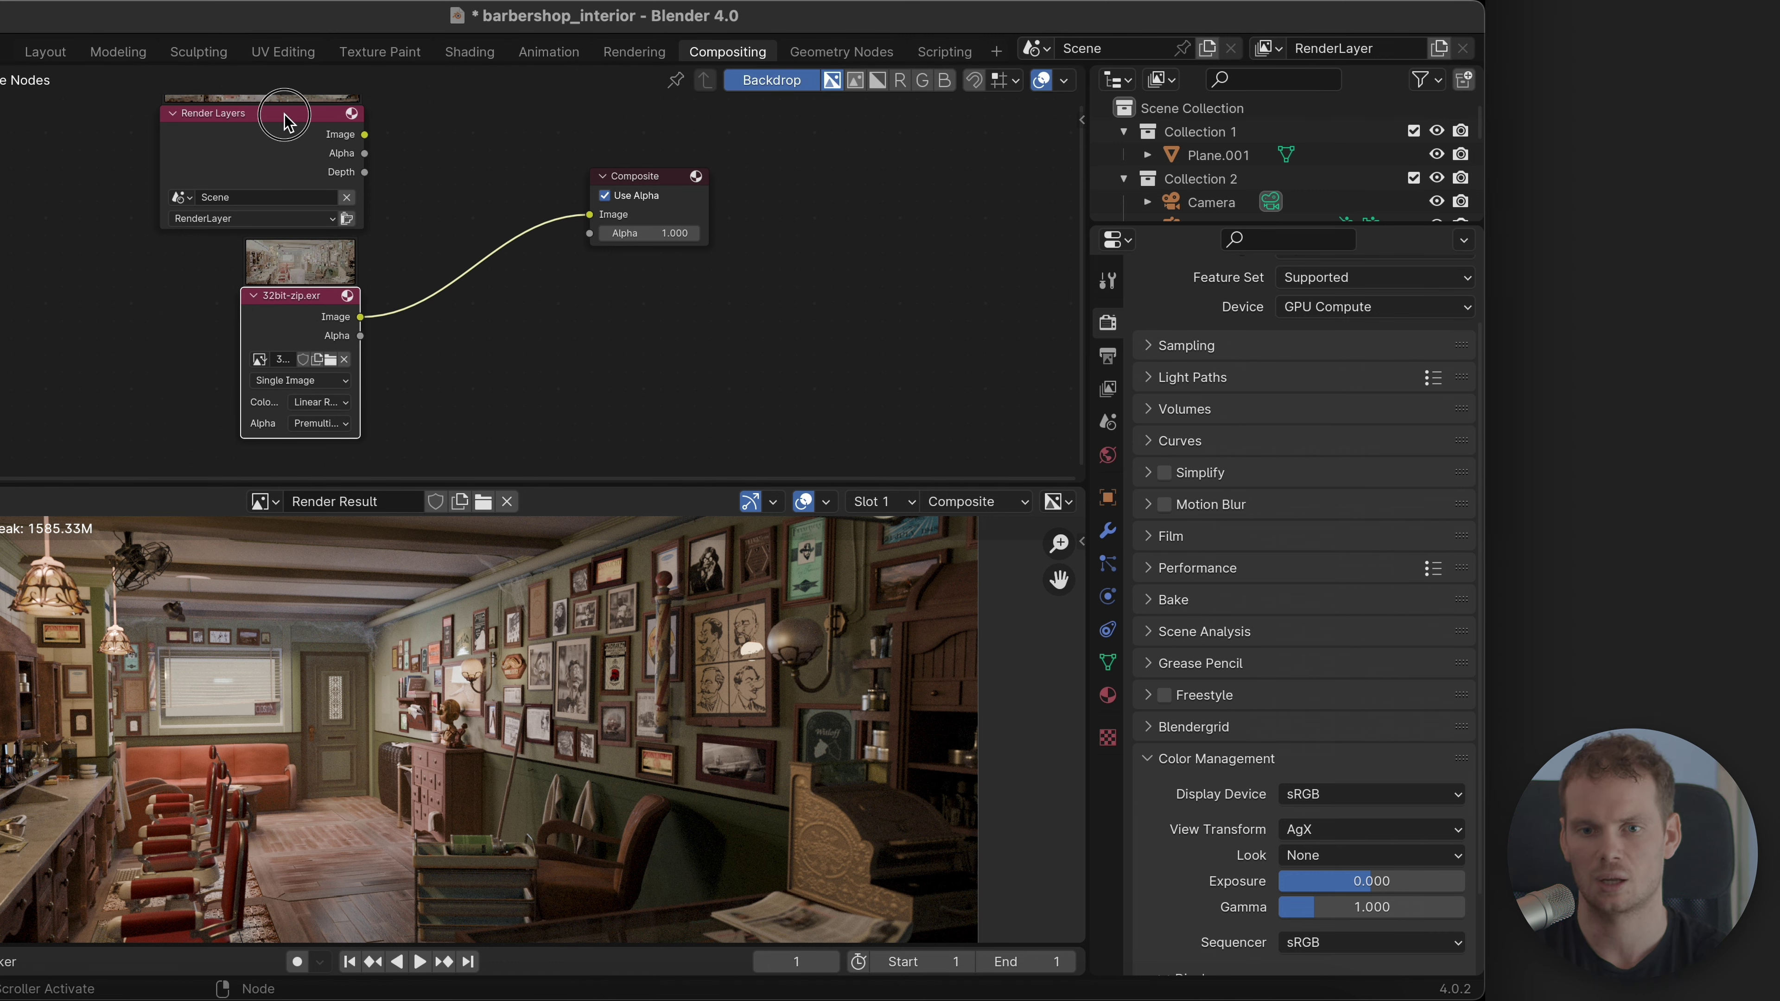
{"action": "left_click", "coordinate": [286, 116]}
{"action": "left_click", "coordinate": [298, 317]}
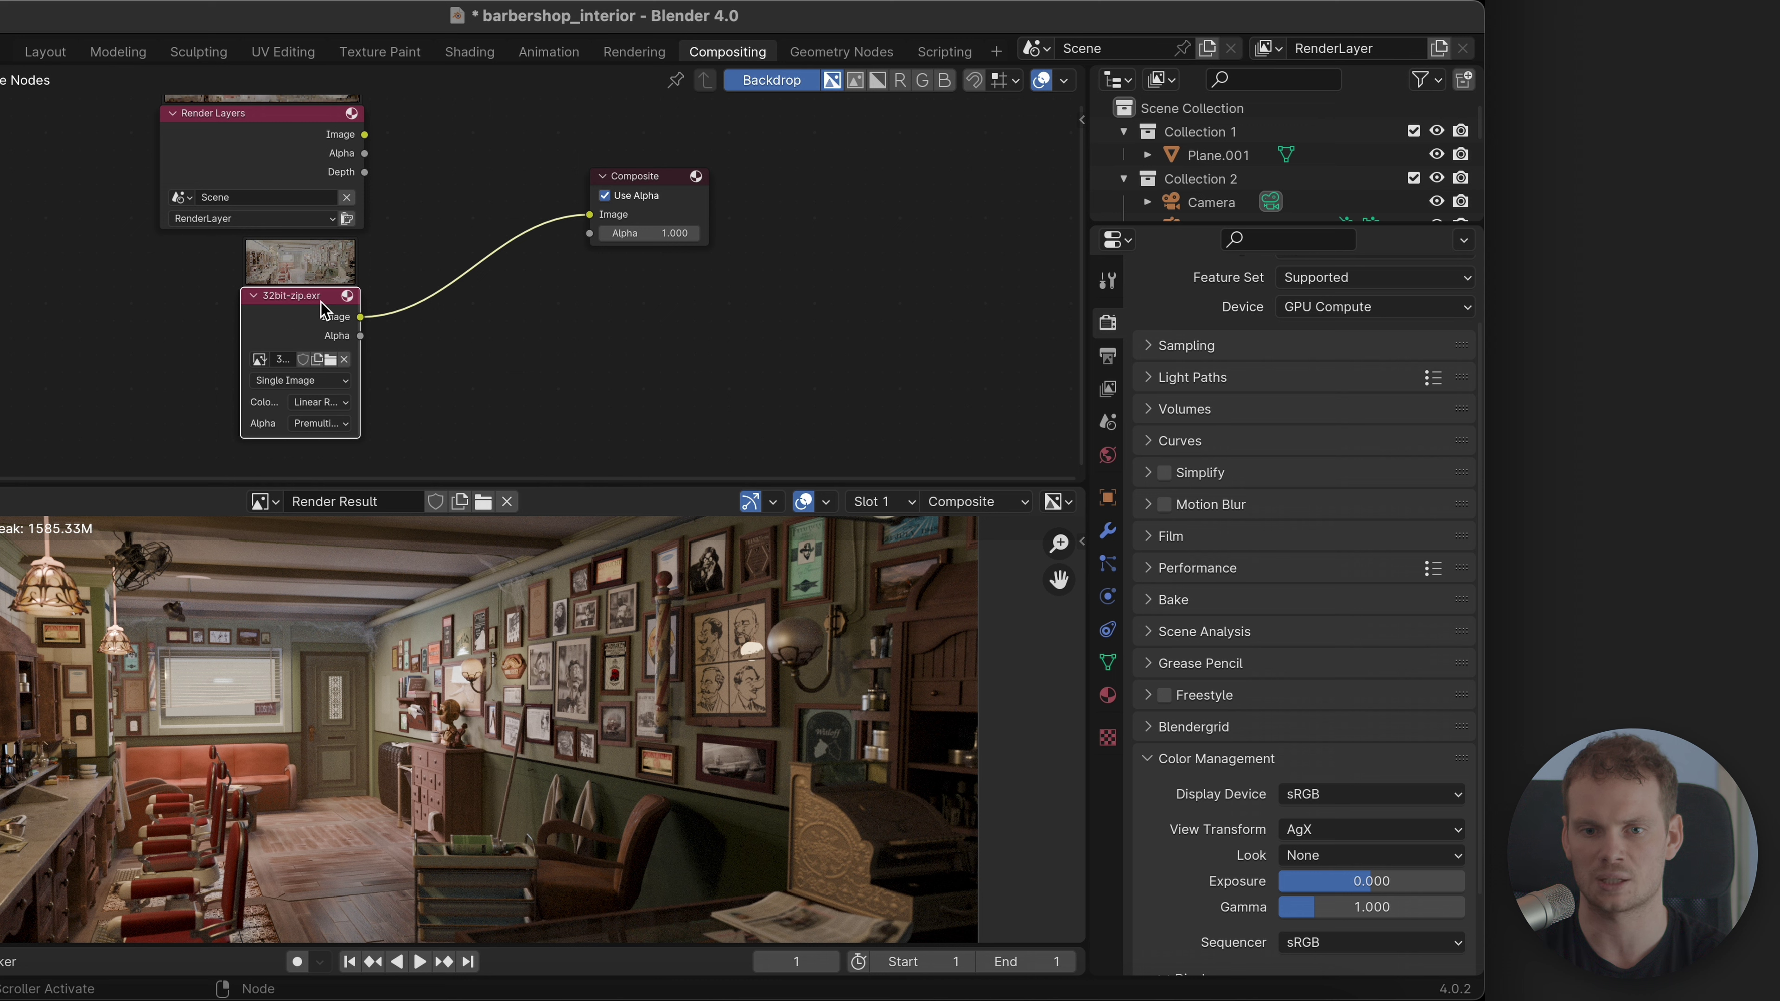
{"action": "left_click_drag", "start_coordinate": [290, 303], "coordinate": [260, 301]}
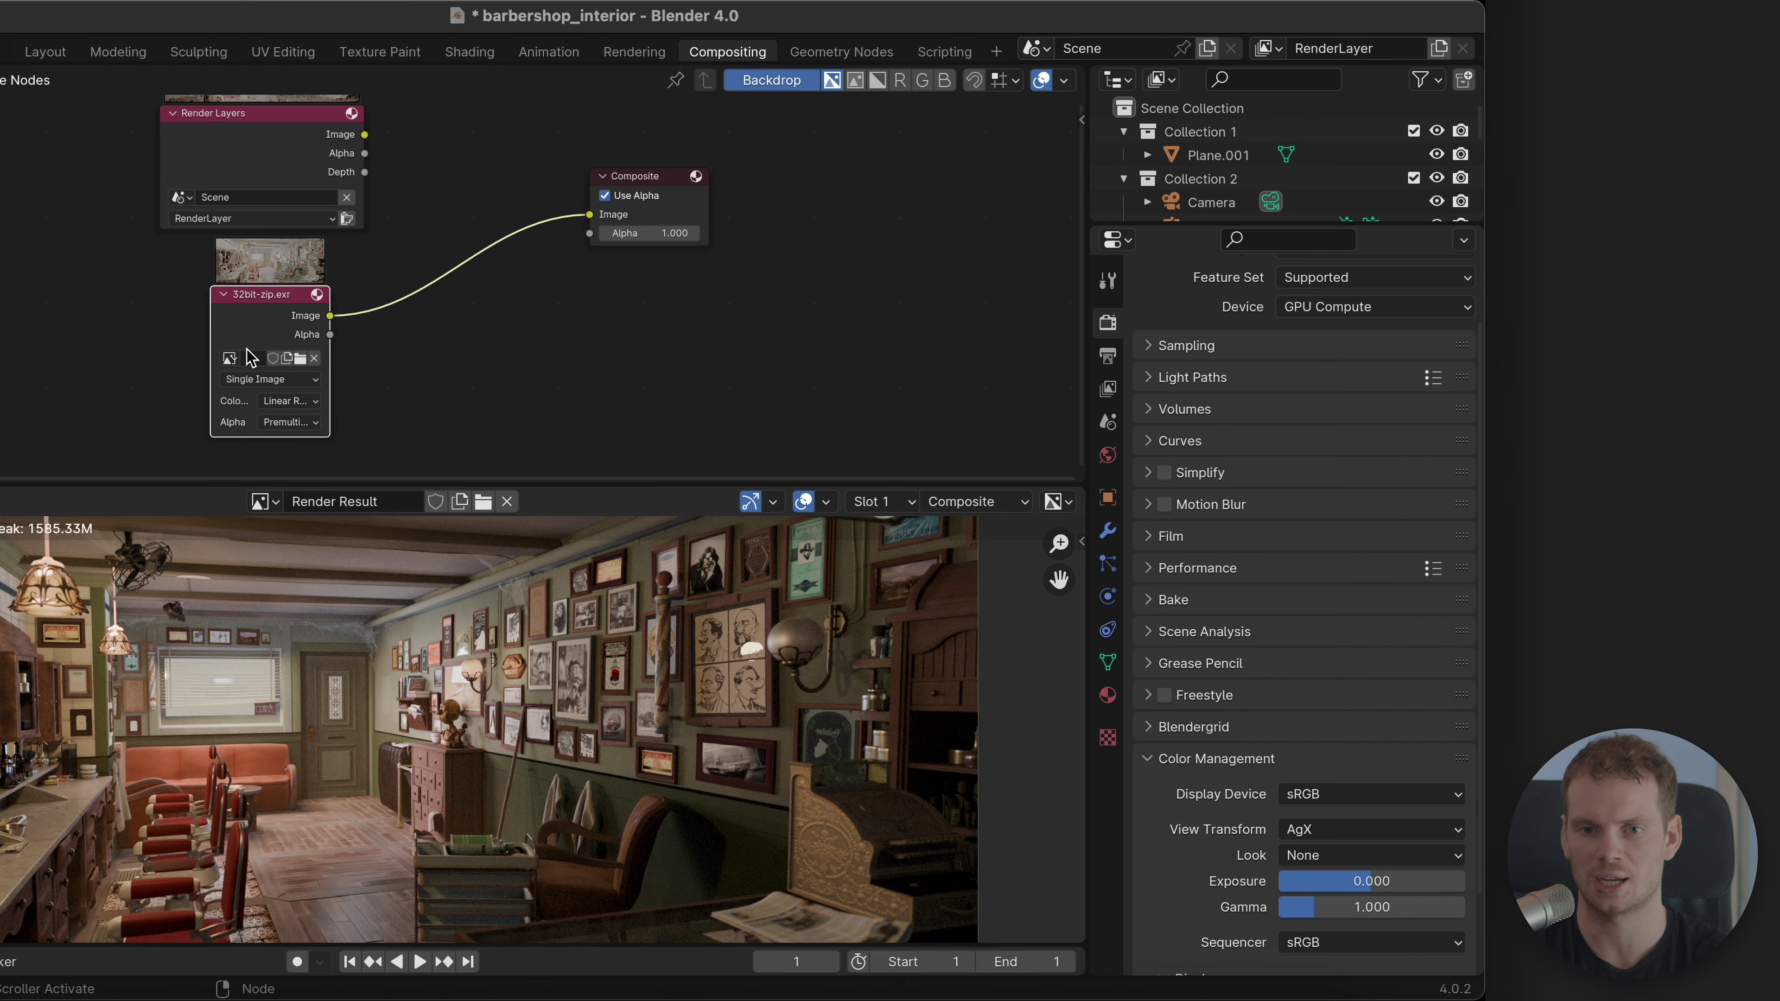
Step: Spread the Render Layers, 32bit-zip.exr and Composite nodes apart and enlarge the node editor to make room for another node
{"action": "left_click", "coordinate": [242, 133]}
{"action": "left_click_drag", "start_coordinate": [281, 130], "coordinate": [226, 131]}
{"action": "left_click_drag", "start_coordinate": [266, 331], "coordinate": [228, 350]}
{"action": "left_click_drag", "start_coordinate": [685, 180], "coordinate": [785, 207]}
{"action": "middle_click_drag", "start_coordinate": [476, 298], "coordinate": [445, 369]}
{"action": "scroll", "coordinate": [445, 369], "scroll_direction": "up", "scroll_amount": 2}
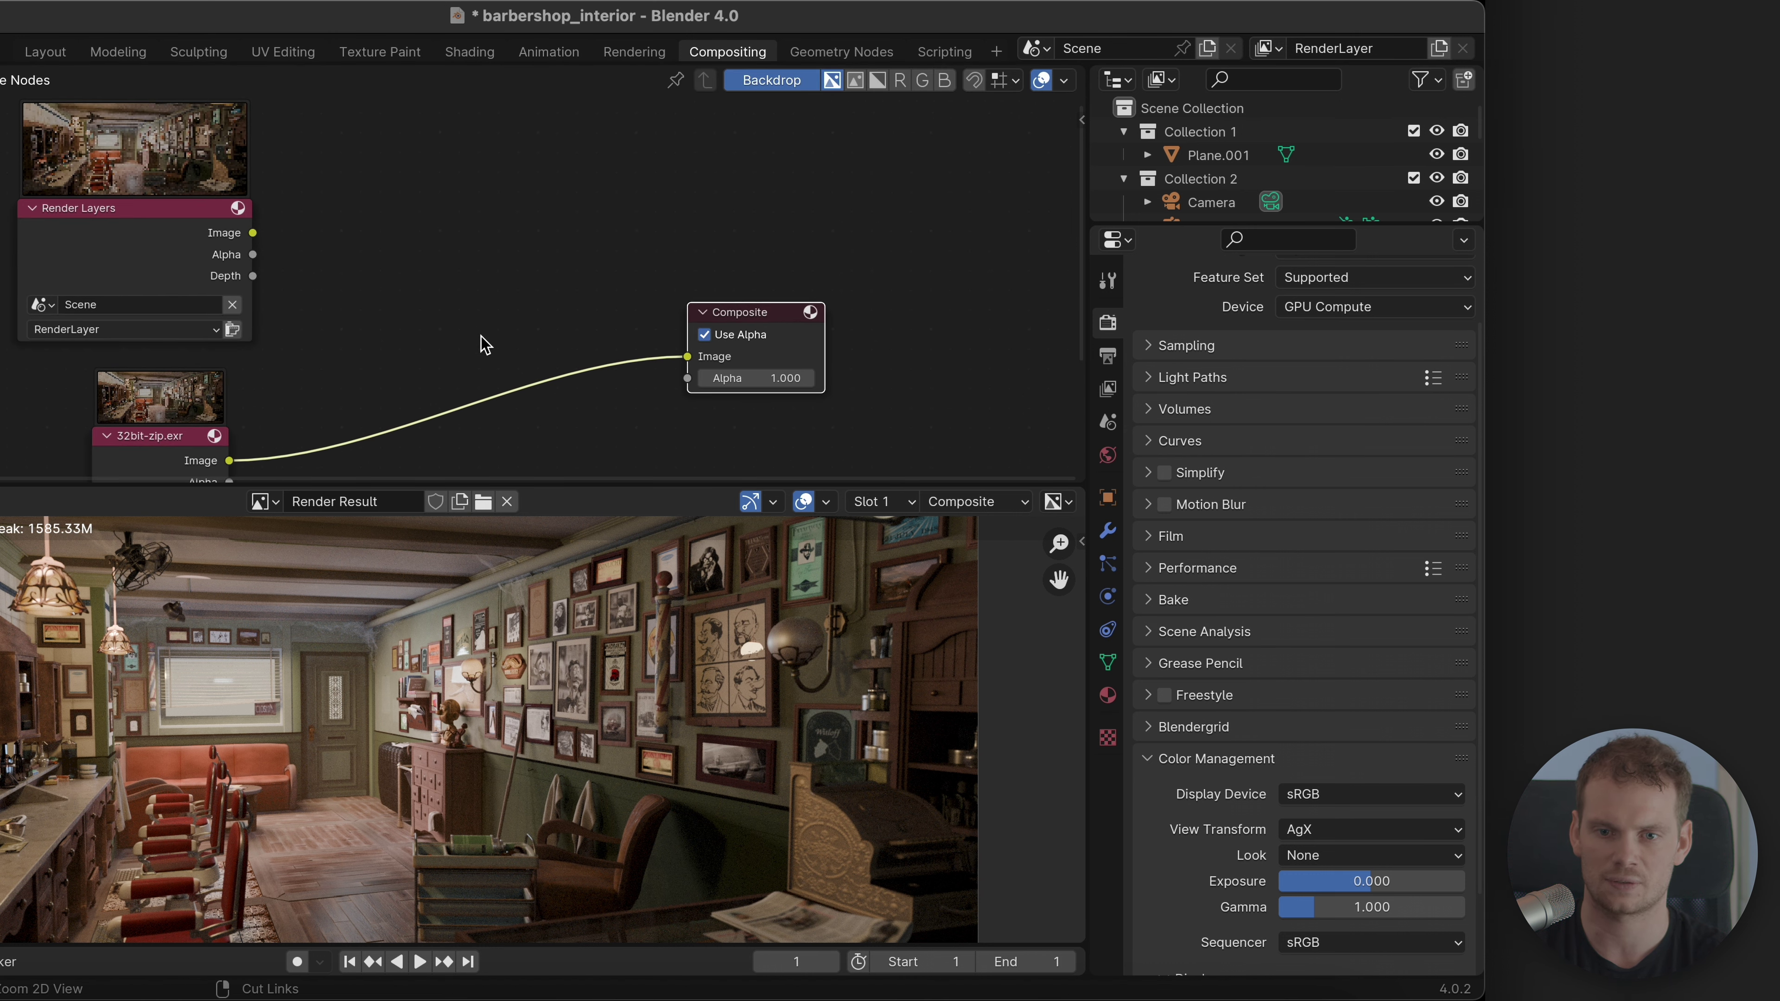
{"action": "left_click_drag", "start_coordinate": [556, 485], "coordinate": [555, 591]}
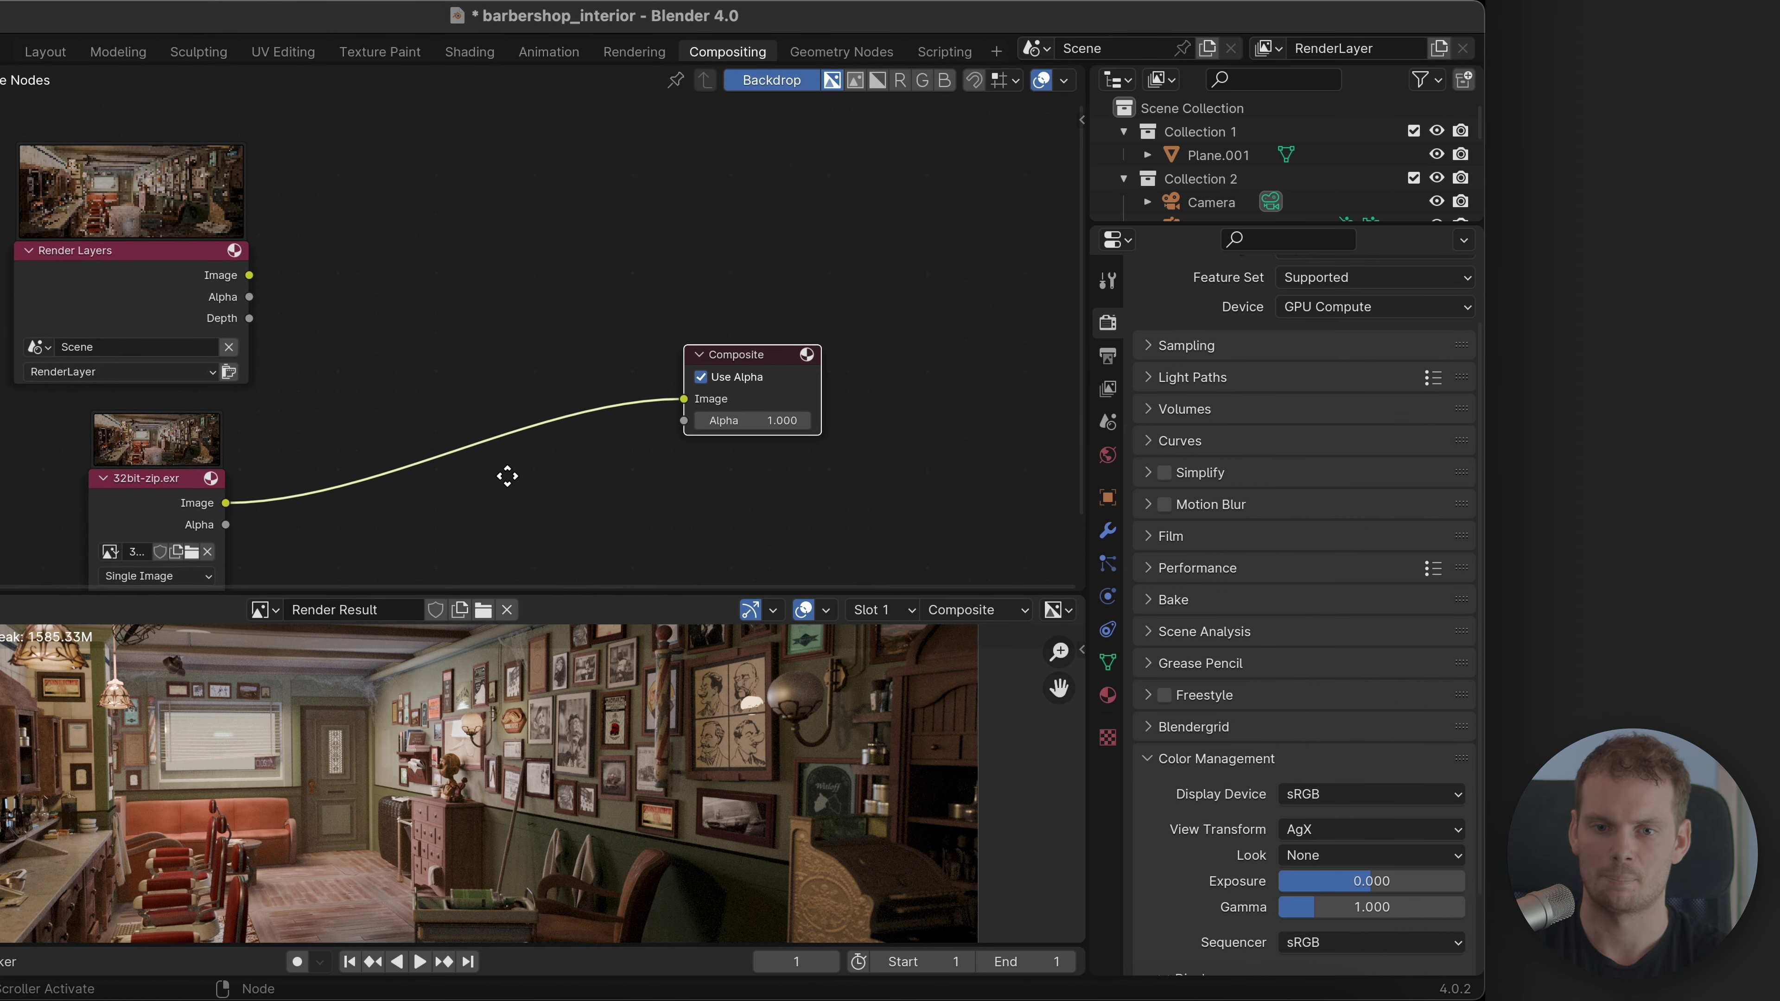
Step: Insert a Mix node before Composite and connect the Render Layers image to its first image input
{"action": "key", "text": "shift+a"}
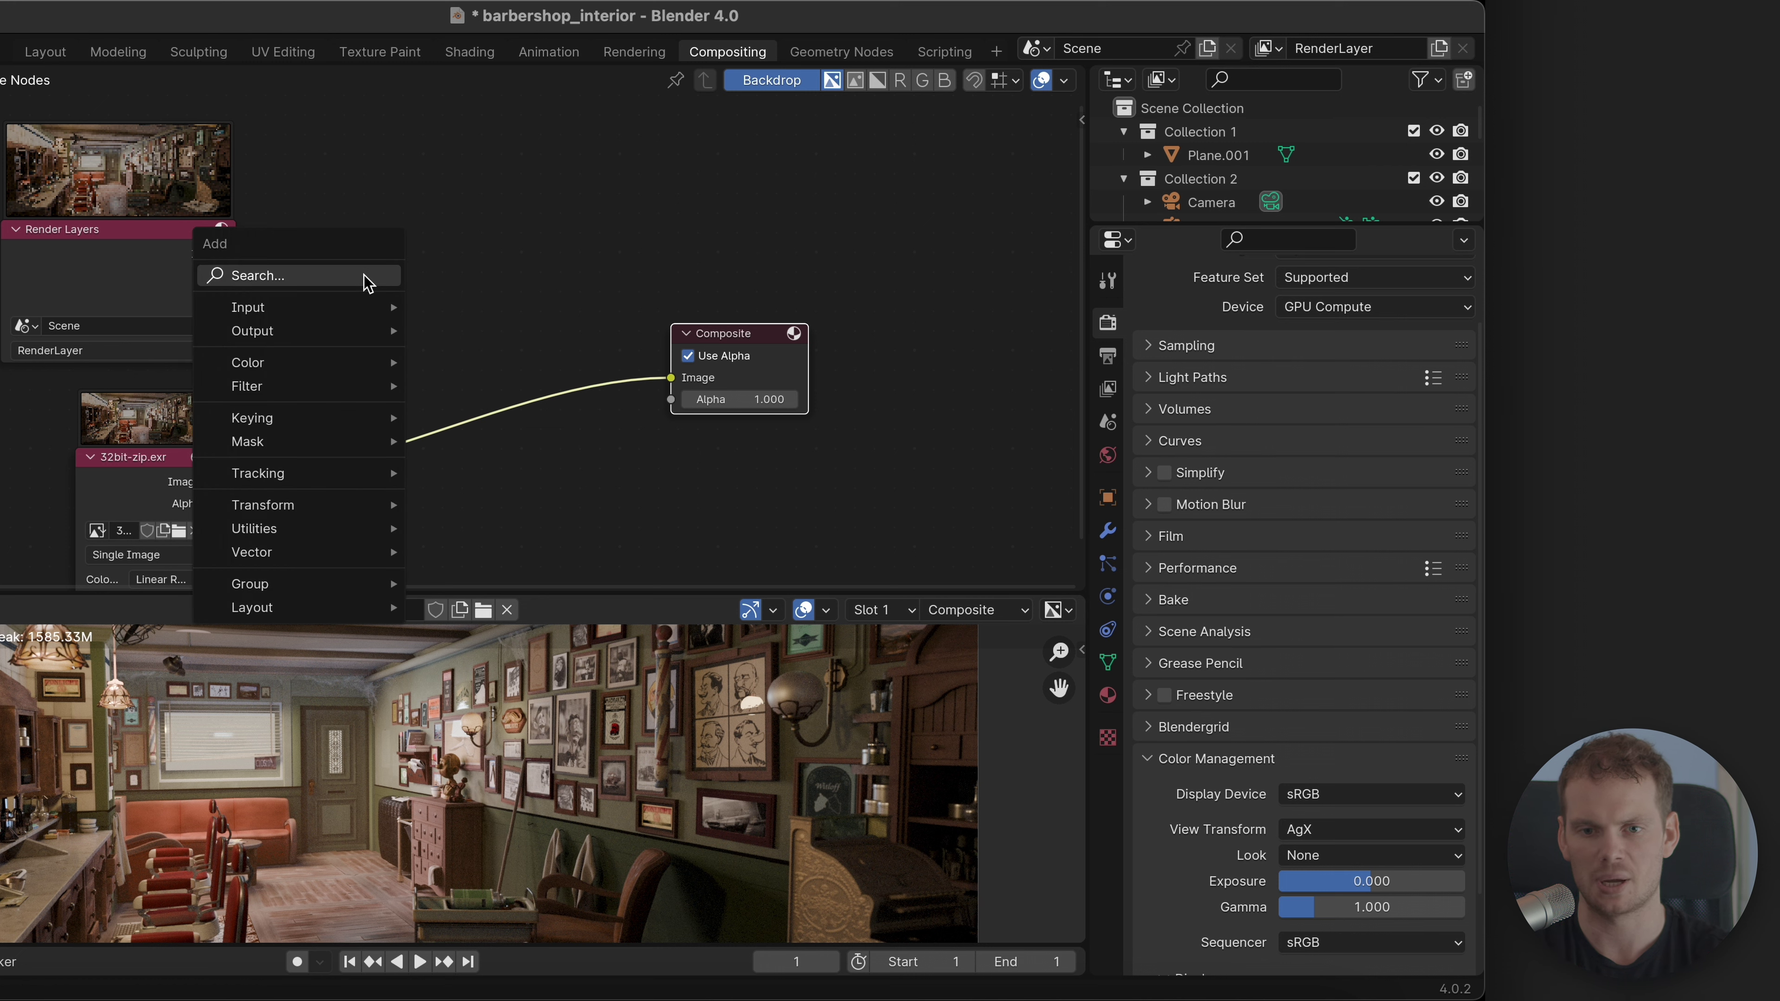
{"action": "type", "text": "mix"}
{"action": "key", "text": "Return"}
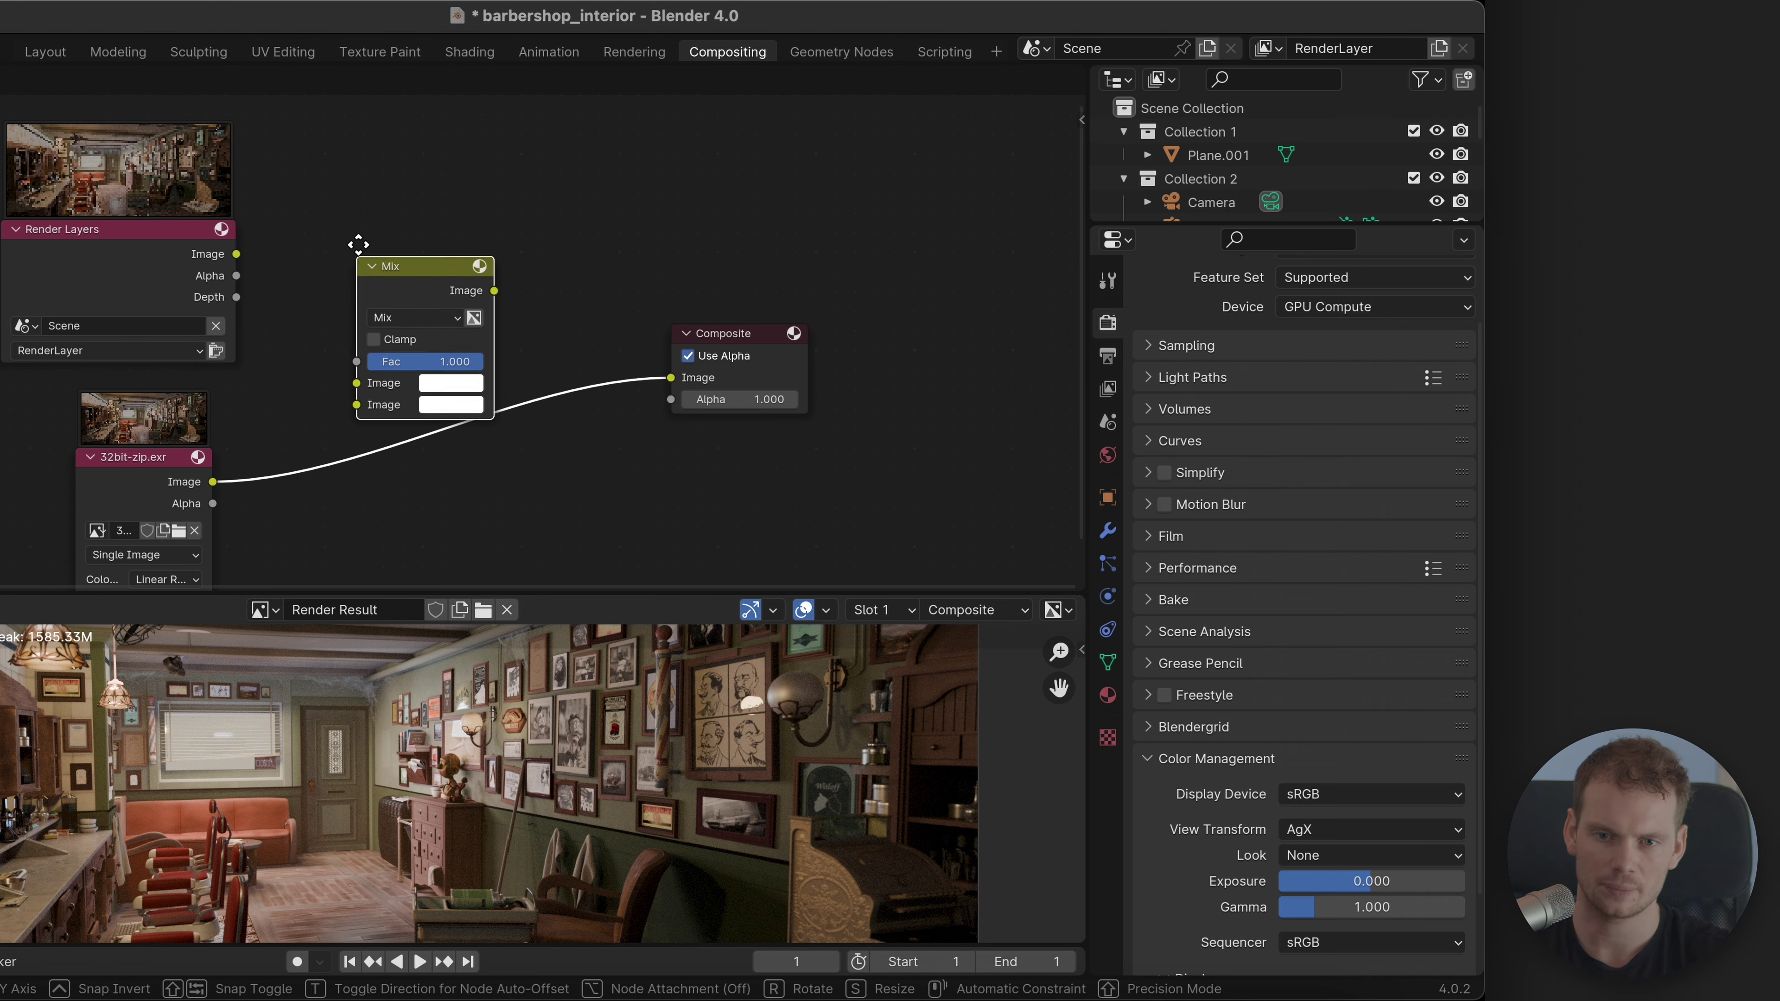
{"action": "left_click", "coordinate": [392, 280]}
{"action": "left_click_drag", "start_coordinate": [236, 255], "coordinate": [392, 407]}
Step: Set the Mix node's blending mode to Difference and connect the 32bit-zip.exr image to its second image input
{"action": "left_click", "coordinate": [464, 342]}
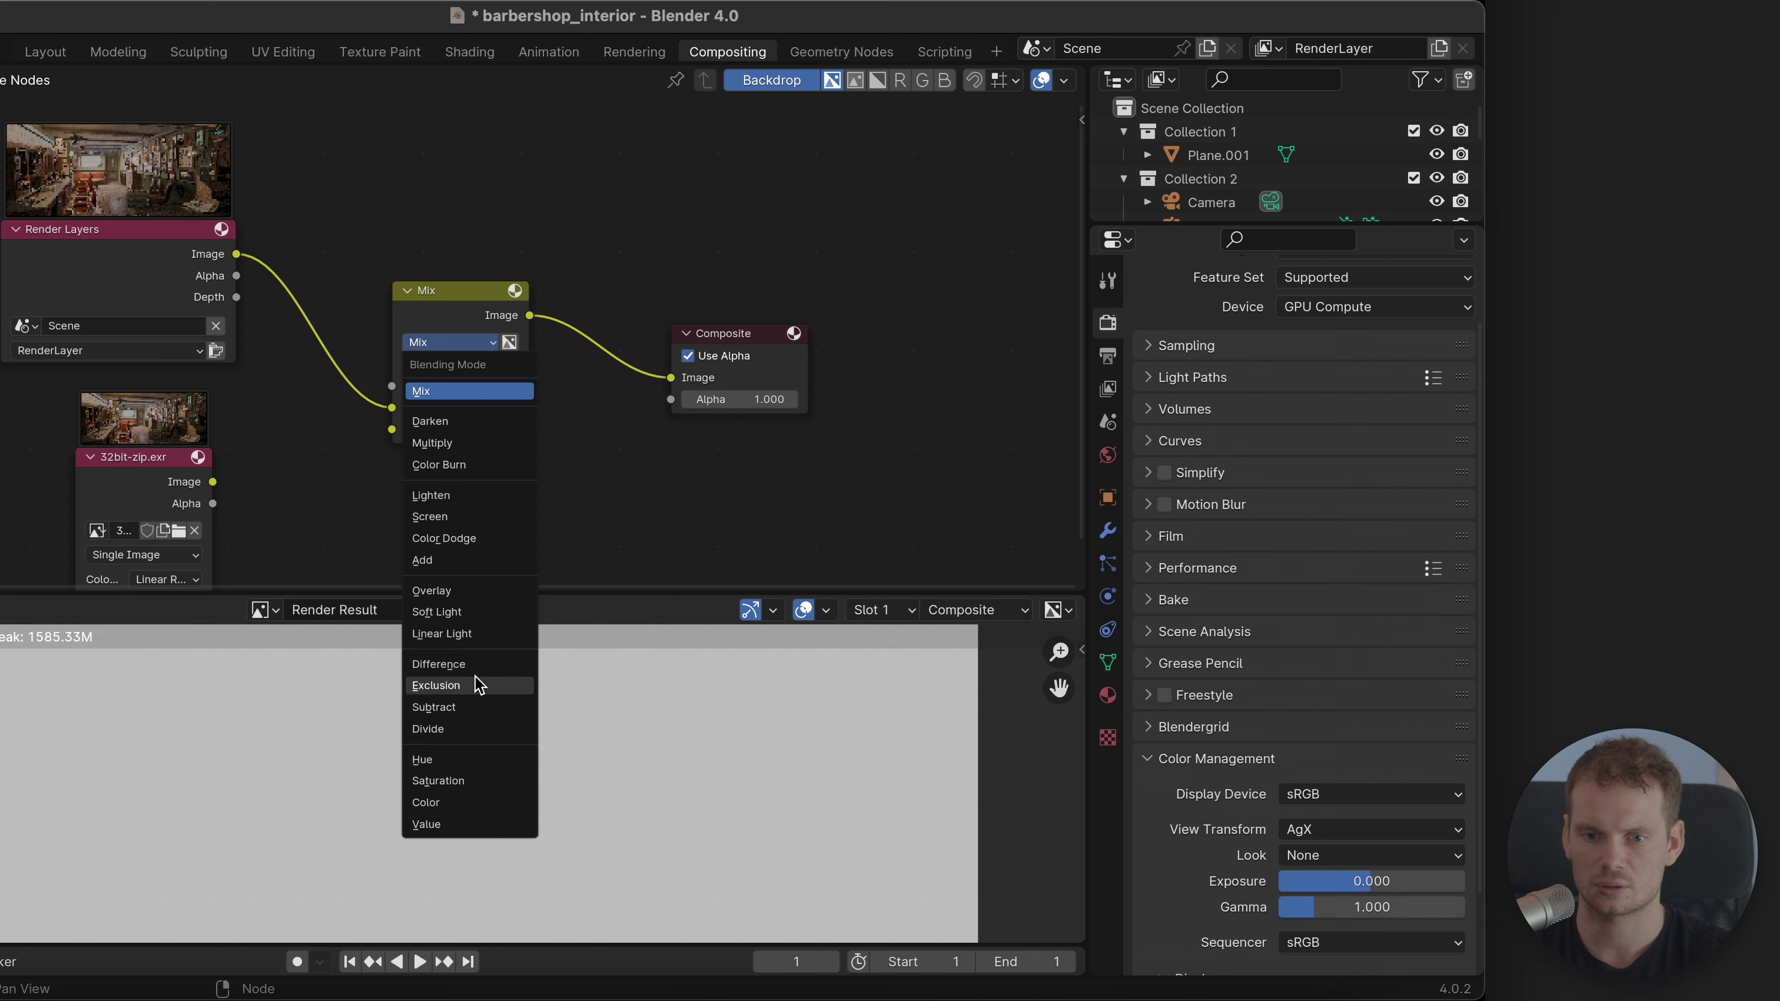
{"action": "left_click", "coordinate": [463, 664]}
{"action": "left_click_drag", "start_coordinate": [222, 484], "coordinate": [391, 429]}
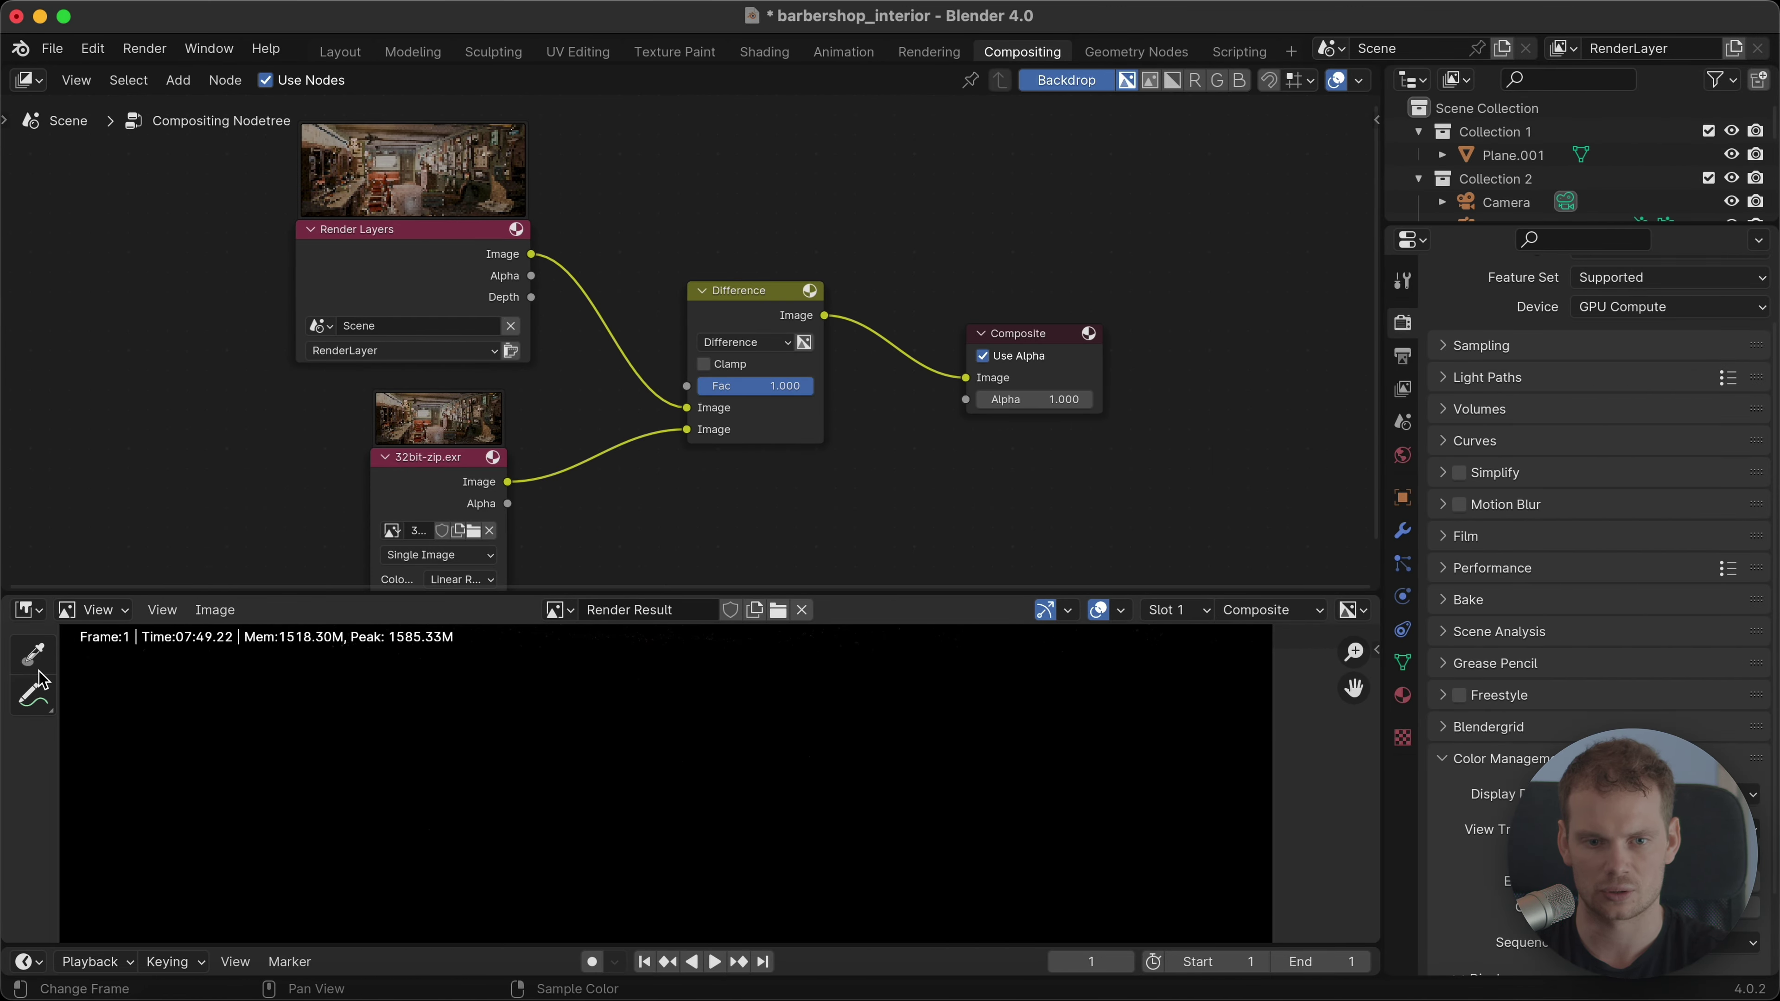
Step: Sample the color values across the difference image in the render preview
{"action": "left_click", "coordinate": [39, 669]}
{"action": "left_click_drag", "start_coordinate": [393, 785], "coordinate": [990, 816]}
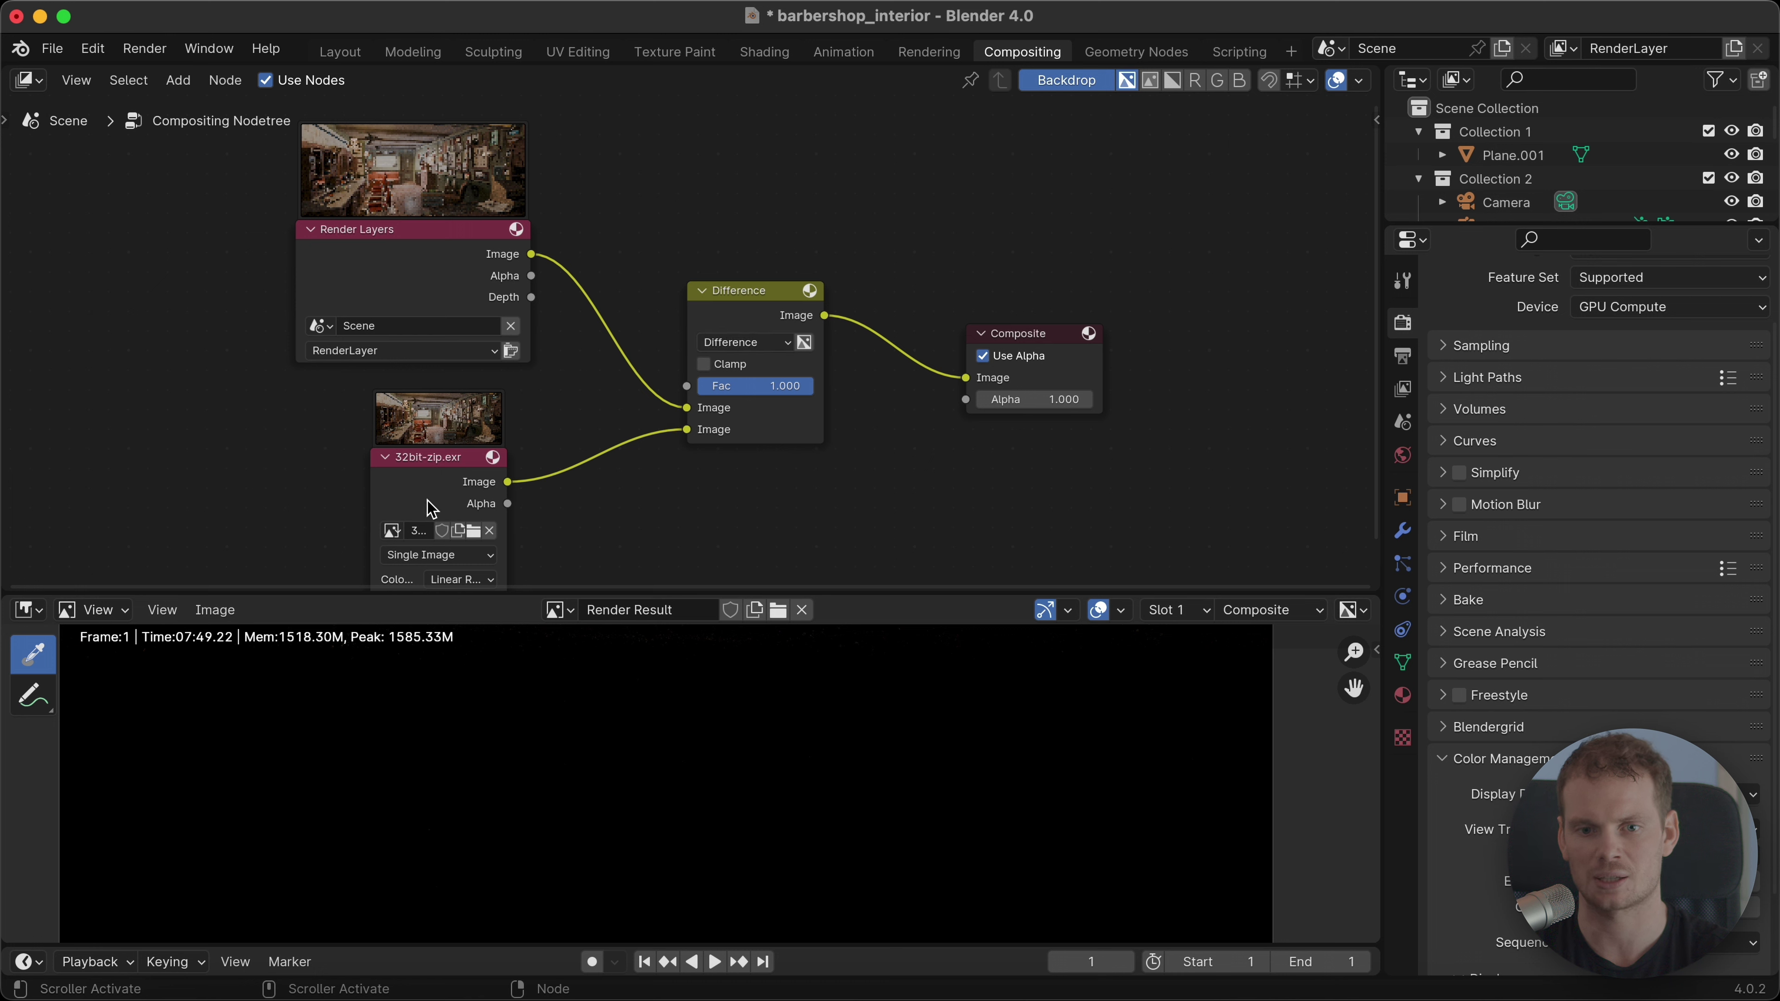
Step: Move the 32bit-zip.exr node farther from the Difference node to leave space on their connection
{"action": "left_click_drag", "start_coordinate": [473, 487], "coordinate": [371, 449]}
{"action": "middle_click_drag", "start_coordinate": [640, 448], "coordinate": [682, 361]}
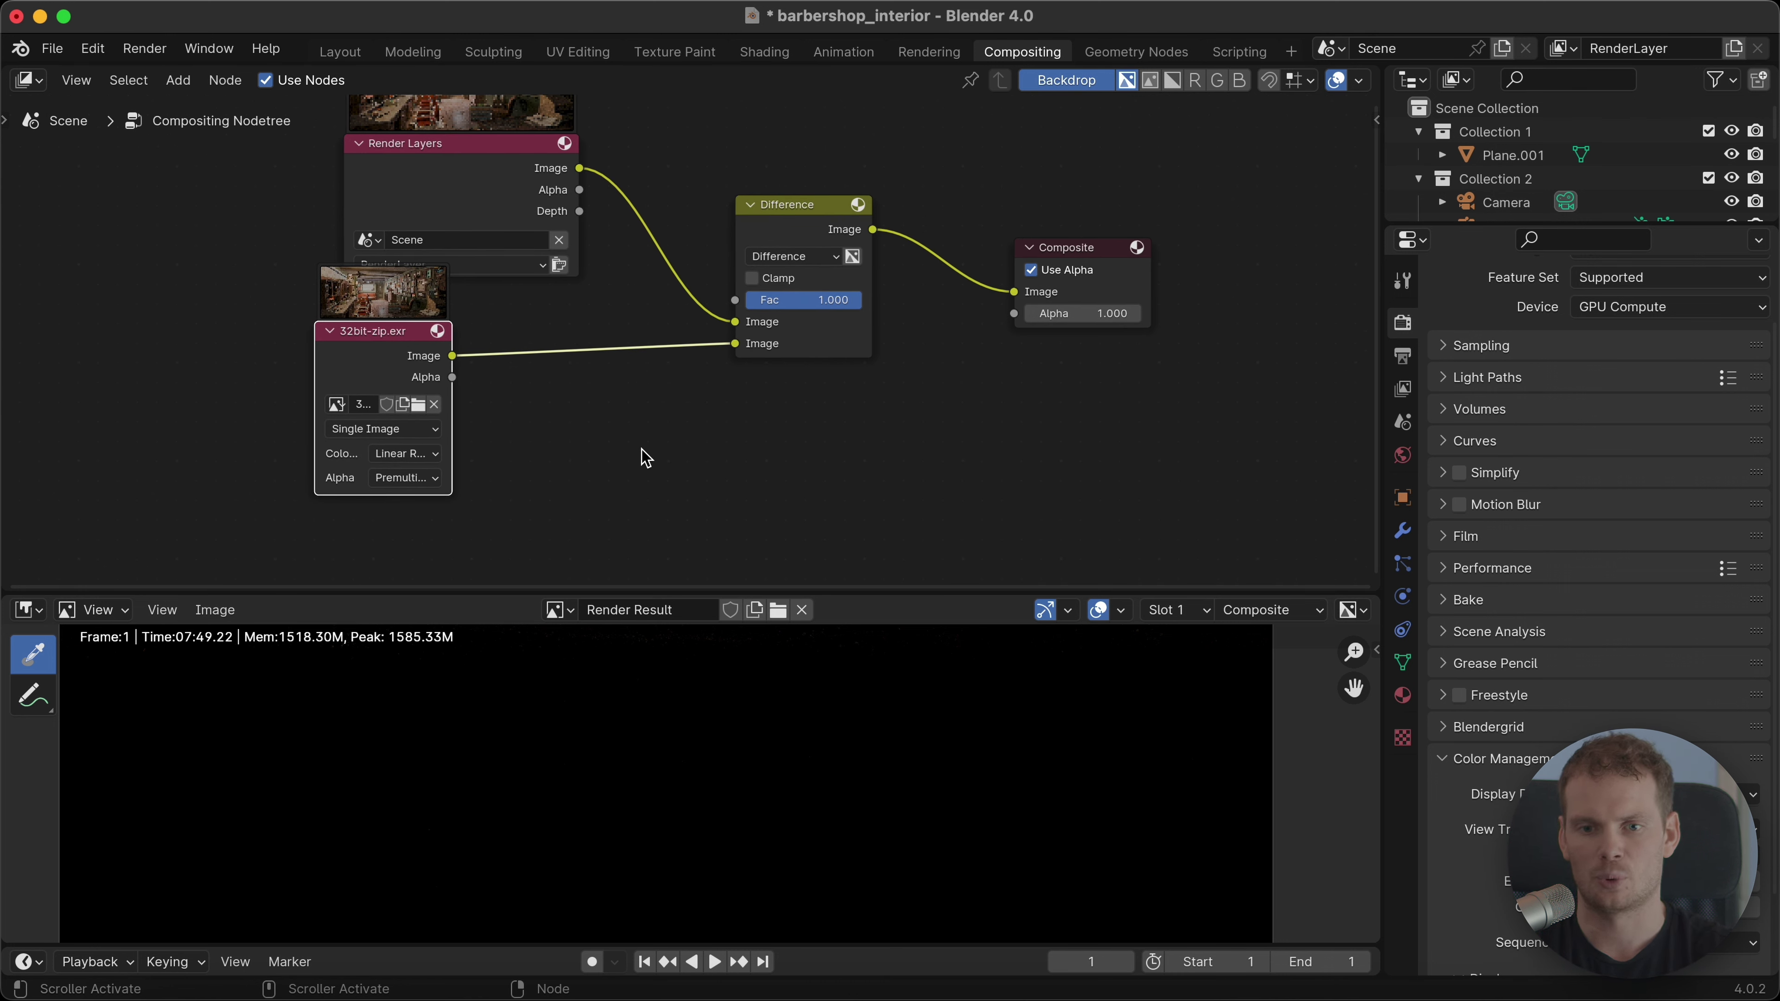
Step: Switch to the renders folder in Finder, add 32bit-dwab.exr to the node tree connected to Composite, and enlarge the render preview
{"action": "key", "text": "super+Tab"}
{"action": "key", "text": "super+Tab"}
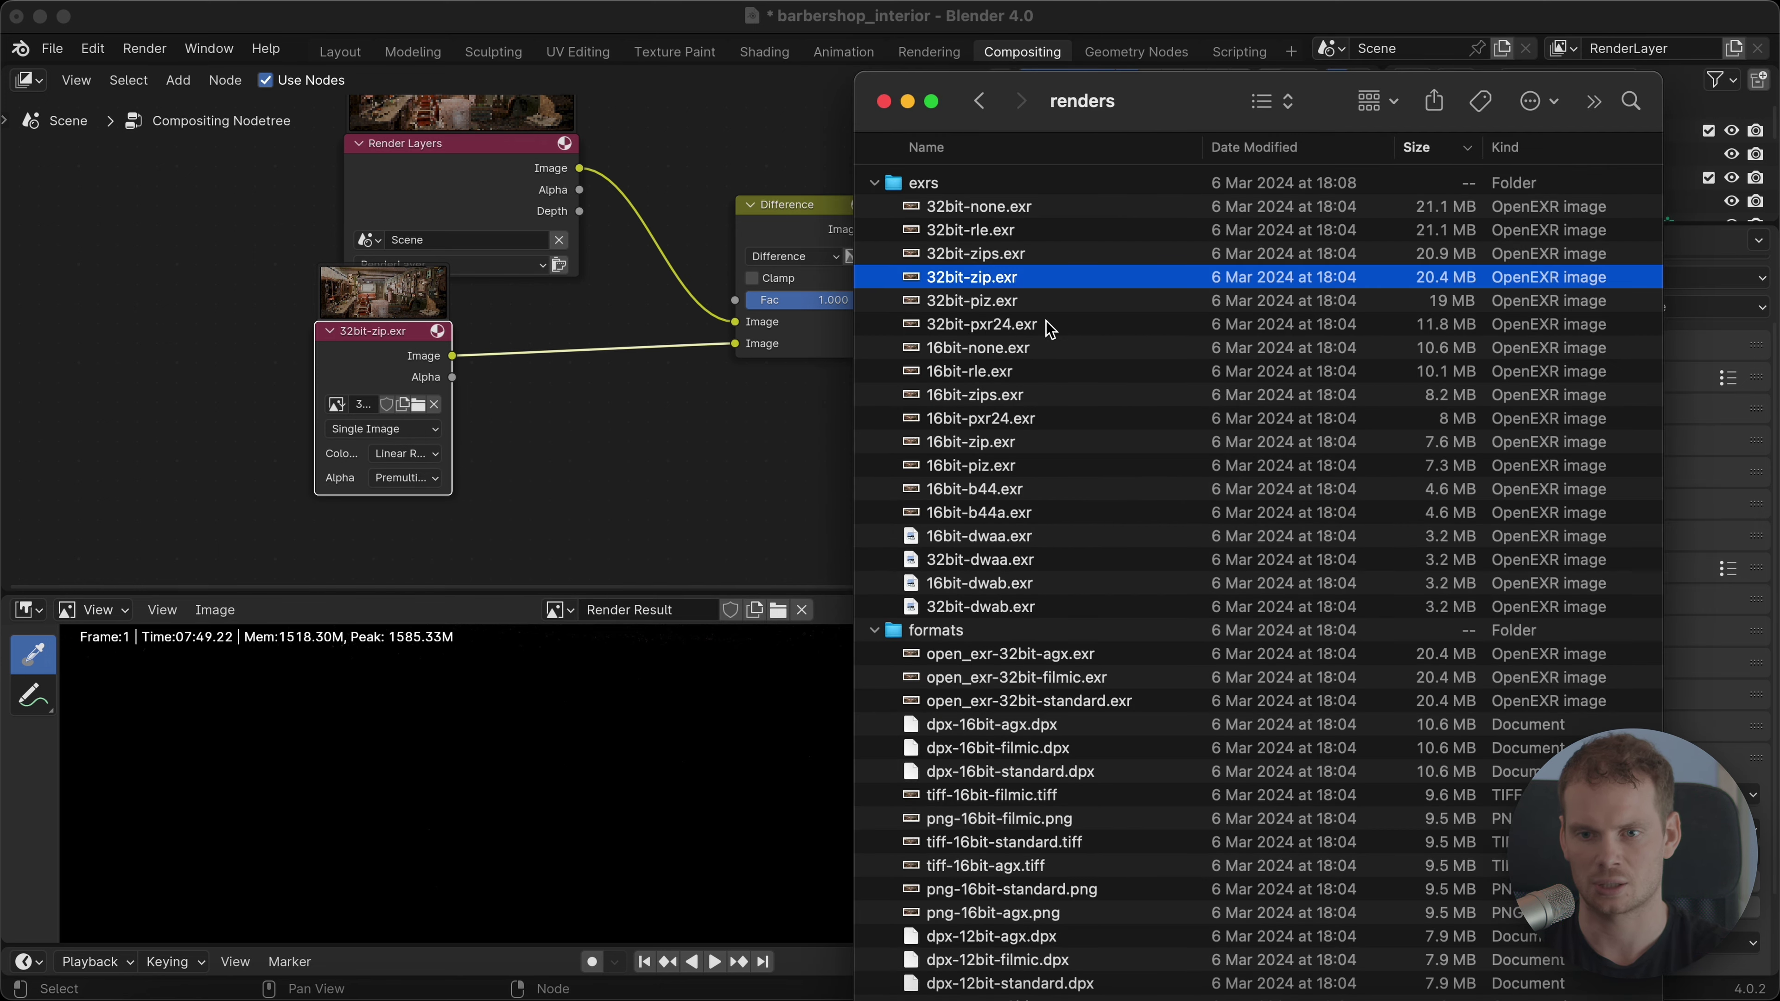
{"action": "left_click", "coordinate": [1008, 609]}
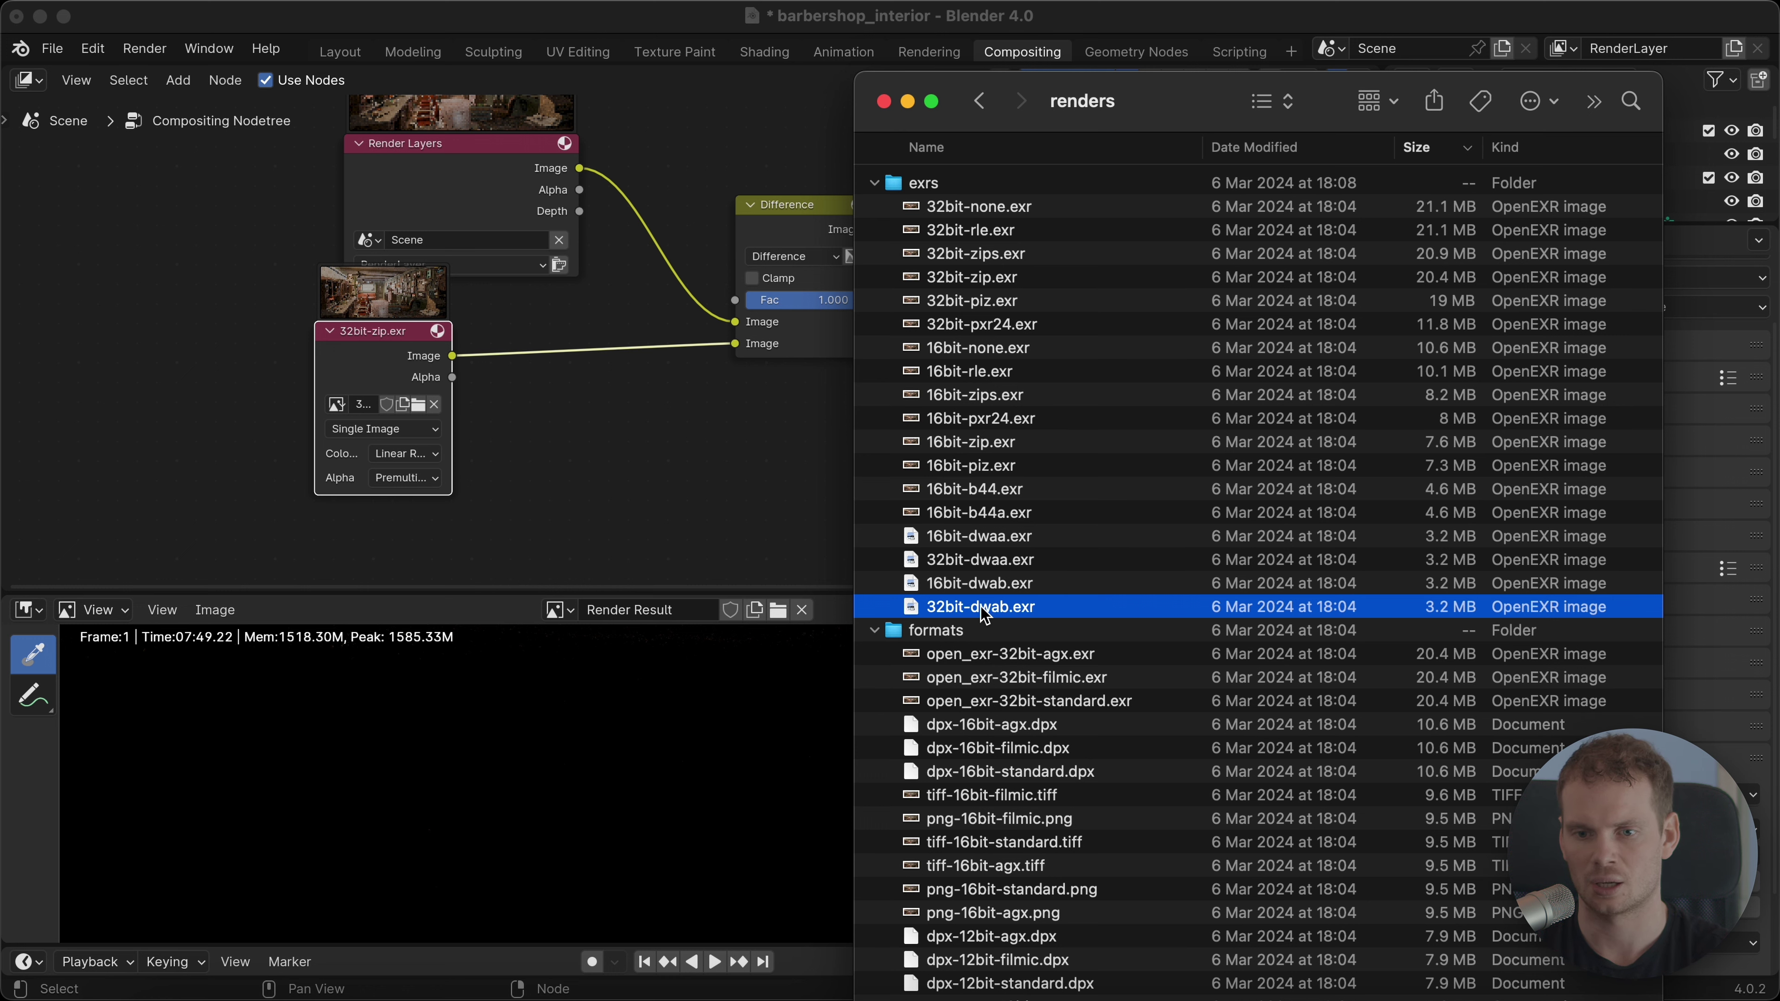
{"action": "left_click_drag", "start_coordinate": [1028, 616], "coordinate": [1014, 292]}
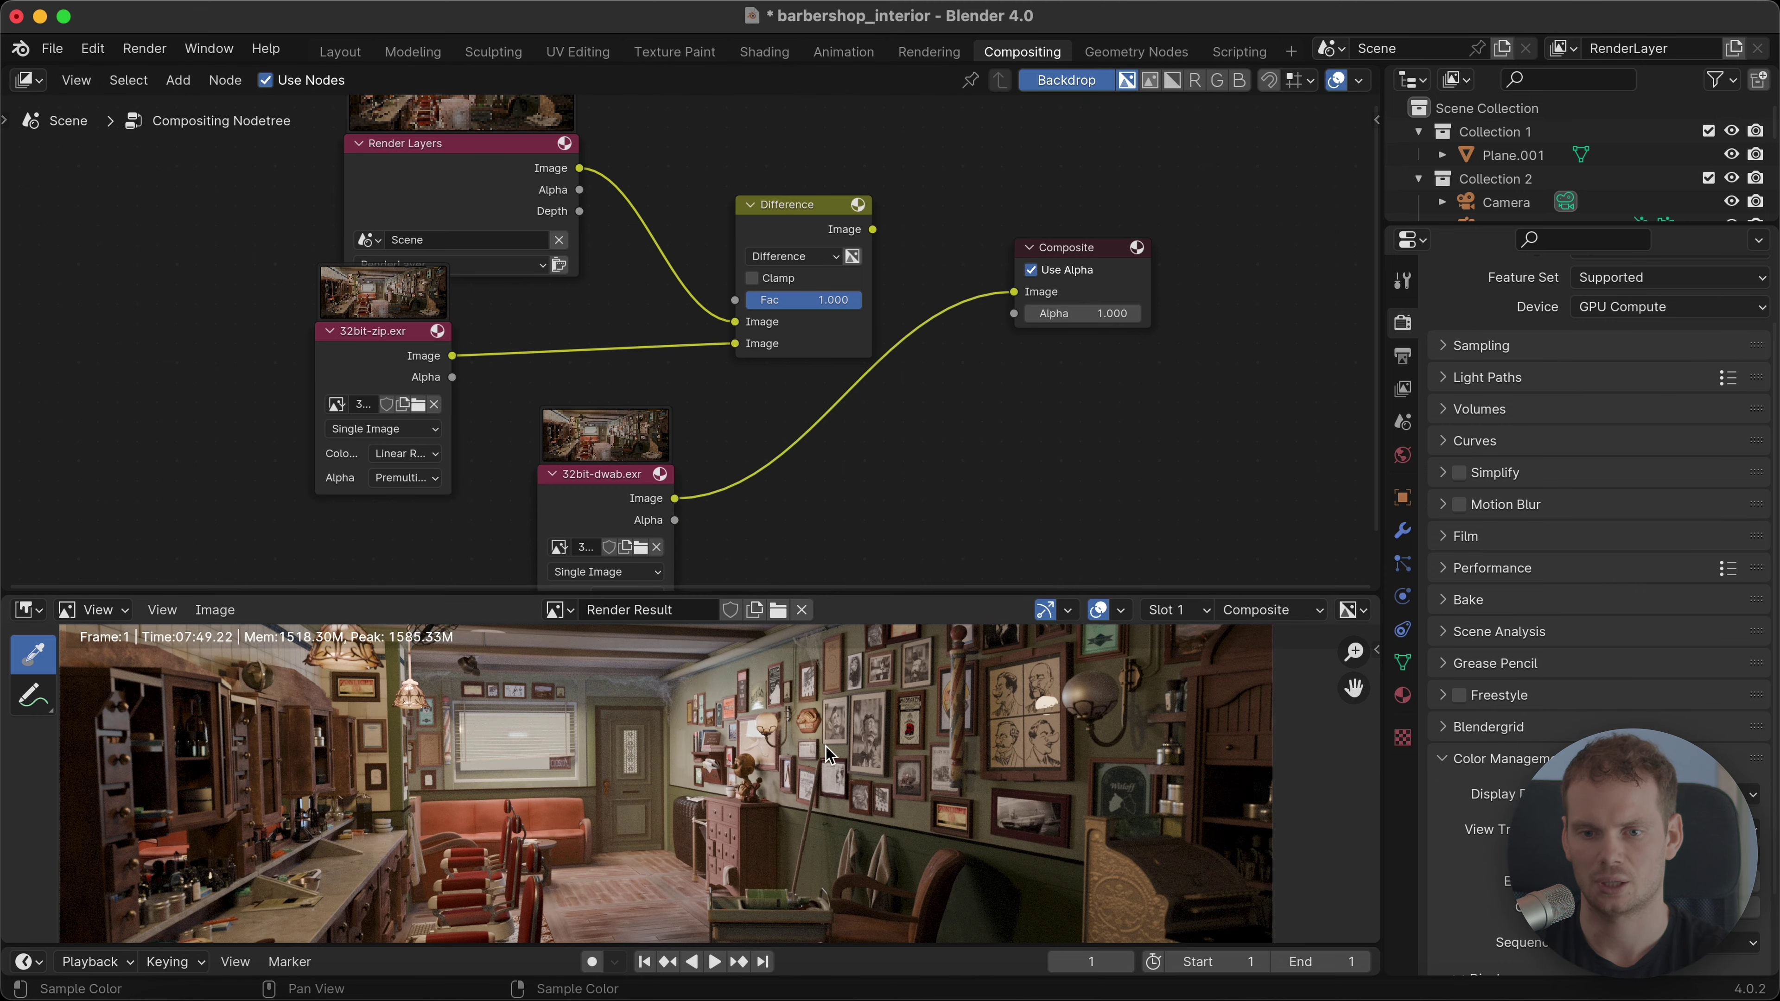
{"action": "left_click_drag", "start_coordinate": [906, 589], "coordinate": [935, 410]}
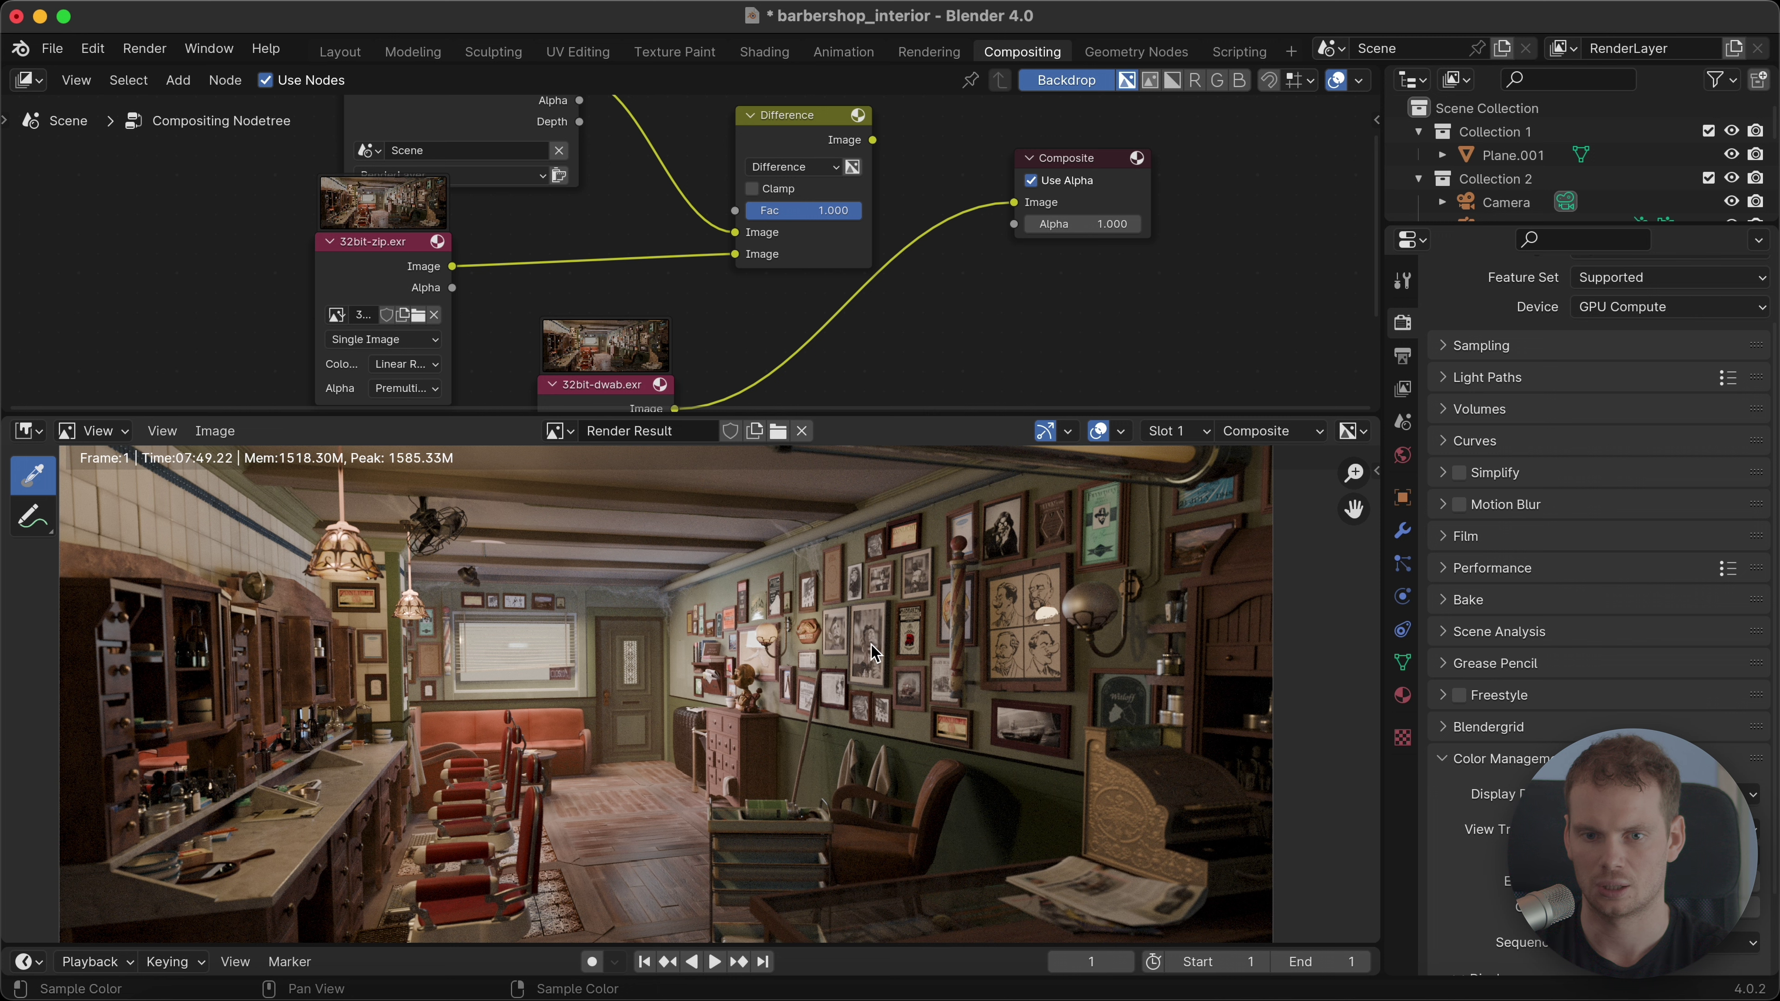
{"action": "left_click_drag", "start_coordinate": [595, 409], "coordinate": [638, 337]}
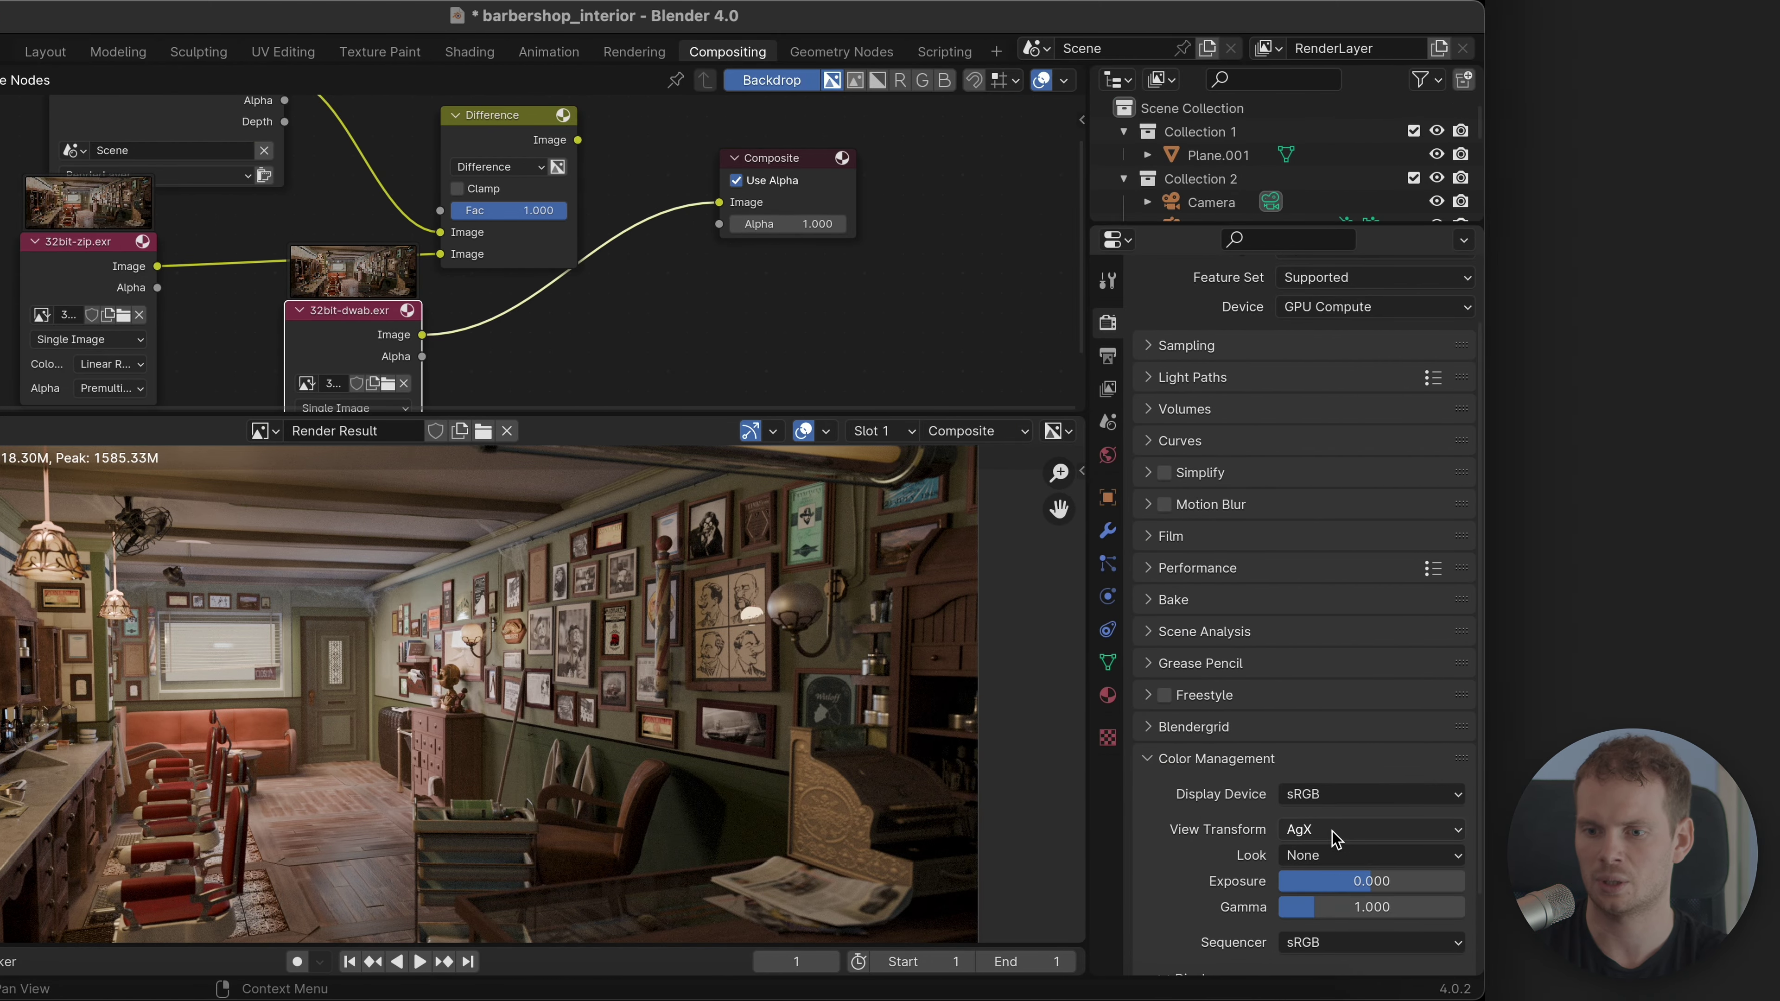
Step: Preview the EXR with the Filmic view transform, and set the view transform to Standard
{"action": "left_click", "coordinate": [1631, 830]}
{"action": "left_click", "coordinate": [1371, 722]}
{"action": "left_click", "coordinate": [1356, 829]}
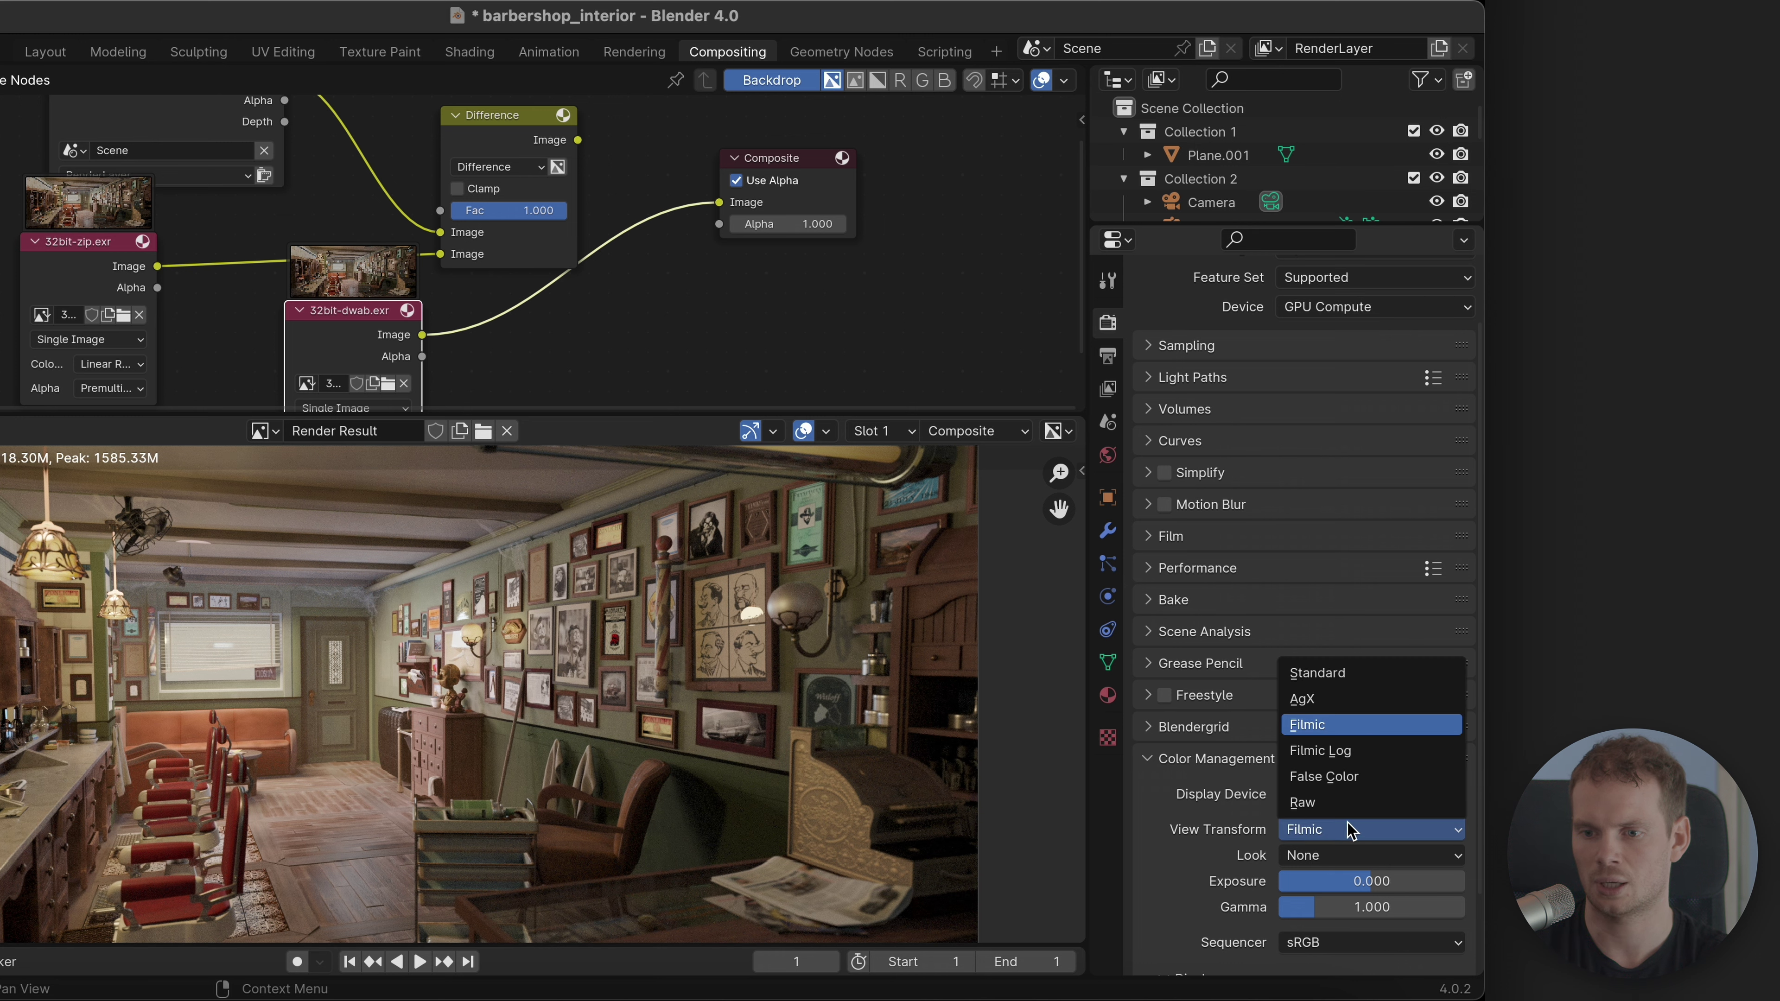
{"action": "left_click", "coordinate": [1374, 673]}
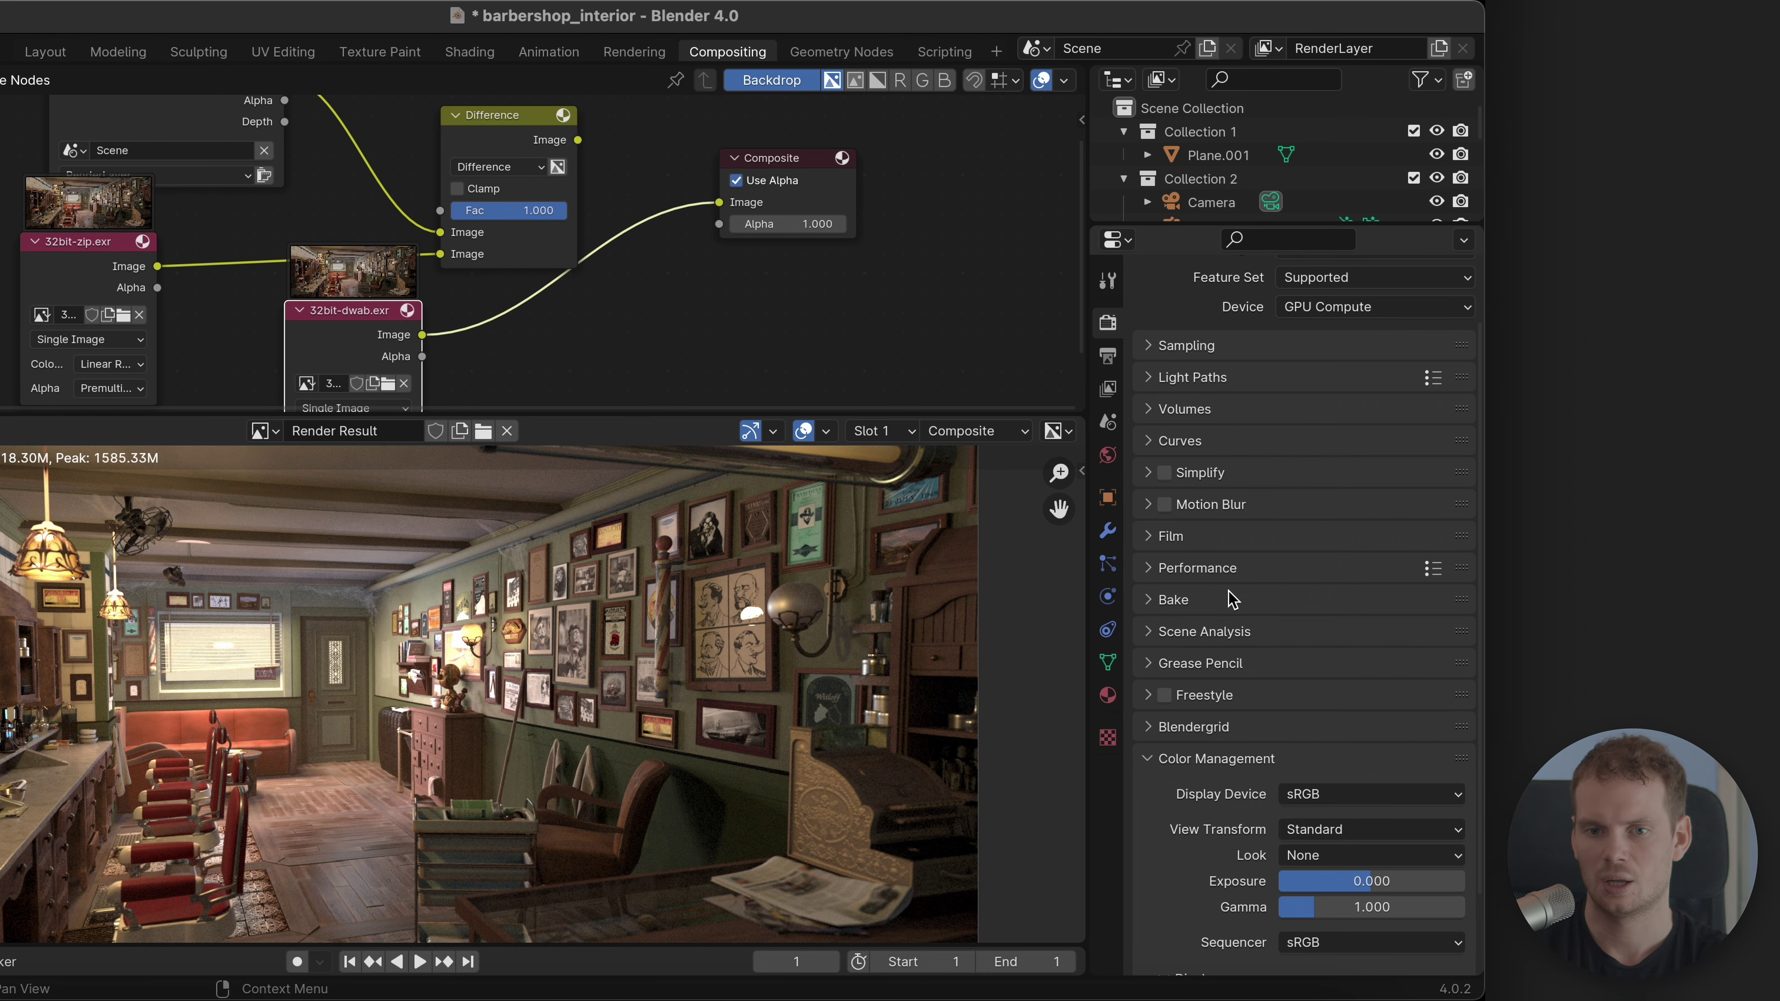
Step: Bring png-8bit-filmic.png from the formats folder in Finder into the compositor and connect its image to Composite
{"action": "key", "text": "super+Tab"}
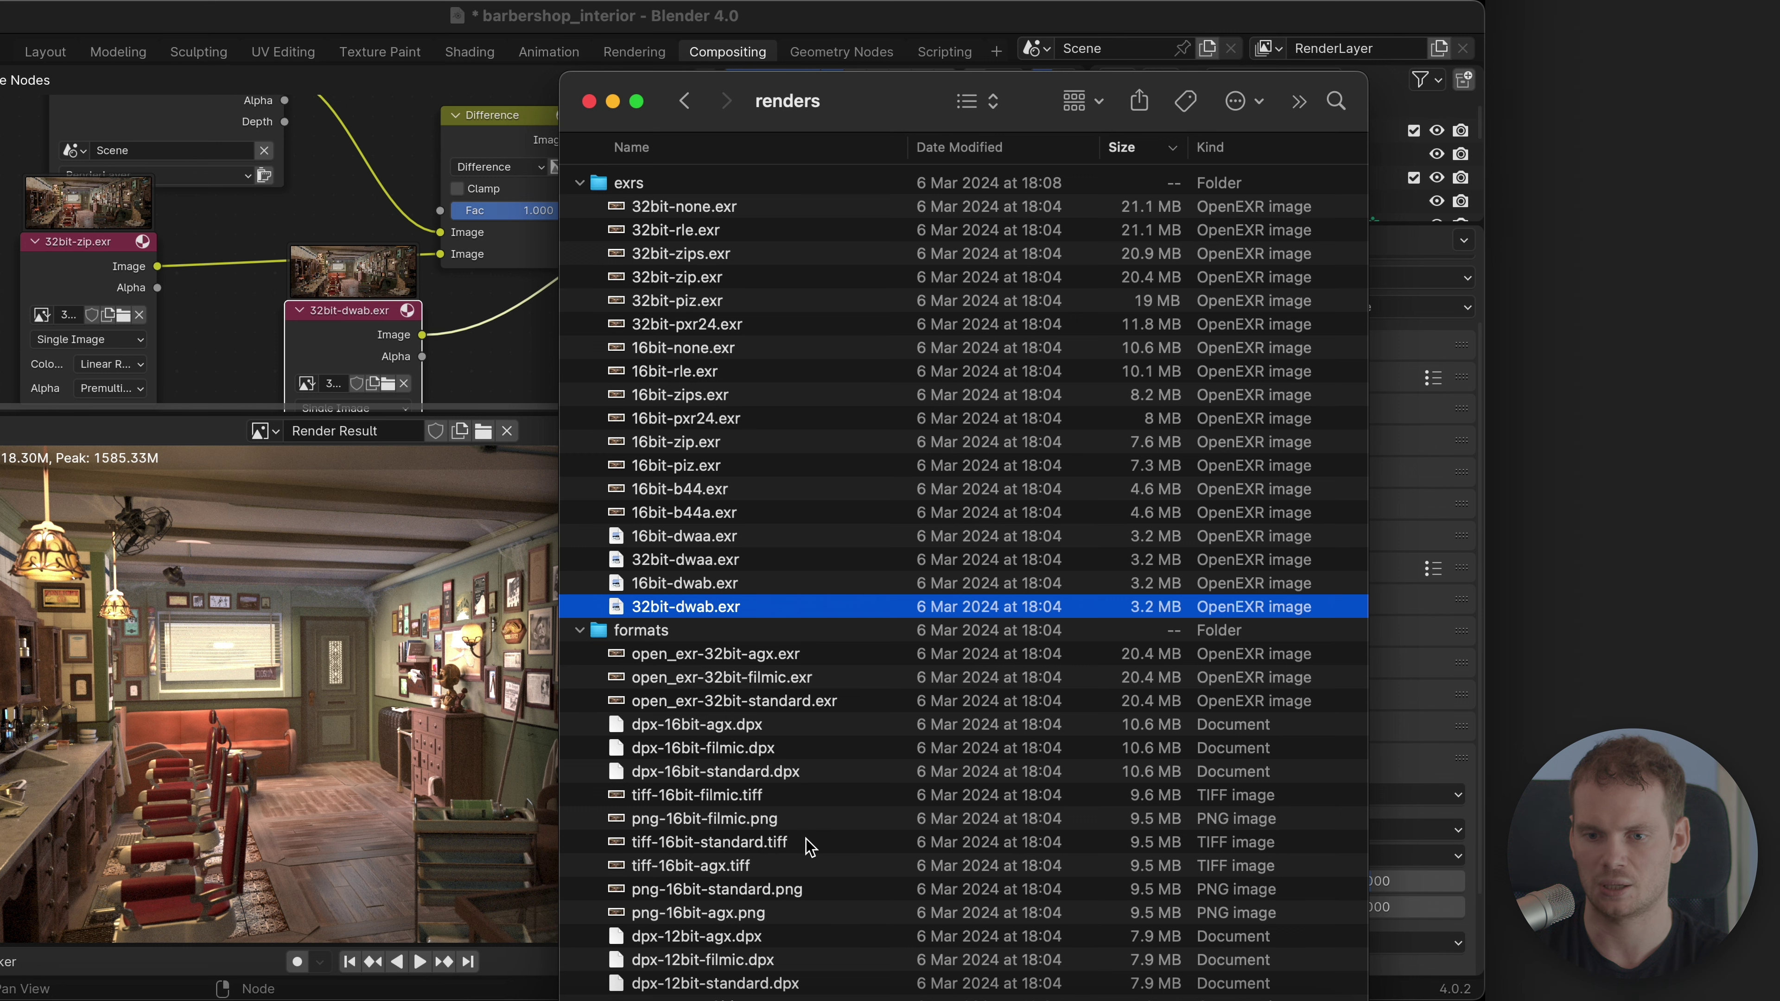
{"action": "scroll", "coordinate": [799, 848], "scroll_direction": "down", "scroll_amount": 10}
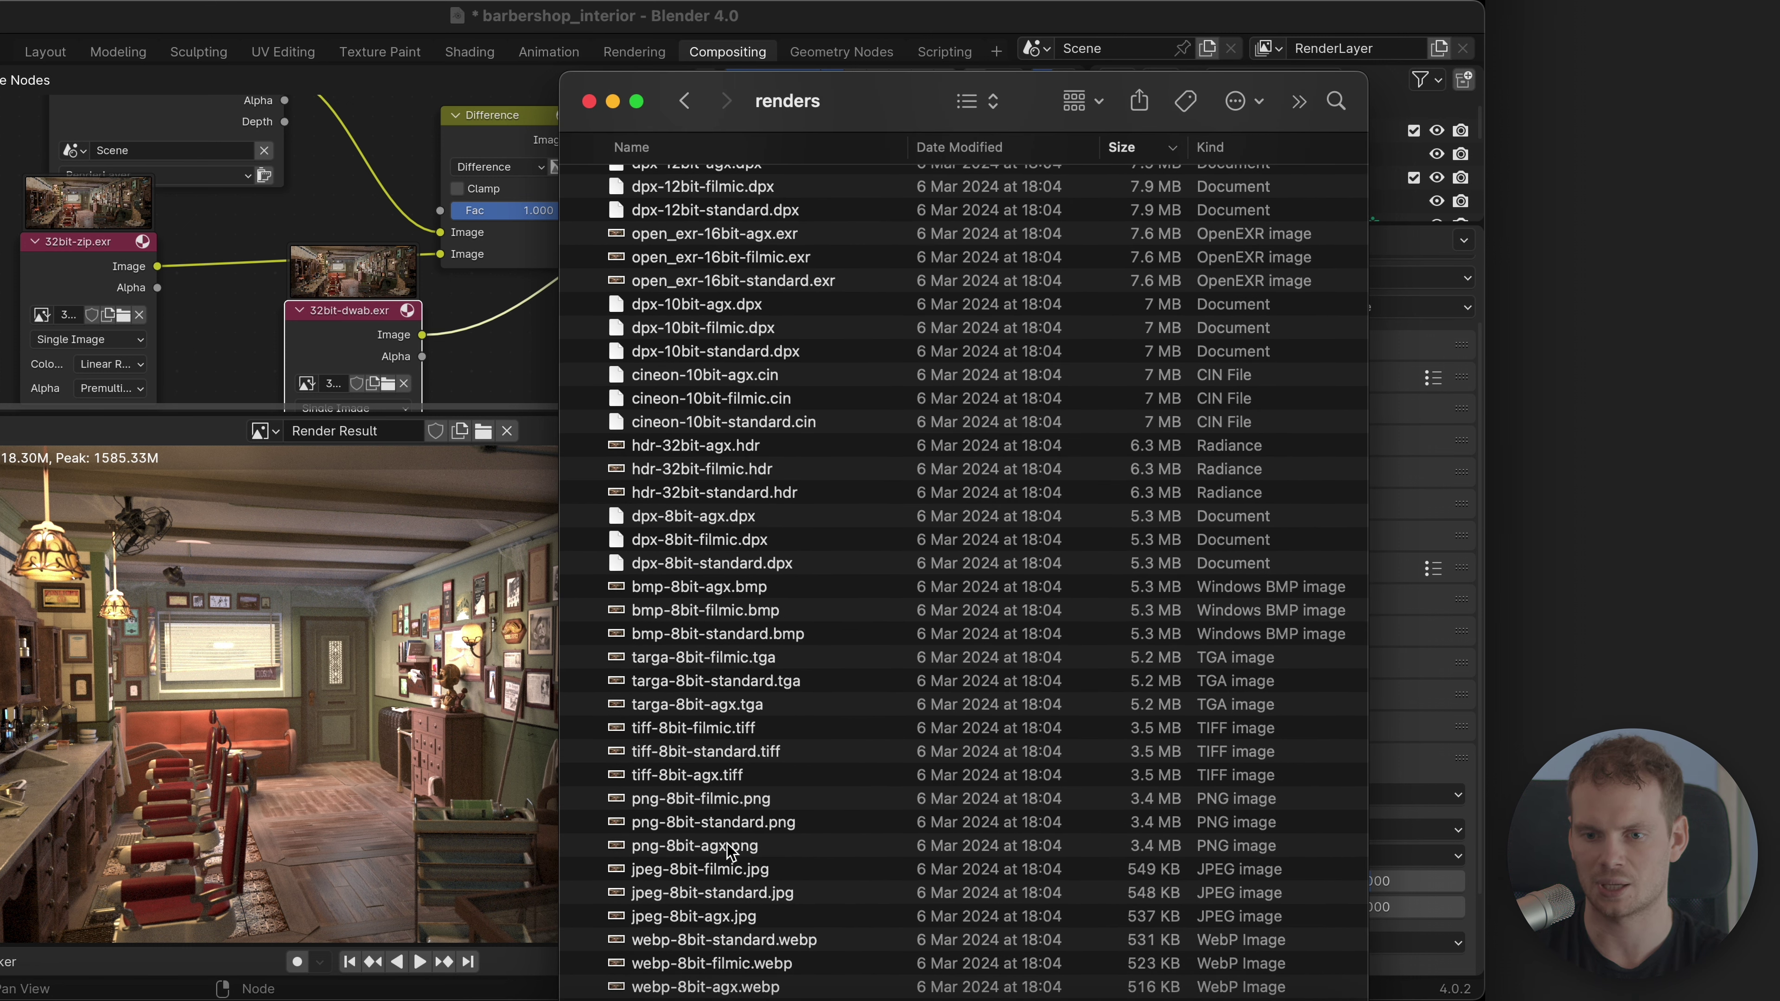
{"action": "left_click", "coordinate": [688, 807]}
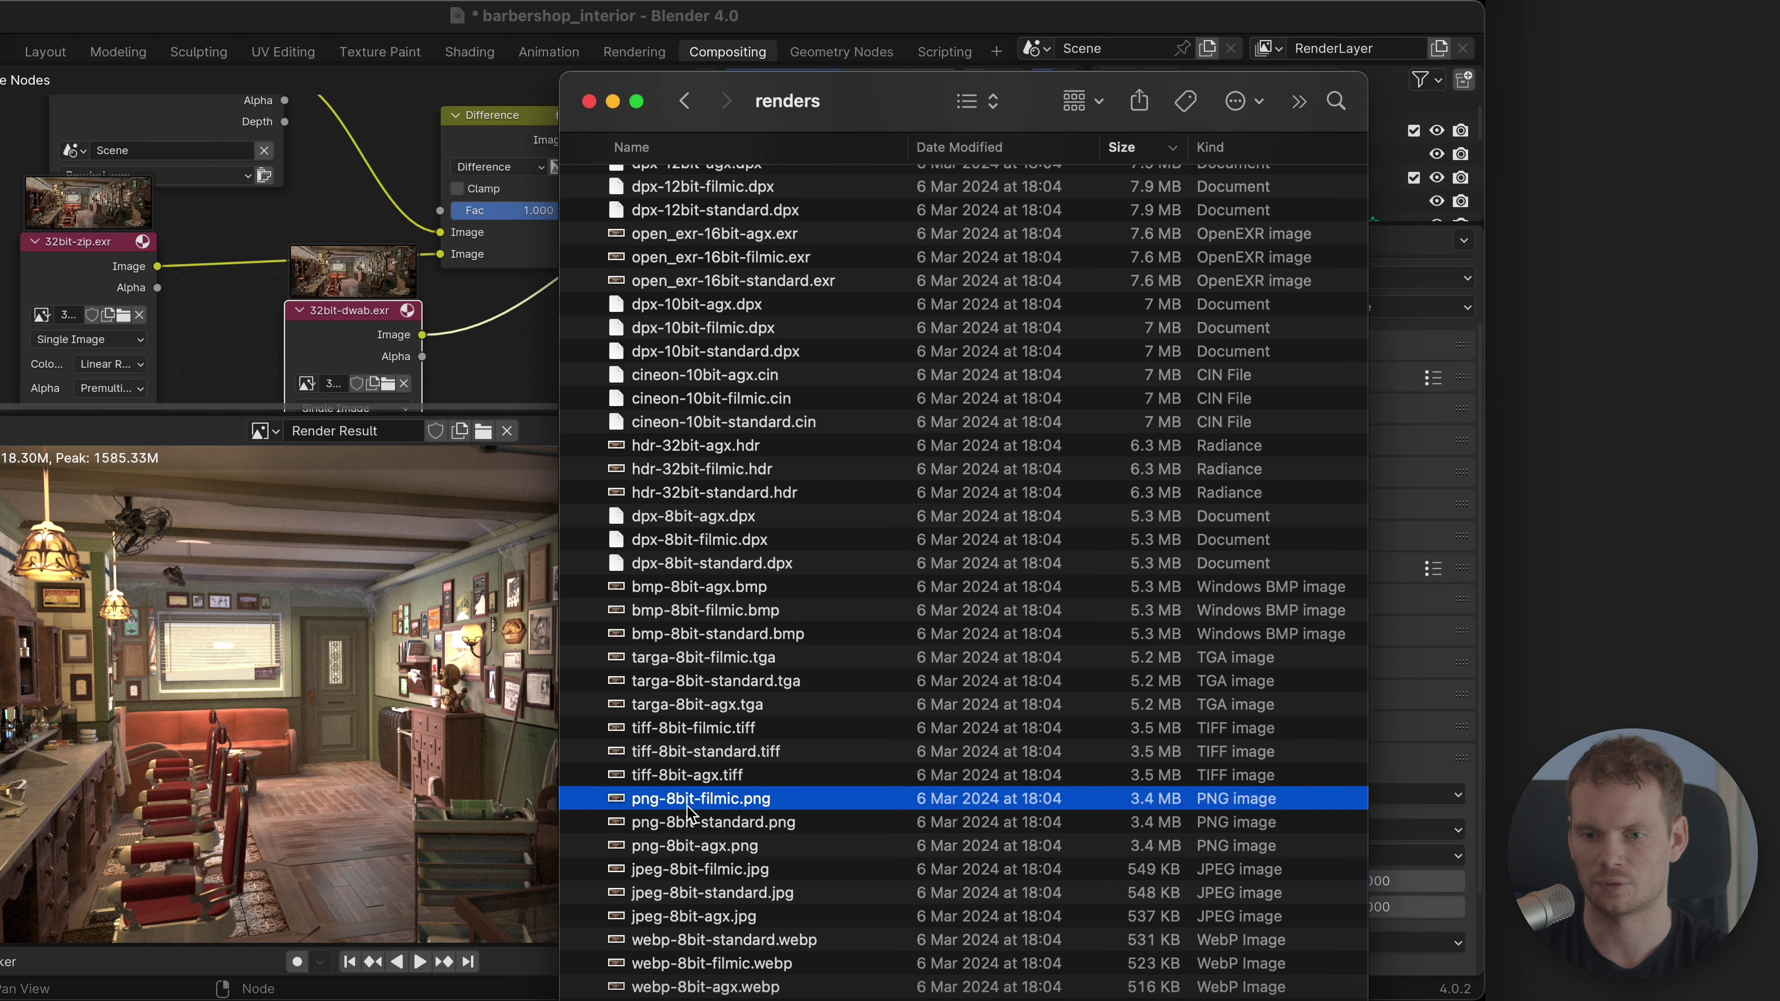
{"action": "left_click", "coordinate": [722, 827]}
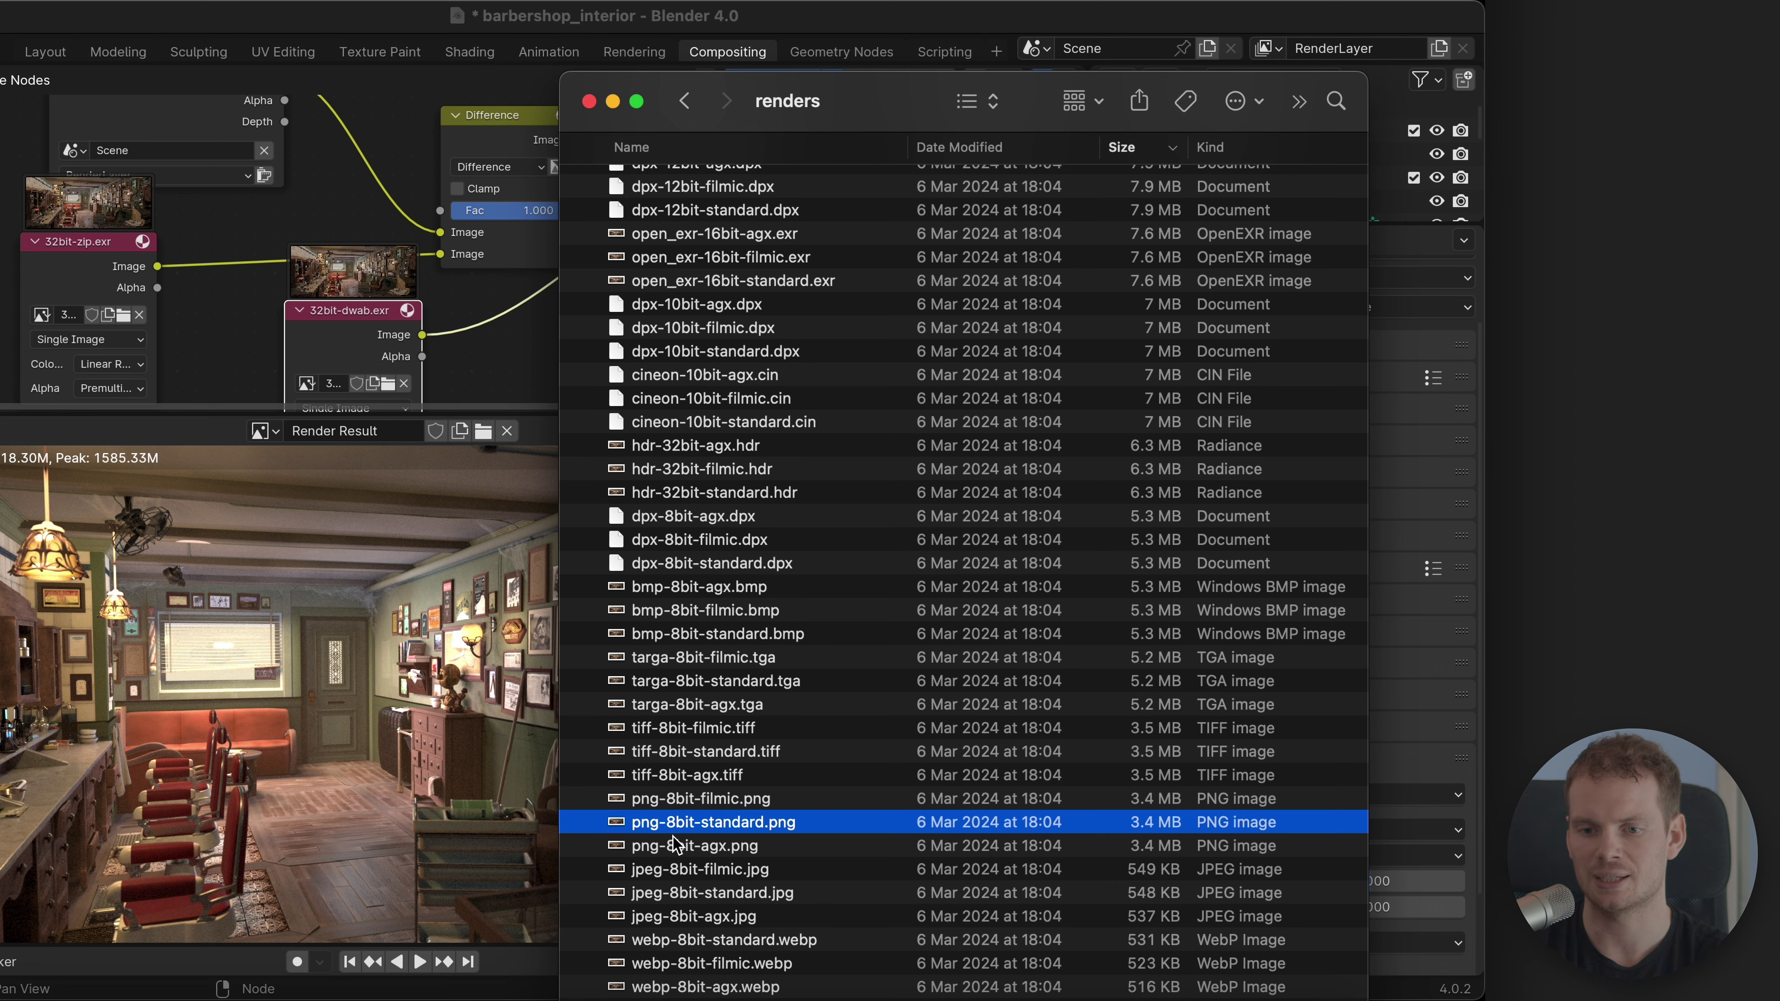
{"action": "left_click", "coordinate": [730, 801]}
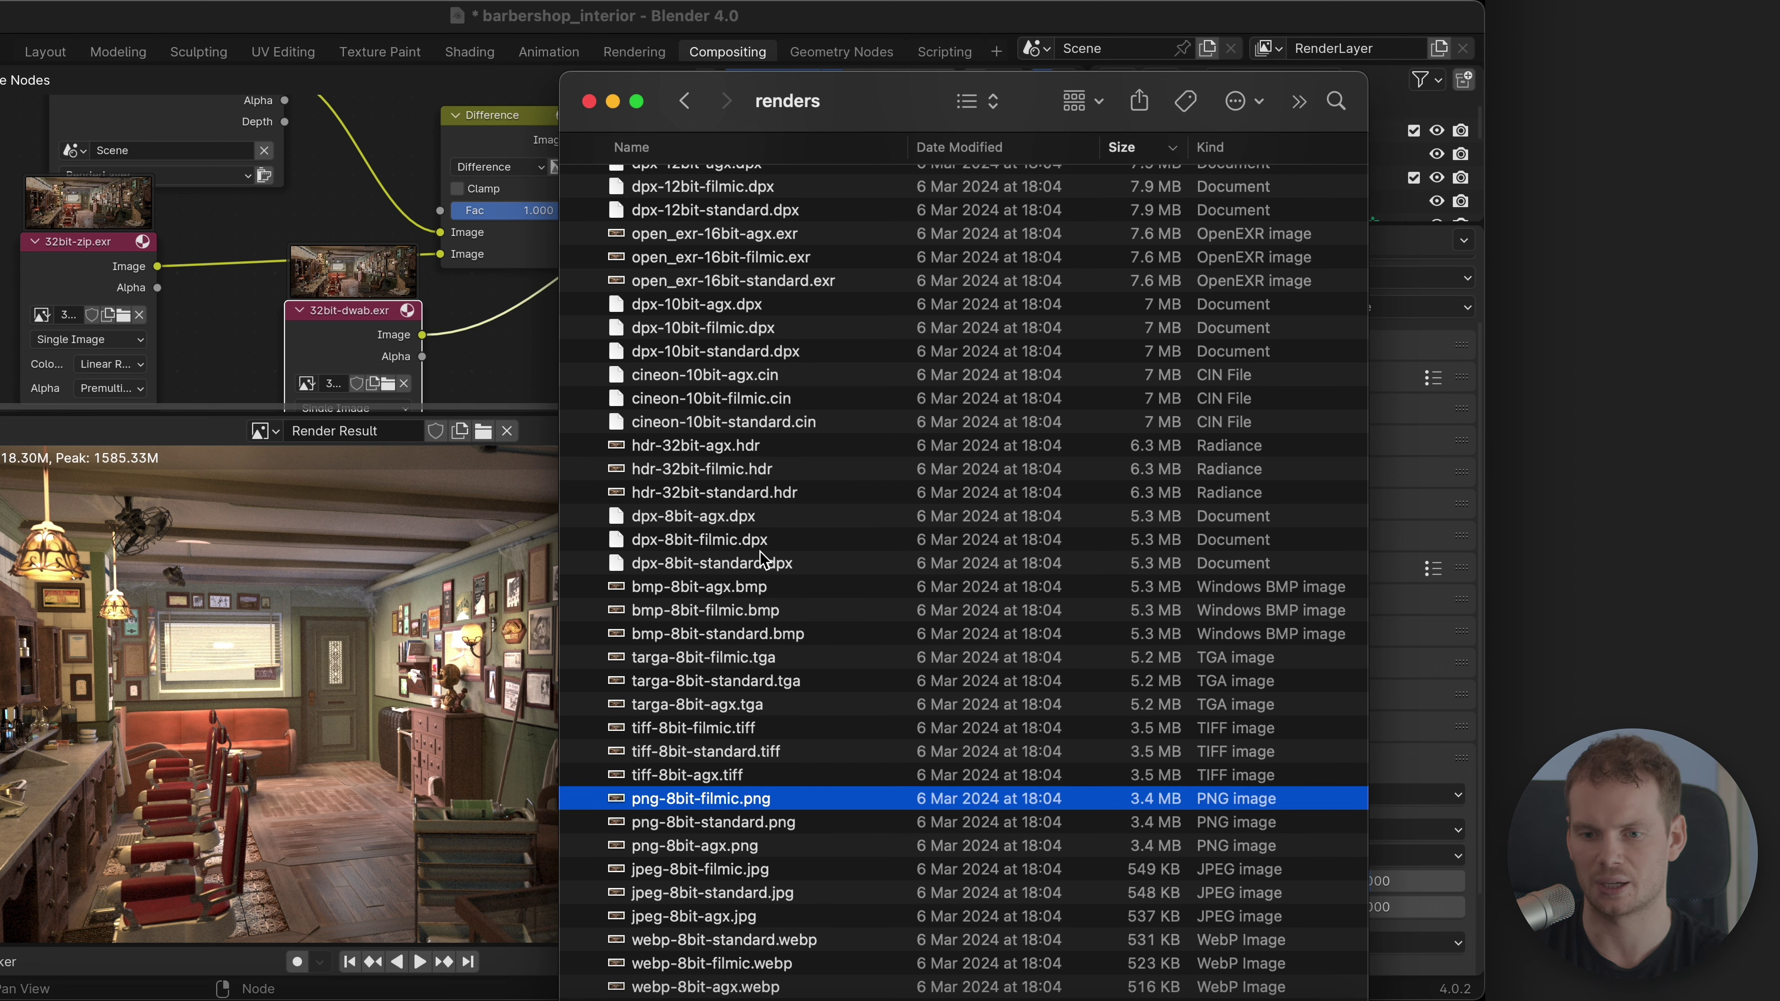
{"action": "left_click_drag", "start_coordinate": [731, 802], "coordinate": [509, 382]}
{"action": "left_click", "coordinate": [509, 382]}
{"action": "middle_click_drag", "start_coordinate": [509, 382], "coordinate": [403, 329]}
{"action": "left_click_drag", "start_coordinate": [502, 331], "coordinate": [802, 178]}
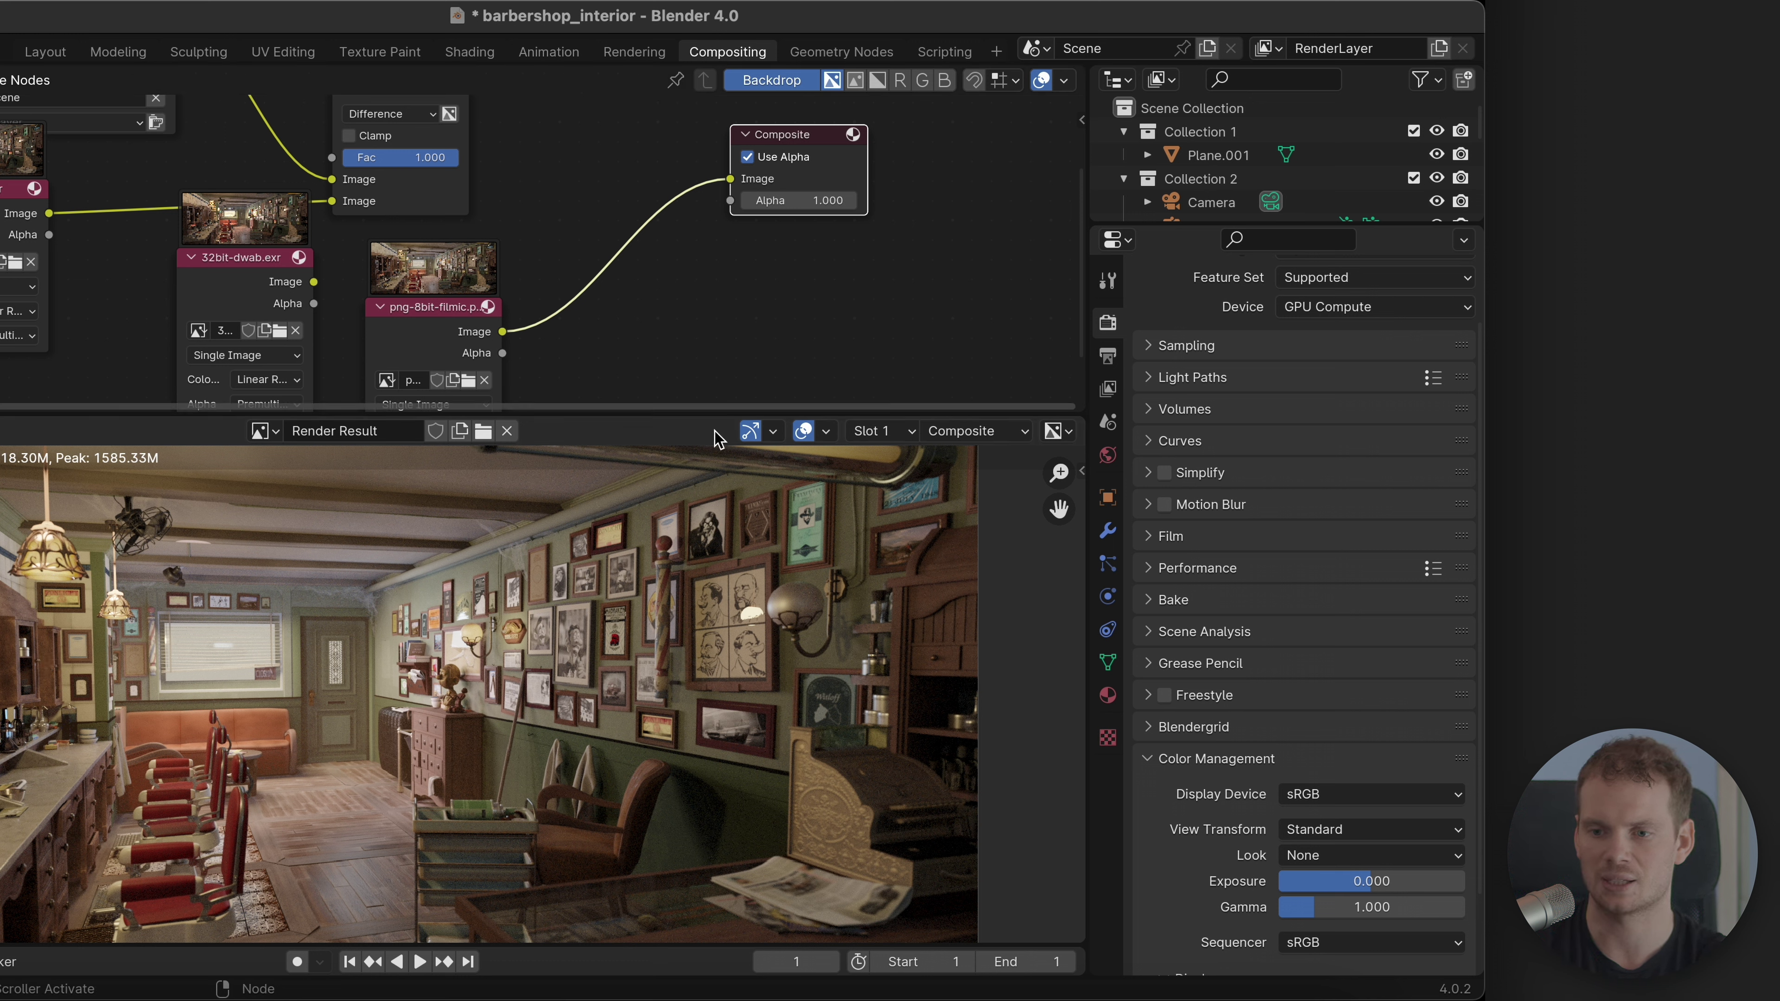
Step: Preview the Filmic PNG with the Filmic view transform and switch the view transform back to Standard
{"action": "left_click", "coordinate": [1336, 833]}
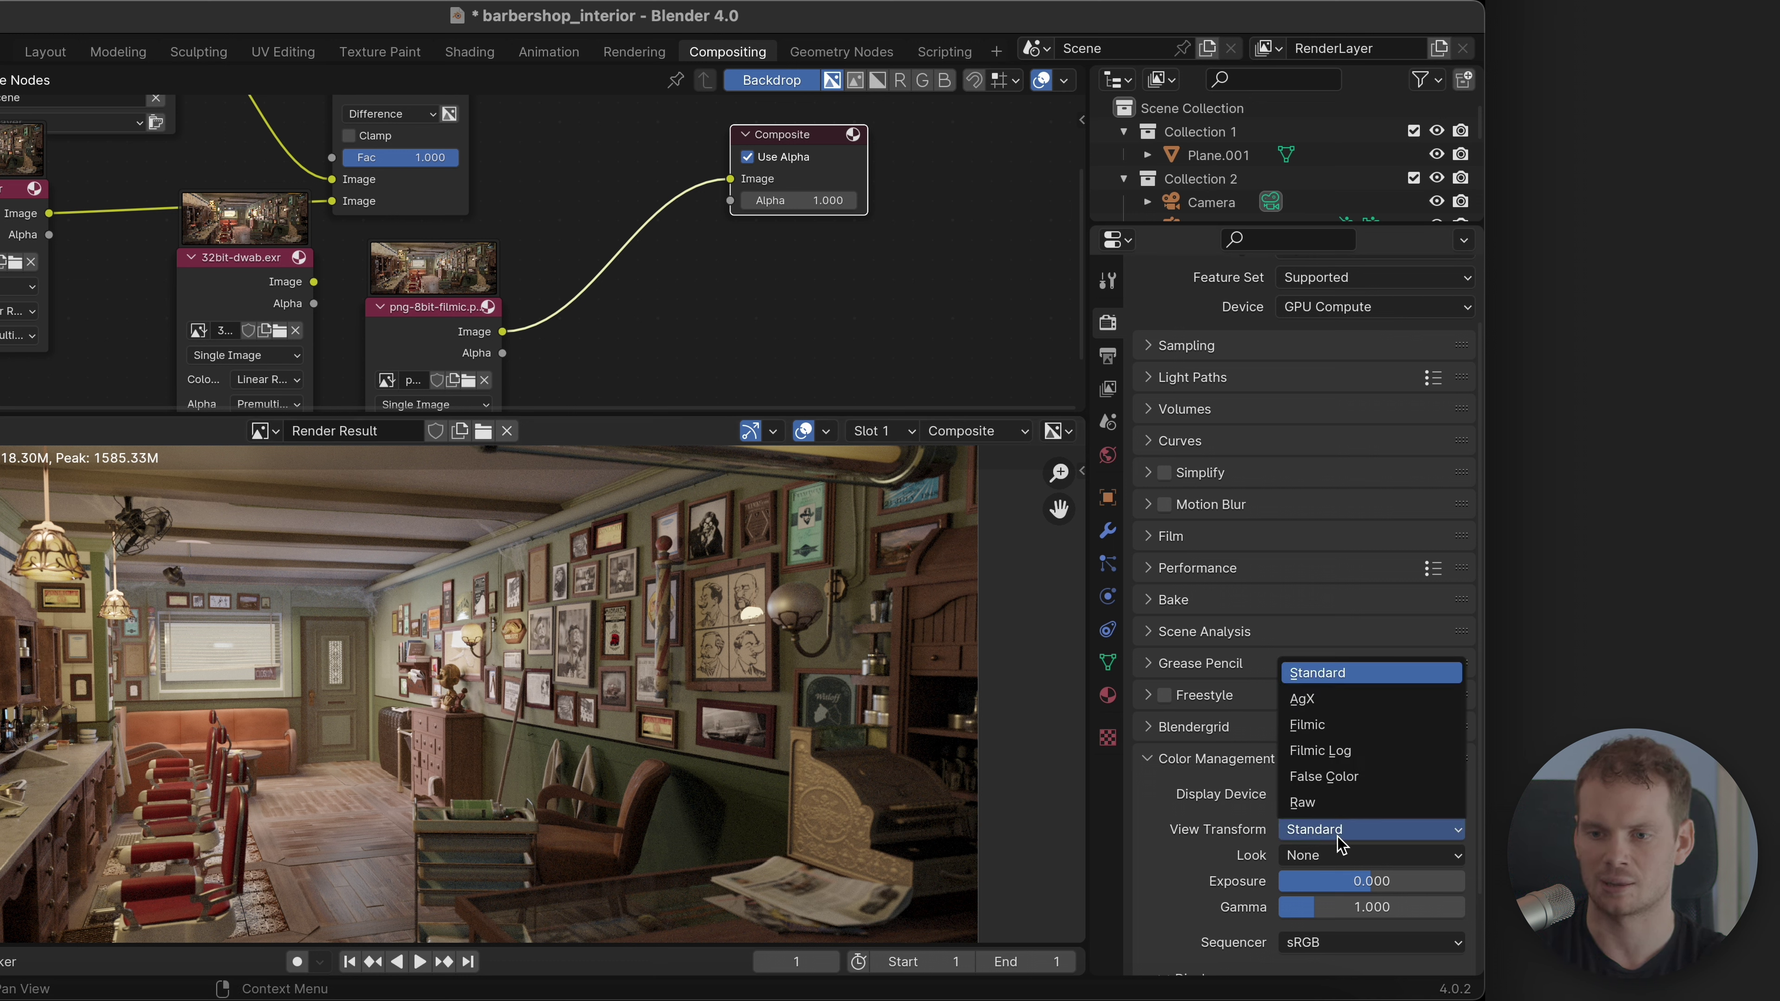
{"action": "left_click", "coordinate": [1354, 726]}
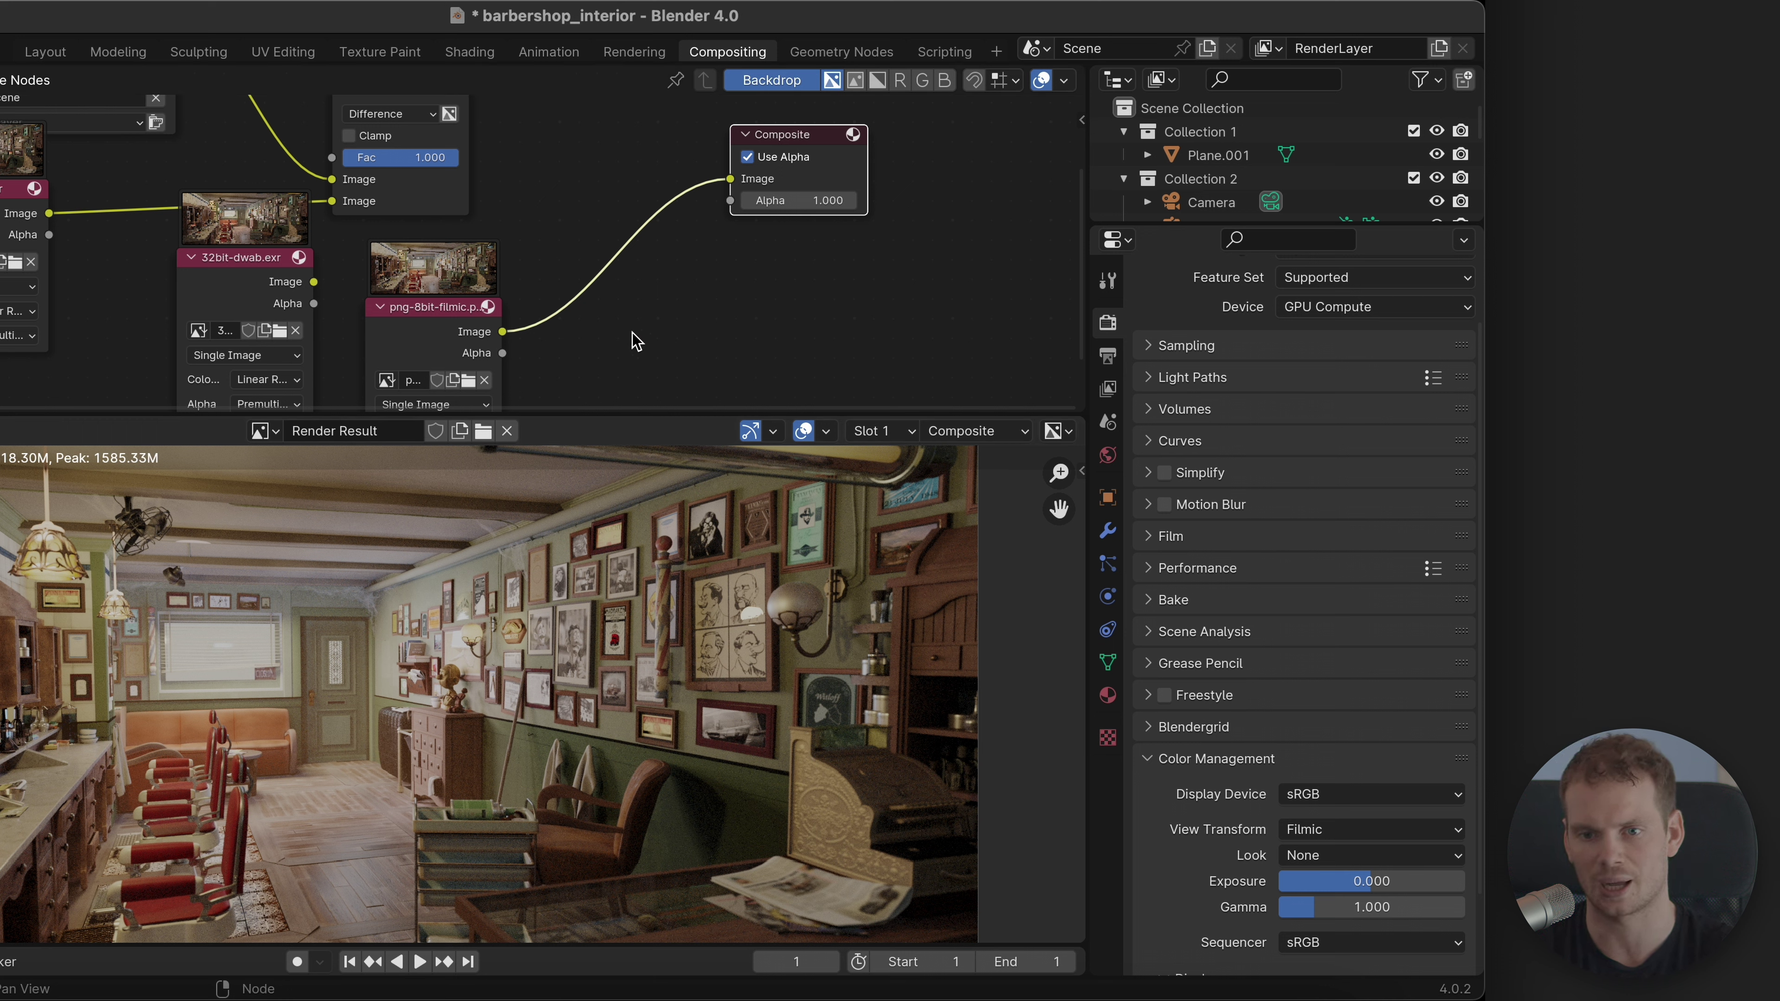
{"action": "scroll", "coordinate": [636, 334], "scroll_direction": "up", "scroll_amount": 3}
{"action": "left_click", "coordinate": [1343, 830]}
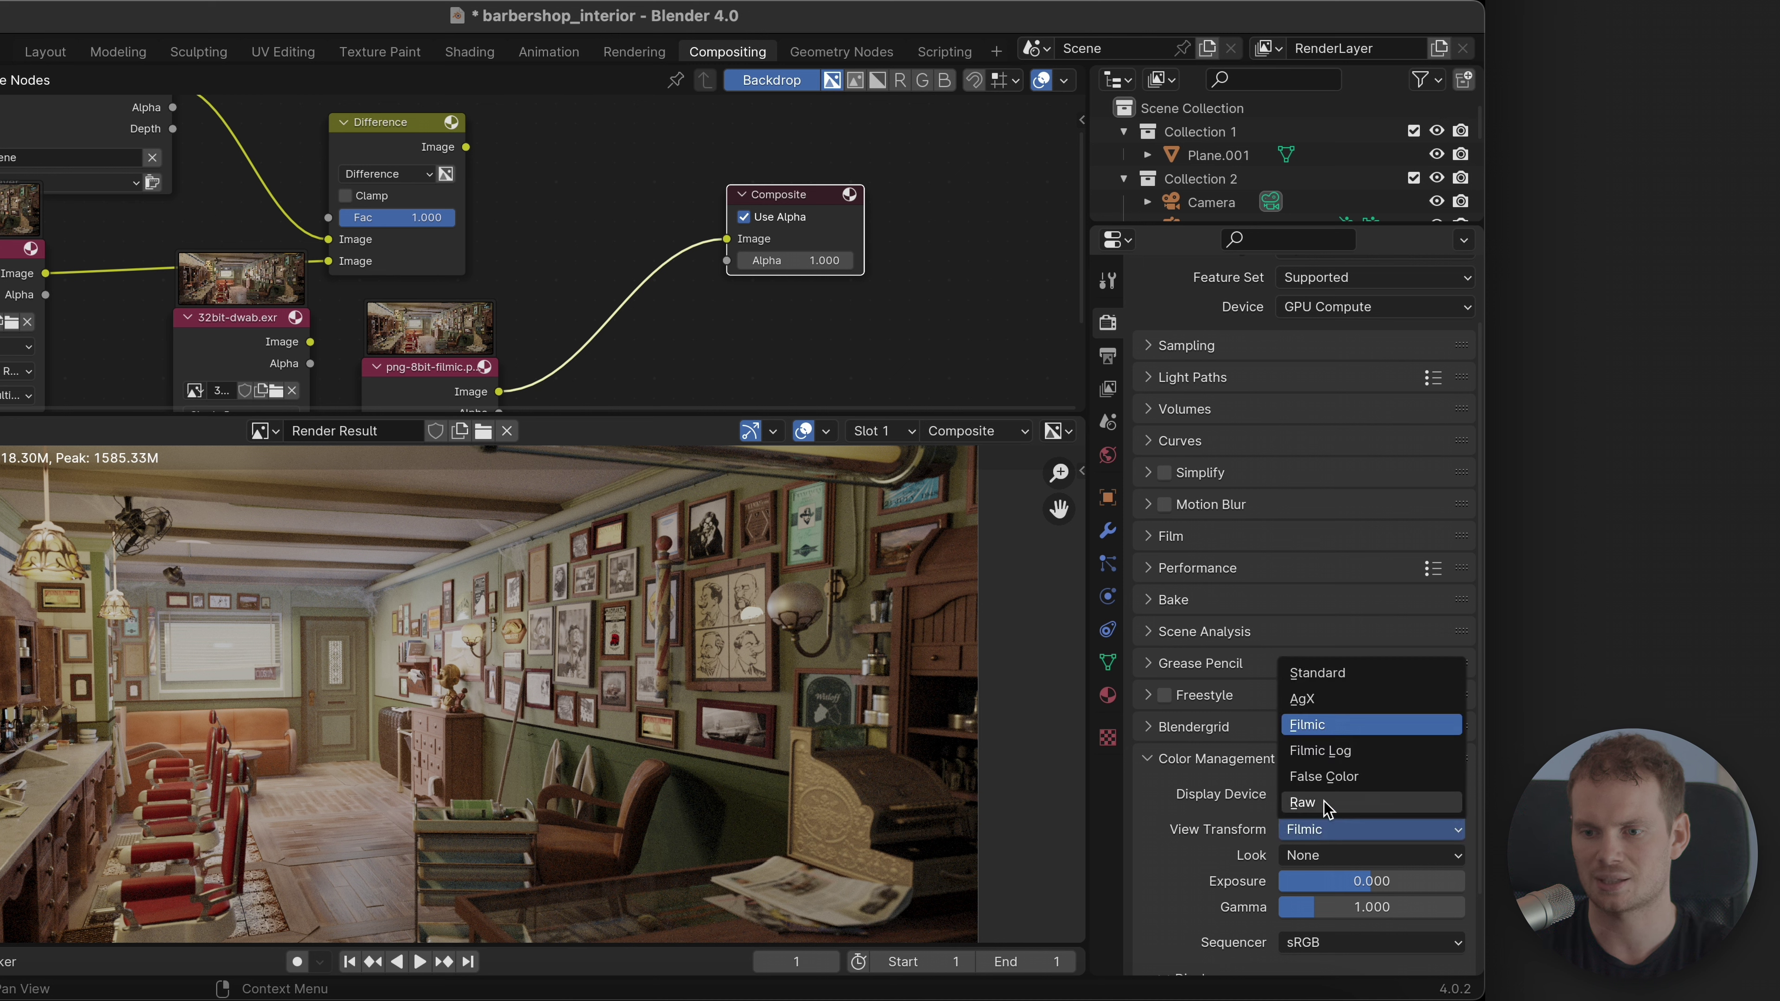
{"action": "left_click", "coordinate": [1324, 676]}
{"action": "scroll", "coordinate": [494, 353], "scroll_direction": "down", "scroll_amount": 2}
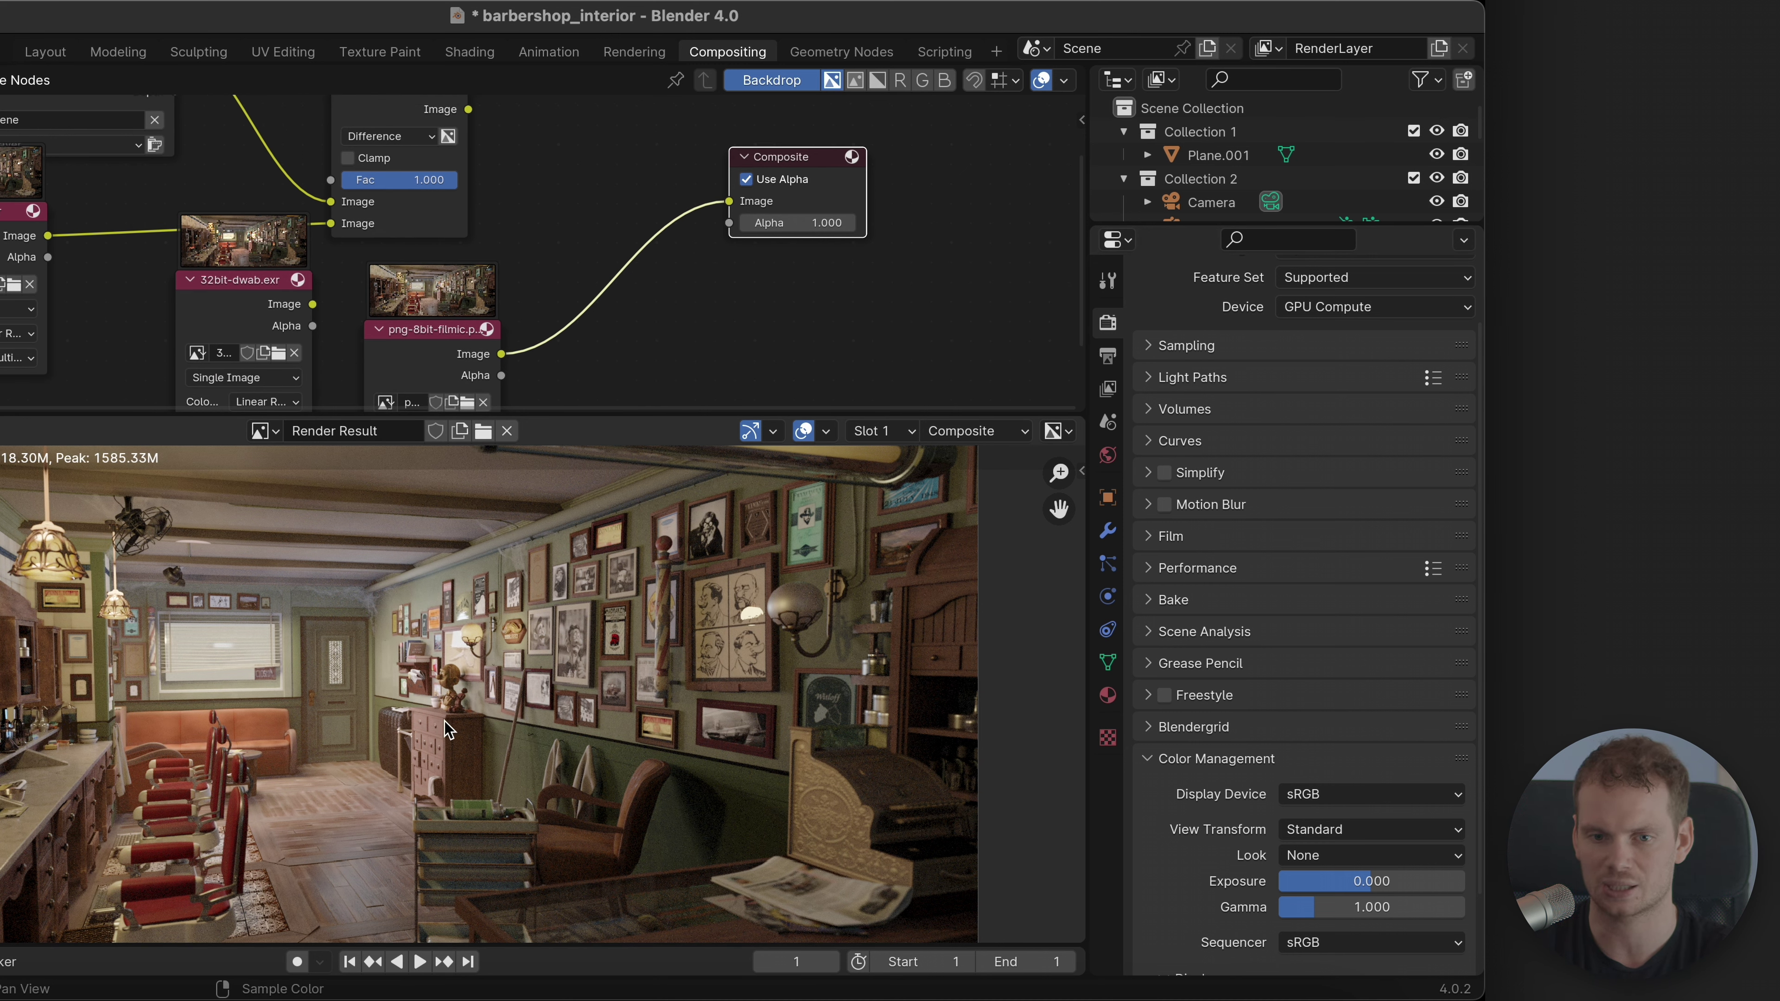
Step: Add png-8bit-standard.png from the formats folder in Finder to the node tree and delete the png-8bit-filmic.png node
{"action": "middle_click_drag", "start_coordinate": [535, 319], "coordinate": [488, 234]}
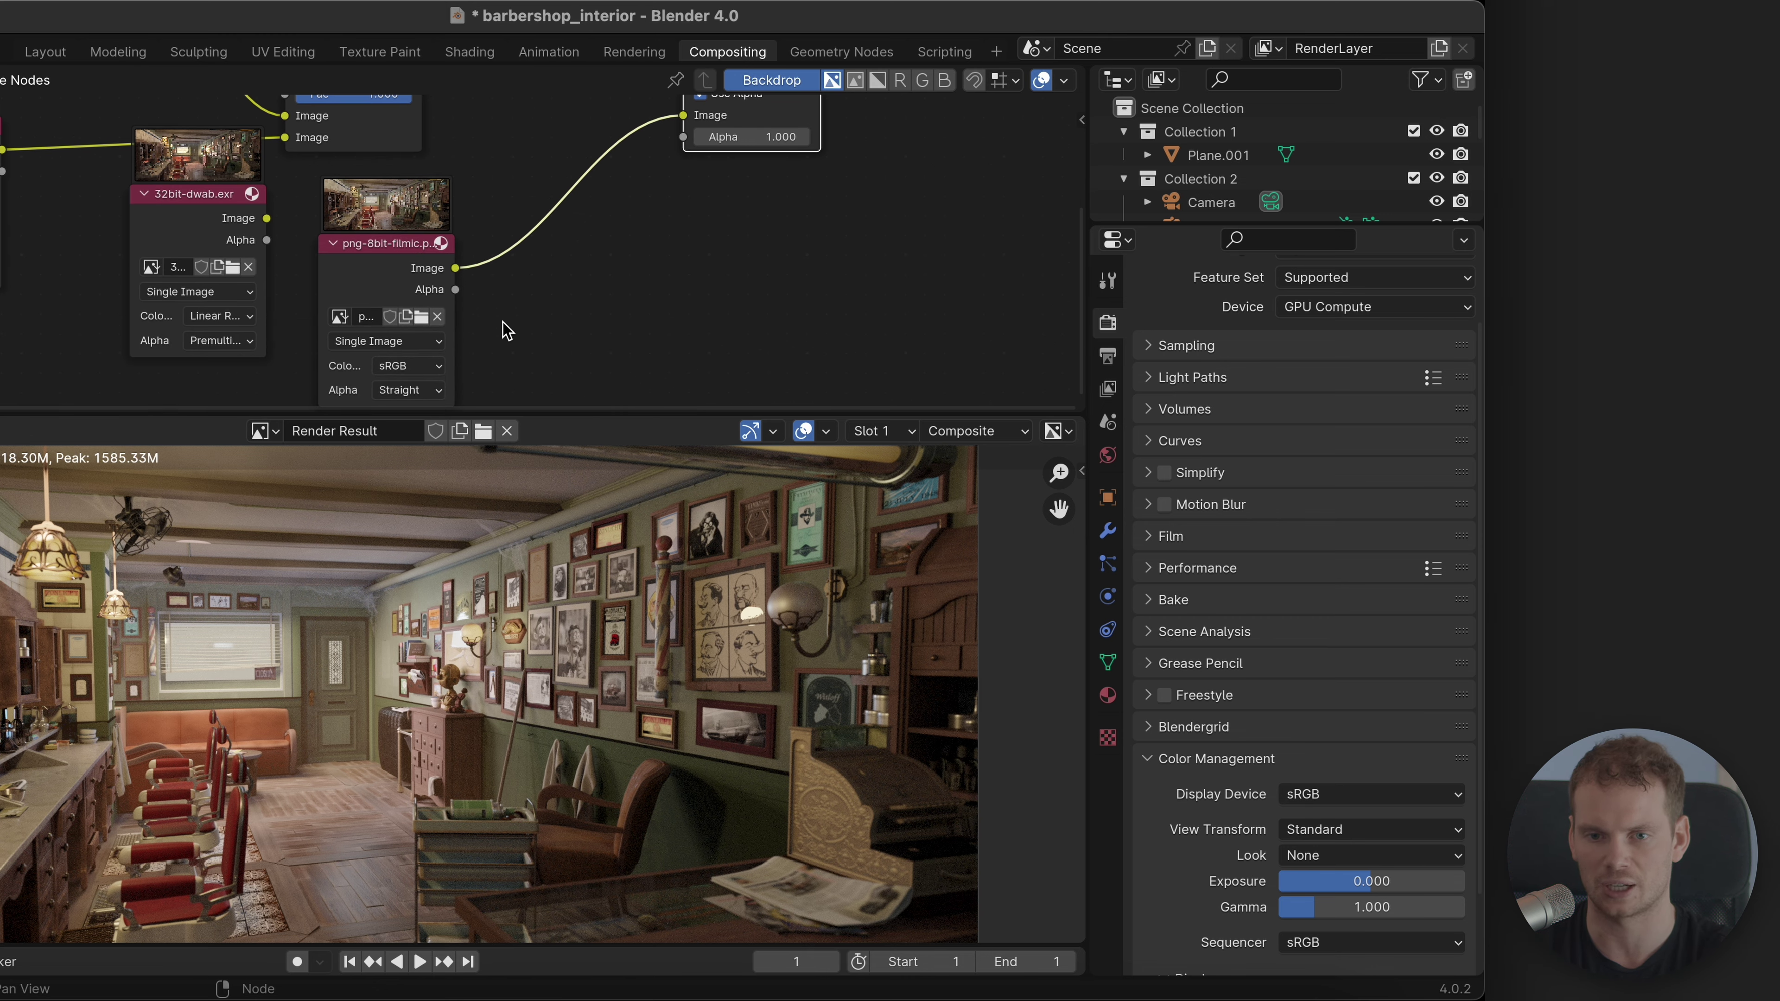
{"action": "key", "text": "super+Tab"}
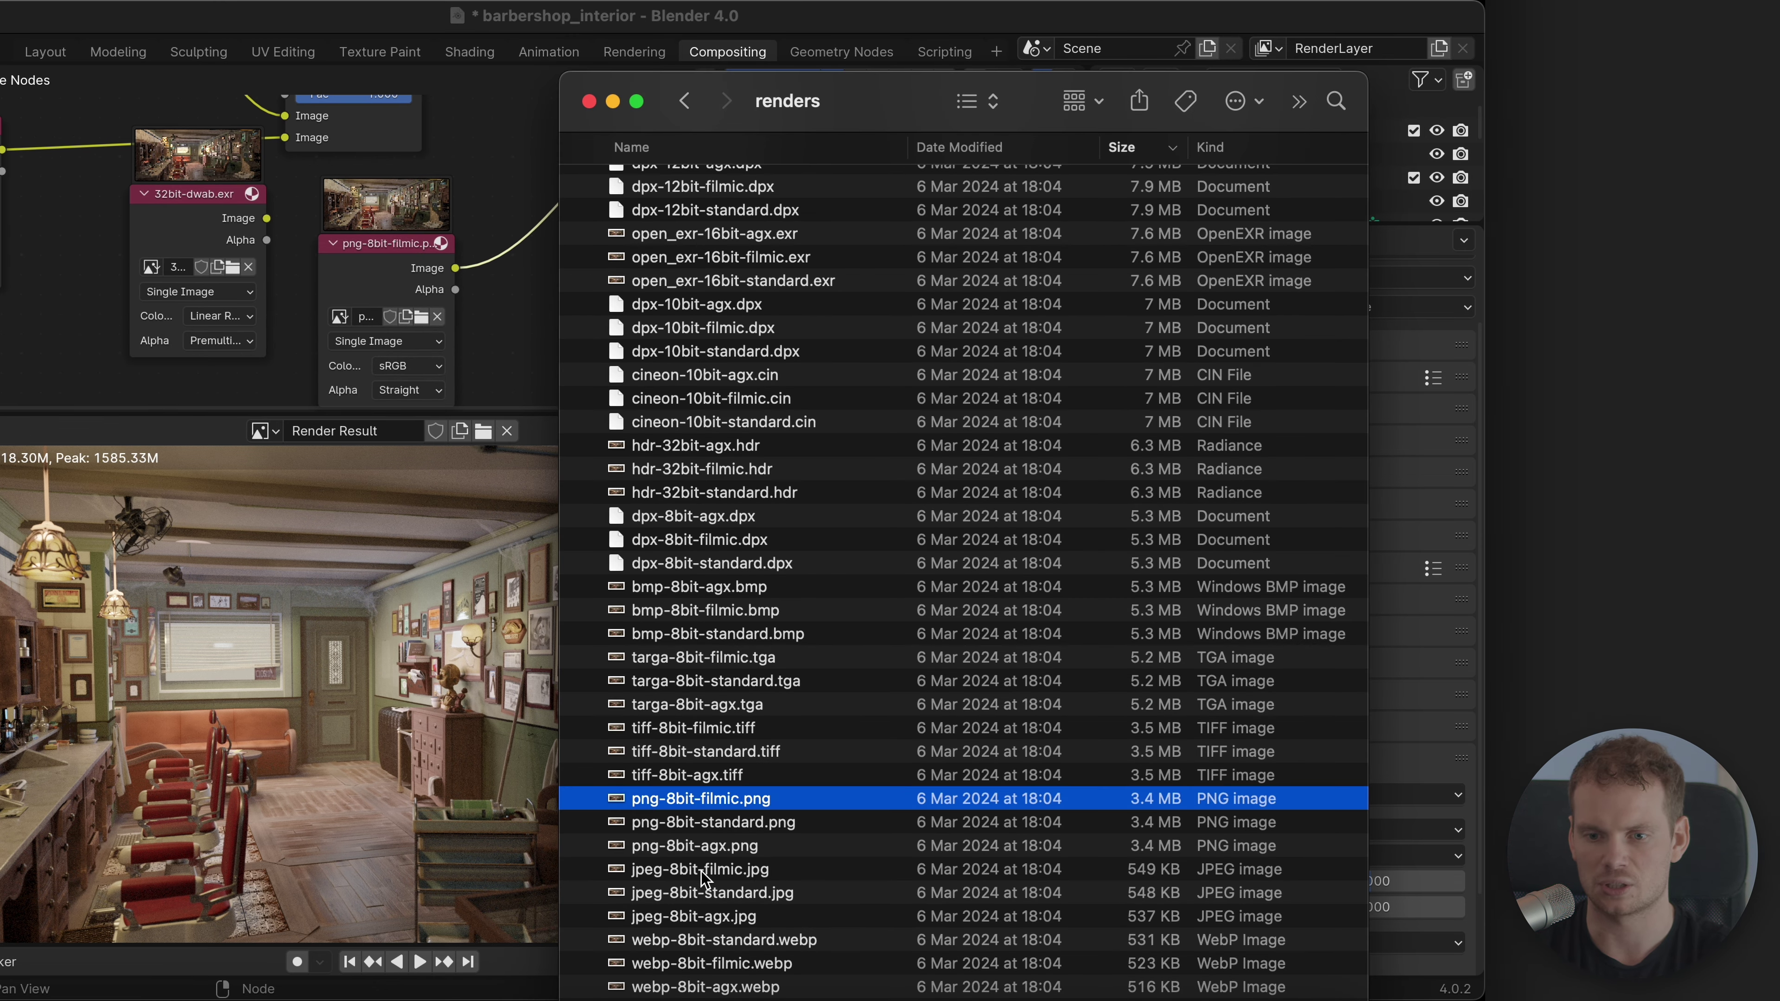
{"action": "left_click_drag", "start_coordinate": [715, 826], "coordinate": [506, 338]}
{"action": "left_click", "coordinate": [518, 364]}
{"action": "scroll", "coordinate": [663, 341], "scroll_direction": "down", "scroll_amount": 2}
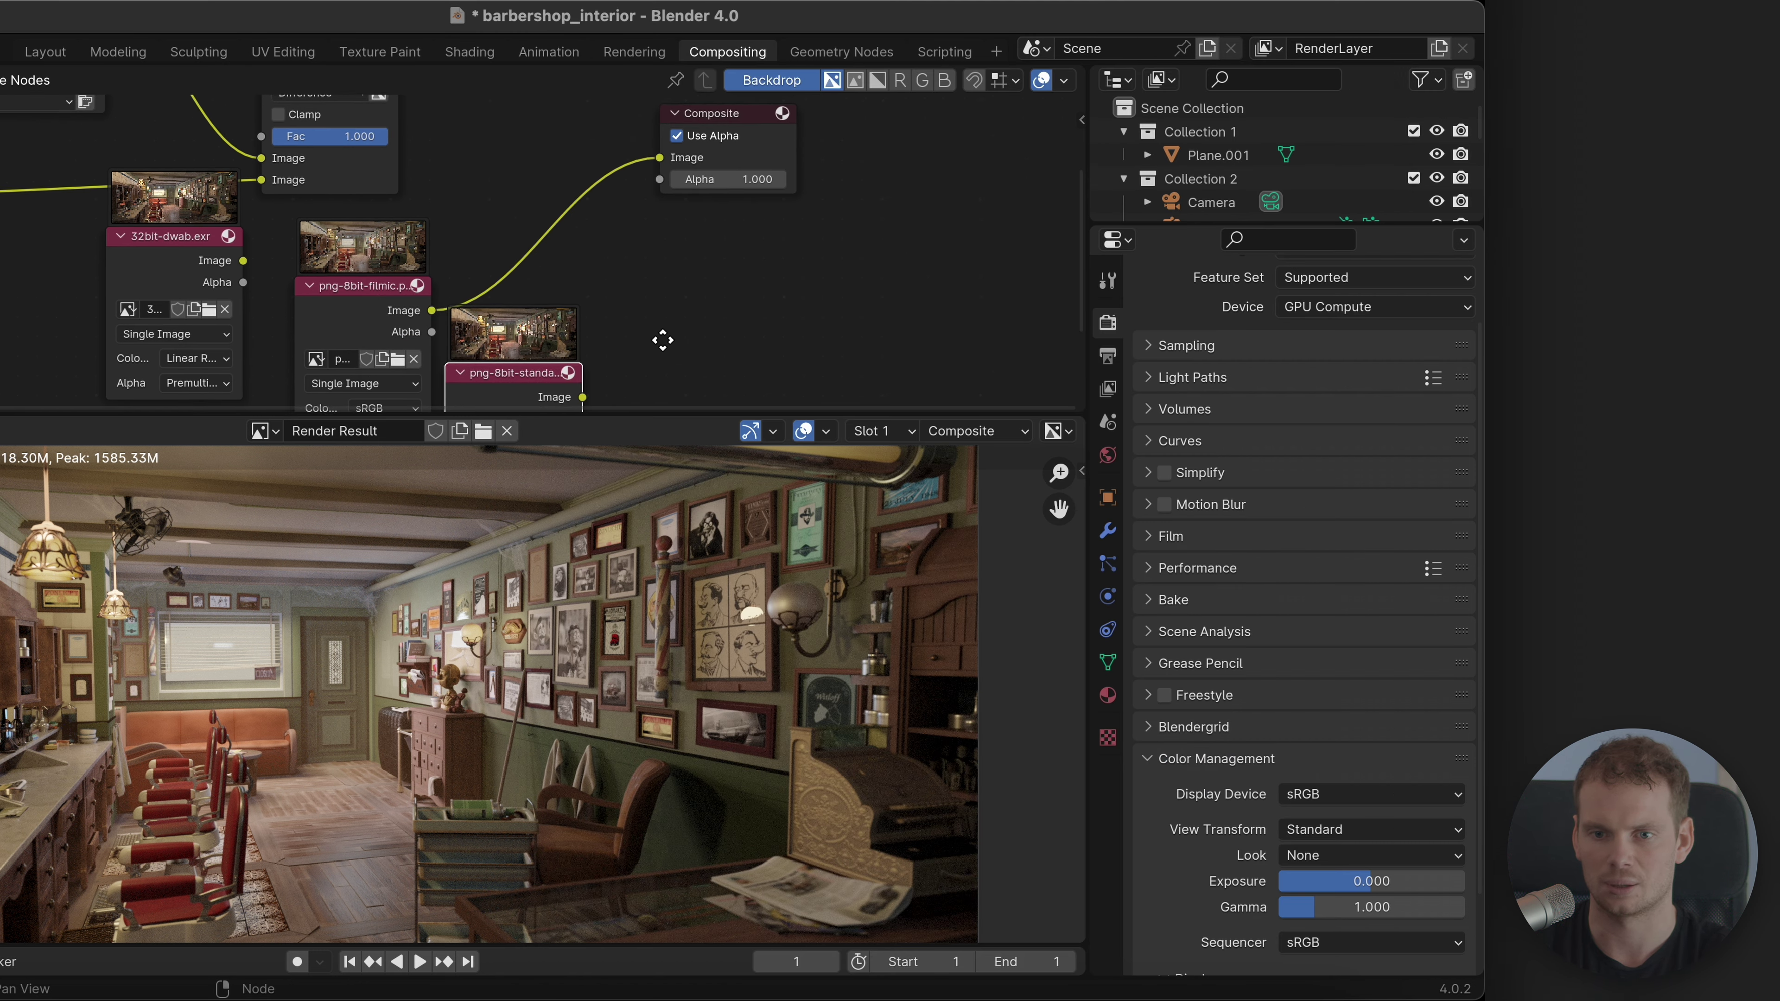
{"action": "left_click", "coordinate": [433, 269]}
{"action": "key", "text": "x"}
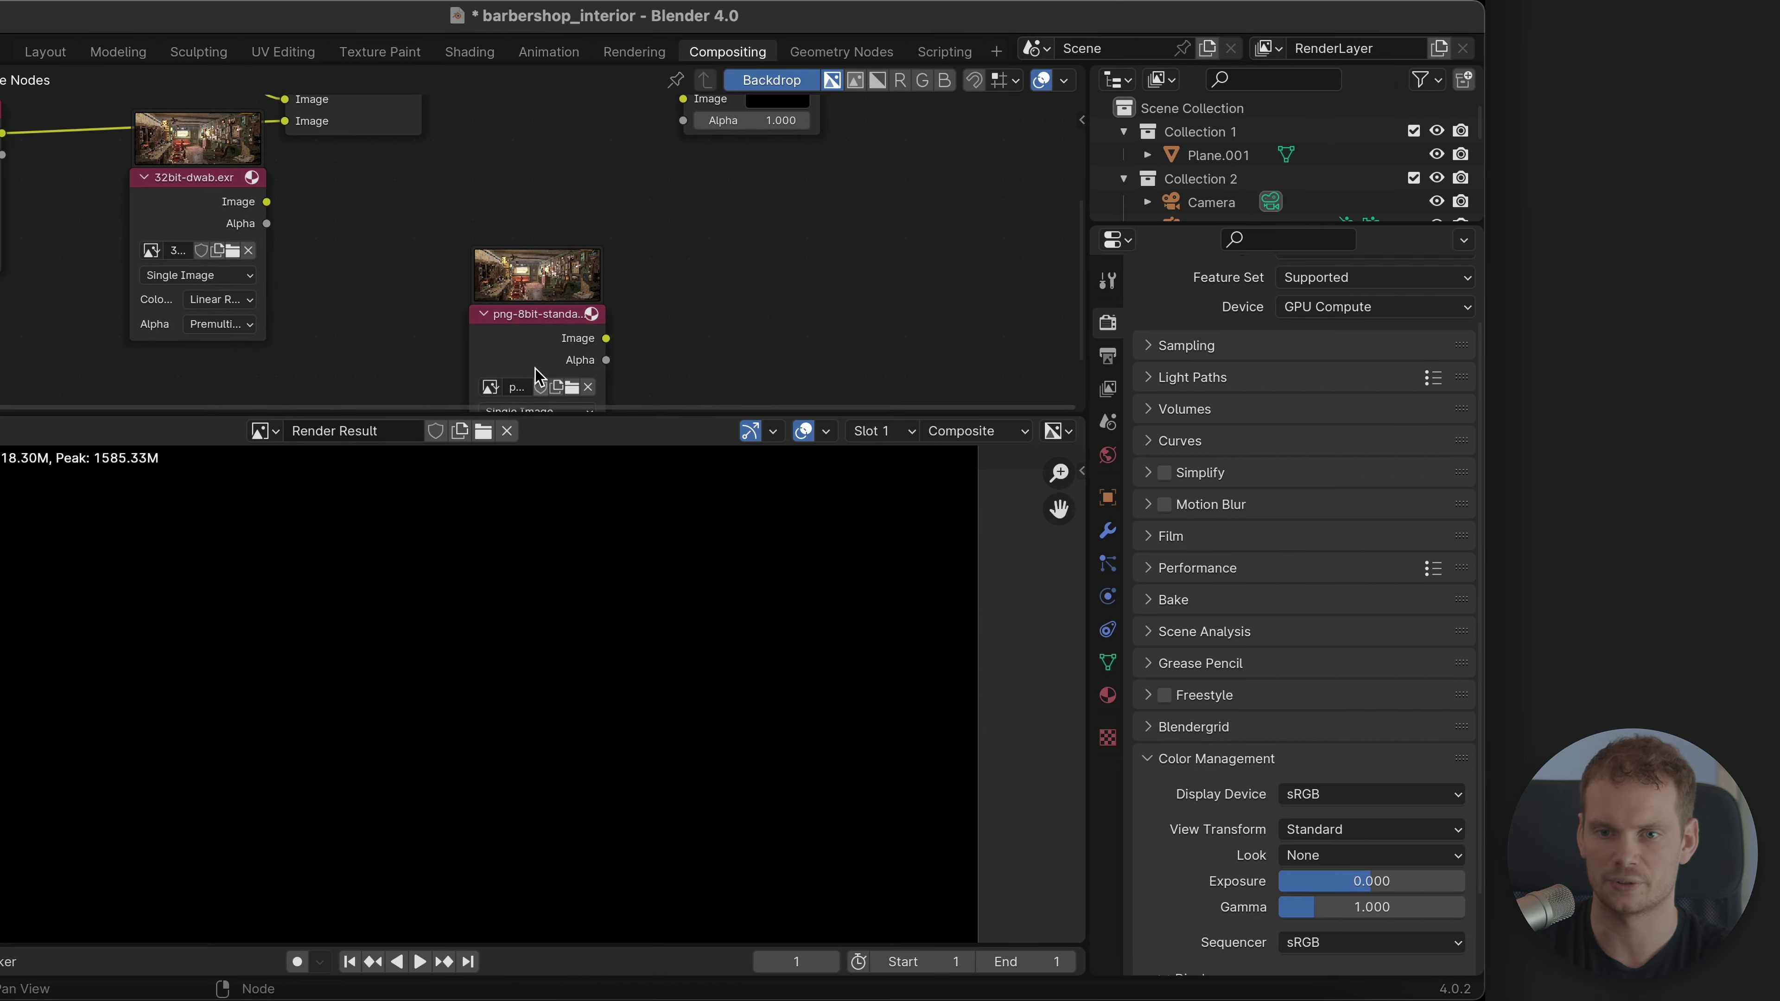
Step: Place the png-8bit-standard.png node beside the 32bit-dwab.exr node, enlarge the node editor, and connect the PNG image to Composite
{"action": "left_click_drag", "start_coordinate": [537, 365], "coordinate": [420, 294]}
{"action": "middle_click_drag", "start_coordinate": [533, 197], "coordinate": [490, 260]}
{"action": "left_click_drag", "start_coordinate": [584, 410], "coordinate": [579, 468]}
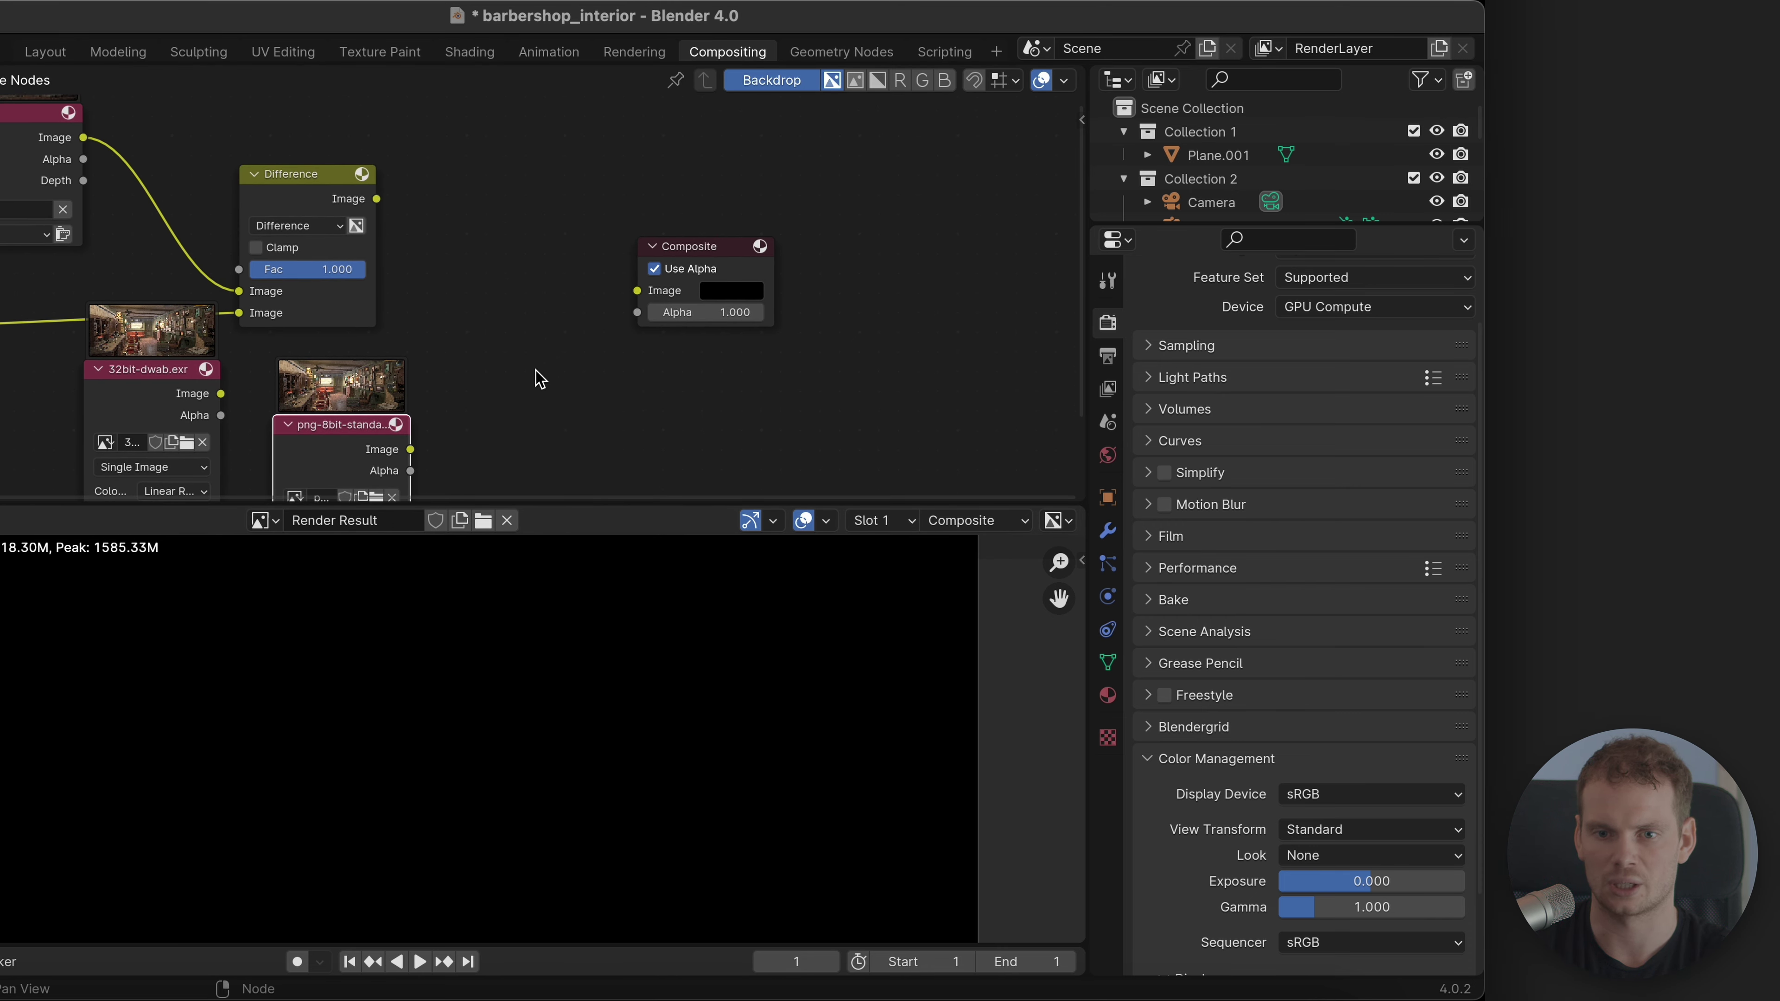
{"action": "left_click_drag", "start_coordinate": [404, 408], "coordinate": [636, 290]}
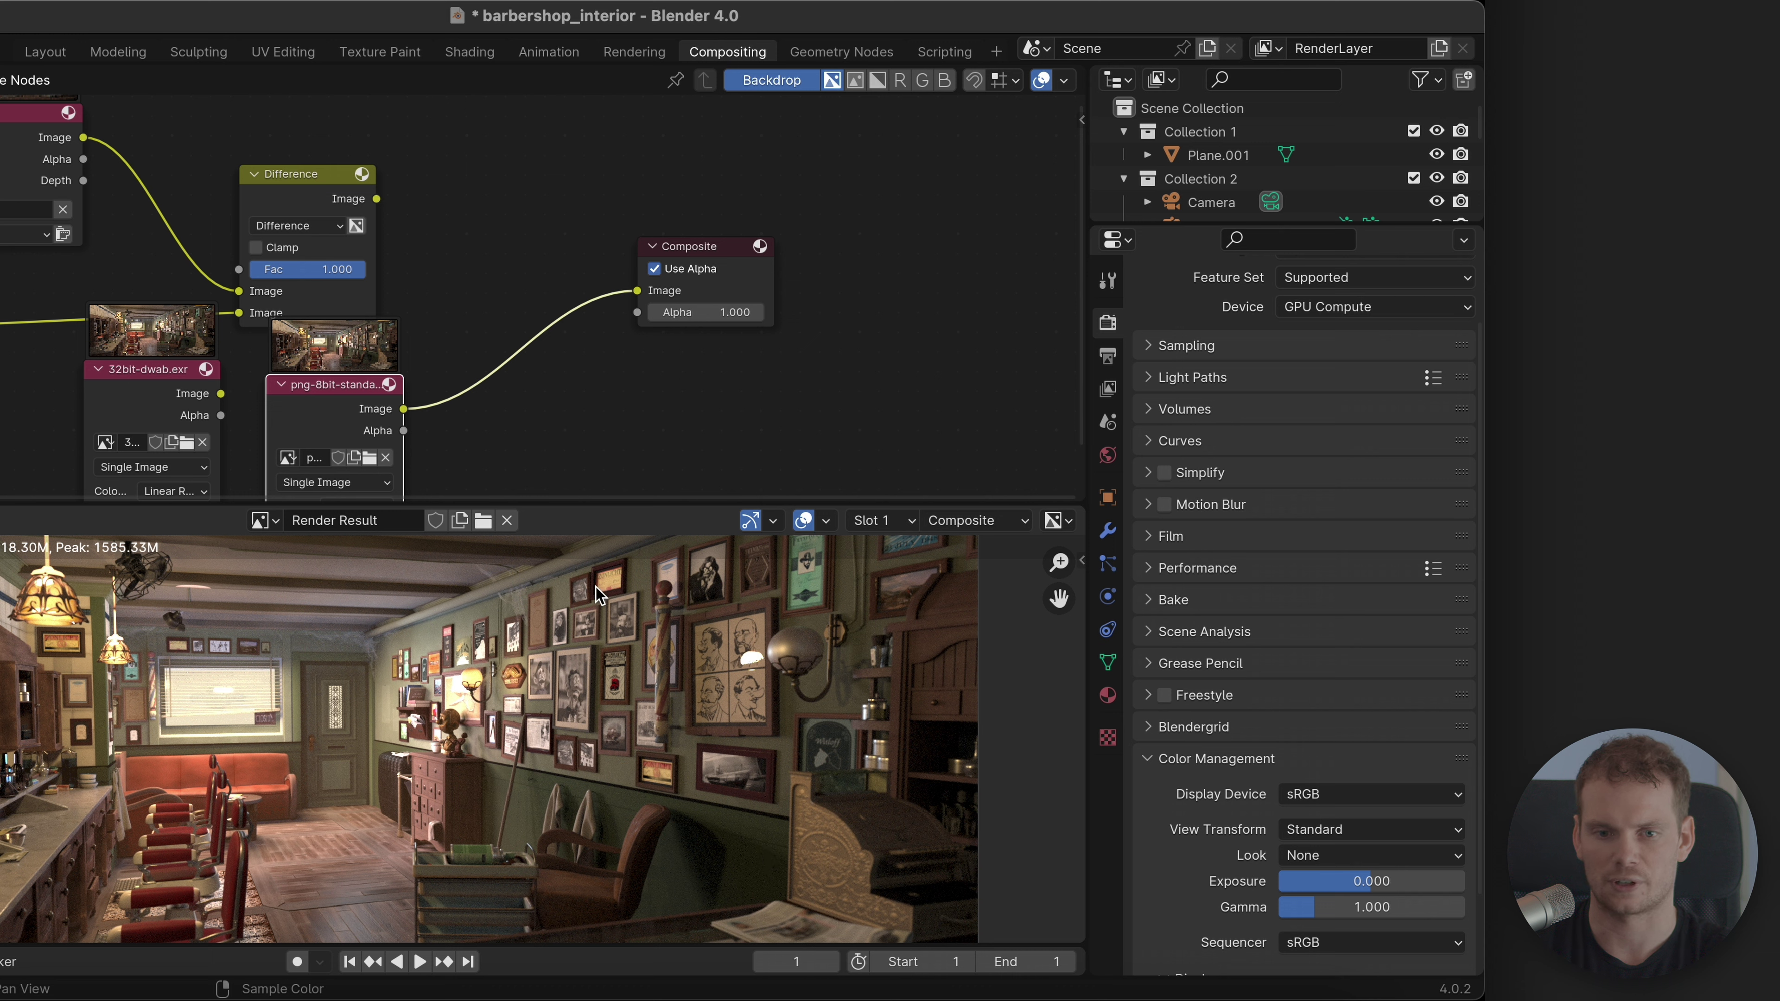
Step: Move the png-8bit-standard.png node below the 32bit-dwab.exr node and alternate the Composite input between the EXR and the PNG
{"action": "middle_click_drag", "start_coordinate": [445, 255], "coordinate": [466, 201]}
{"action": "left_click_drag", "start_coordinate": [350, 404], "coordinate": [343, 544]}
{"action": "left_click_drag", "start_coordinate": [167, 290], "coordinate": [660, 178]}
{"action": "scroll", "coordinate": [423, 309], "scroll_direction": "down", "scroll_amount": 2}
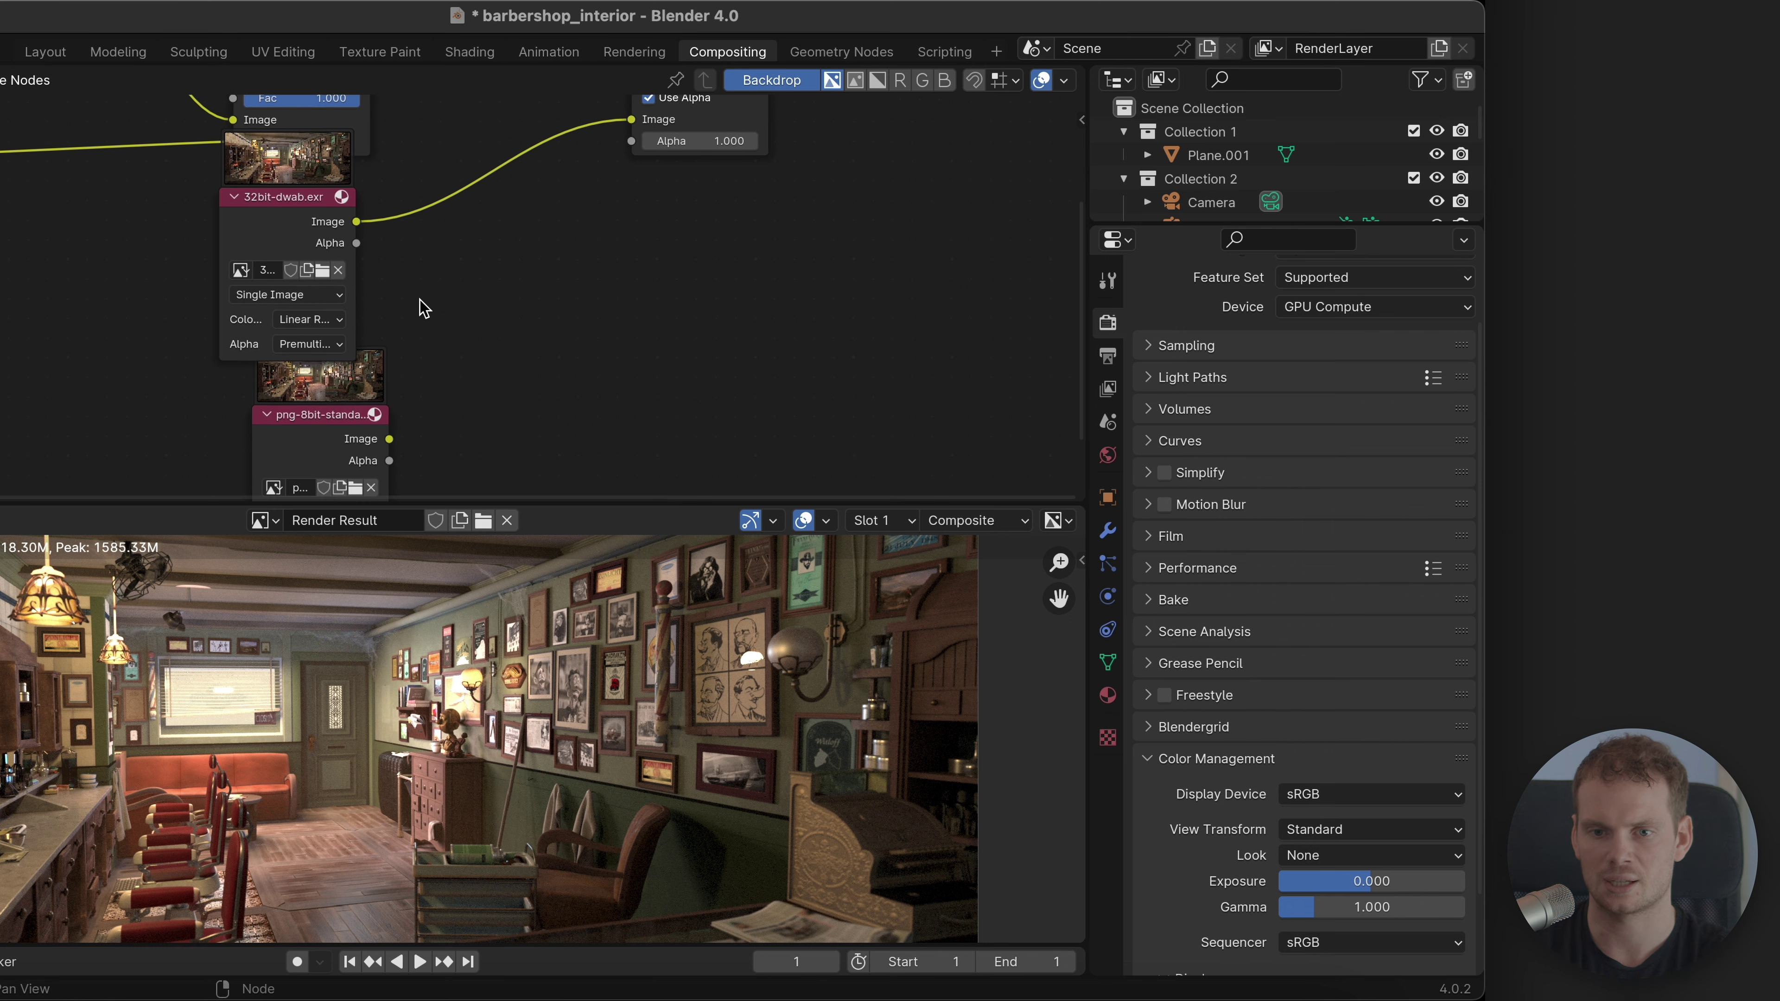
{"action": "scroll", "coordinate": [603, 295], "scroll_direction": "up", "scroll_amount": 4}
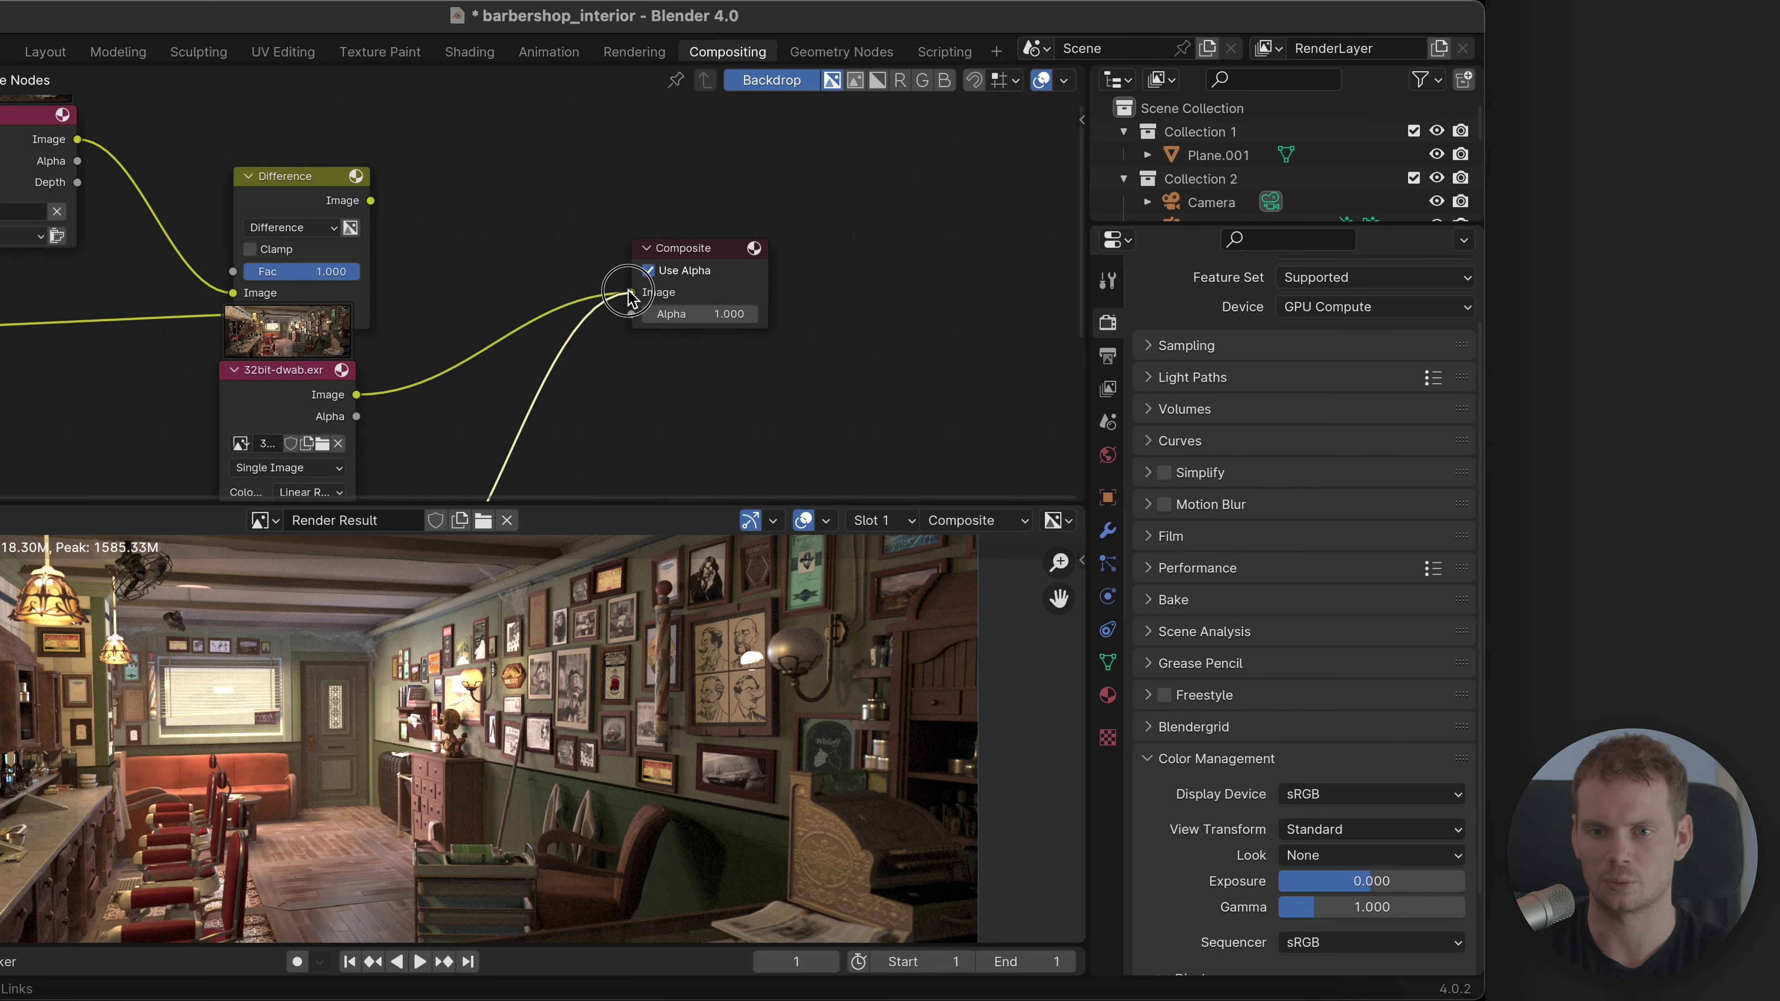
{"action": "scroll", "coordinate": [596, 309], "scroll_direction": "down", "scroll_amount": 4}
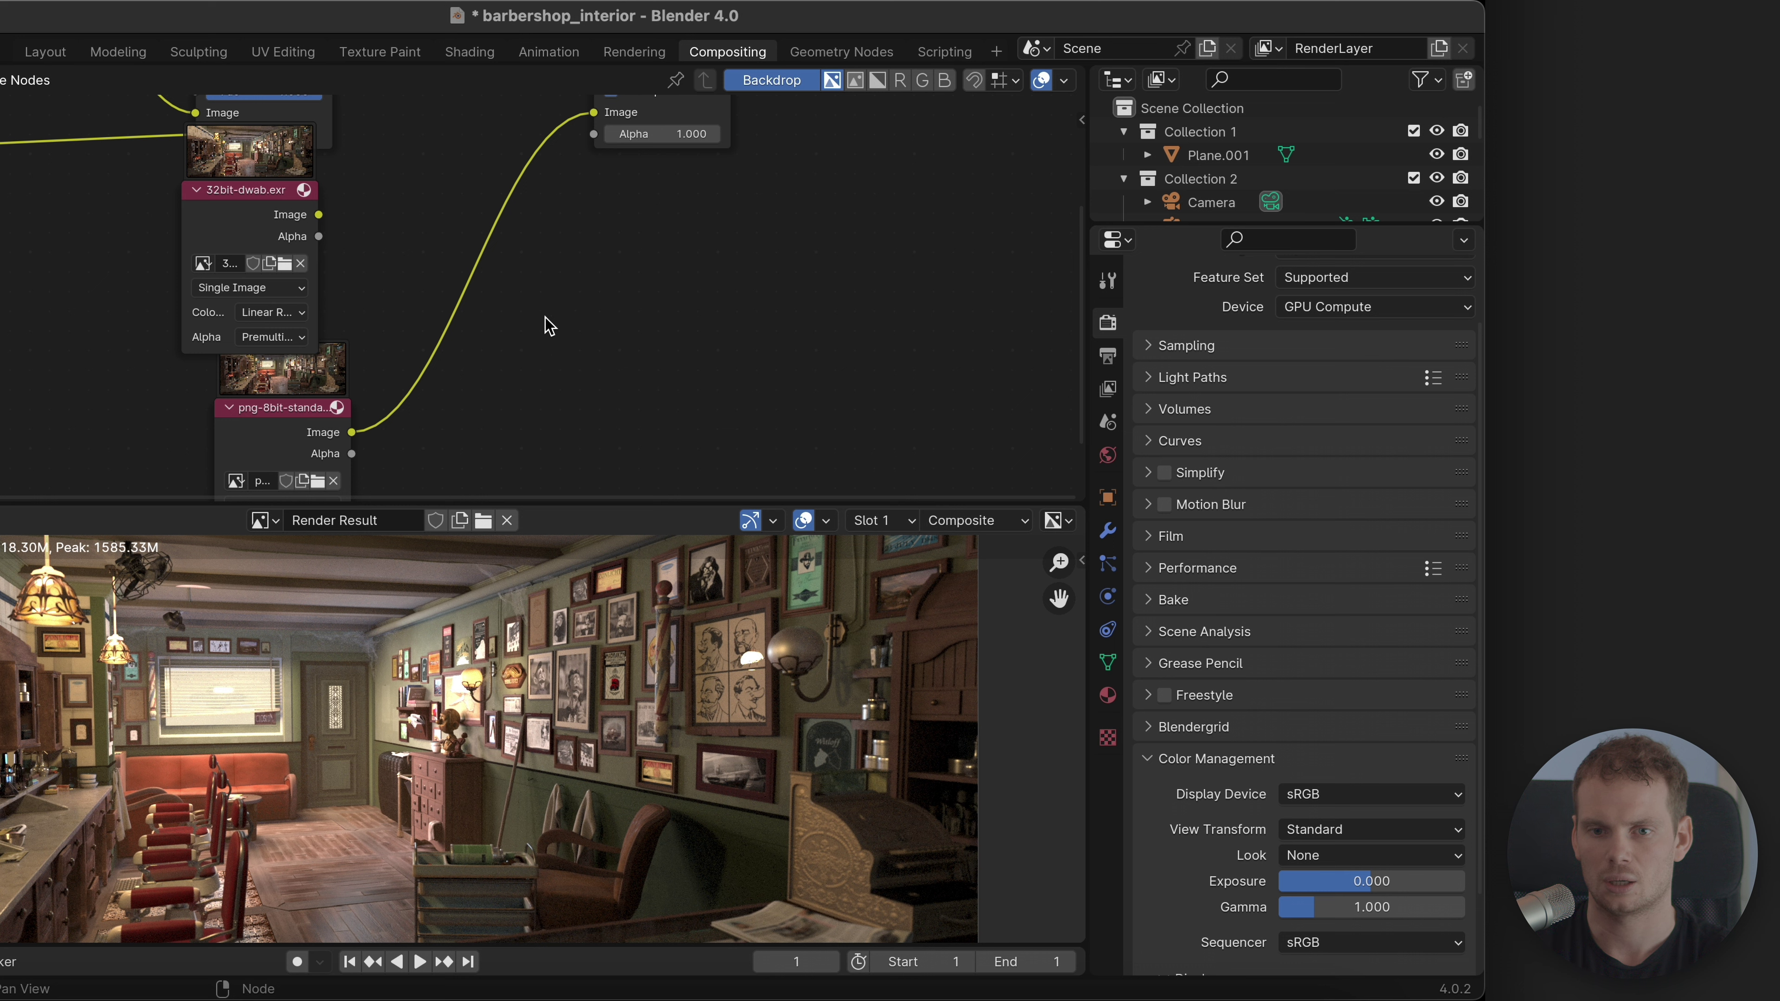
Step: Set the view transform to AgX and compare the 32bit-dwab.exr and png-8bit-standard.png images by alternating them into Composite
{"action": "left_click", "coordinate": [1360, 833]}
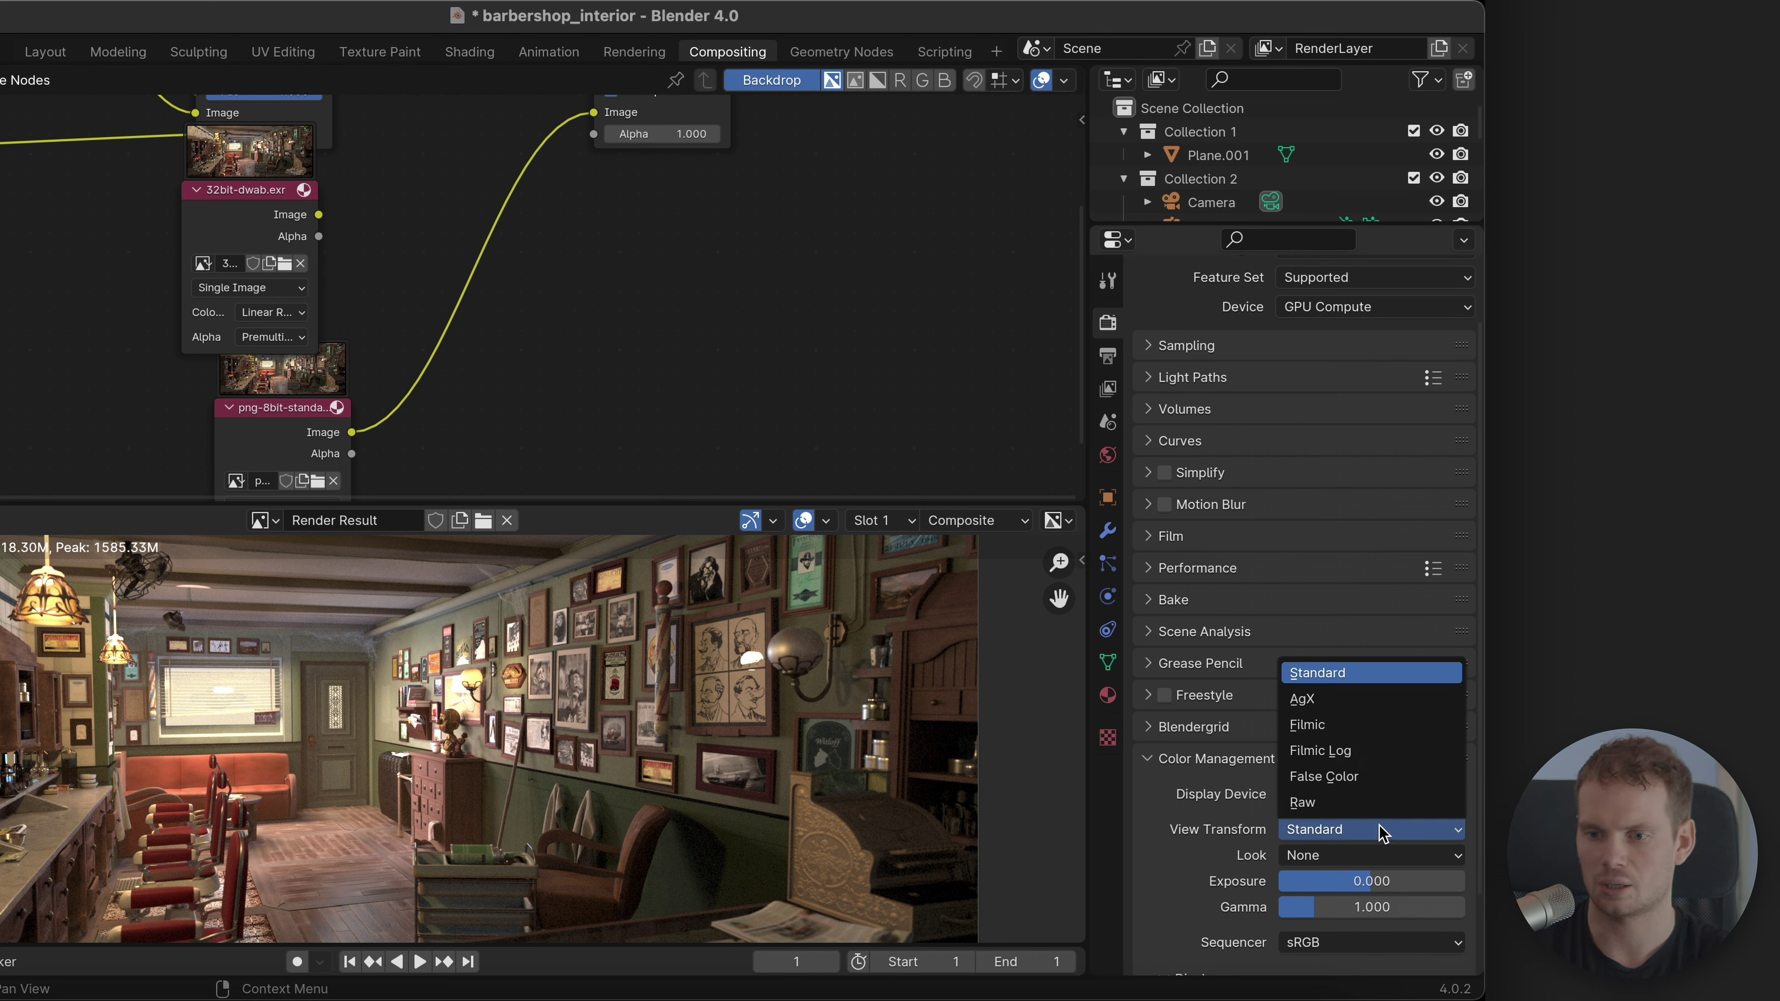
{"action": "left_click", "coordinate": [1370, 700]}
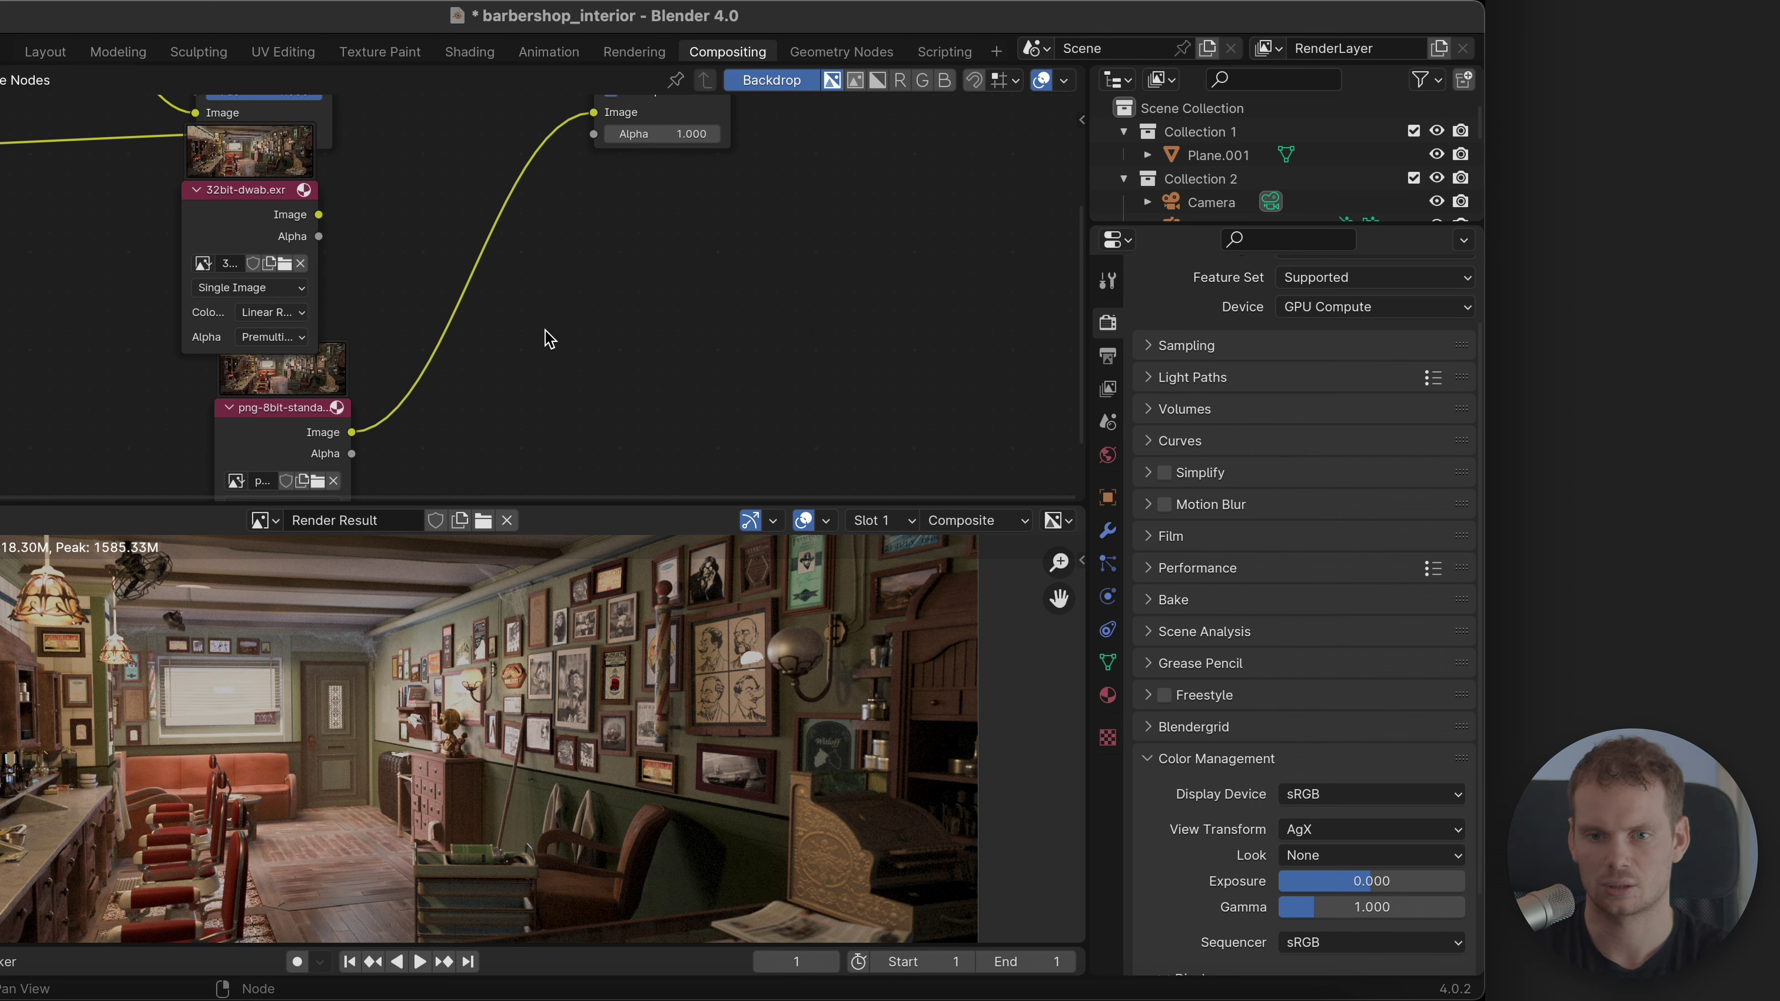
{"action": "left_click_drag", "start_coordinate": [319, 214], "coordinate": [659, 150]}
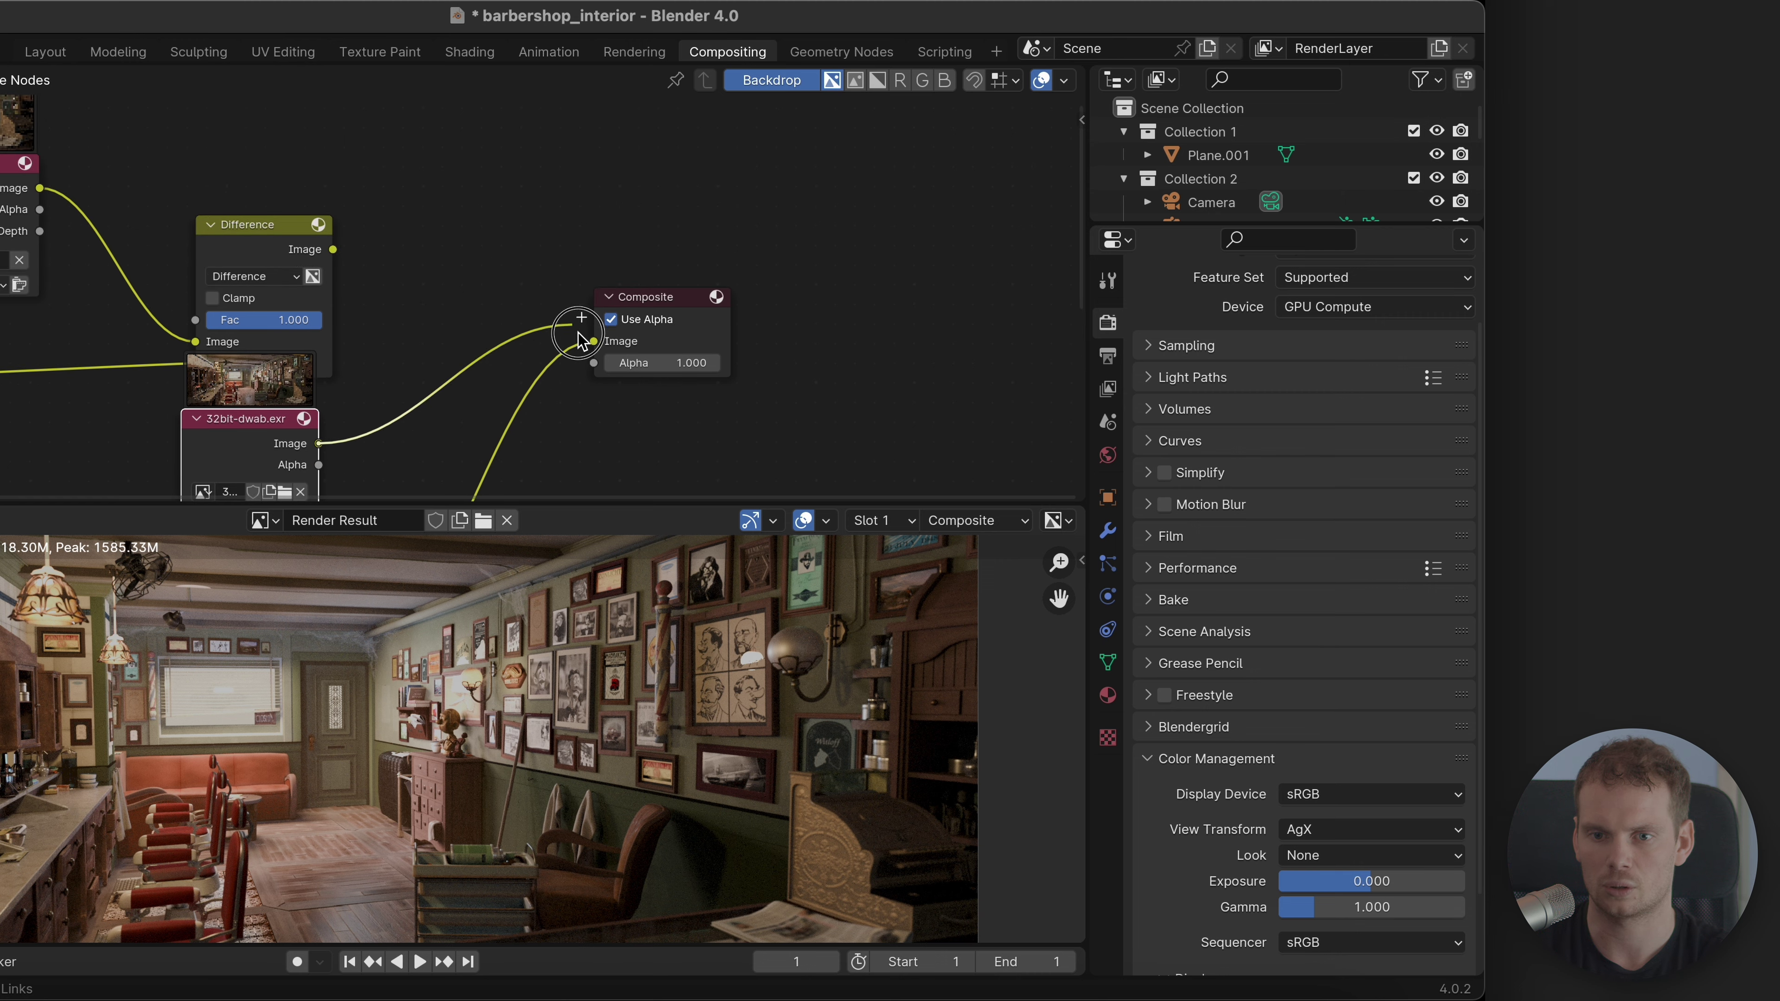
{"action": "left_click_drag", "start_coordinate": [417, 469], "coordinate": [656, 158]}
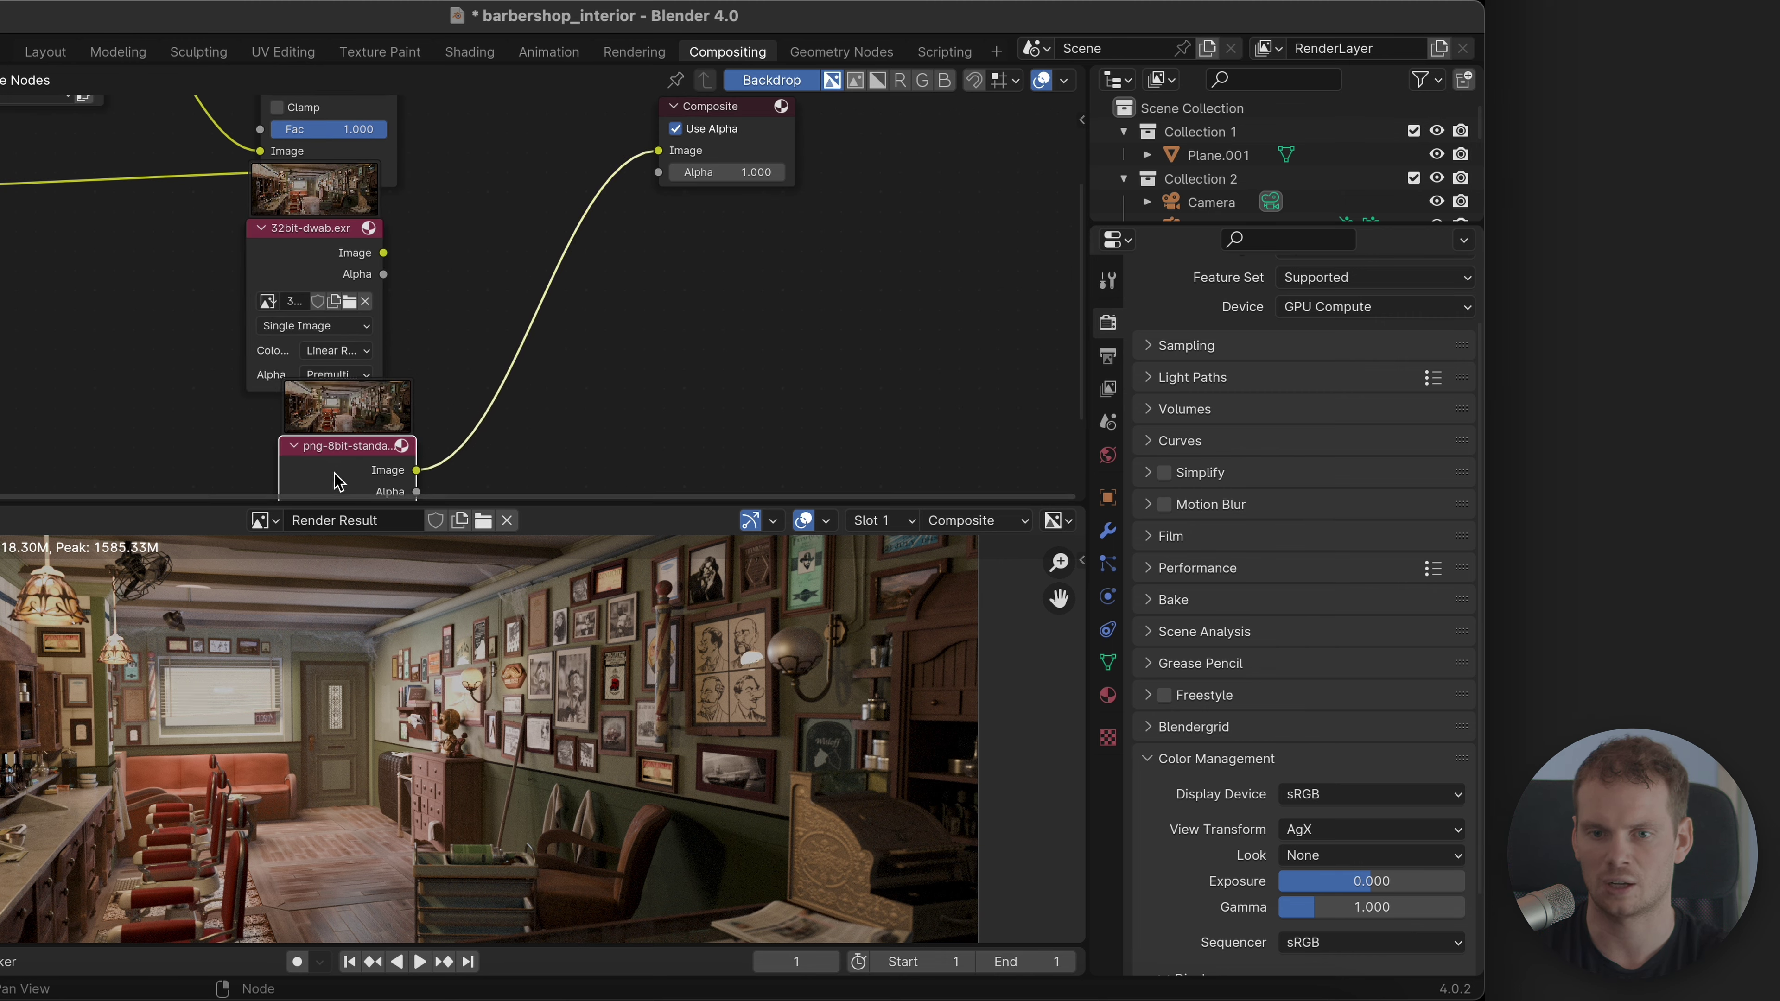
{"action": "left_click_drag", "start_coordinate": [384, 253], "coordinate": [658, 150]}
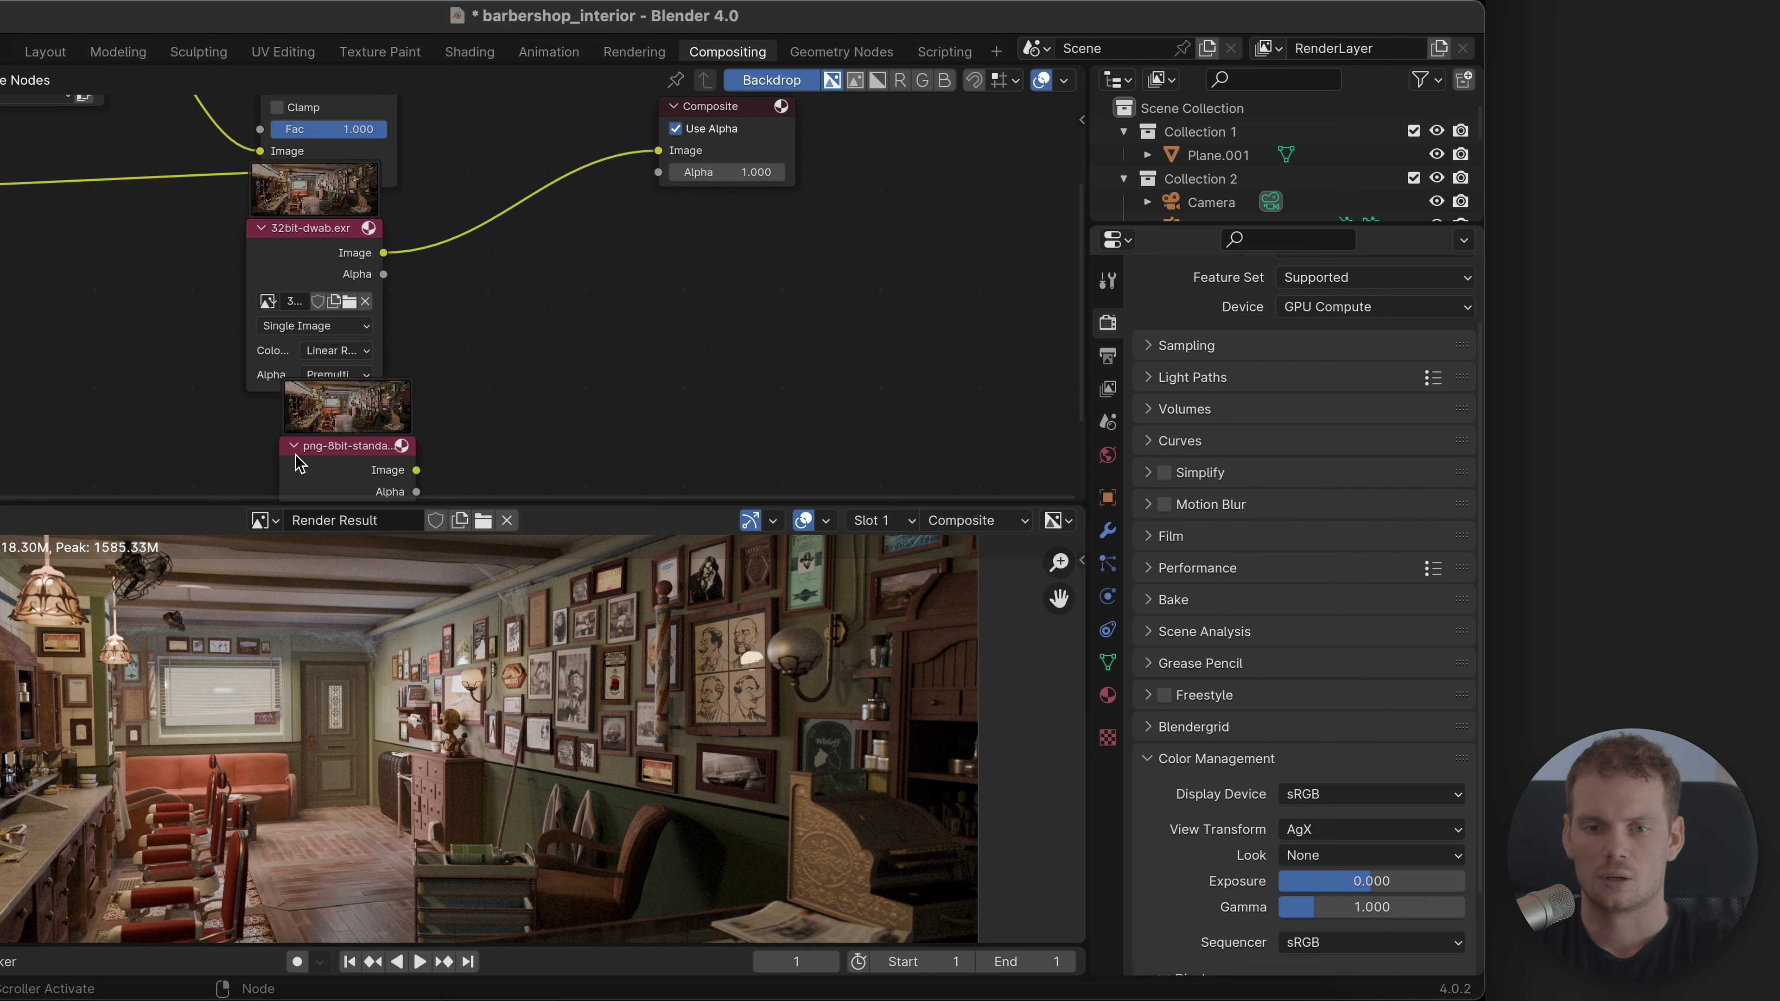
Step: Align the png-8bit-standard.png node under the EXR node, set the view transform to Standard, and connect the PNG image to Composite
{"action": "left_click_drag", "start_coordinate": [295, 455], "coordinate": [257, 438]}
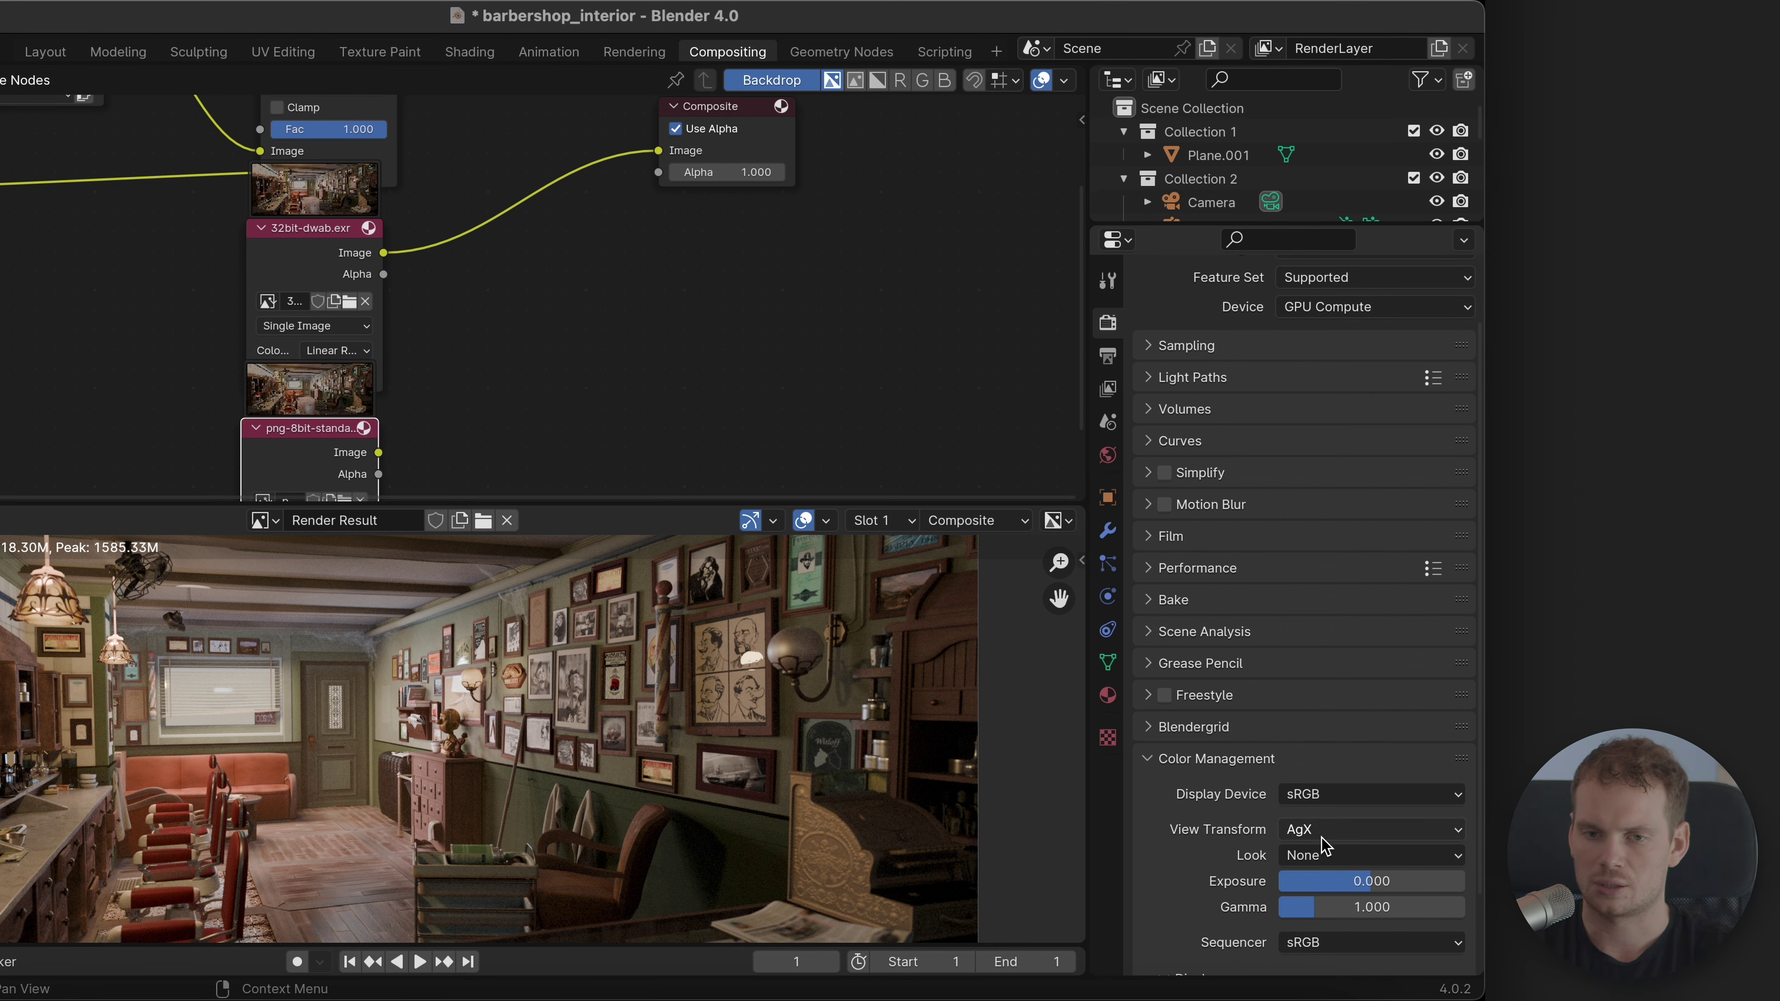
{"action": "left_click", "coordinate": [1384, 829]}
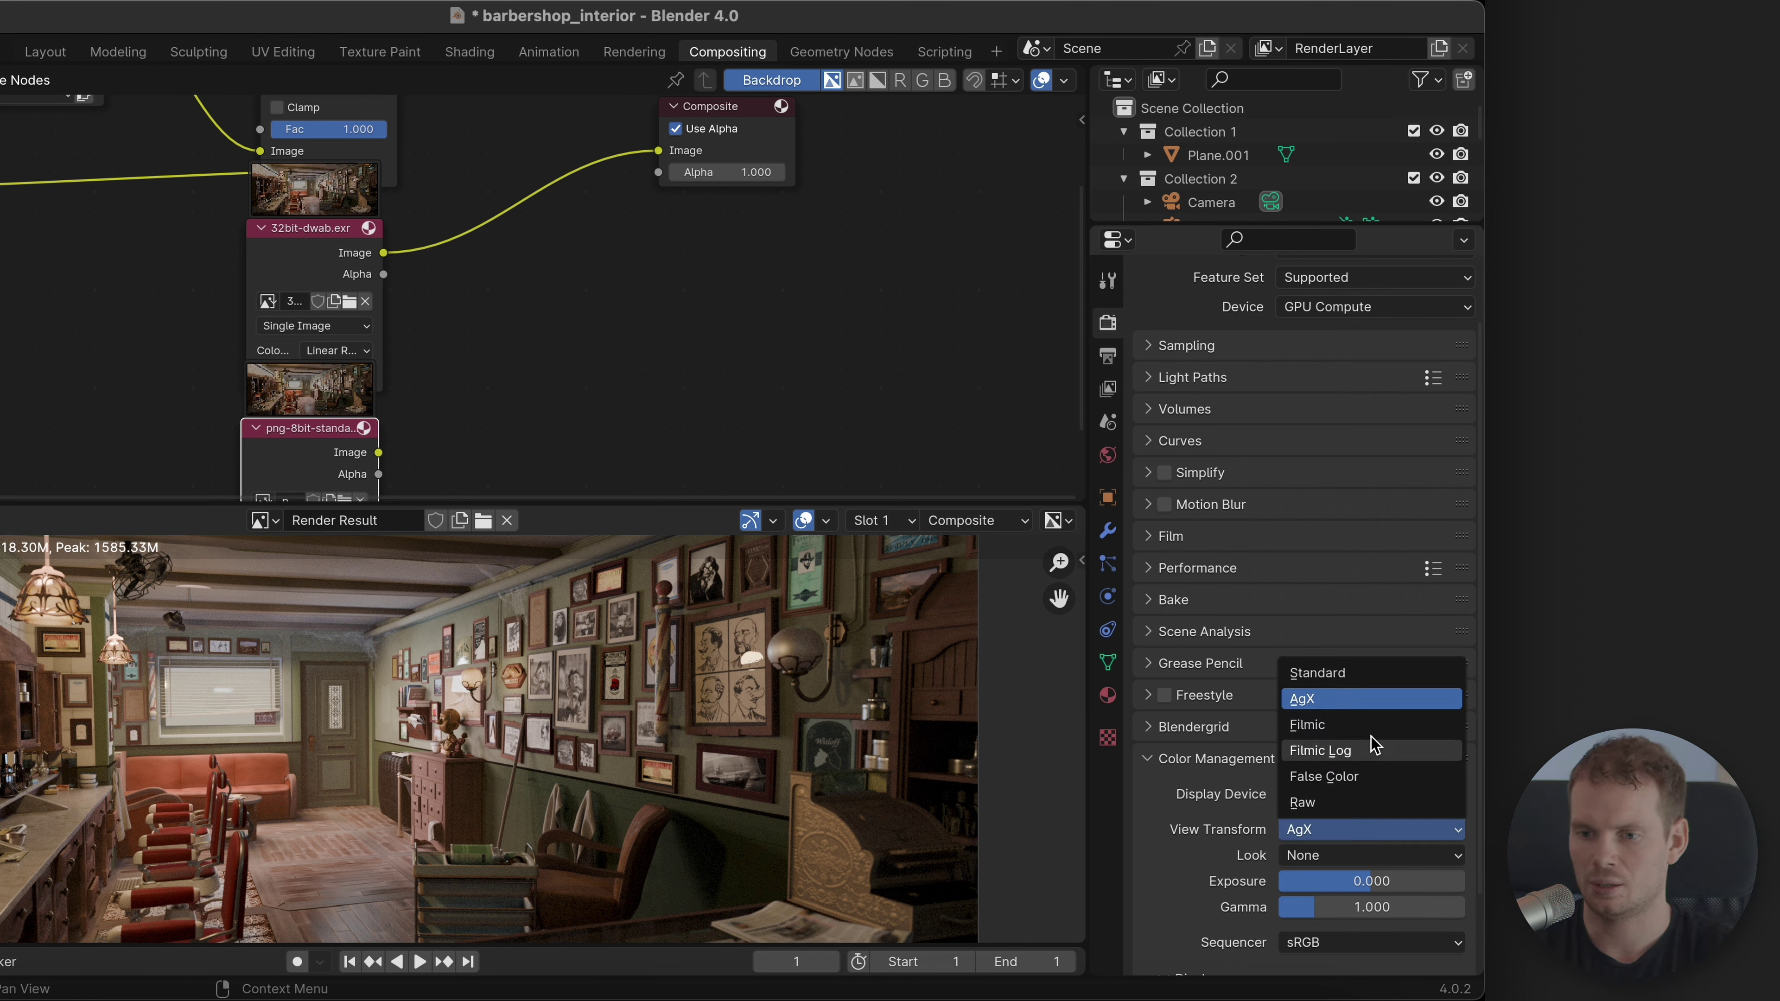
{"action": "left_click", "coordinate": [1387, 671]}
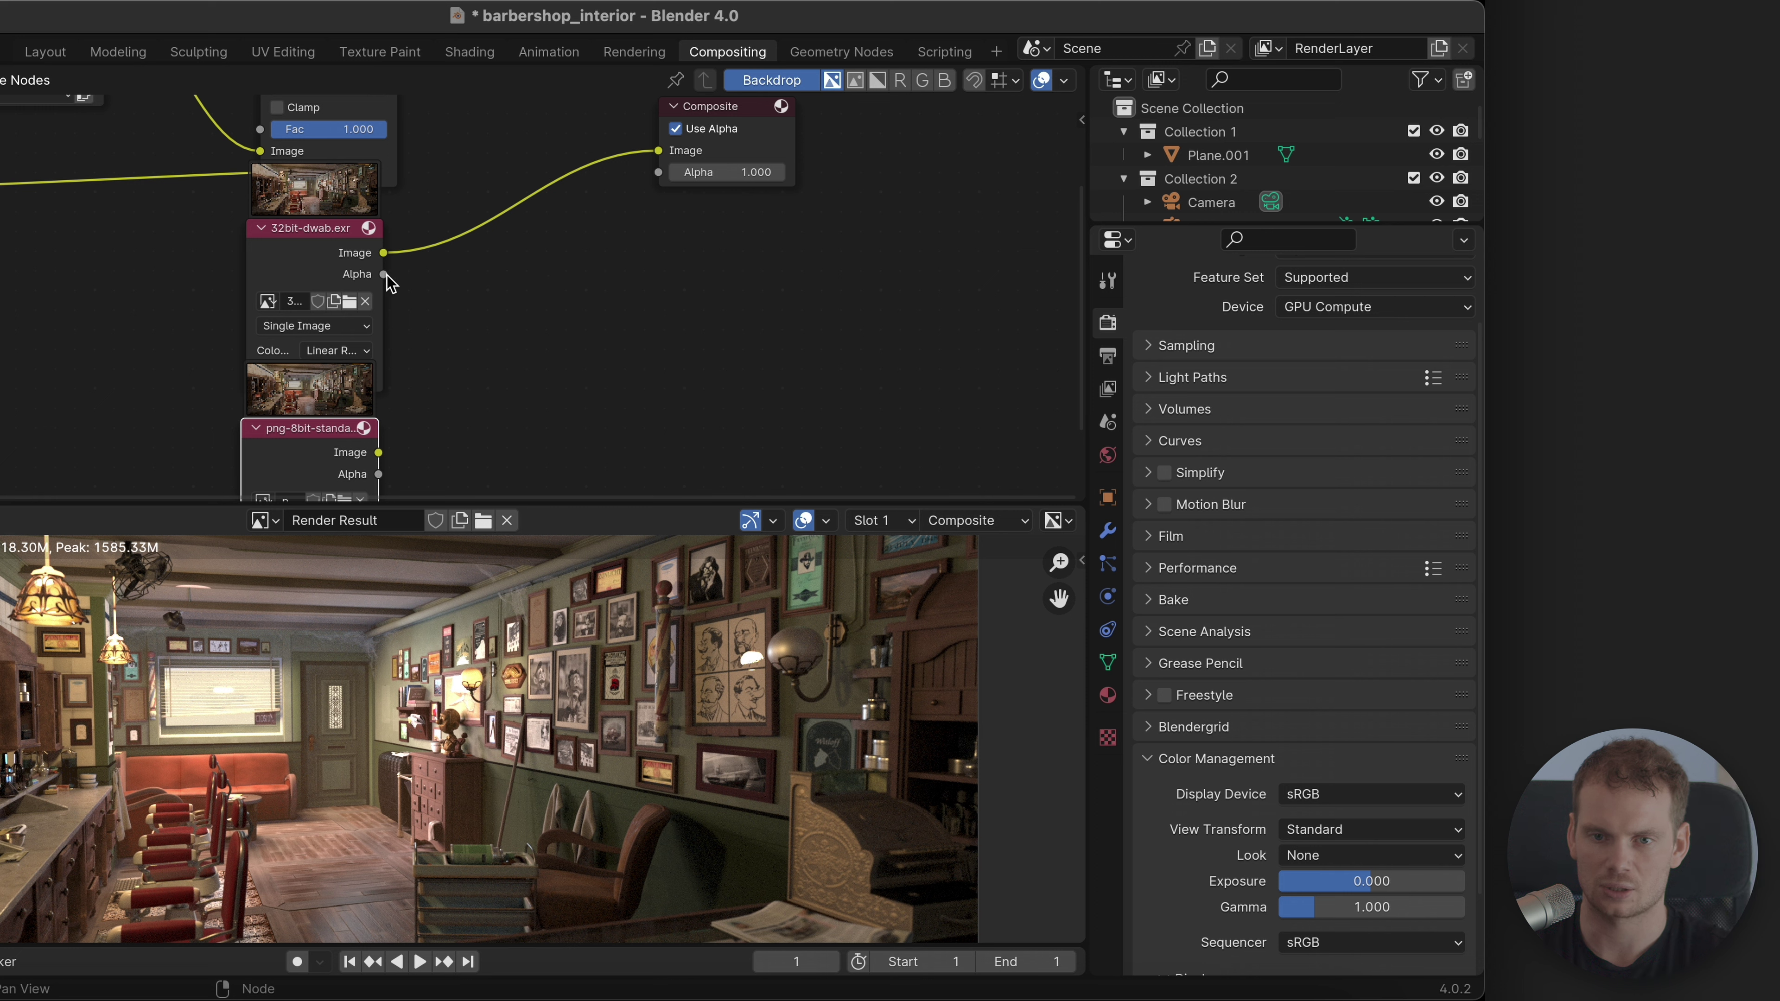
{"action": "left_click_drag", "start_coordinate": [378, 453], "coordinate": [659, 156]}
Step: Add an Exposure node and insert it on the link between the png-8bit-standard.png image and Composite
{"action": "middle_click_drag", "start_coordinate": [398, 457], "coordinate": [469, 404]}
{"action": "key", "text": "shift+a"}
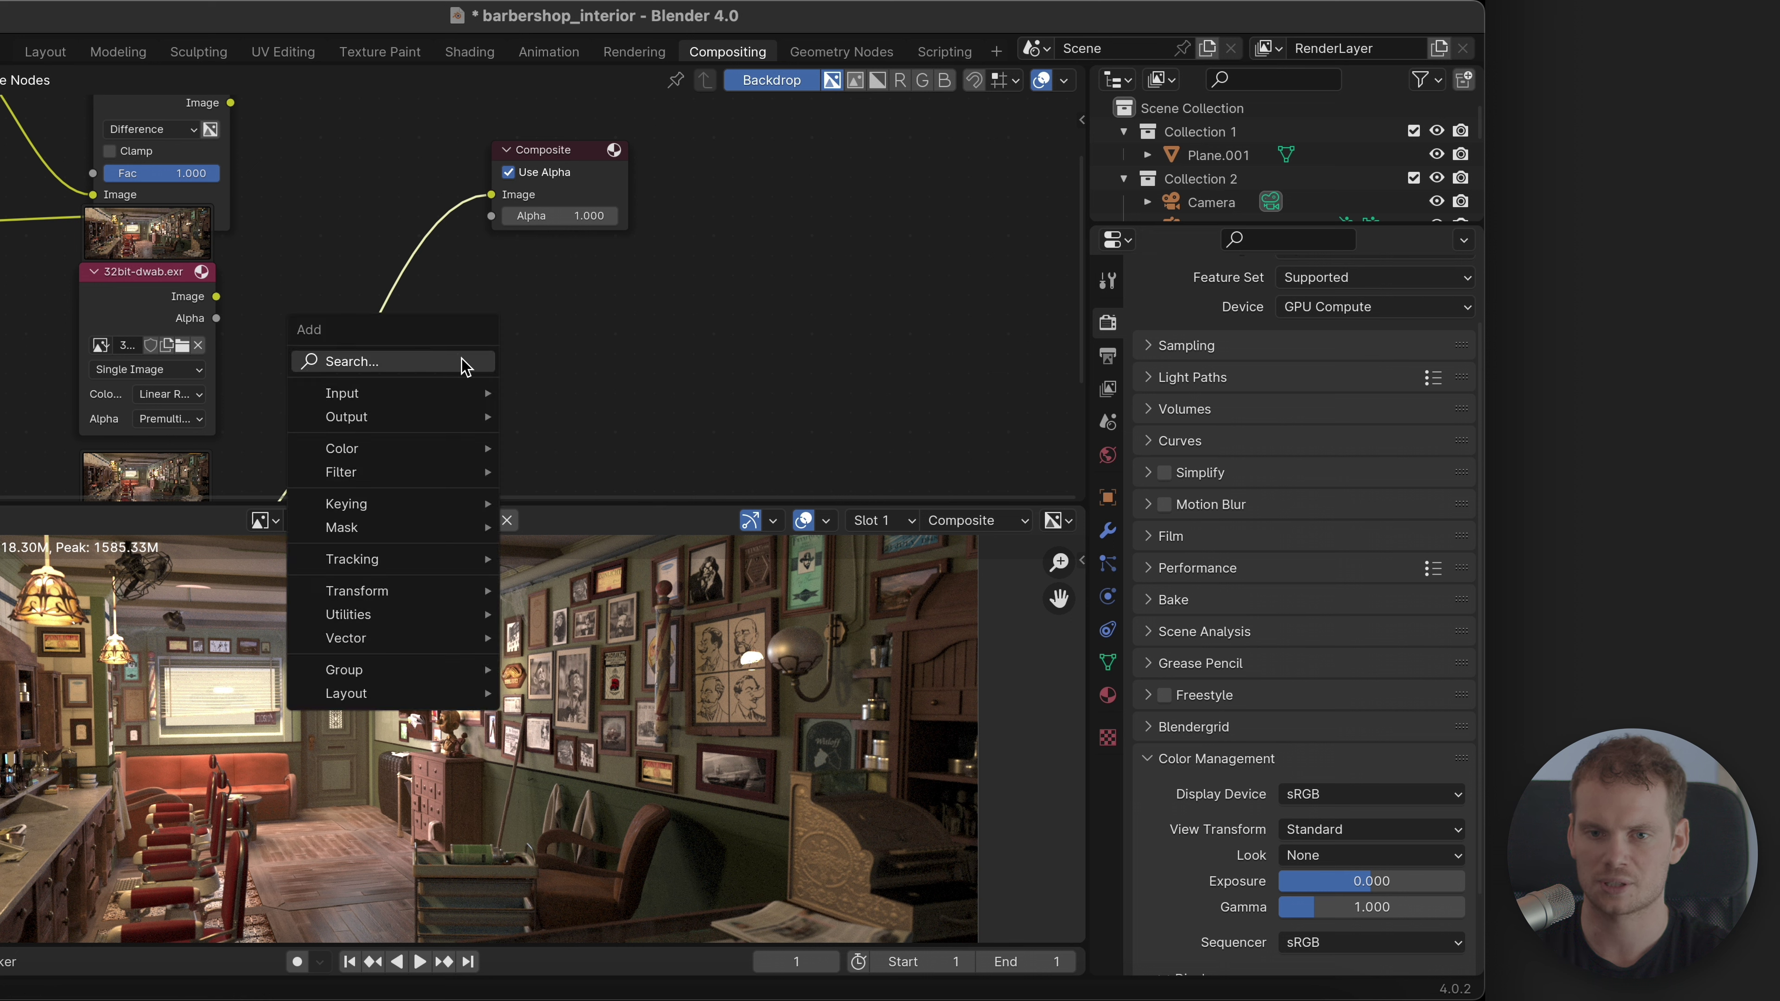
{"action": "left_click", "coordinate": [457, 365]}
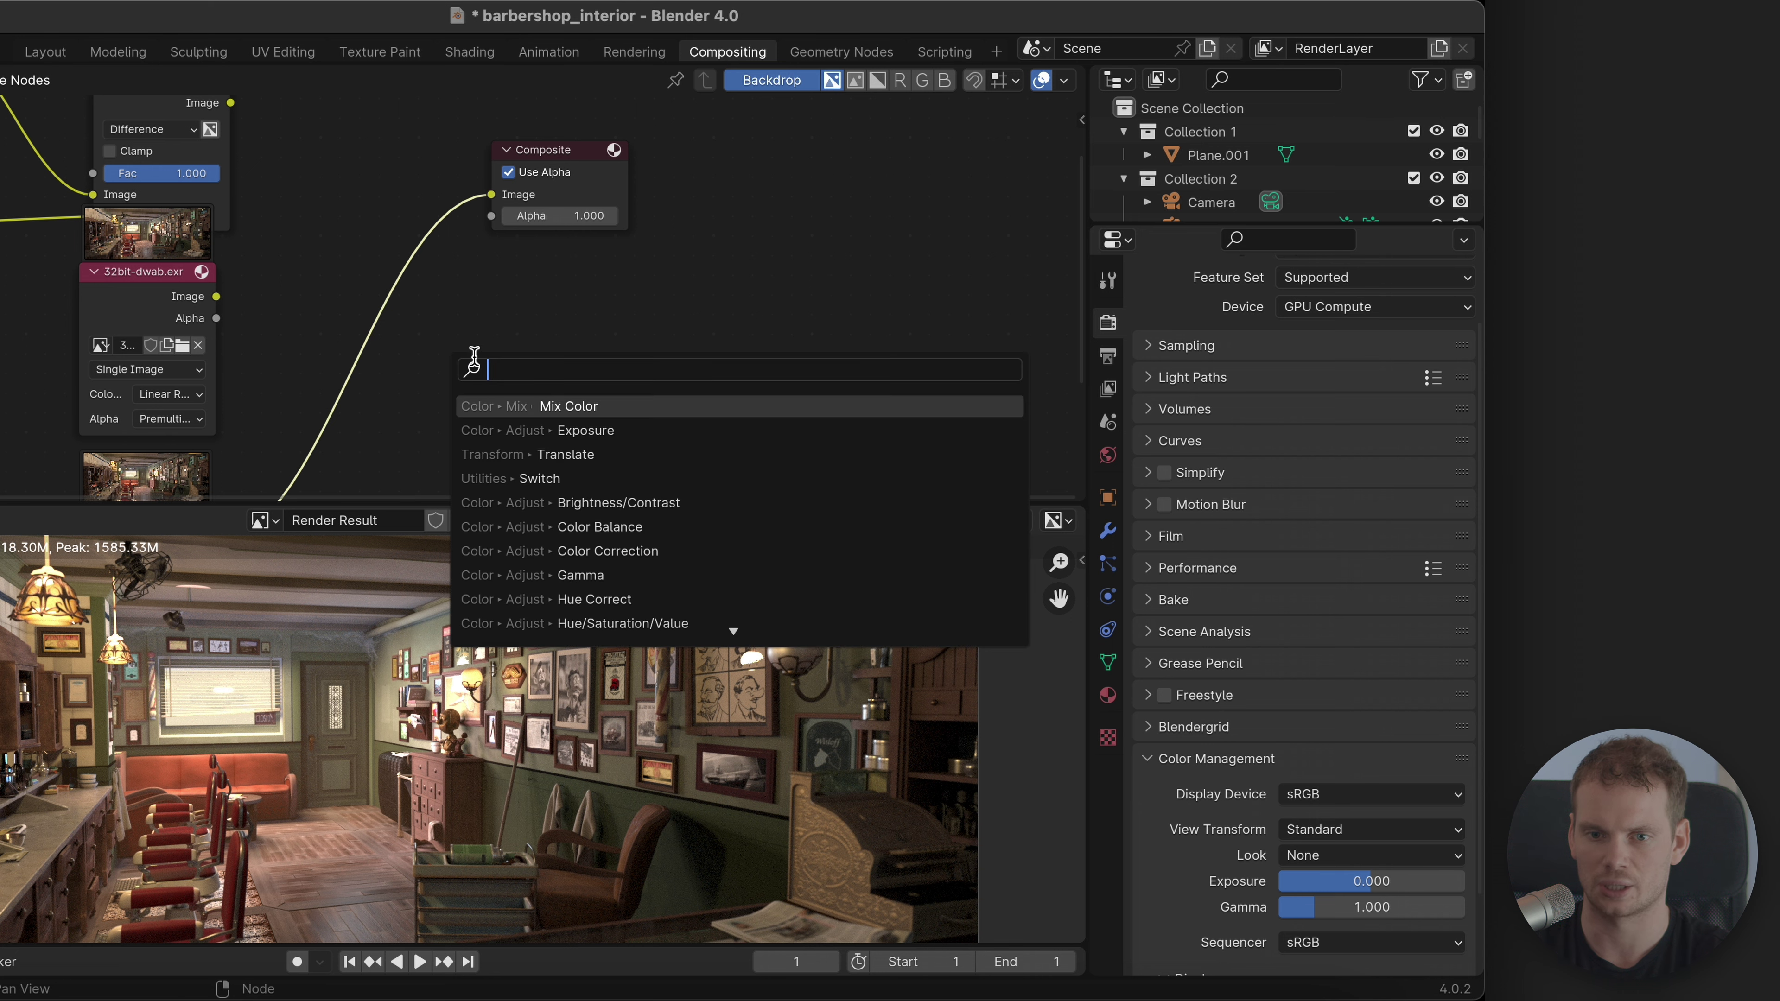
{"action": "type", "text": "exp"}
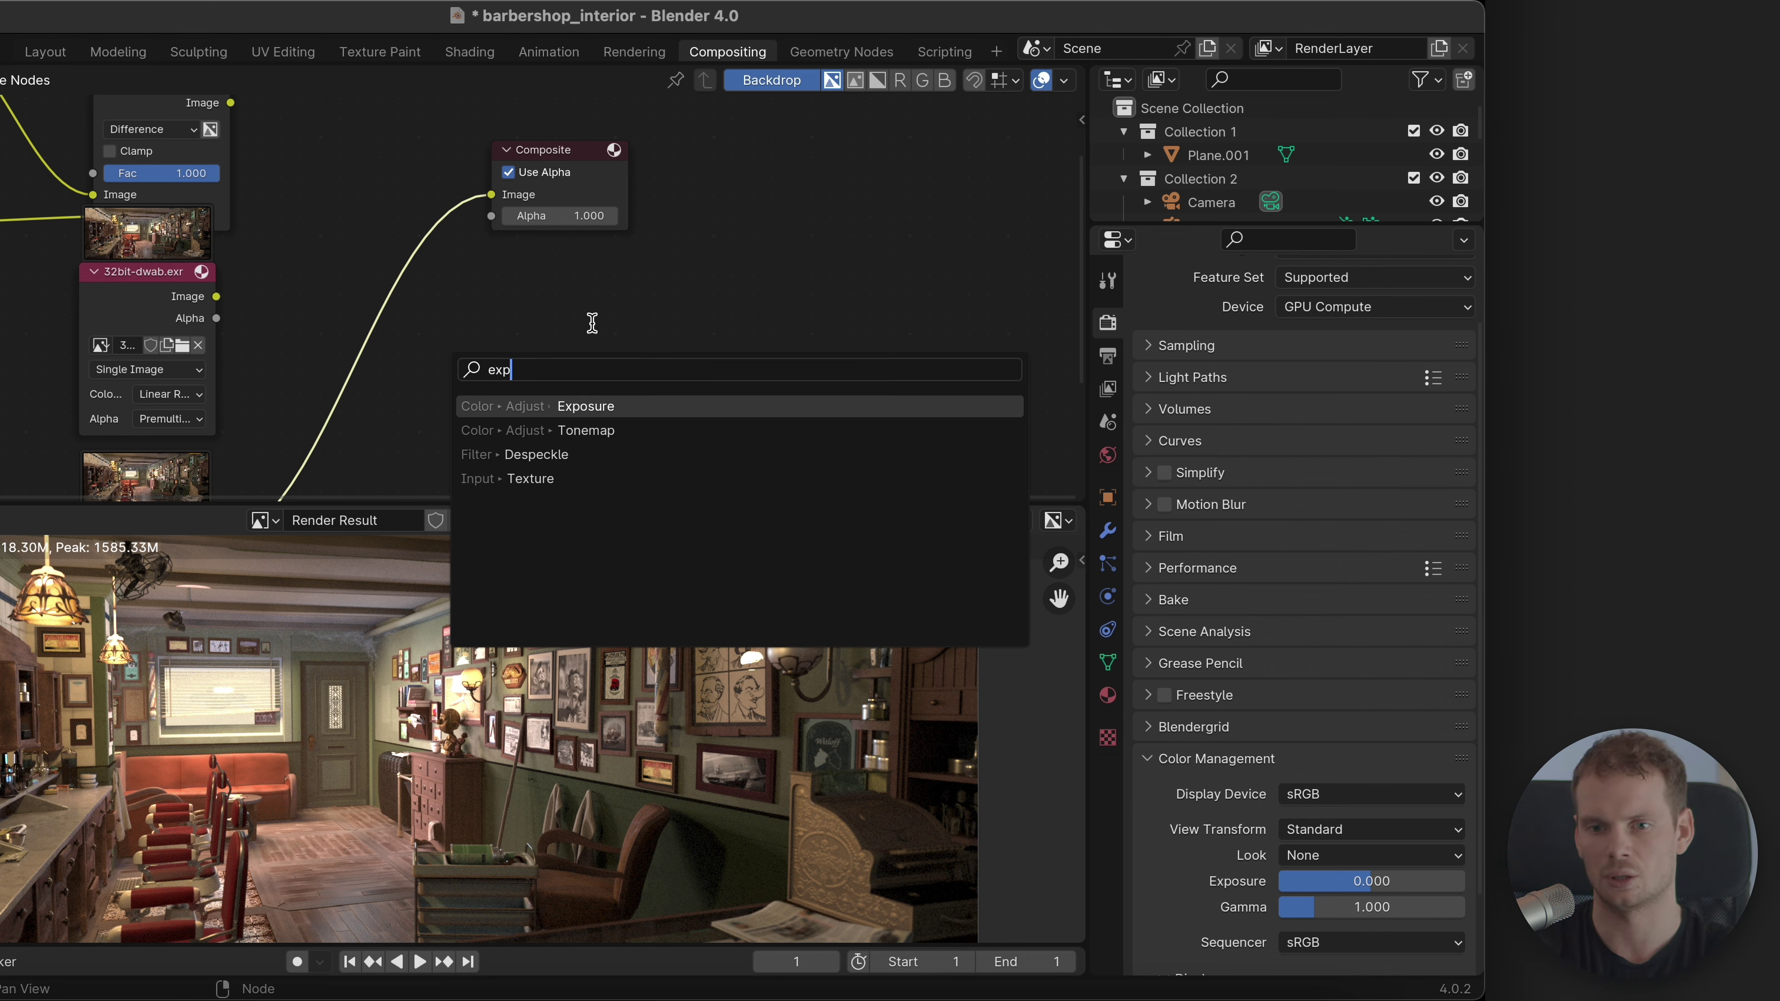
{"action": "key", "text": "Return"}
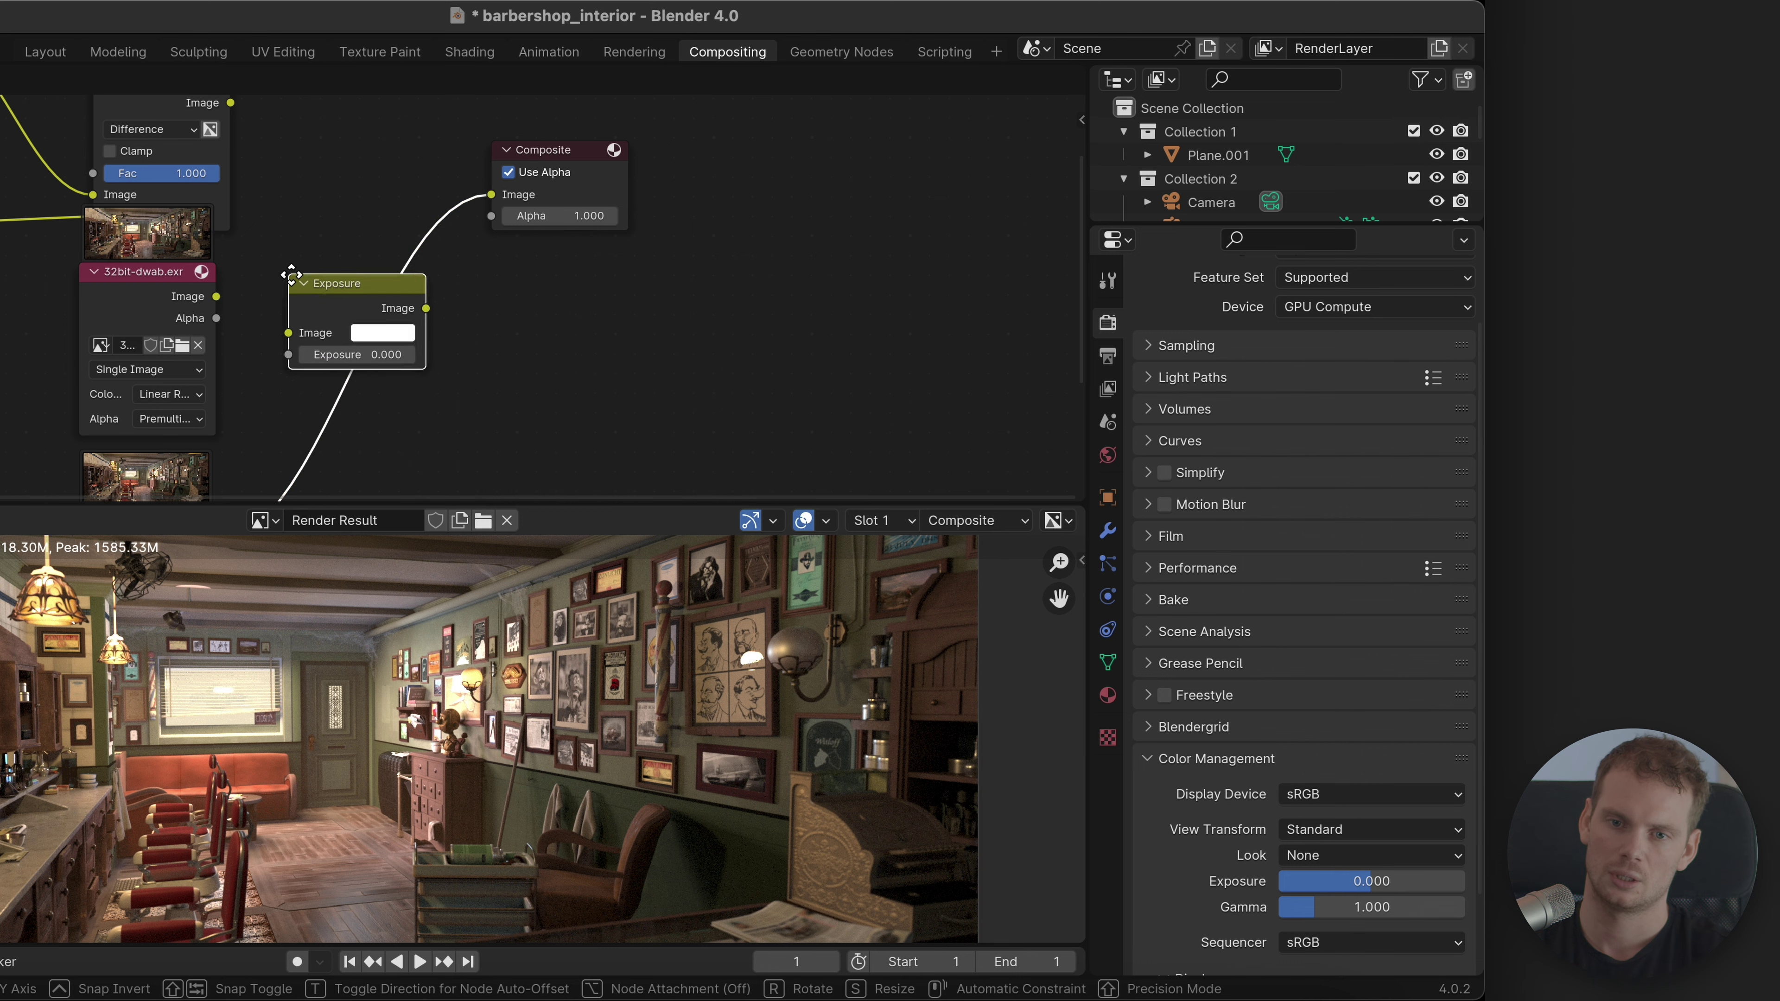
{"action": "left_click", "coordinate": [312, 272]}
{"action": "middle_click_drag", "start_coordinate": [550, 385], "coordinate": [625, 358]}
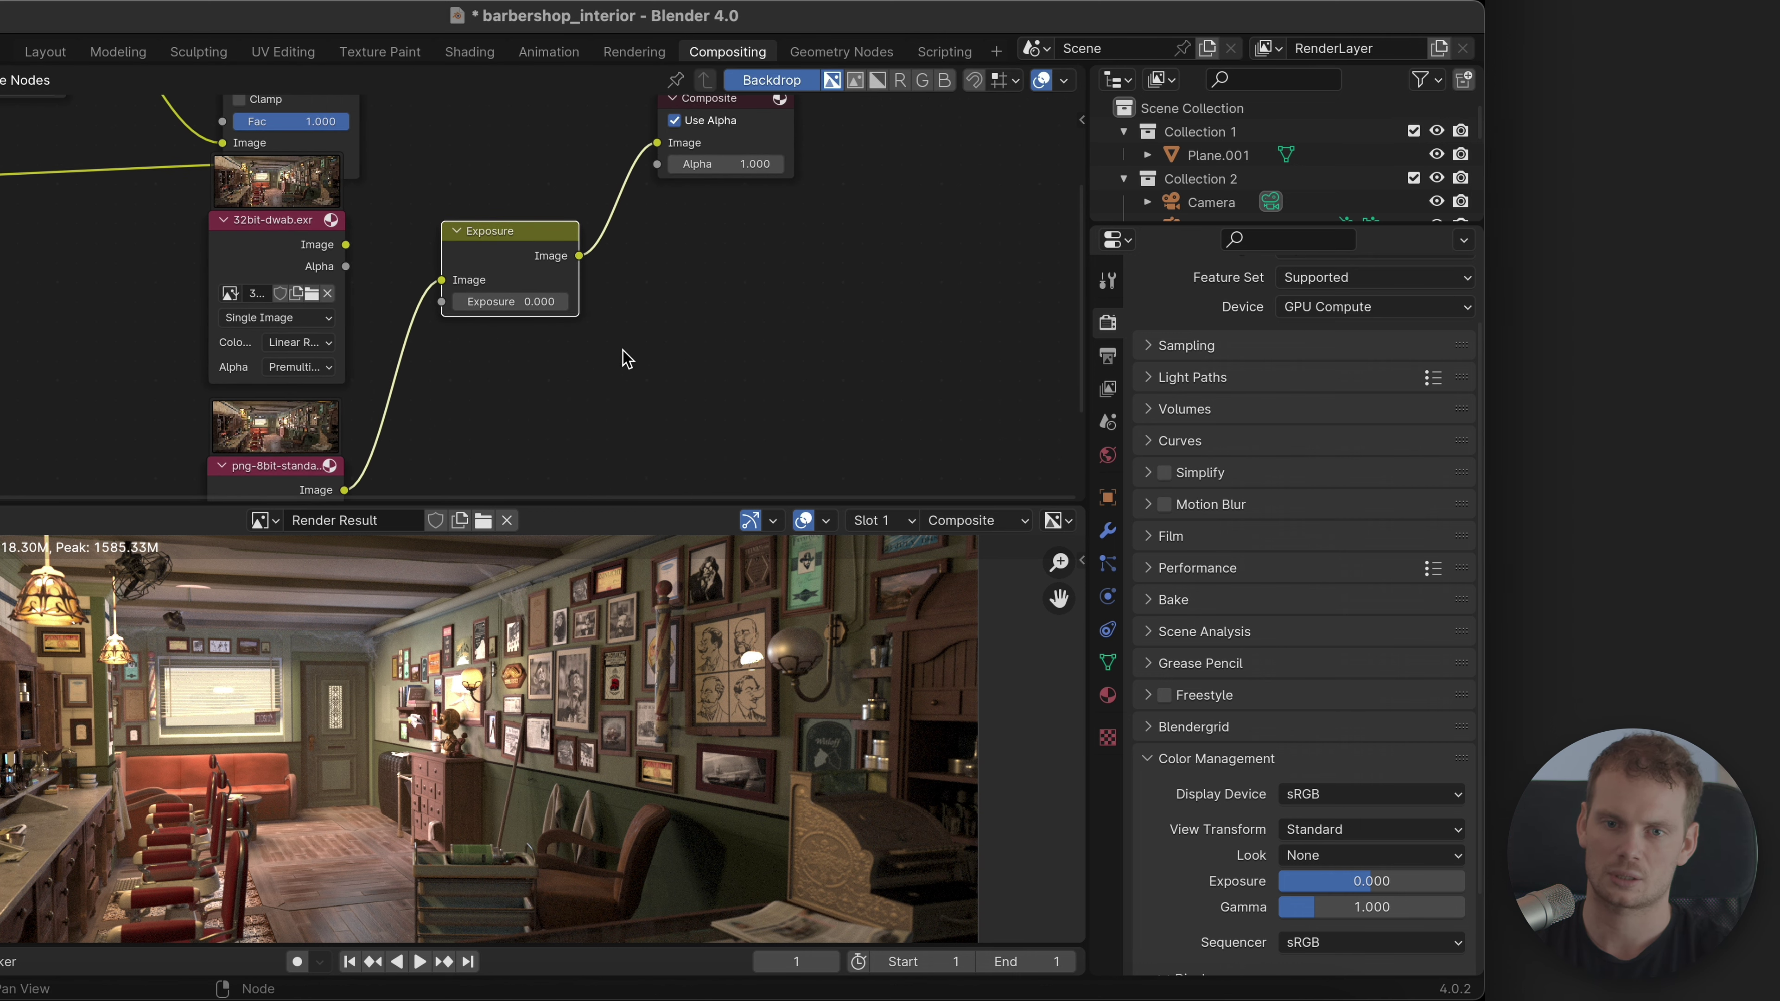
Step: Feed the 32bit-dwab.exr image into the Exposure node and try an exposure of 2 before setting it to -2
{"action": "left_click_drag", "start_coordinate": [345, 245], "coordinate": [505, 326]}
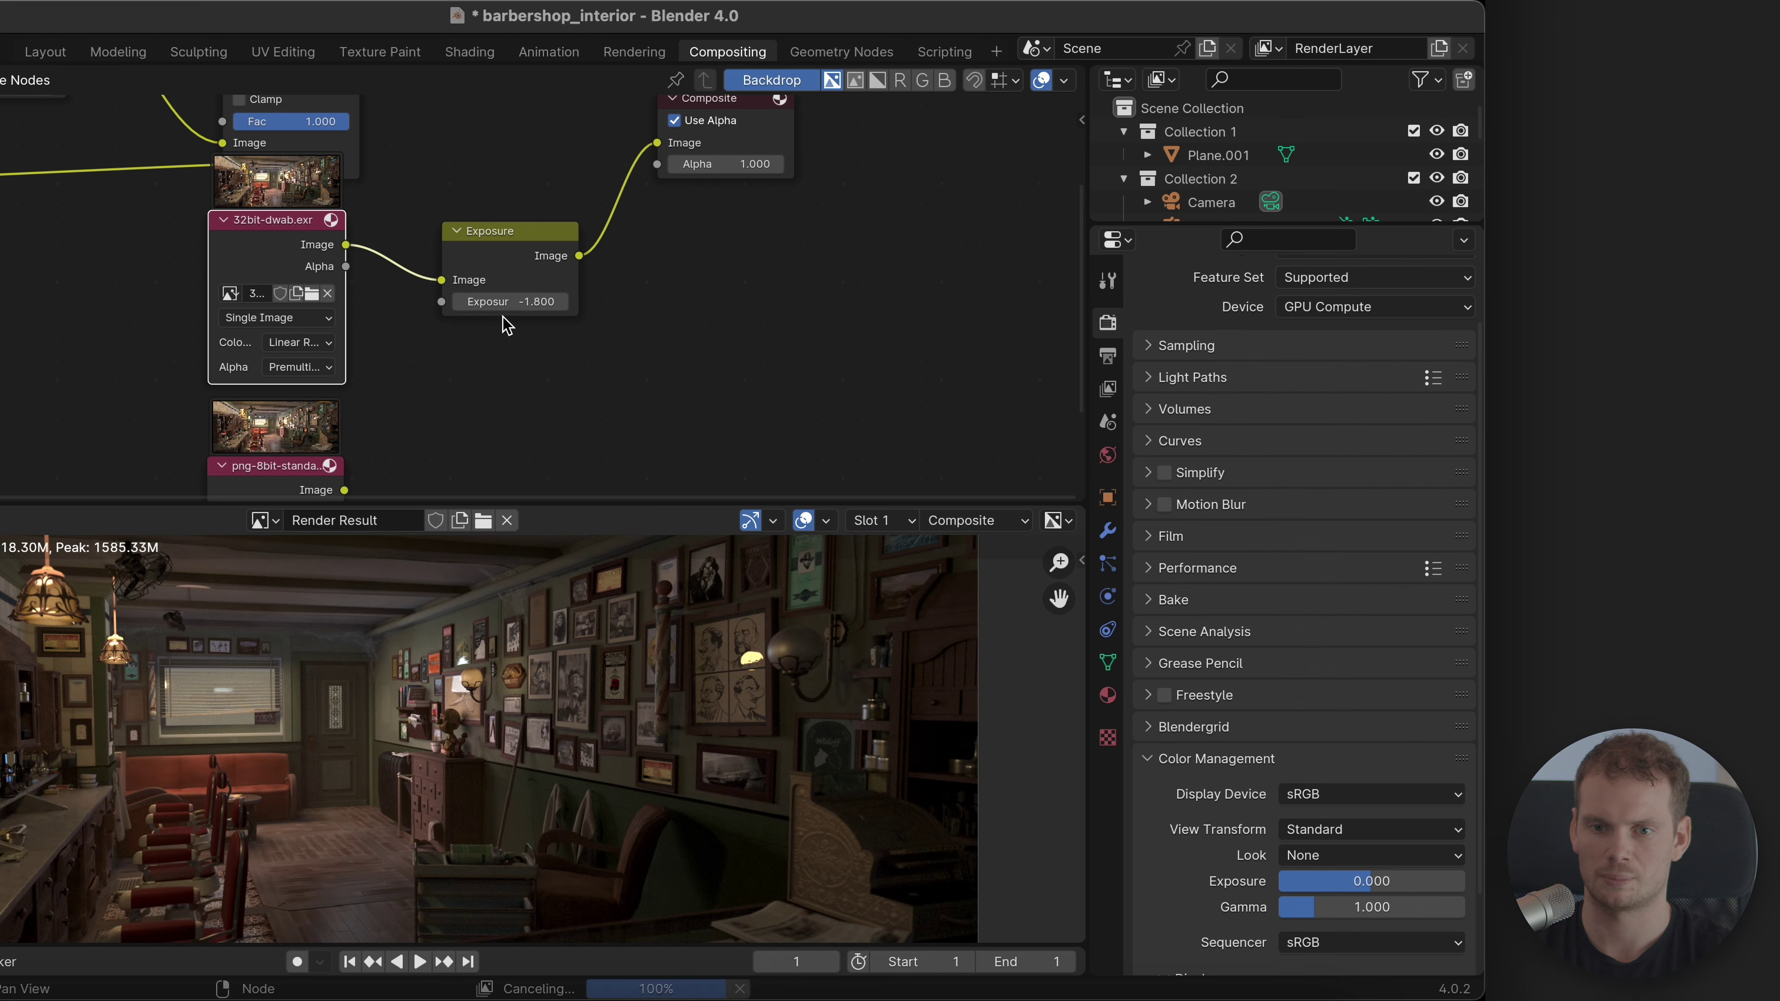
{"action": "left_click", "coordinate": [508, 305]}
{"action": "key", "text": "Return"}
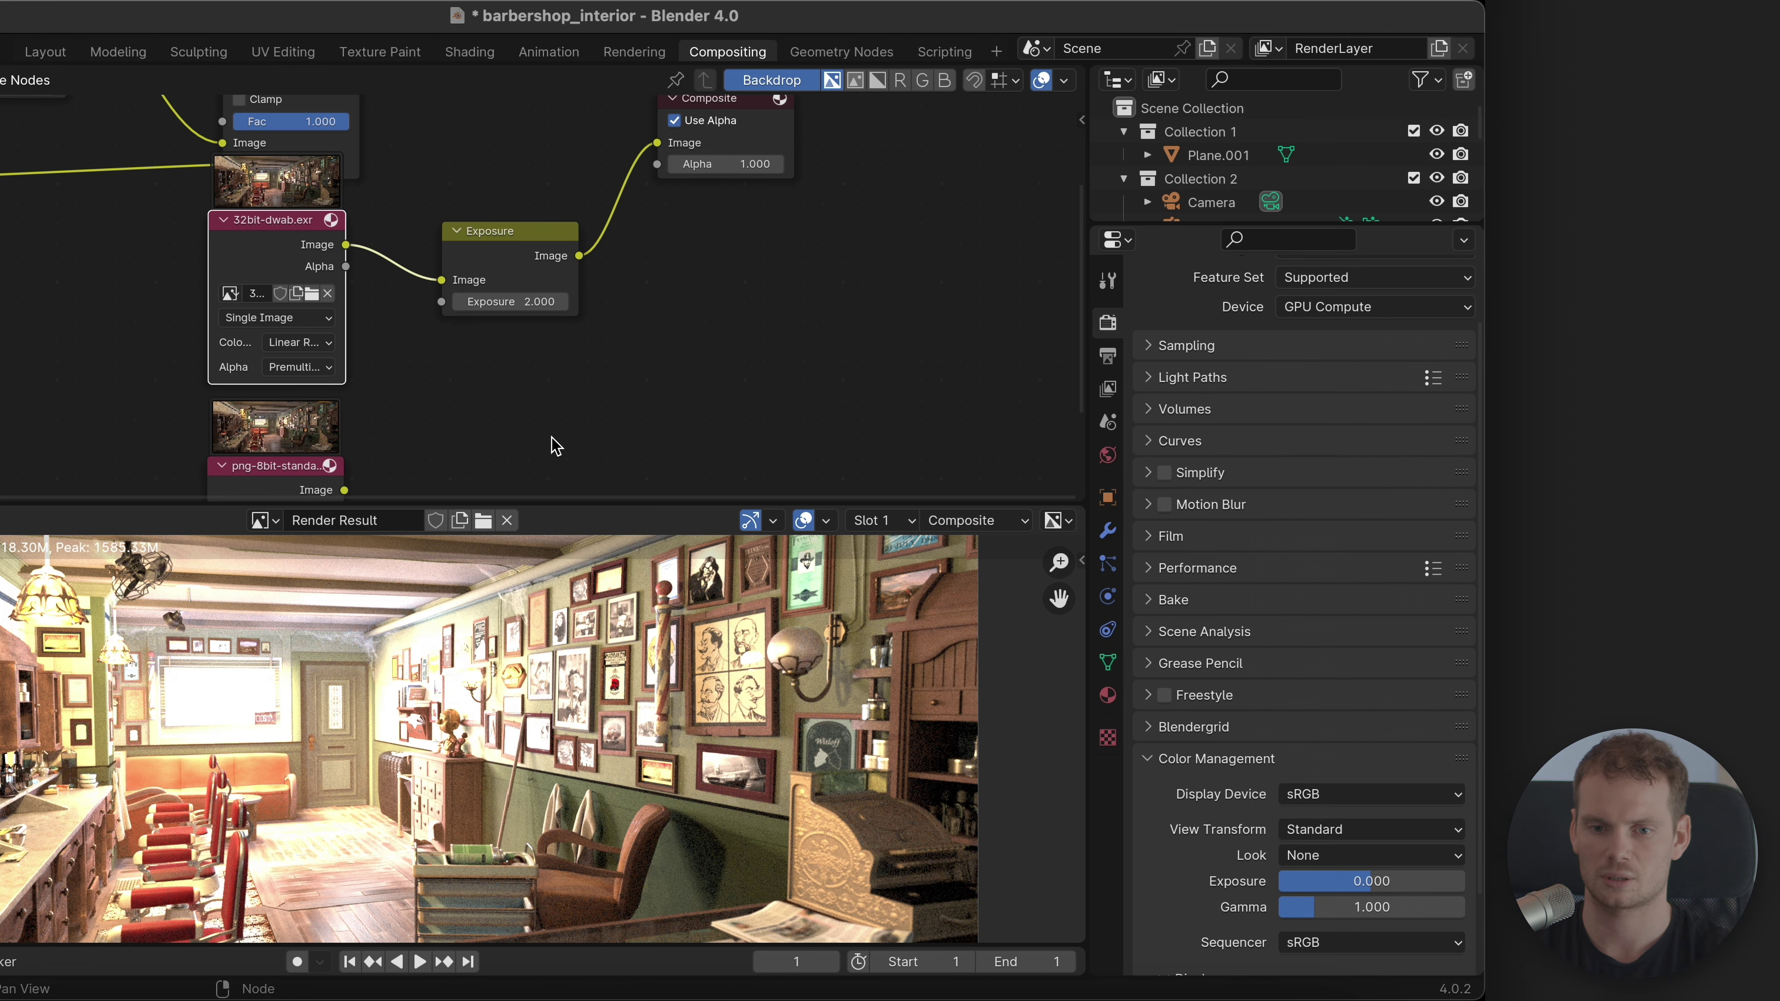
{"action": "left_click", "coordinate": [512, 303]}
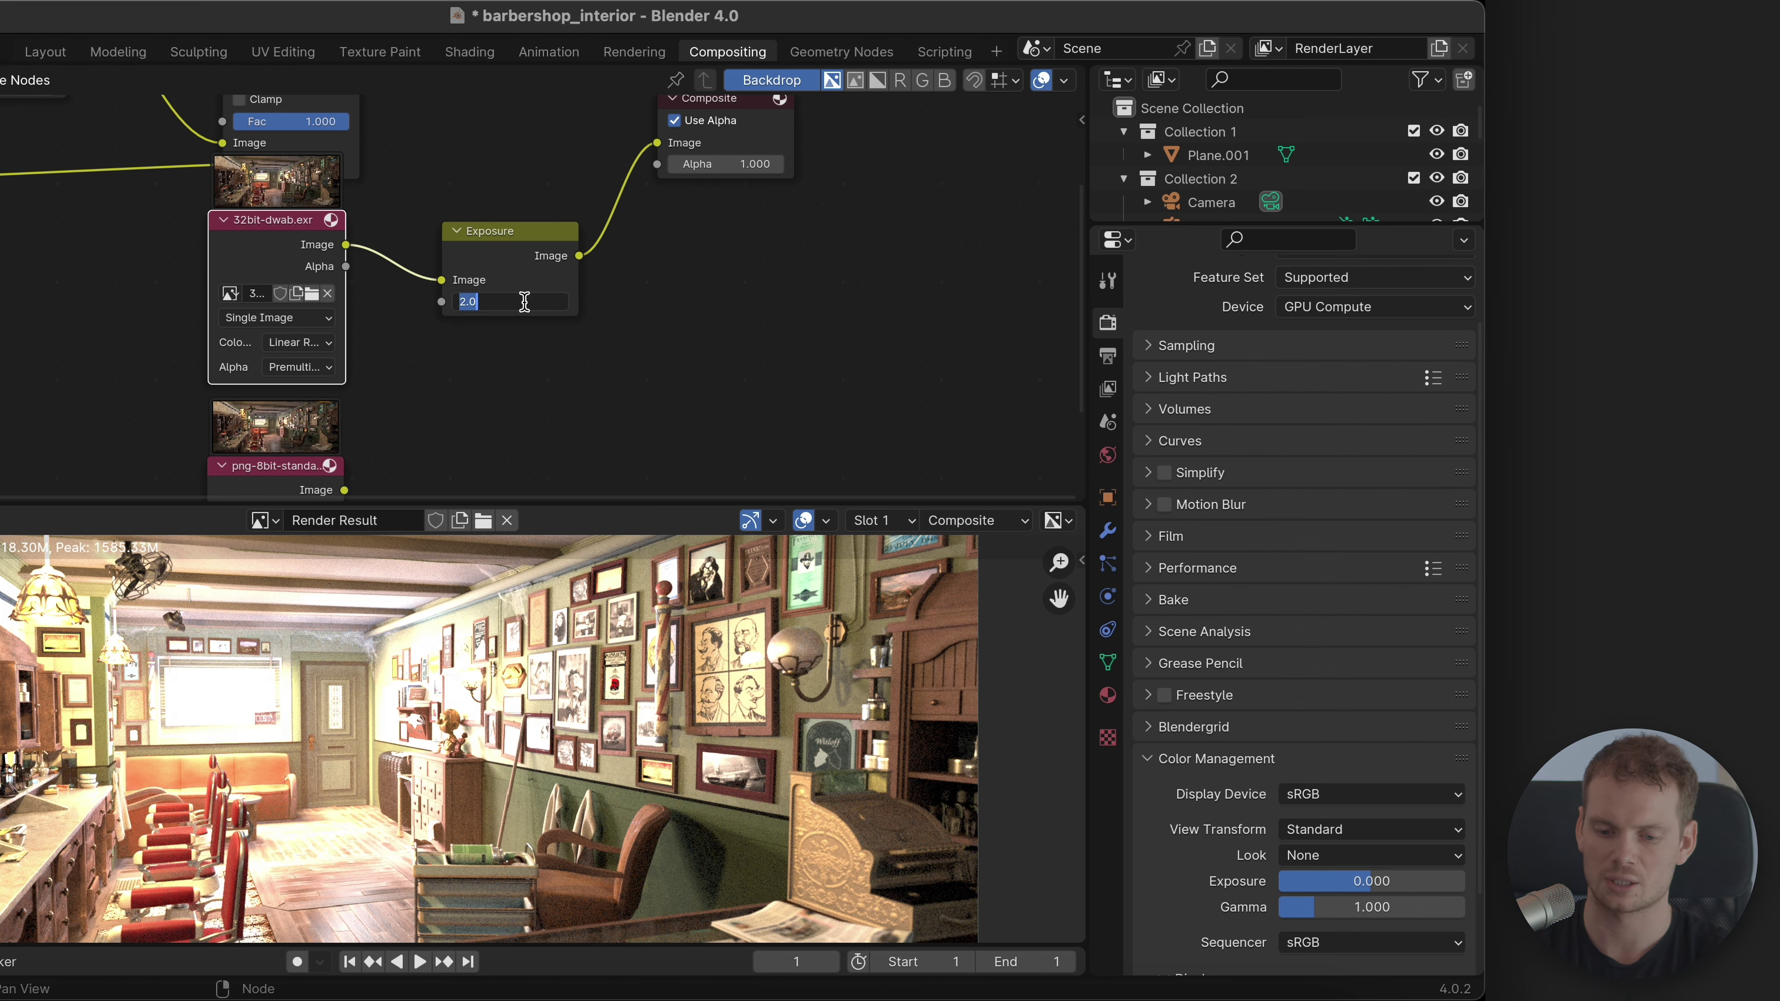
{"action": "key", "text": "Return"}
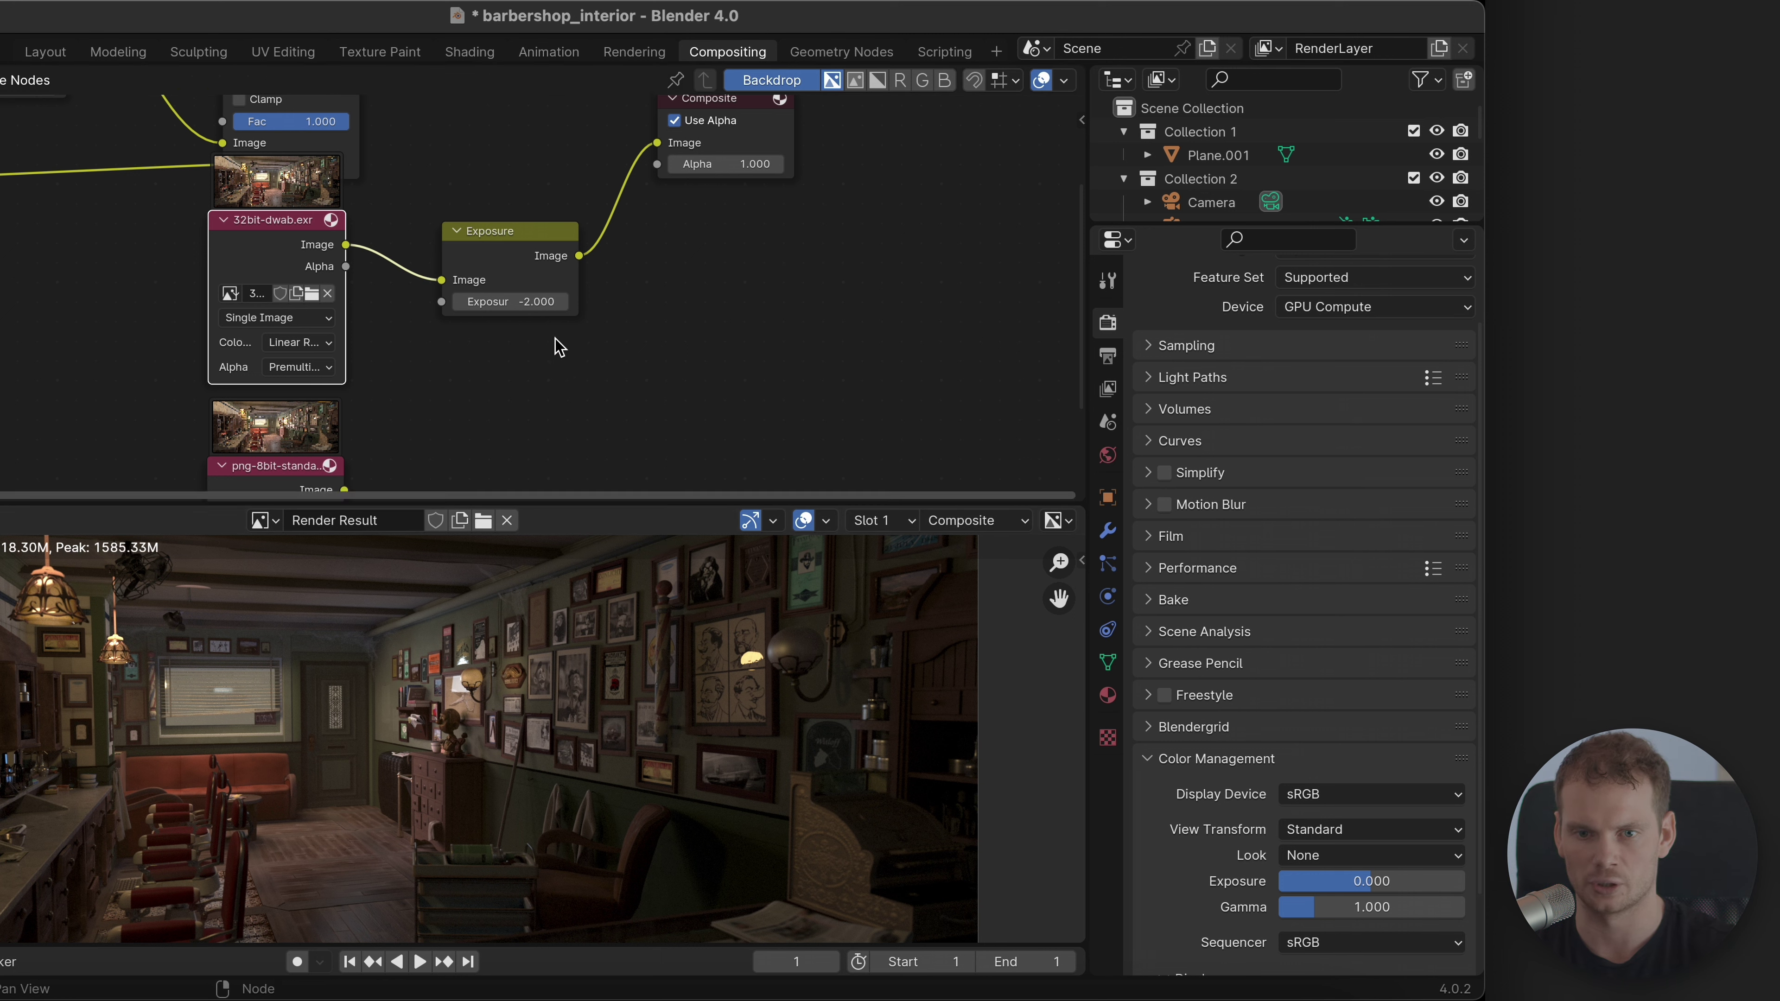
Step: Alternate the Exposure input between the png-8bit-standard.png and 32bit-dwab.exr images to compare their darkened highlights, finishing on the PNG
{"action": "scroll", "coordinate": [300, 429], "scroll_direction": "down", "scroll_amount": 3}
{"action": "left_click_drag", "start_coordinate": [254, 391], "coordinate": [428, 178]}
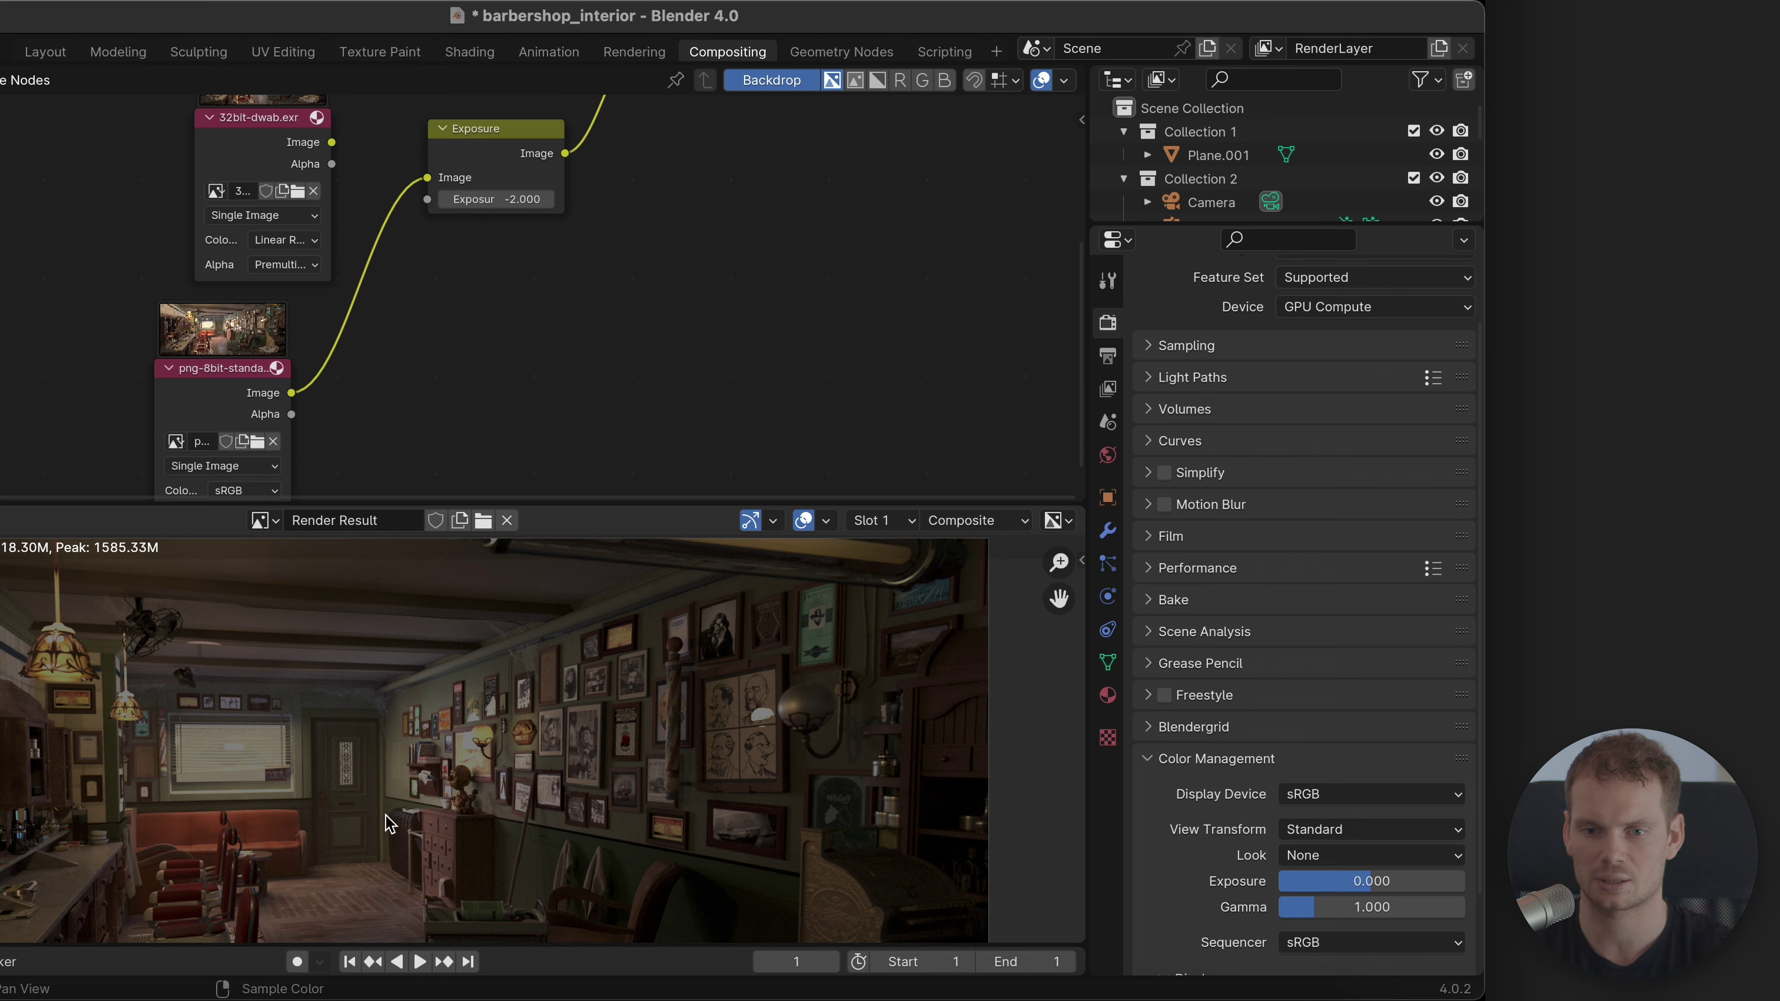
{"action": "left_click_drag", "start_coordinate": [259, 151], "coordinate": [428, 177]}
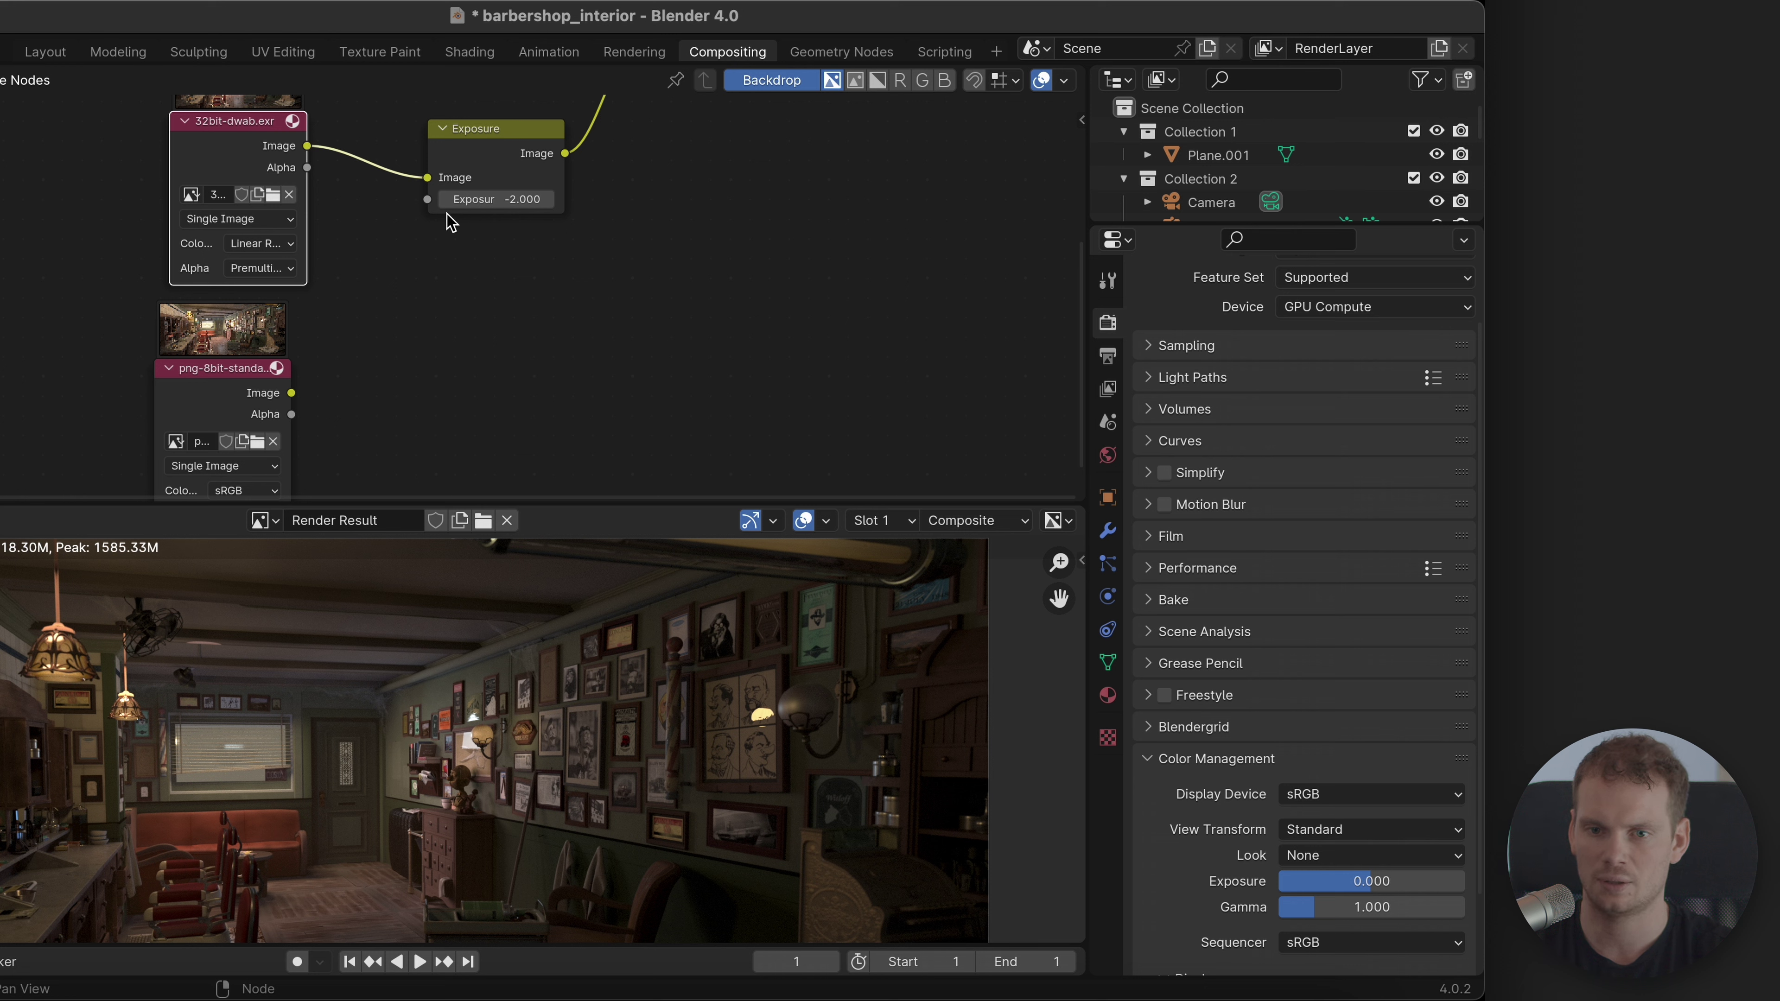
{"action": "middle_click_drag", "start_coordinate": [450, 278], "coordinate": [297, 330]}
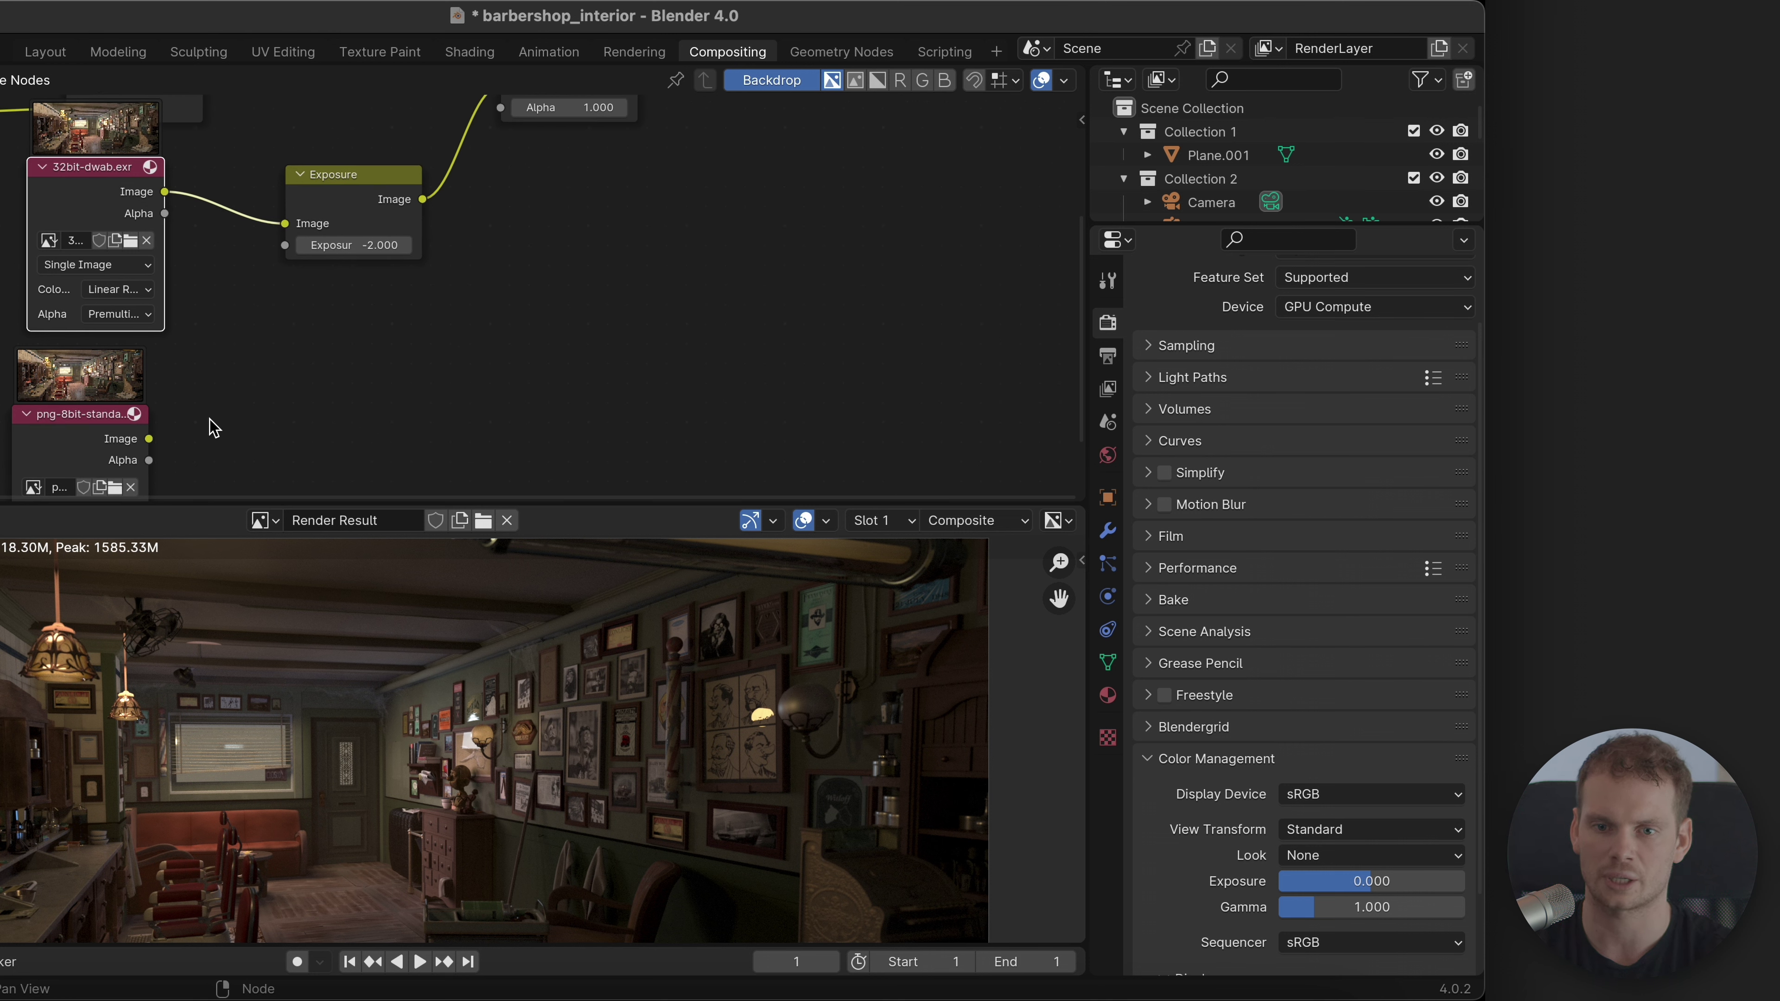
{"action": "left_click_drag", "start_coordinate": [149, 439], "coordinate": [285, 223]}
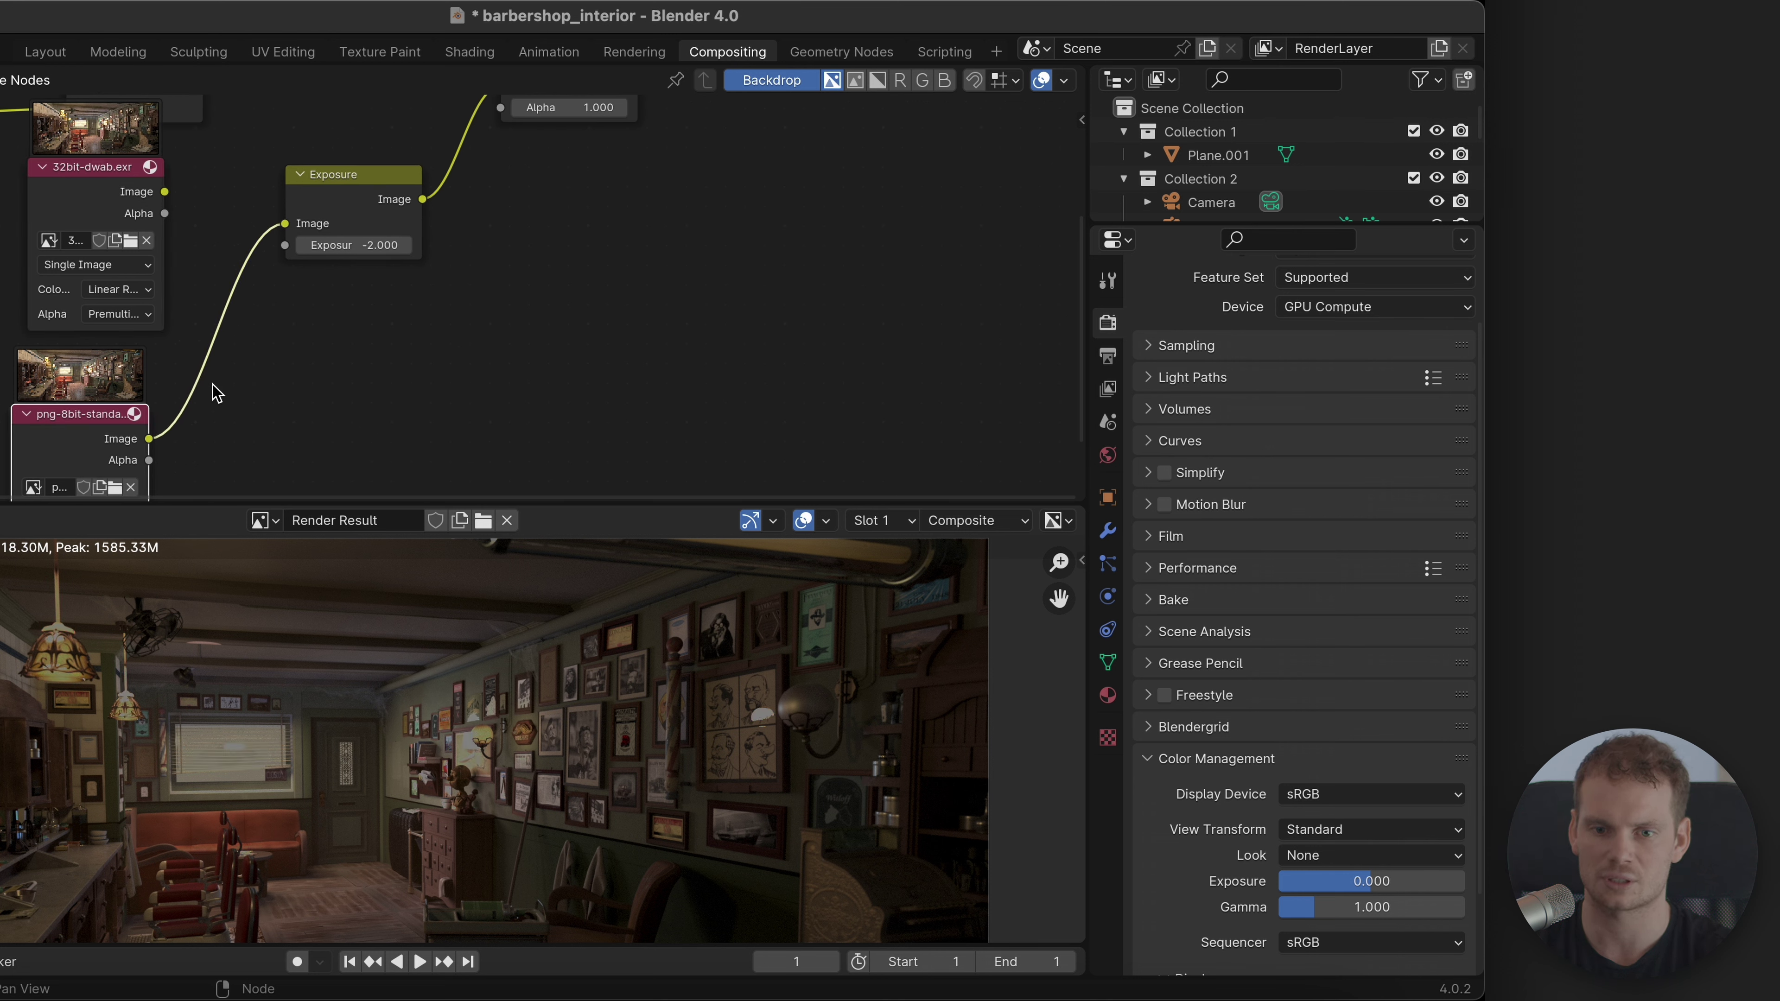
{"action": "left_click", "coordinate": [60, 193]}
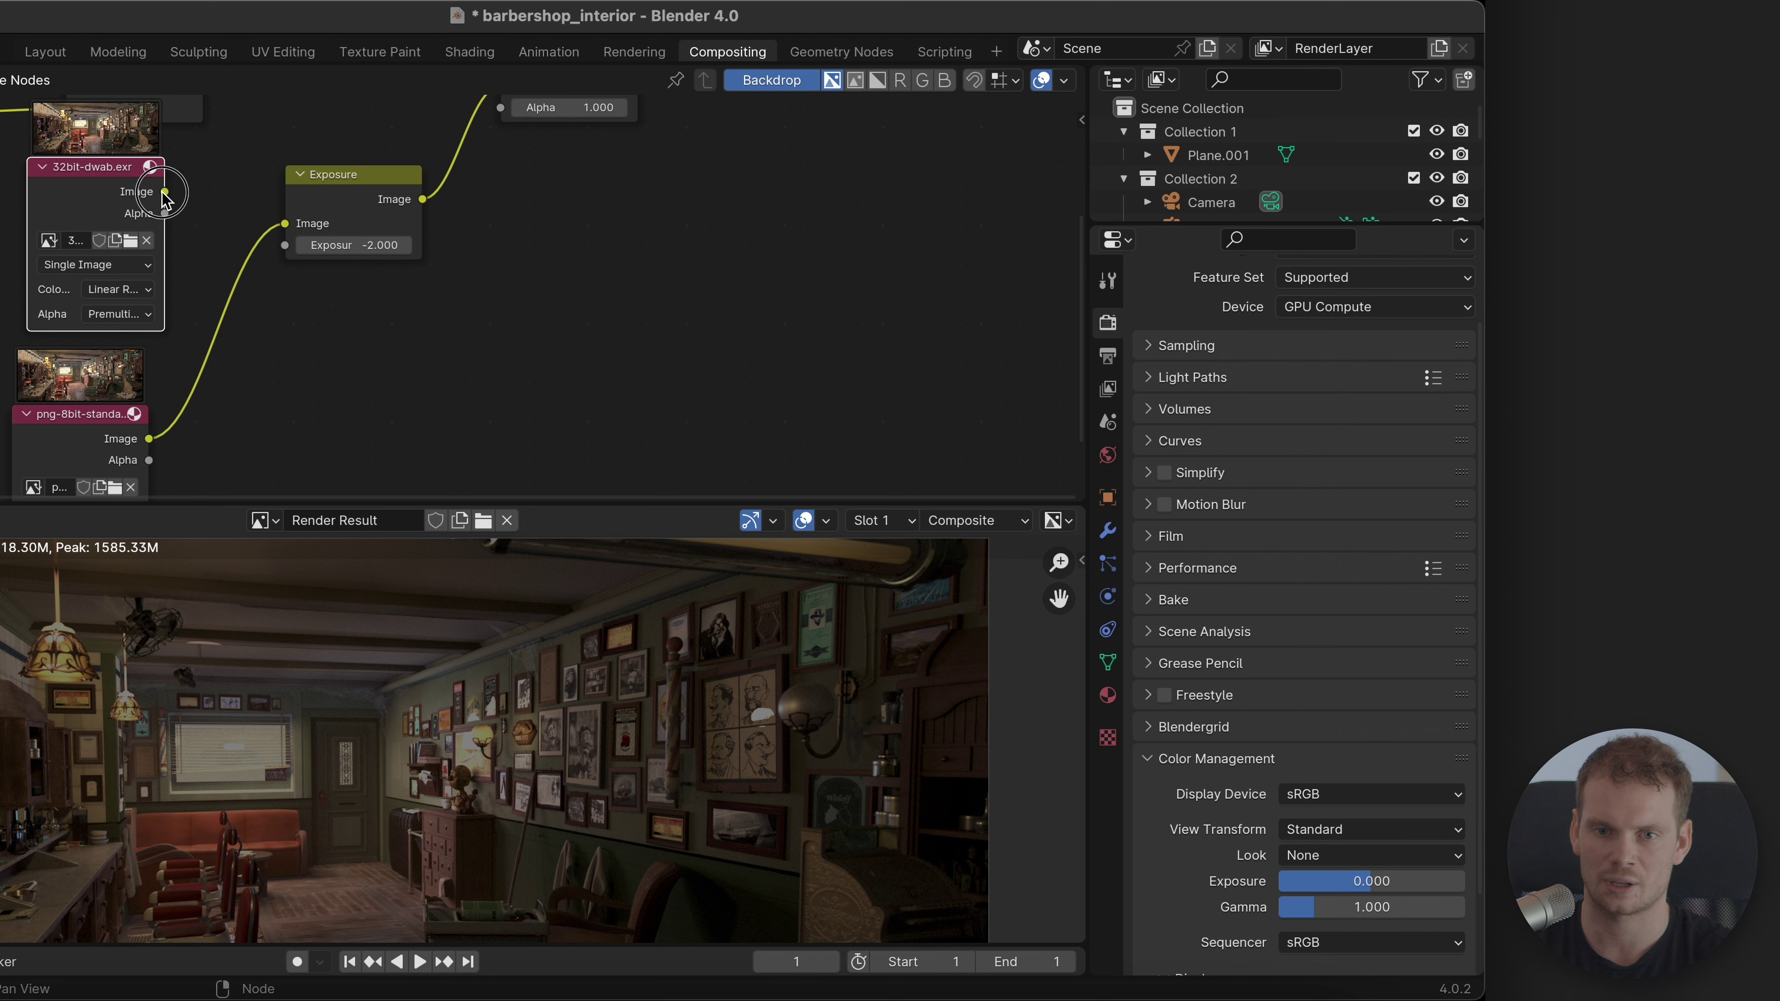
{"action": "left_click_drag", "start_coordinate": [164, 192], "coordinate": [260, 225]}
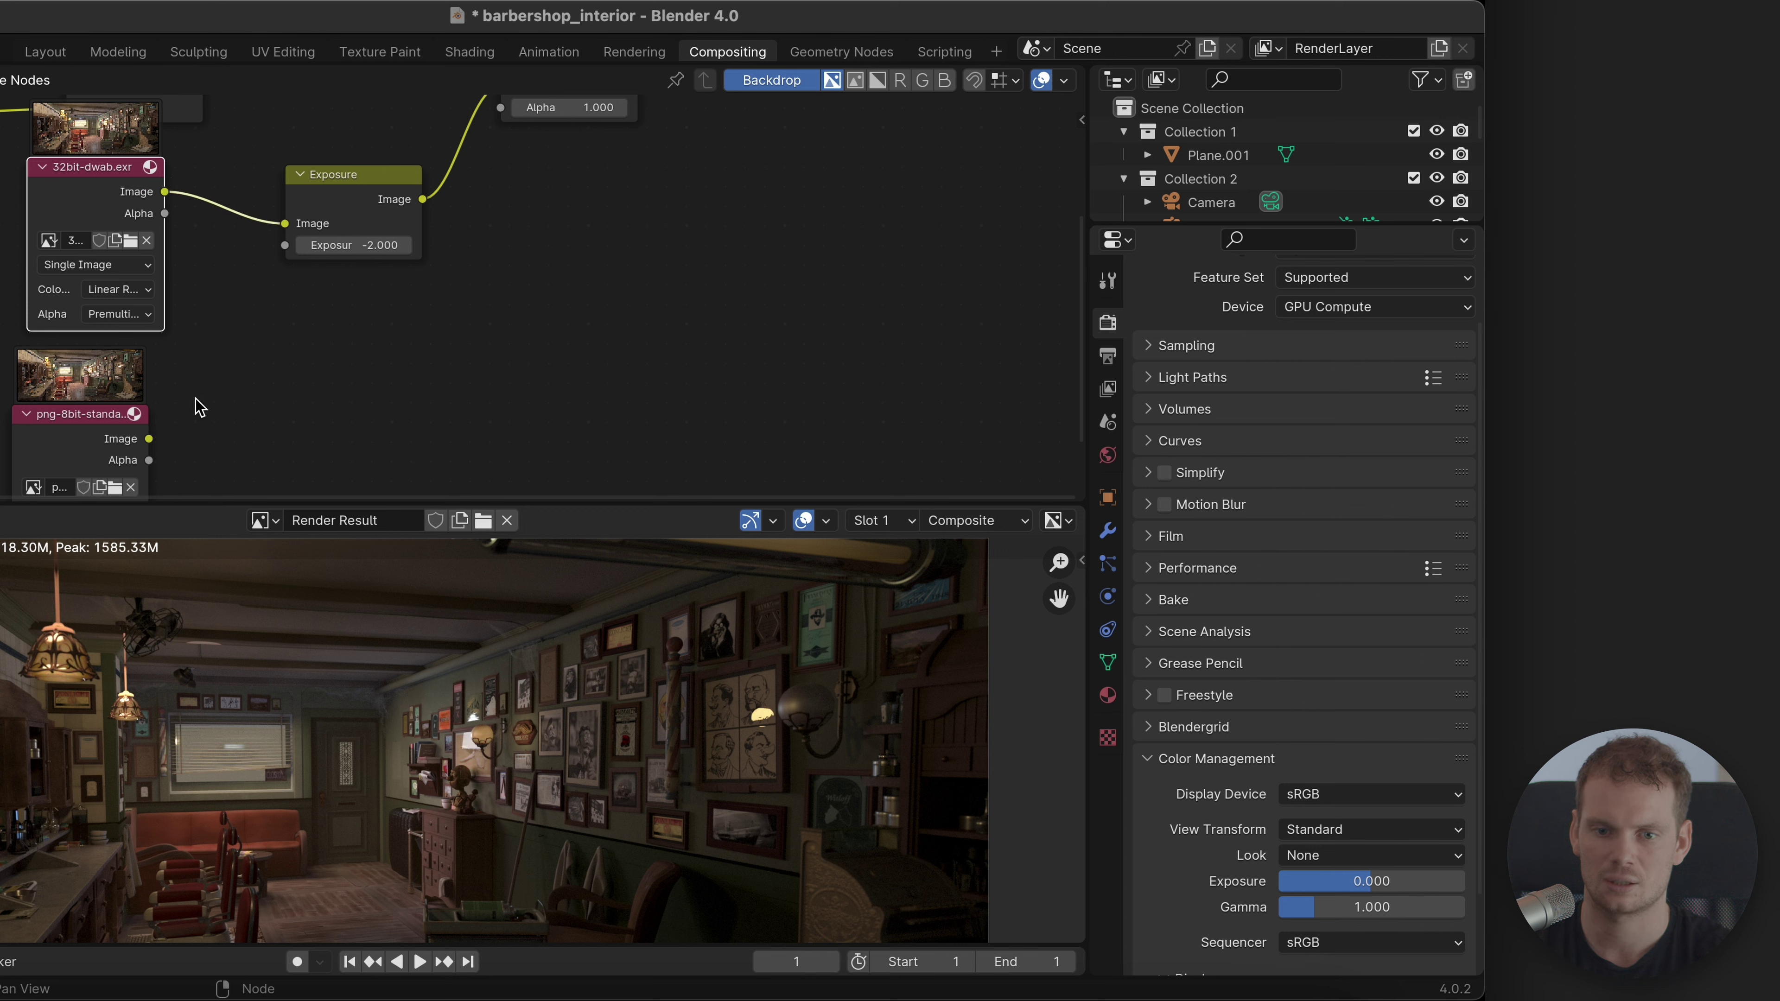
{"action": "left_click", "coordinate": [94, 429]}
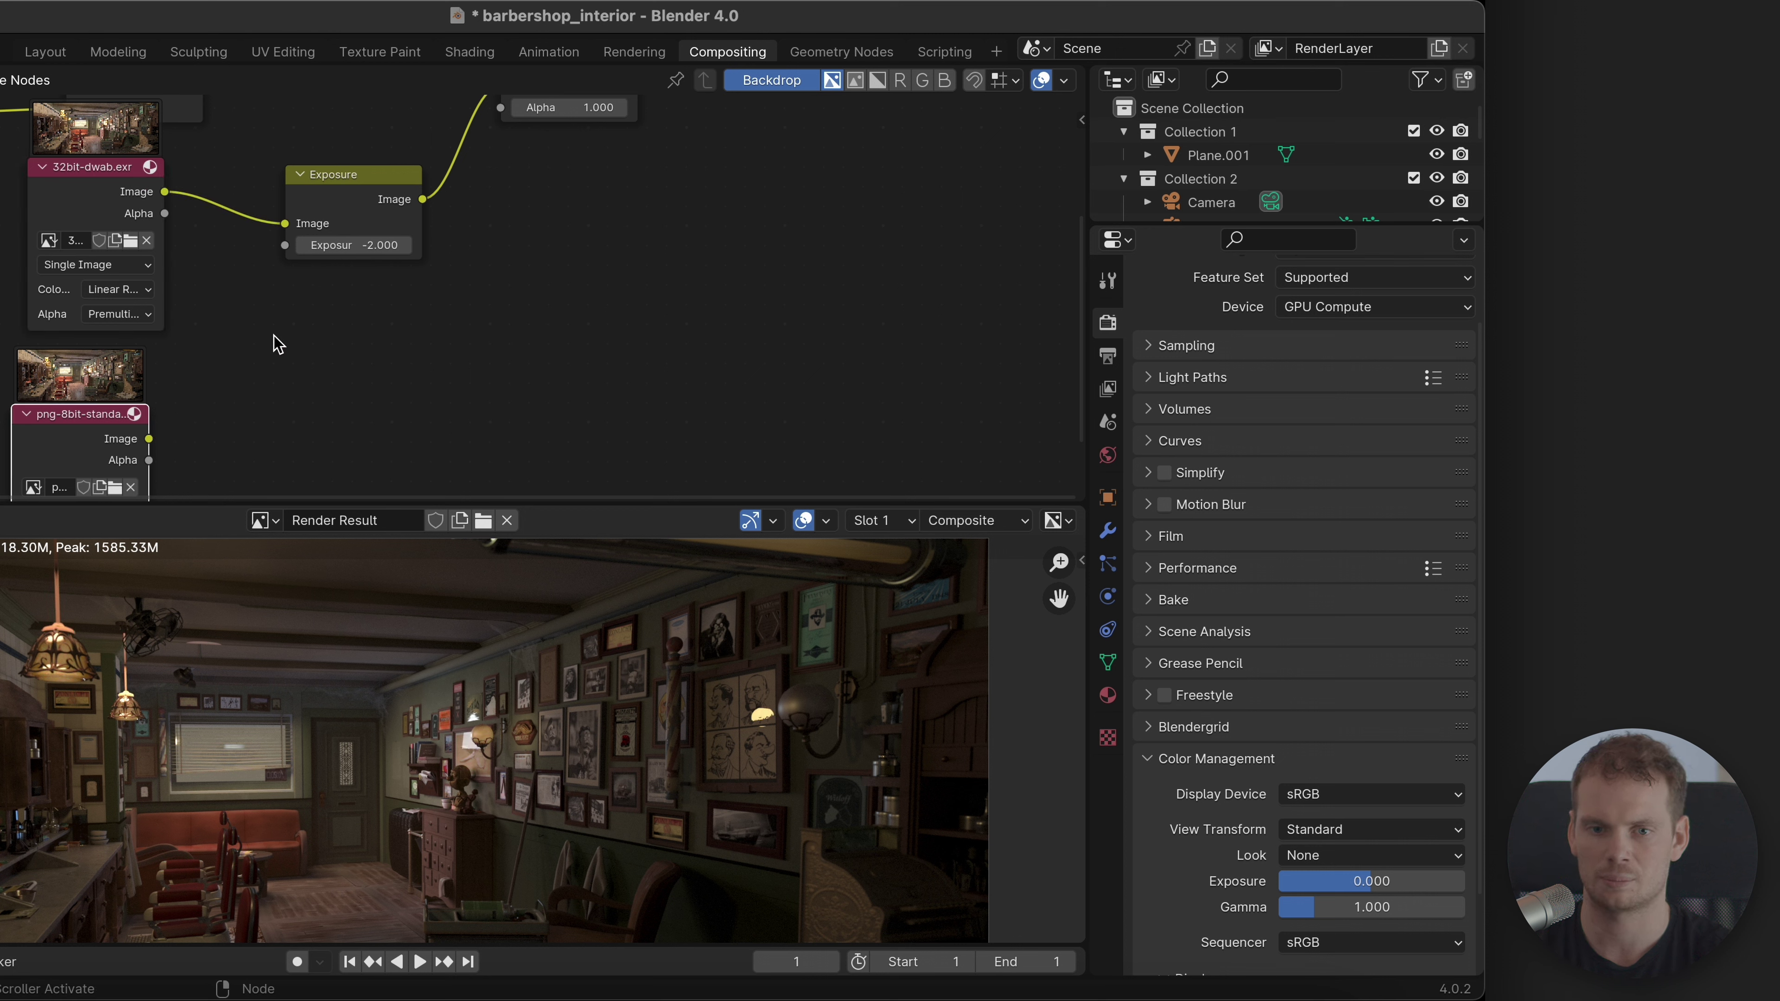
Step: Rearrange the Difference and 32bit-dwab.exr nodes, and feed the 32bit-zip.exr and 32bit-dwab.exr images into the two Difference inputs
{"action": "scroll", "coordinate": [386, 239], "scroll_direction": "up", "scroll_amount": 5}
{"action": "scroll", "coordinate": [385, 239], "scroll_direction": "left", "scroll_amount": 3}
{"action": "left_click_drag", "start_coordinate": [313, 228], "coordinate": [460, 168]}
{"action": "scroll", "coordinate": [393, 224], "scroll_direction": "up", "scroll_amount": 1}
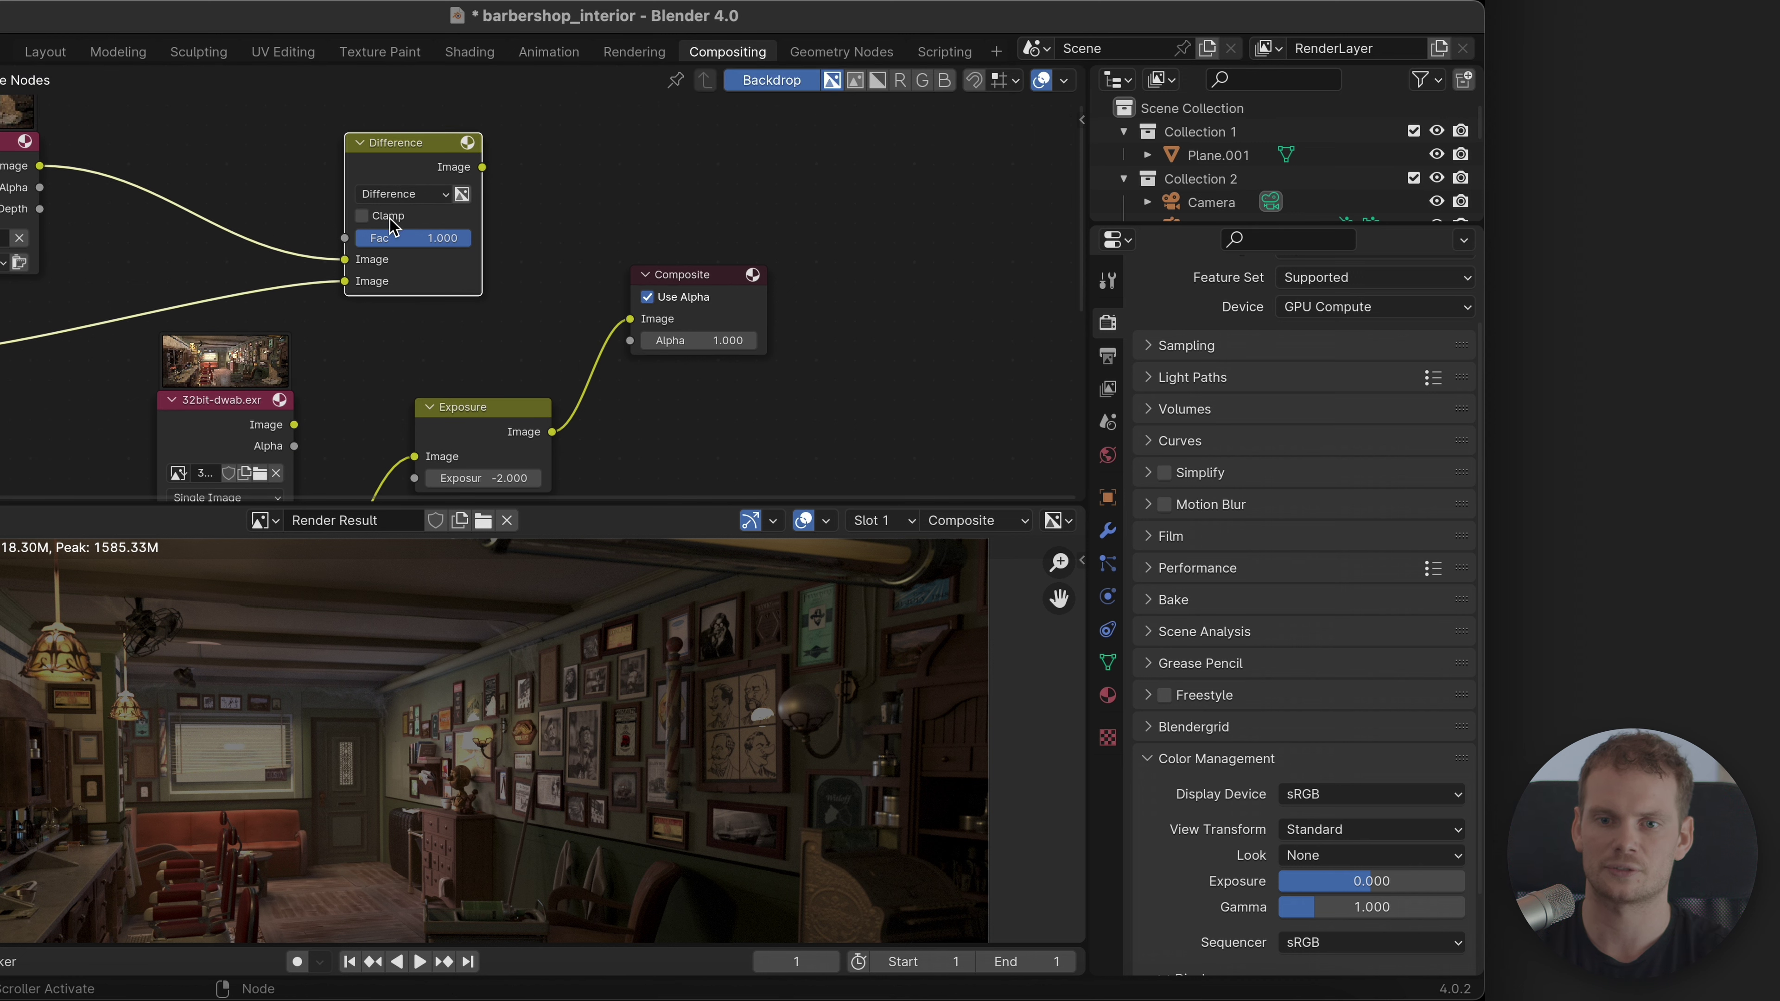
{"action": "scroll", "coordinate": [84, 269], "scroll_direction": "up", "scroll_amount": 3}
{"action": "scroll", "coordinate": [84, 269], "scroll_direction": "left", "scroll_amount": 1}
{"action": "left_click_drag", "start_coordinate": [4, 242], "coordinate": [170, 300]}
{"action": "scroll", "coordinate": [292, 449], "scroll_direction": "down", "scroll_amount": 5}
{"action": "middle_click_drag", "start_coordinate": [278, 341], "coordinate": [175, 473]}
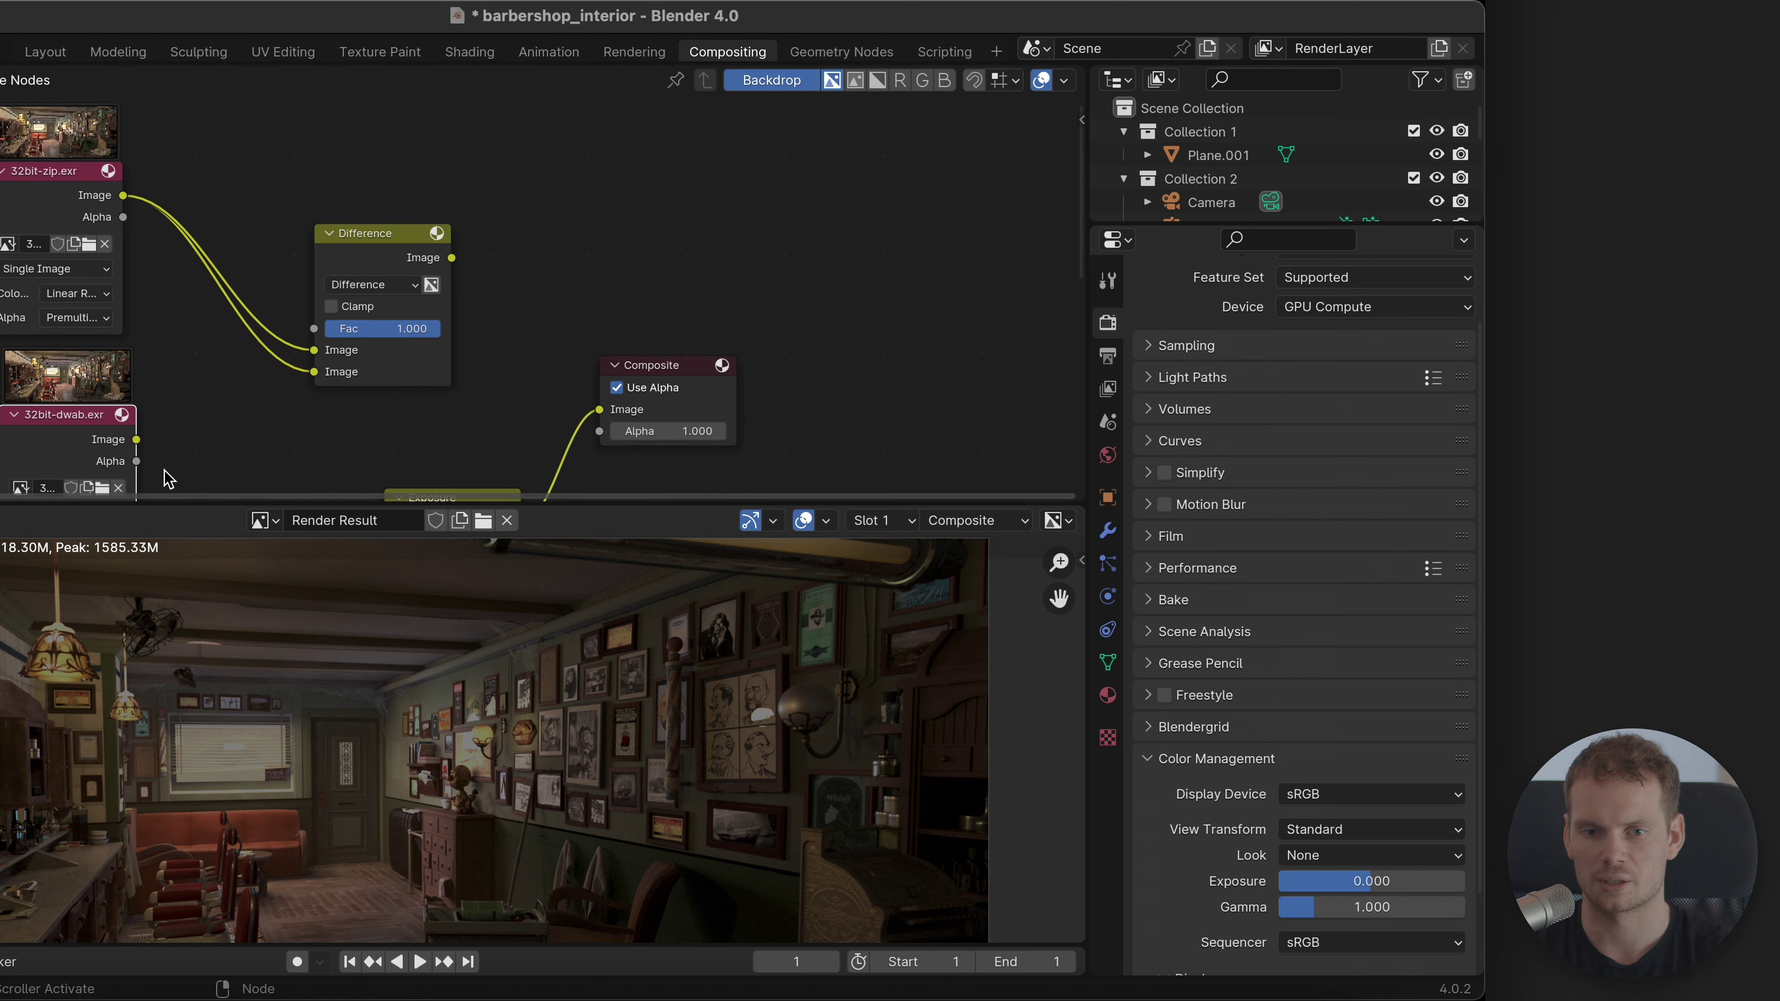
{"action": "left_click_drag", "start_coordinate": [136, 439], "coordinate": [313, 372]}
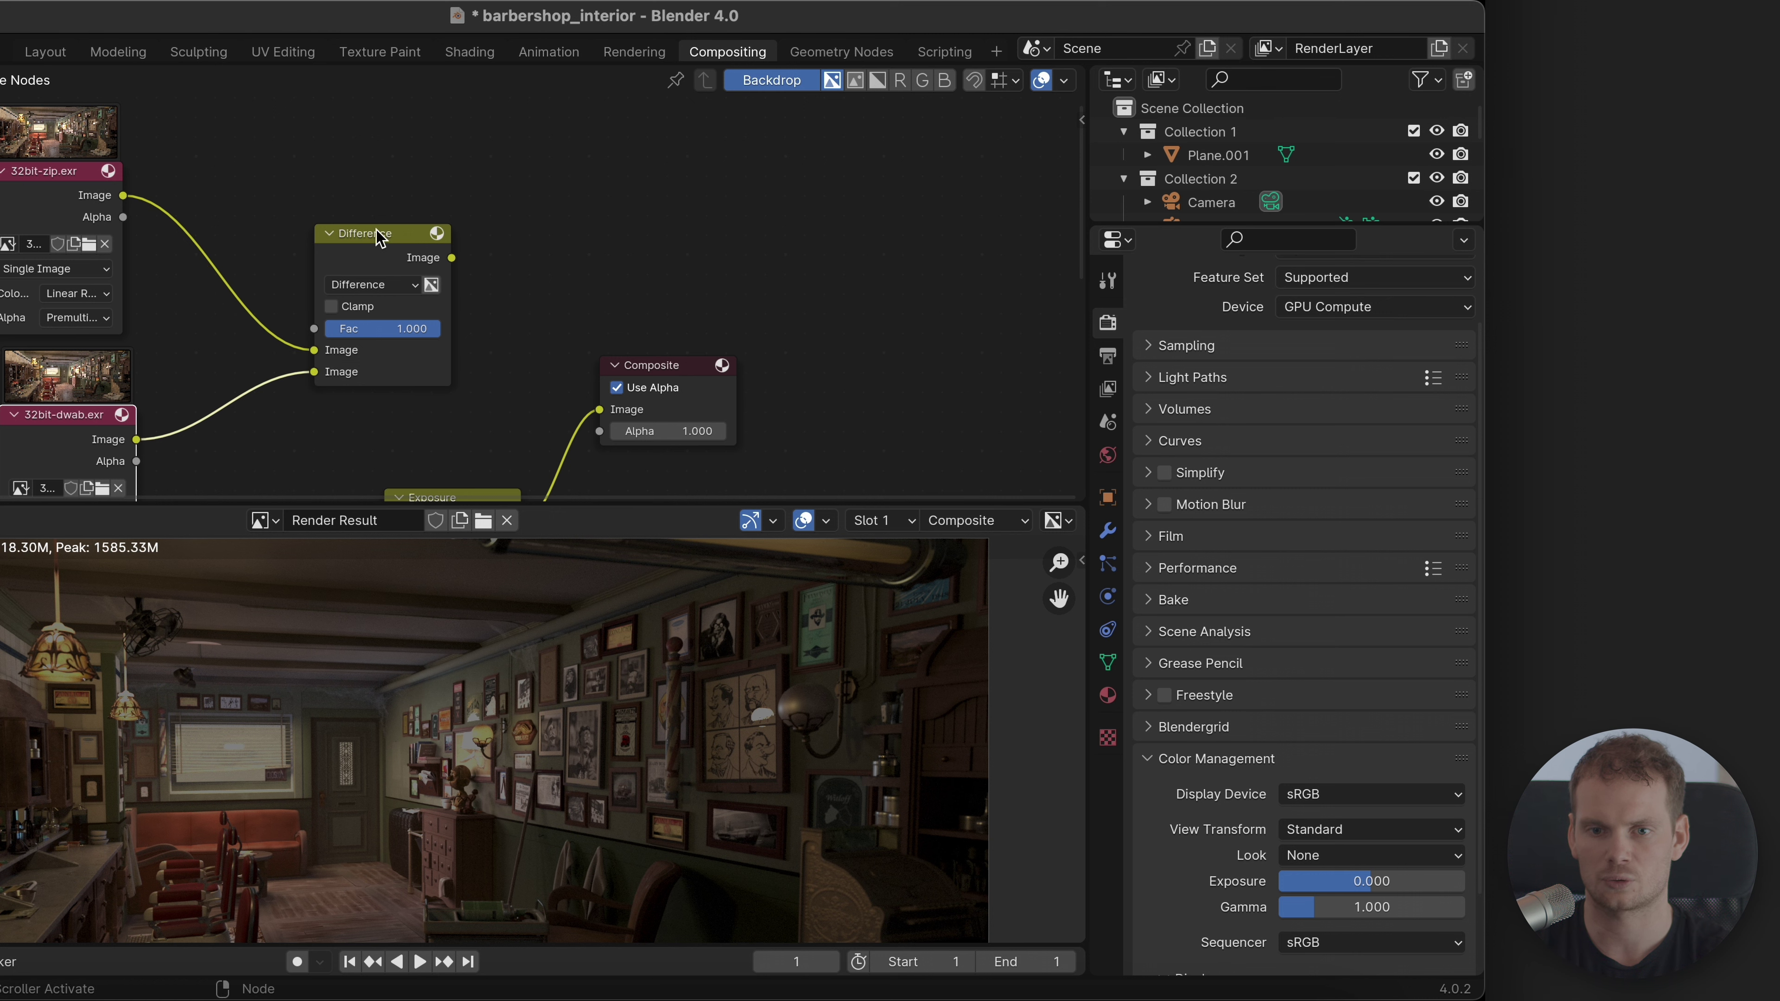
Step: Connect the Difference output to Composite and examine the render for compression differences between the two EXR files
{"action": "left_click_drag", "start_coordinate": [381, 226], "coordinate": [600, 409]}
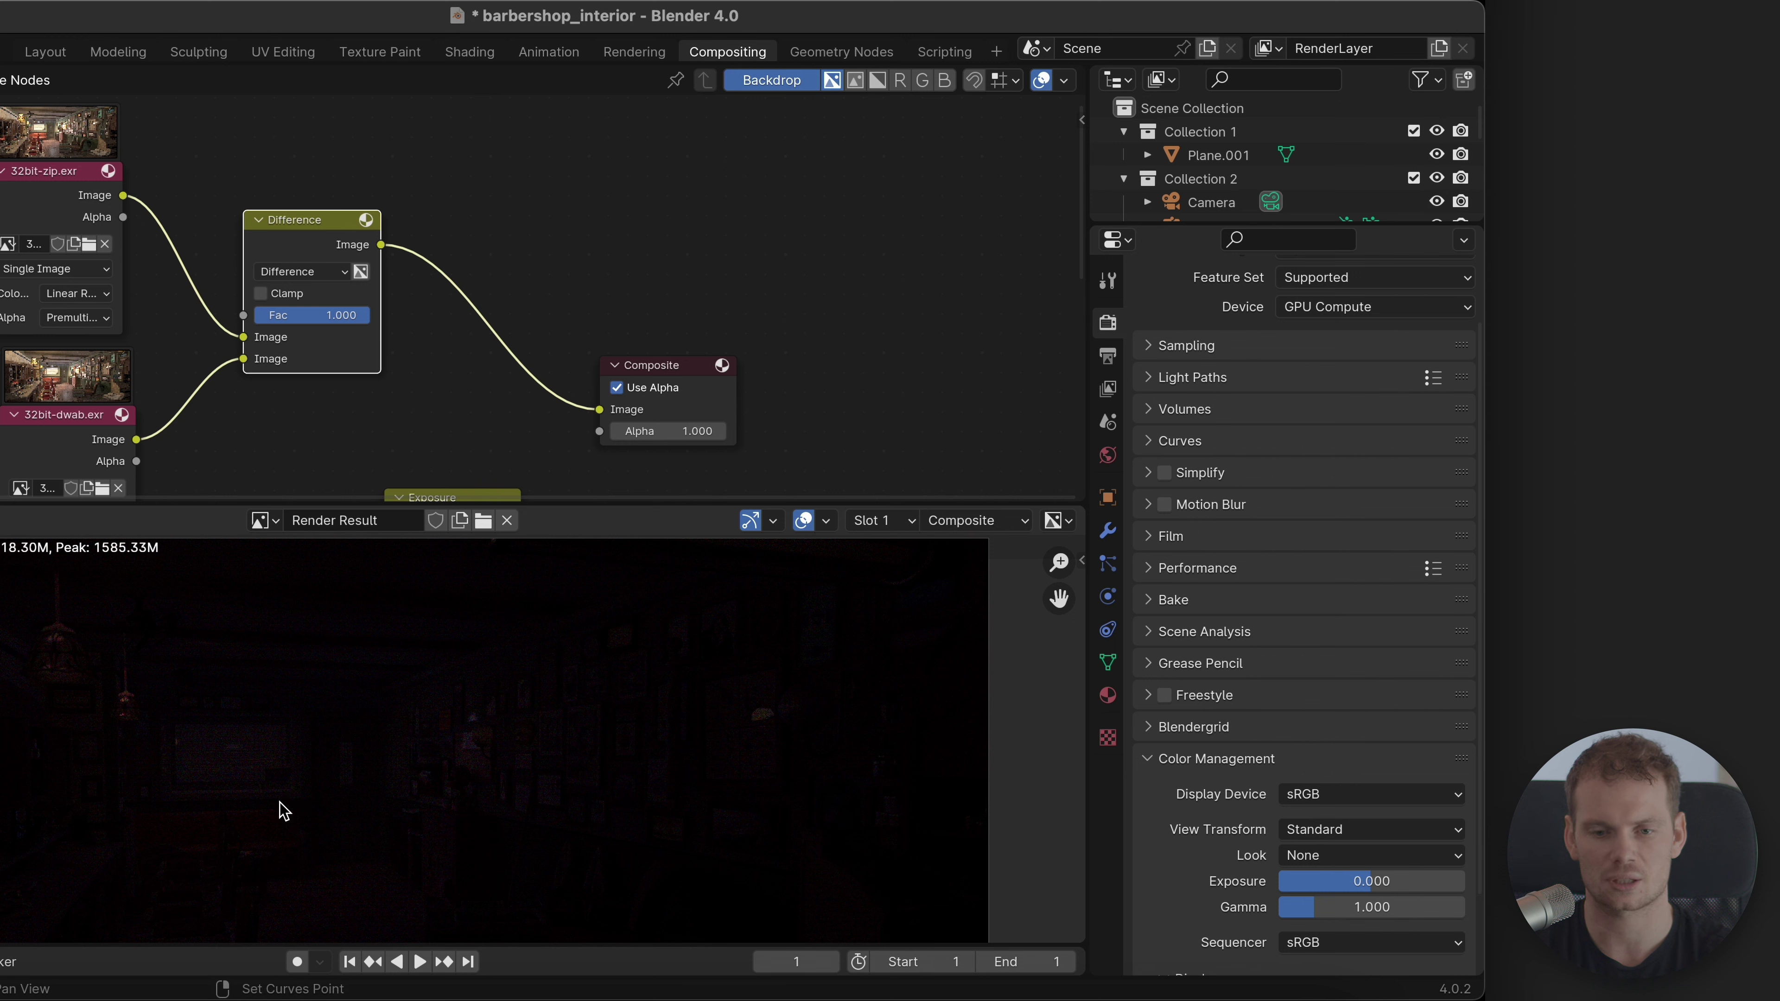
{"action": "left_click_drag", "start_coordinate": [221, 632], "coordinate": [225, 629]}
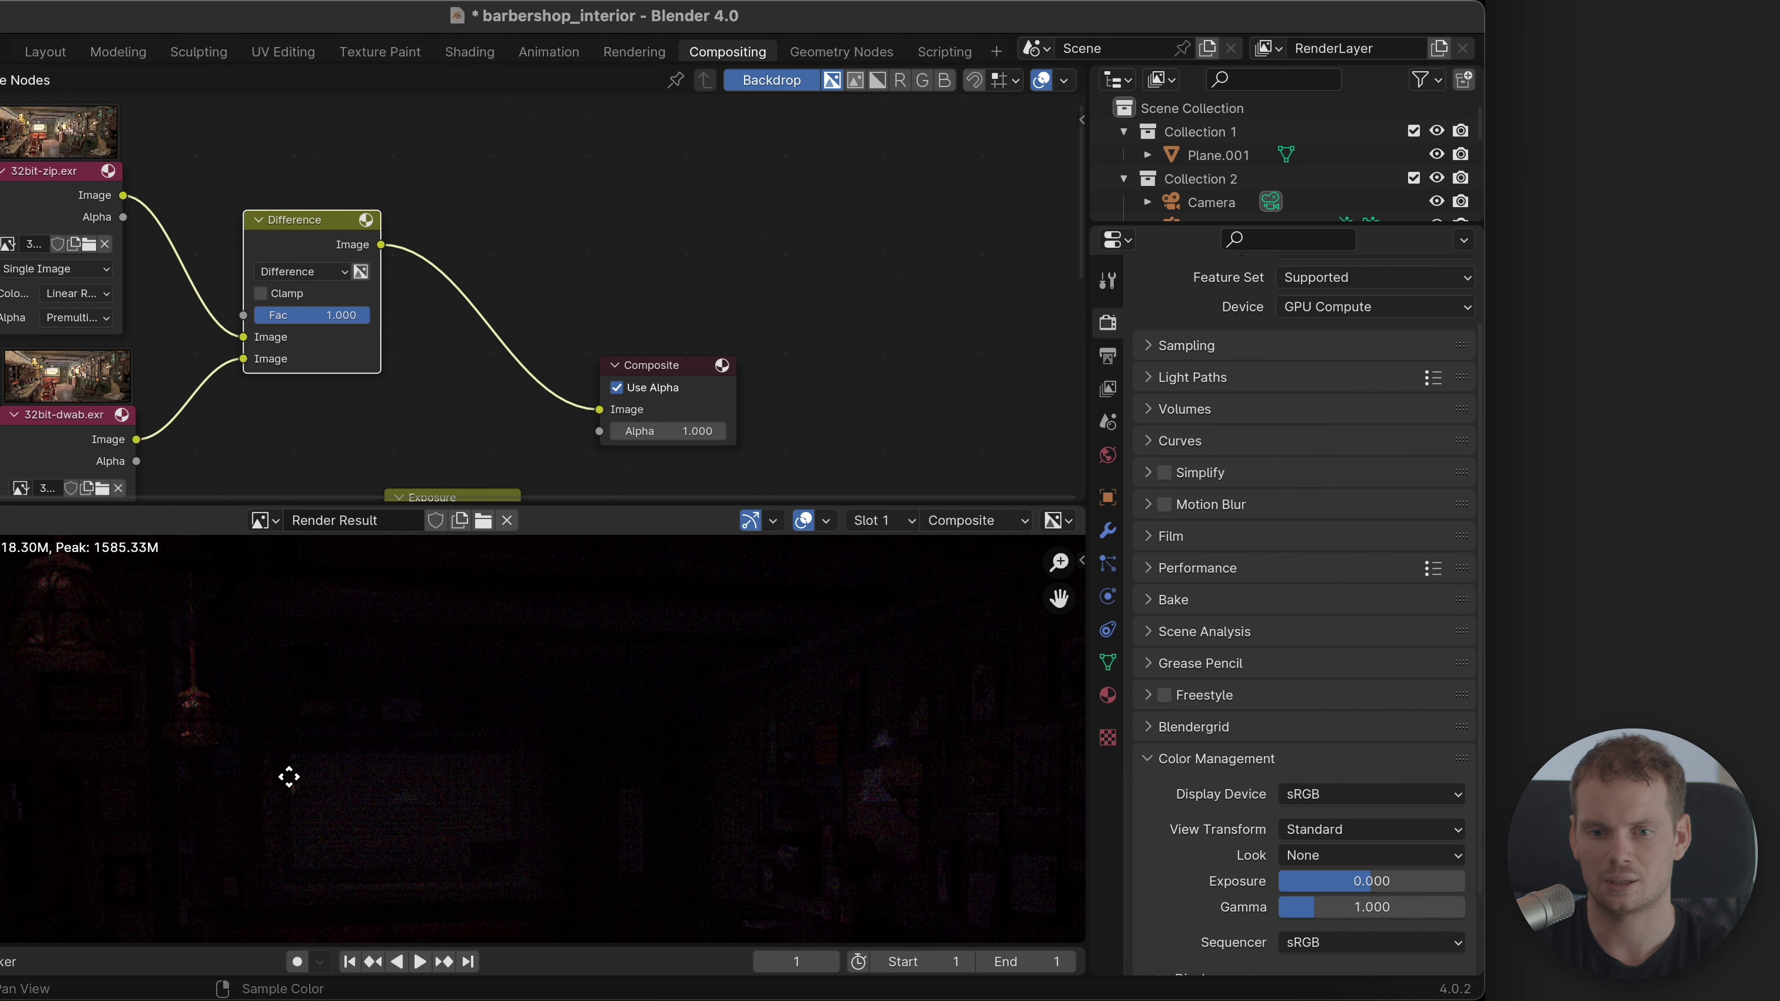
{"action": "left_click_drag", "start_coordinate": [230, 782], "coordinate": [667, 822]}
{"action": "scroll", "coordinate": [461, 258], "scroll_direction": "down", "scroll_amount": 5}
{"action": "scroll", "coordinate": [461, 258], "scroll_direction": "left", "scroll_amount": 4}
{"action": "scroll", "coordinate": [545, 316], "scroll_direction": "up", "scroll_amount": 3}
{"action": "scroll", "coordinate": [545, 316], "scroll_direction": "left", "scroll_amount": 5}
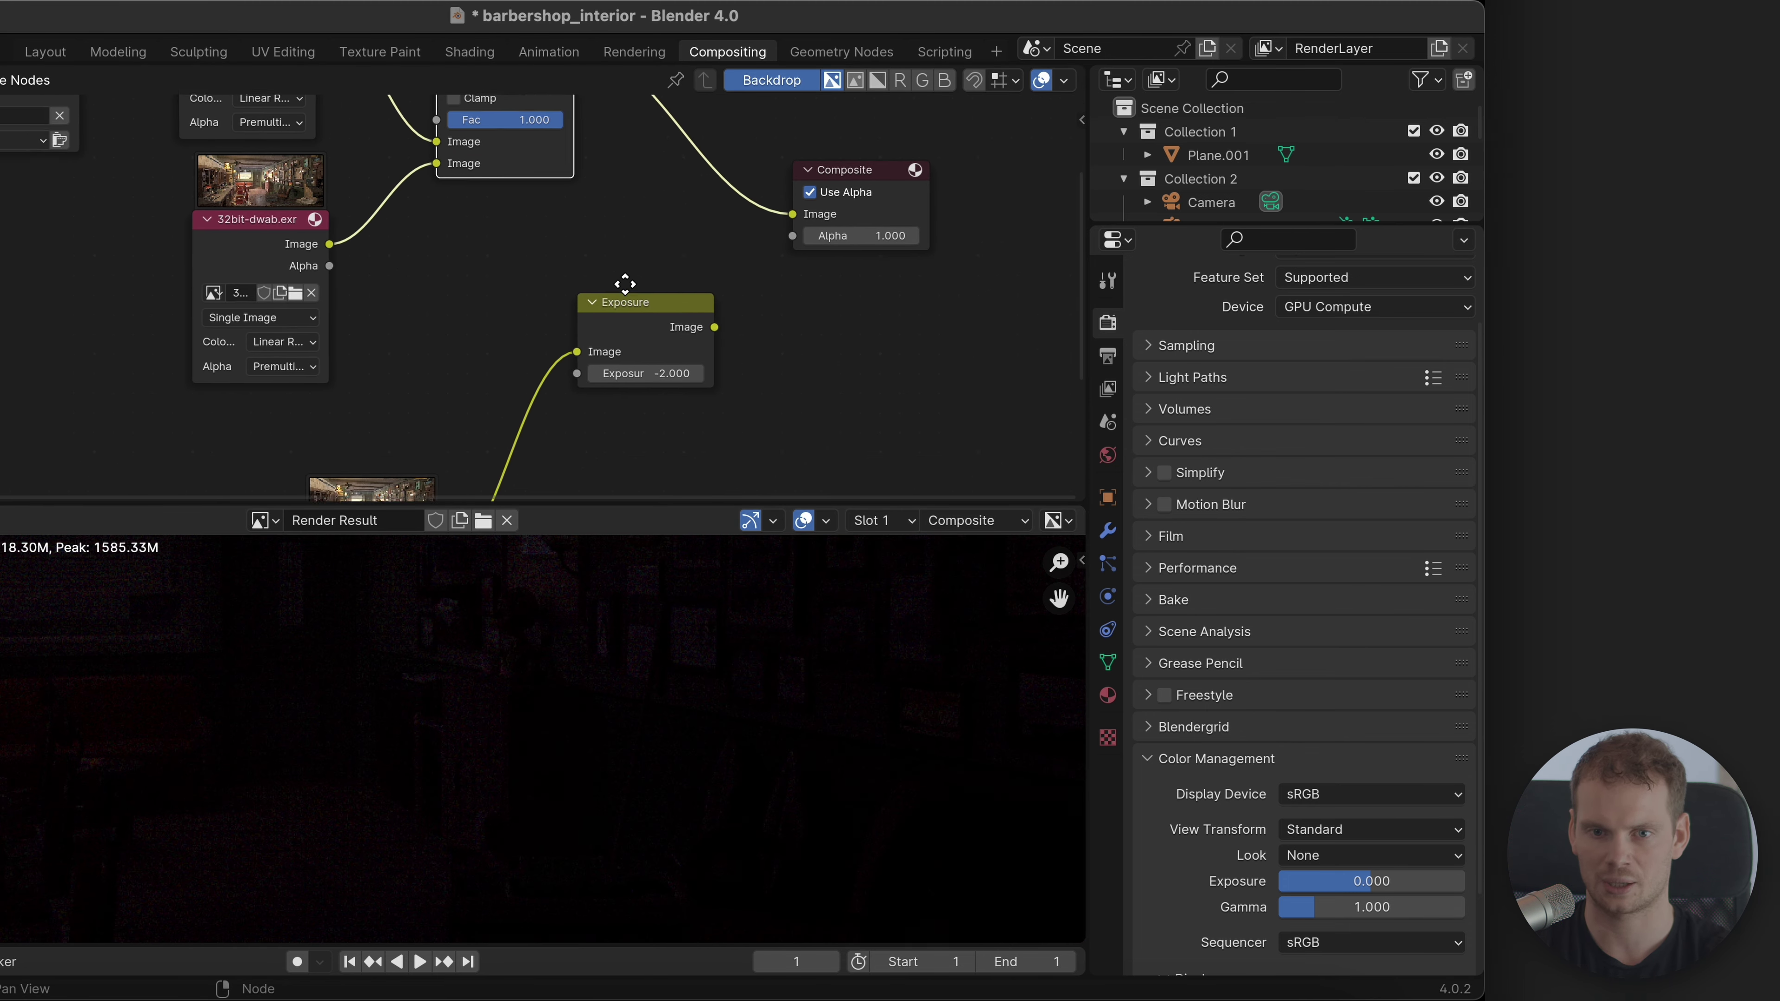
Step: Connect the Render Layers image to the first Difference input, and move the 32bit-zip.exr and 32bit-dwab.exr nodes aside
{"action": "scroll", "coordinate": [413, 179], "scroll_direction": "up", "scroll_amount": 3}
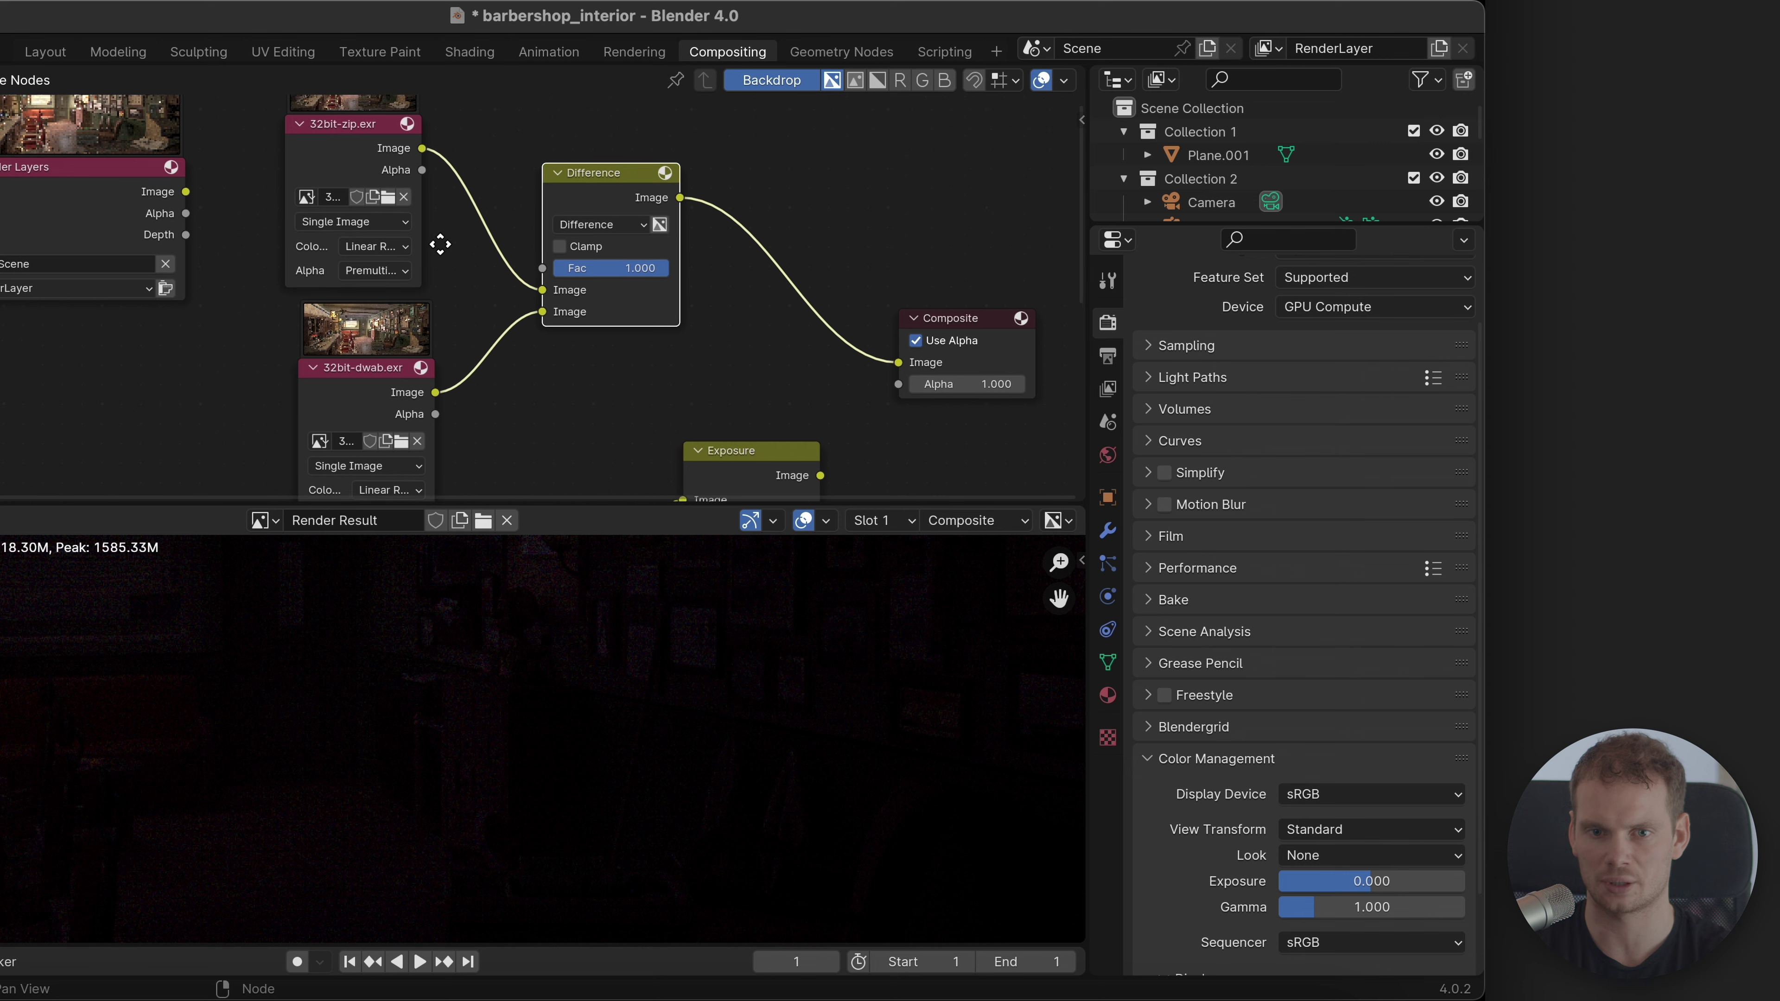
{"action": "left_click_drag", "start_coordinate": [190, 270], "coordinate": [547, 368]}
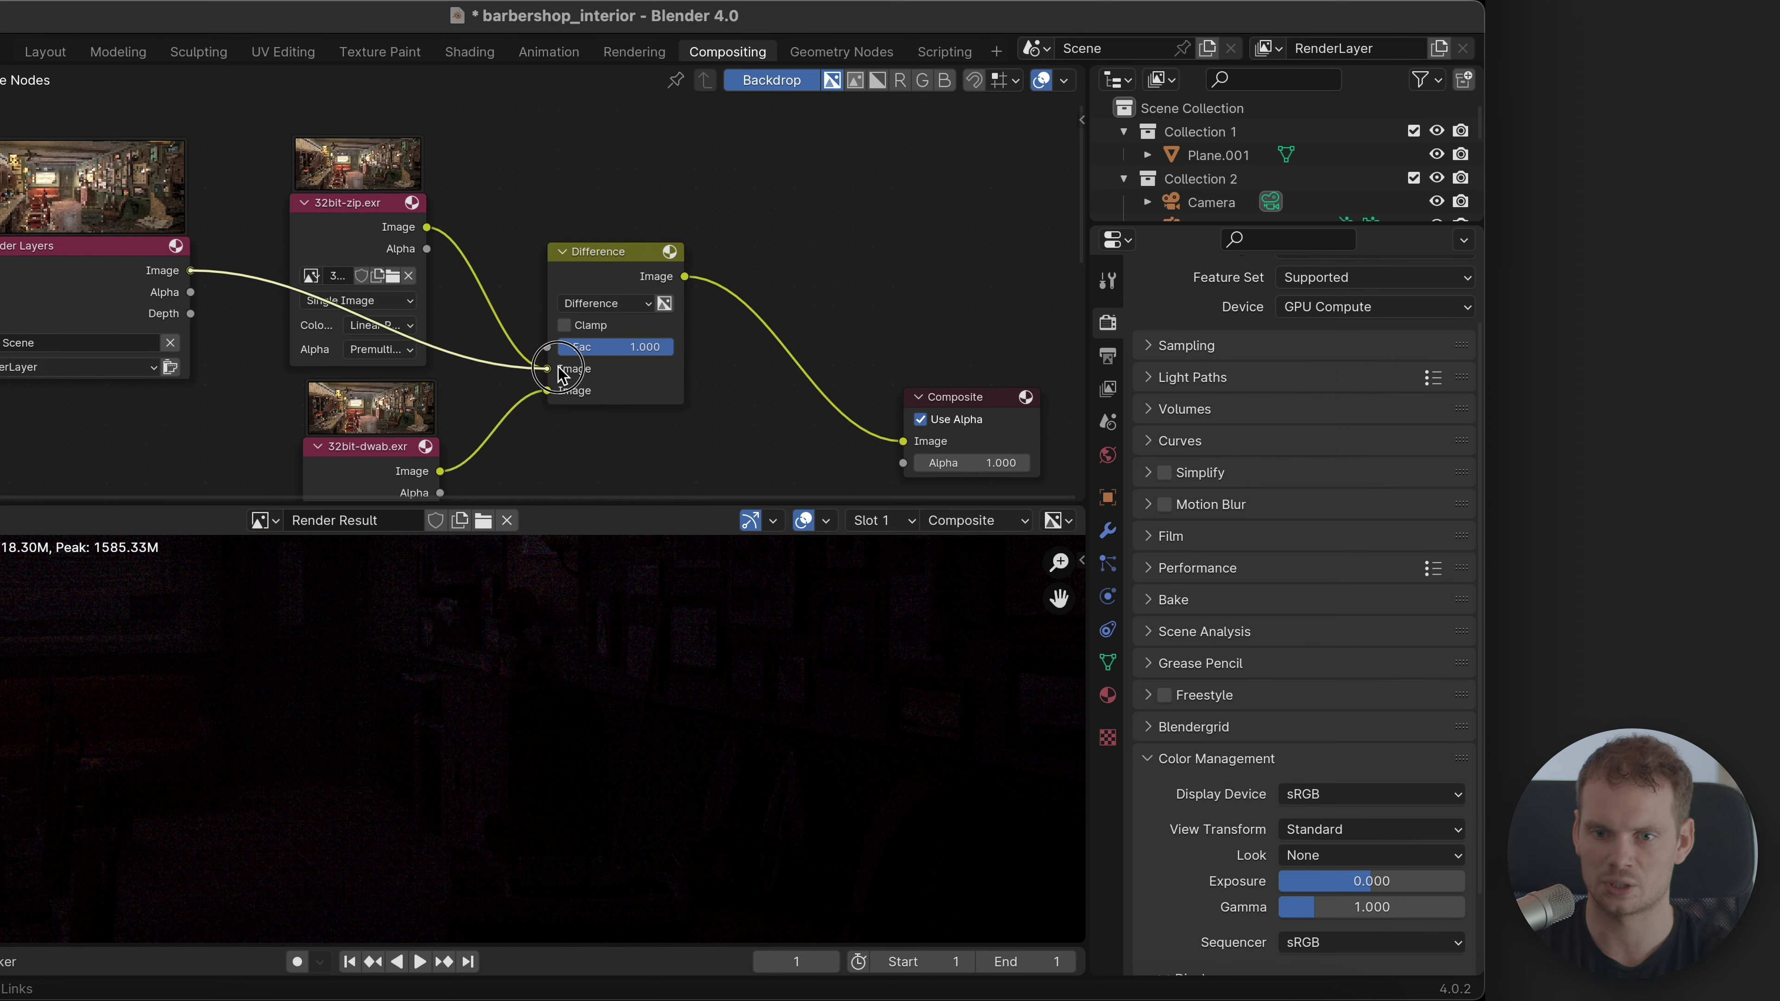
{"action": "left_click_drag", "start_coordinate": [302, 309], "coordinate": [28, 329]}
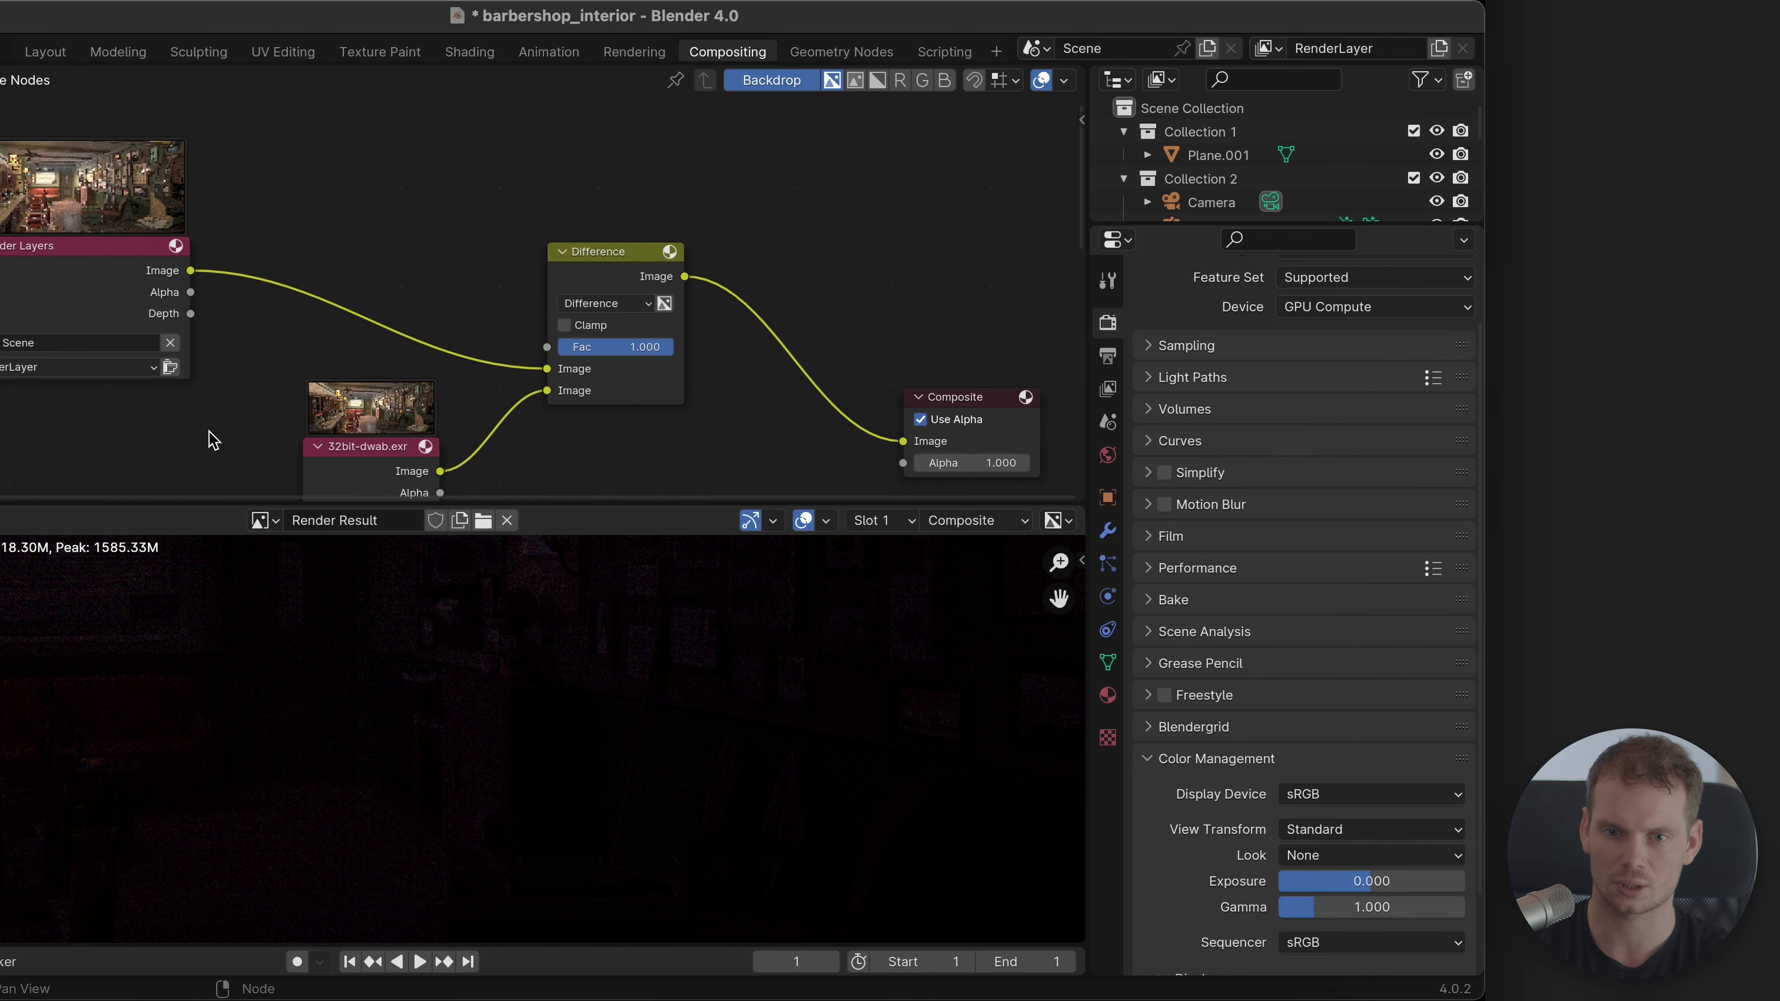
{"action": "scroll", "coordinate": [206, 445], "scroll_direction": "down", "scroll_amount": 5}
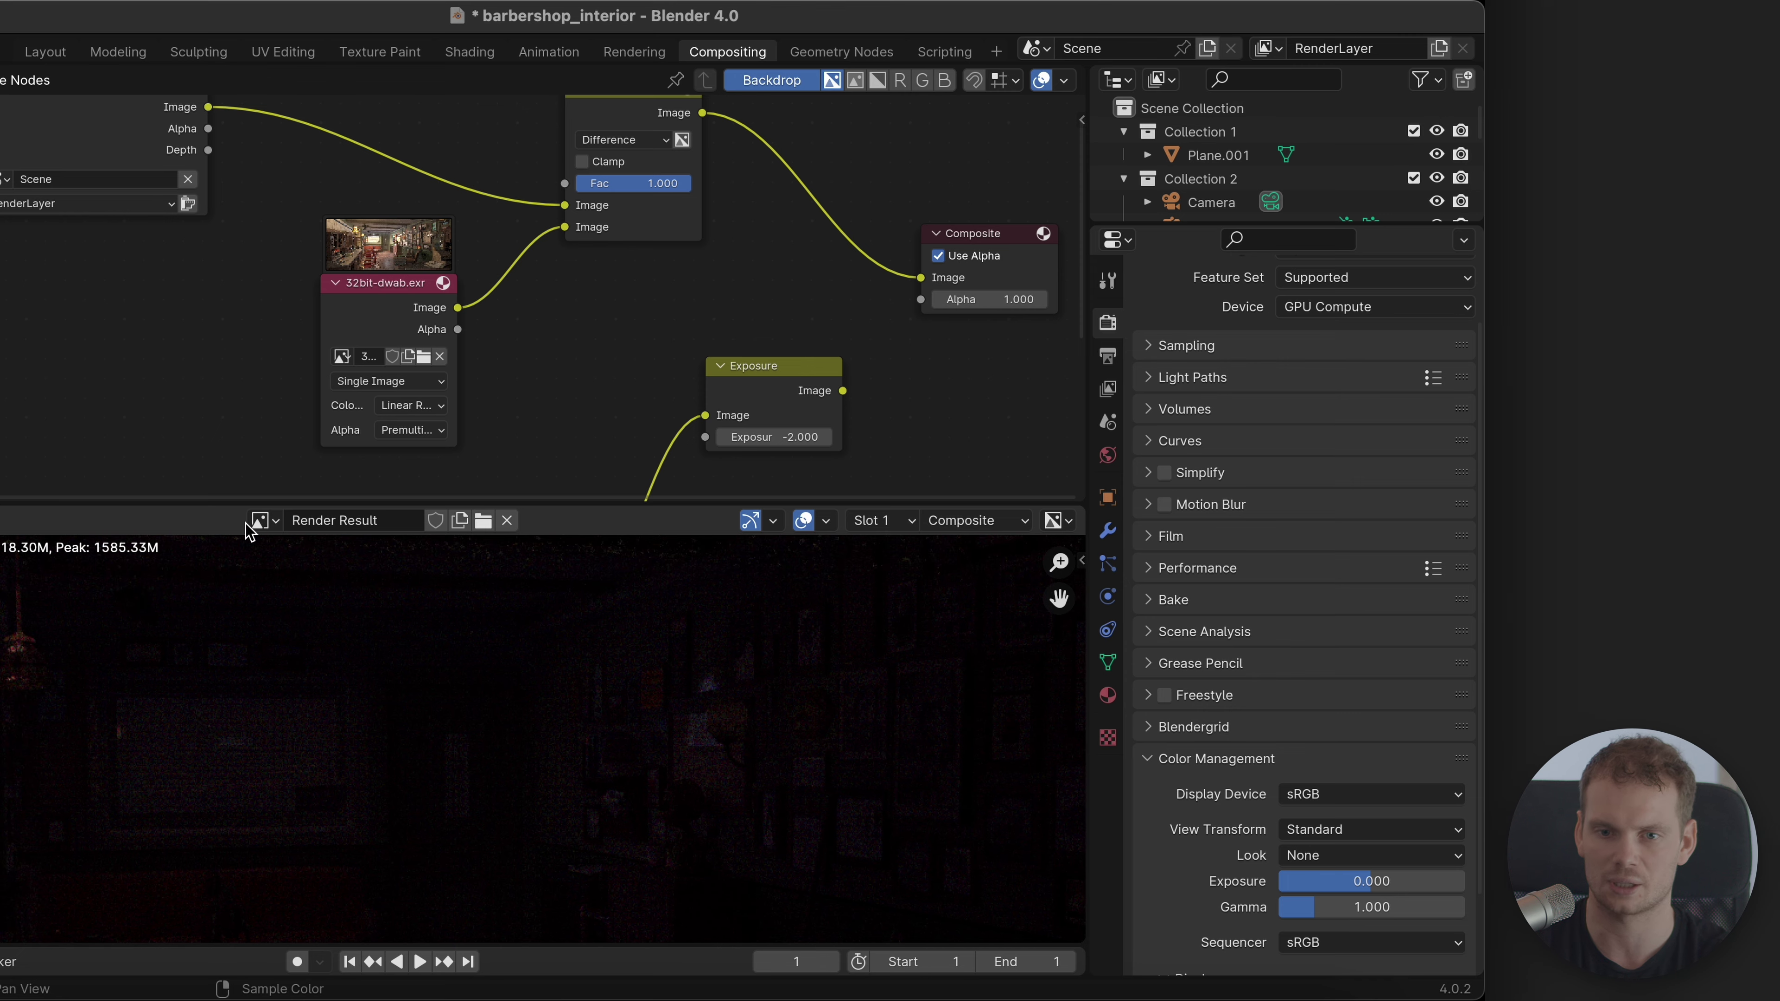
{"action": "left_click_drag", "start_coordinate": [343, 311], "coordinate": [132, 336]}
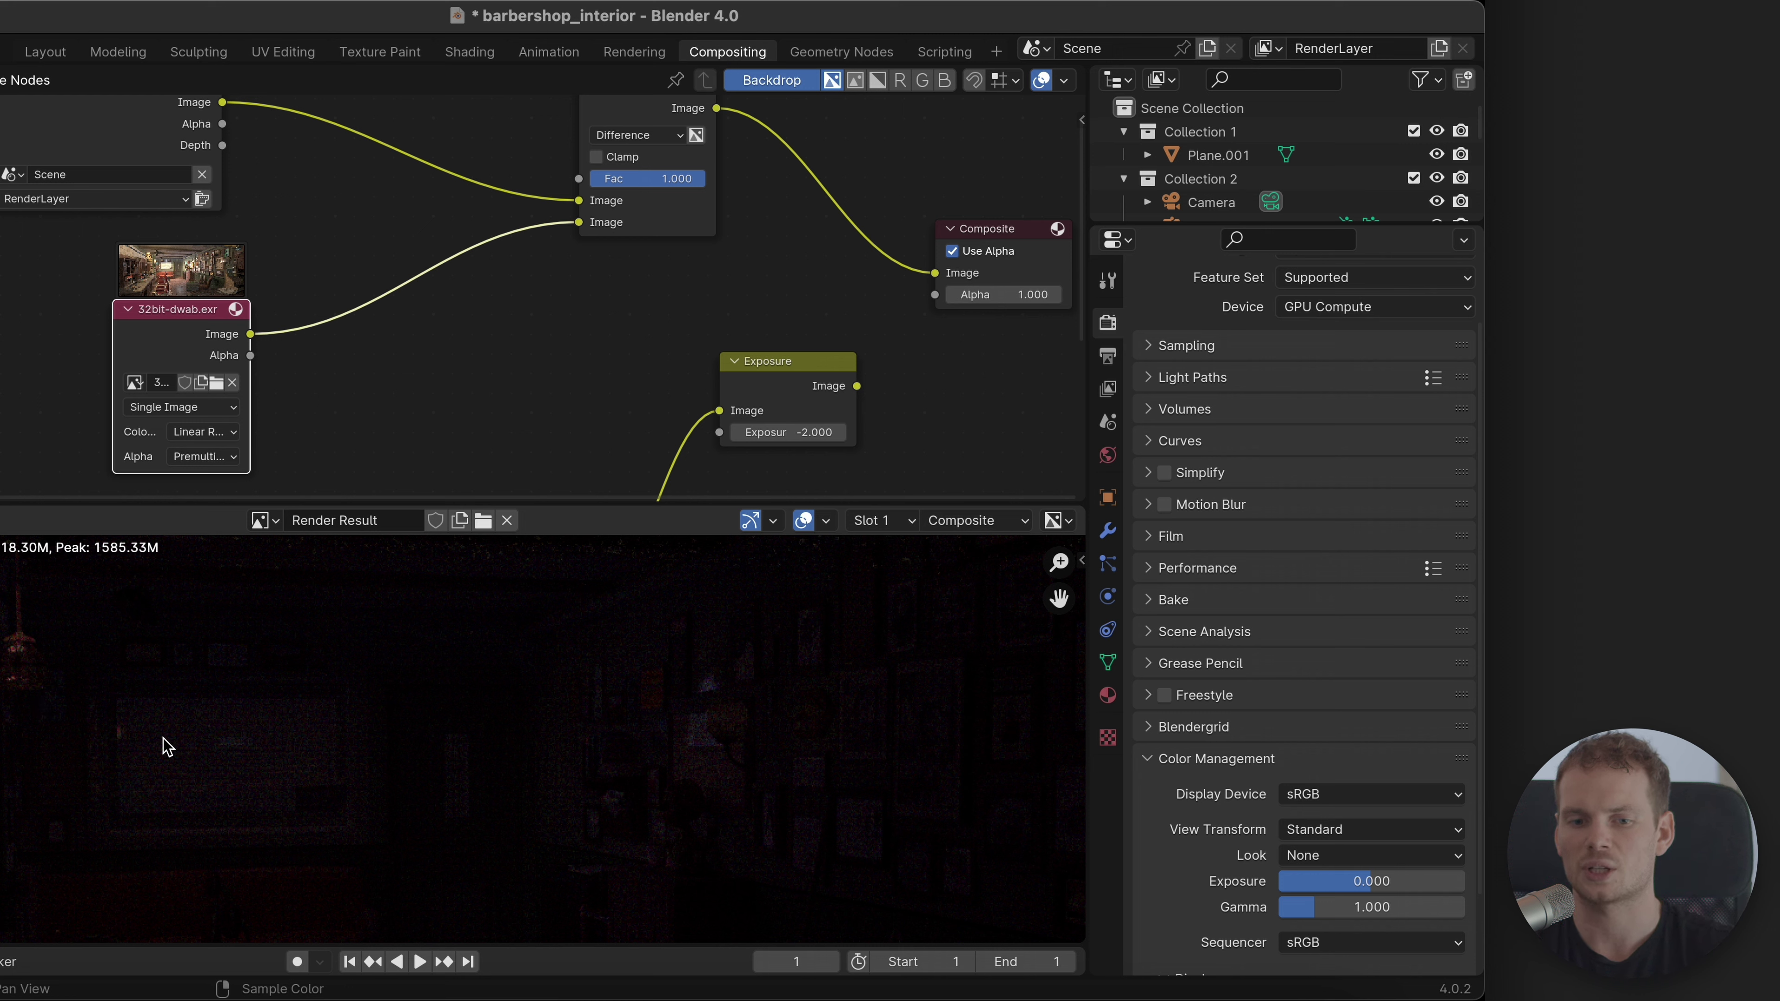
{"action": "left_click_drag", "start_coordinate": [175, 414], "coordinate": [200, 376]}
{"action": "scroll", "coordinate": [412, 349], "scroll_direction": "down", "scroll_amount": 5}
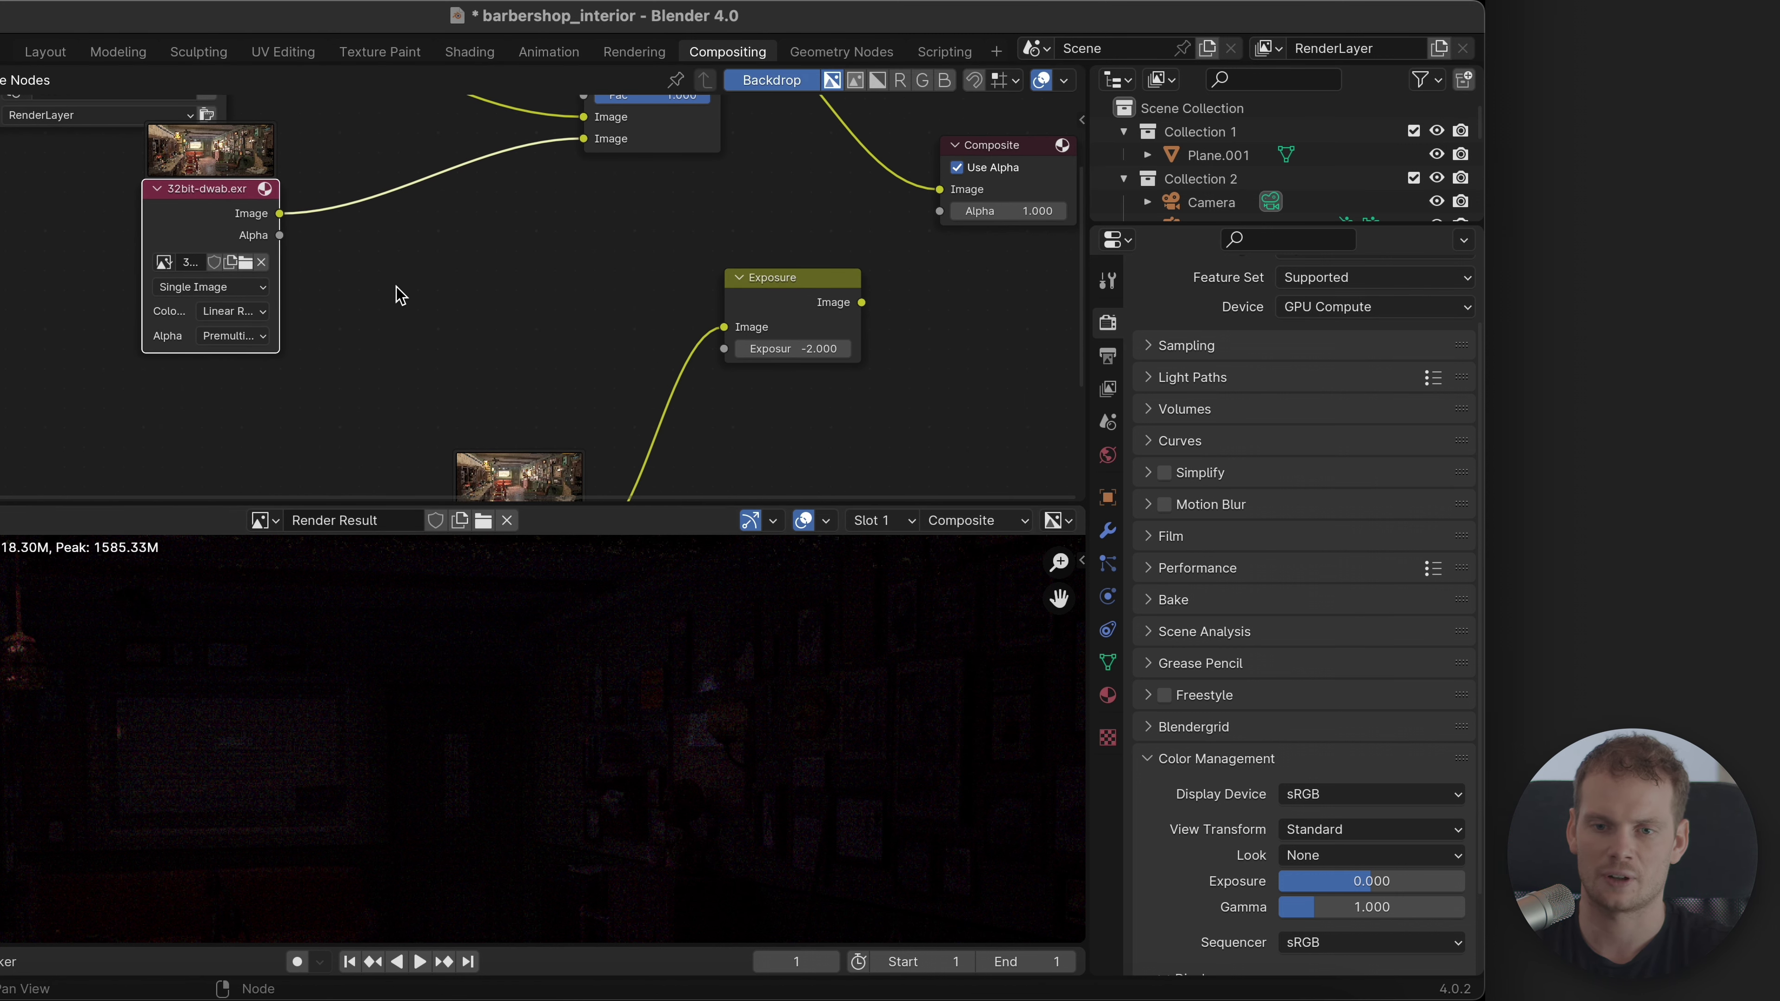
Step: Move the png-8bit-standard.png node under the EXR node, connect its image to the second Difference input, and inspect the result
{"action": "left_click_drag", "start_coordinate": [528, 375], "coordinate": [168, 319]}
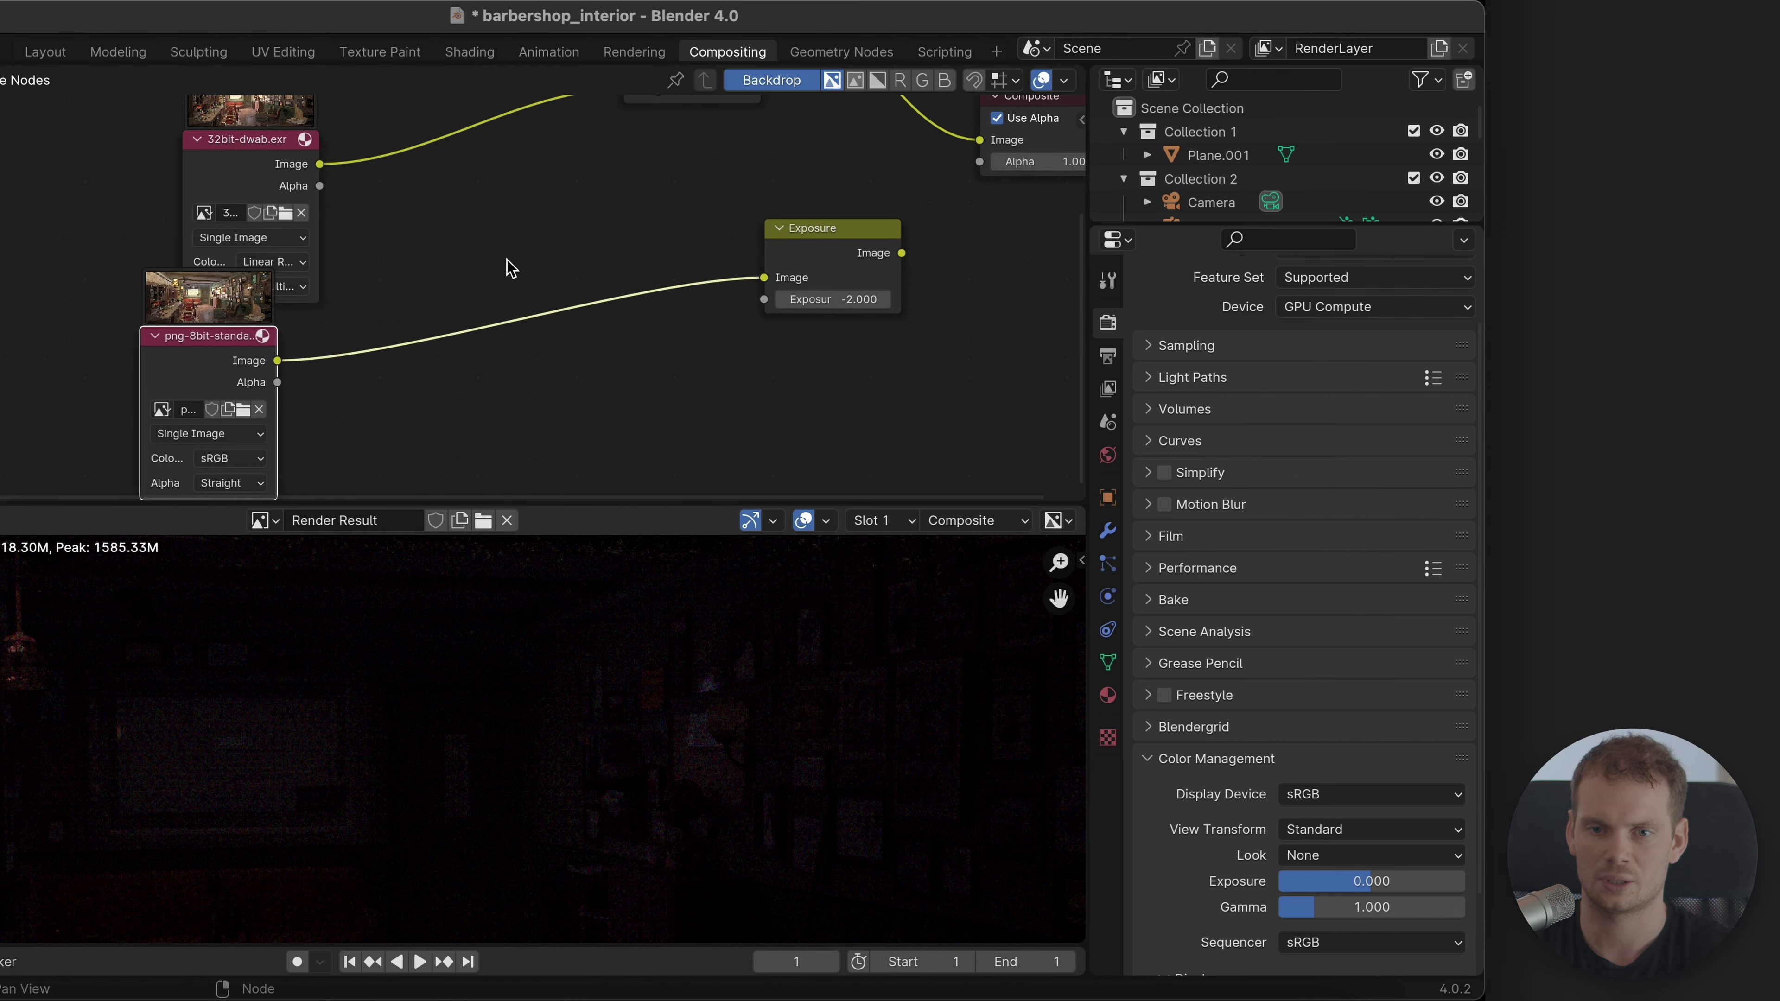
{"action": "scroll", "coordinate": [413, 350], "scroll_direction": "up", "scroll_amount": 3}
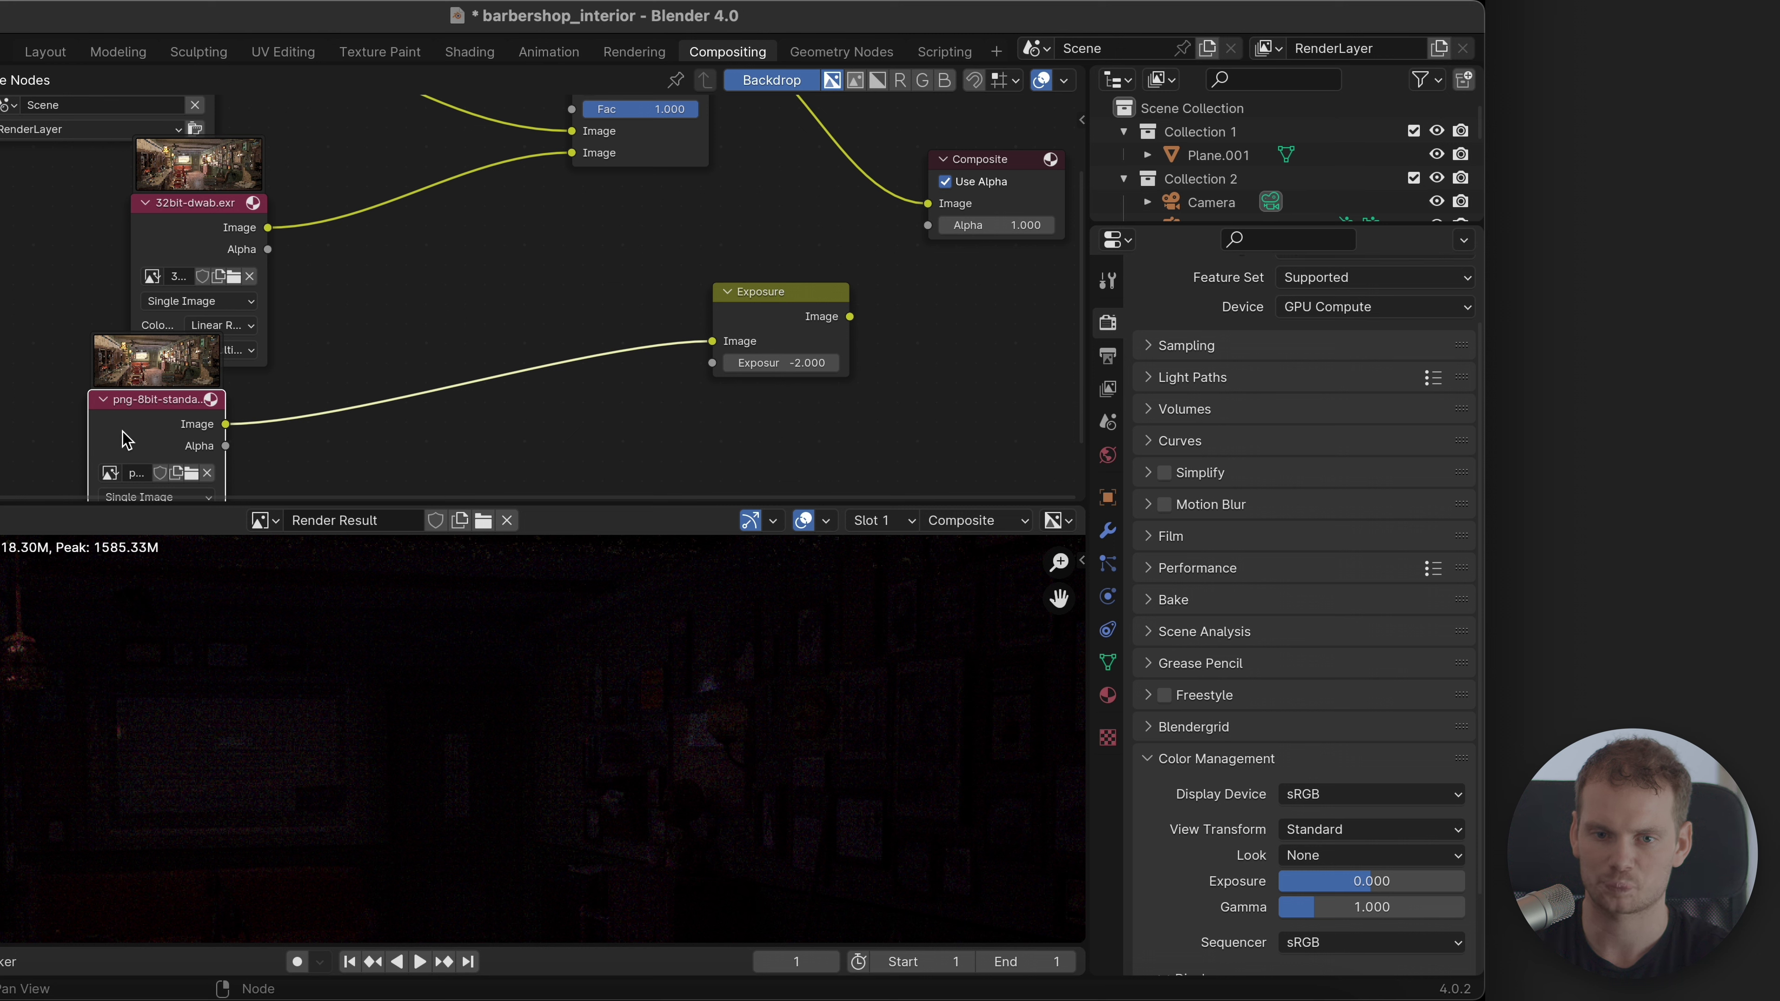
{"action": "left_click_drag", "start_coordinate": [226, 424], "coordinate": [573, 155]}
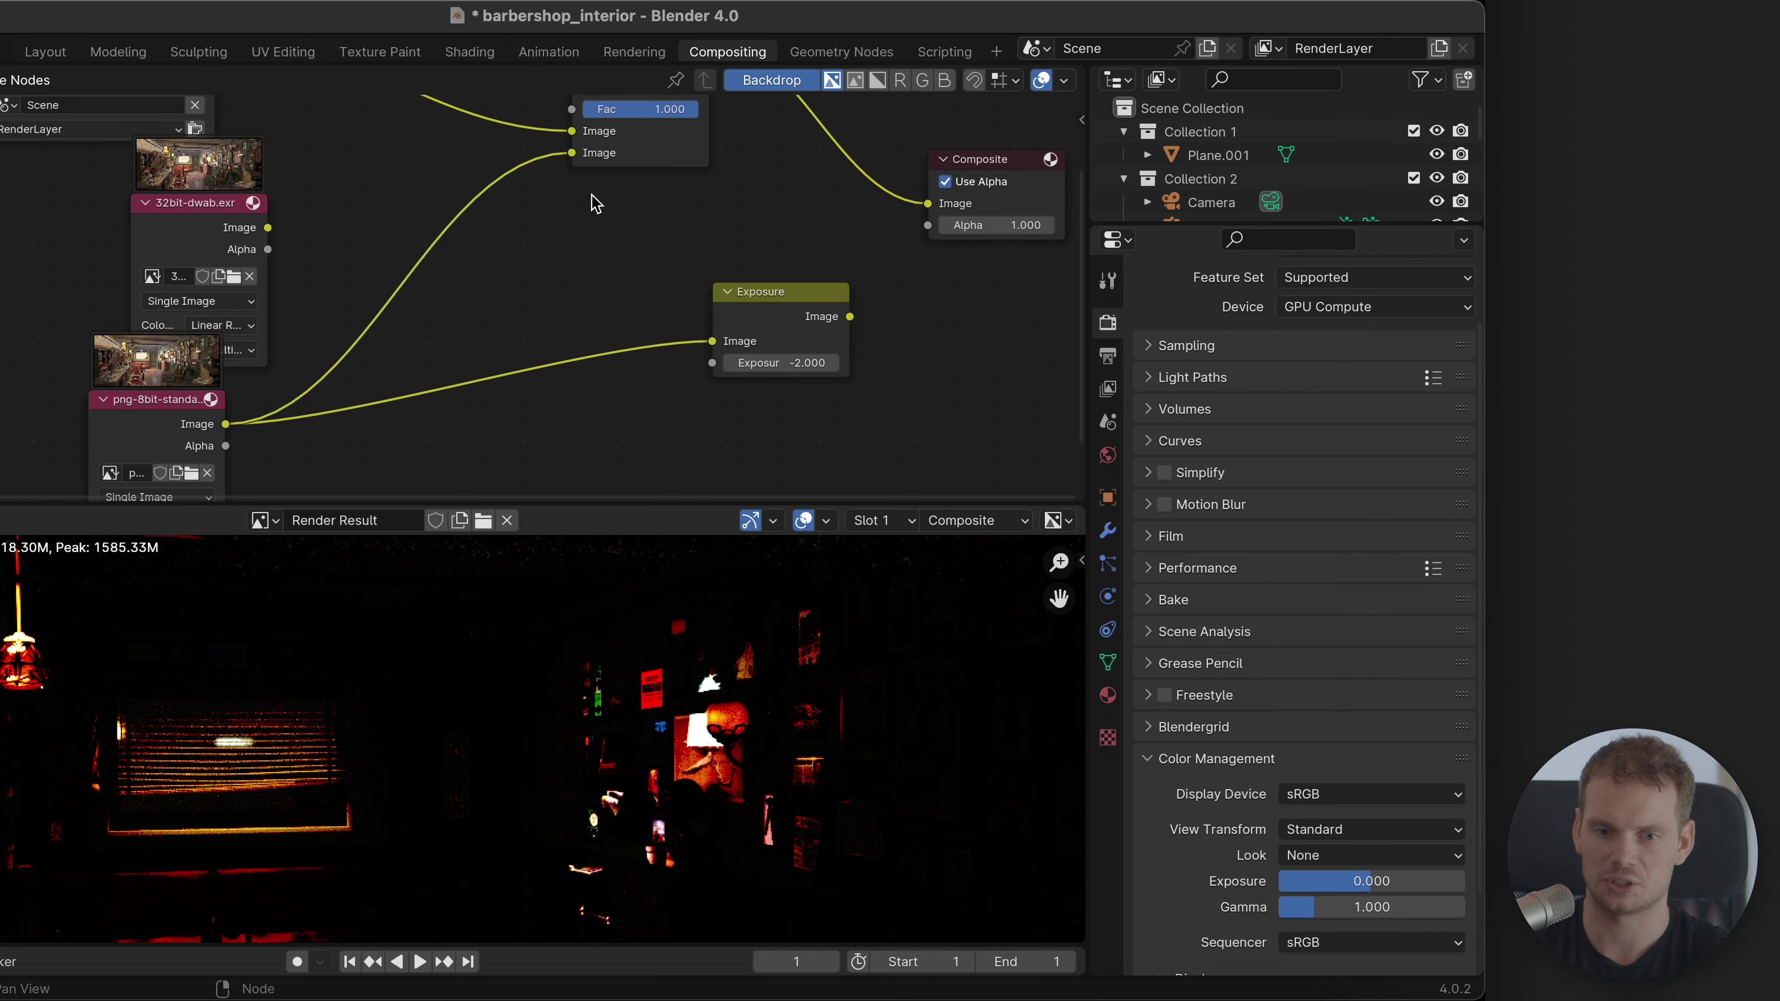
{"action": "scroll", "coordinate": [621, 729], "scroll_direction": "down", "scroll_amount": 1}
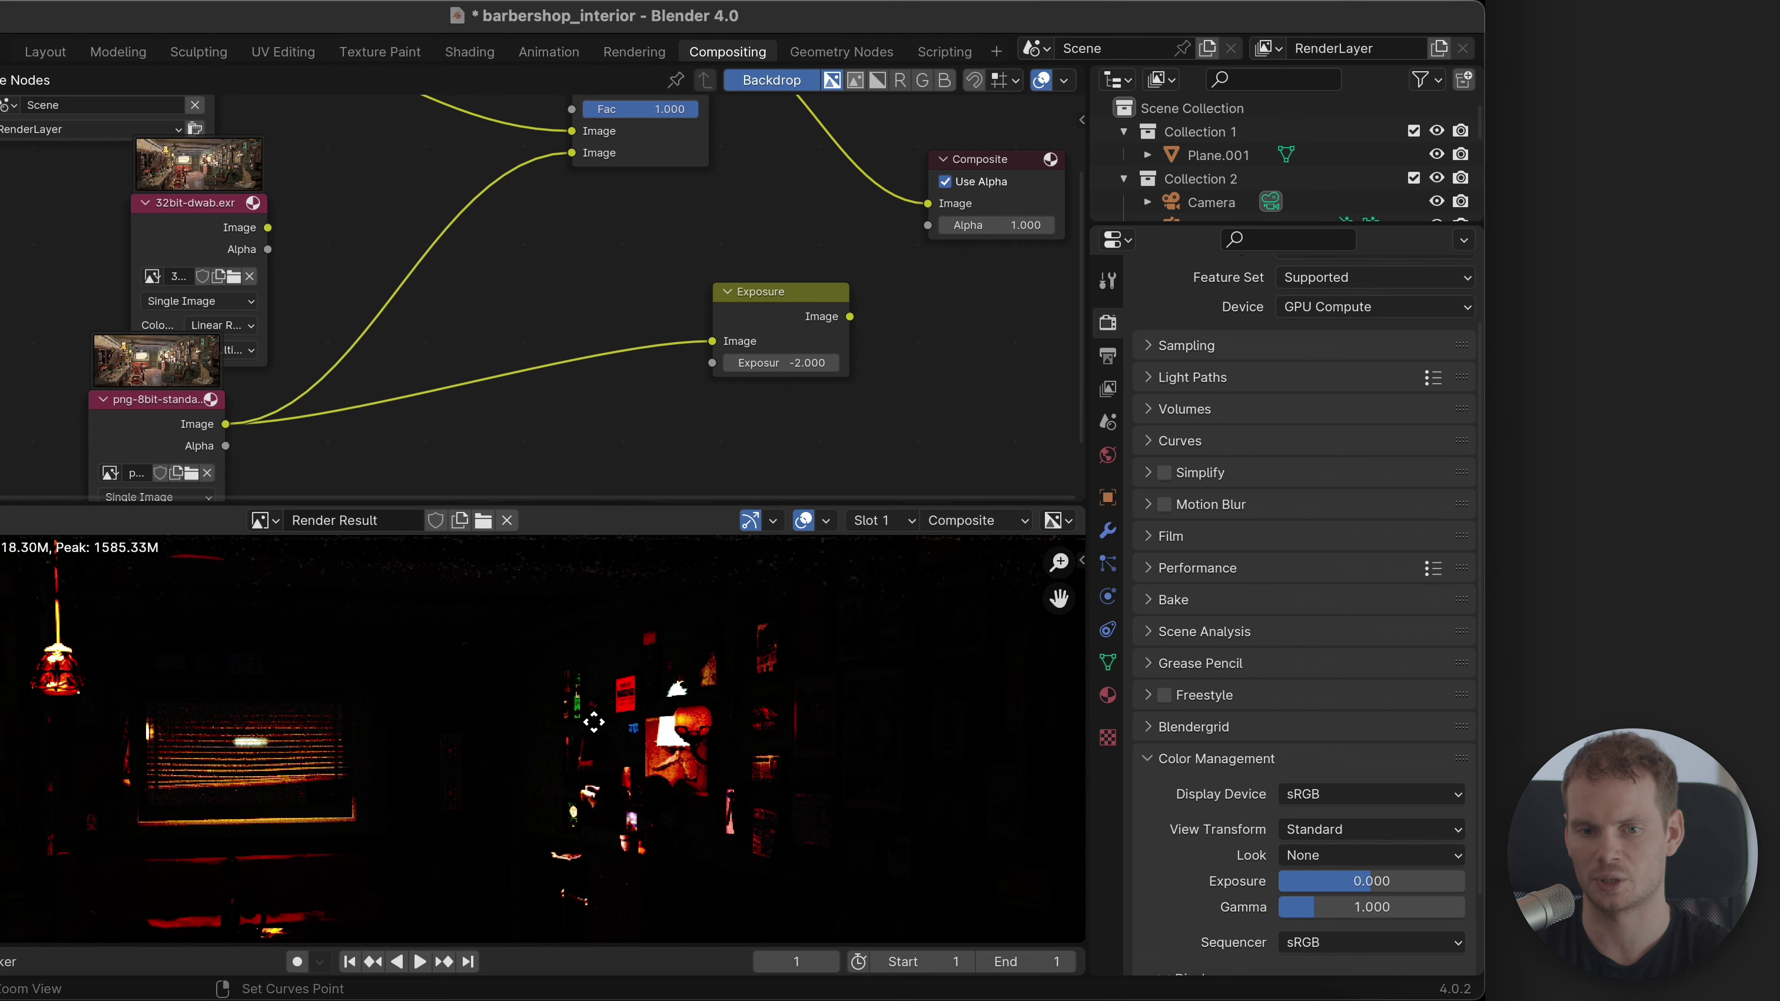
{"action": "middle_click_drag", "start_coordinate": [802, 791], "coordinate": [613, 874]}
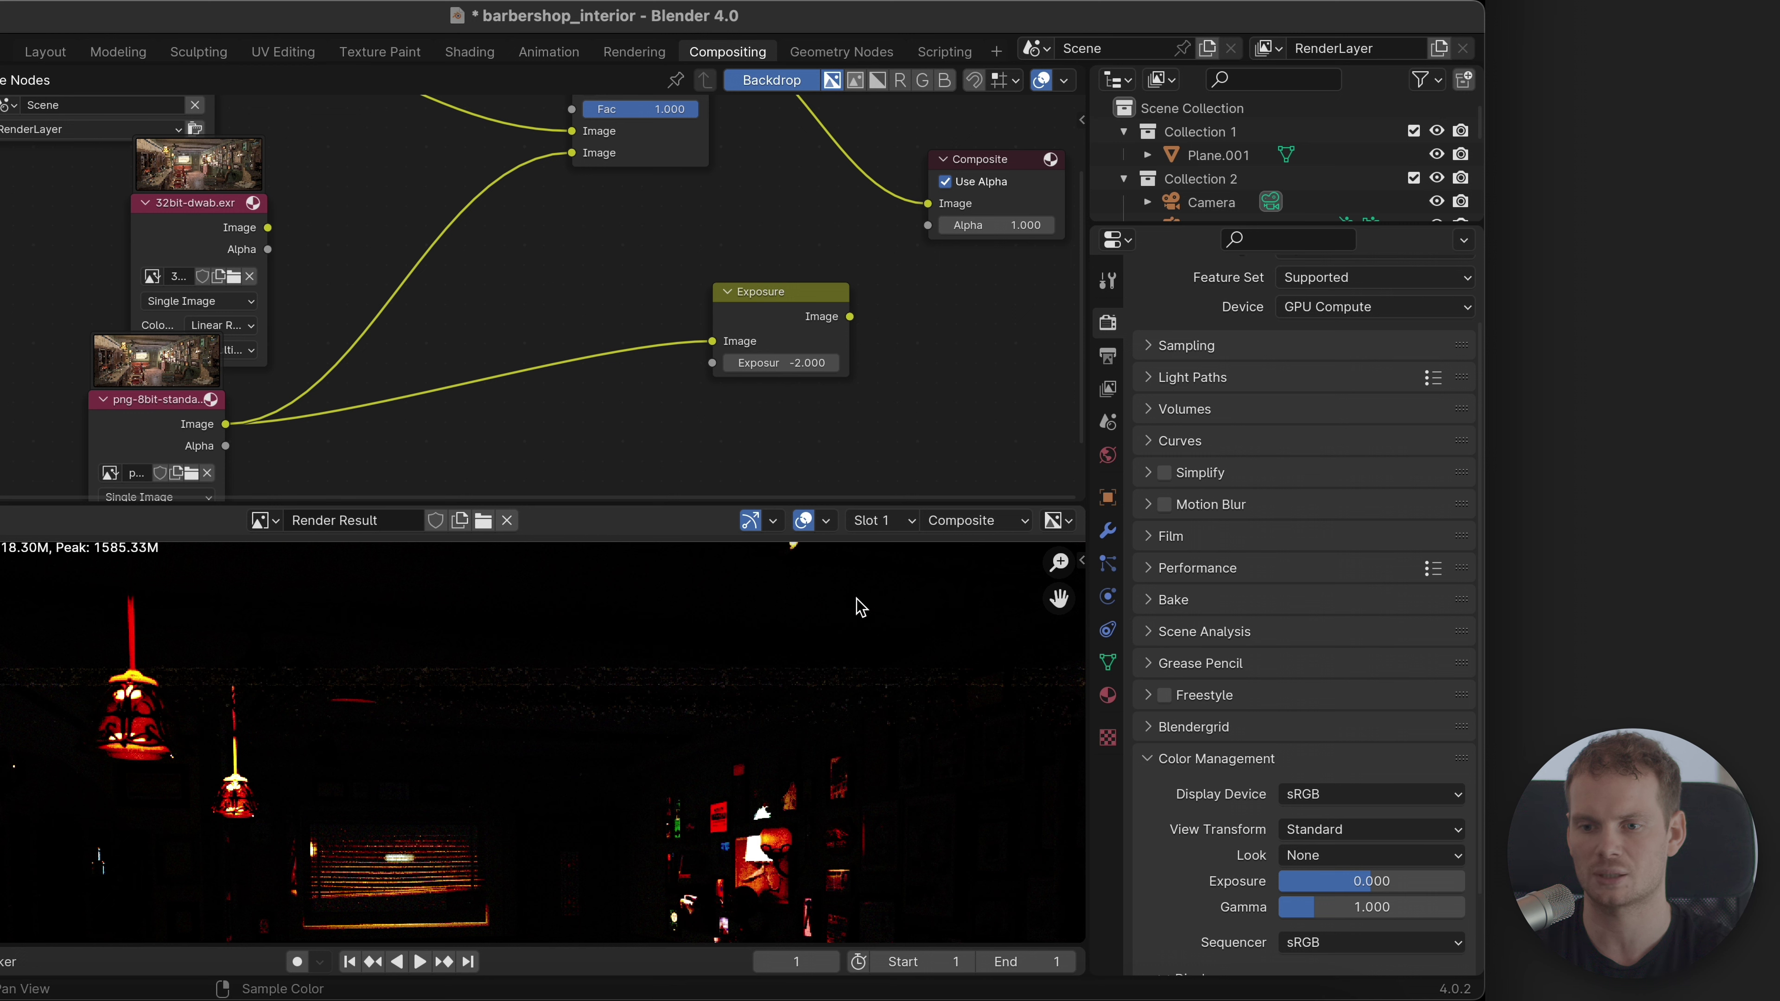
Step: Set the OpenEXR output codec to DWAB (lossy)
{"action": "left_click", "coordinate": [1105, 357]}
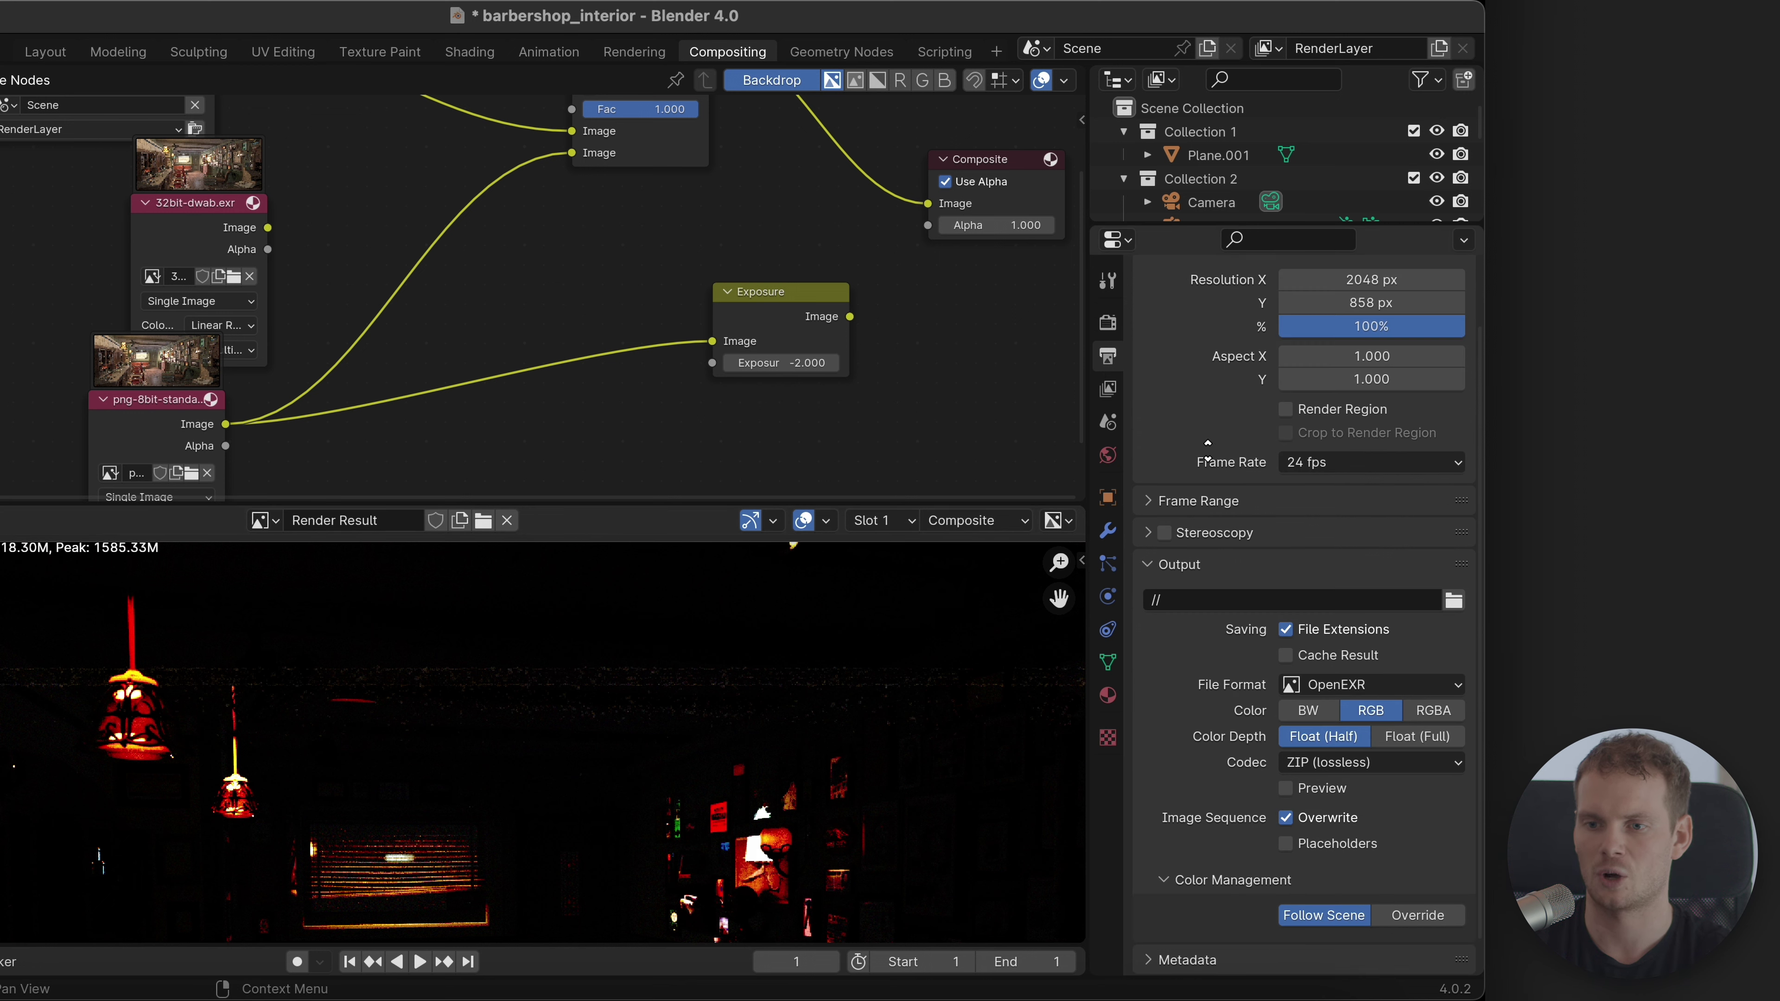
{"action": "scroll", "coordinate": [1213, 526], "scroll_direction": "down", "scroll_amount": 1}
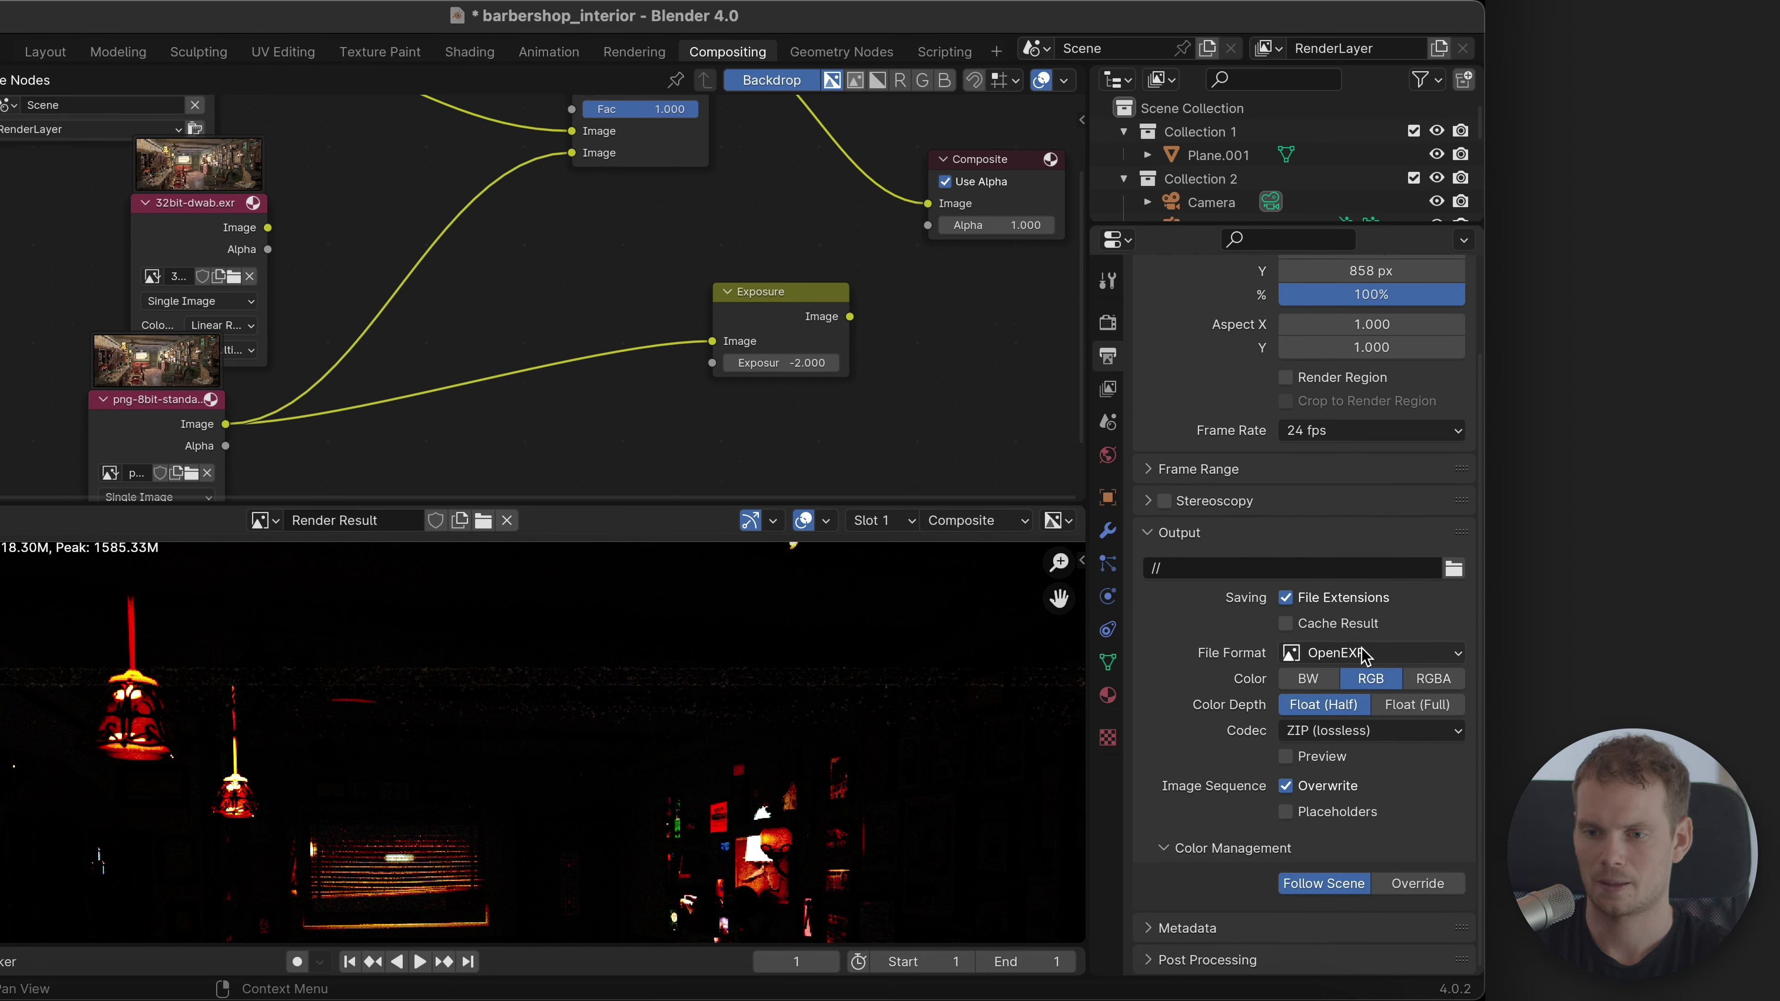
{"action": "left_click", "coordinate": [1356, 731]}
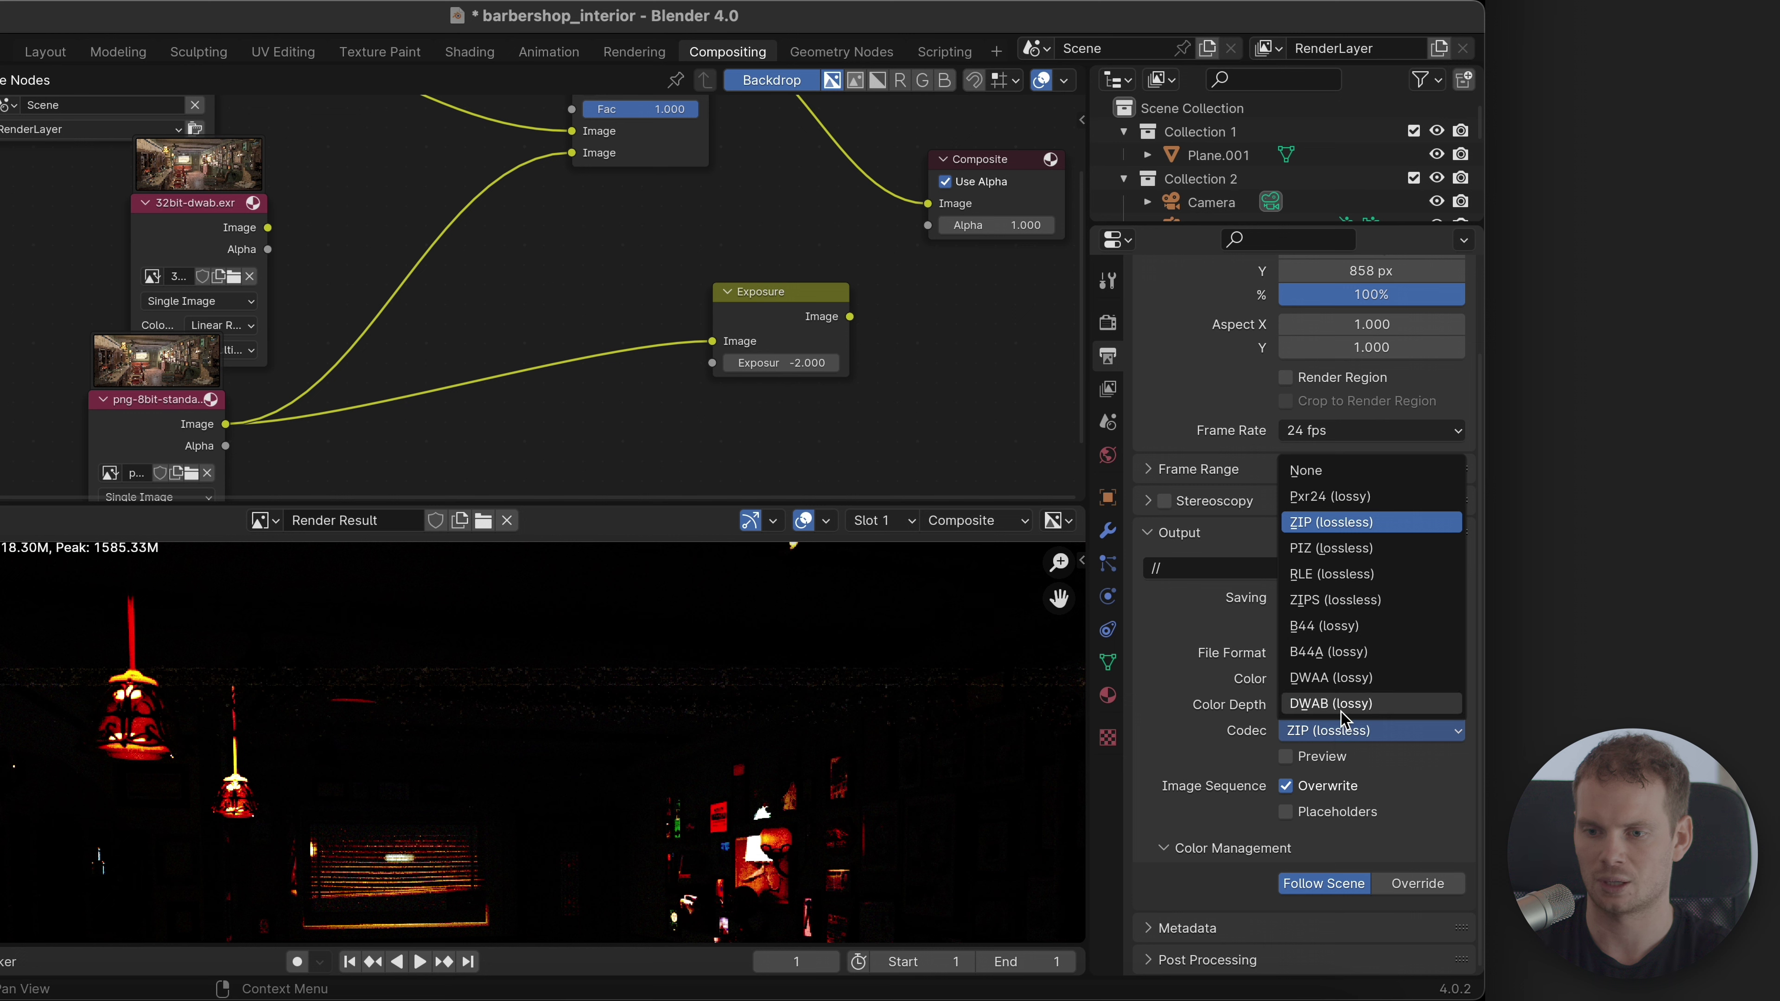
{"action": "left_click", "coordinate": [1363, 703]}
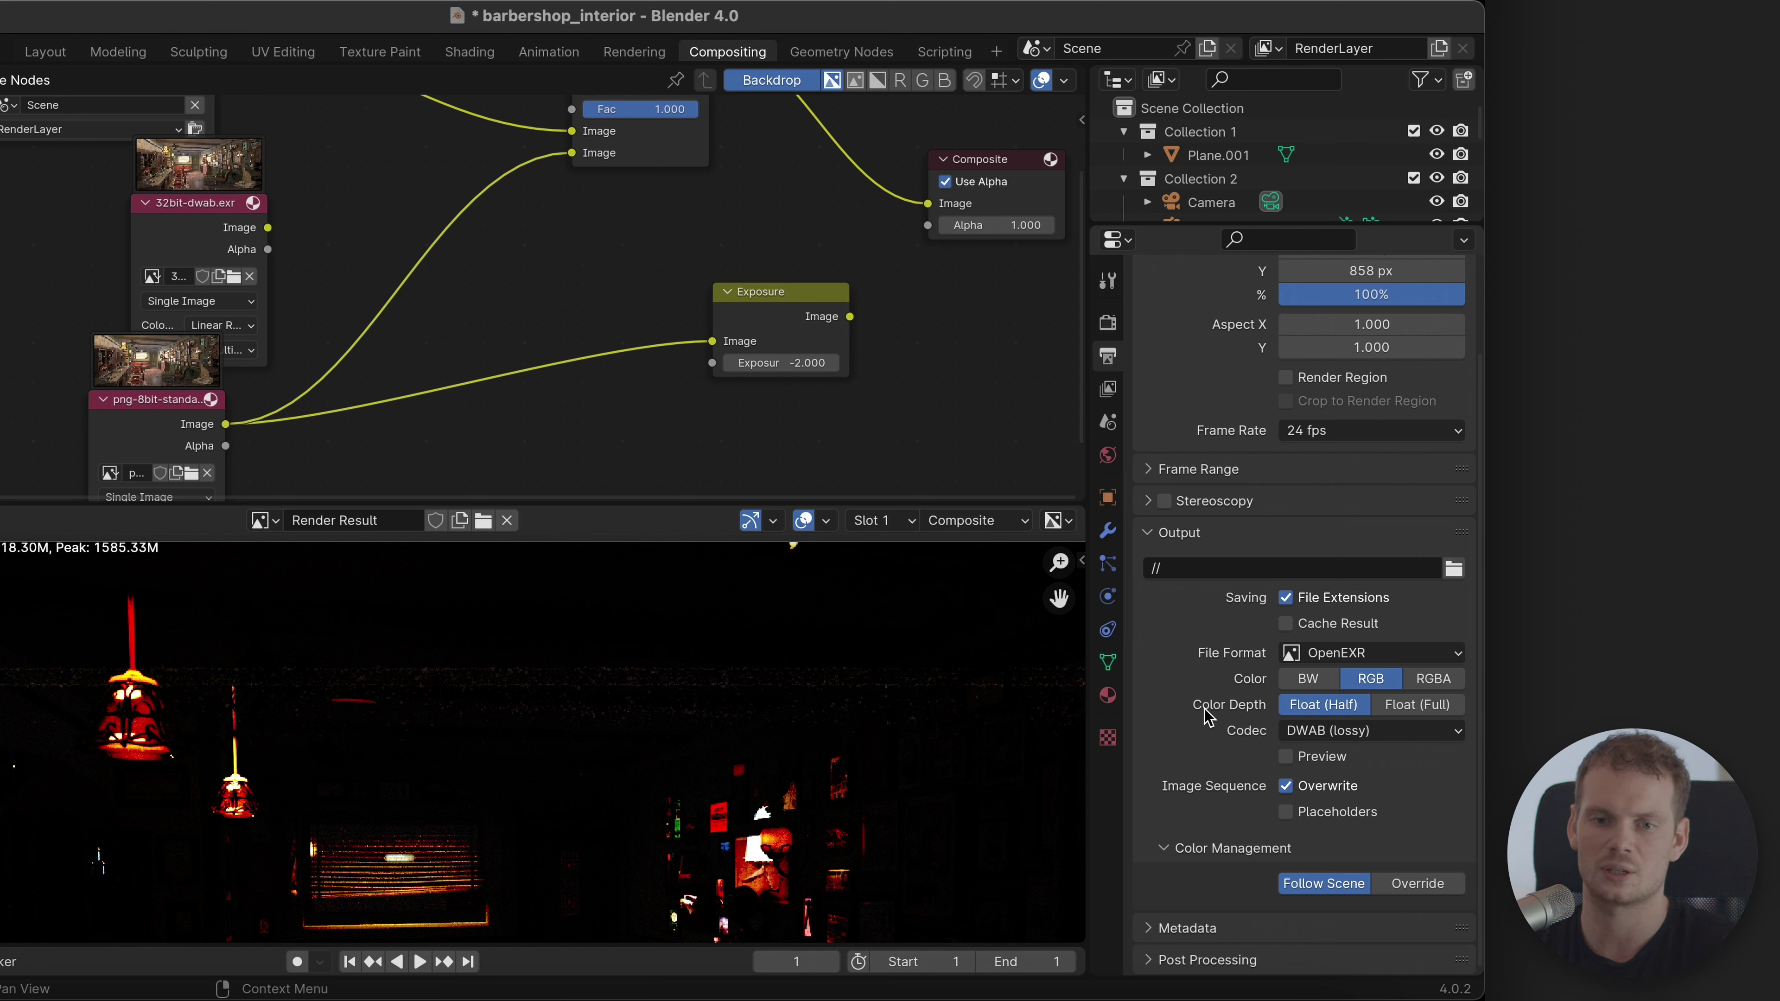
Step: Move the 32bit-dwab.exr node clear of the PNG node, connect its image to the second Difference input, and inspect the resulting render
{"action": "scroll", "coordinate": [509, 307], "scroll_direction": "left", "scroll_amount": 5}
{"action": "scroll", "coordinate": [509, 307], "scroll_direction": "up", "scroll_amount": 3}
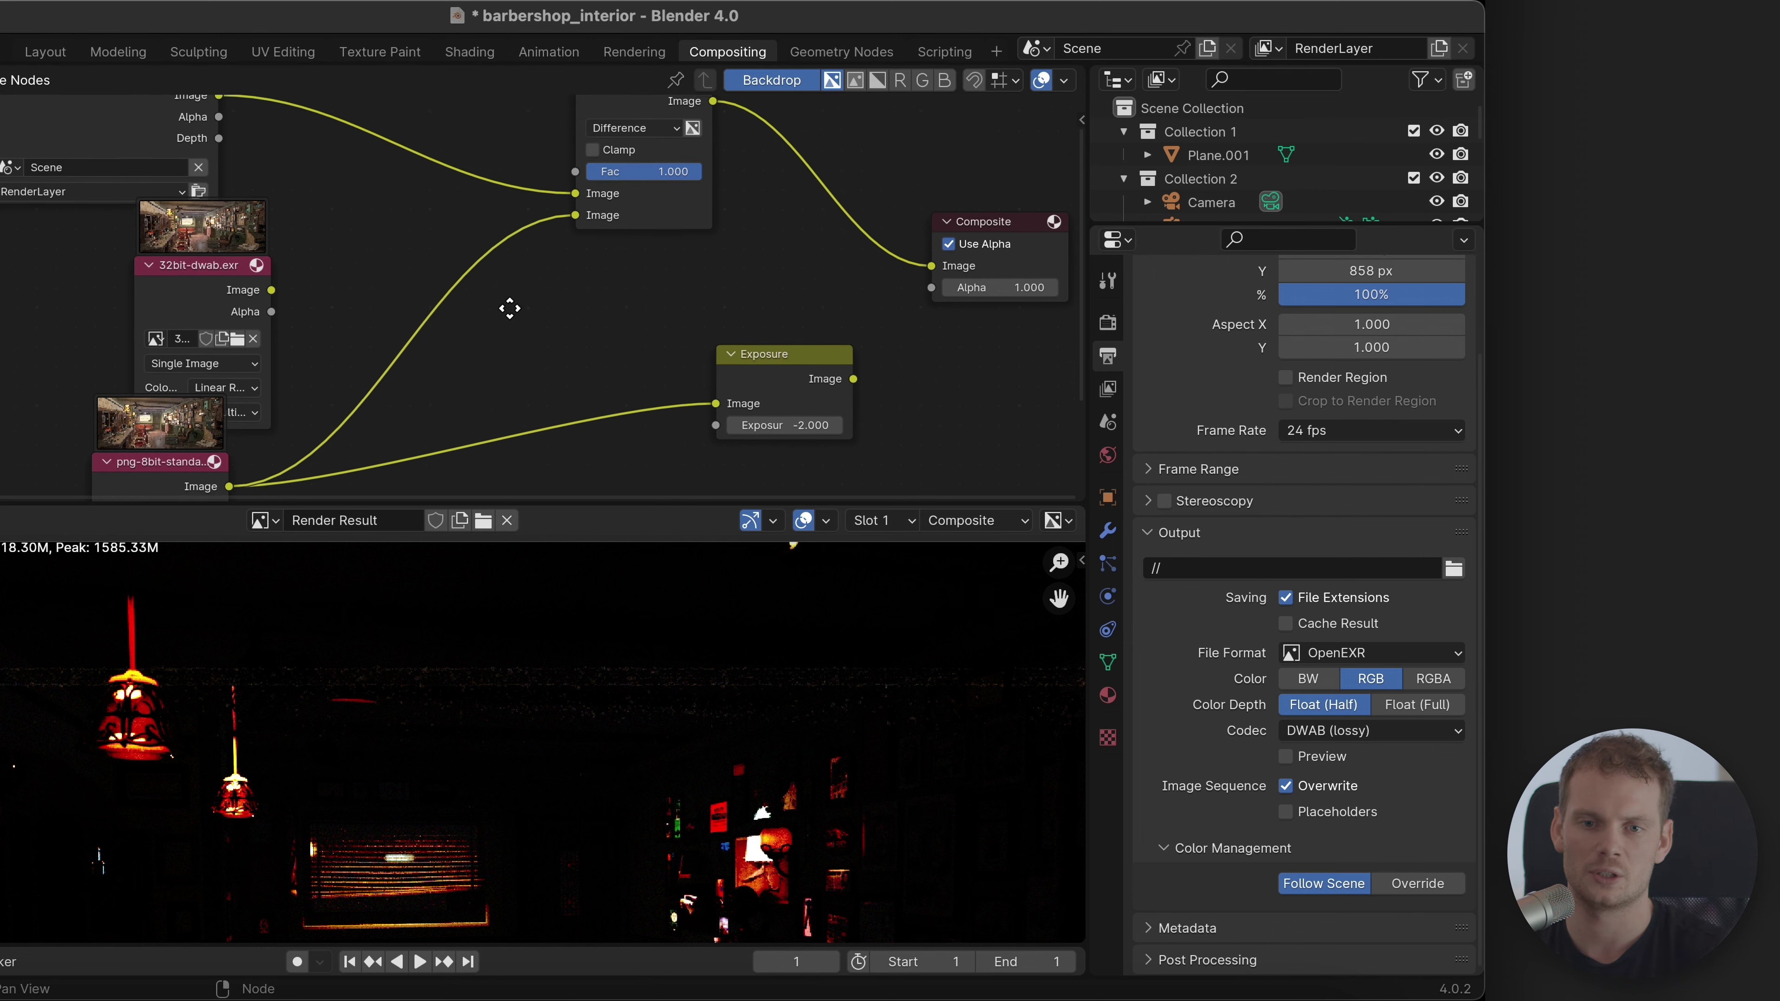
{"action": "left_click_drag", "start_coordinate": [321, 303], "coordinate": [285, 283]}
{"action": "scroll", "coordinate": [459, 705], "scroll_direction": "down", "scroll_amount": 5}
{"action": "scroll", "coordinate": [459, 705], "scroll_direction": "right", "scroll_amount": 2}
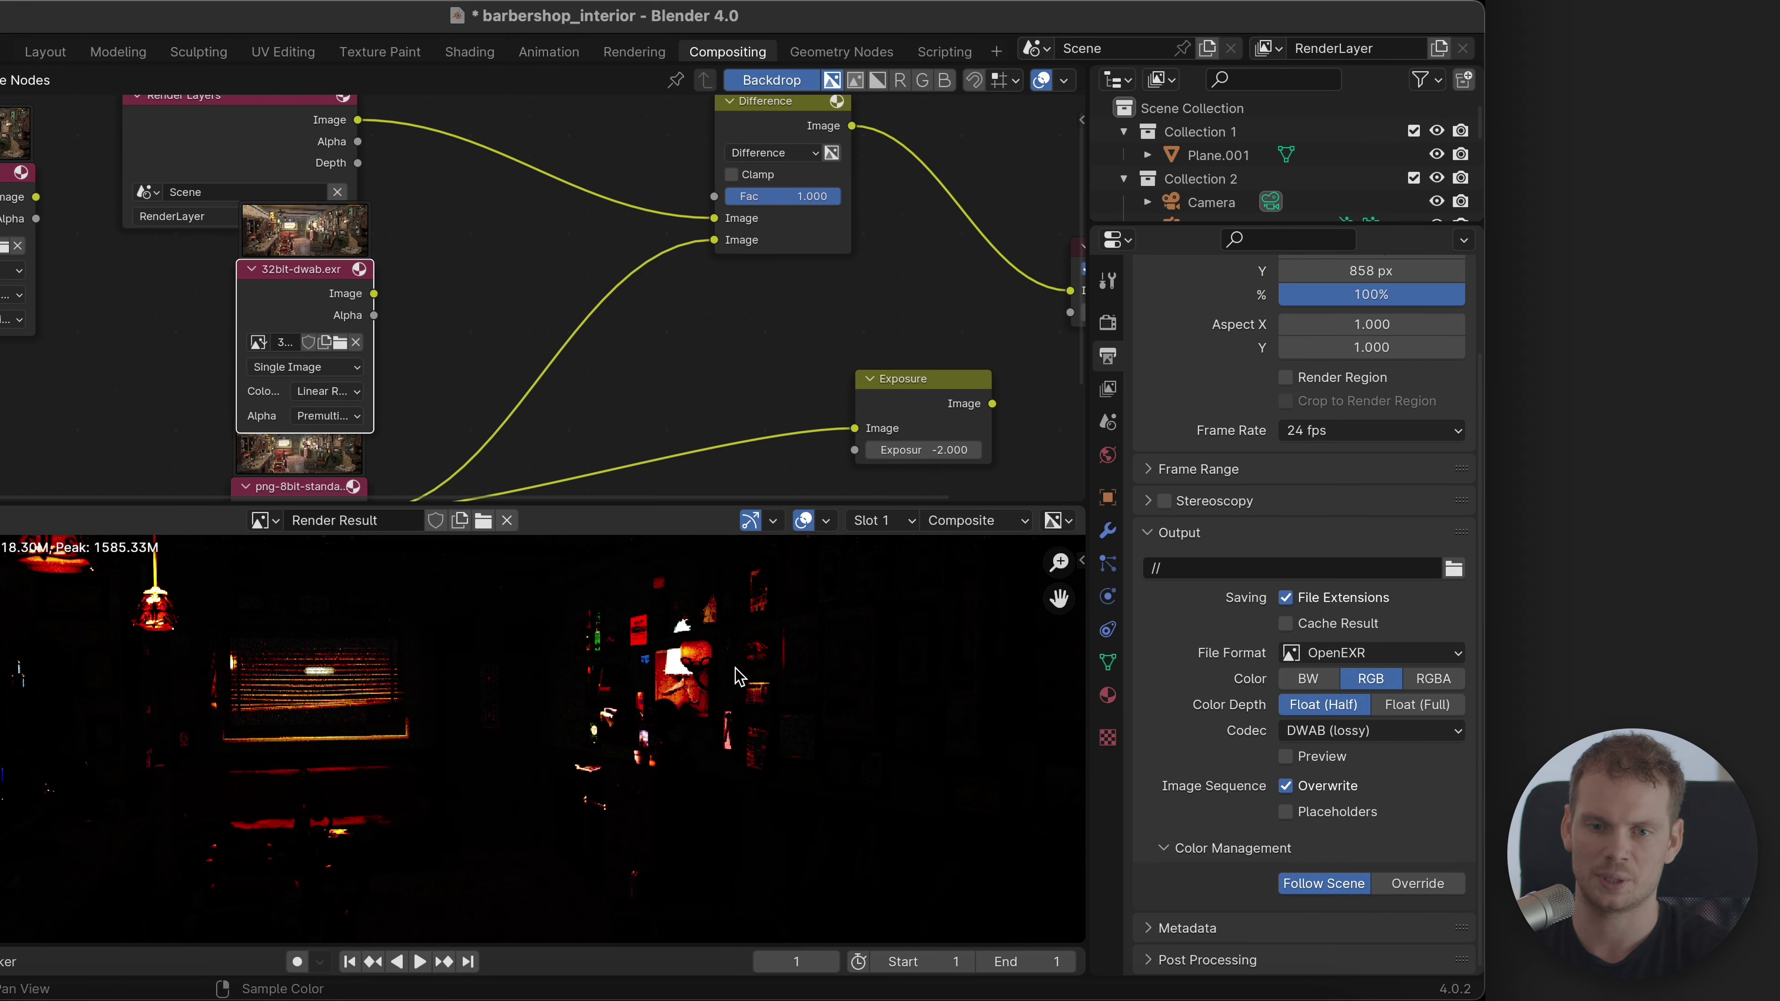
{"action": "scroll", "coordinate": [413, 394], "scroll_direction": "up", "scroll_amount": 3}
{"action": "left_click_drag", "start_coordinate": [375, 378], "coordinate": [718, 328]}
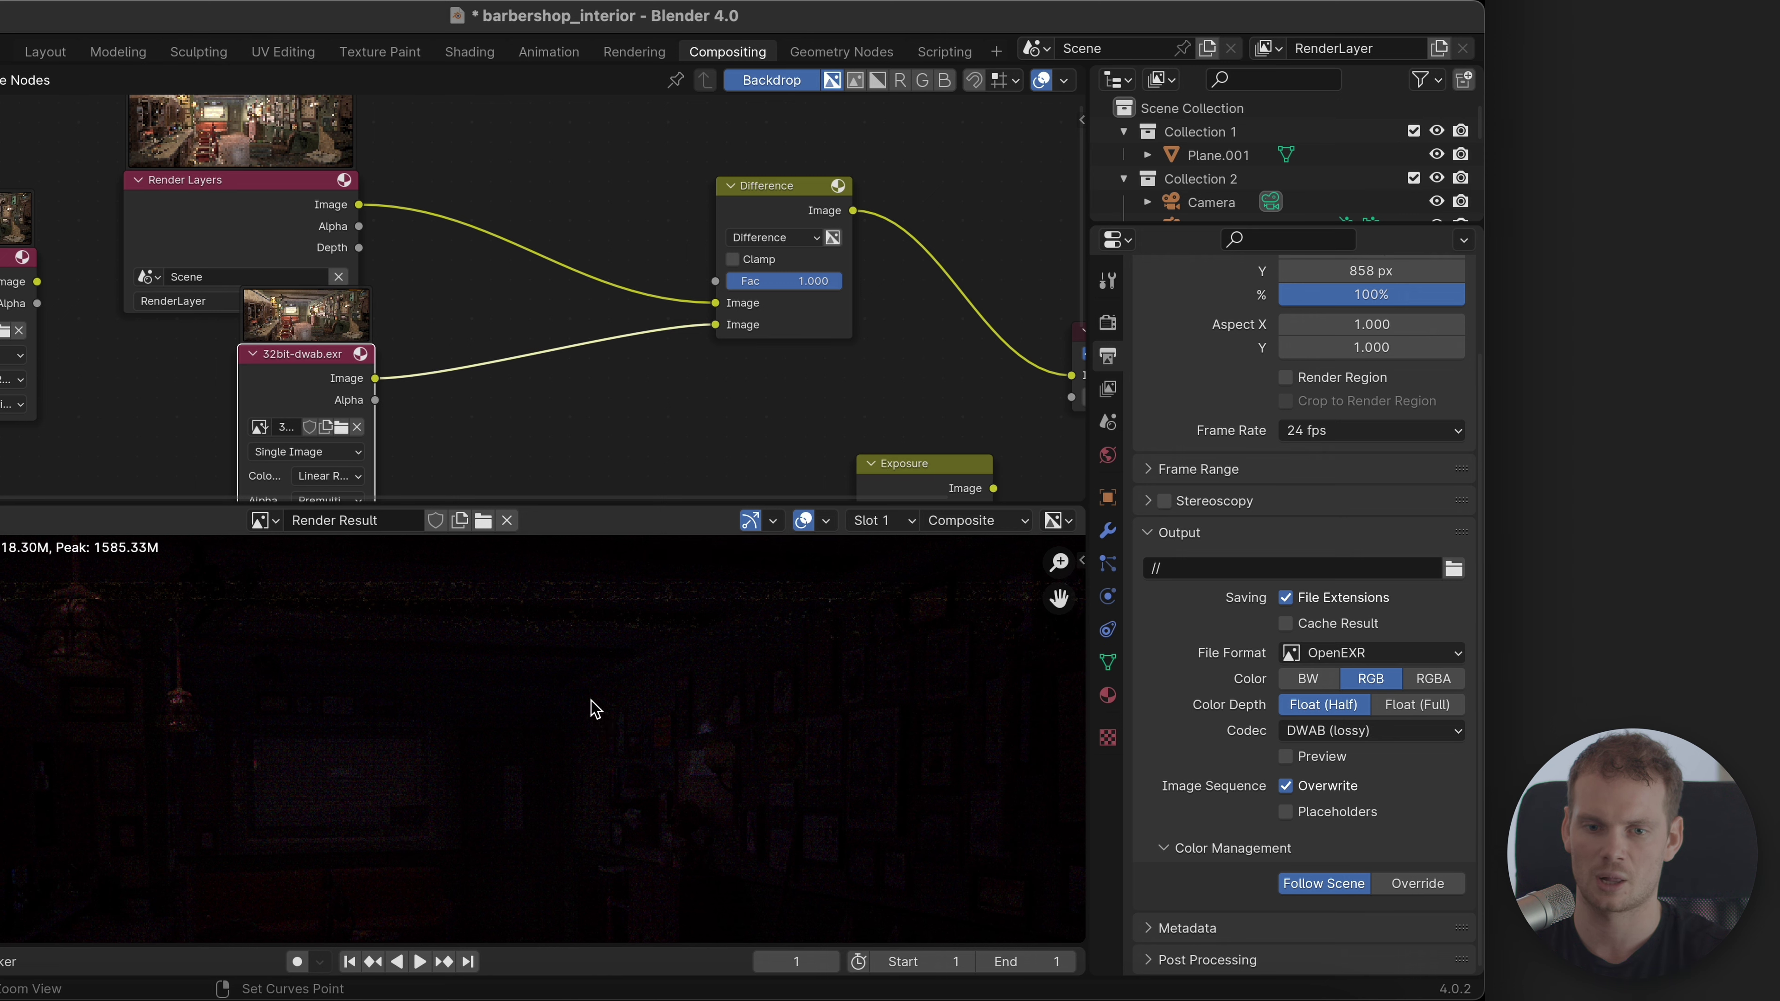
{"action": "scroll", "coordinate": [564, 736], "scroll_direction": "down", "scroll_amount": 2}
{"action": "scroll", "coordinate": [564, 735], "scroll_direction": "right", "scroll_amount": 2}
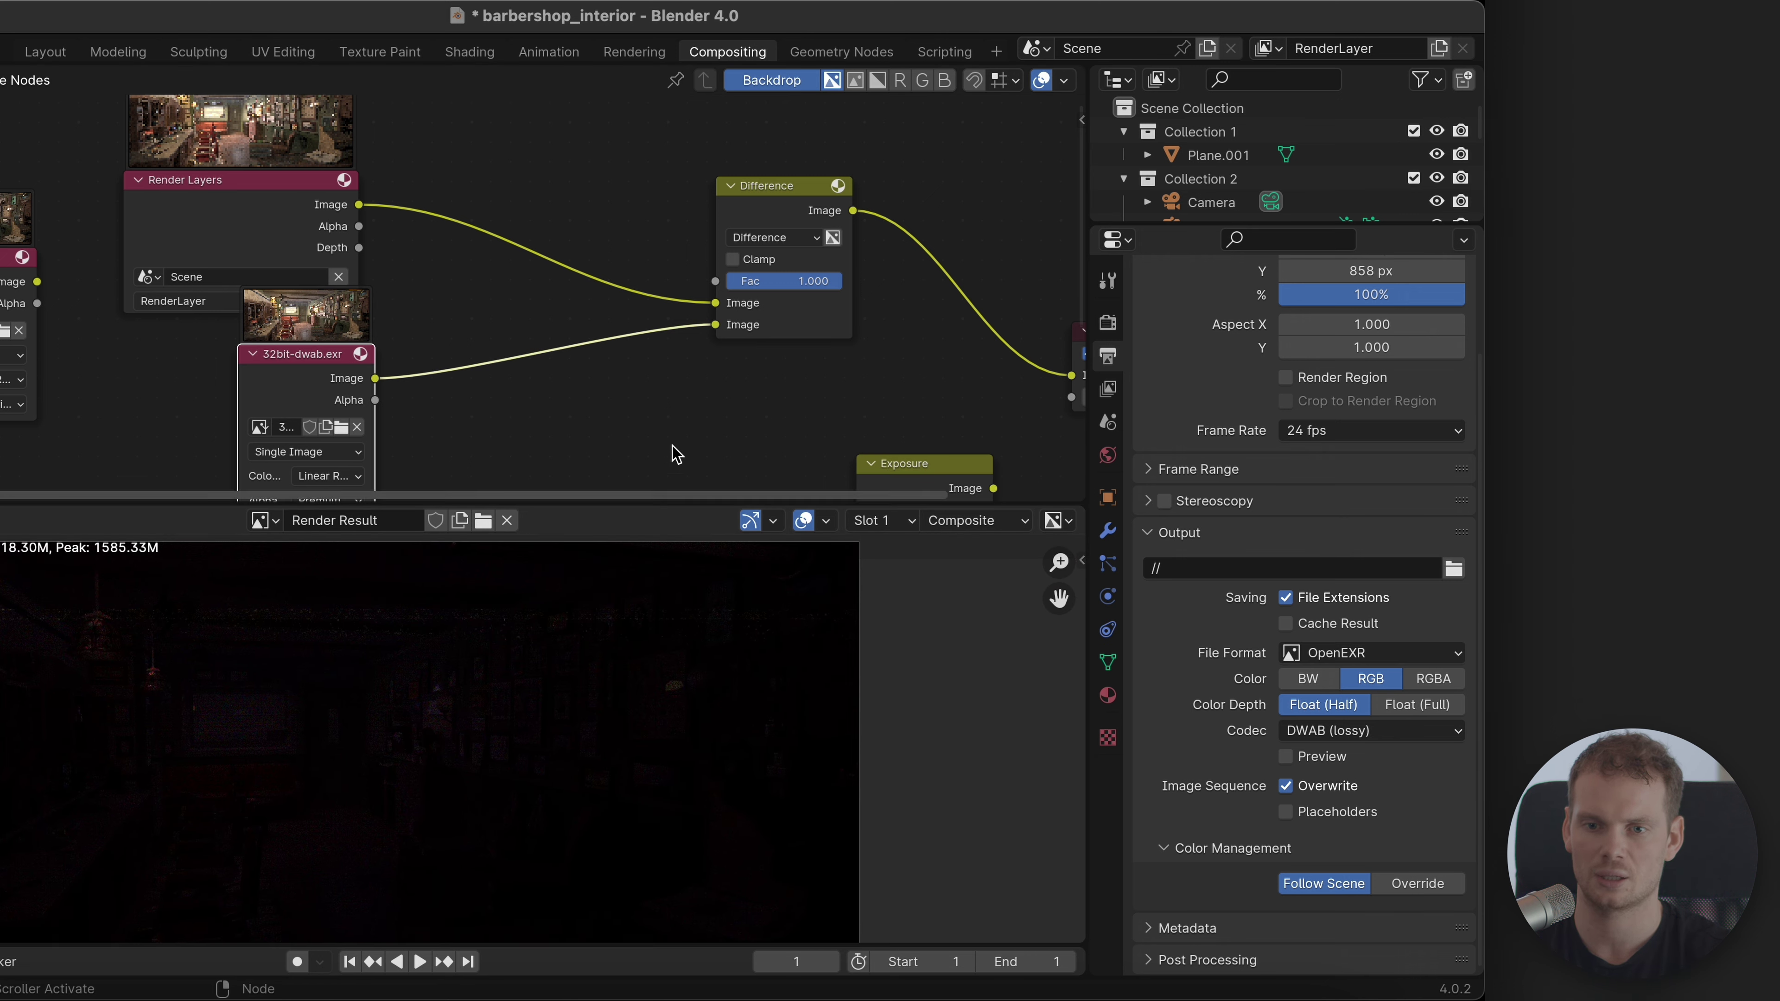
Step: Connect the 32bit-dwab.exr image to the Exposure node's input and the Exposure output to Composite
{"action": "scroll", "coordinate": [617, 302], "scroll_direction": "down", "scroll_amount": 5}
{"action": "scroll", "coordinate": [616, 302], "scroll_direction": "right", "scroll_amount": 4}
{"action": "left_click_drag", "start_coordinate": [245, 141], "coordinate": [729, 275]}
{"action": "scroll", "coordinate": [729, 281], "scroll_direction": "right", "scroll_amount": 5}
{"action": "scroll", "coordinate": [728, 281], "scroll_direction": "up", "scroll_amount": 2}
{"action": "left_click_drag", "start_coordinate": [434, 349], "coordinate": [591, 246]}
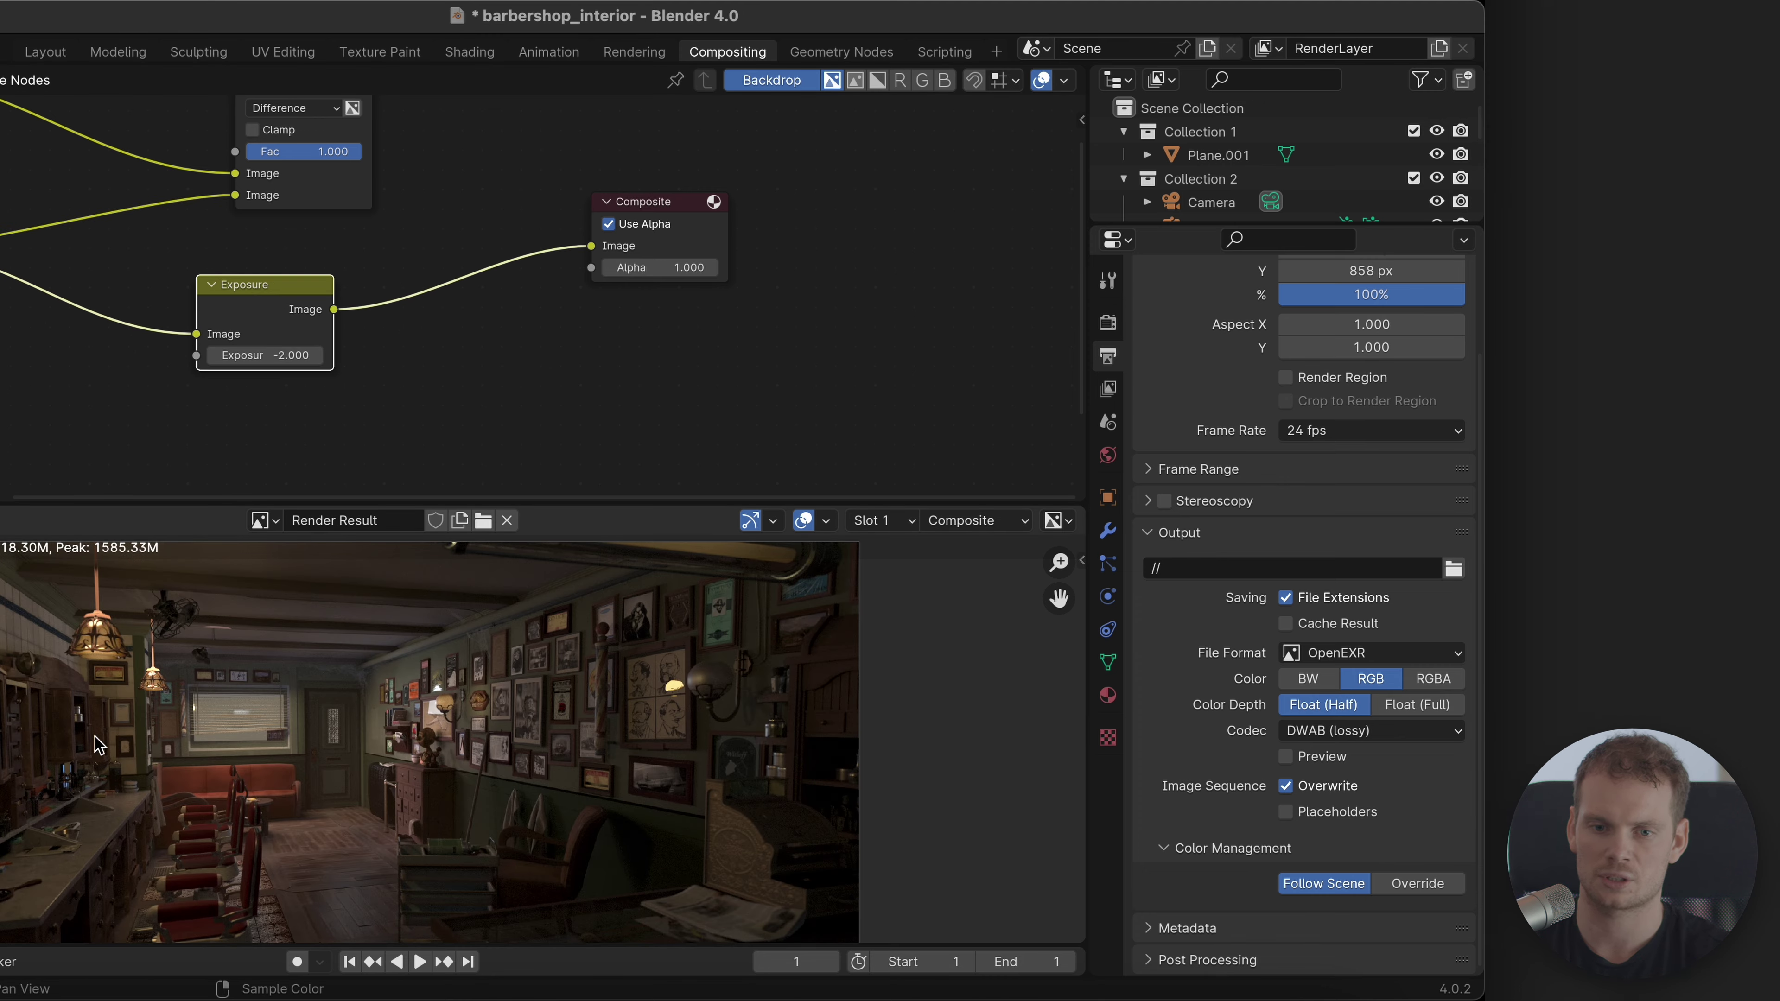
Step: Replace the Exposure node's input with the png-8bit-standard.png image and examine the highlights around the window in the render
{"action": "scroll", "coordinate": [588, 286], "scroll_direction": "down", "scroll_amount": 2}
{"action": "scroll", "coordinate": [588, 286], "scroll_direction": "left", "scroll_amount": 5}
{"action": "scroll", "coordinate": [588, 286], "scroll_direction": "right", "scroll_amount": 1}
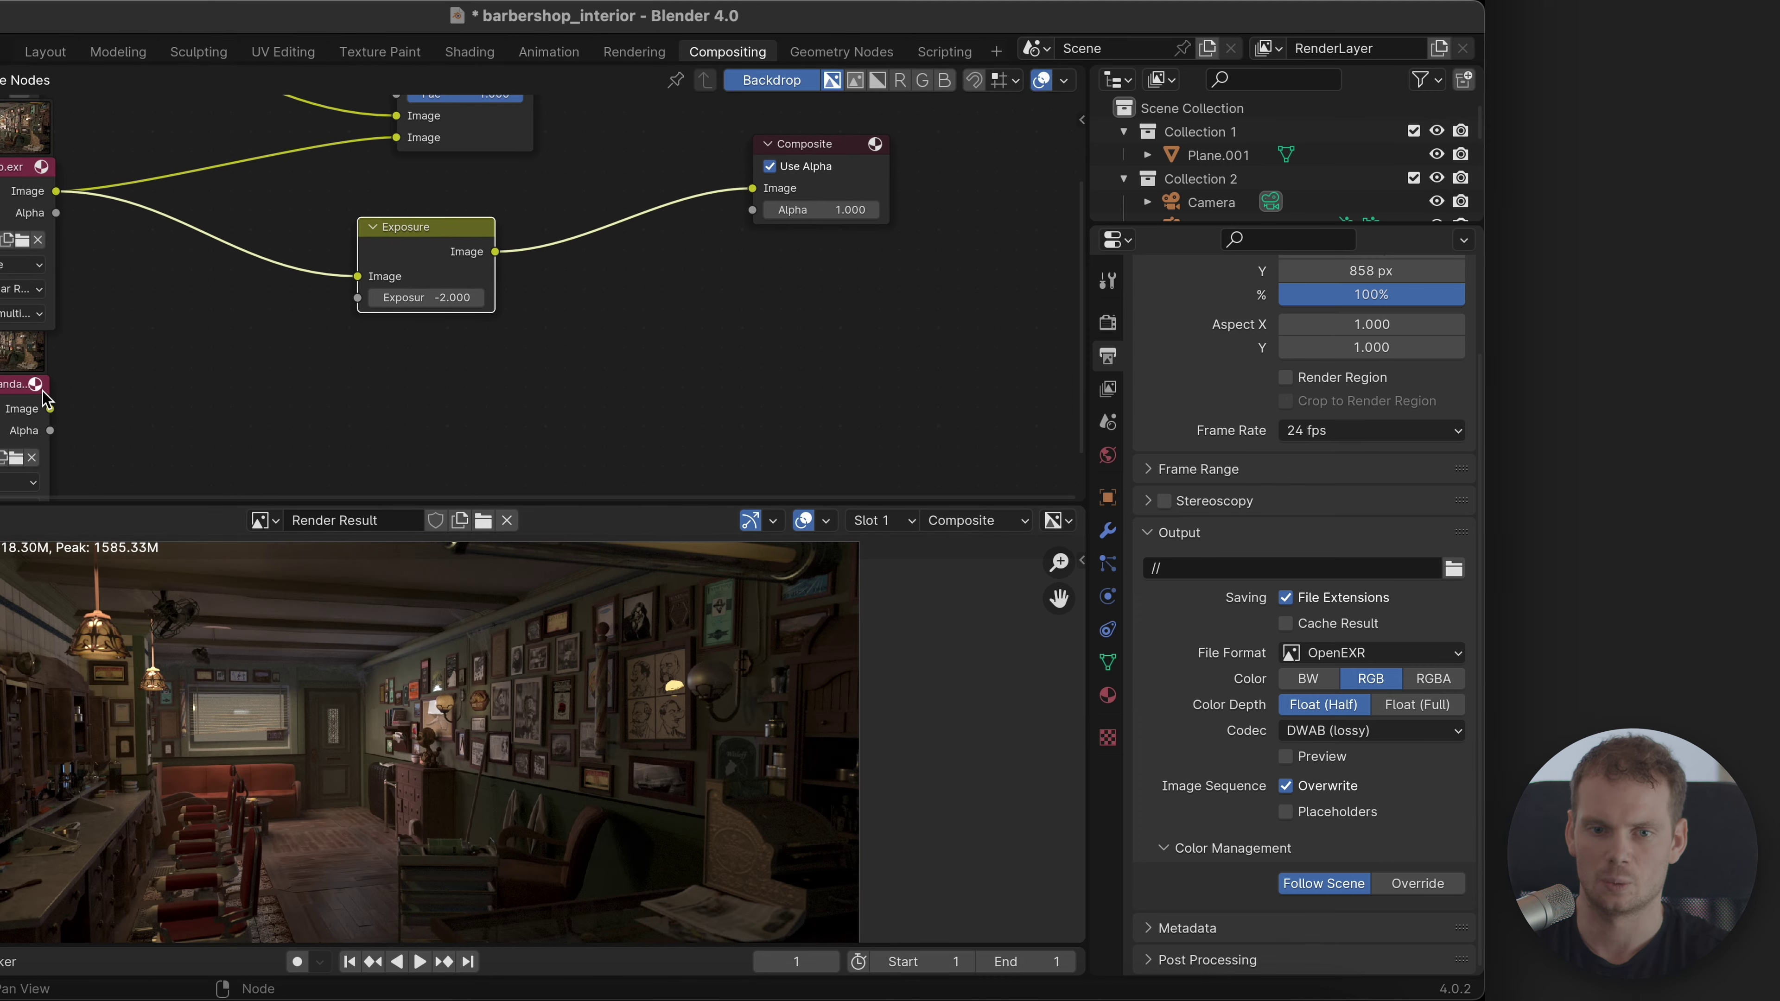
{"action": "left_click_drag", "start_coordinate": [49, 408], "coordinate": [373, 277]}
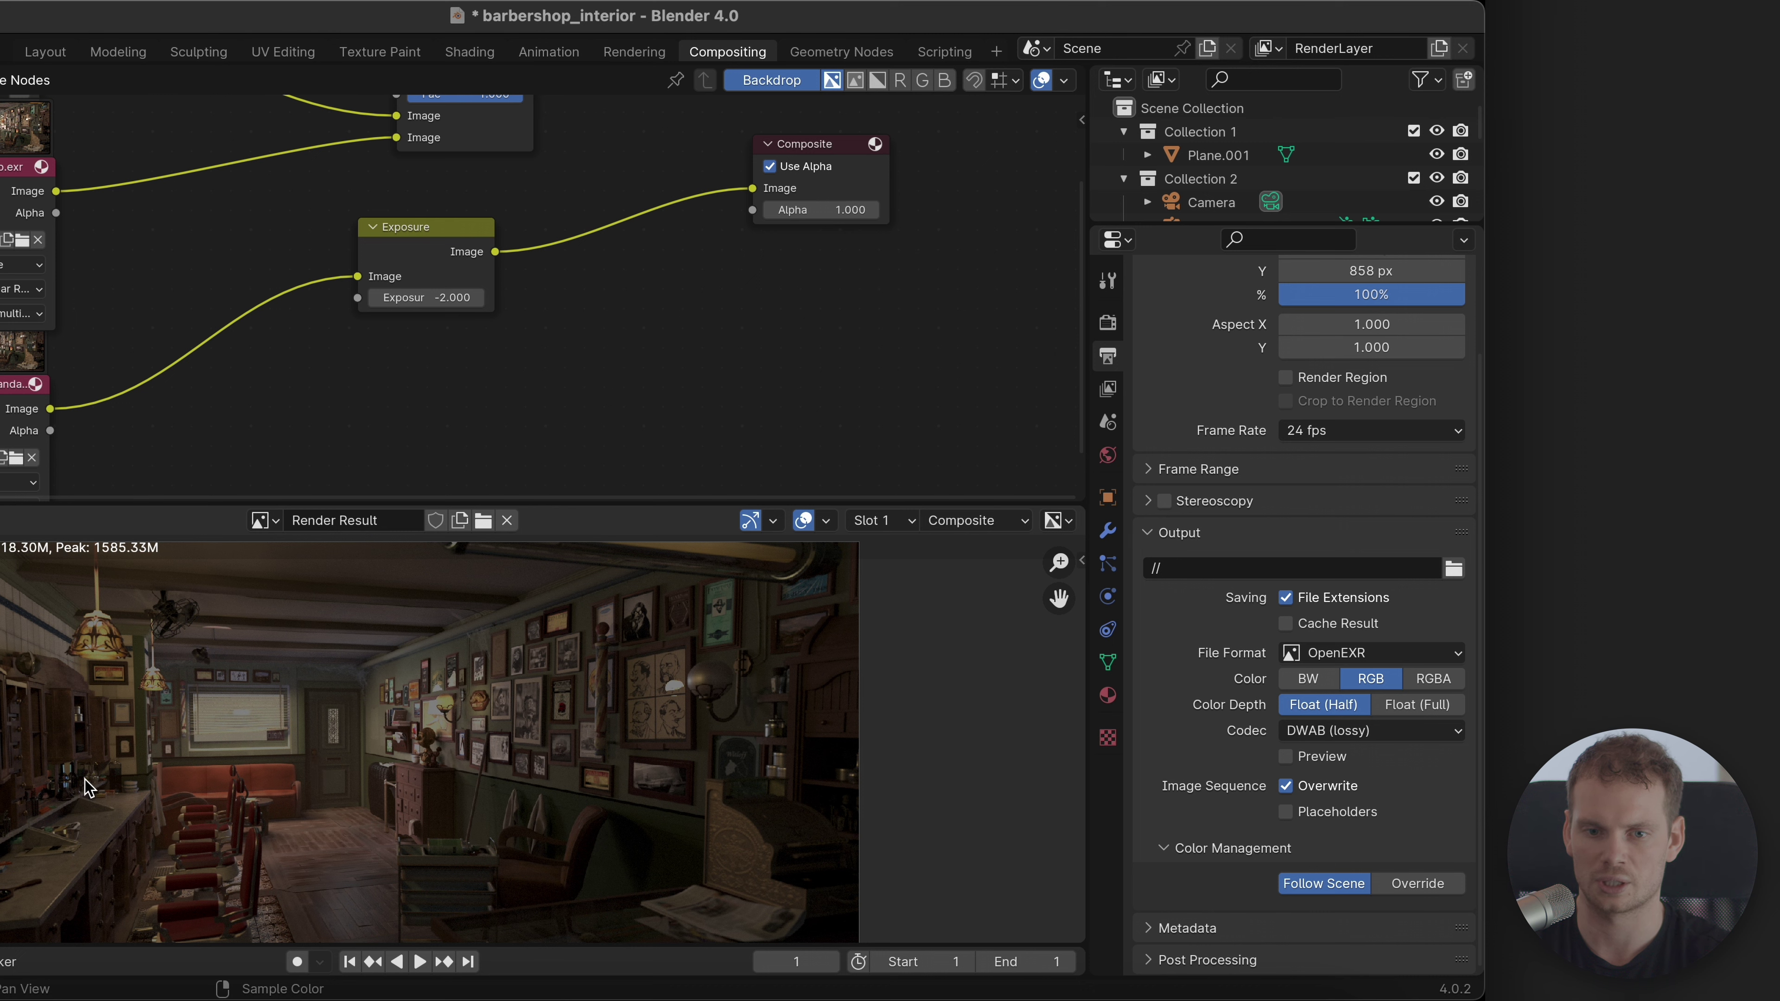
{"action": "scroll", "coordinate": [132, 702], "scroll_direction": "up", "scroll_amount": 4}
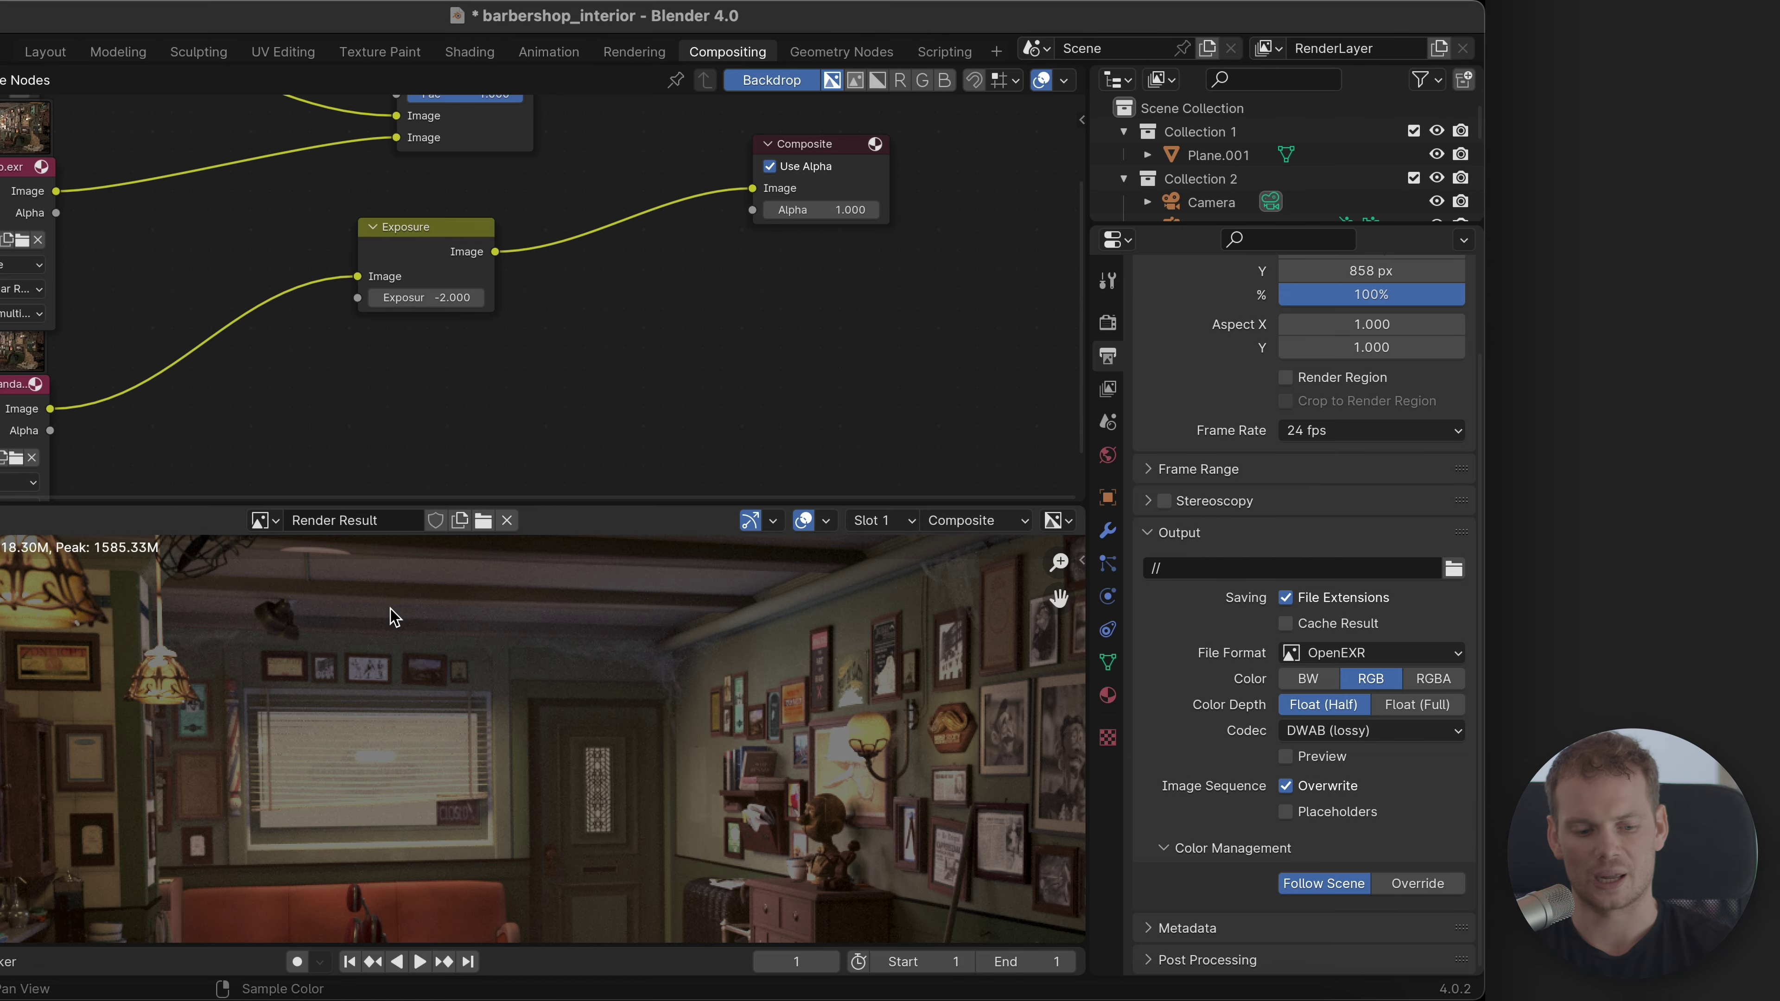
Step: Switch to Safari, show the Blendergrid article on Filmic / Unfilmic nodes, and examine its Filmic versus Standard comparison image
{"action": "key", "text": "ctrl+Left"}
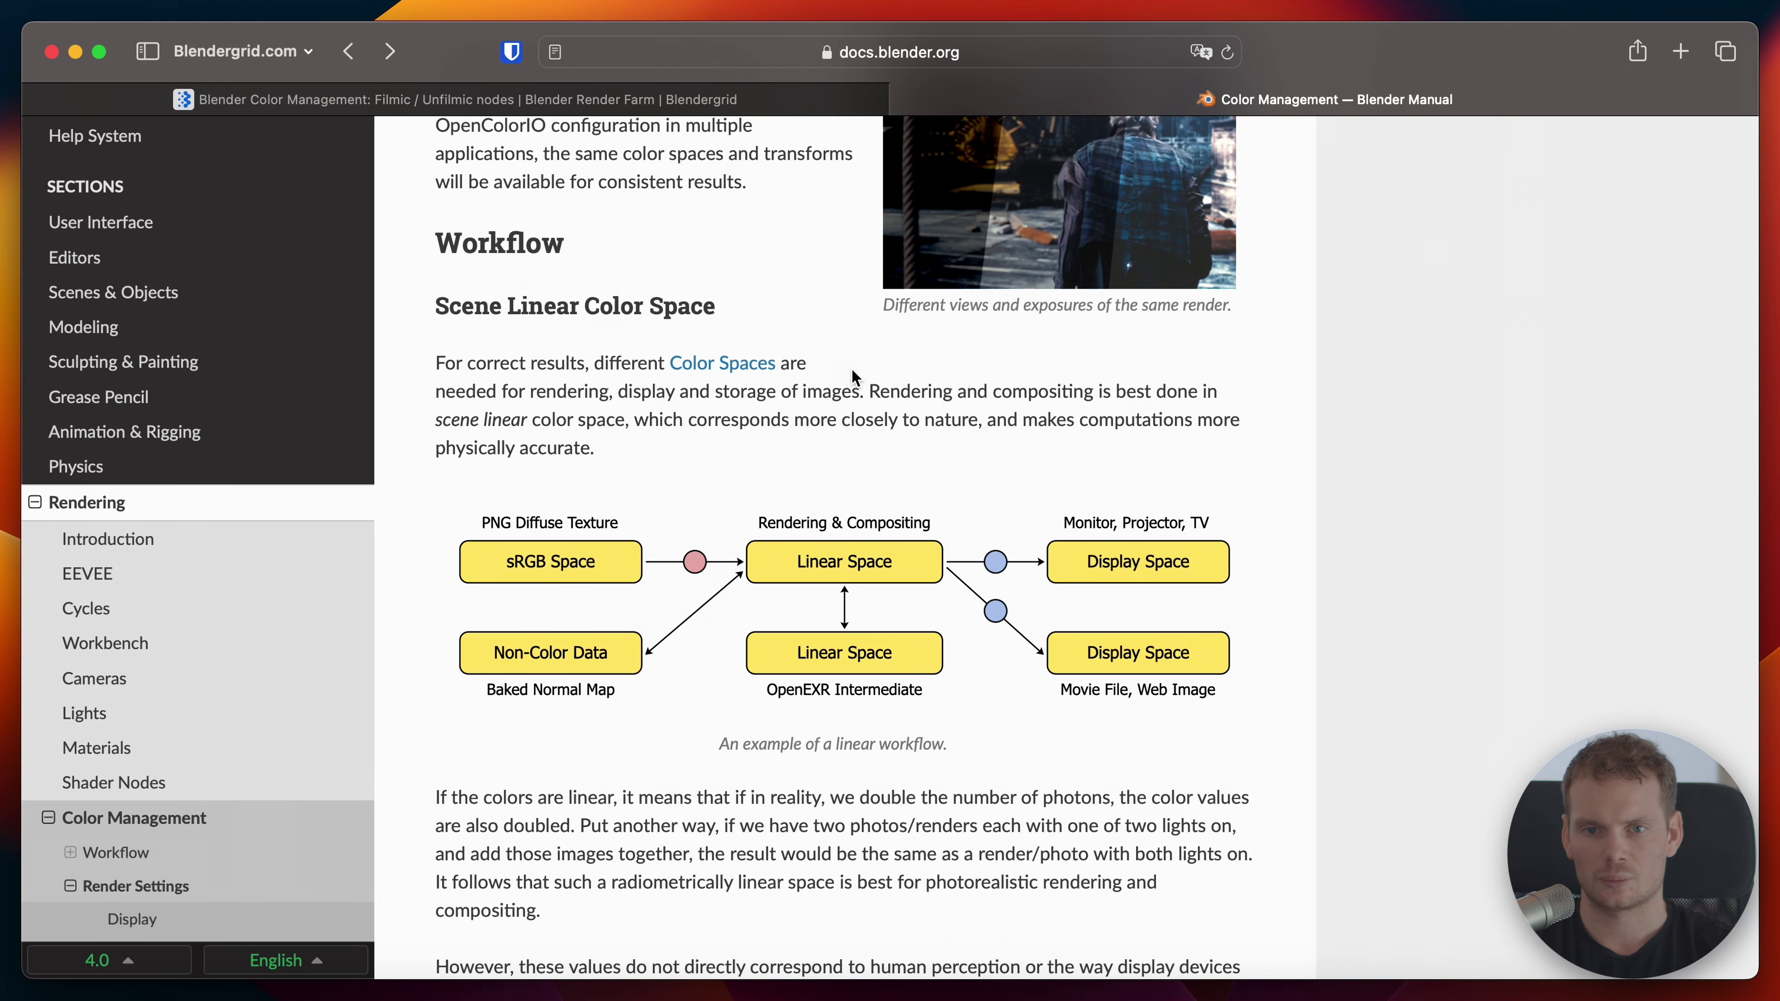
{"action": "left_click", "coordinate": [680, 98]}
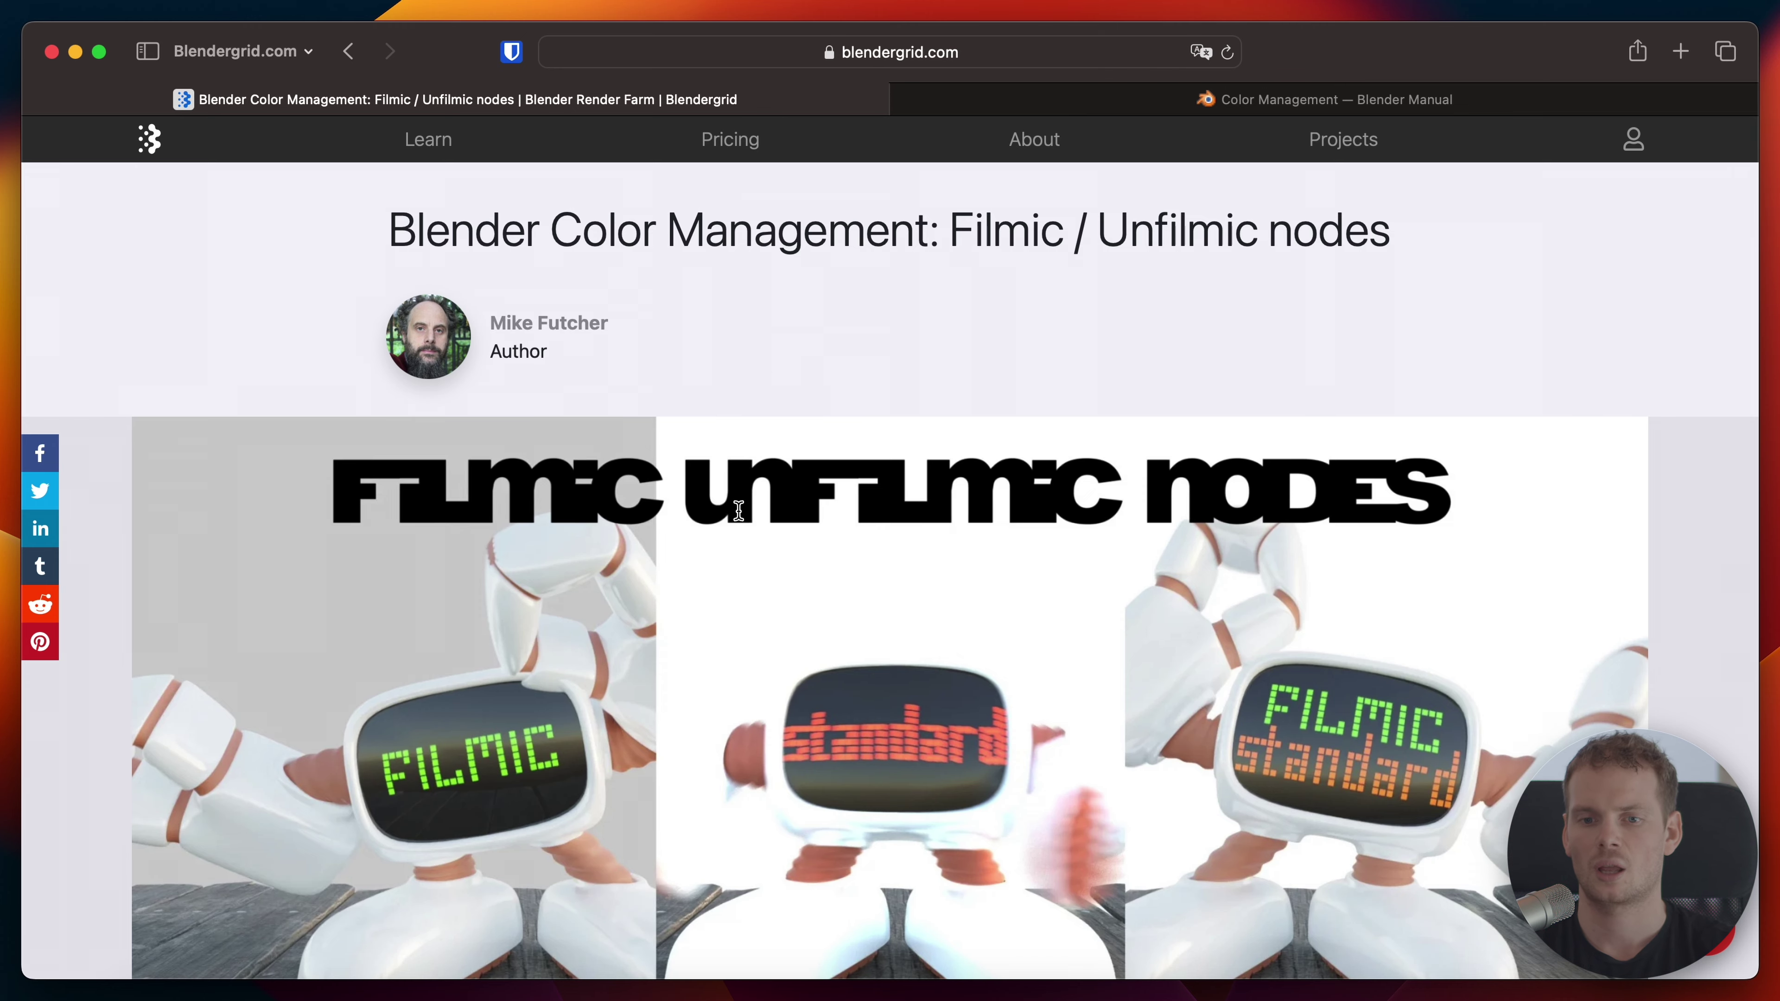
{"action": "scroll", "coordinate": [741, 588], "scroll_direction": "down", "scroll_amount": 10}
{"action": "scroll", "coordinate": [737, 580], "scroll_direction": "up", "scroll_amount": 10}
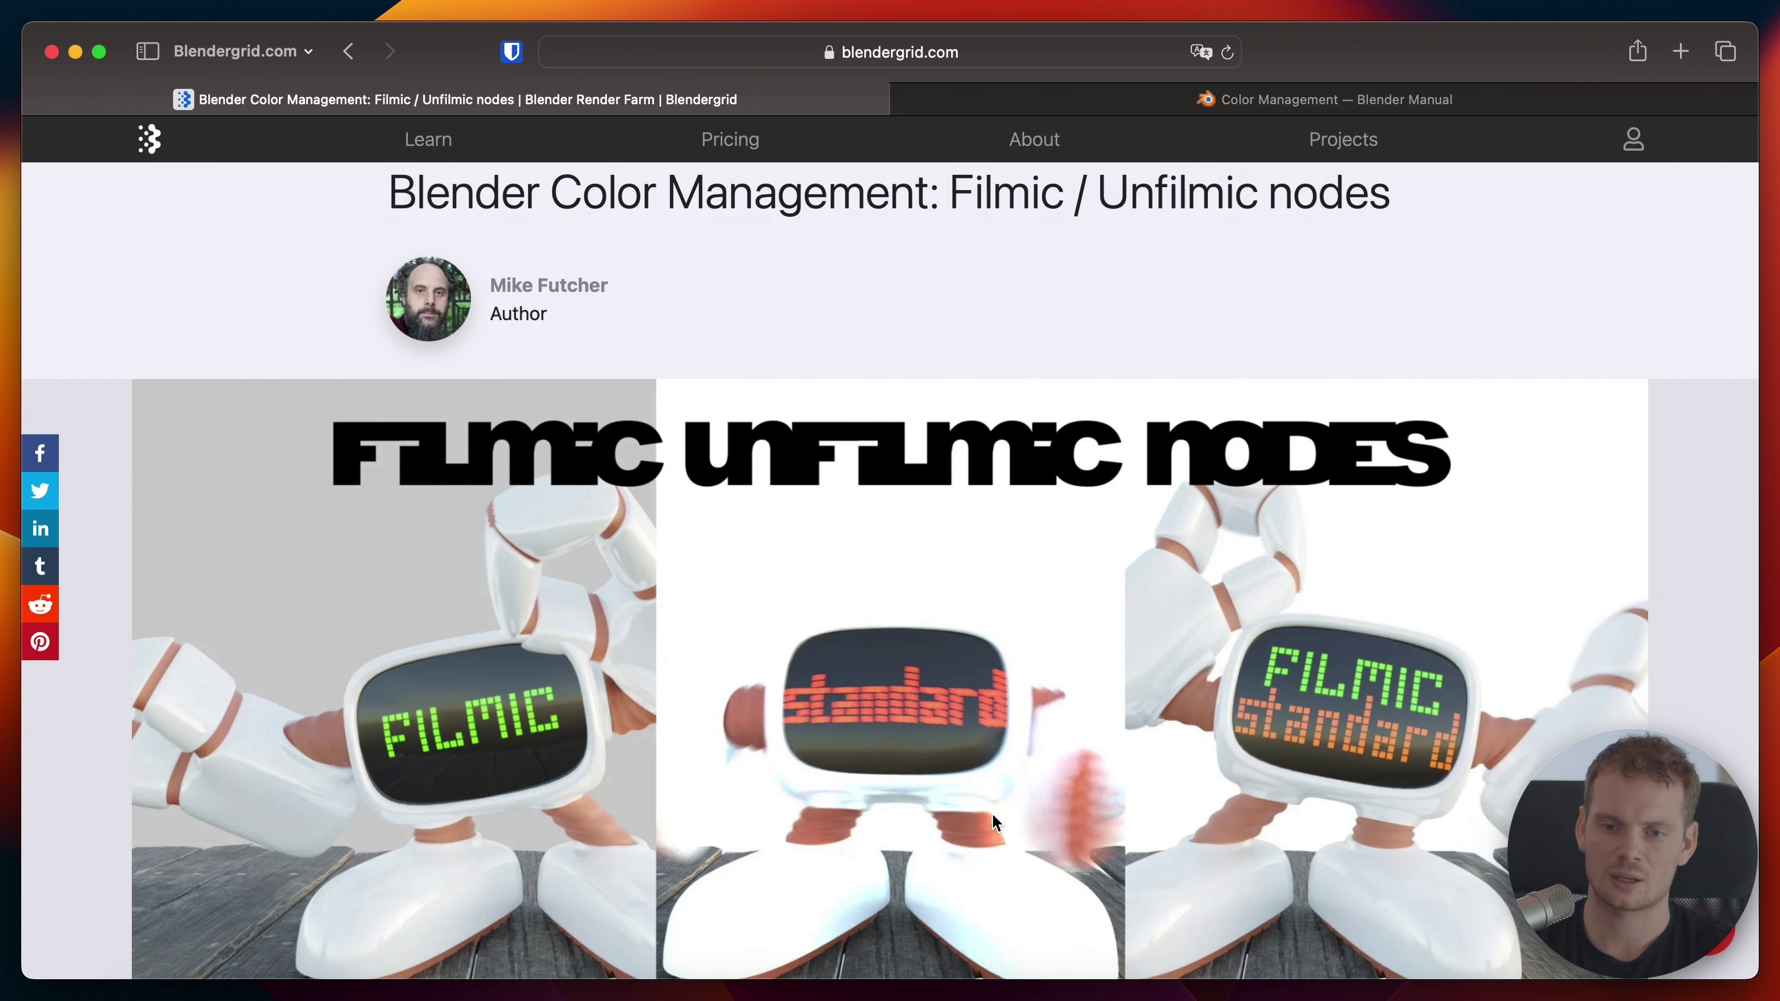
{"action": "scroll", "coordinate": [991, 812], "scroll_direction": "down", "scroll_amount": 4}
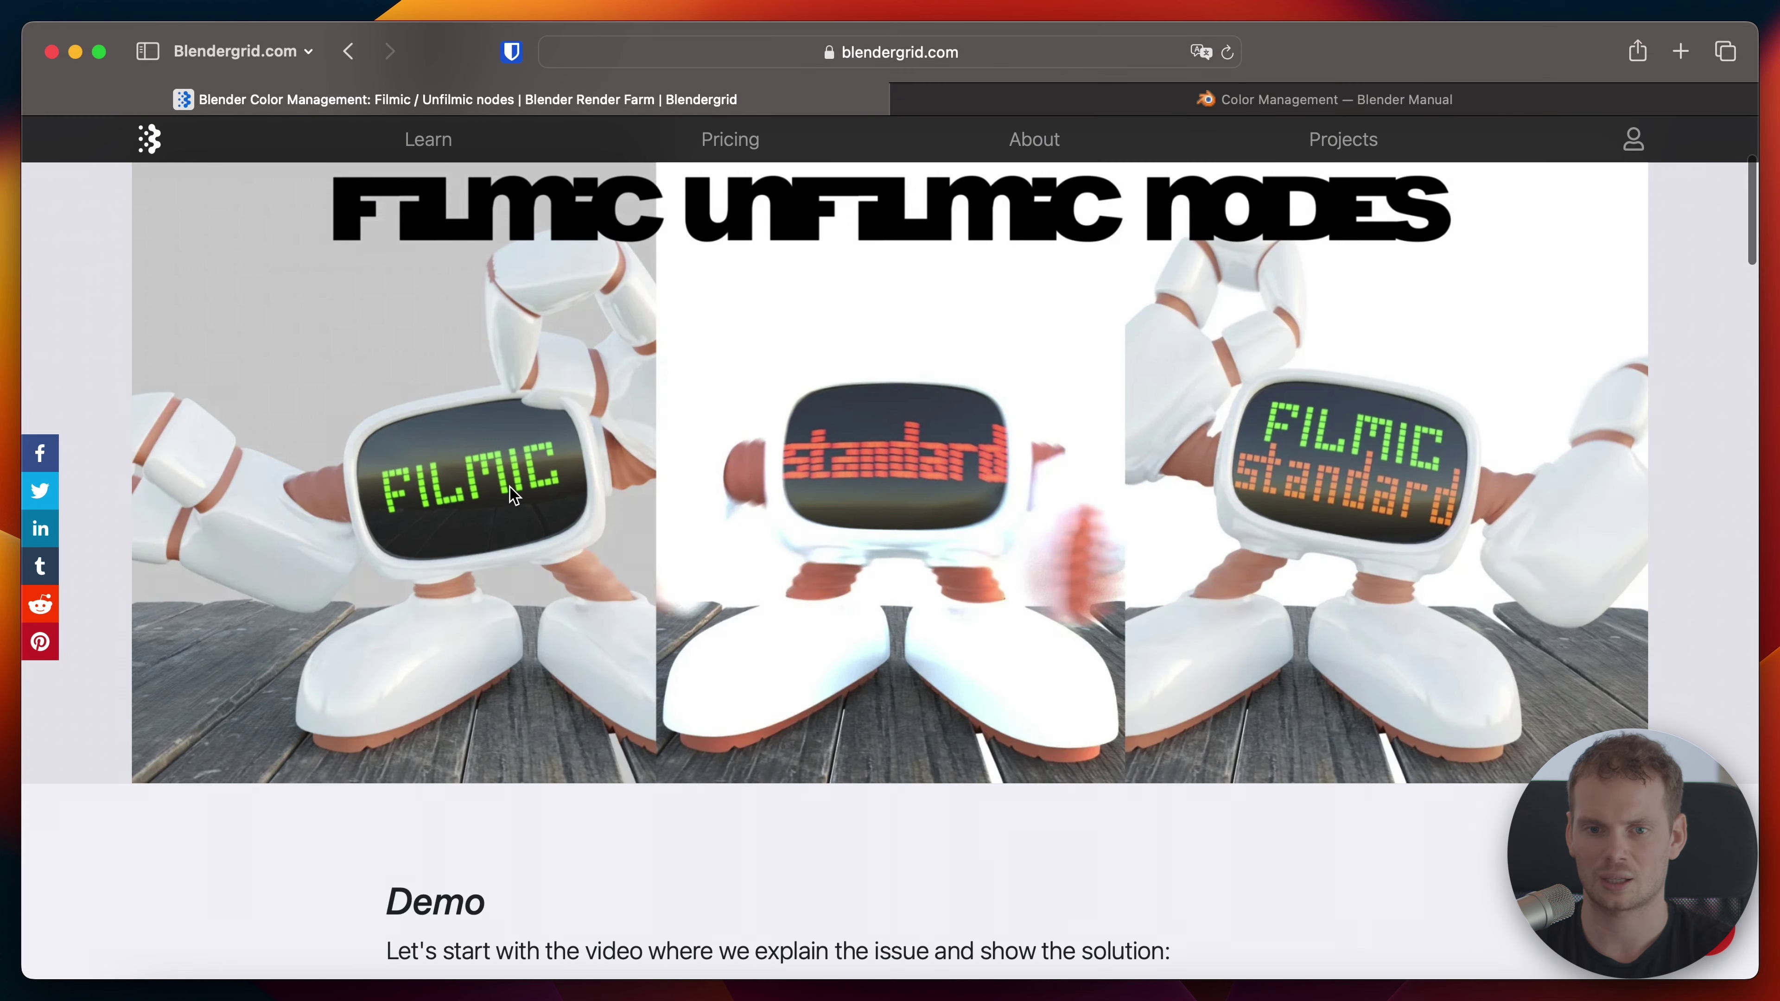
{"action": "scroll", "coordinate": [488, 551], "scroll_direction": "up", "scroll_amount": 2}
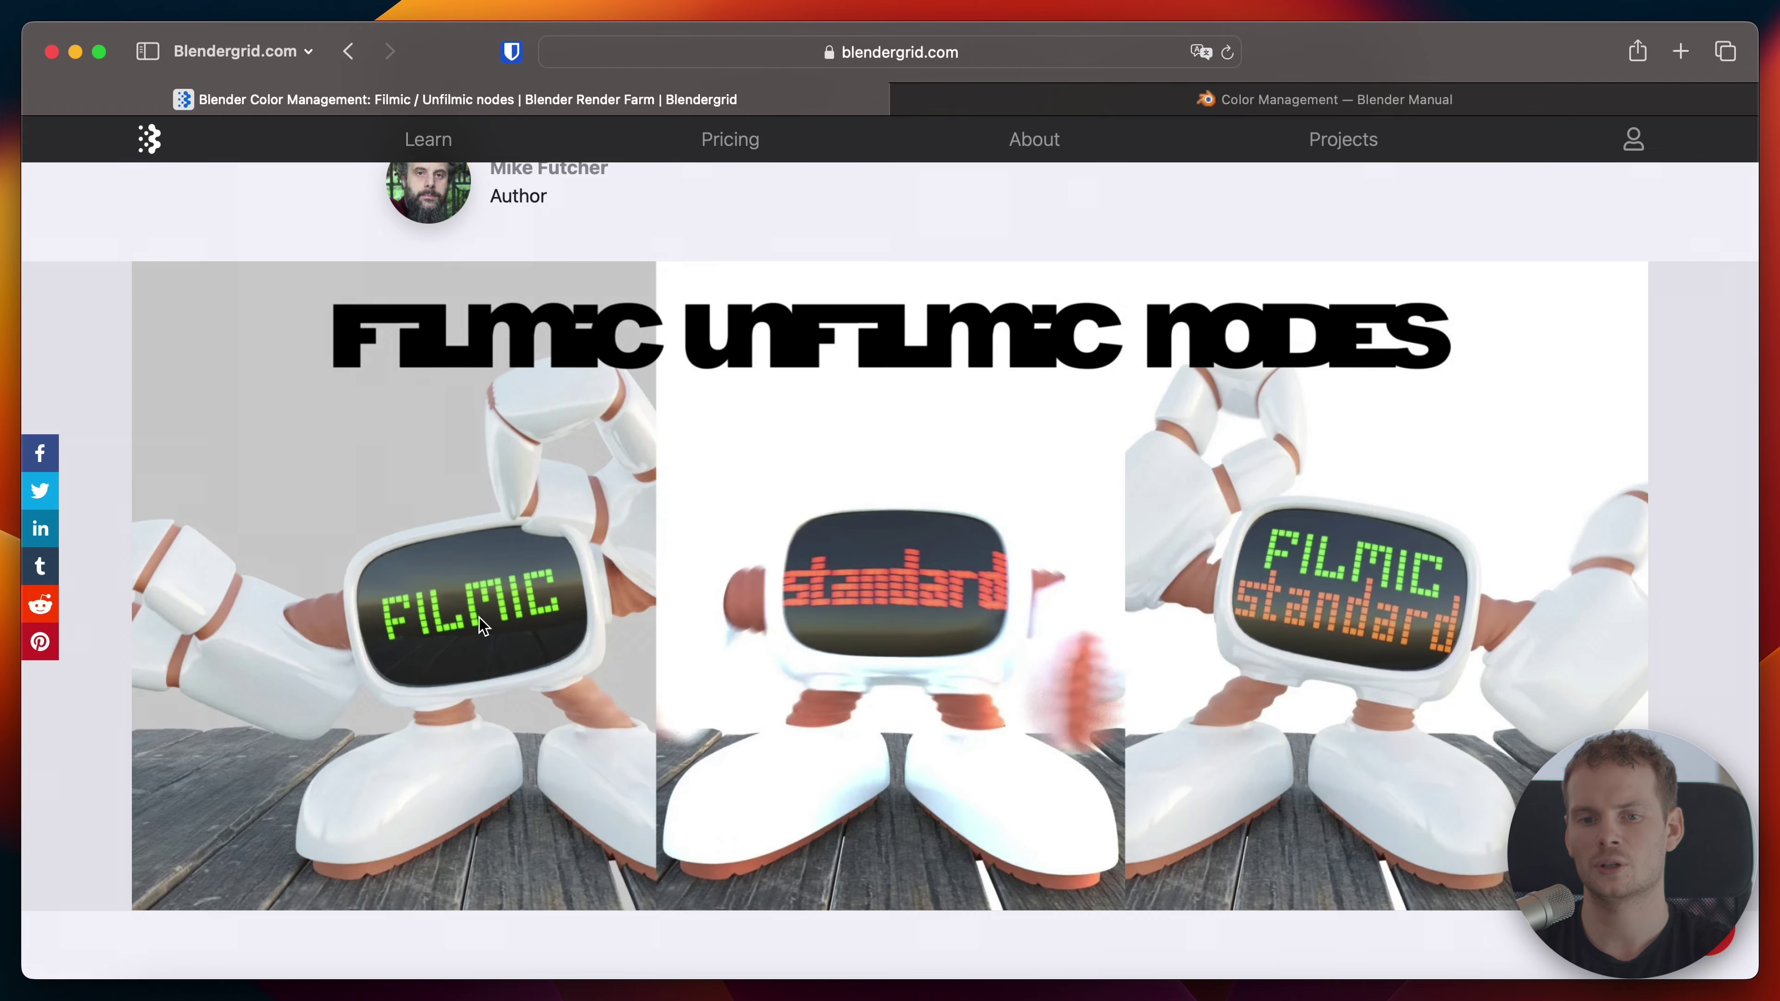
Step: Switch back to Blender and display the Color Management section of the render properties
{"action": "key", "text": "ctrl+Right"}
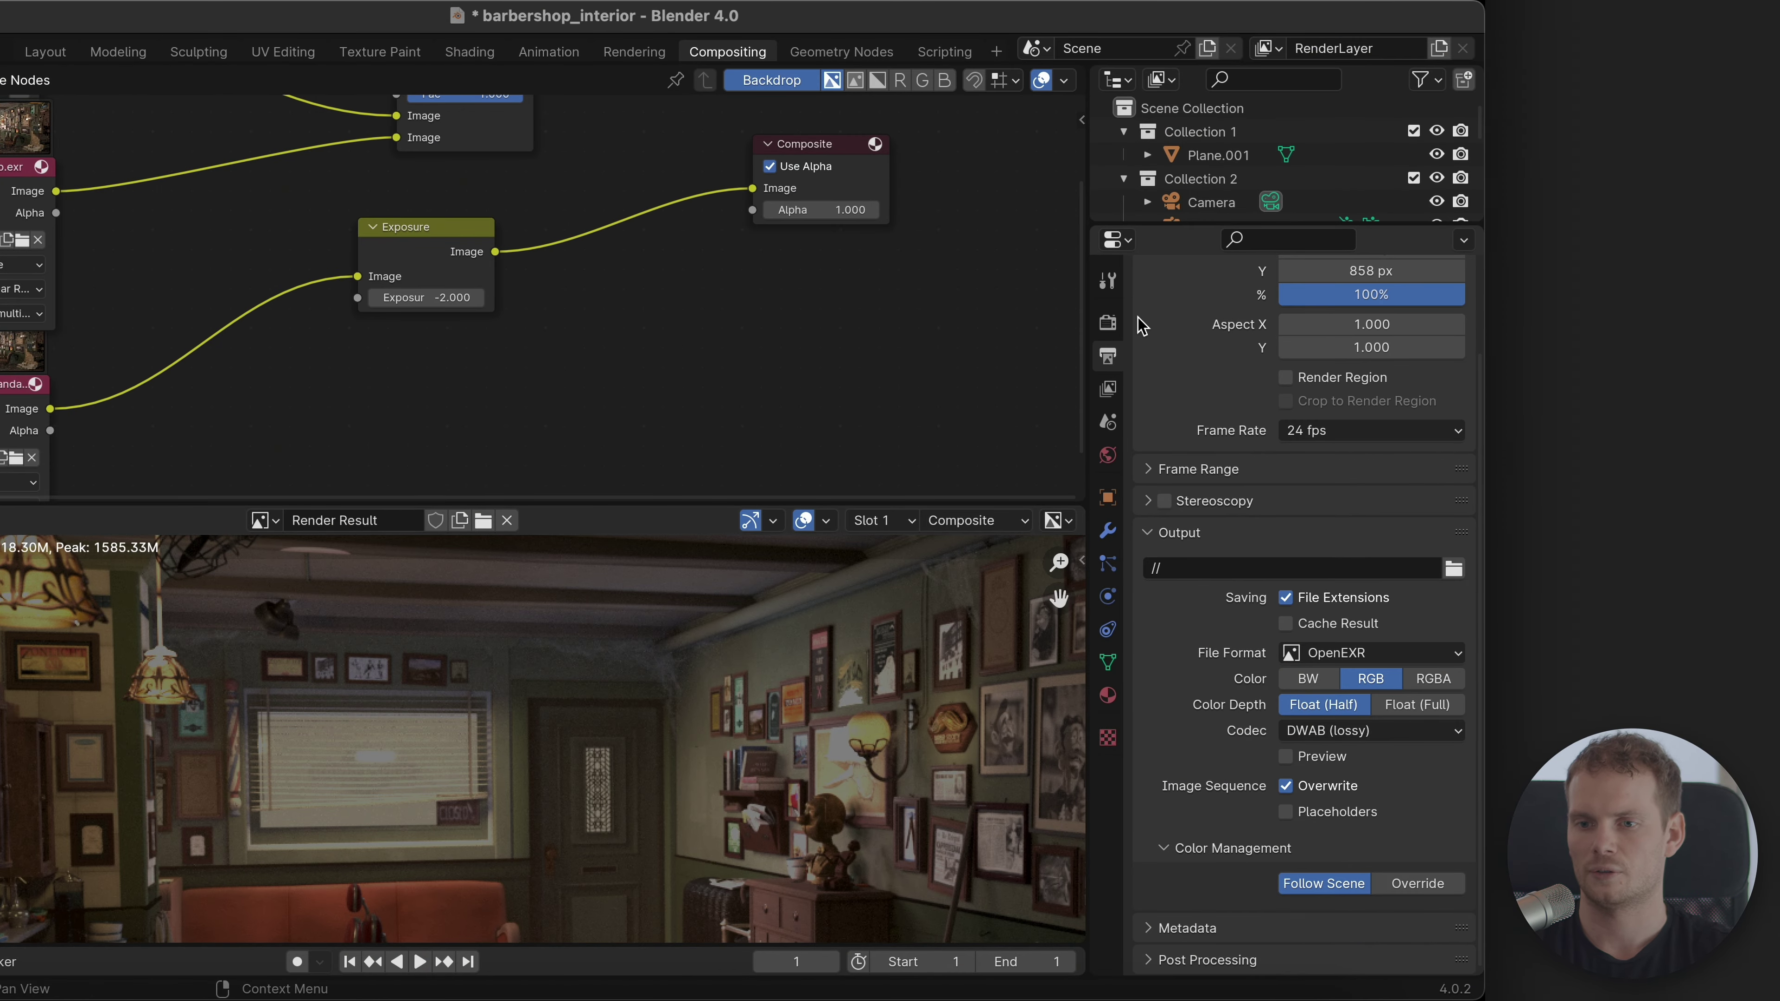
{"action": "left_click", "coordinate": [1108, 322]}
{"action": "scroll", "coordinate": [1220, 778], "scroll_direction": "down", "scroll_amount": 2}
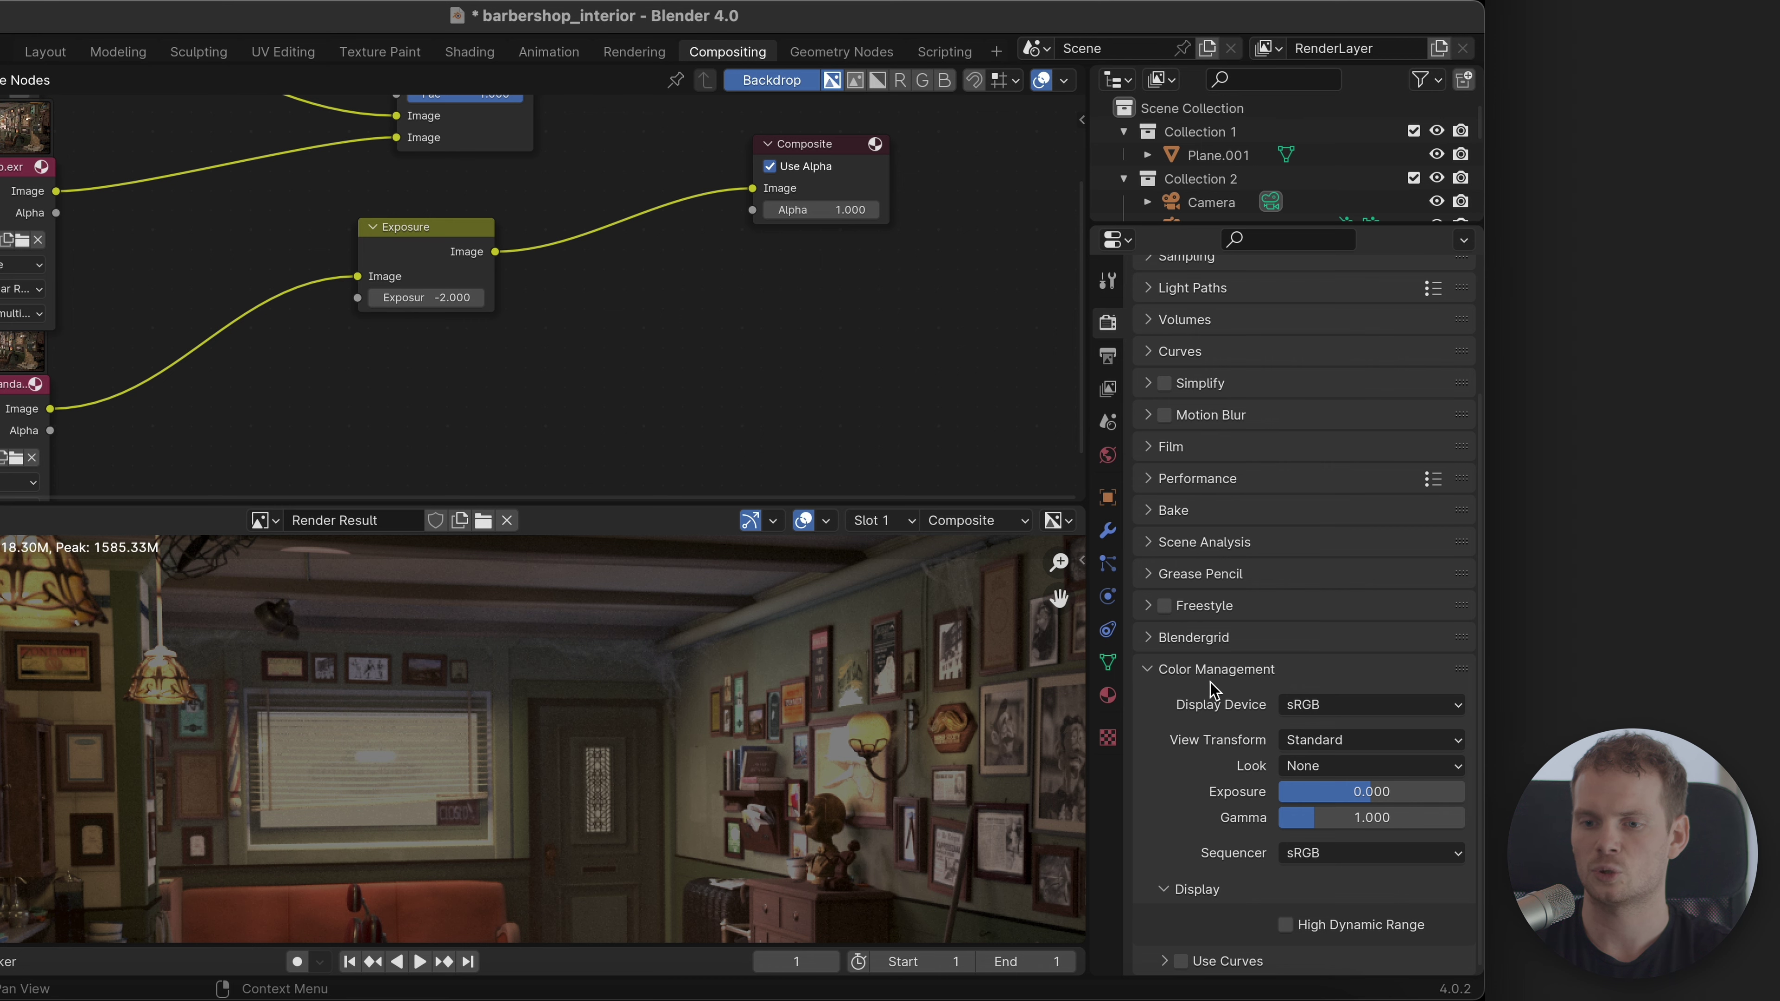
Step: View the linear workflow diagram on the Blender Manual's Color Management page in Safari, and return to Blender
{"action": "key", "text": "ctrl+Left"}
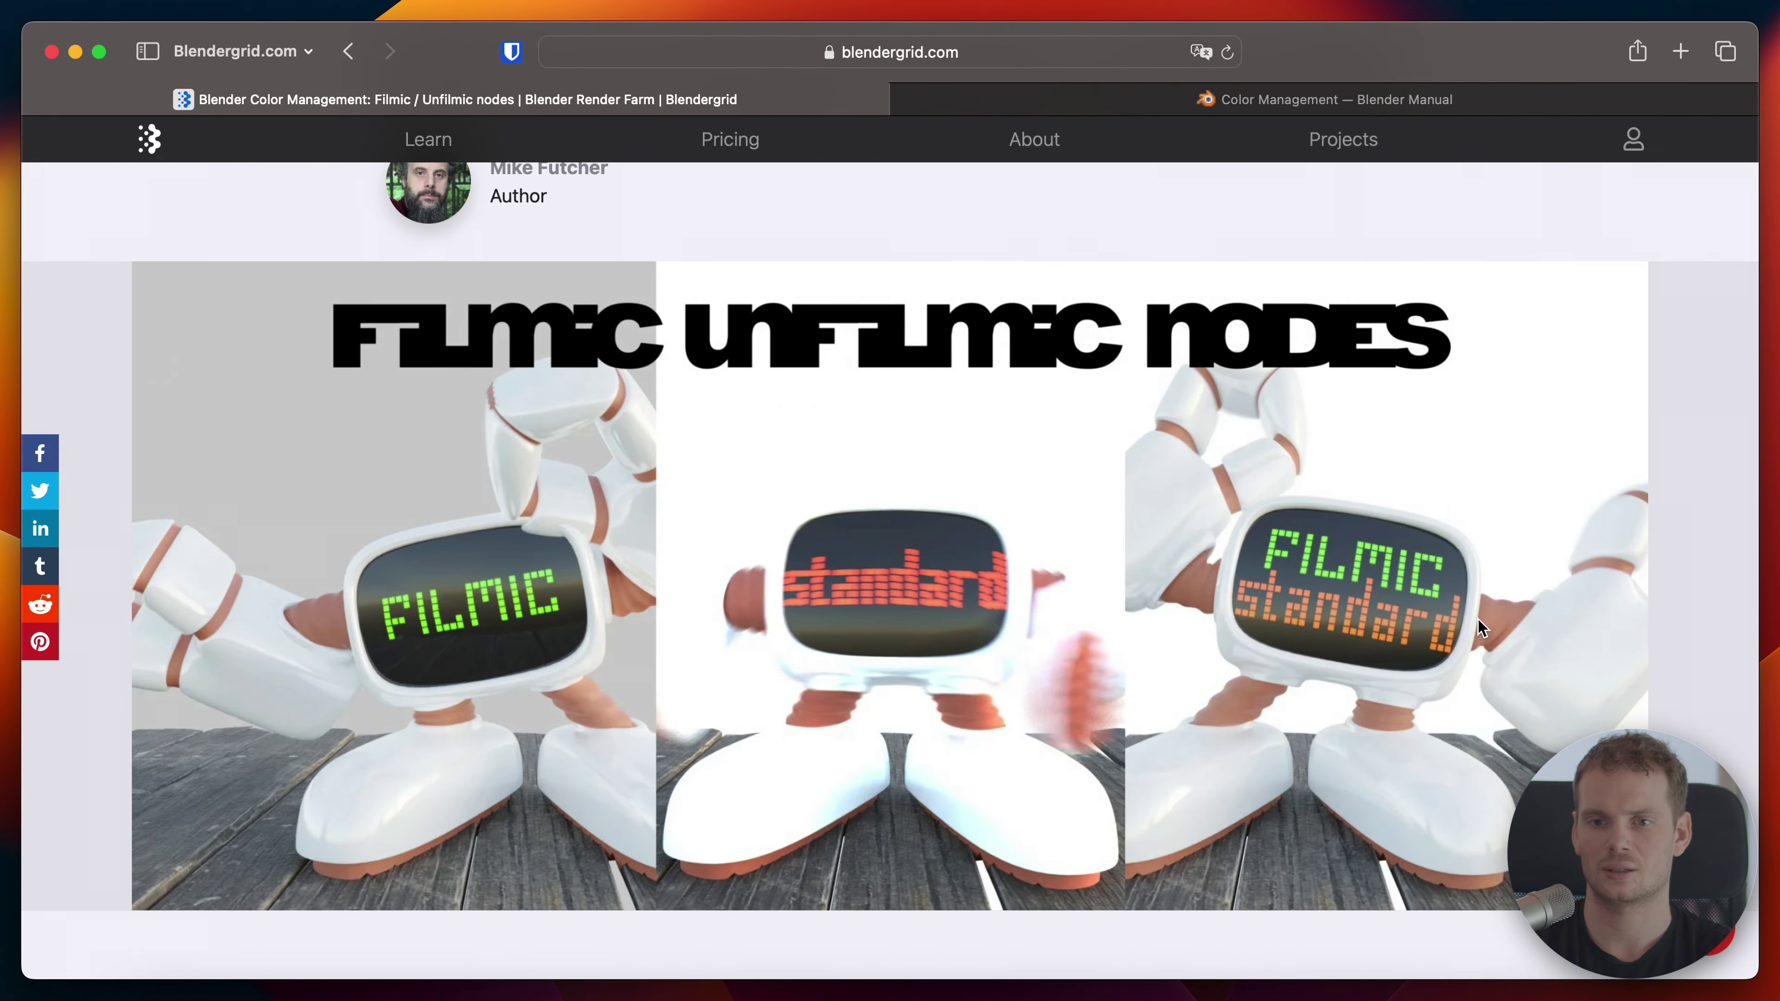
{"action": "left_click", "coordinate": [1317, 99]}
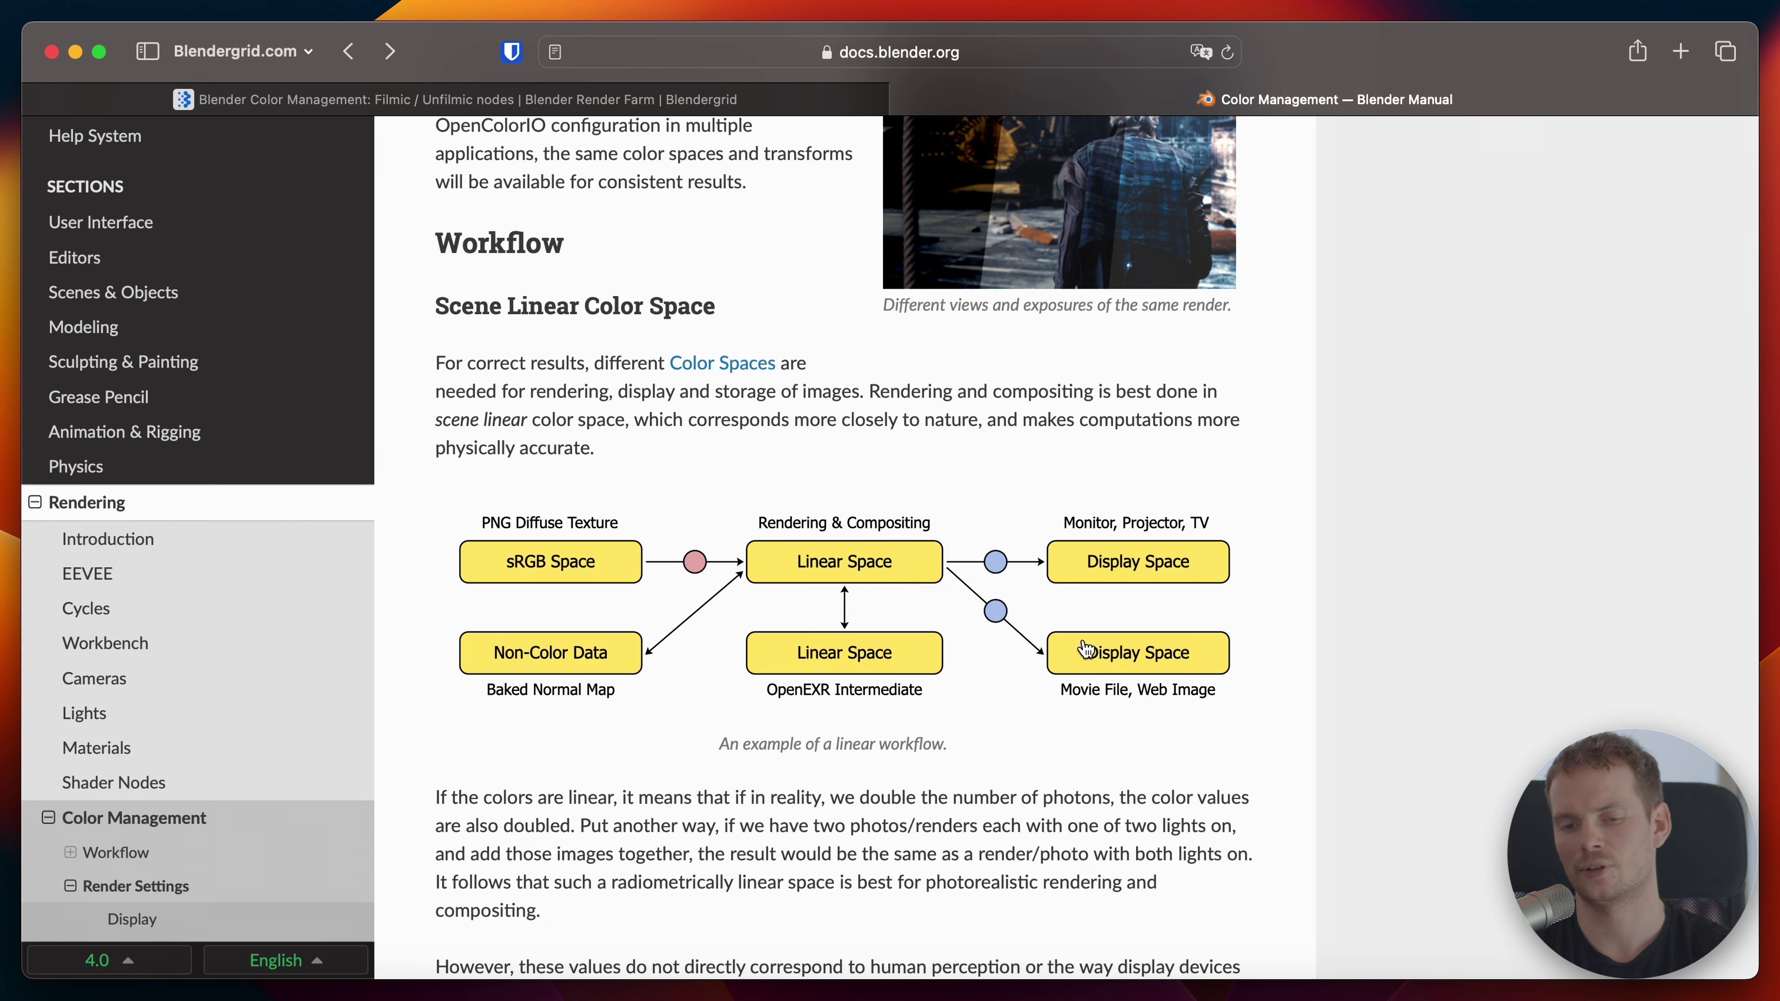
{"action": "key", "text": "ctrl+Right"}
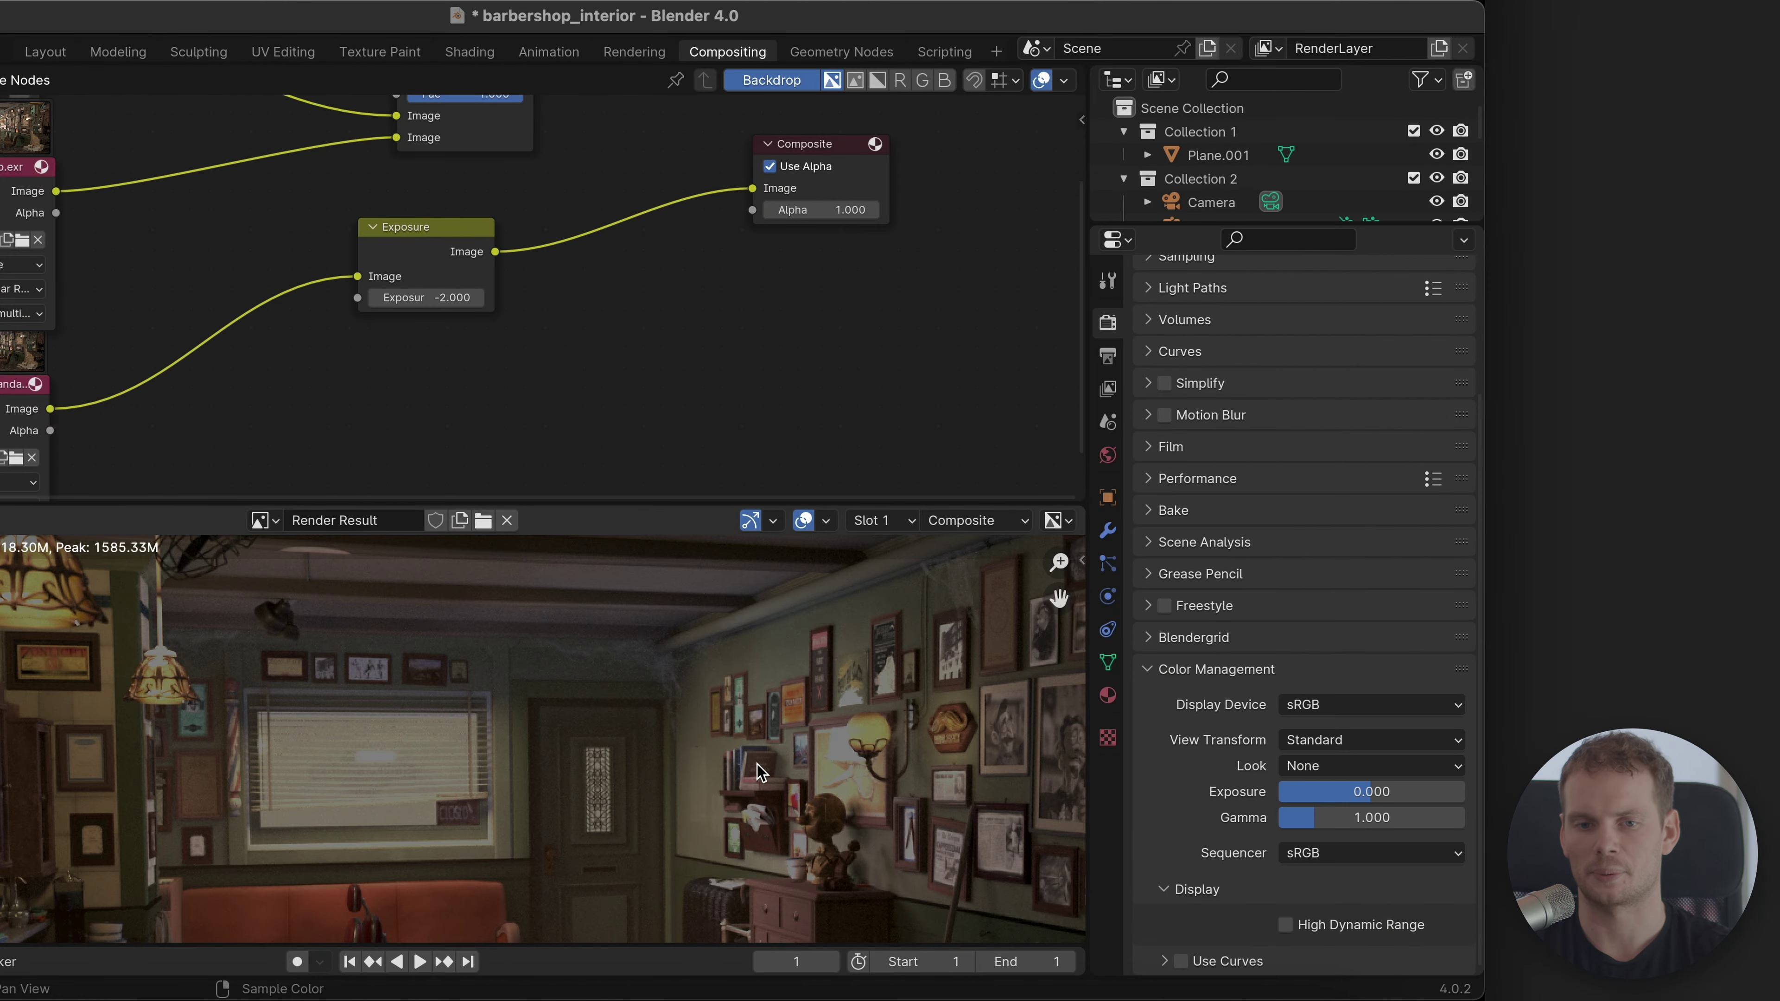
Step: Reopen the Filmic / Unfilmic nodes article in Safari and read through its view transform comparisons and RGB Curves node setup
{"action": "key", "text": "super+Tab"}
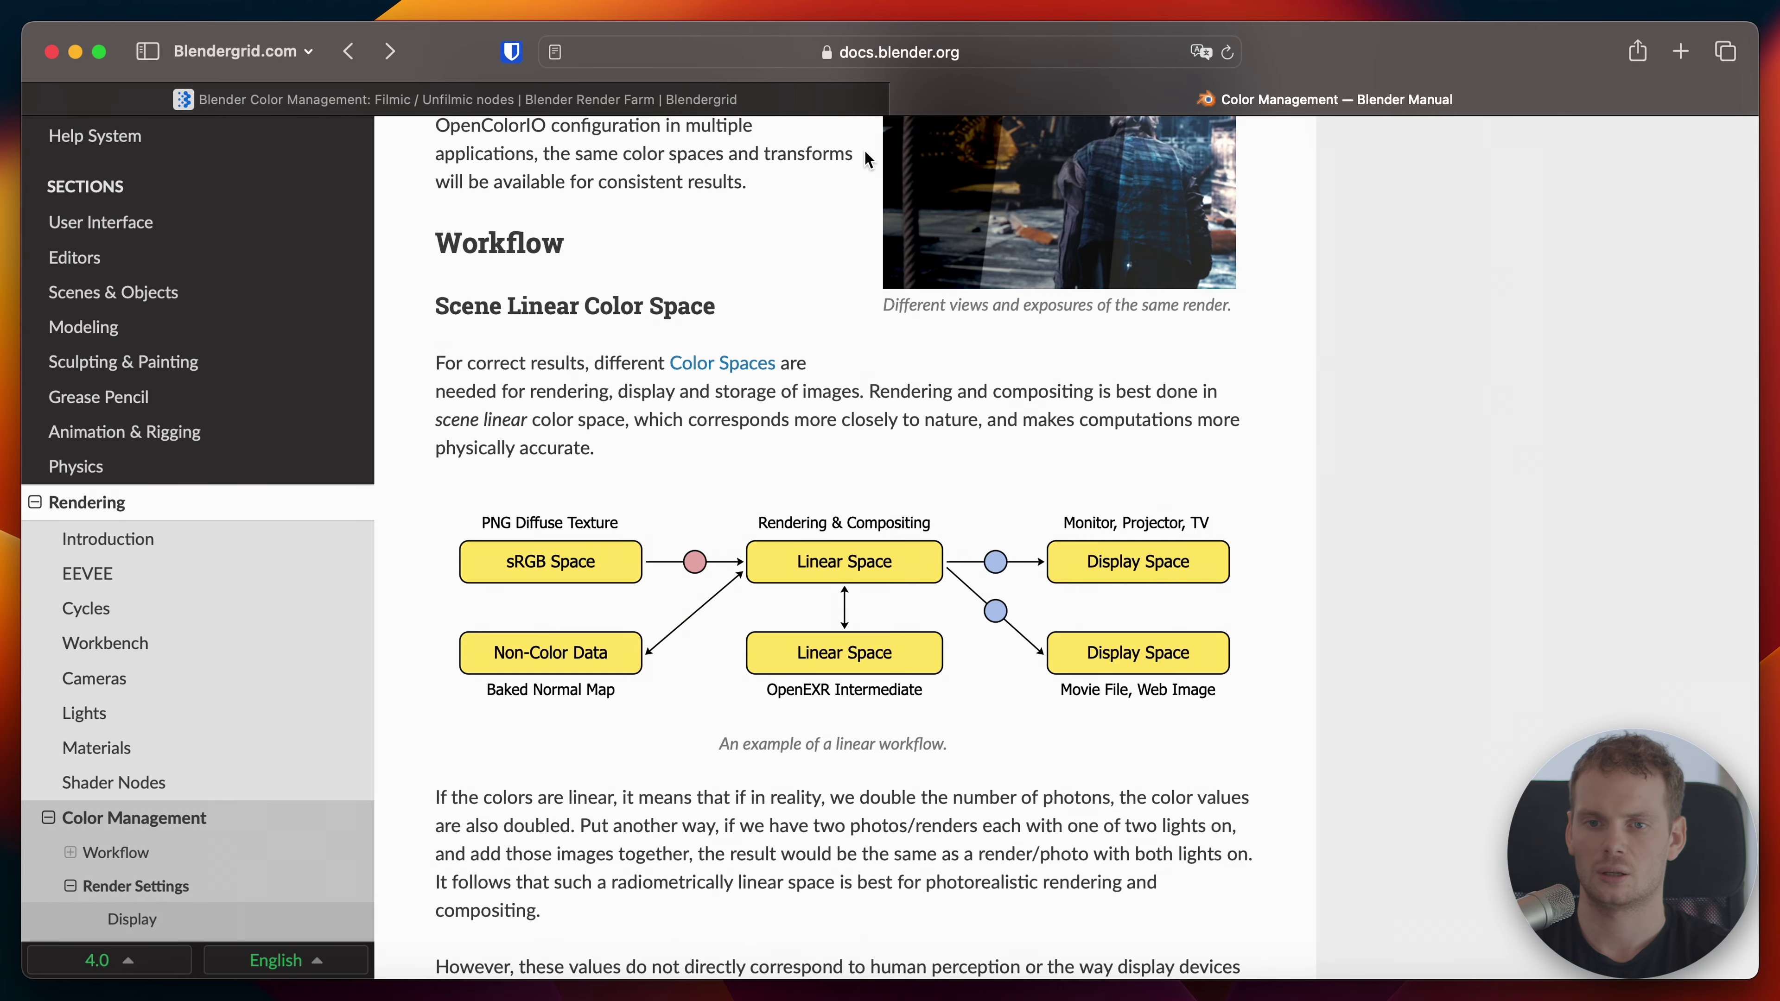
{"action": "left_click", "coordinate": [862, 99]}
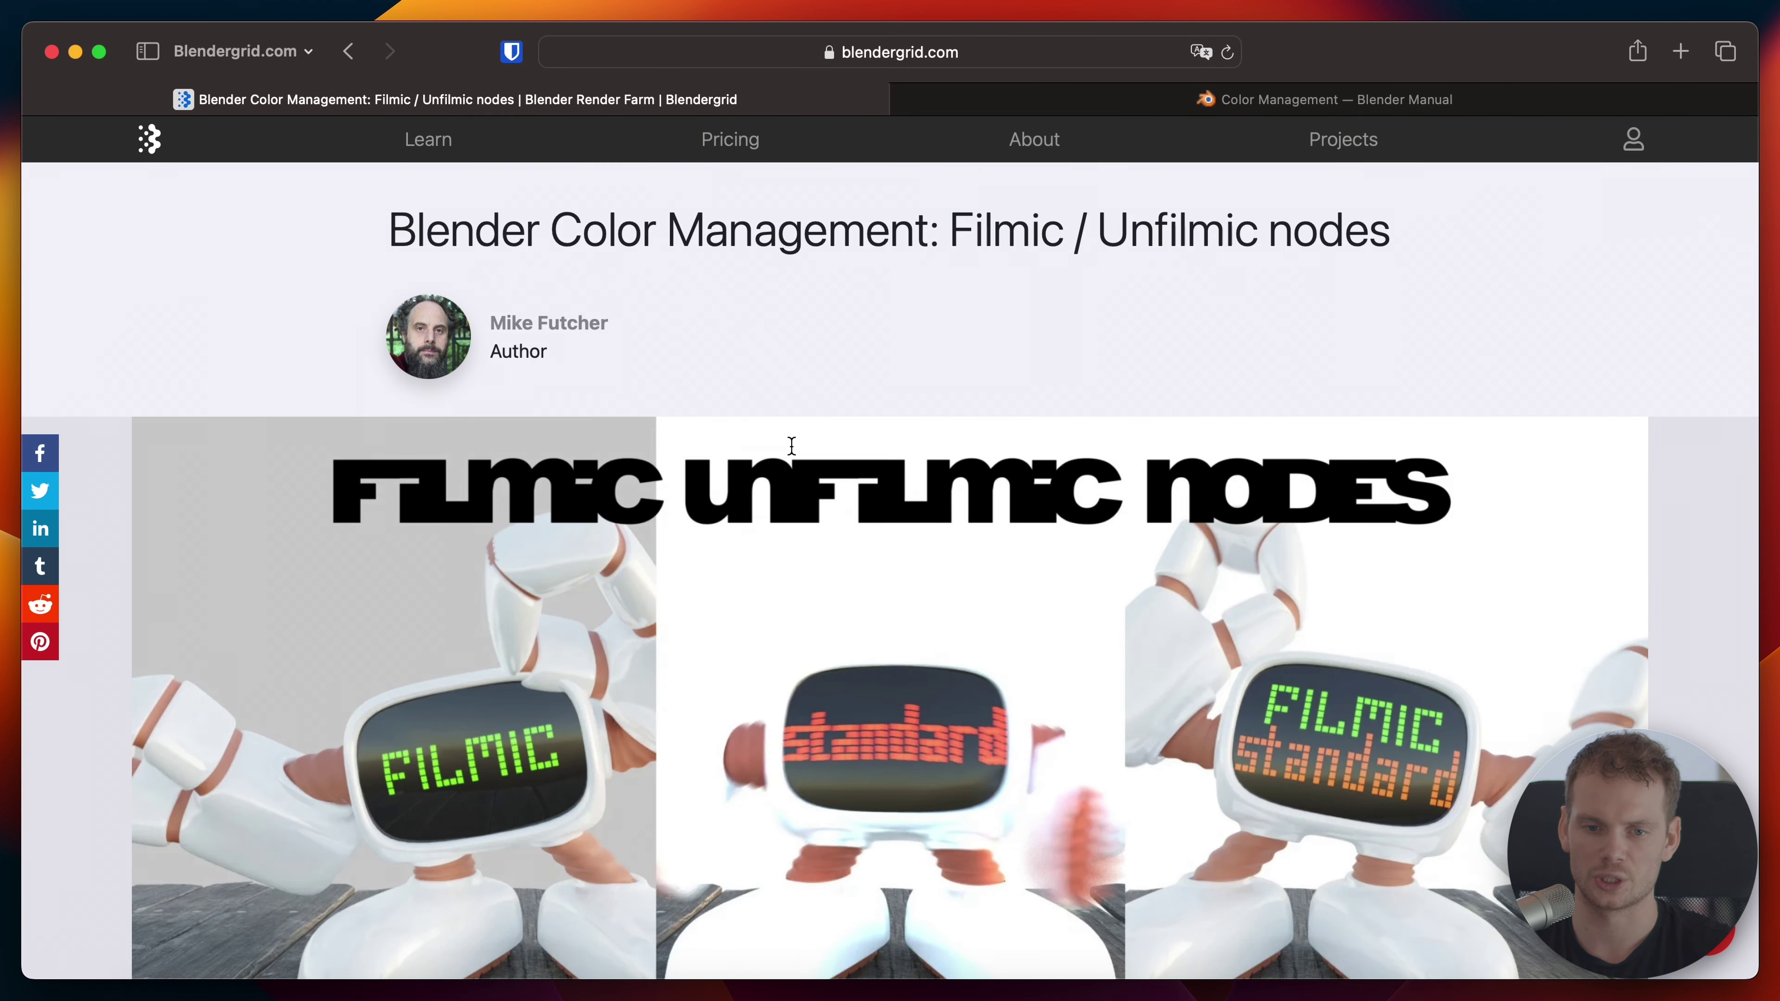
{"action": "scroll", "coordinate": [840, 598], "scroll_direction": "down", "scroll_amount": 3}
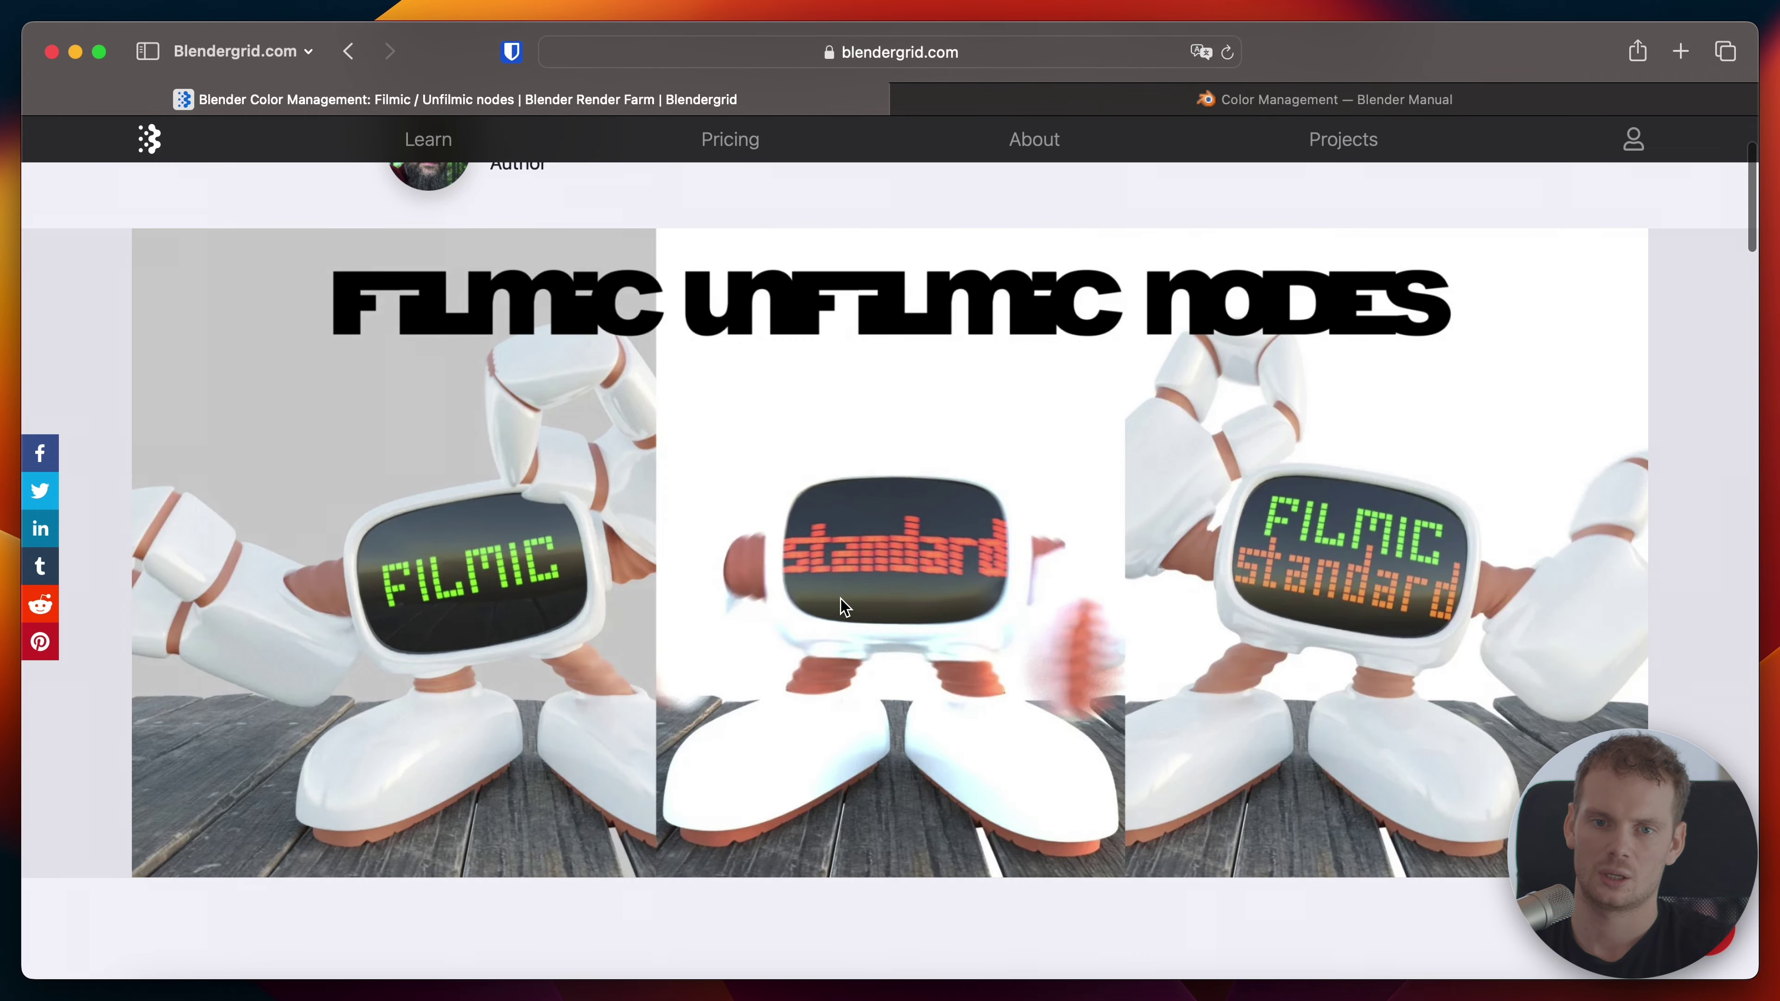
{"action": "scroll", "coordinate": [840, 598], "scroll_direction": "up", "scroll_amount": 3}
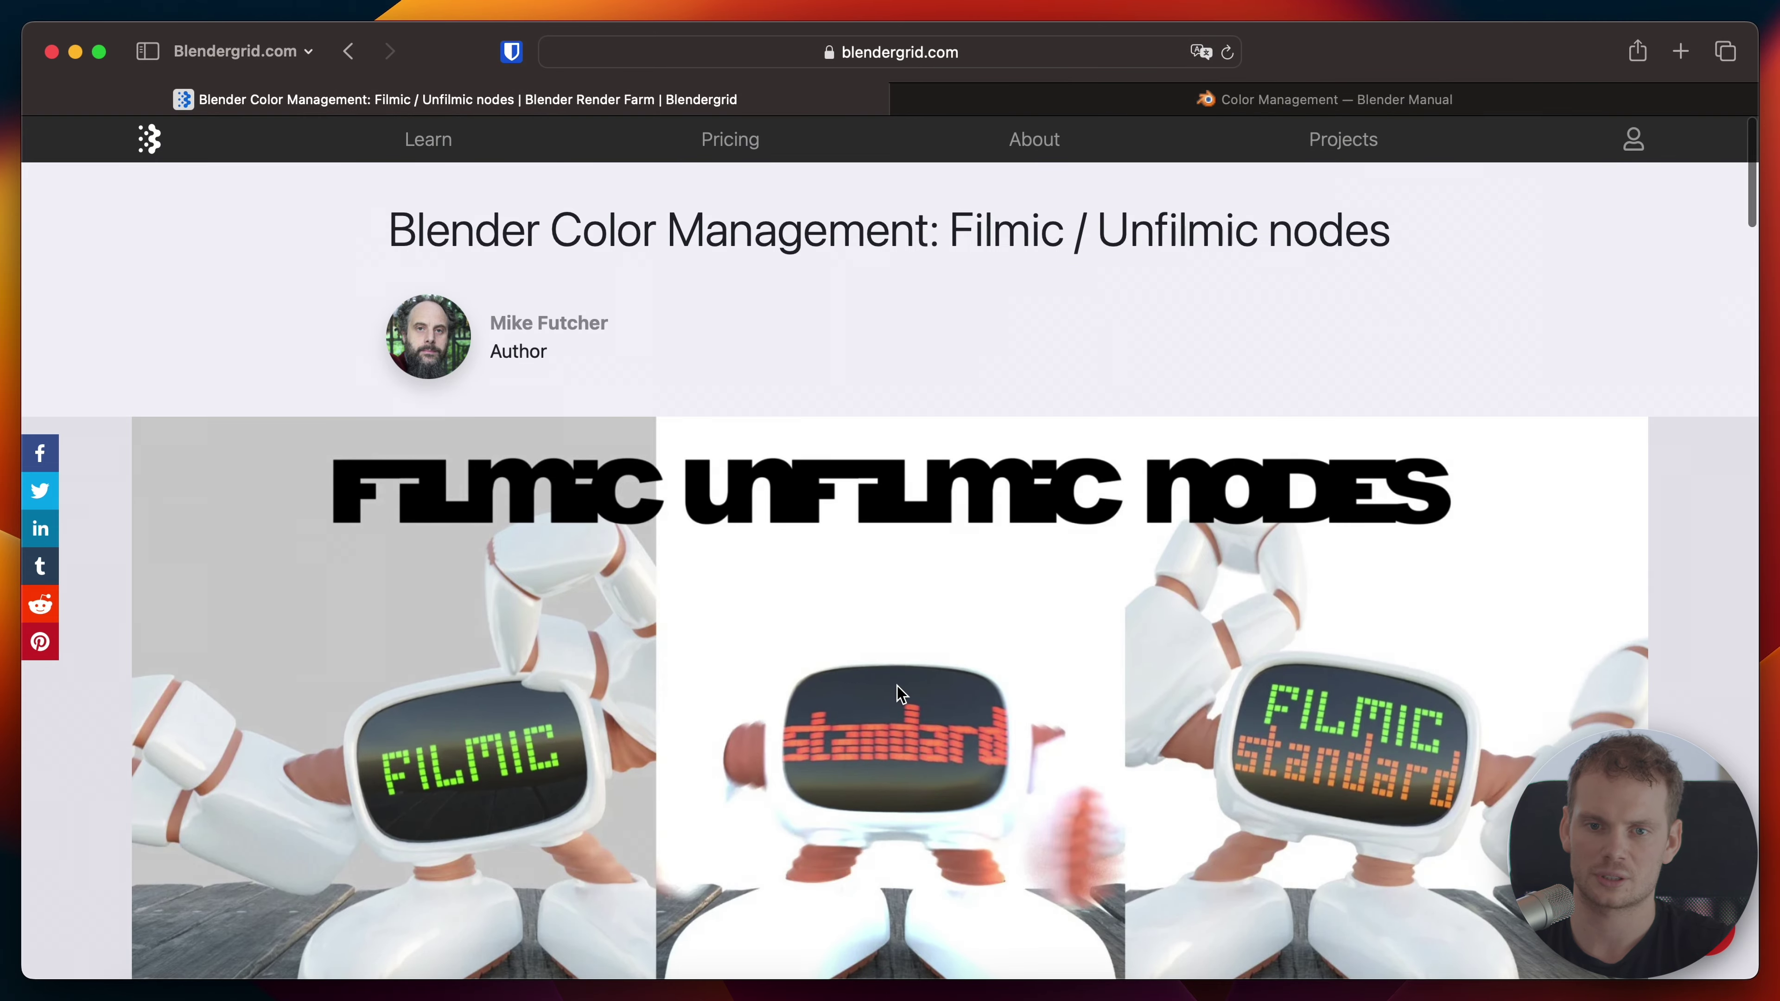
{"action": "scroll", "coordinate": [897, 685], "scroll_direction": "down", "scroll_amount": 10}
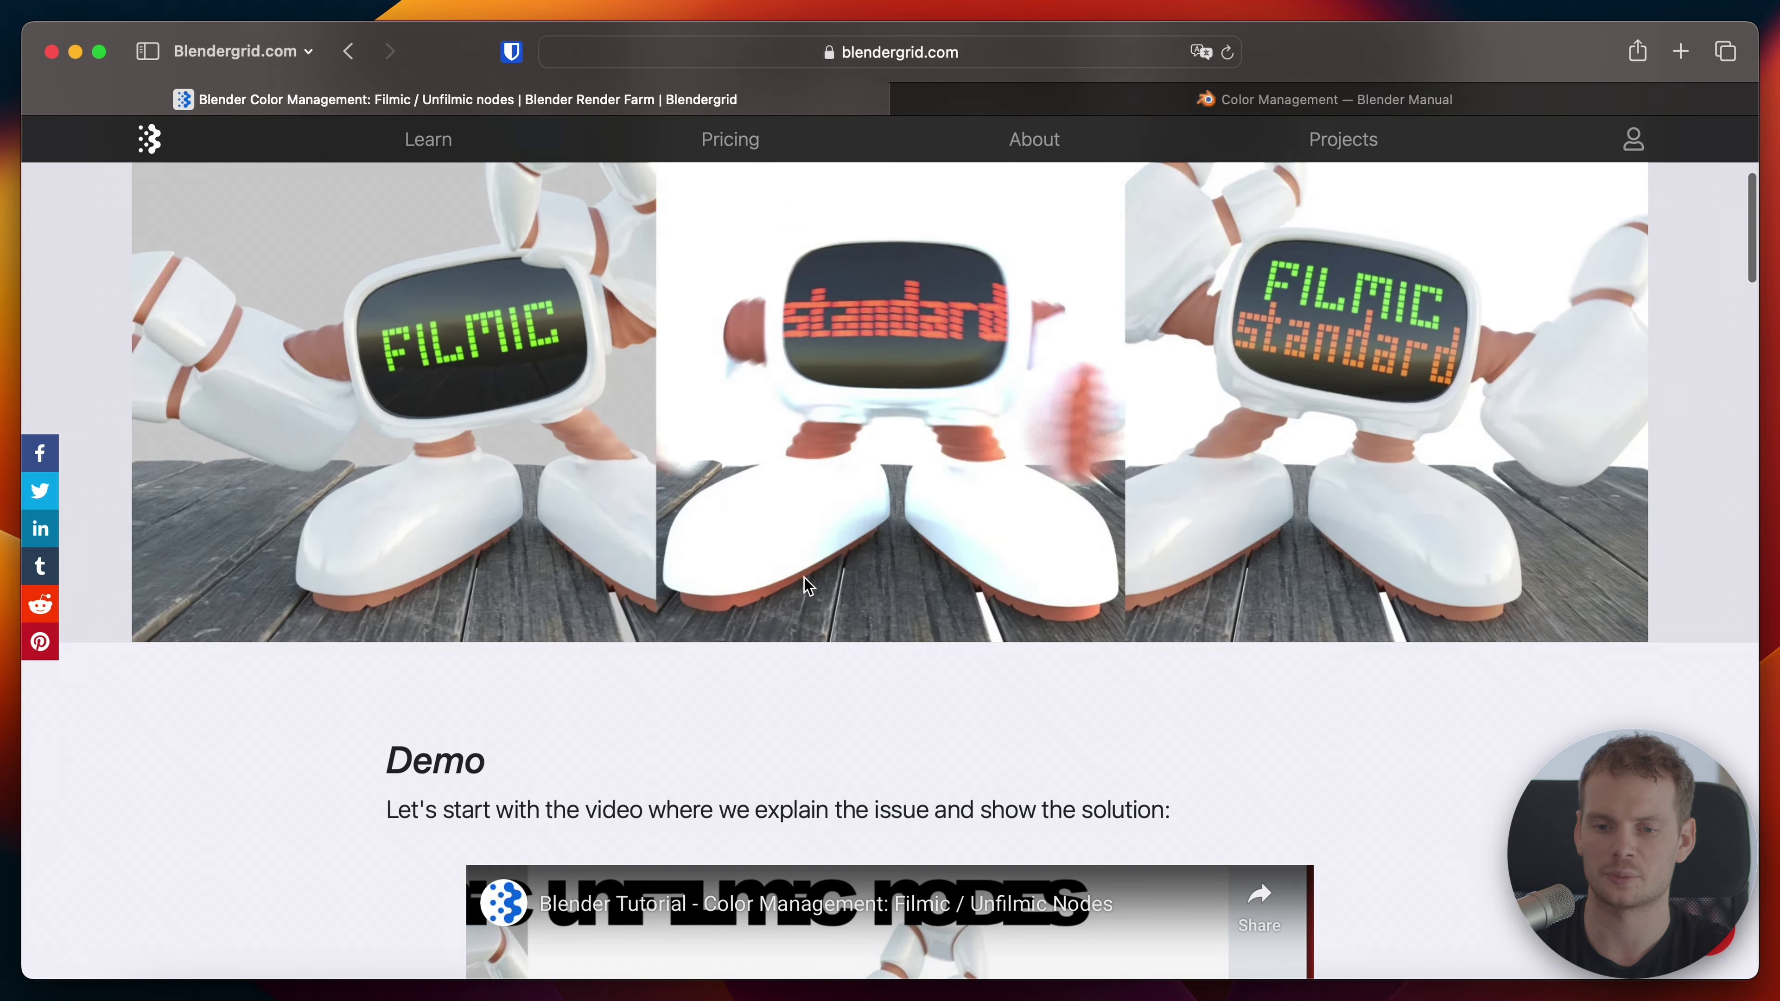
{"action": "scroll", "coordinate": [805, 579], "scroll_direction": "down", "scroll_amount": 15}
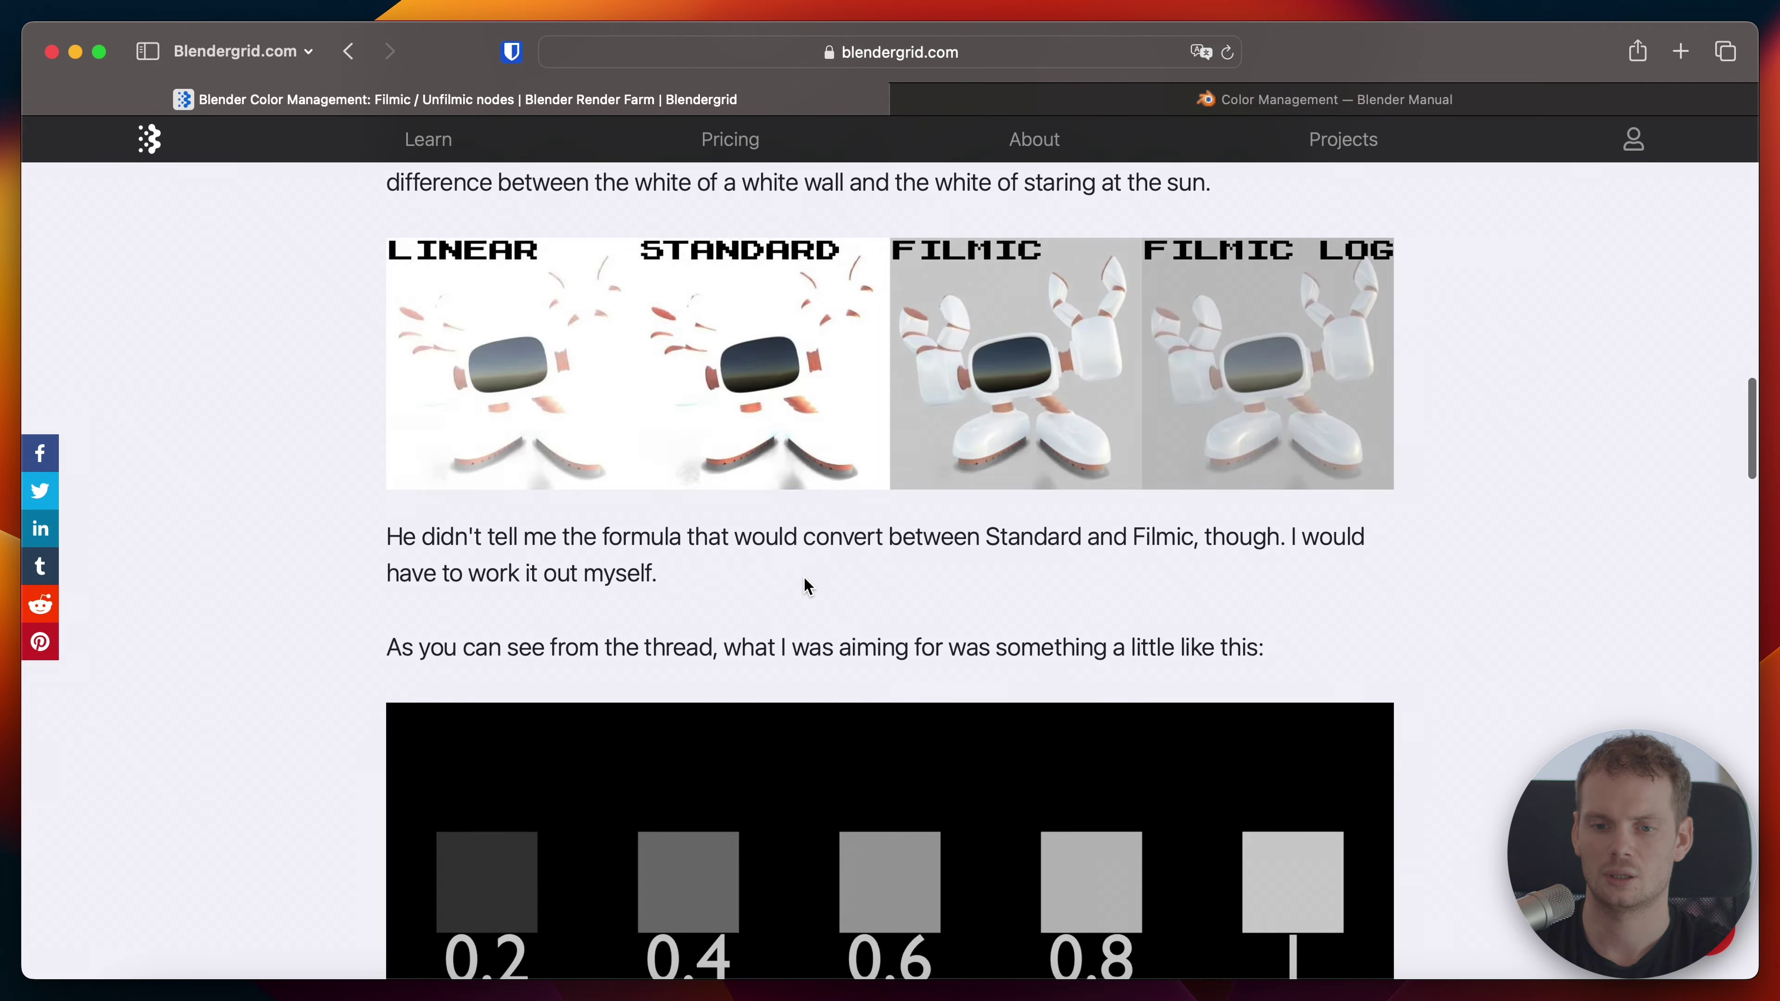
{"action": "scroll", "coordinate": [808, 586], "scroll_direction": "down", "scroll_amount": 20}
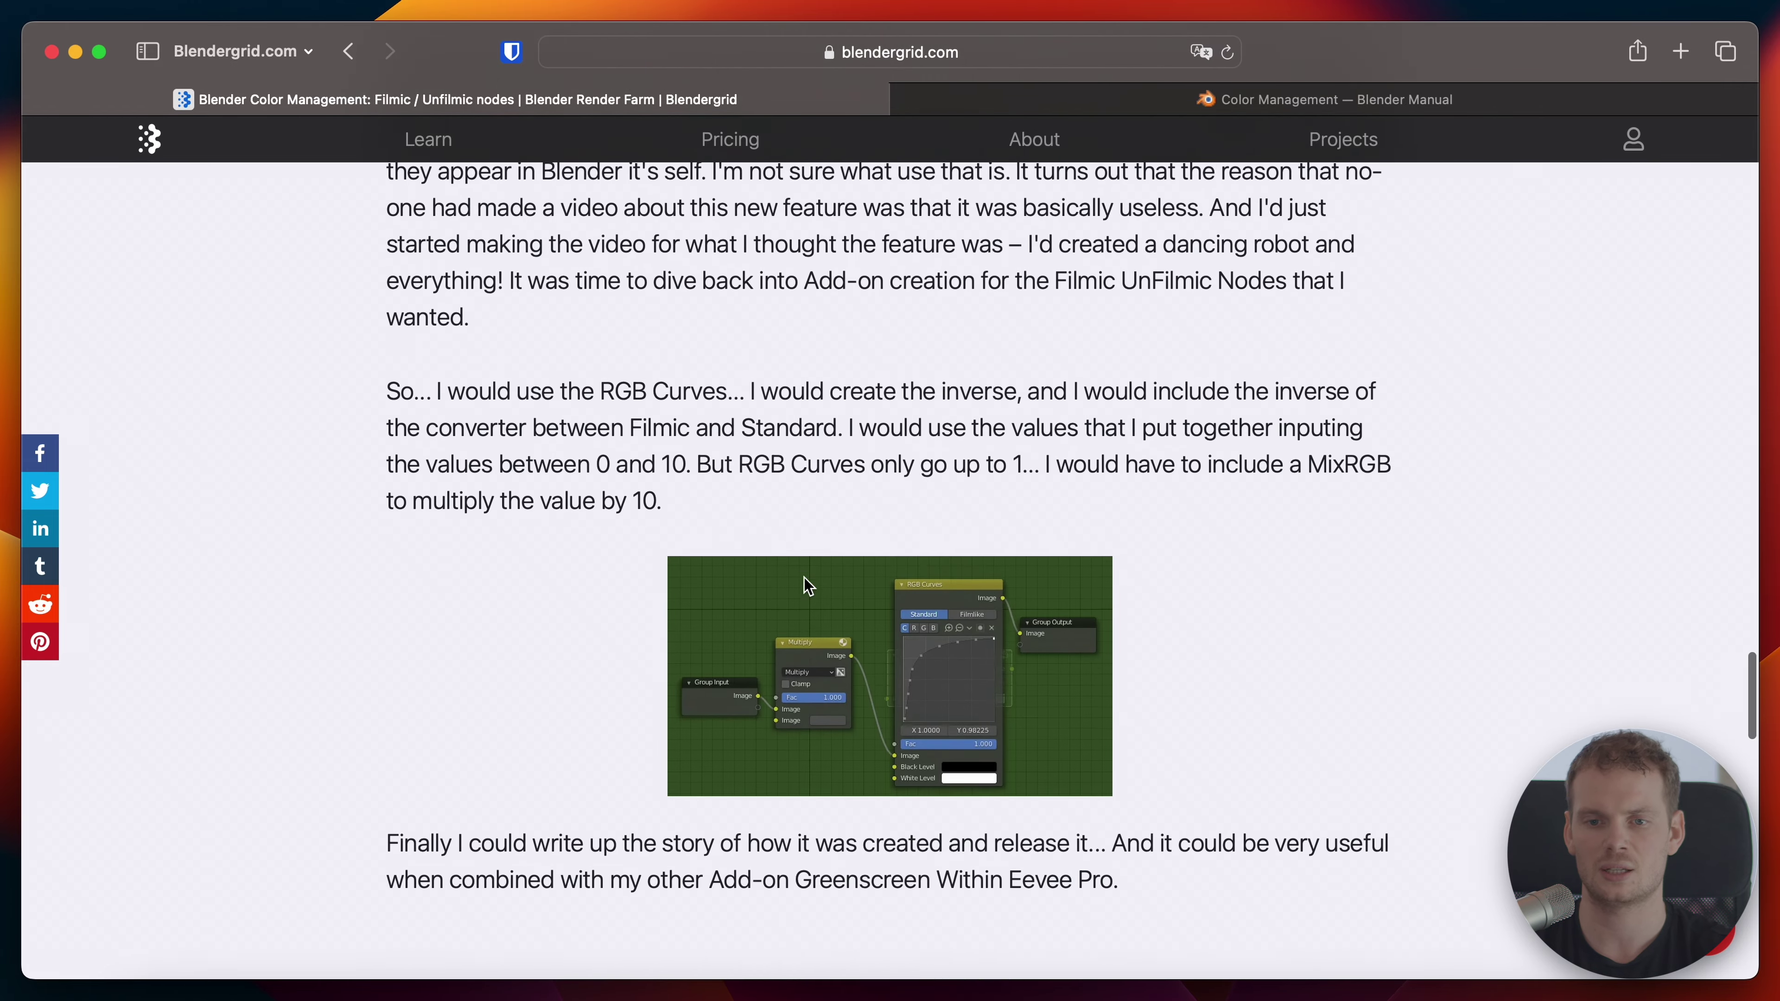
{"action": "scroll", "coordinate": [804, 578], "scroll_direction": "down", "scroll_amount": 4}
{"action": "scroll", "coordinate": [804, 577], "scroll_direction": "up", "scroll_amount": 11}
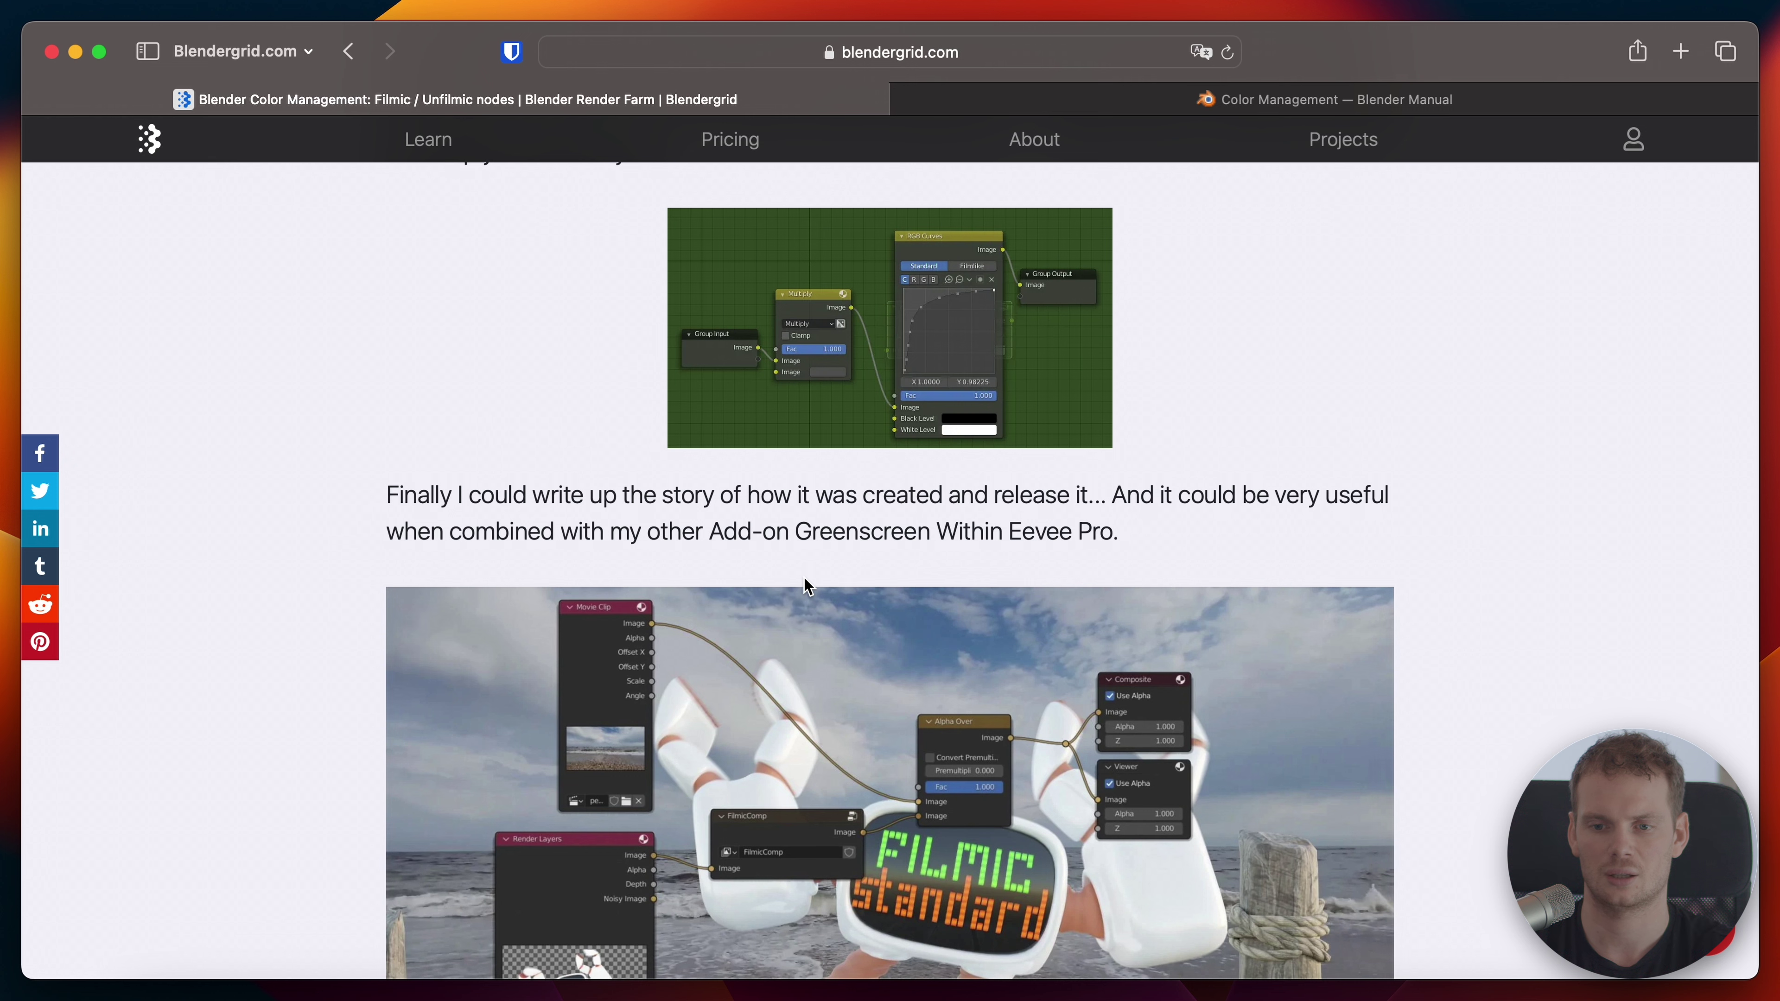
Step: Examine the article's FilmicComp compositing example and locate the FilmicUnfilmicNodes.zip link in the Downloads section
{"action": "scroll", "coordinate": [808, 585], "scroll_direction": "down", "scroll_amount": 3}
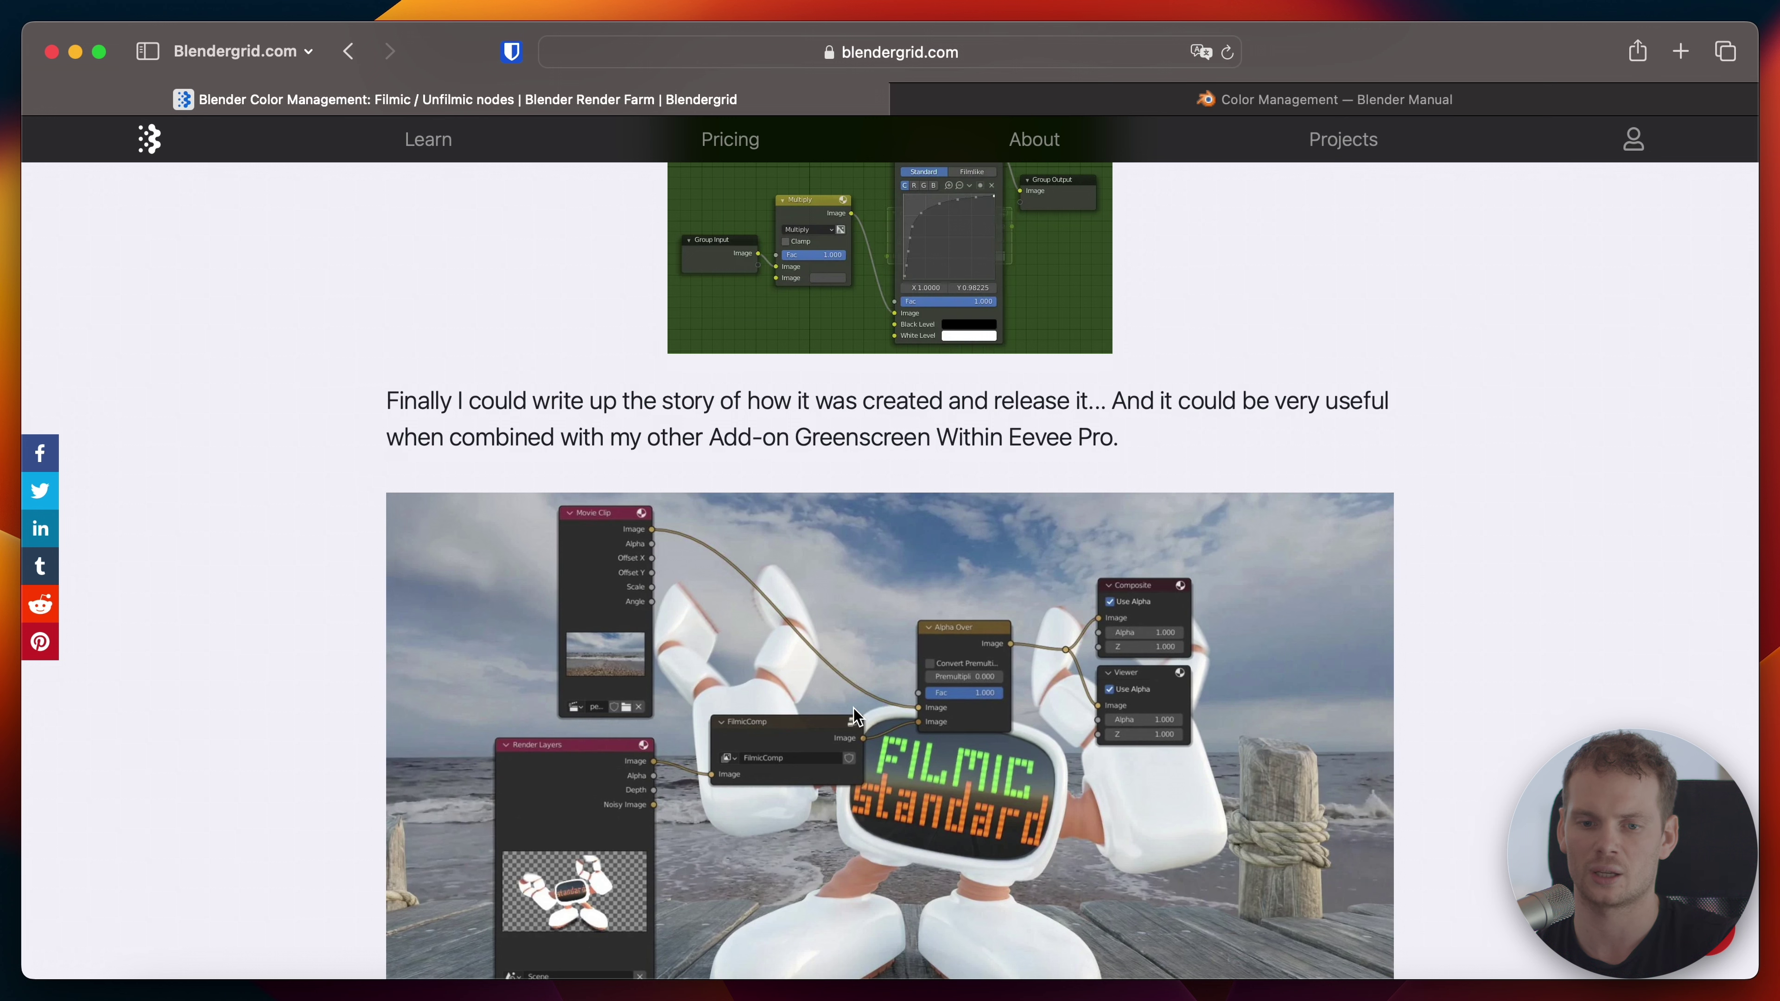
{"action": "scroll", "coordinate": [855, 716], "scroll_direction": "down", "scroll_amount": 3}
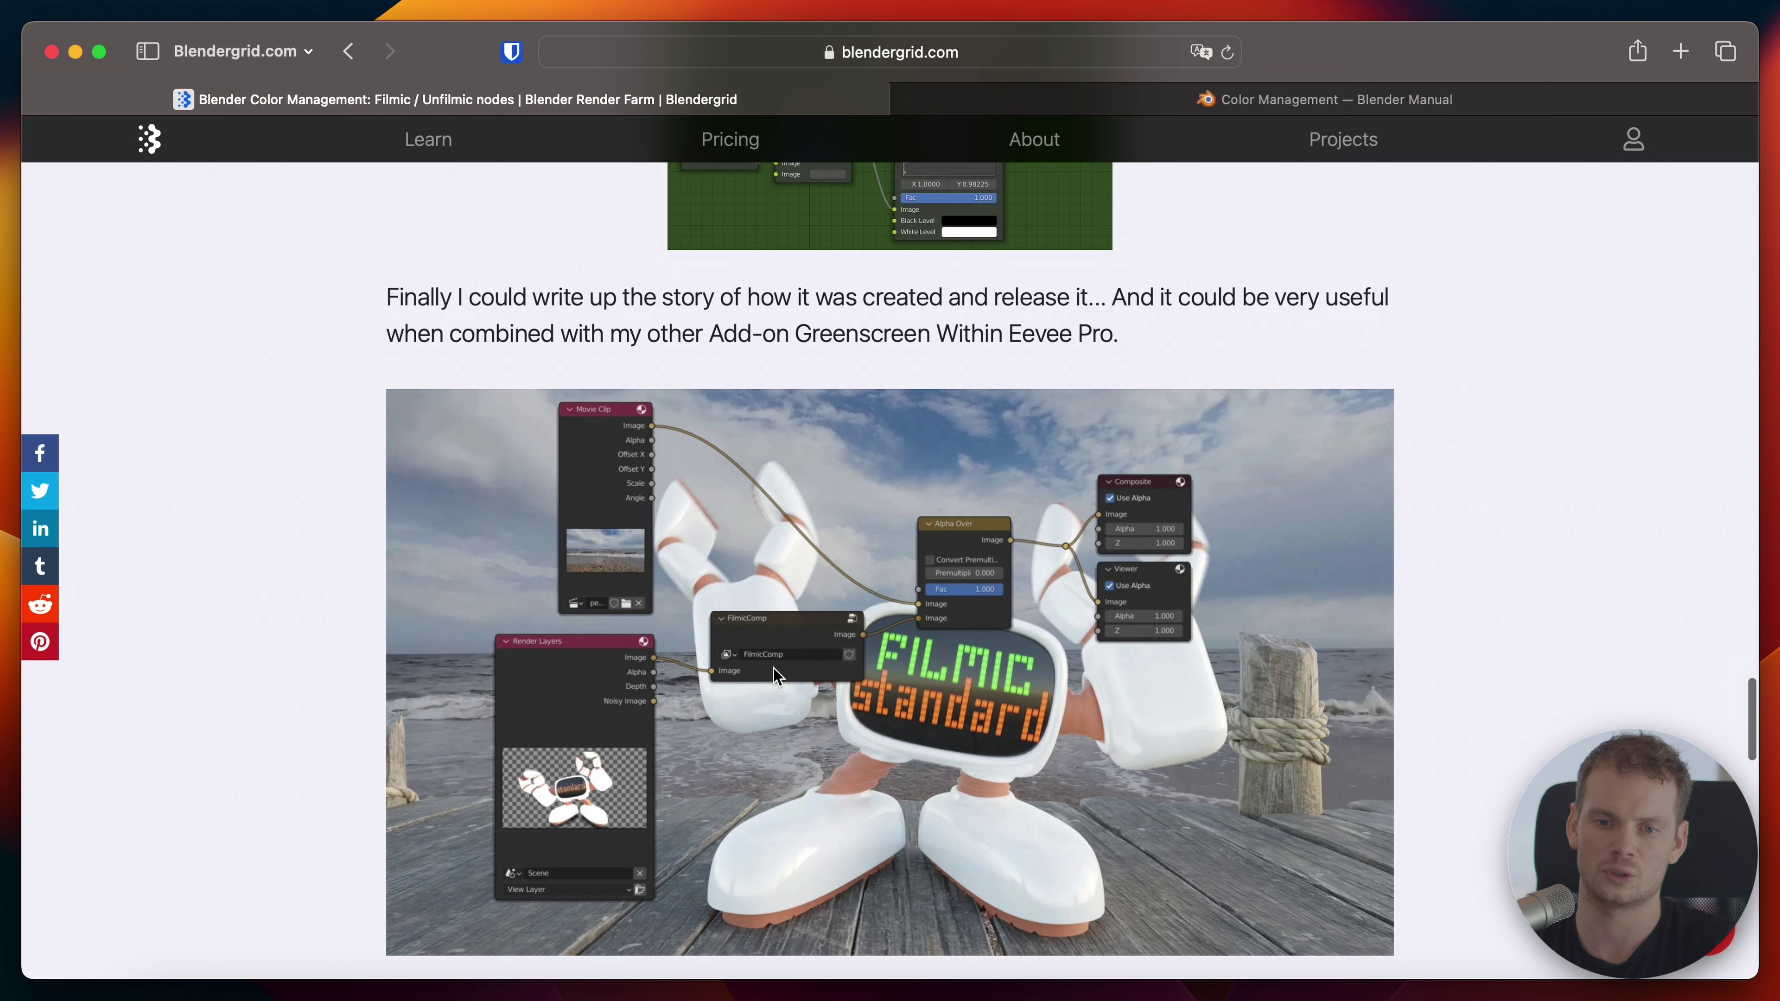
{"action": "scroll", "coordinate": [1107, 776], "scroll_direction": "down", "scroll_amount": 15}
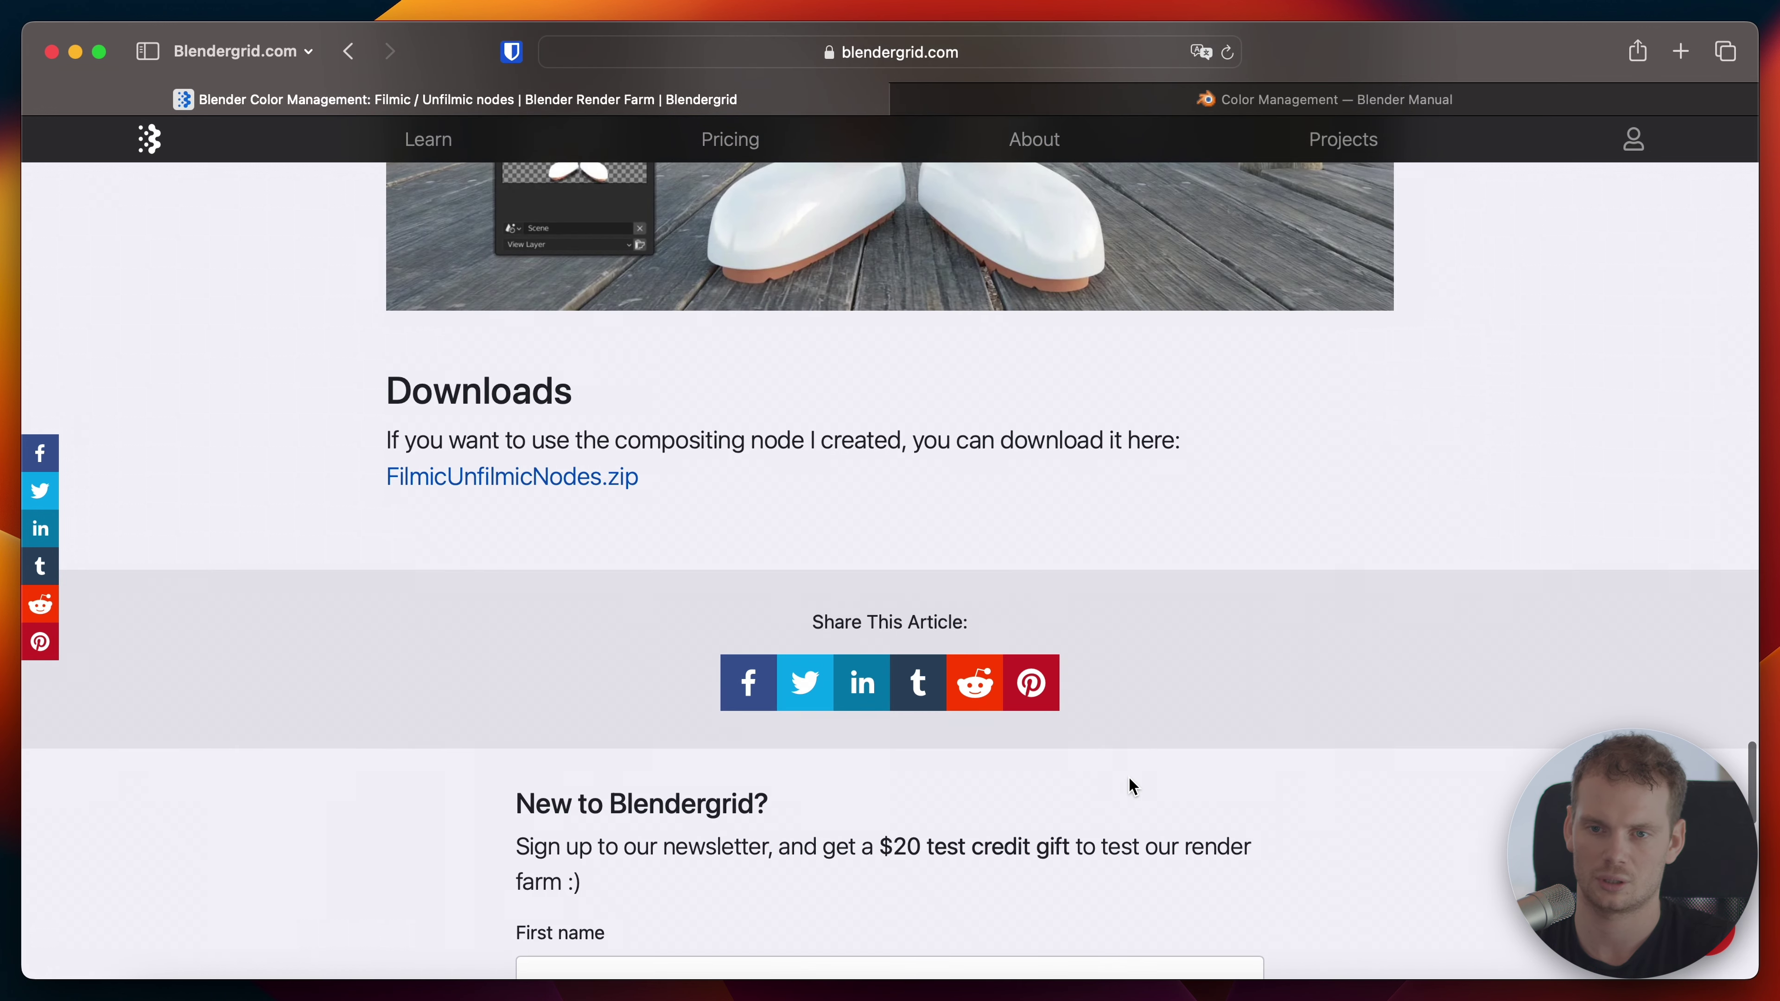
{"action": "scroll", "coordinate": [1130, 779], "scroll_direction": "up", "scroll_amount": 13}
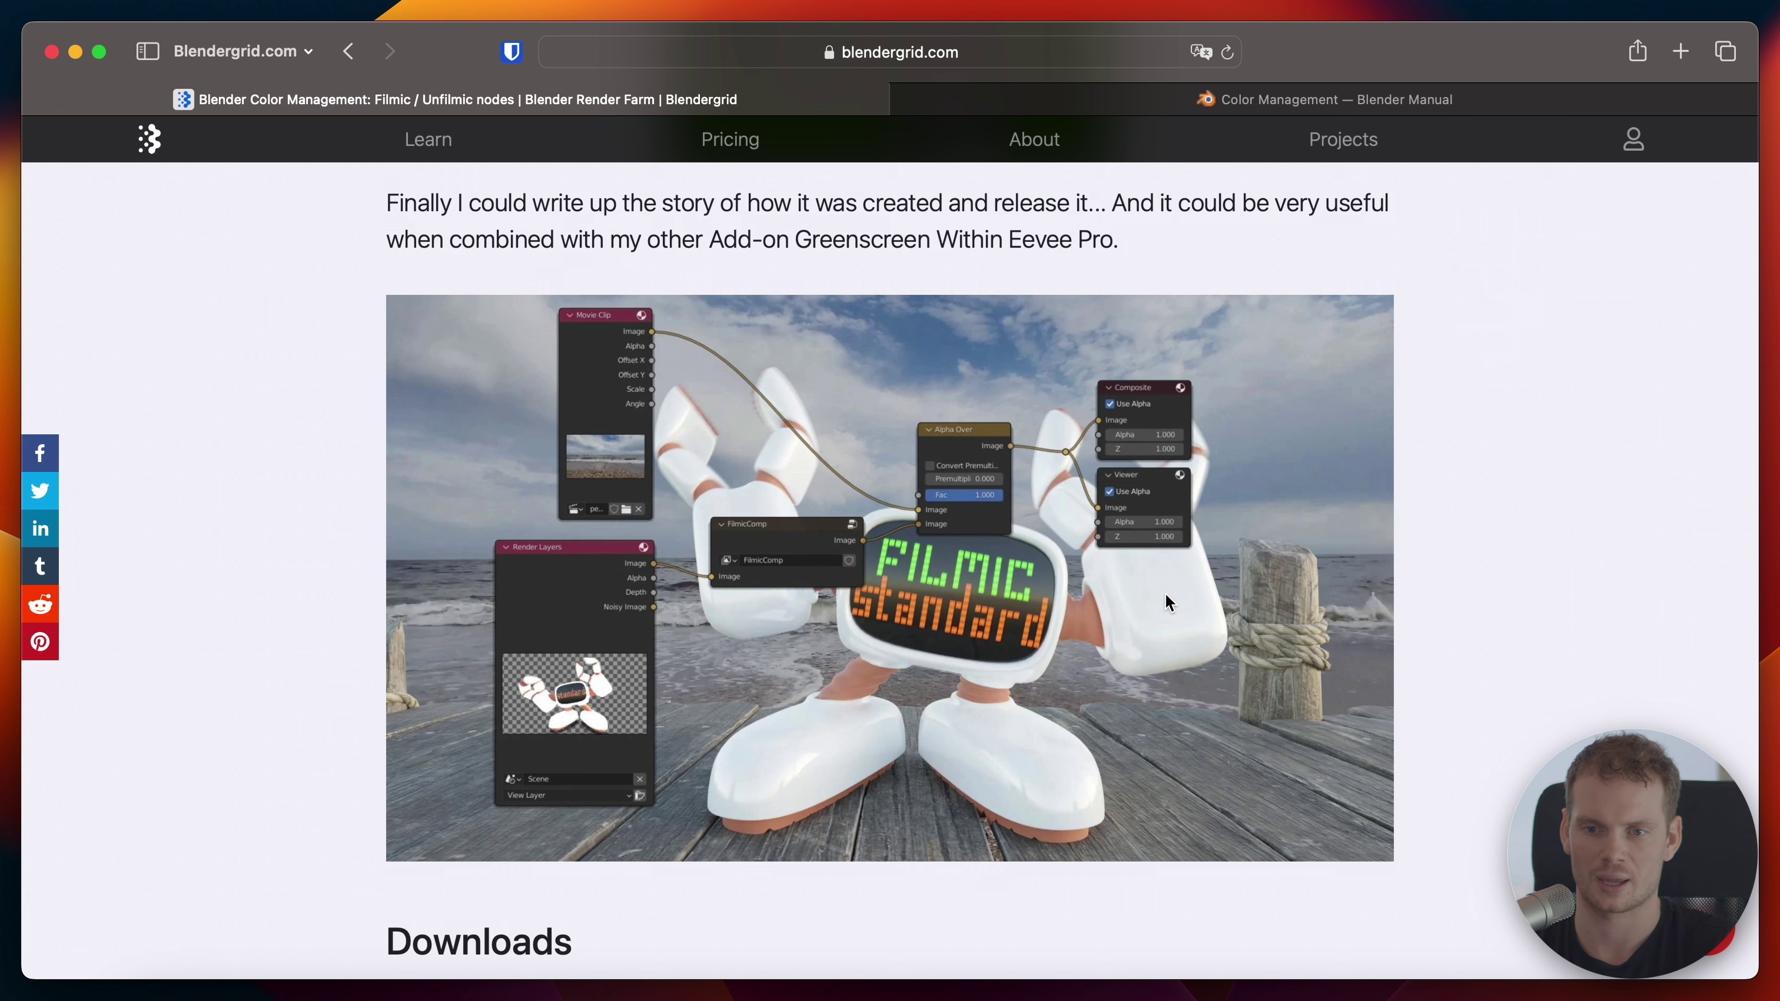
{"action": "scroll", "coordinate": [1216, 729], "scroll_direction": "down", "scroll_amount": 10}
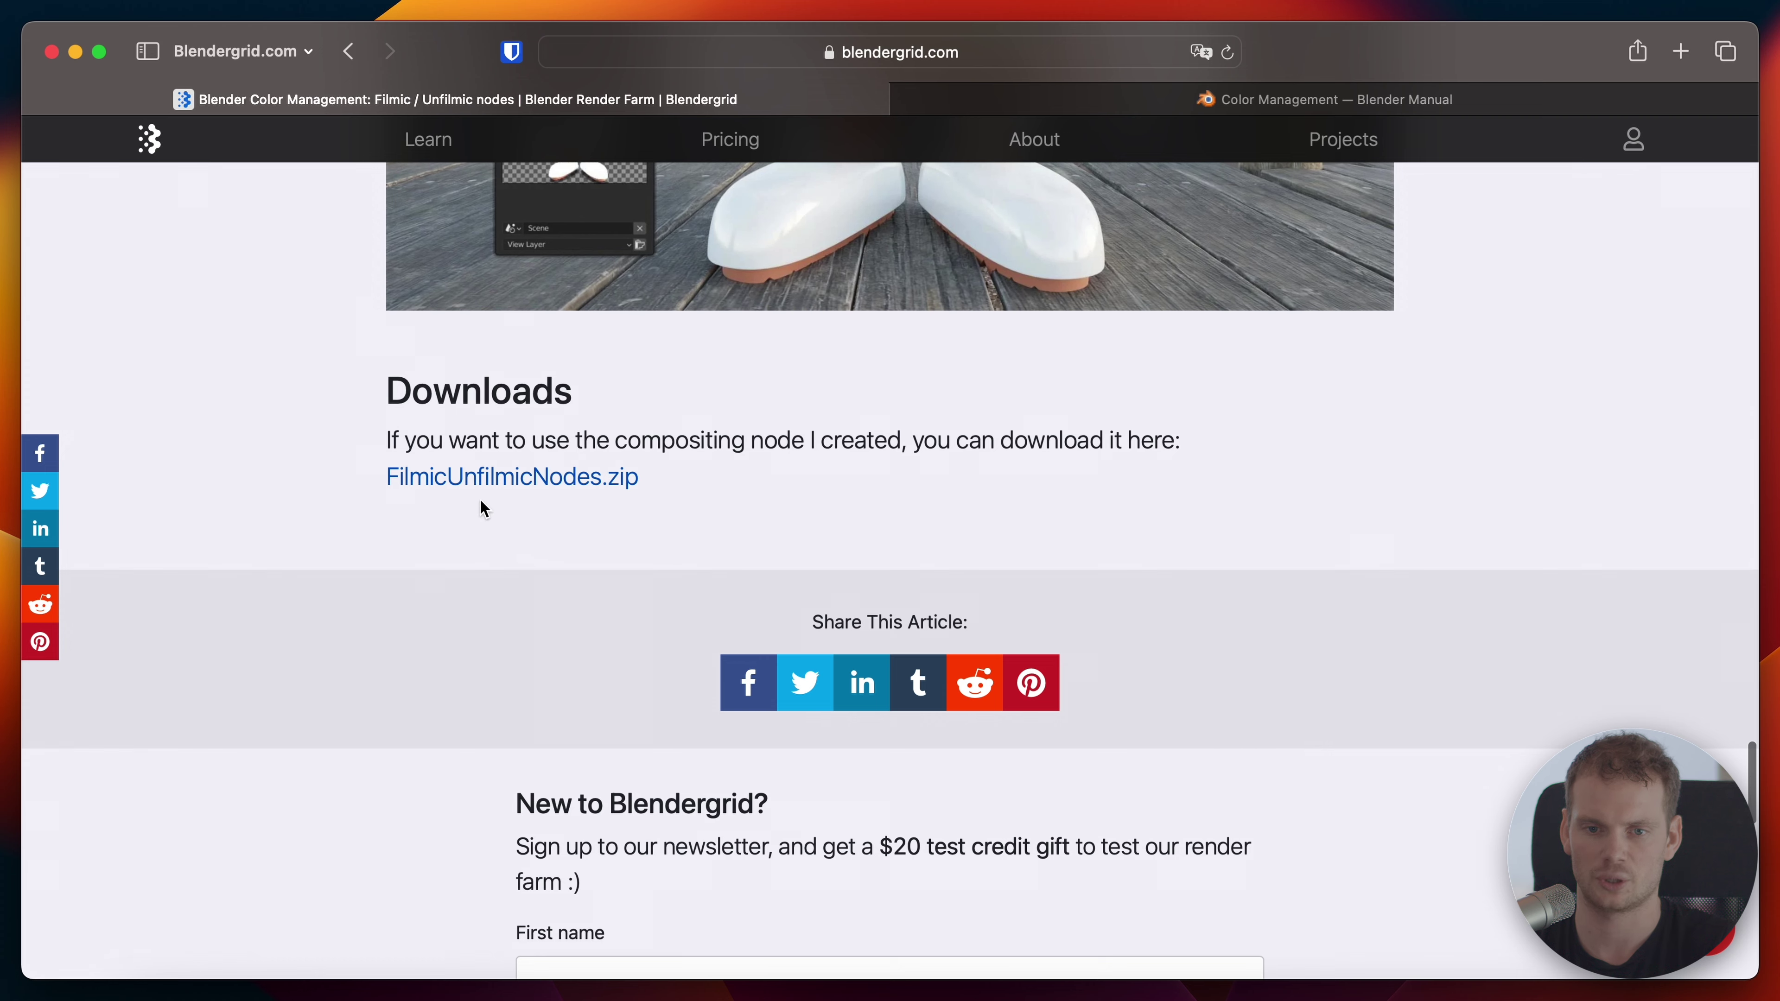
Step: Open the Blender Manual's Color Management page and skim its render settings, view transforms, OpenColorIO configuration and color space descriptions
{"action": "scroll", "coordinate": [619, 446], "scroll_direction": "up", "scroll_amount": 10}
{"action": "left_click", "coordinate": [1328, 99]}
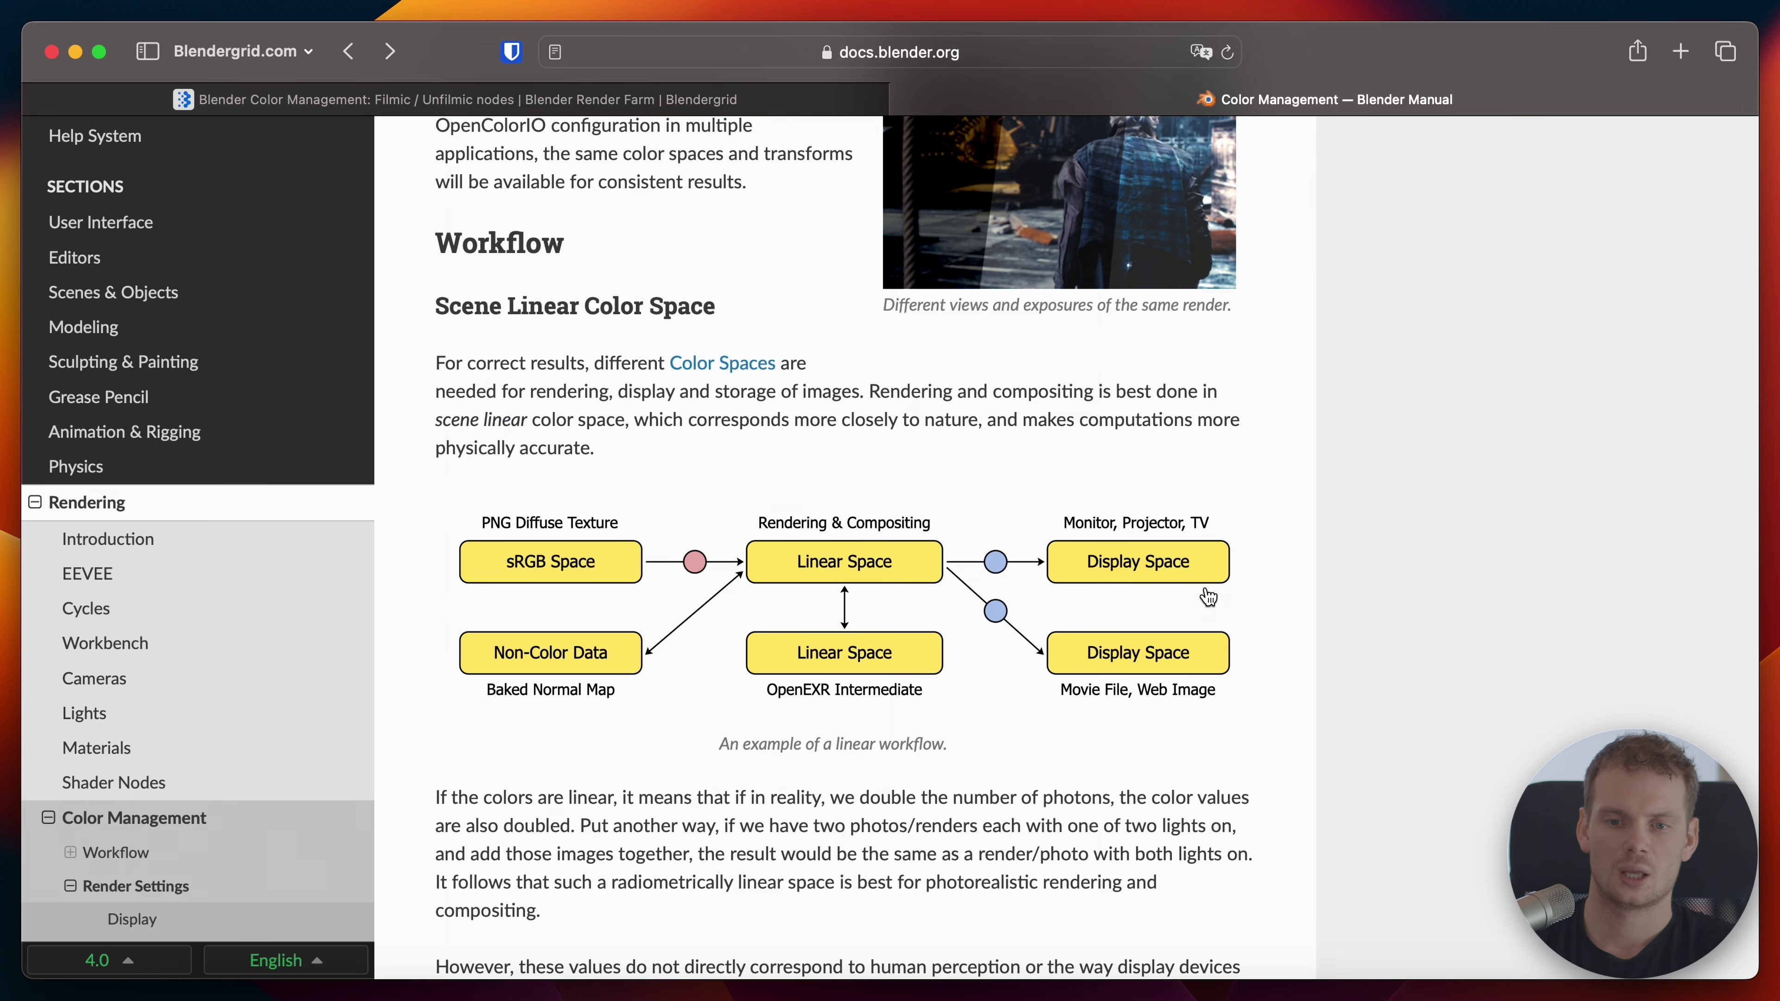
{"action": "scroll", "coordinate": [1209, 597], "scroll_direction": "up", "scroll_amount": 5}
{"action": "scroll", "coordinate": [1209, 596], "scroll_direction": "down", "scroll_amount": 20}
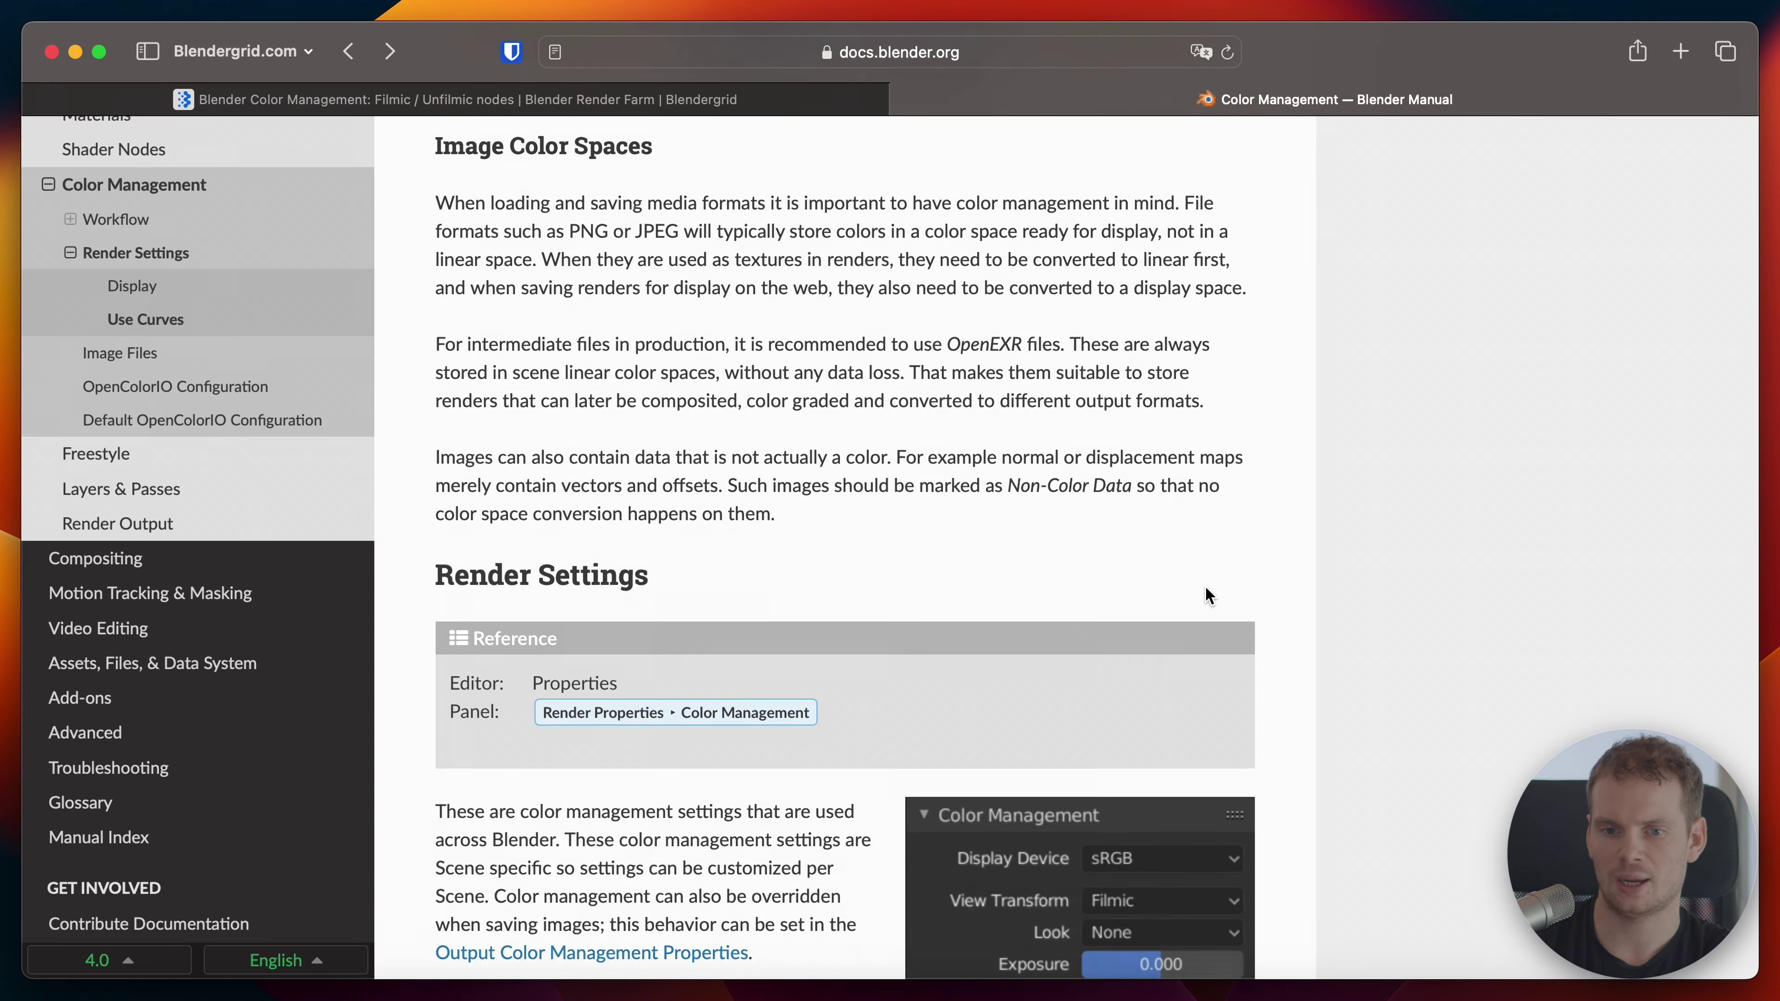
{"action": "scroll", "coordinate": [1209, 596], "scroll_direction": "down", "scroll_amount": 20}
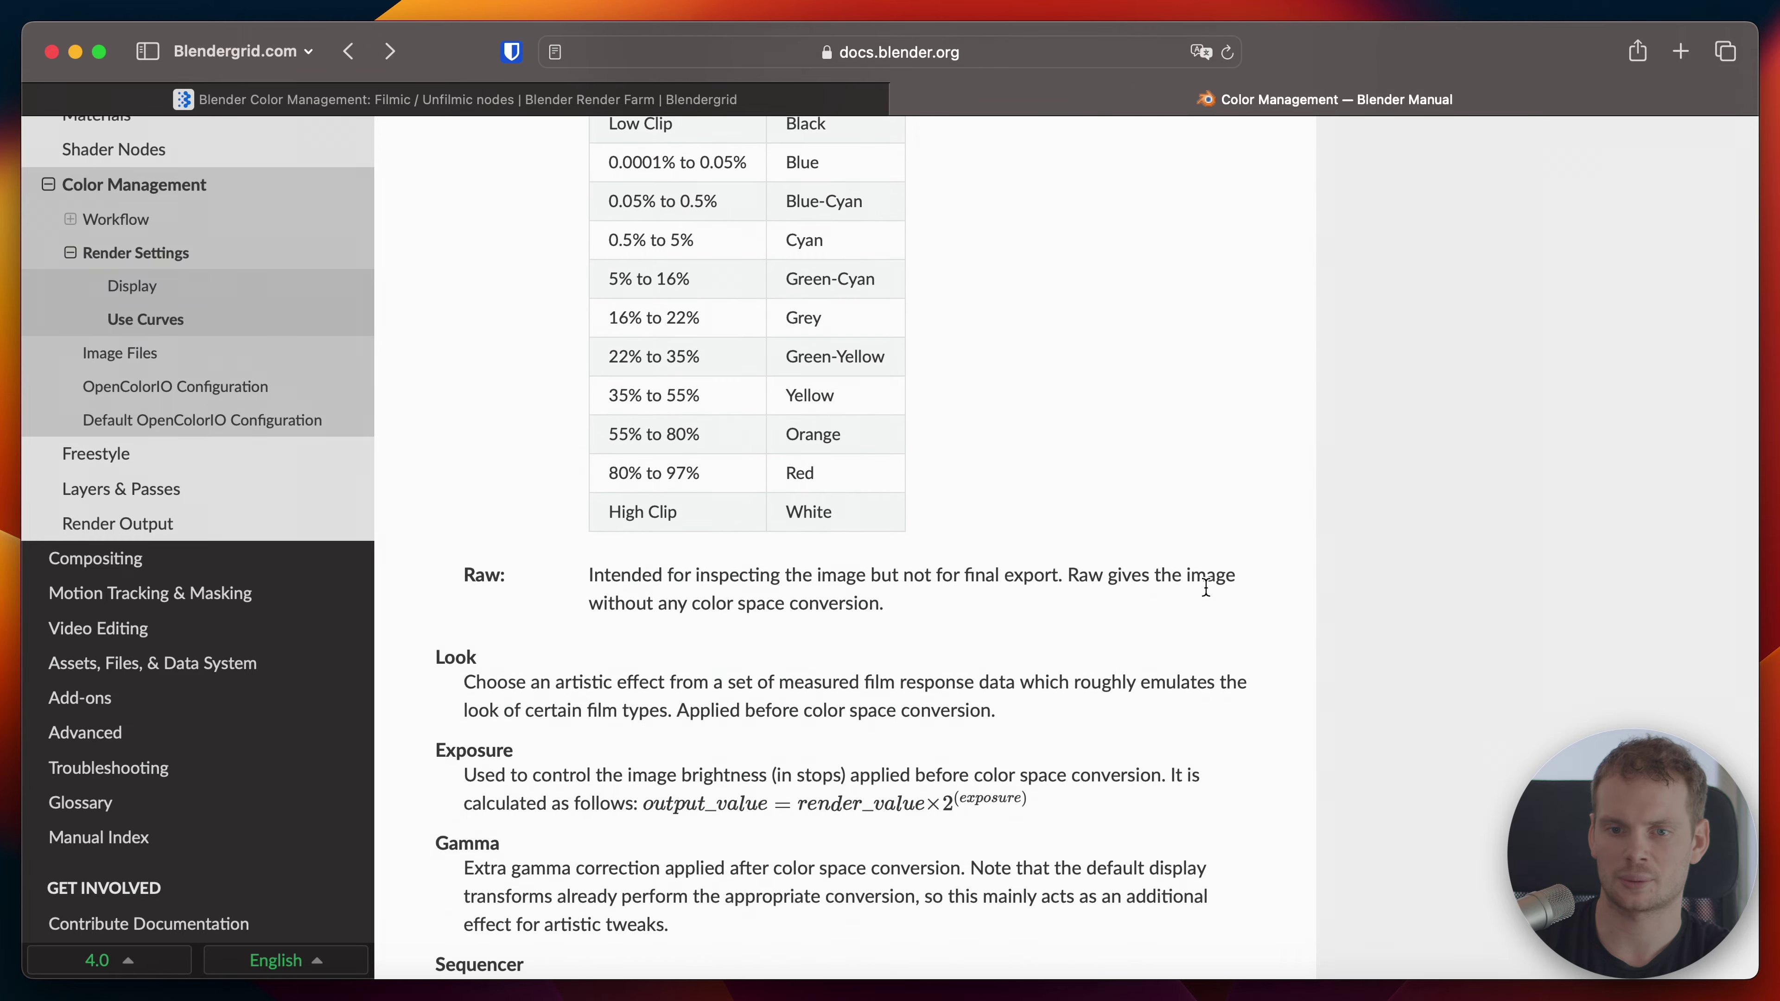
{"action": "scroll", "coordinate": [1206, 588], "scroll_direction": "up", "scroll_amount": 8}
{"action": "scroll", "coordinate": [1206, 588], "scroll_direction": "down", "scroll_amount": 15}
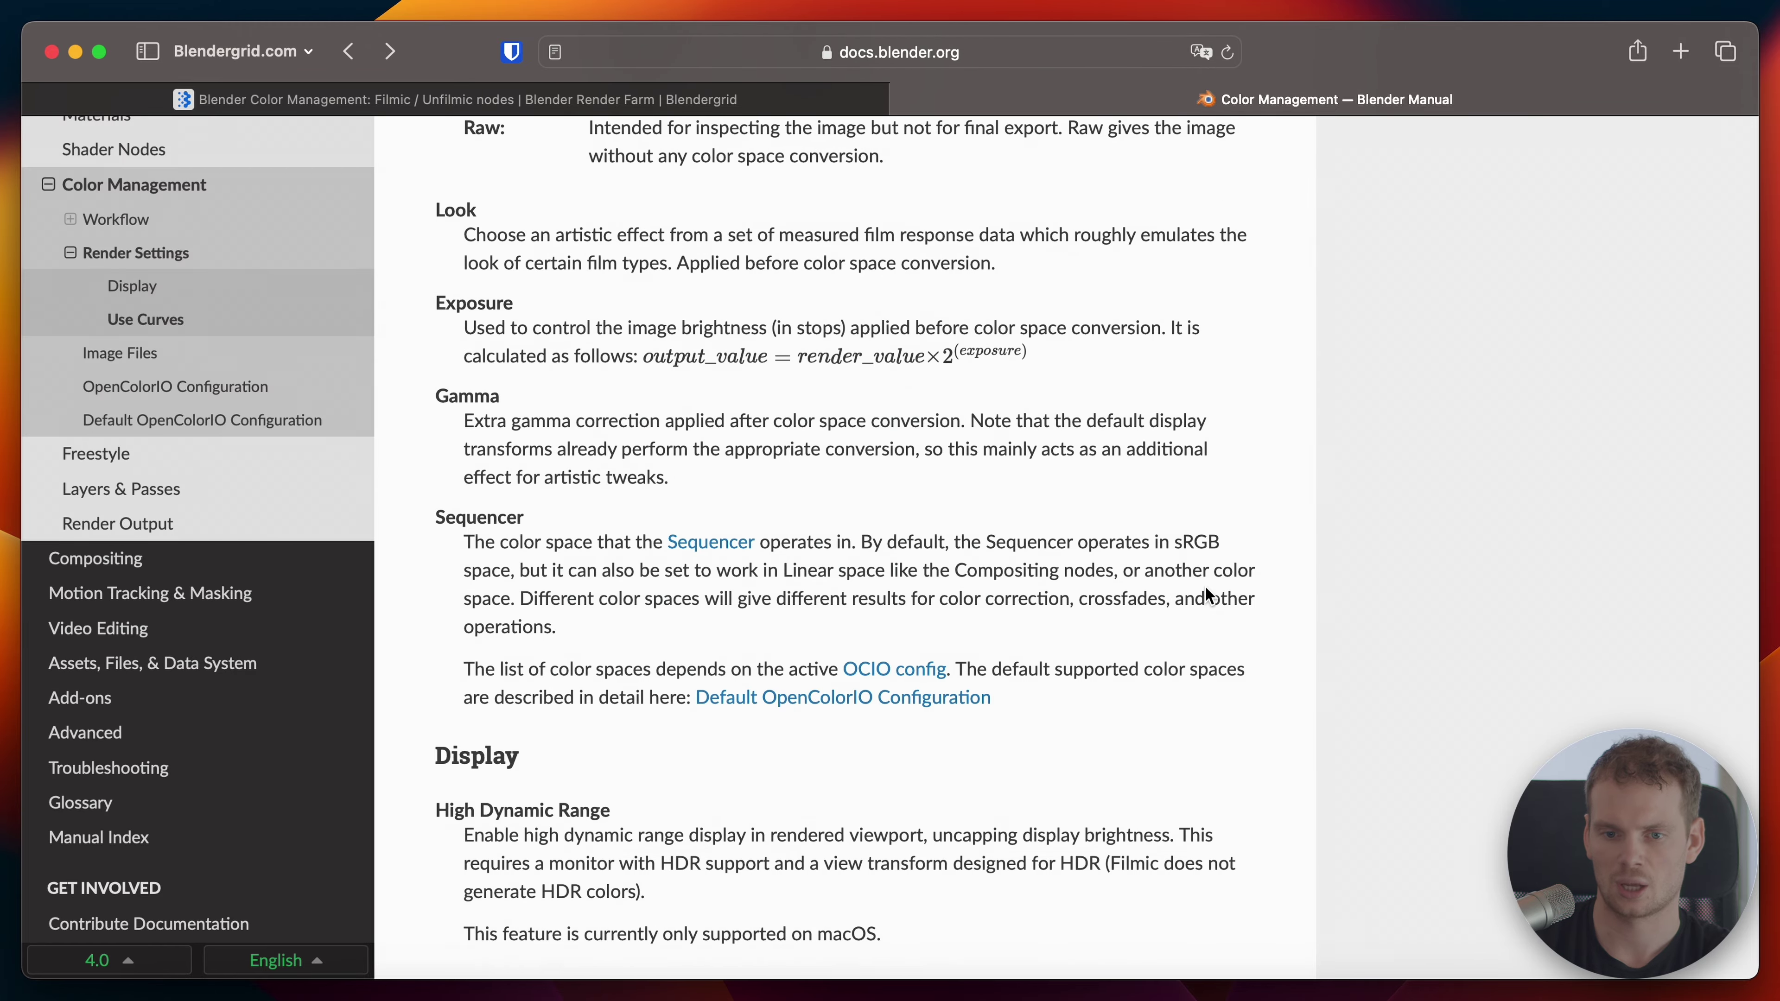
{"action": "scroll", "coordinate": [1206, 588], "scroll_direction": "down", "scroll_amount": 20}
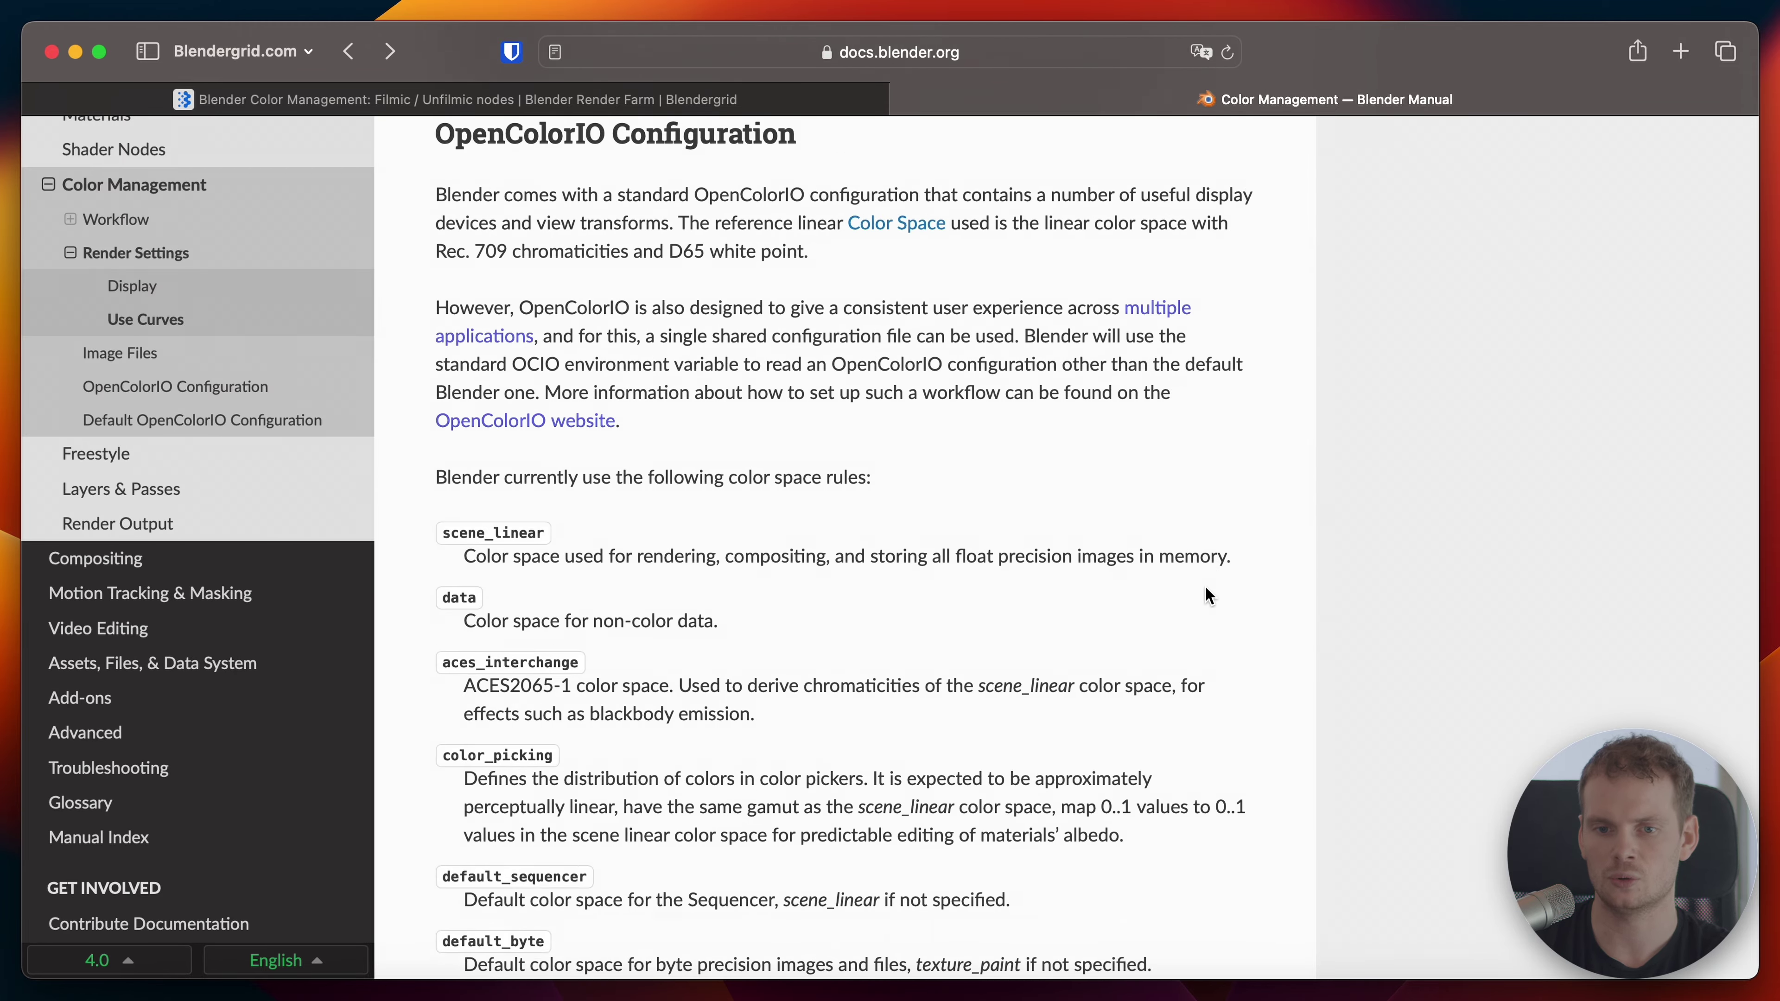
{"action": "scroll", "coordinate": [1207, 594], "scroll_direction": "down", "scroll_amount": 20}
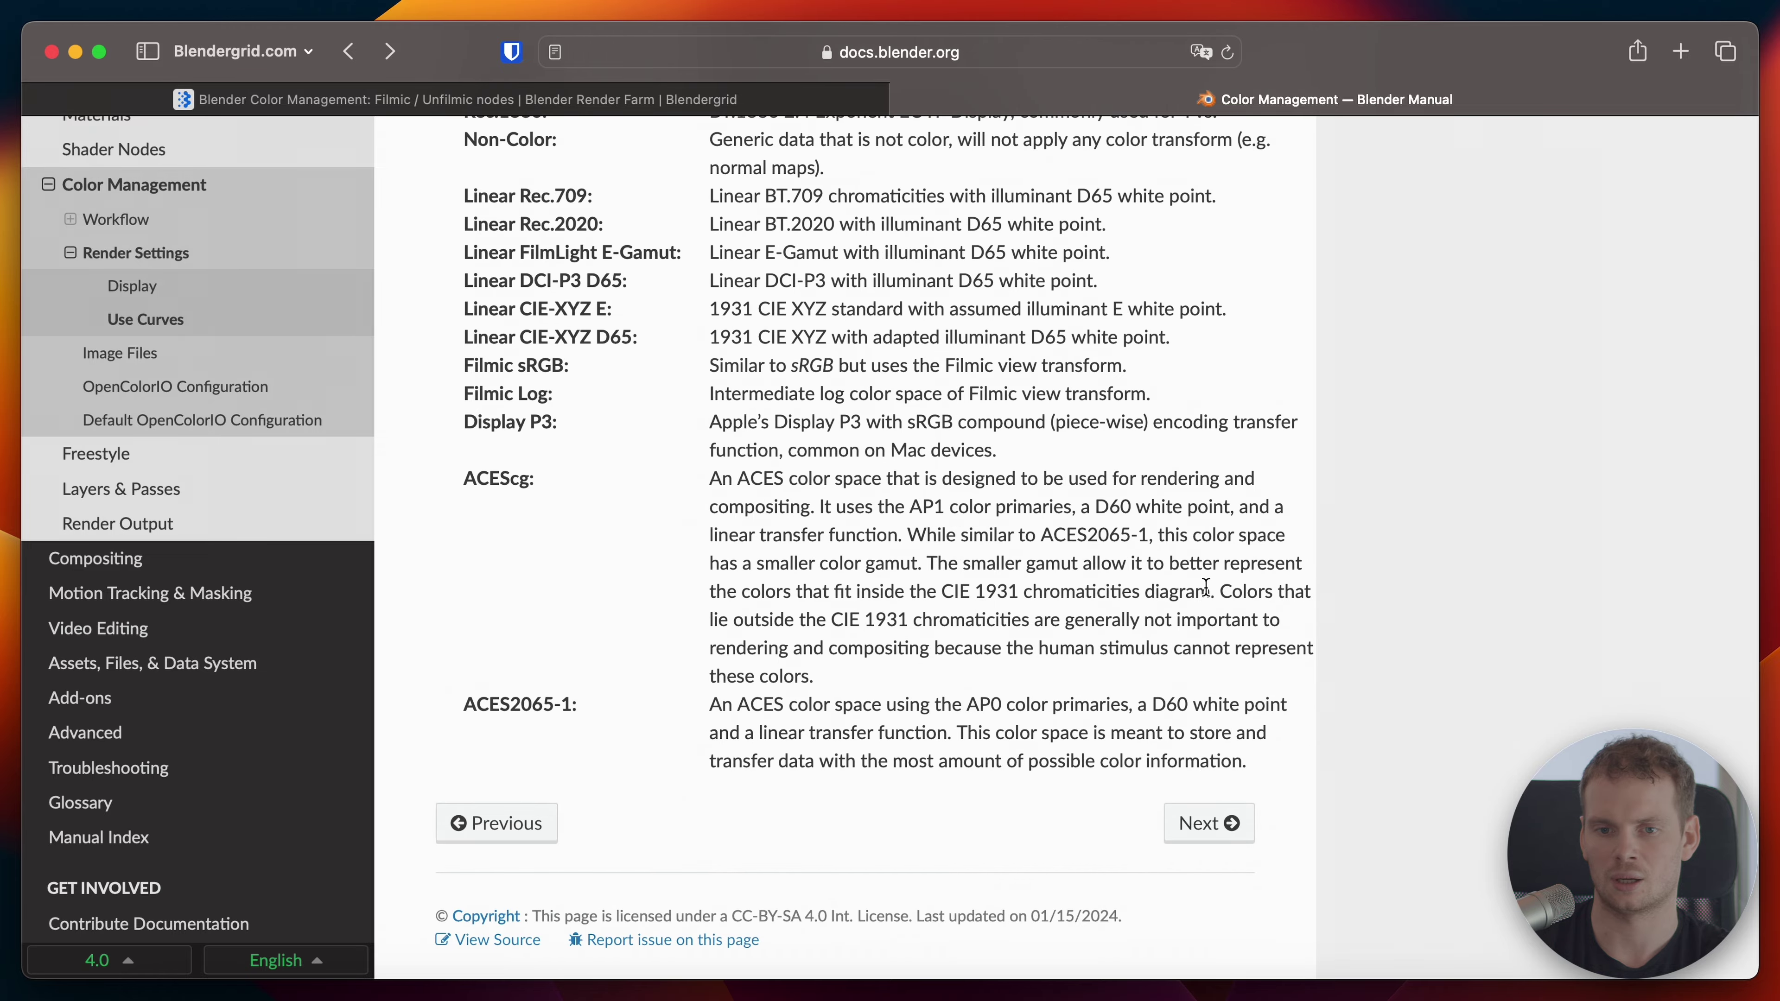
{"action": "scroll", "coordinate": [1206, 588], "scroll_direction": "up", "scroll_amount": 20}
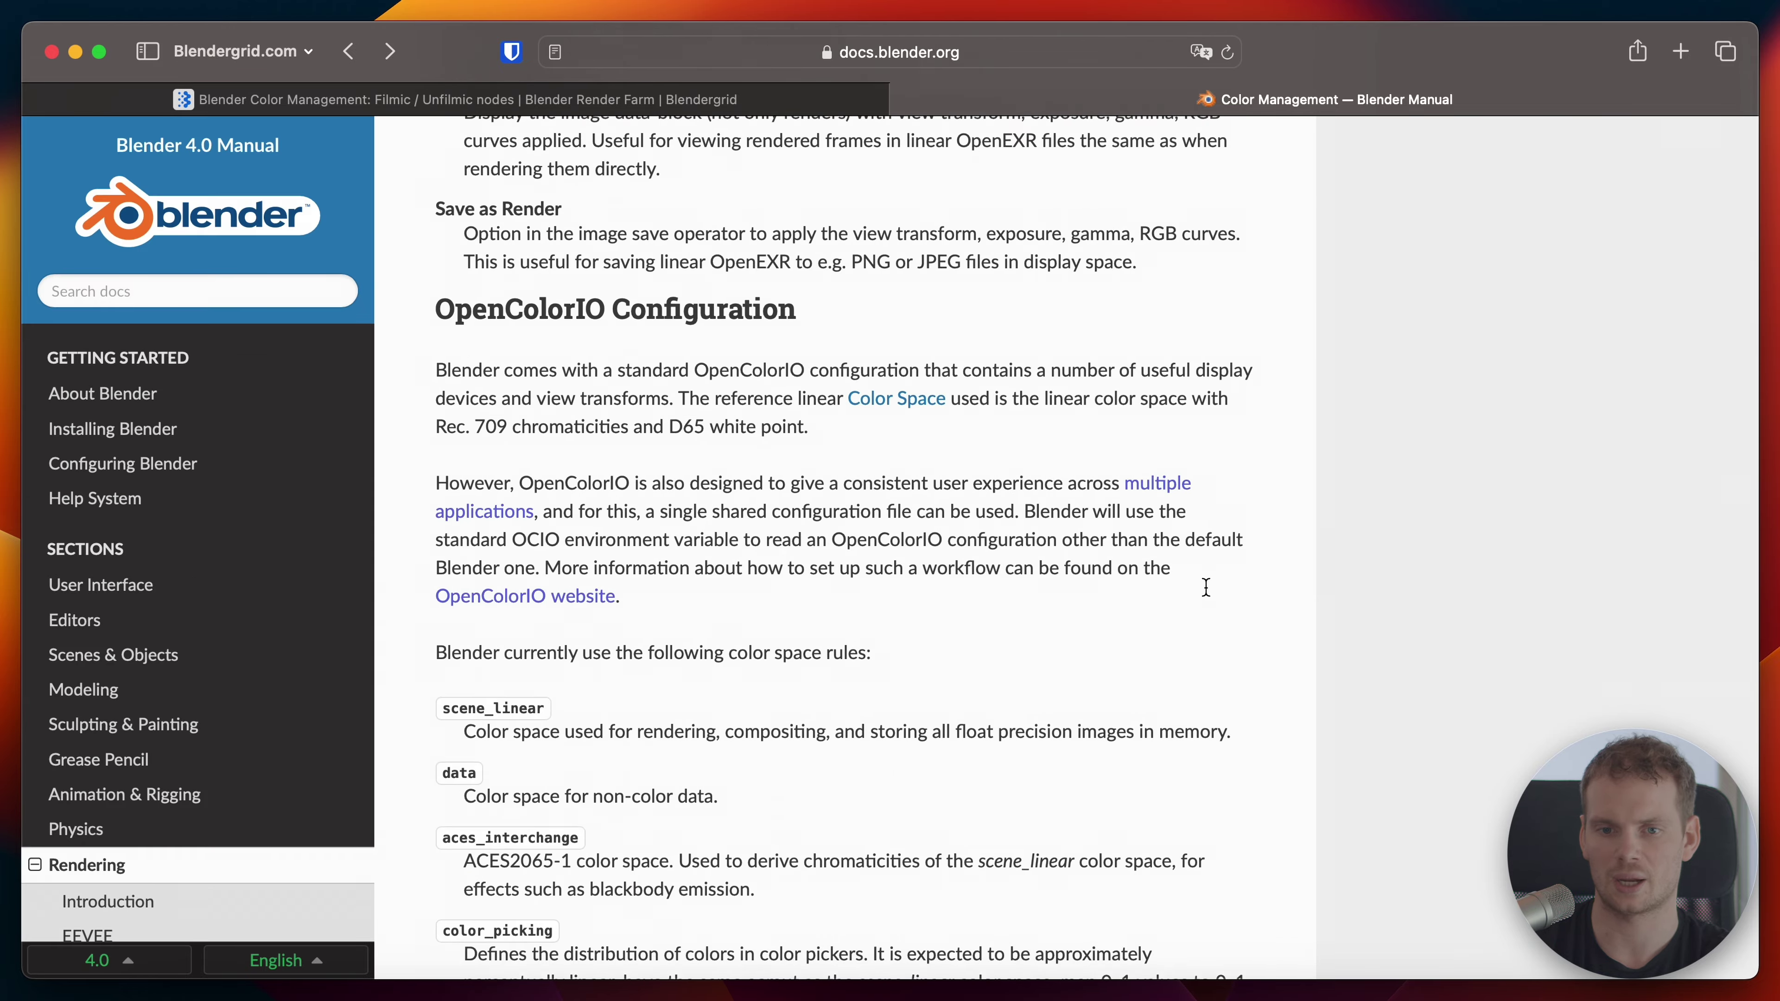
{"action": "scroll", "coordinate": [1207, 587], "scroll_direction": "up", "scroll_amount": 20}
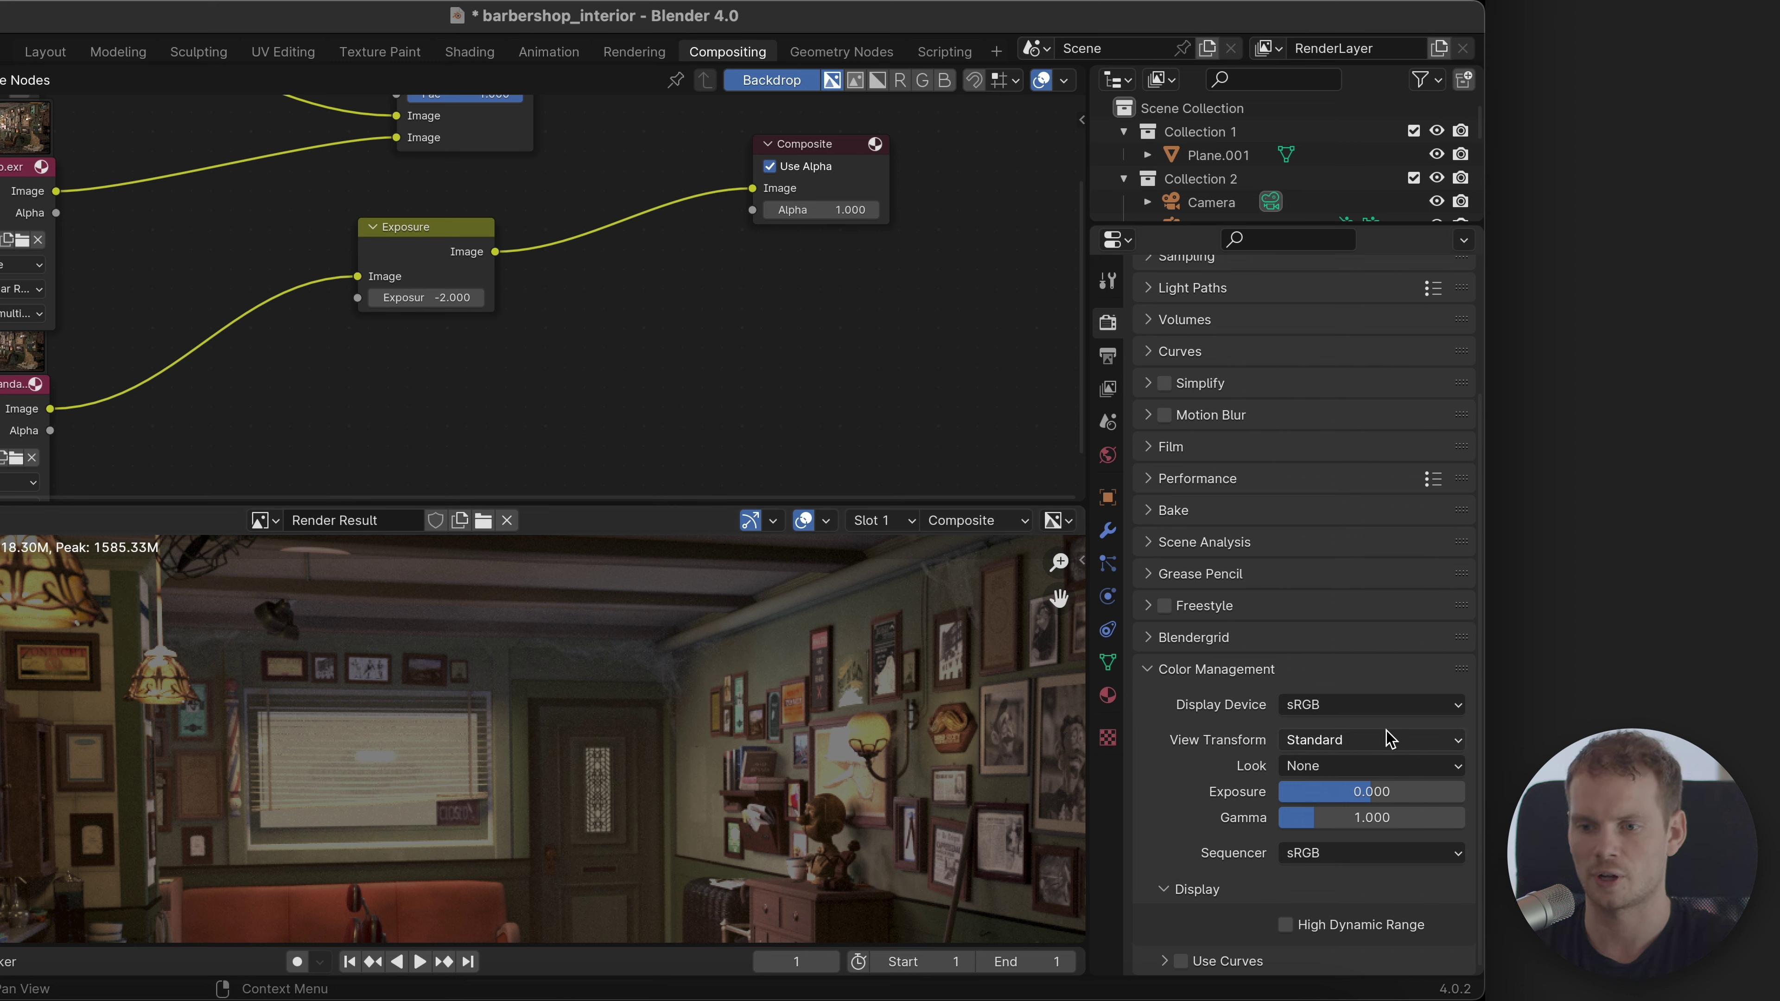
Step: Switch to Blender and connect the Render Layers Image output to the Composite node's Image input
{"action": "left_click", "coordinate": [281, 519]}
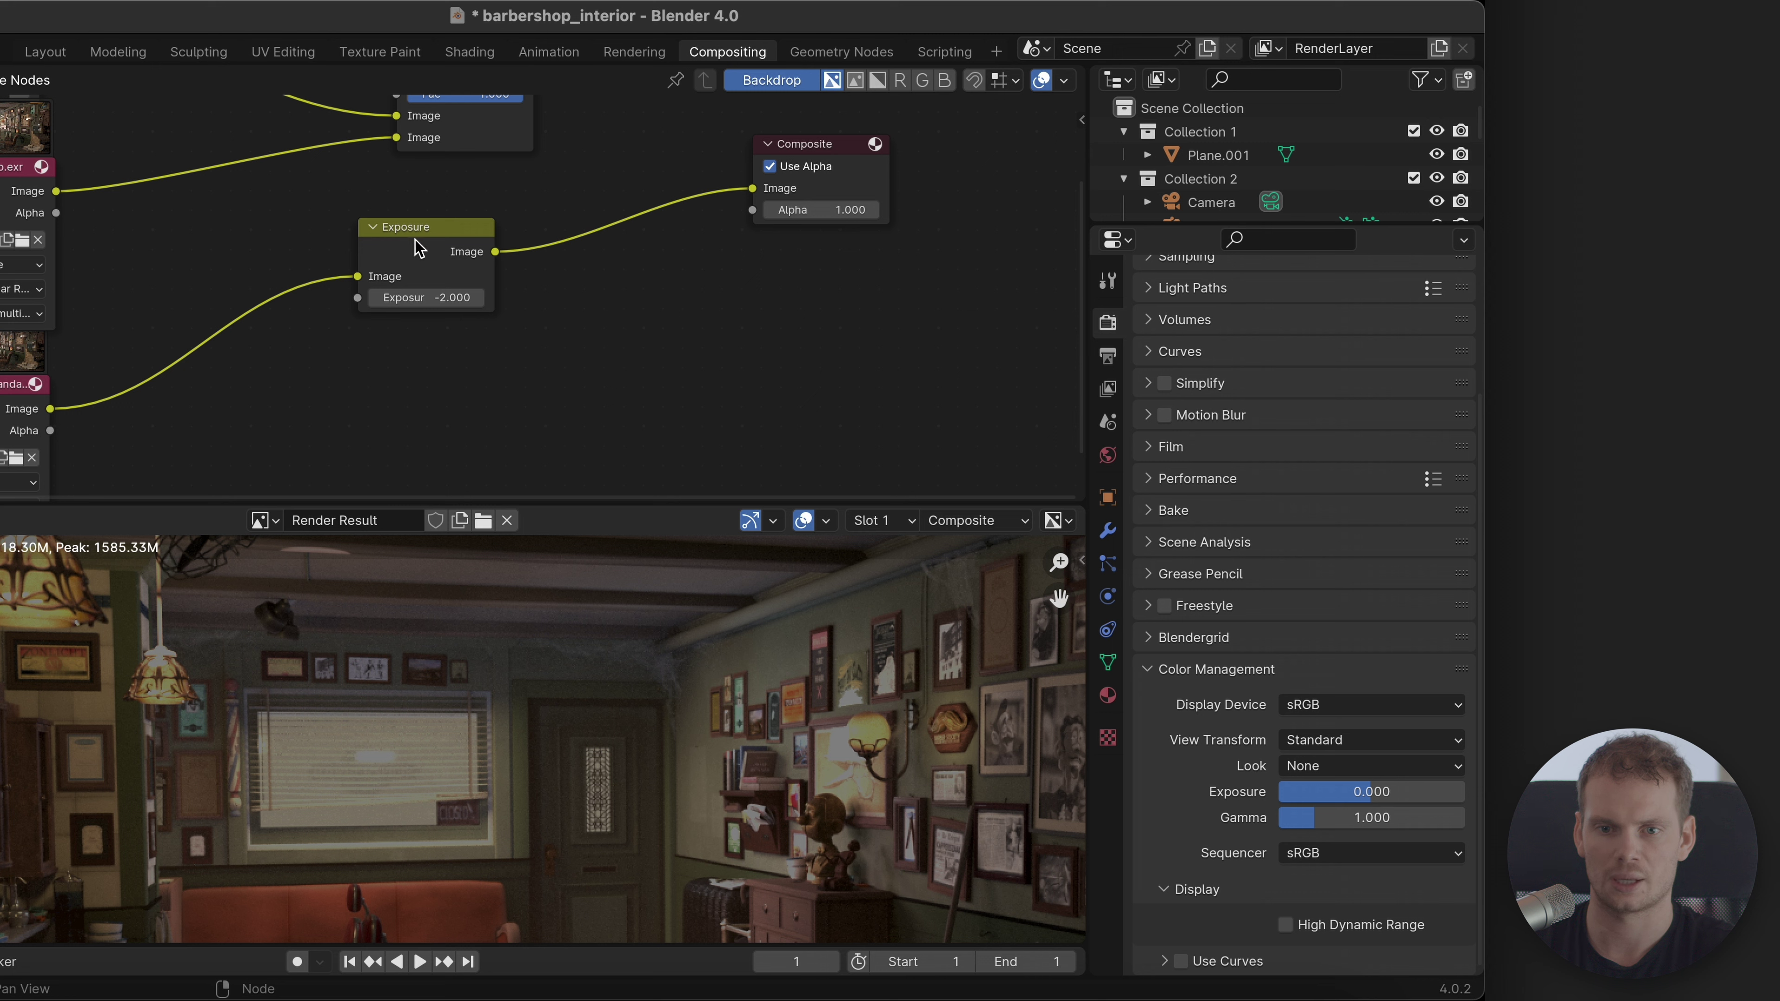
{"action": "middle_click_drag", "start_coordinate": [420, 247], "coordinate": [568, 210]}
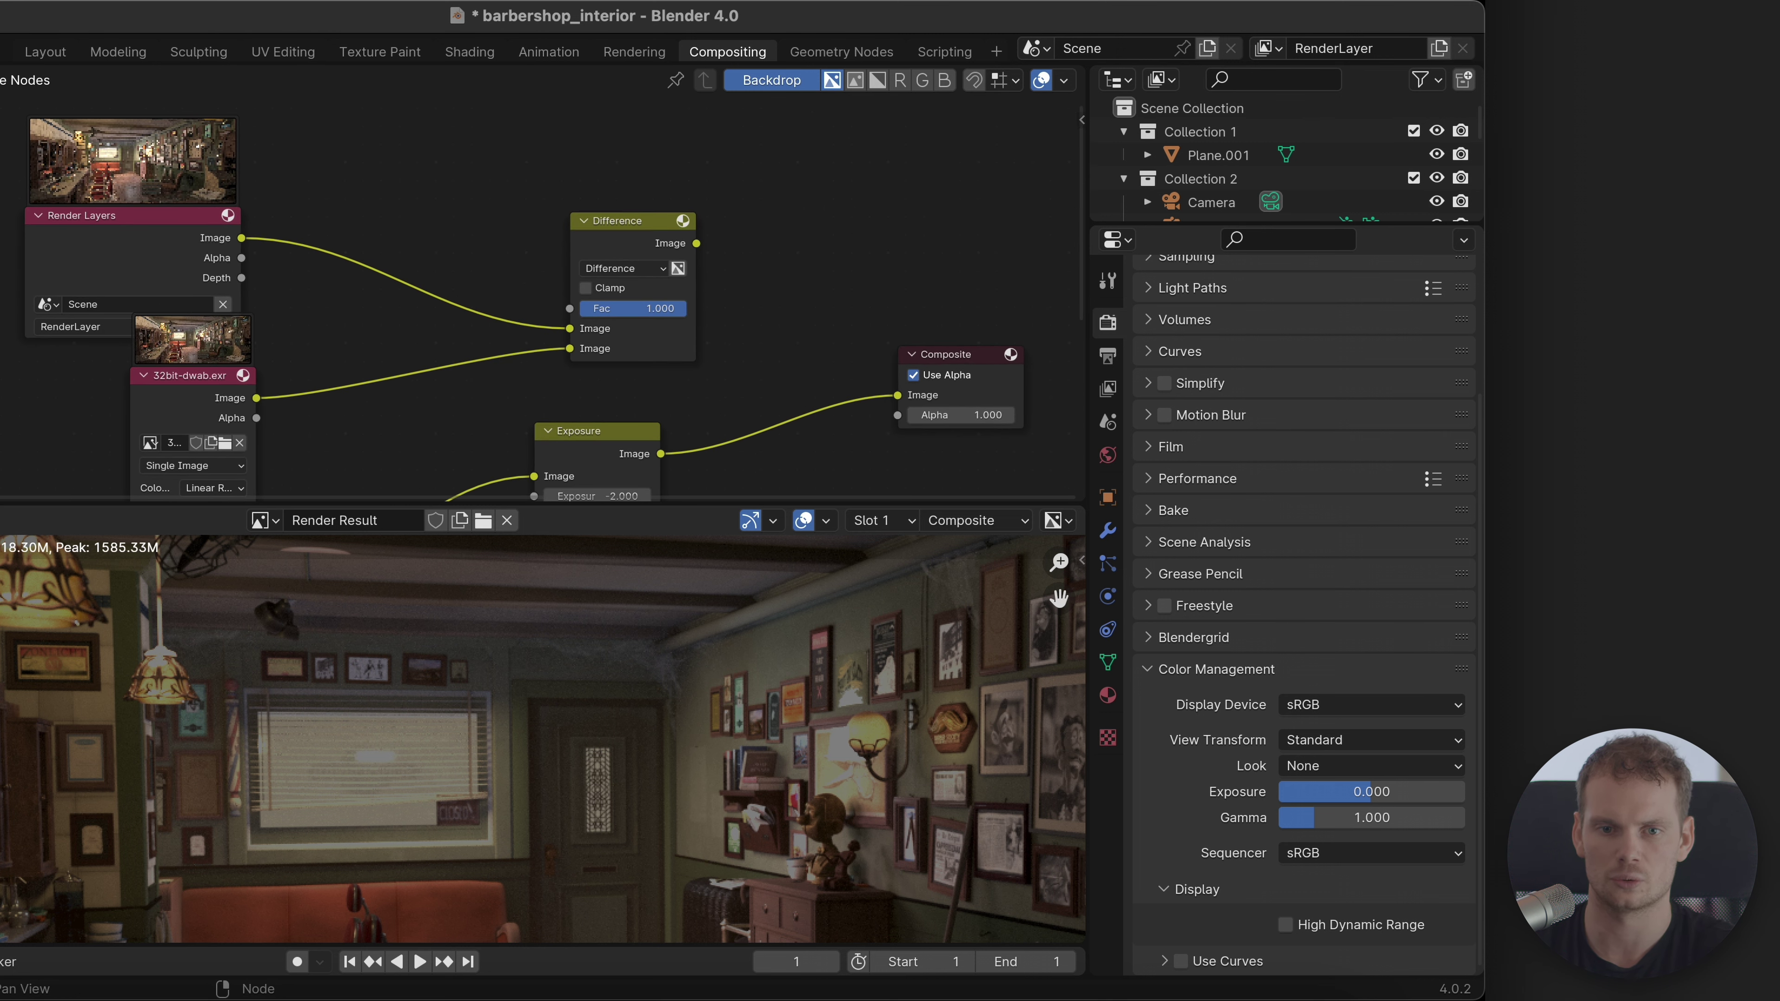
{"action": "left_click_drag", "start_coordinate": [254, 251], "coordinate": [899, 395]}
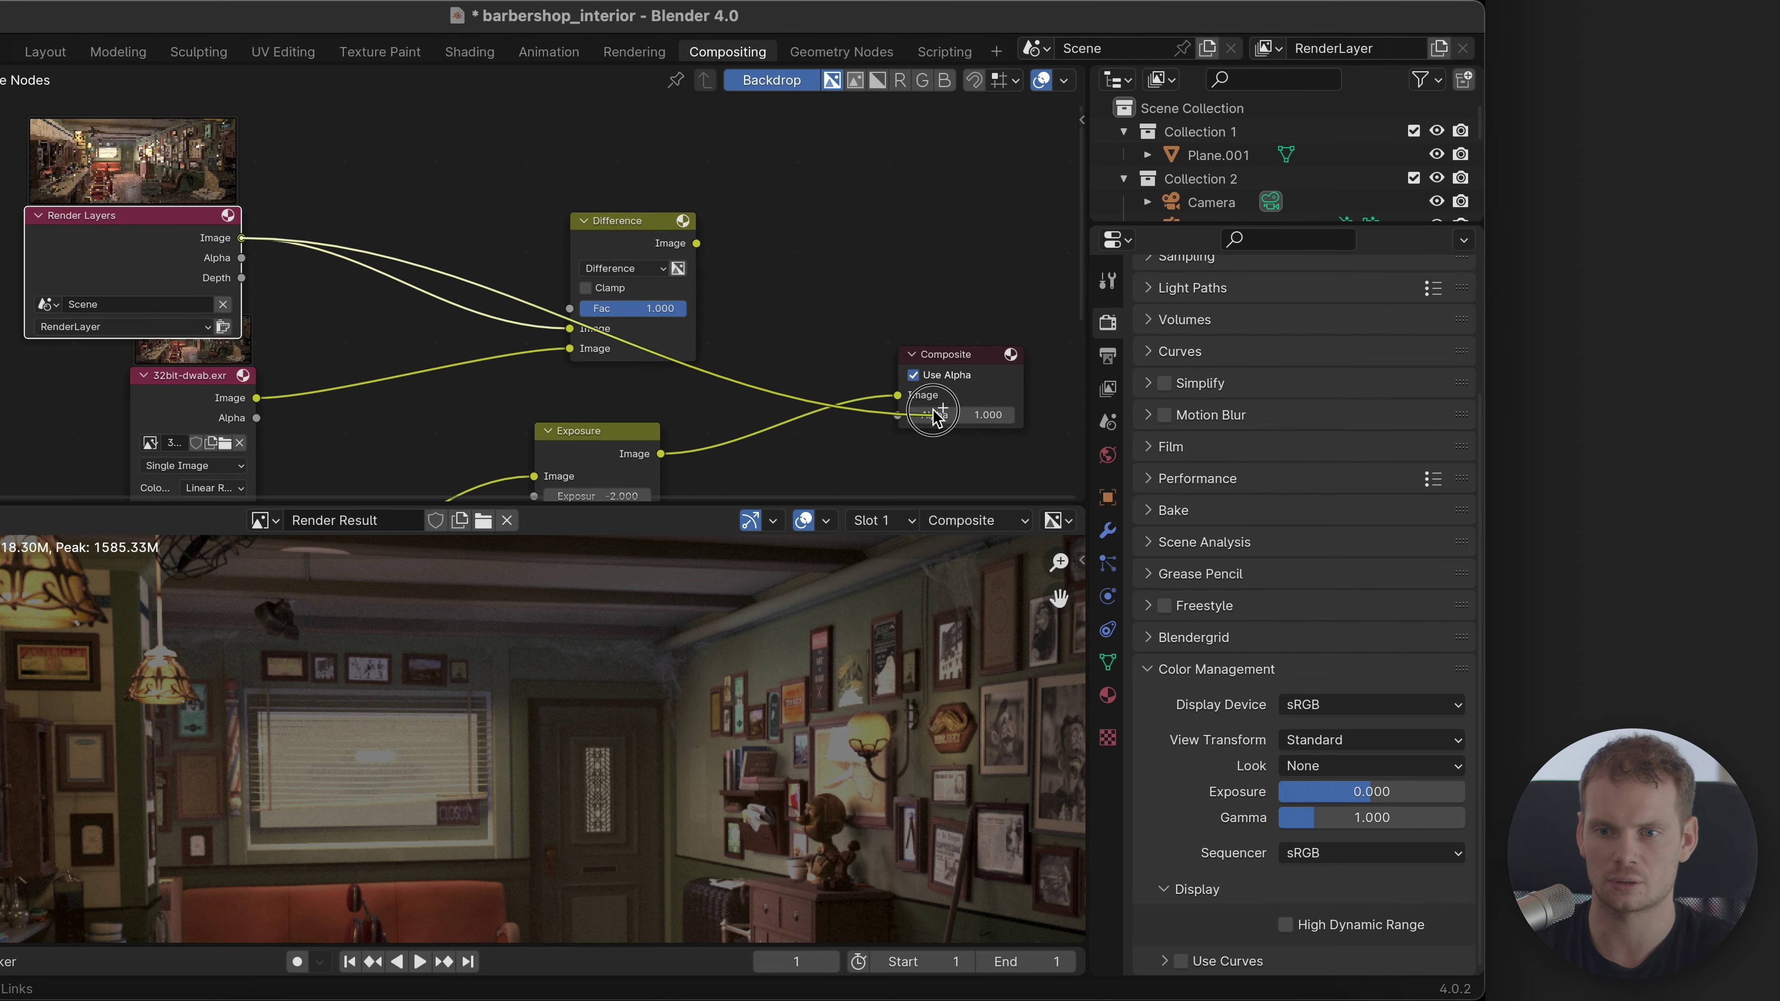
Step: Set the view transform to Filmic and enlarge the image editor to show more of the barbershop render
{"action": "left_click", "coordinate": [1330, 741]}
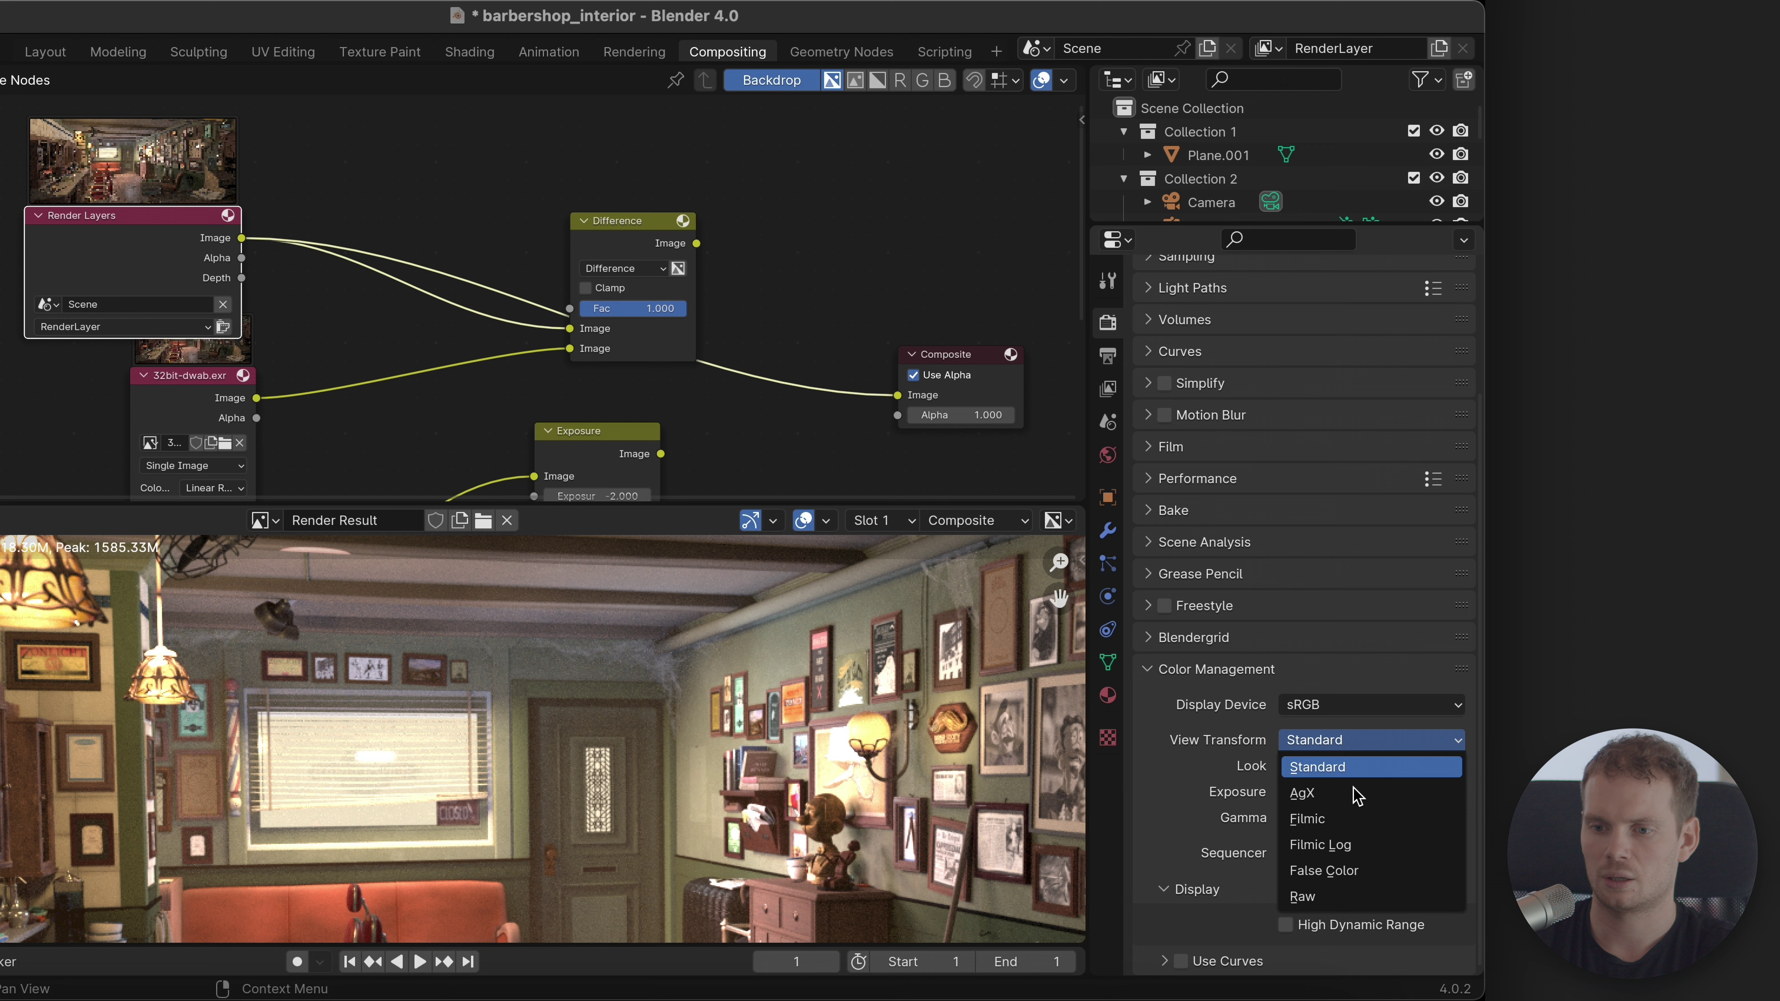
{"action": "left_click", "coordinate": [1356, 817]}
{"action": "middle_click_drag", "start_coordinate": [522, 754], "coordinate": [508, 803]}
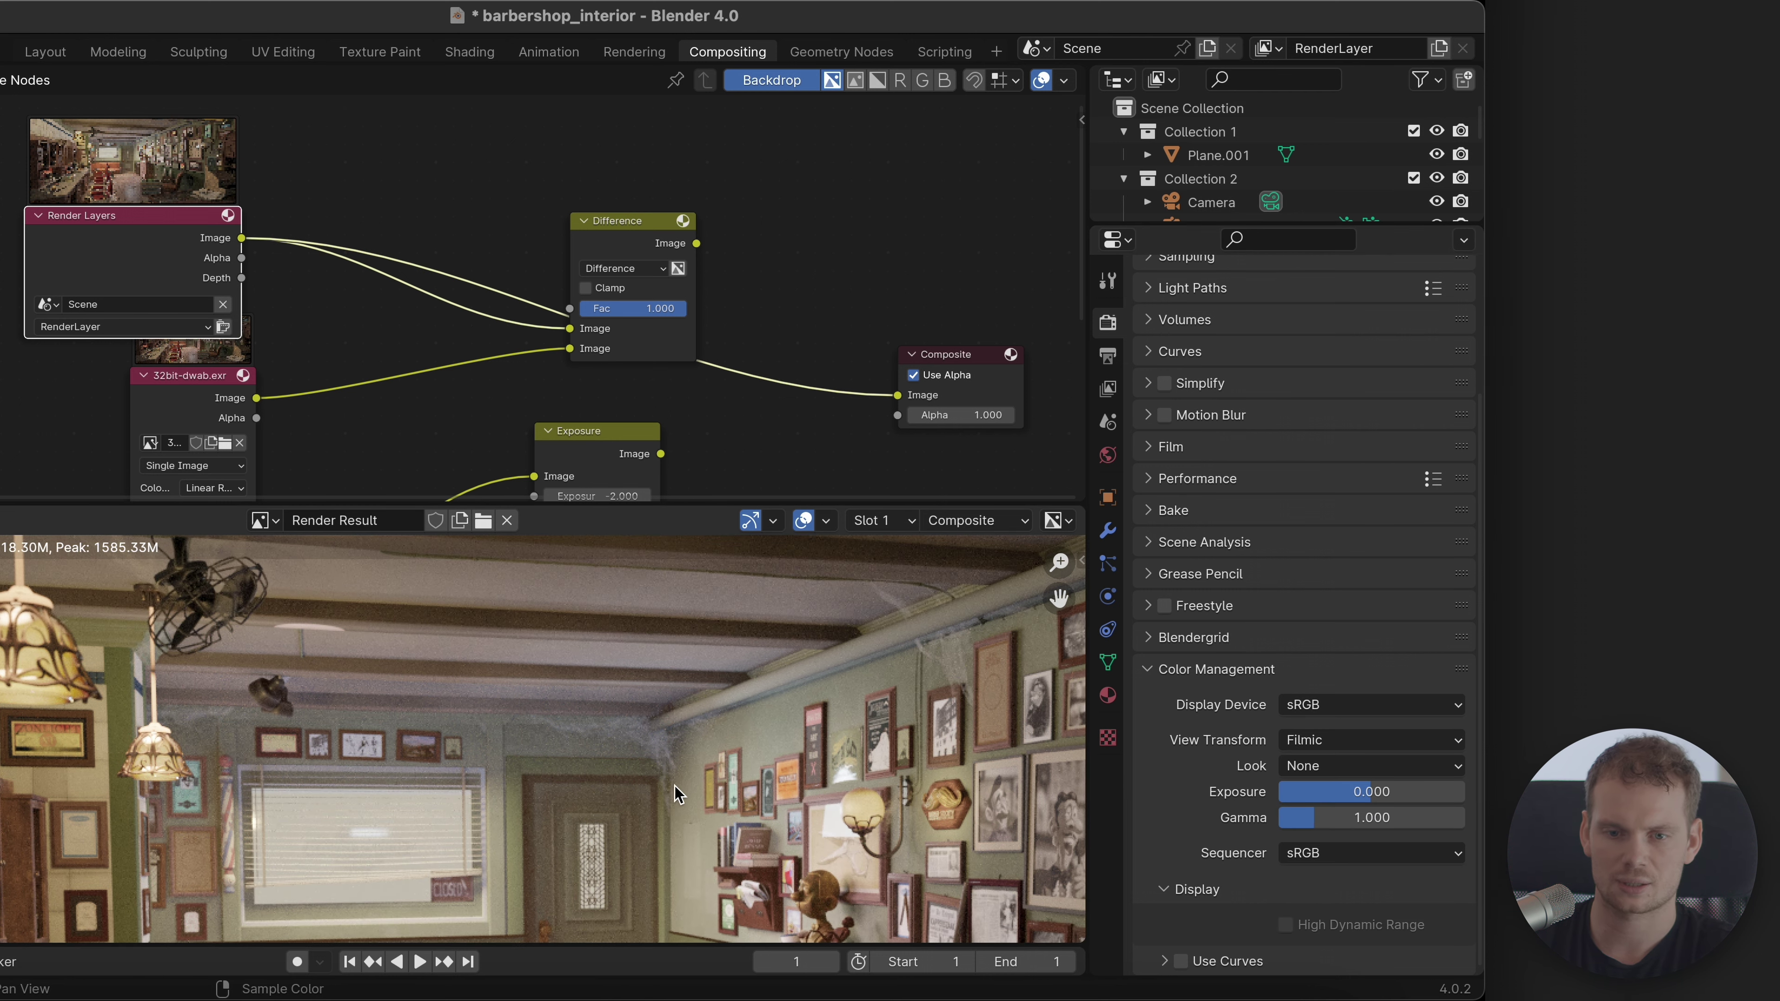
{"action": "left_click_drag", "start_coordinate": [621, 503], "coordinate": [638, 289]}
{"action": "scroll", "coordinate": [488, 633], "scroll_direction": "down", "scroll_amount": 2}
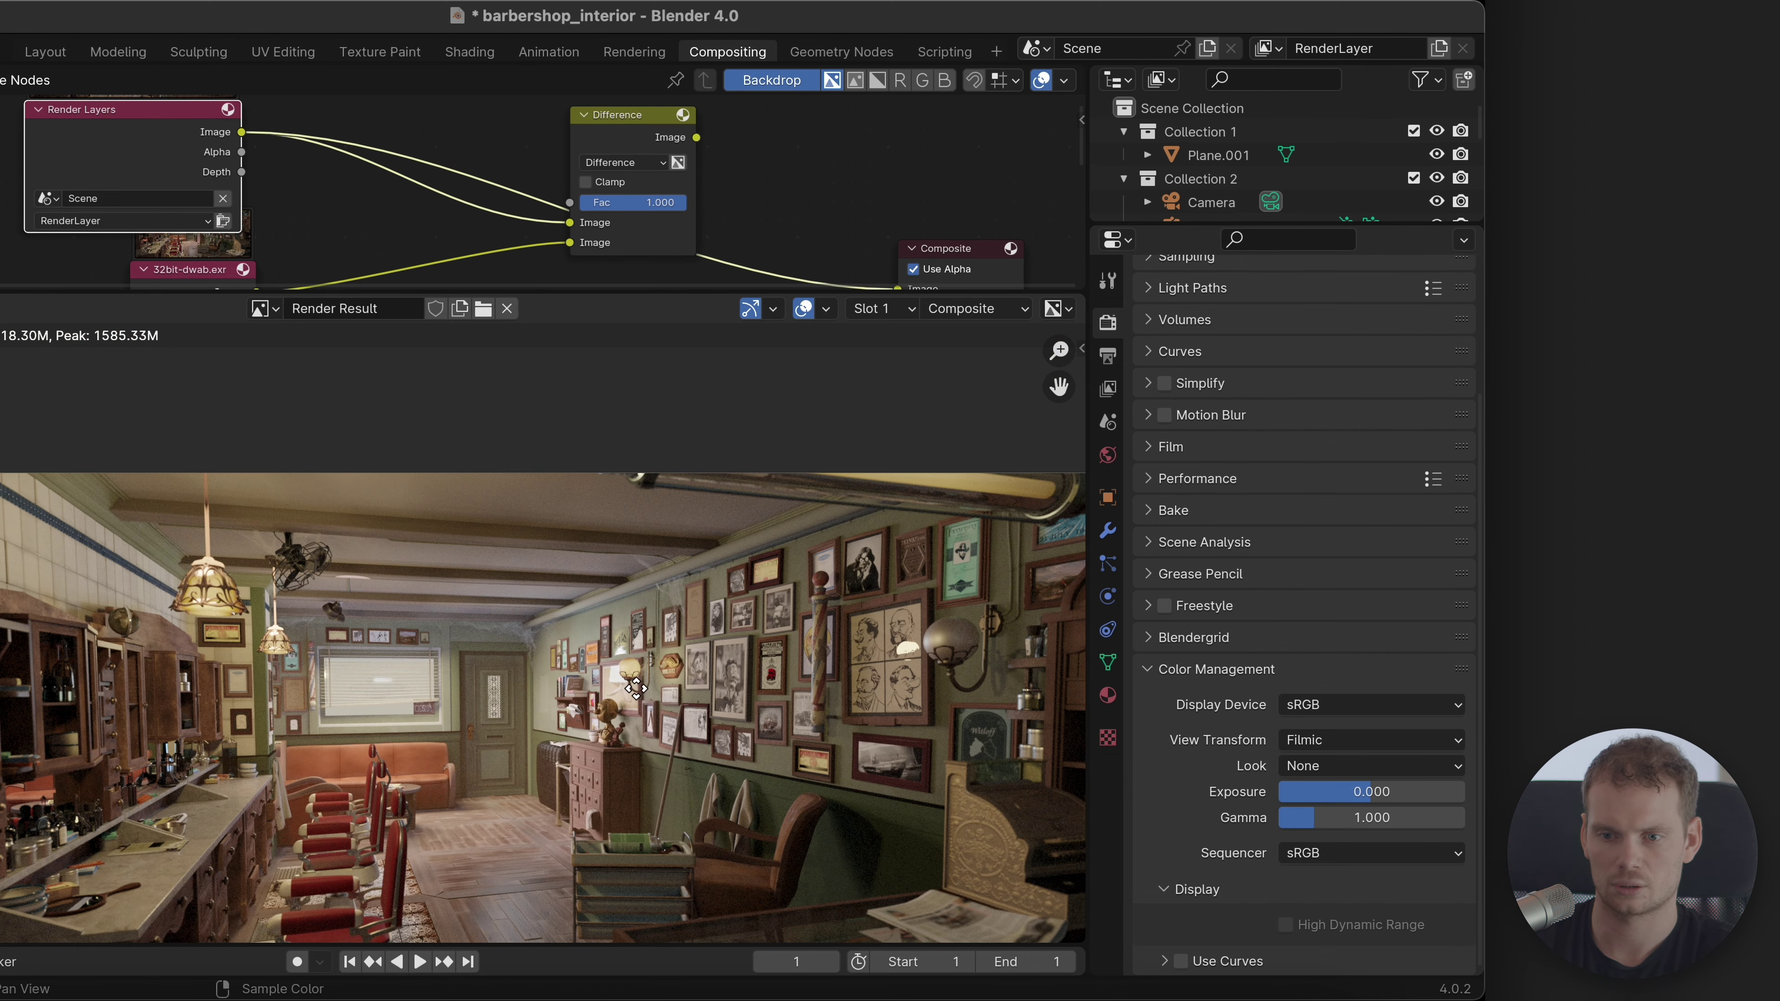
{"action": "scroll", "coordinate": [489, 634], "scroll_direction": "down", "scroll_amount": 1}
{"action": "middle_click_drag", "start_coordinate": [488, 633], "coordinate": [506, 625]}
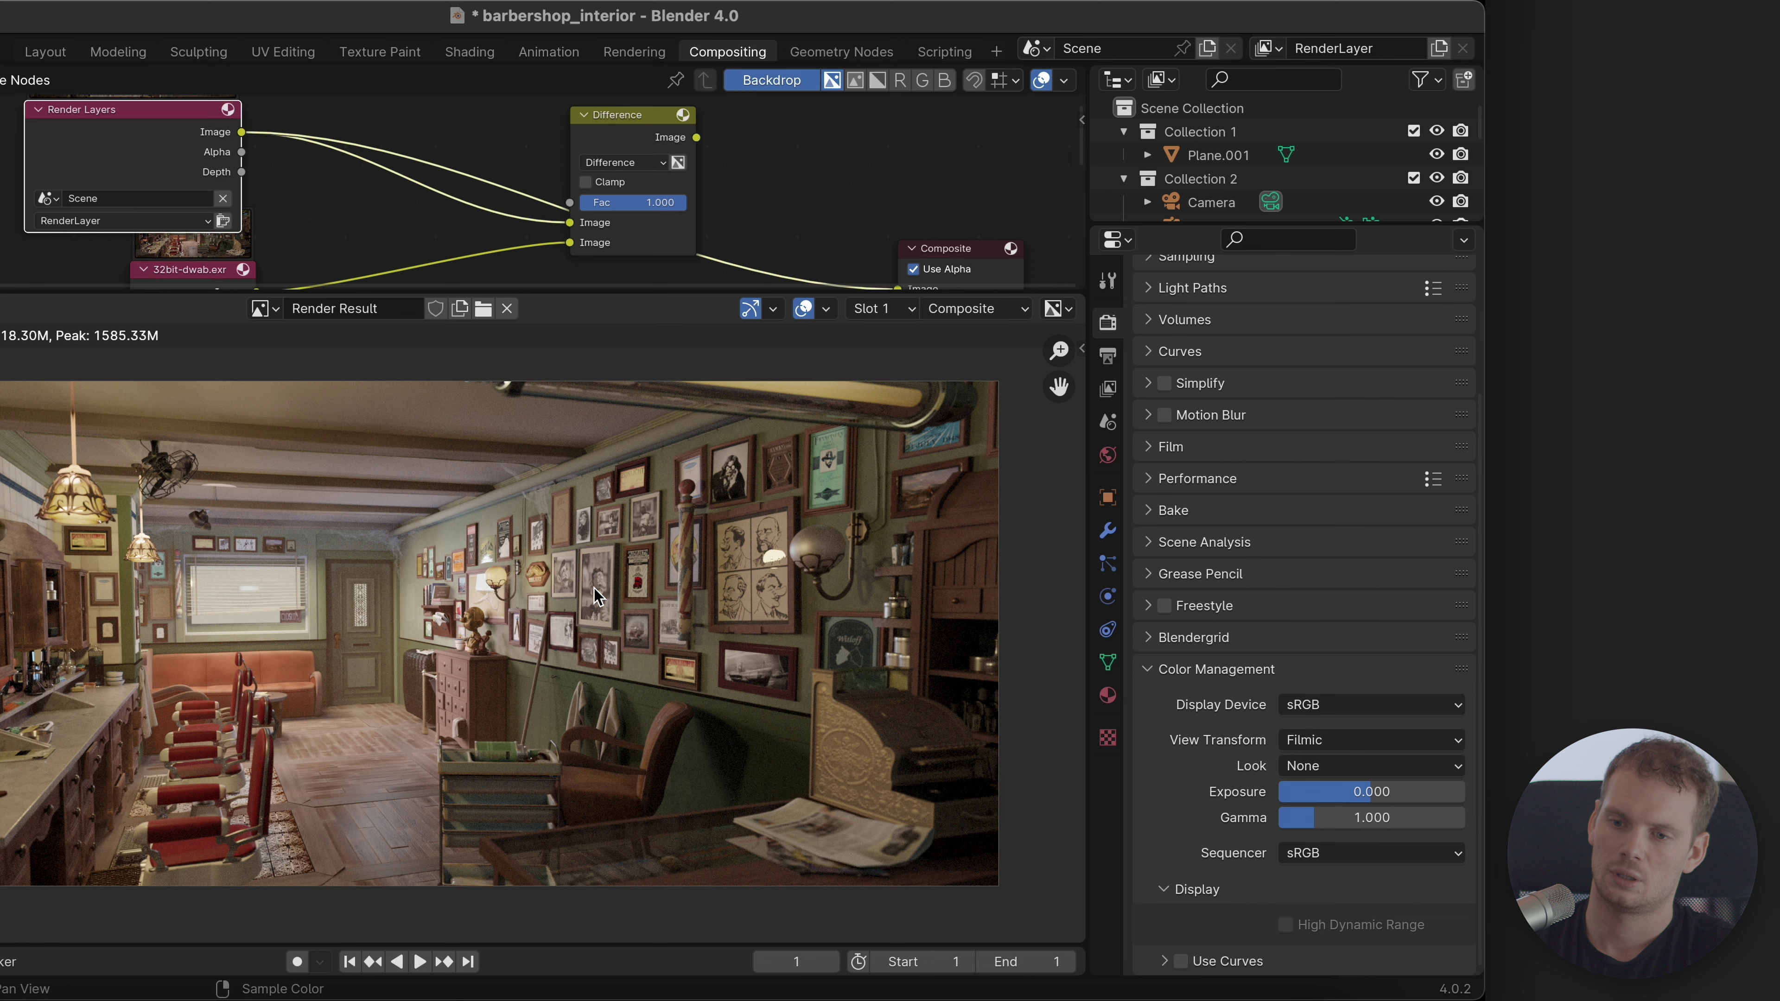
Step: Compare the AgX and Filmic view transforms on the barbershop render, ending with AgX selected
{"action": "left_click", "coordinate": [1310, 739]}
{"action": "left_click", "coordinate": [1325, 796]}
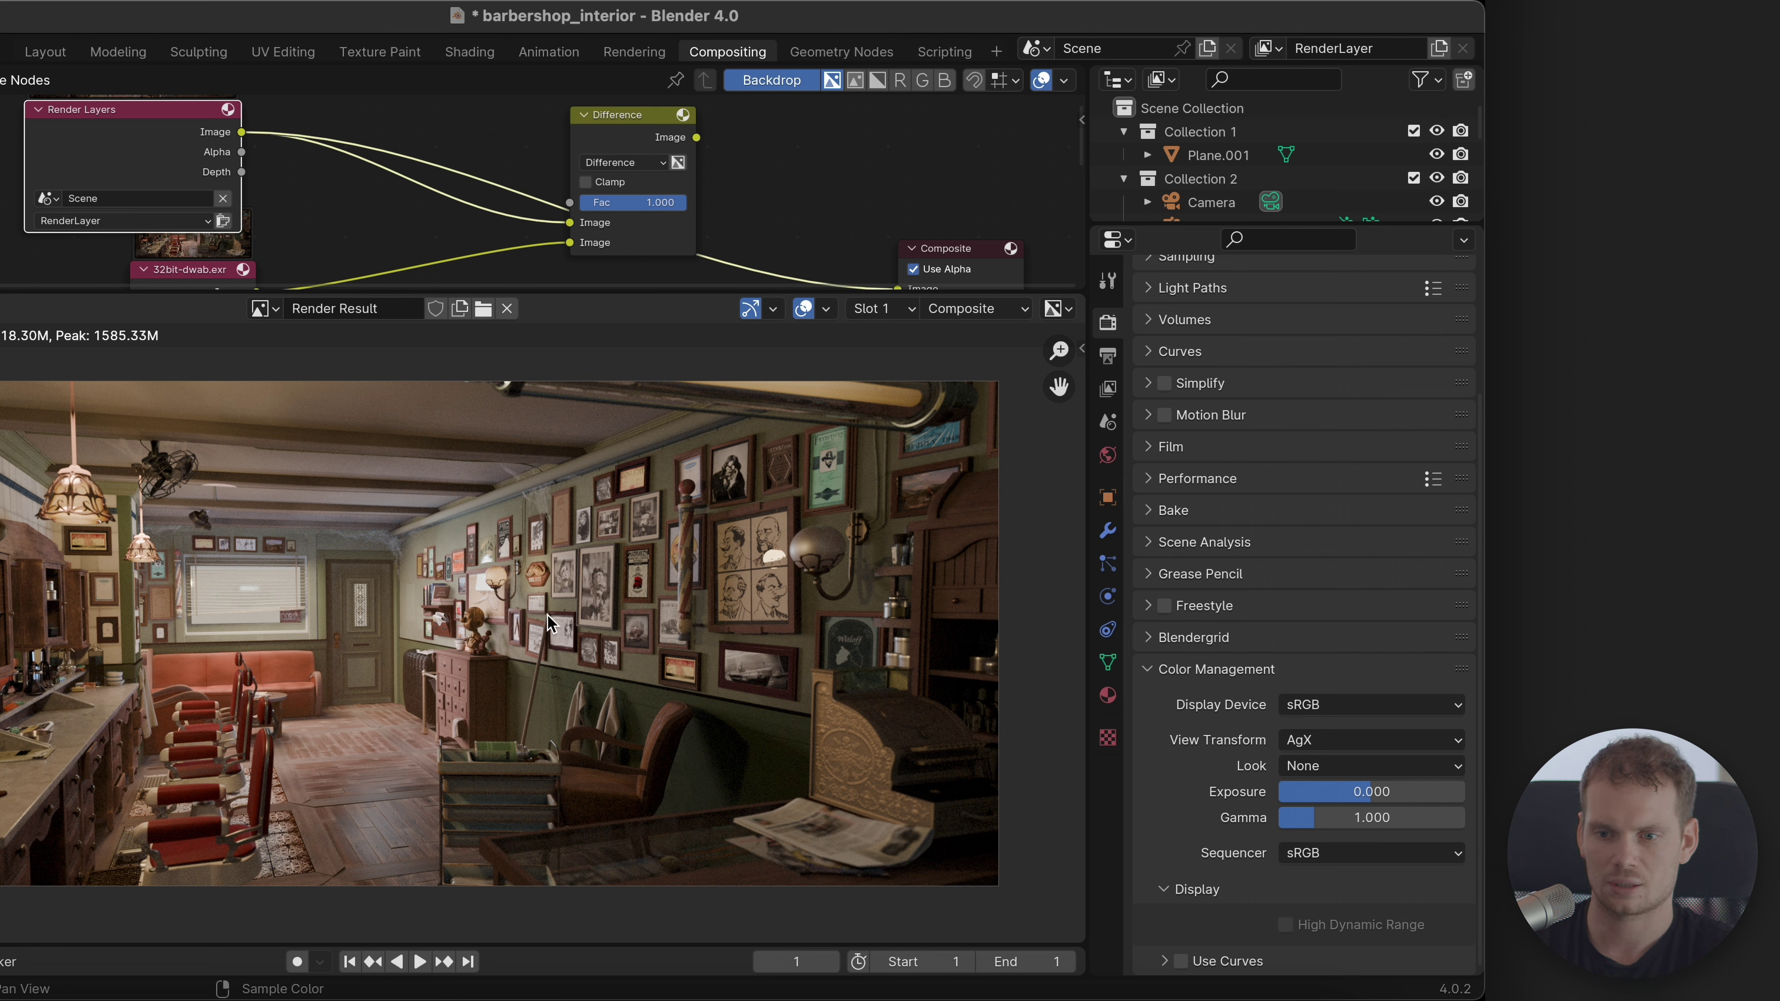
{"action": "left_click", "coordinate": [1335, 739]}
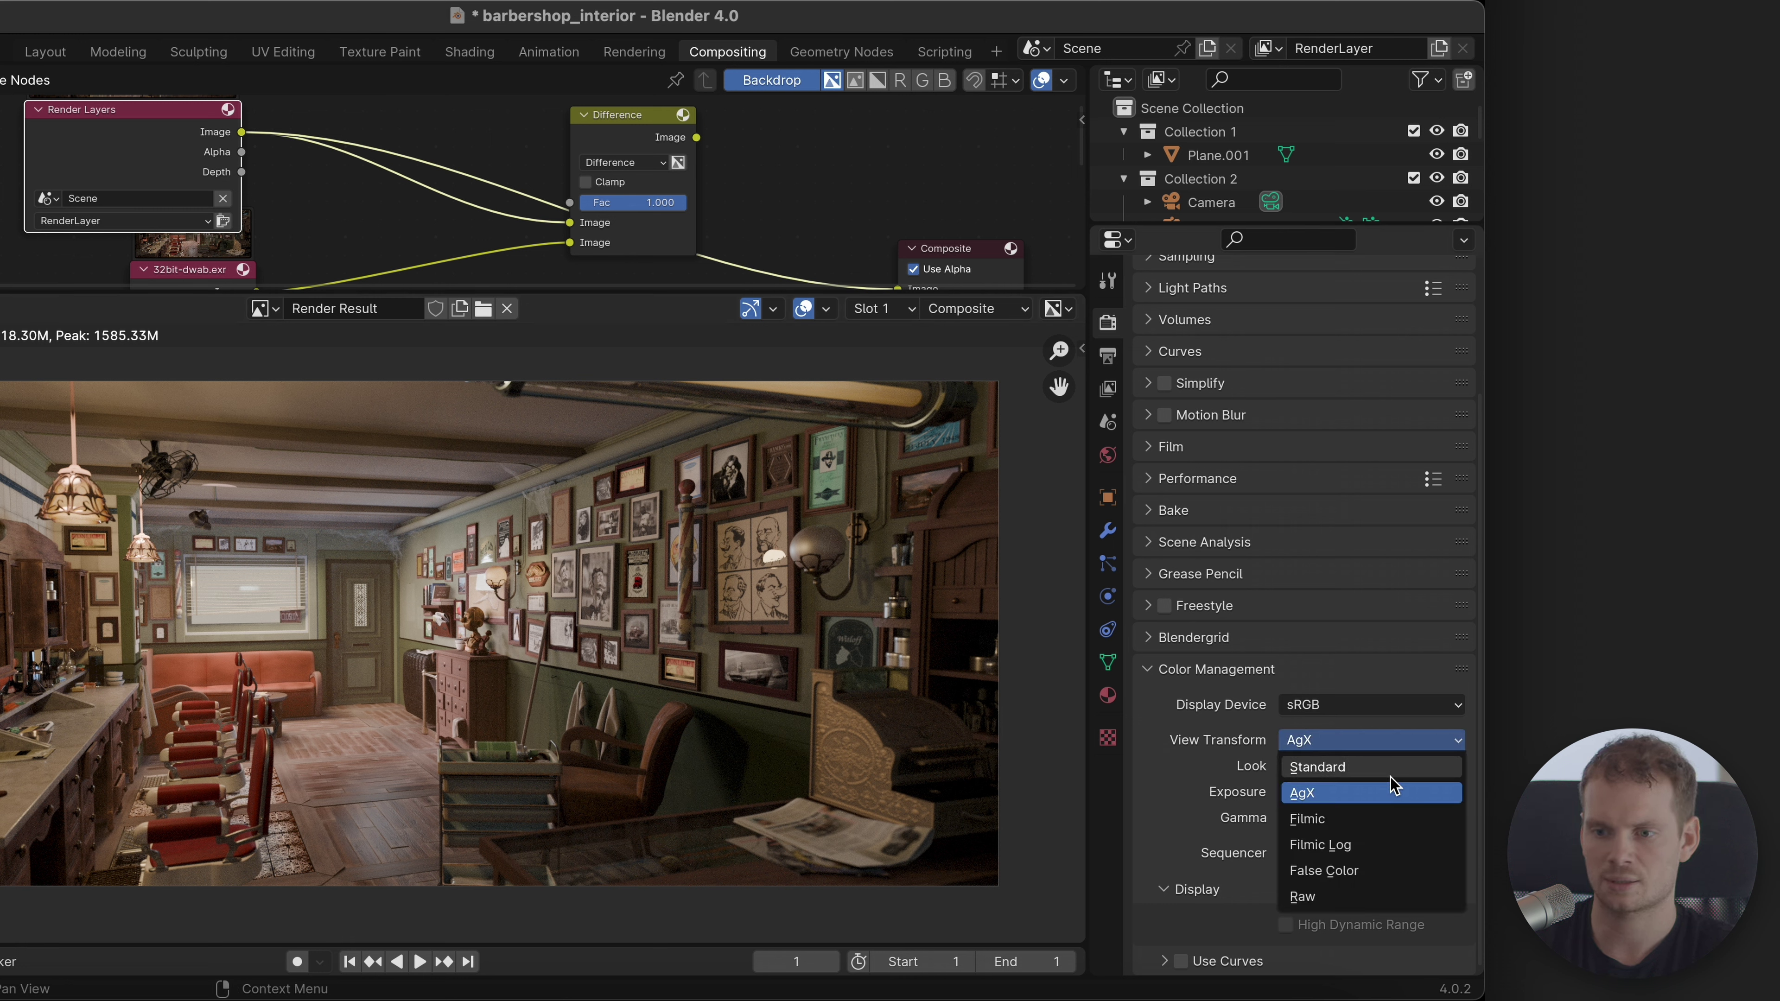
{"action": "left_click", "coordinate": [1373, 818]}
{"action": "left_click", "coordinate": [1370, 740]}
{"action": "left_click", "coordinate": [1332, 792]}
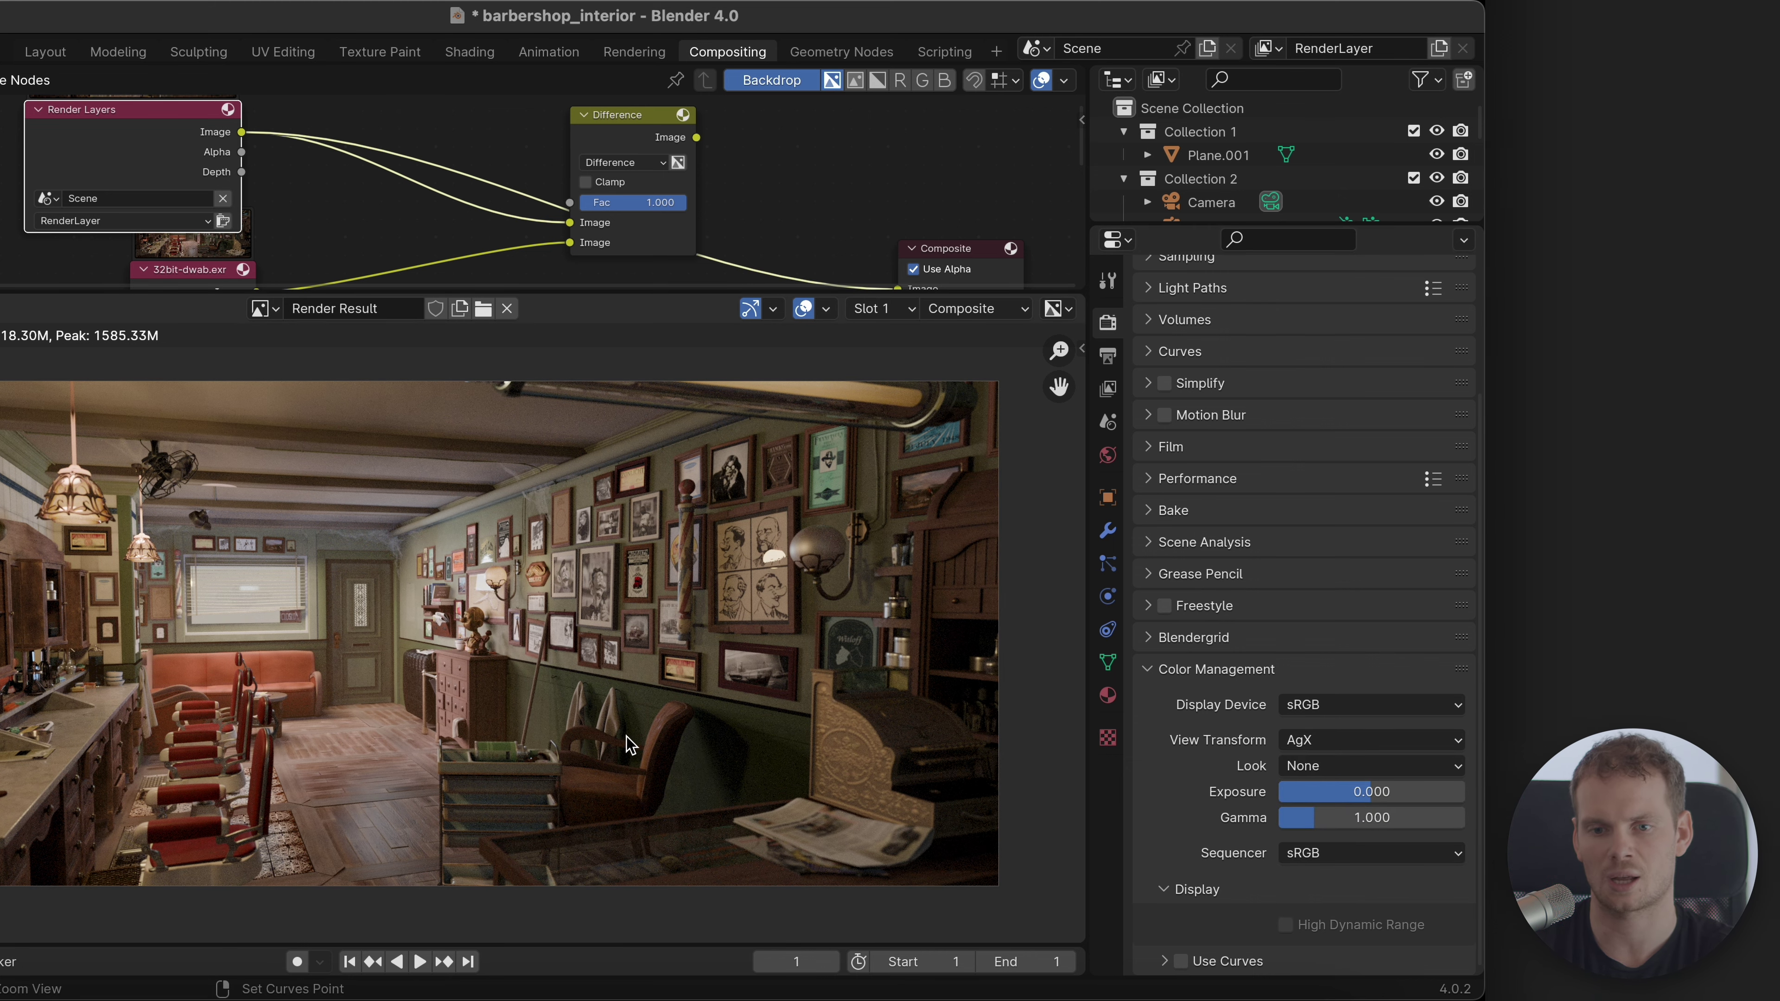
Step: Switch to Safari and review the manual's View Transform and Display Device descriptions up to the Color Management introduction
{"action": "key", "text": "super+Tab"}
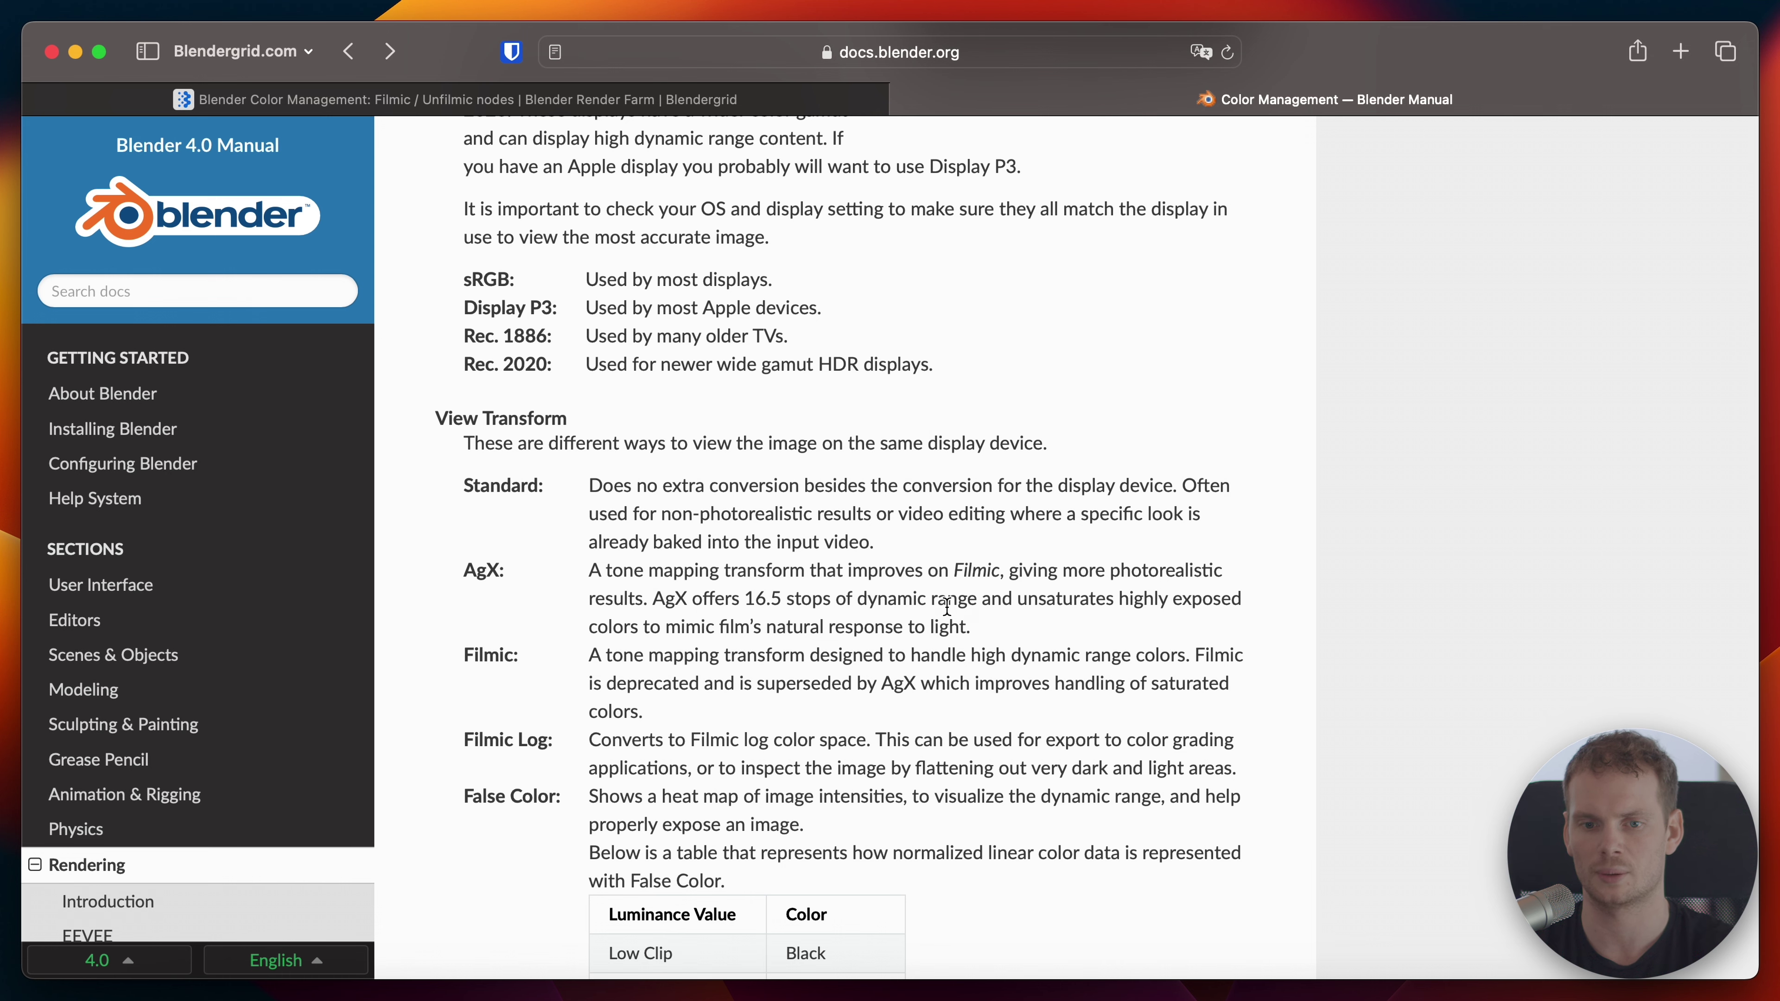
{"action": "scroll", "coordinate": [946, 606], "scroll_direction": "up", "scroll_amount": 5}
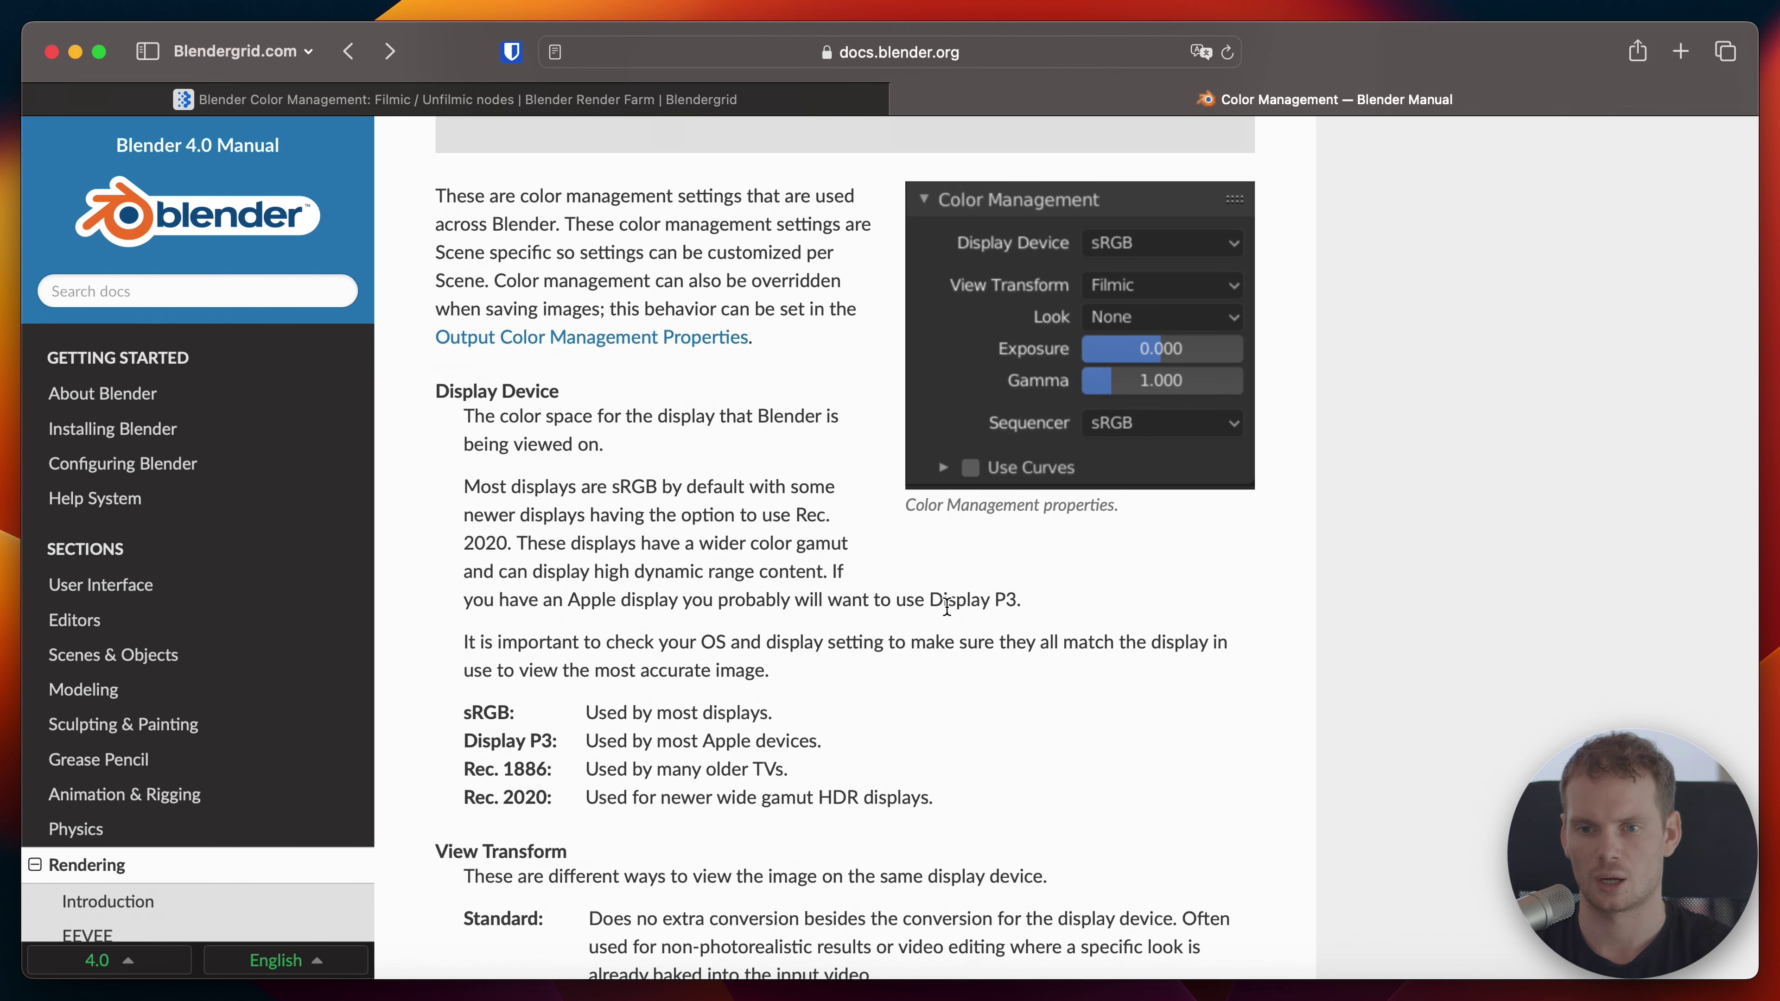
{"action": "scroll", "coordinate": [947, 606], "scroll_direction": "up", "scroll_amount": 10}
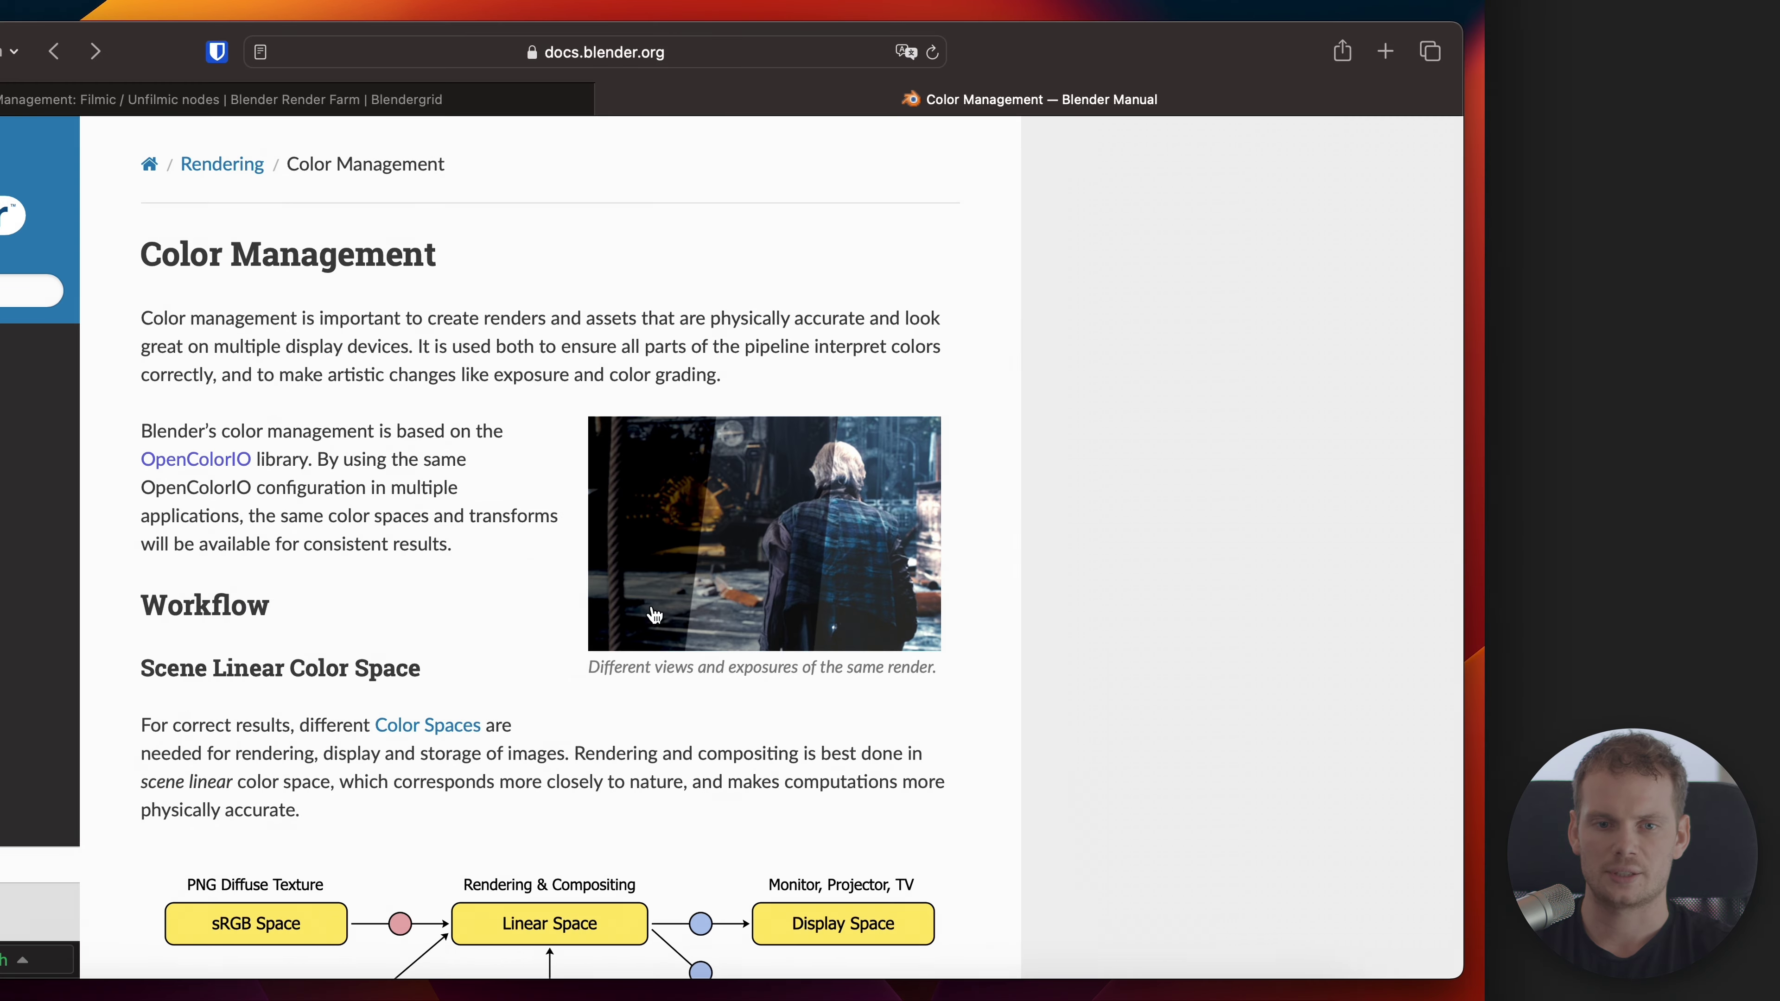